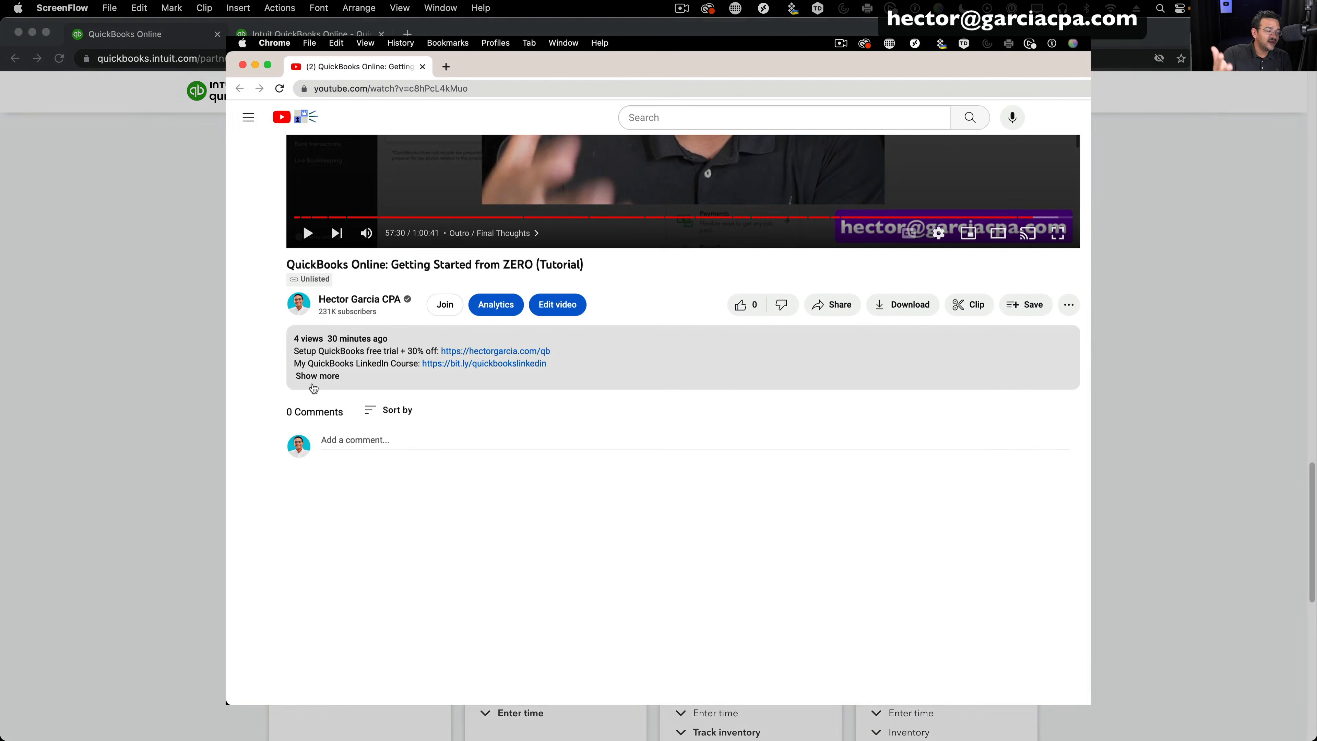
- Expand the video description and select its contact and course-link lines
click(313, 386)
scroll(566, 479, down, 3)
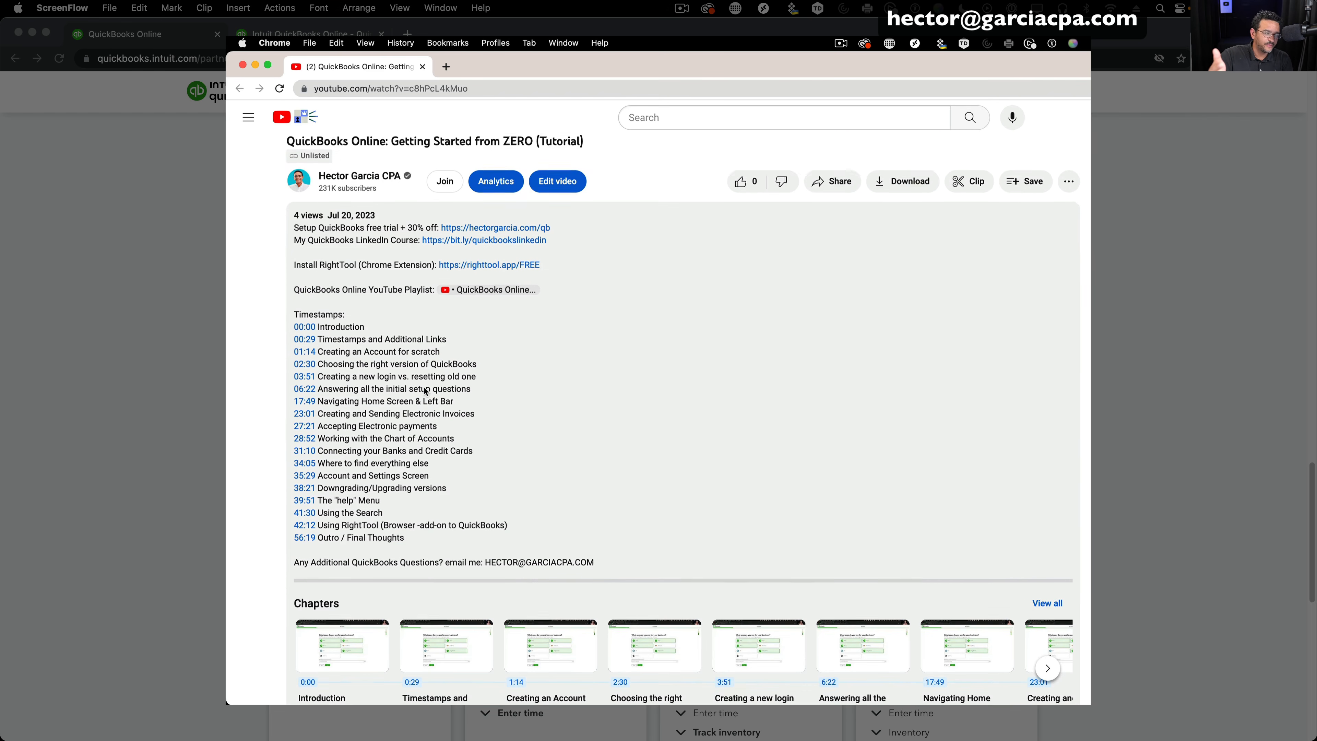
drag(594, 517, 484, 517)
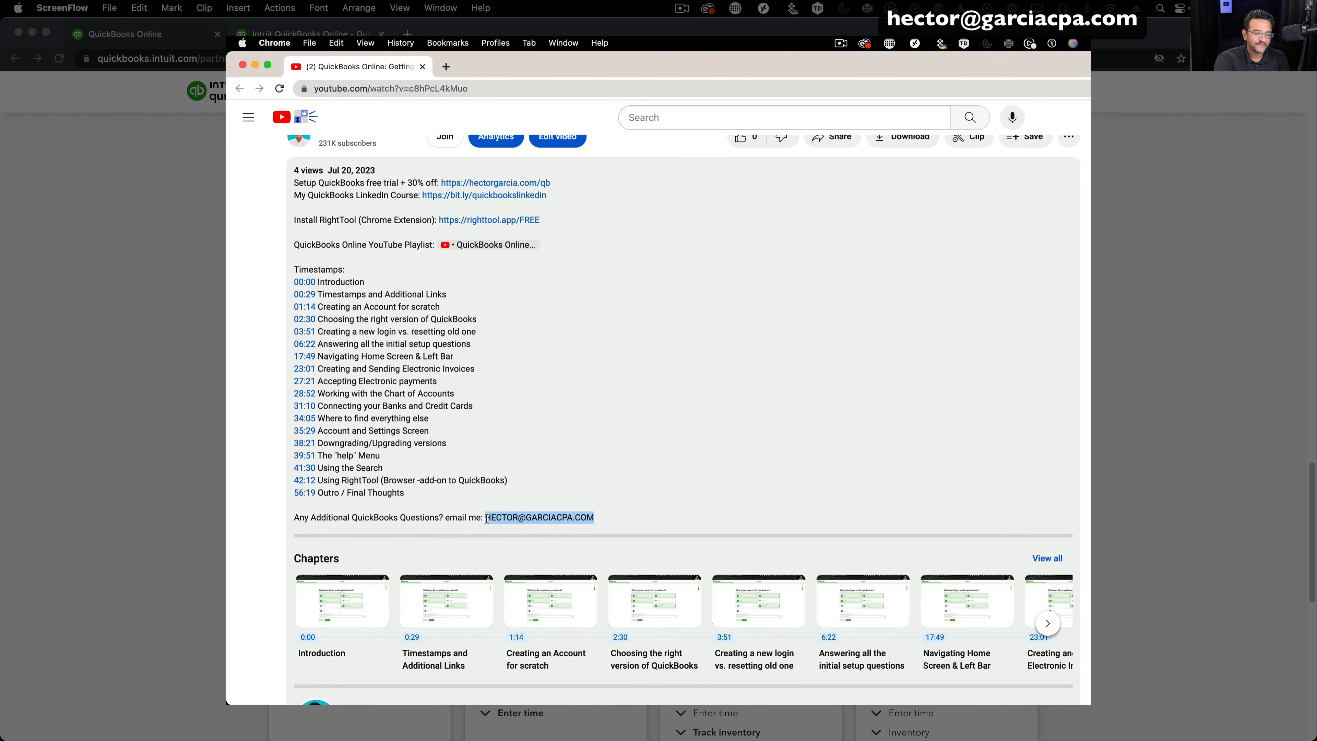
drag(567, 220, 292, 186)
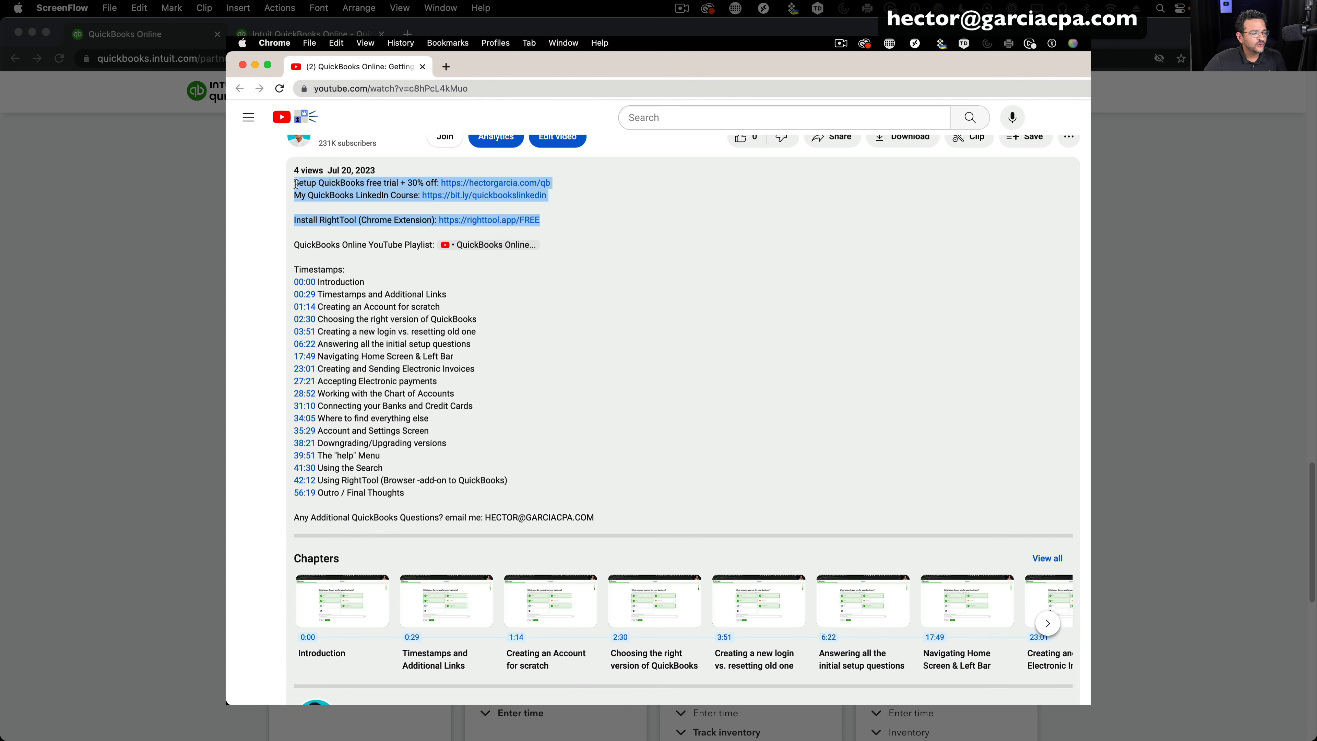
click(290, 198)
scroll(290, 202, up, 2)
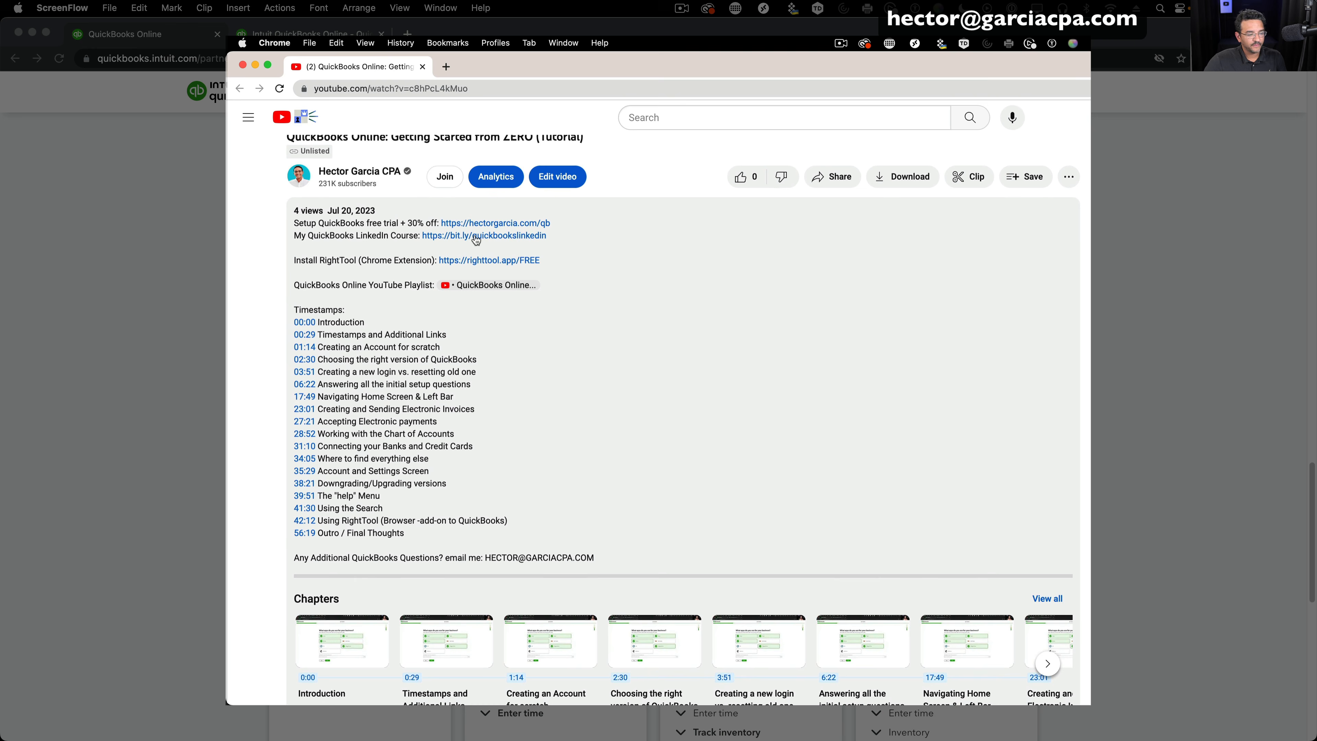
- Select the full timestamps list, then open the QuickBooks Online playlist link
drag(295, 310, 459, 543)
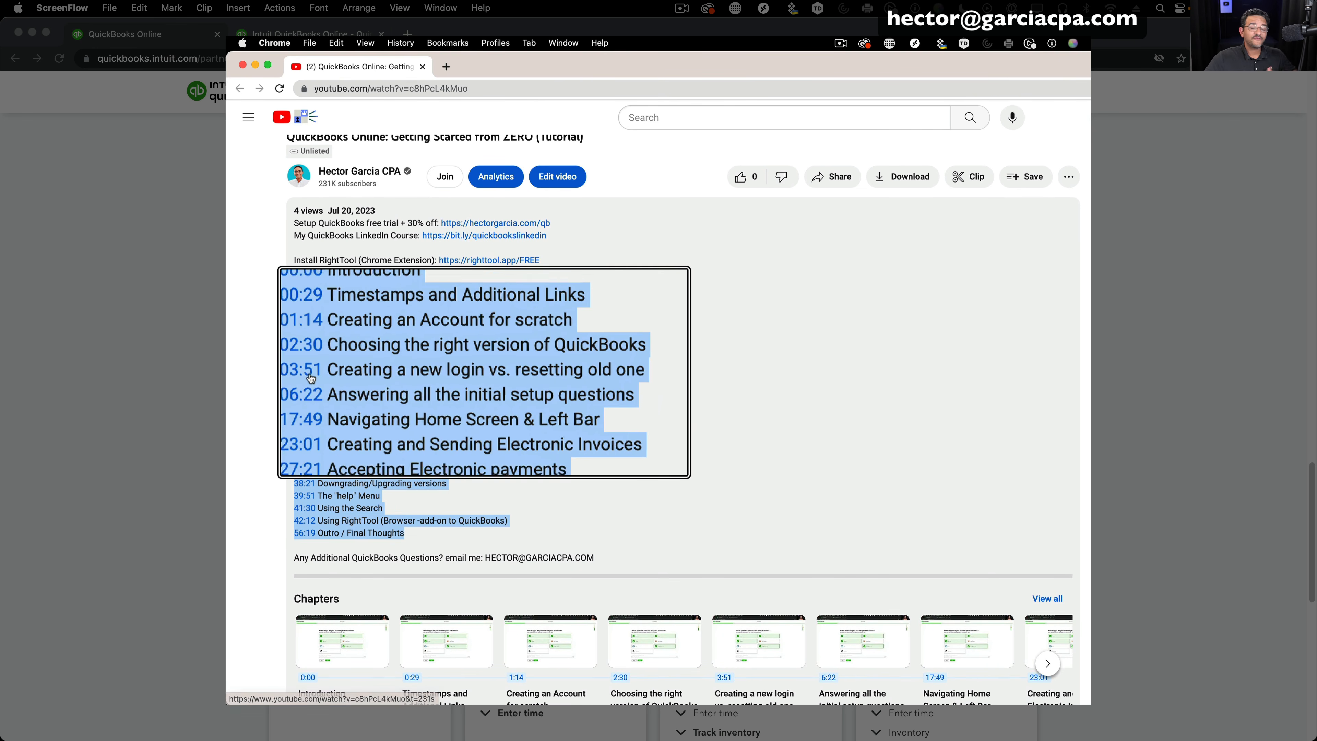
scroll(309, 418, up, 5)
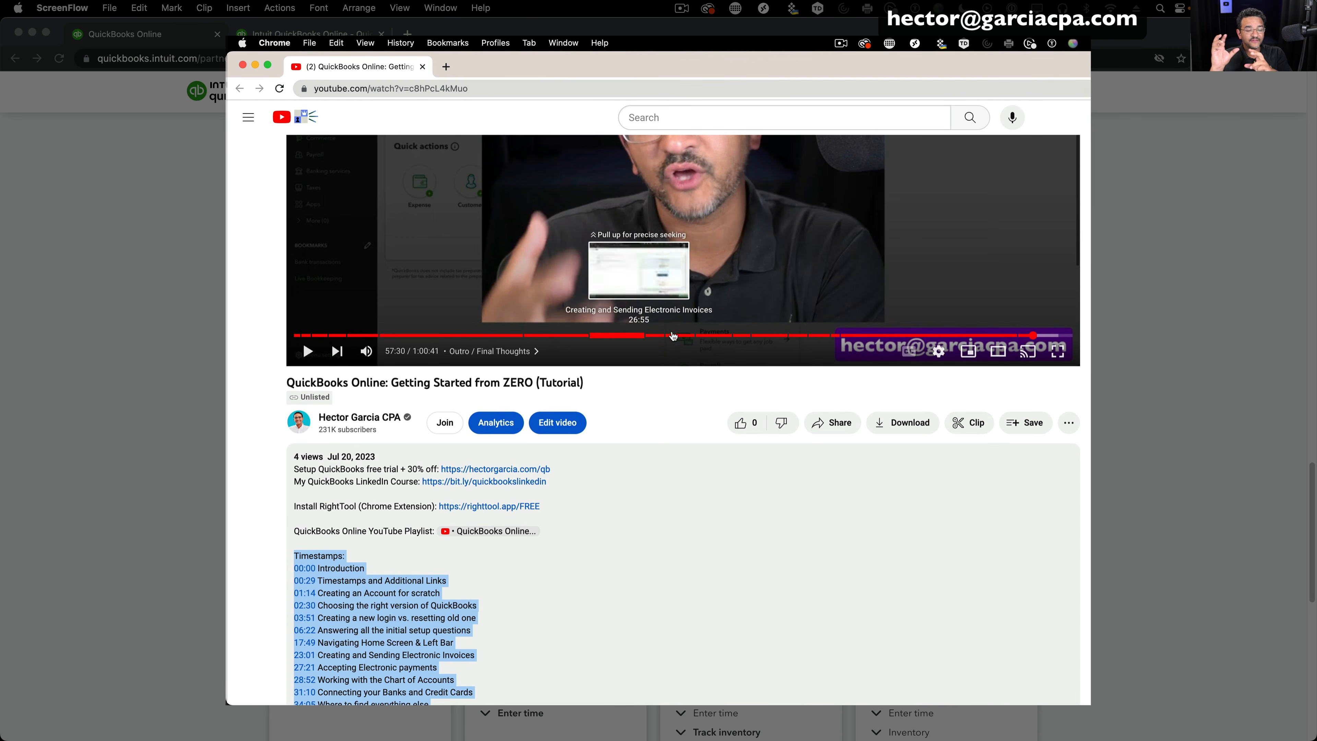
scroll(813, 385, up, 2)
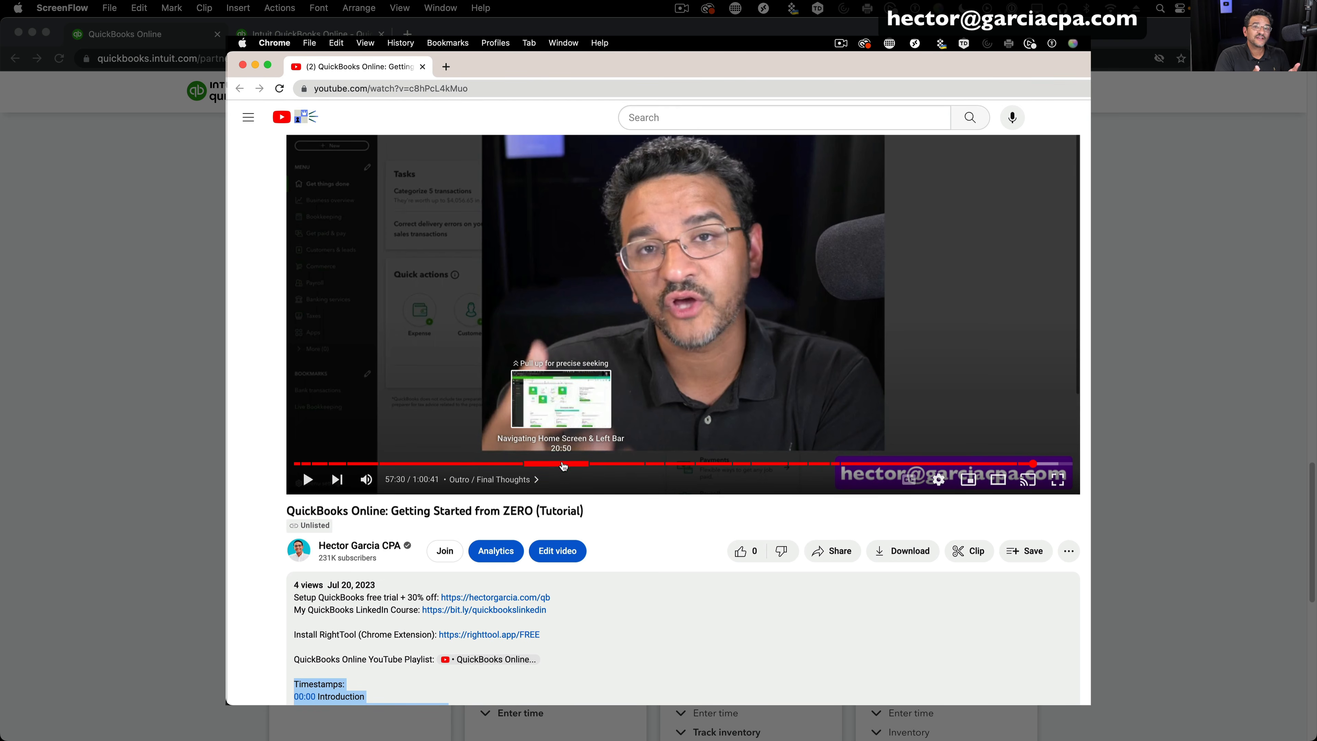
scroll(573, 490, up, 1)
scroll(573, 490, down, 3)
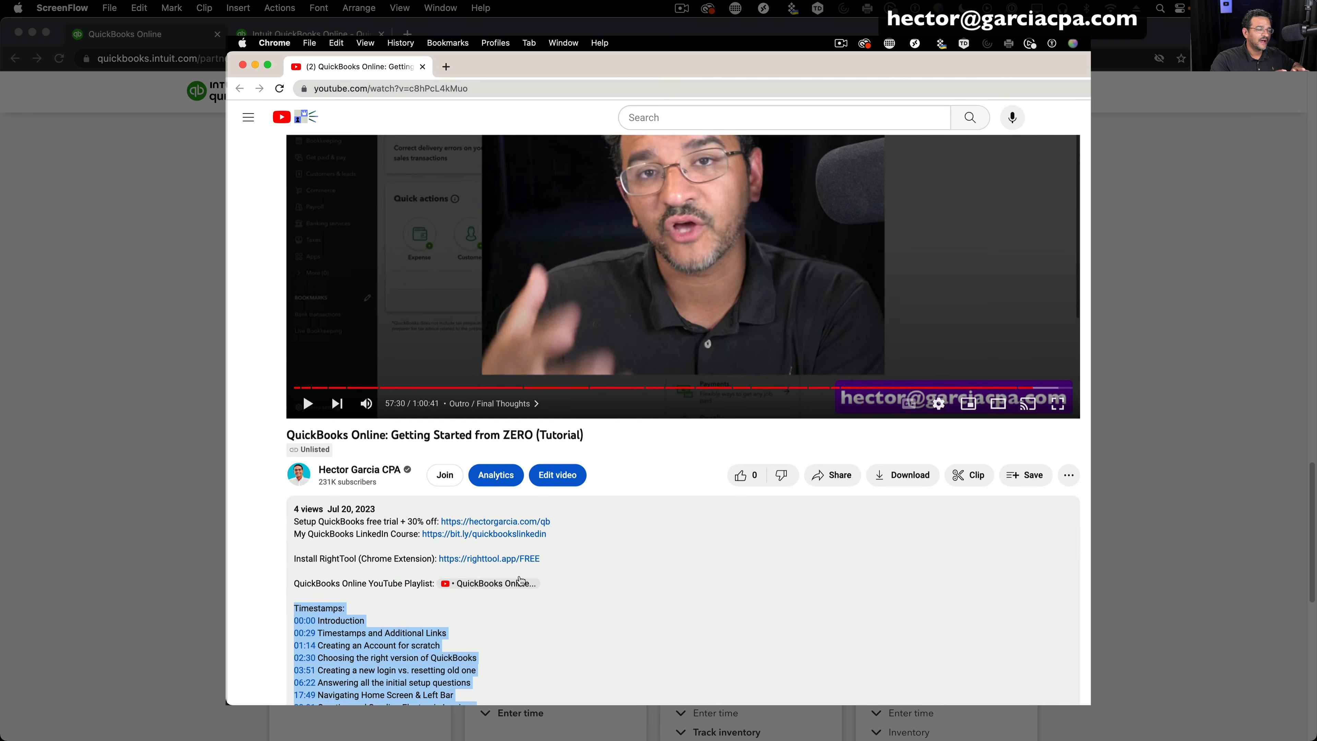
drag(539, 584, 294, 595)
click(472, 589)
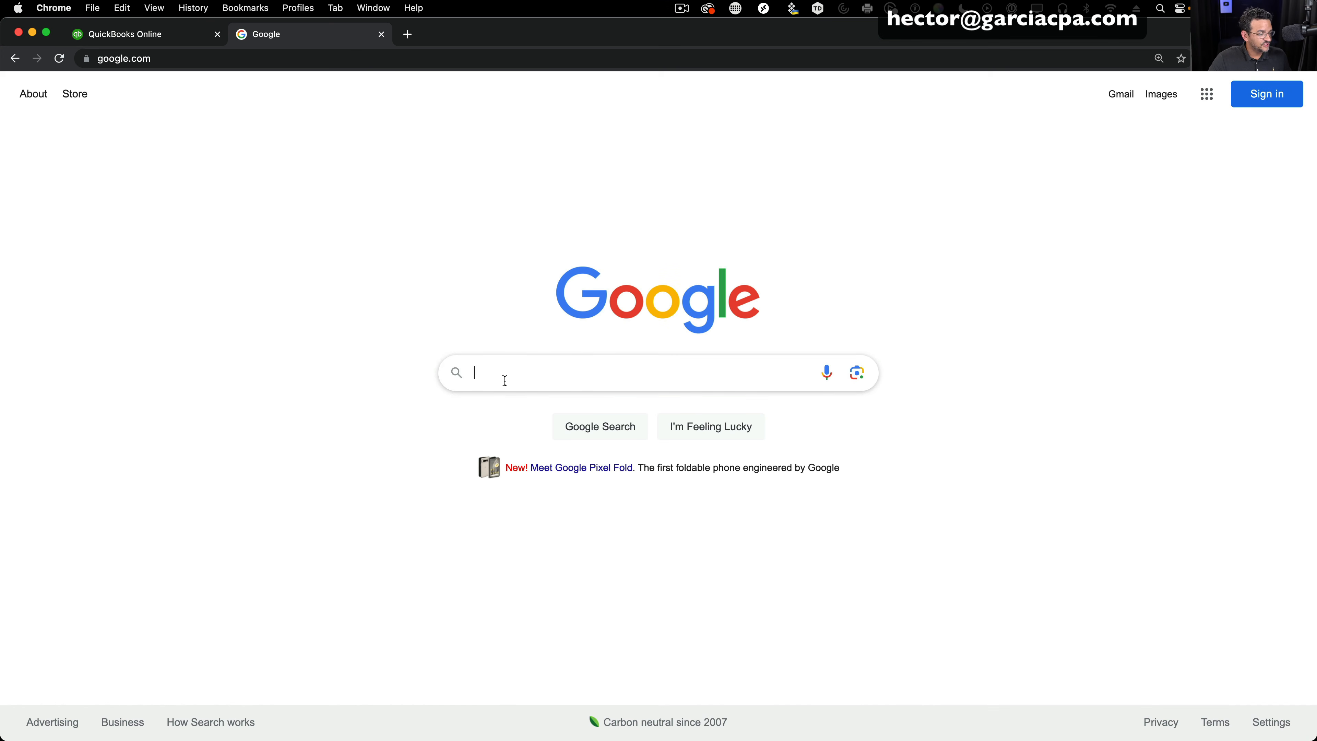
- Search Google for 'quickbooks' and open the 'QuickBooks Online - Official Site' result
click(507, 377)
text(quickbooks.com)
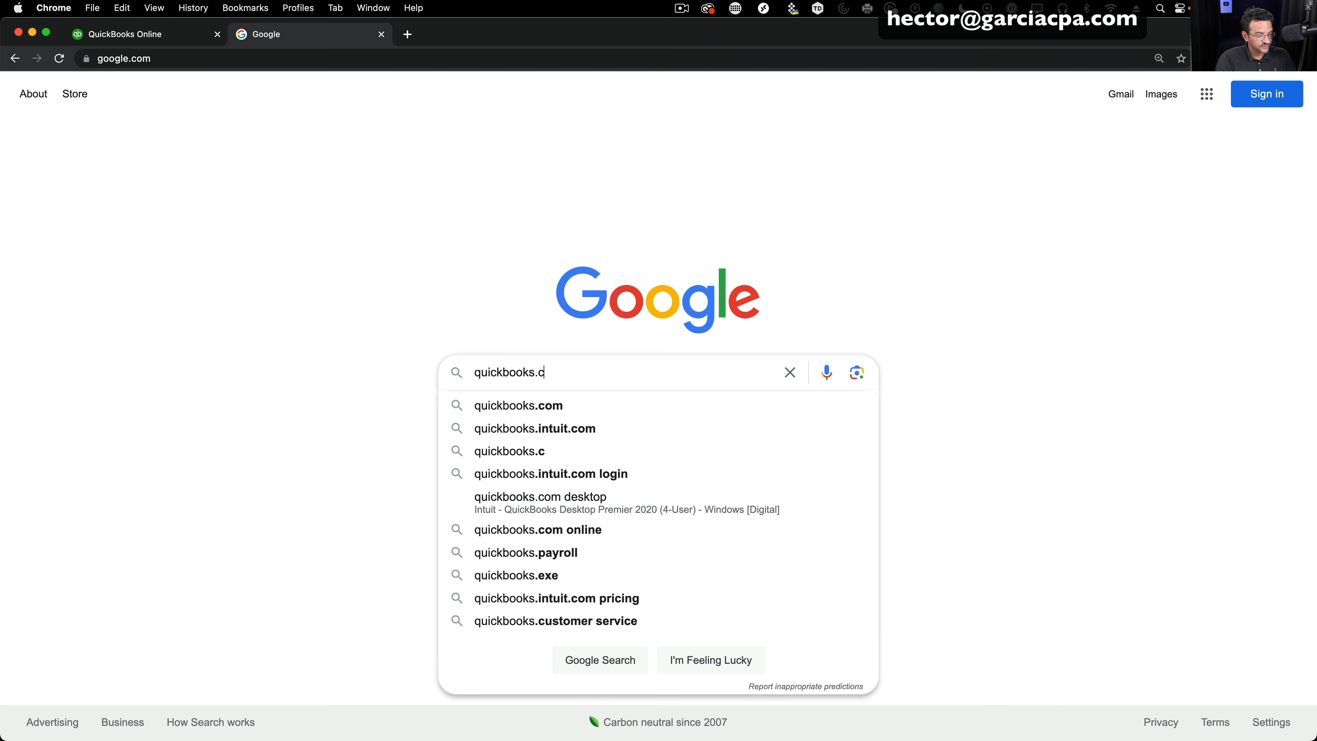
key(BackSpace)
key(BackSpace)
key(BackSpace)
key(BackSpace)
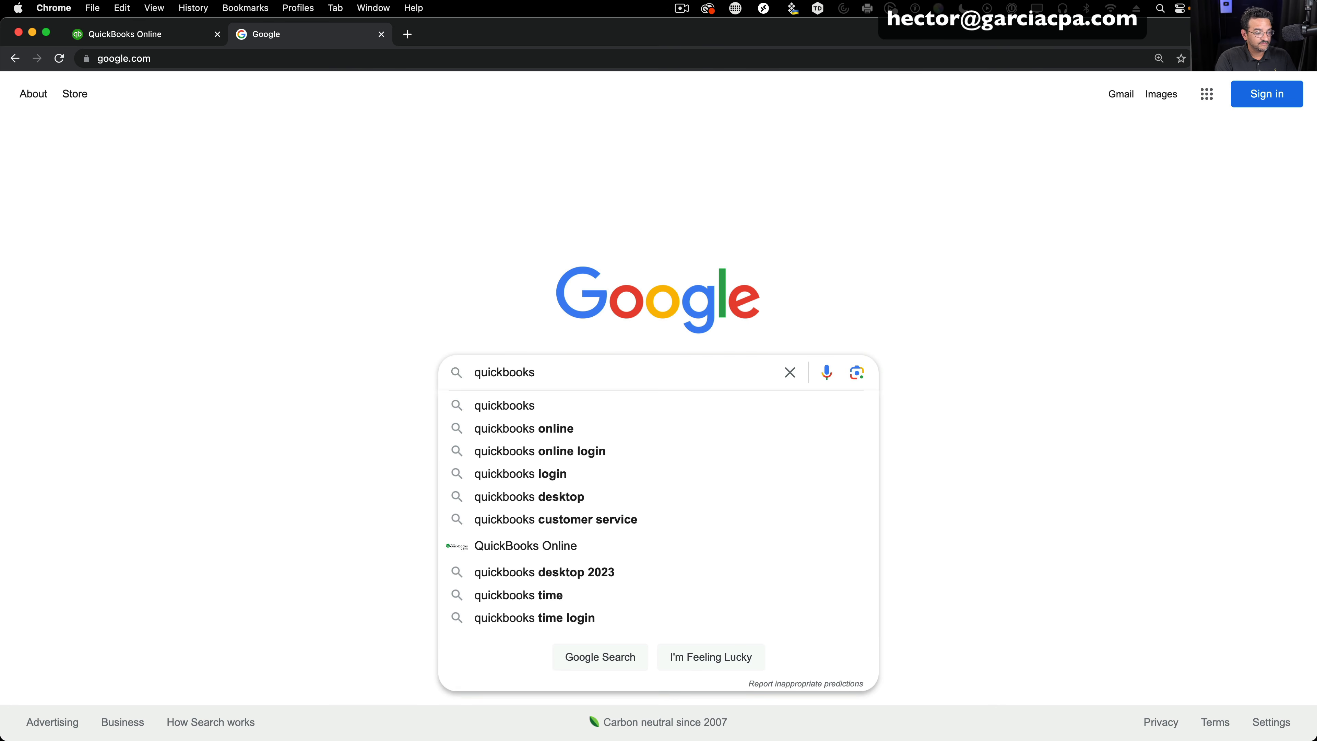
key(Return)
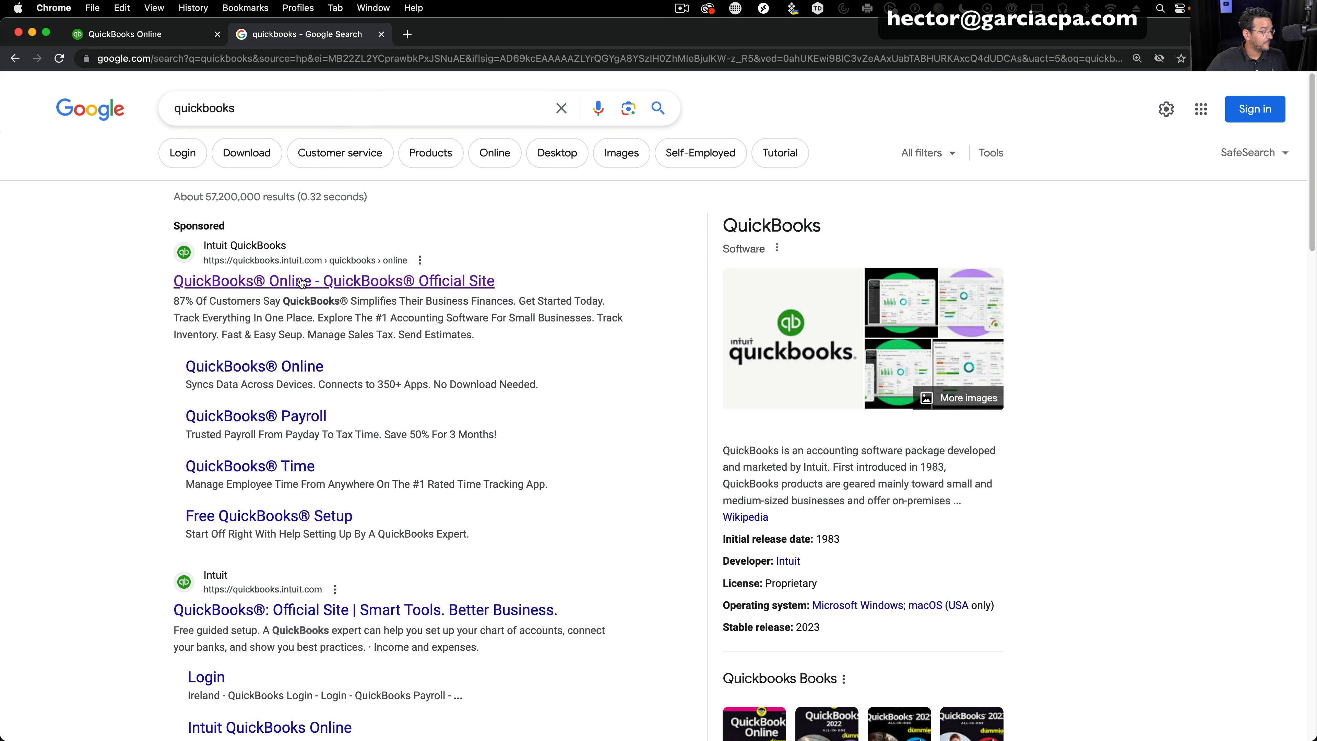
click(314, 281)
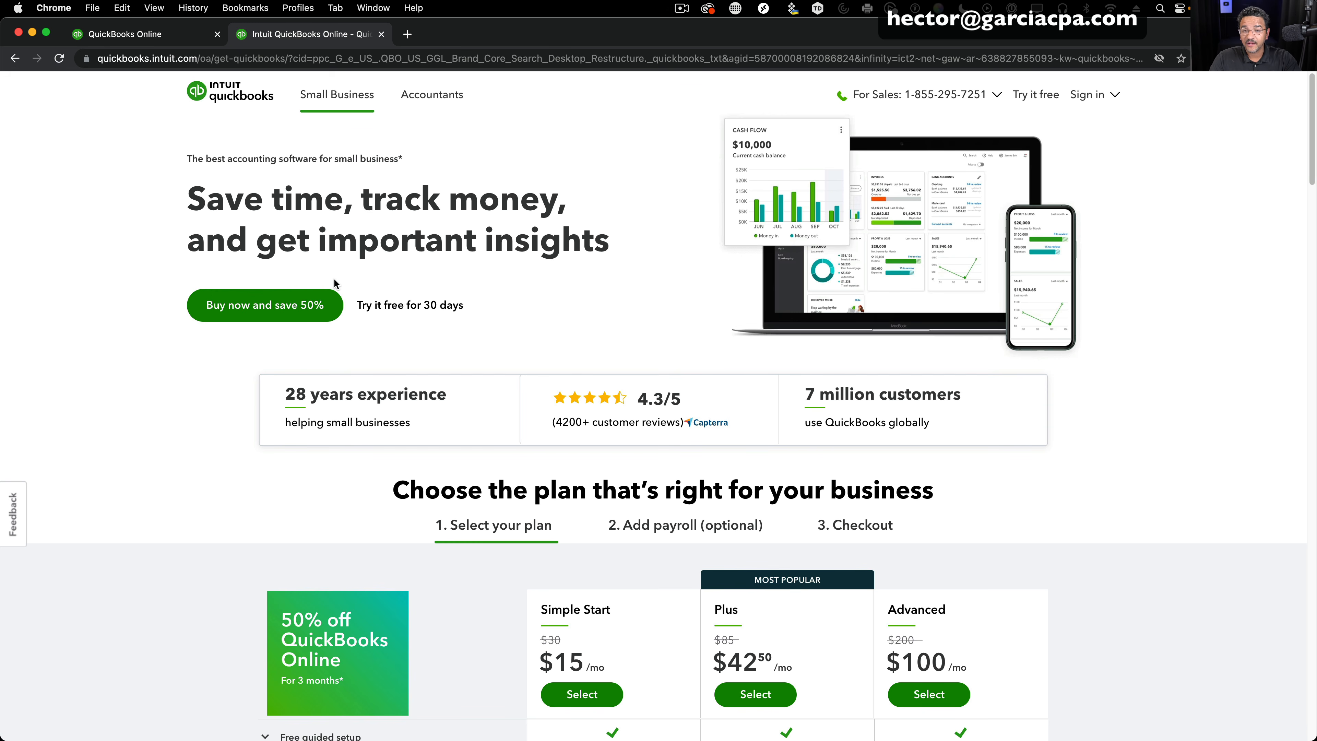
- Switch to the first QuickBooks Online tab showing the four-plan partner pricing
click(166, 37)
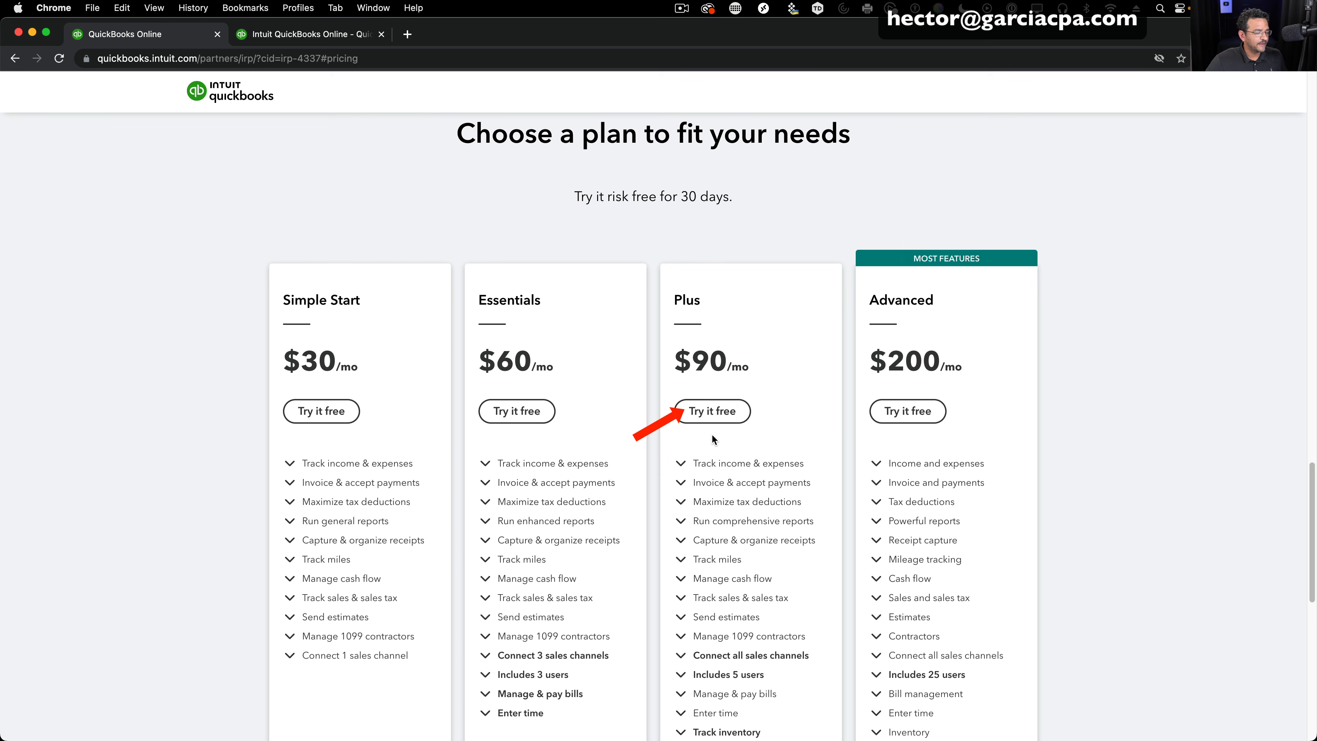
- Start the Plus plan free trial and enter the sign-up e-mail address
click(712, 418)
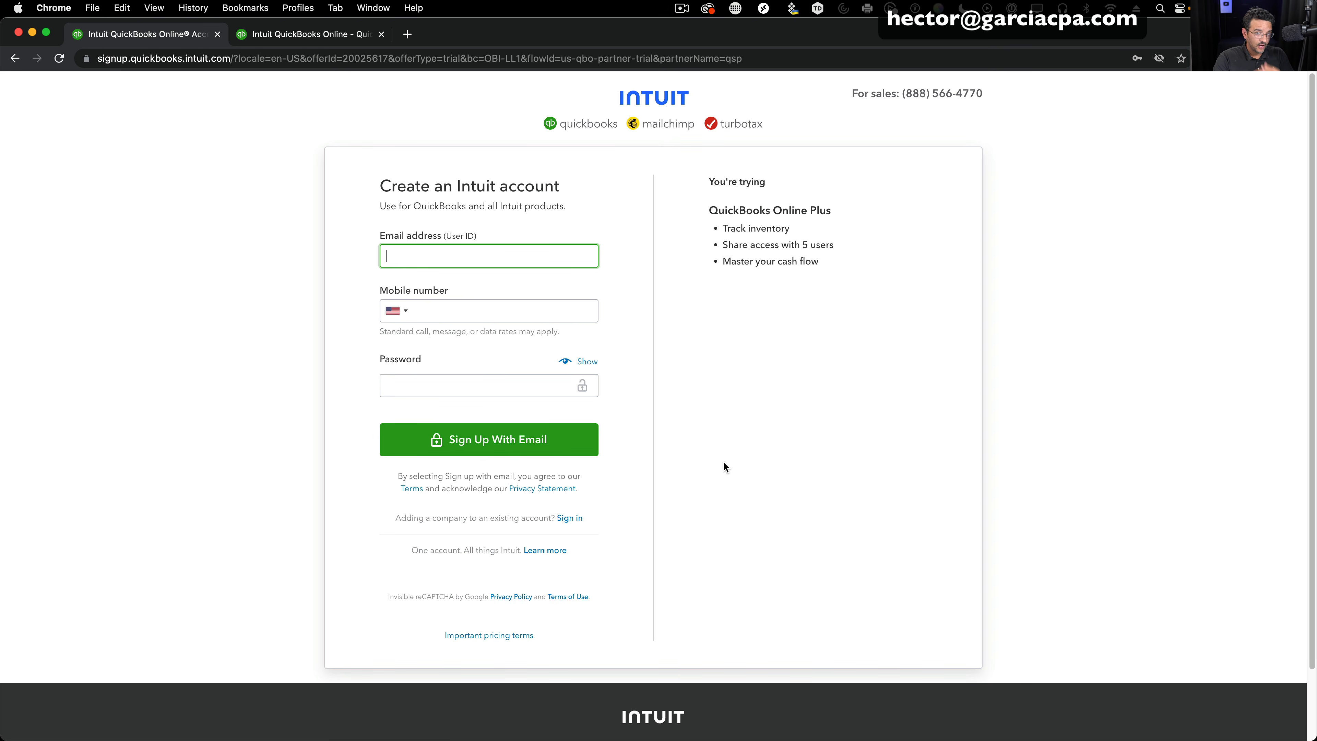
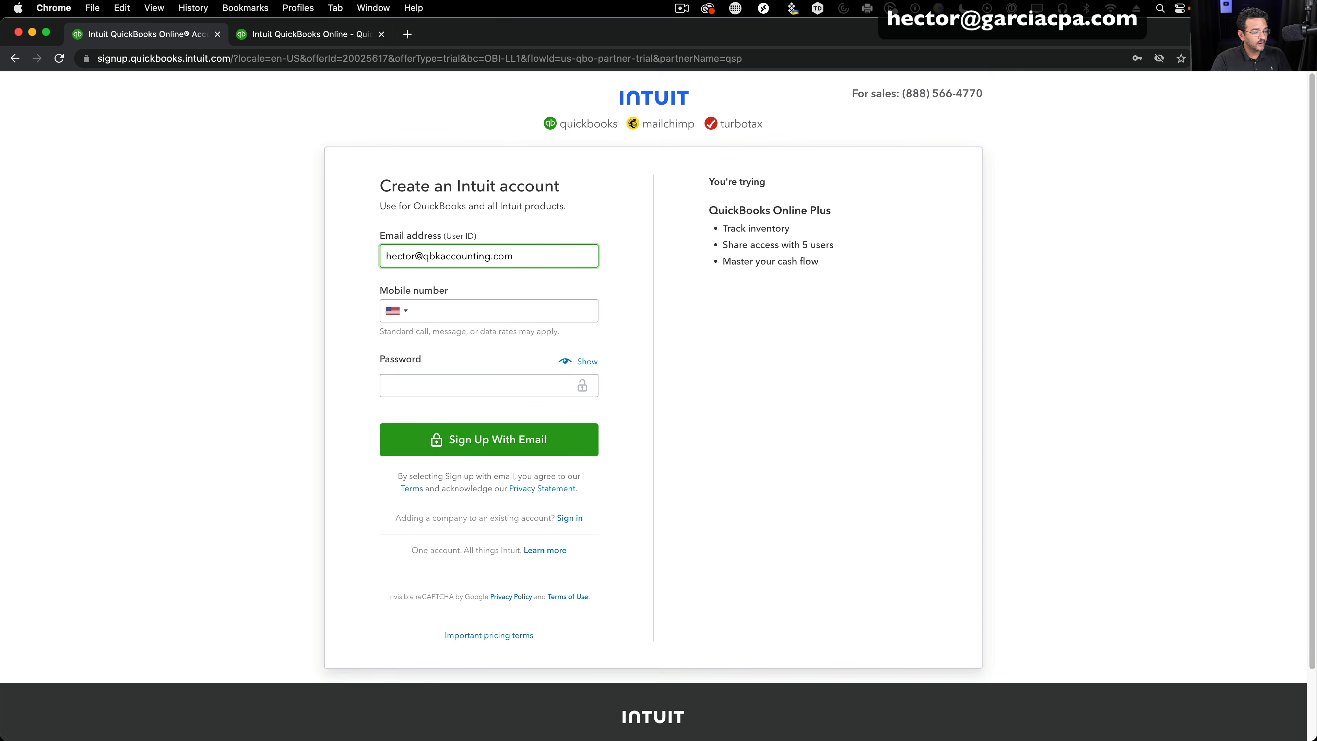
key(Tab)
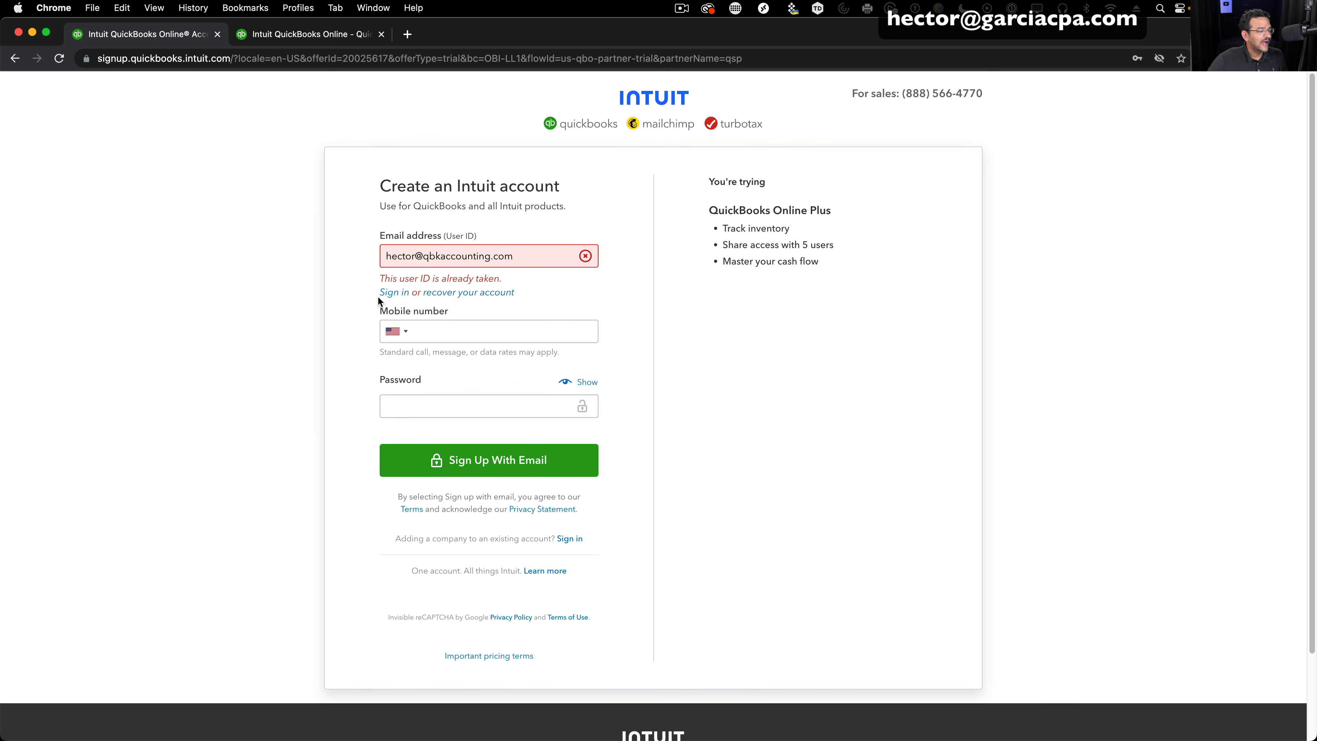
- Follow the Sign in link, then go back to a blank account-creation form
click(389, 293)
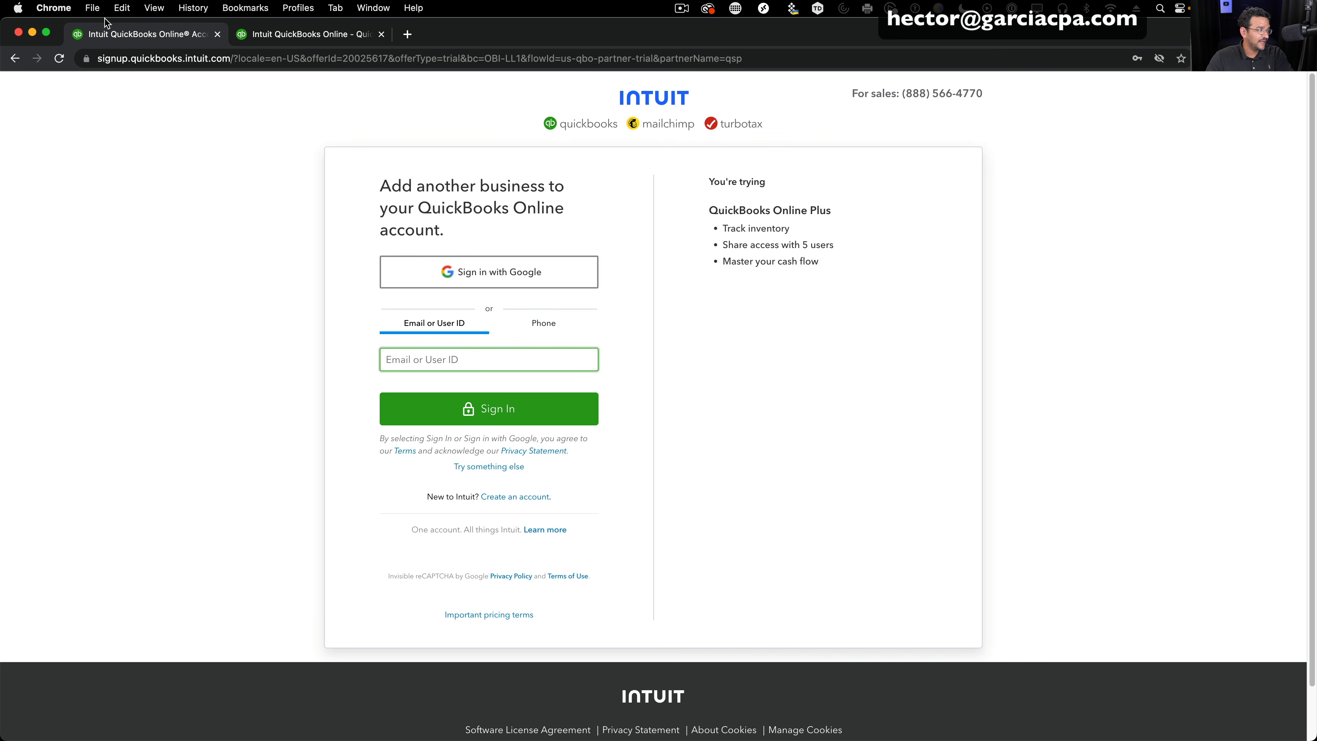
click(19, 61)
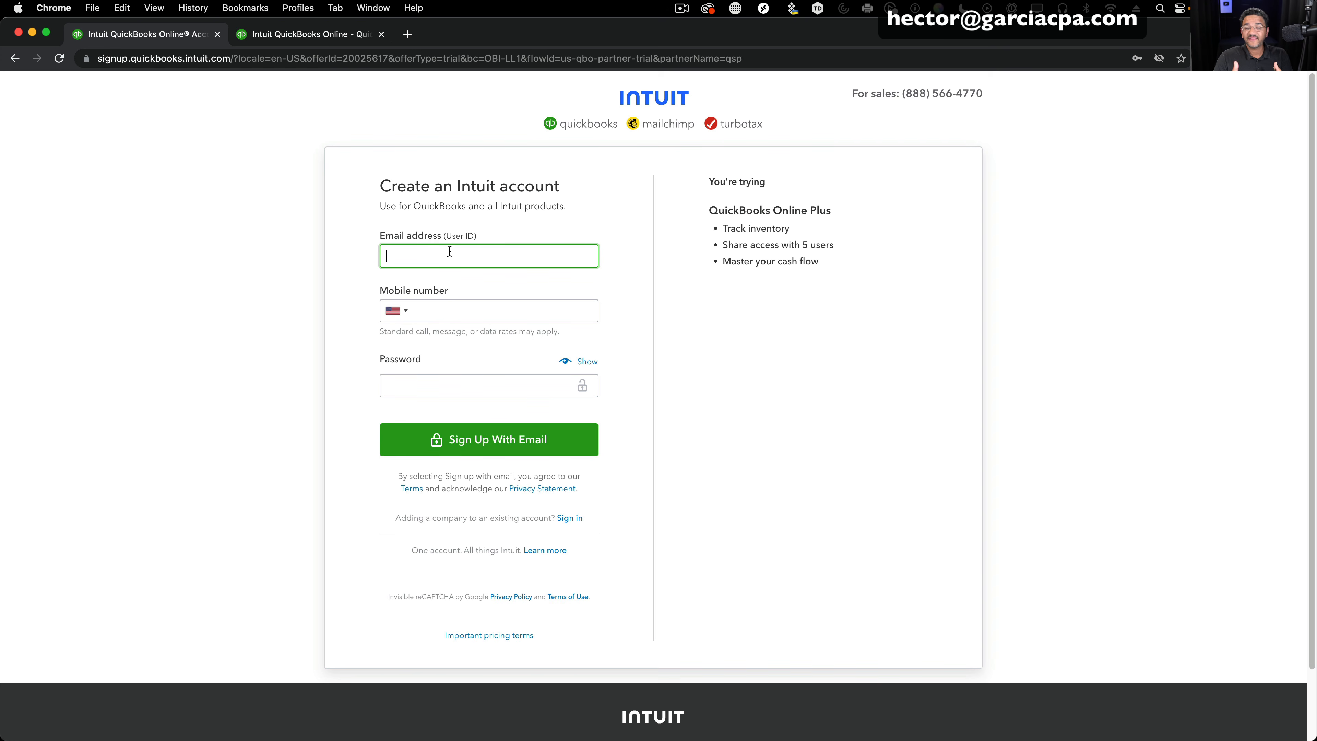
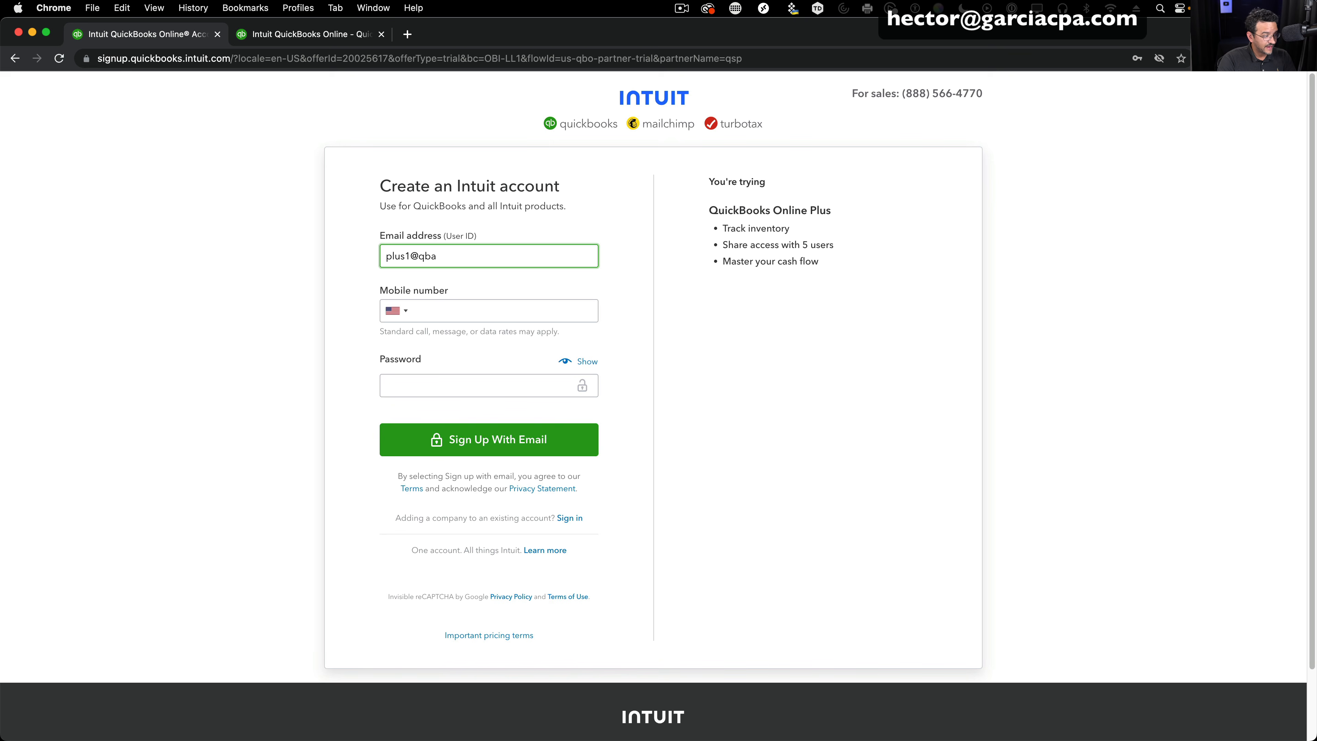
- Enter a new sign-up e-mail address and move past the mobile number to the password
key(Tab)
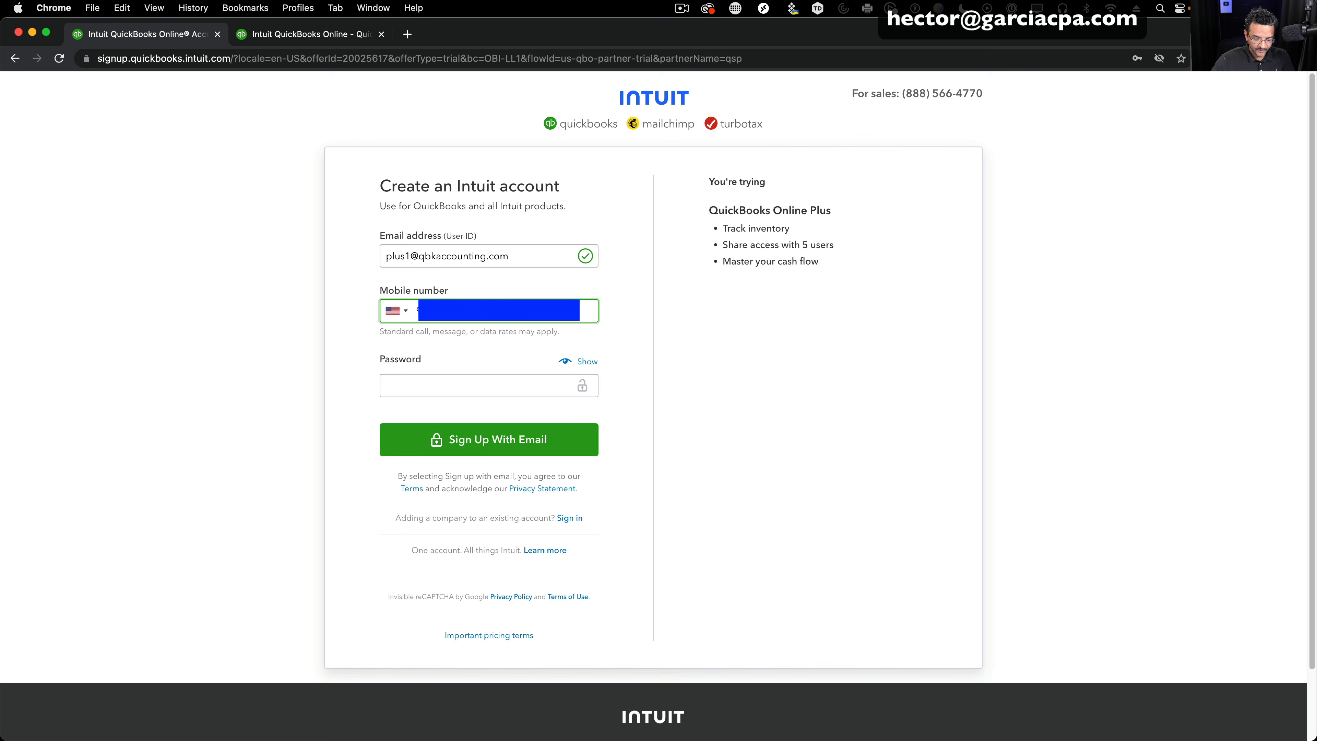
key(Tab)
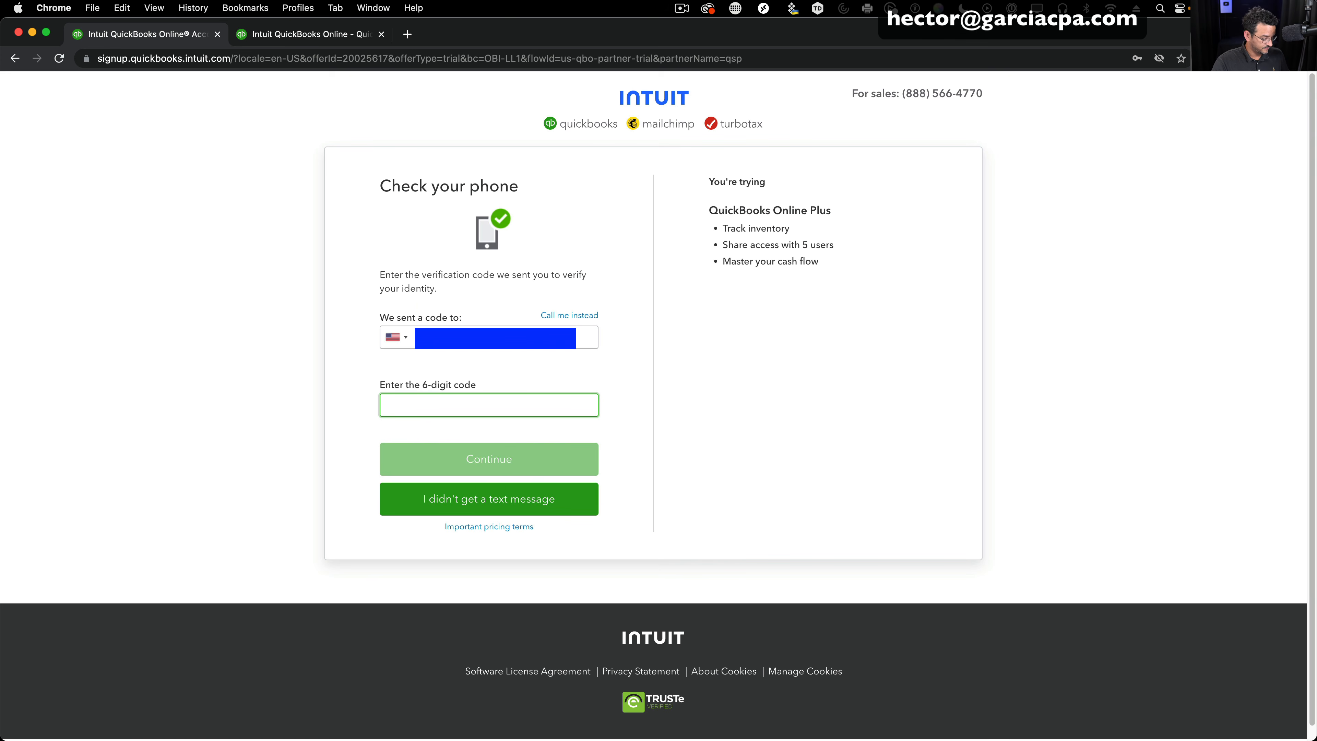
- Enter the texted 6-digit verification code and submit it
click(497, 454)
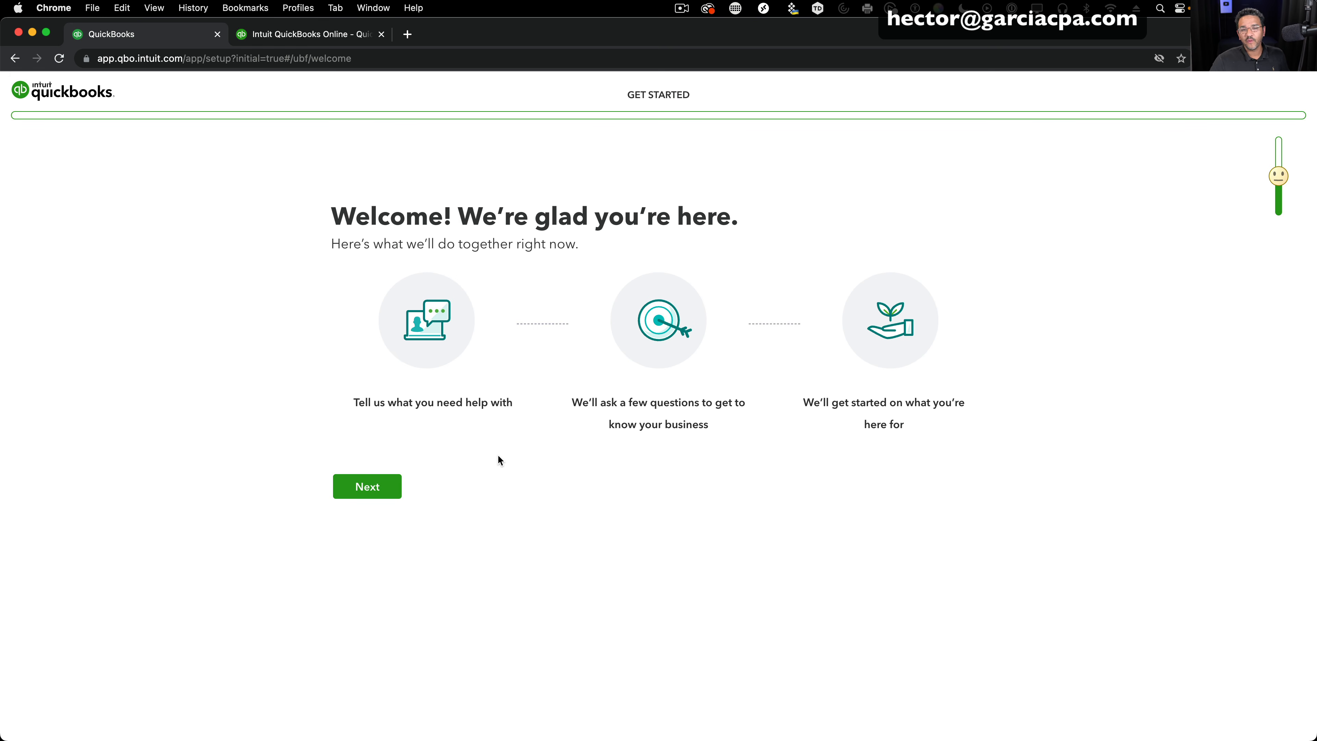
- Begin the setup questions and enter the company's legal business name
click(354, 483)
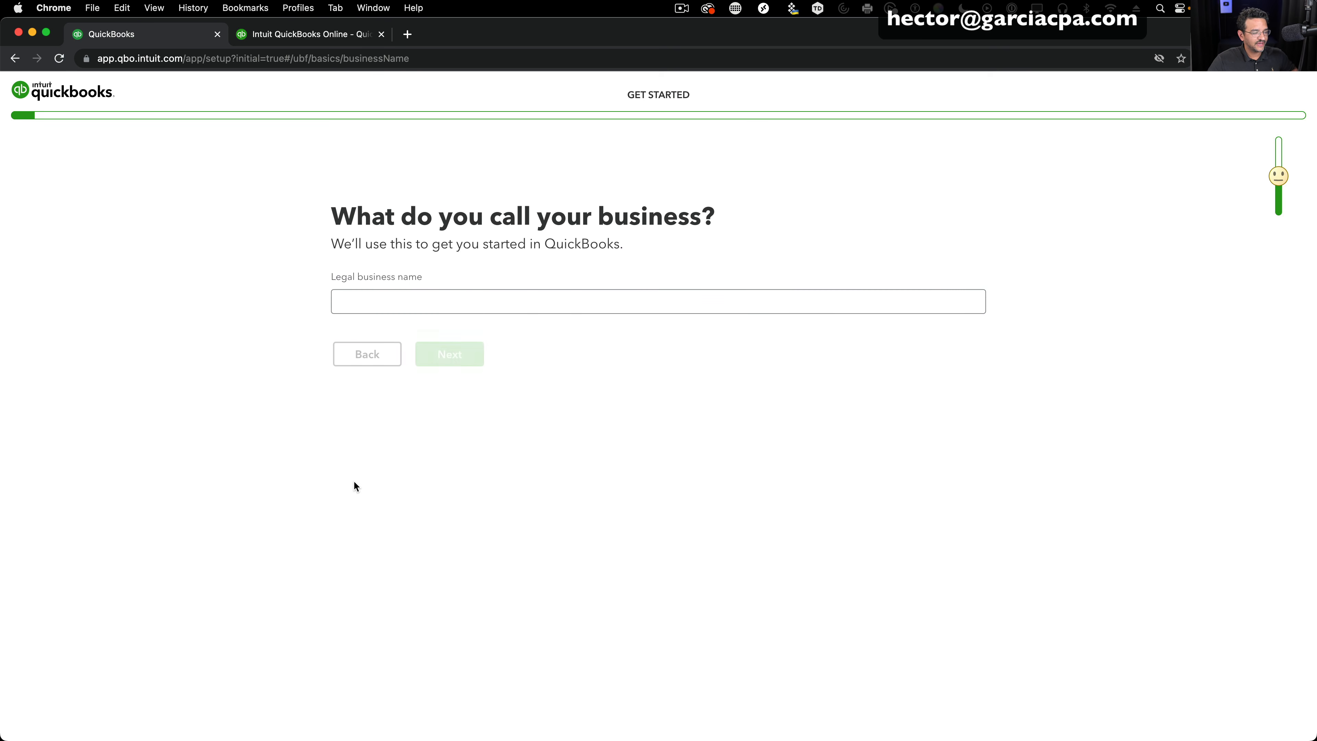
click(380, 303)
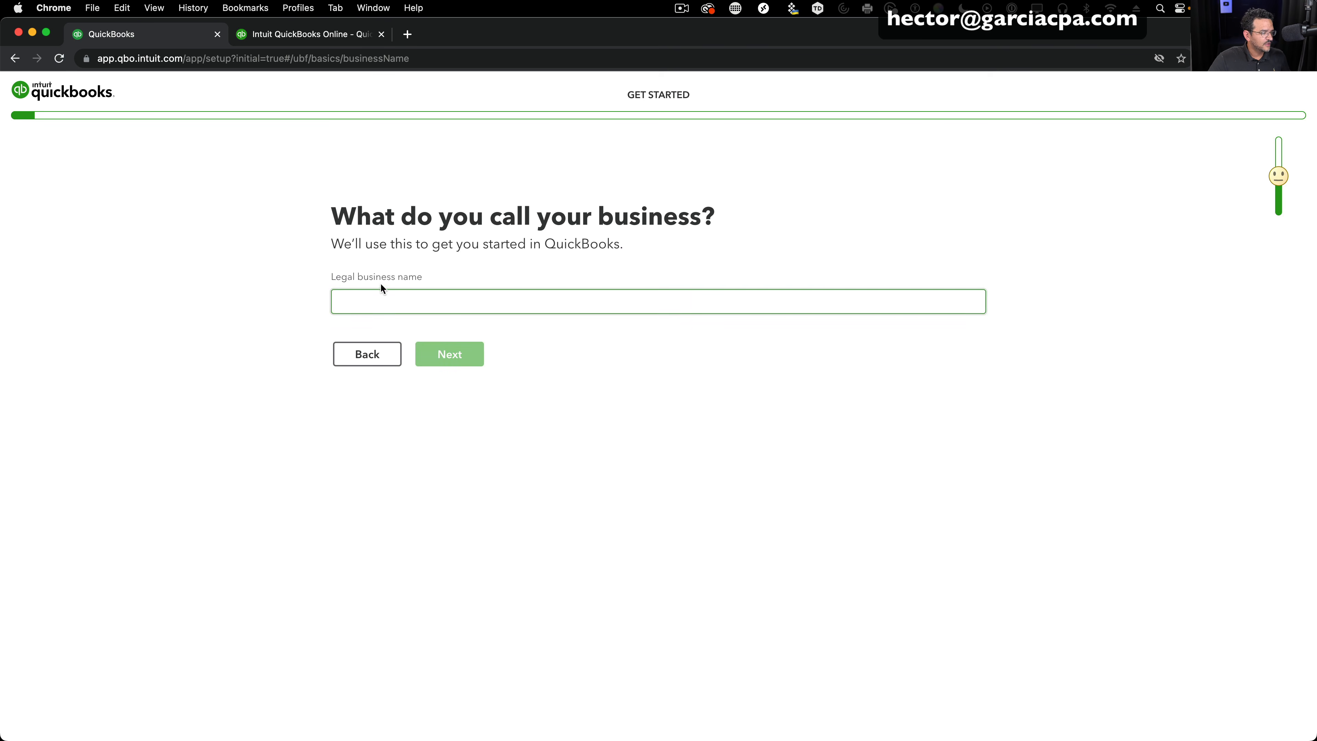
text(Hector )
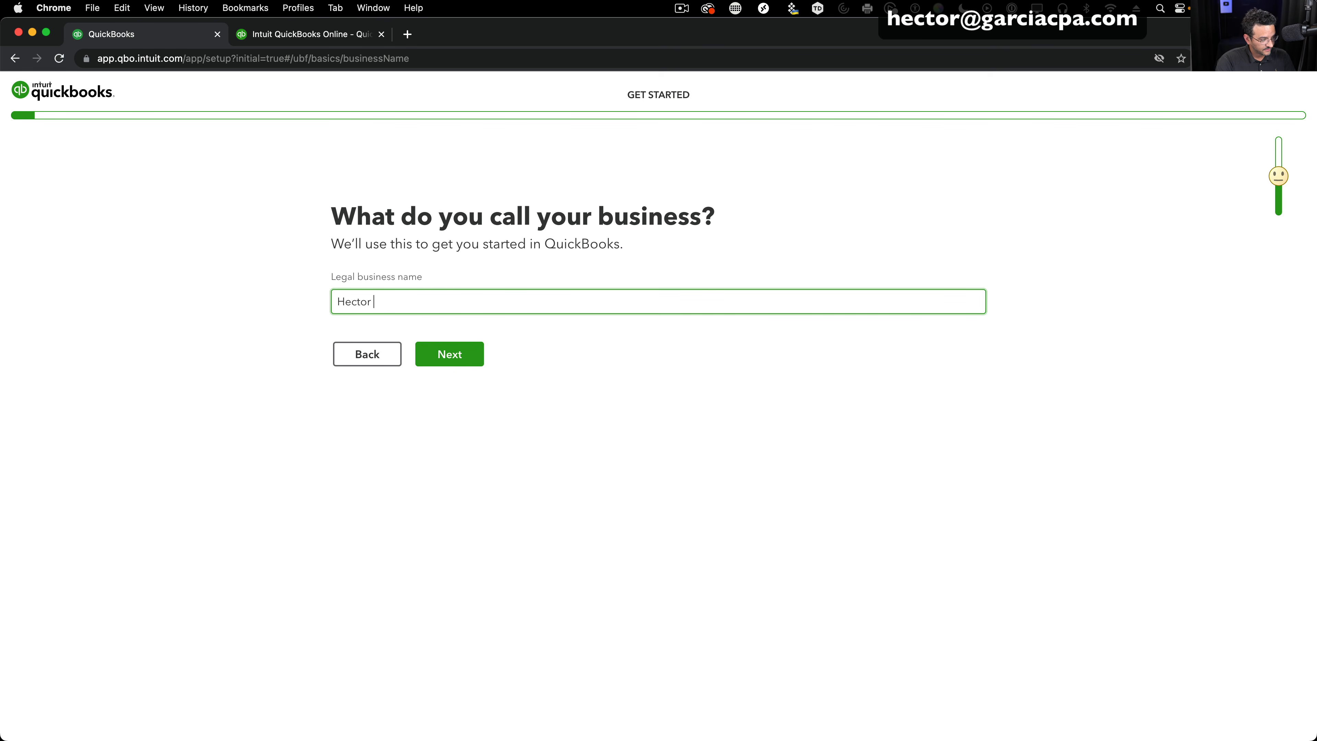
text(Plus Company)
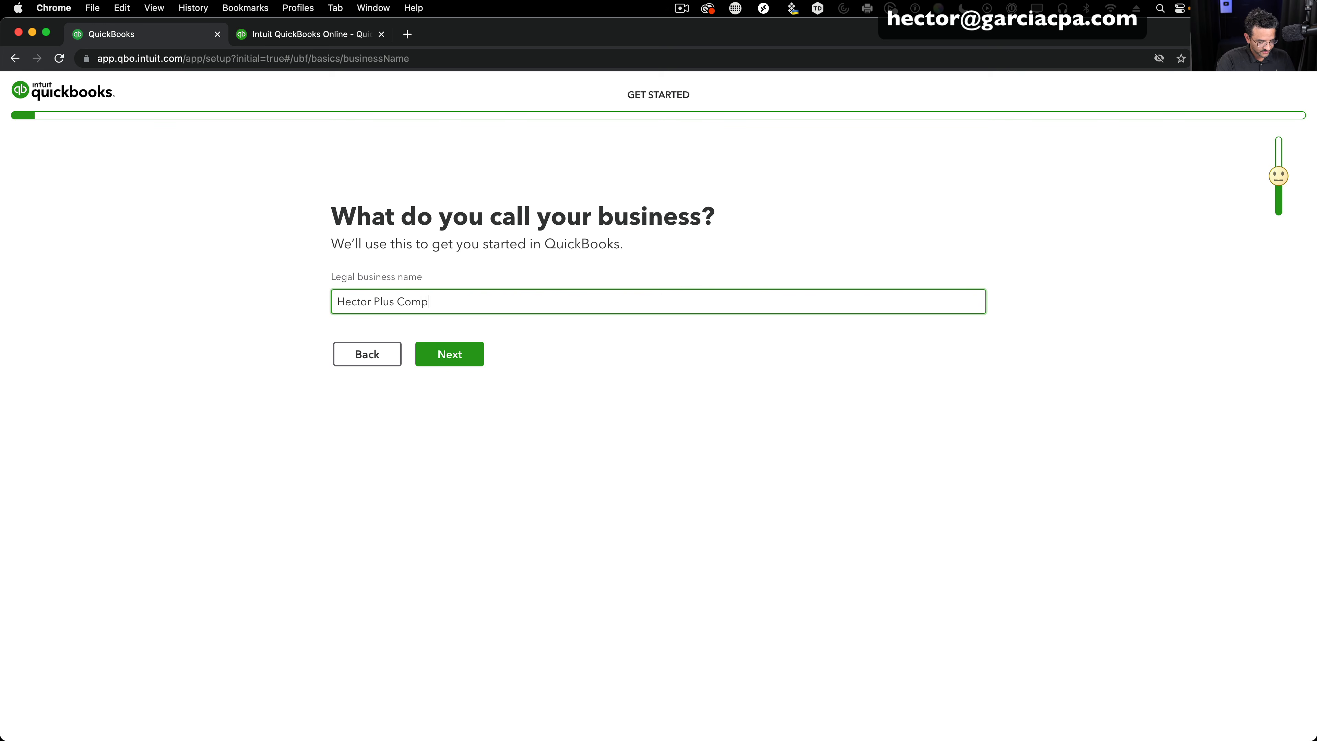
click(449, 359)
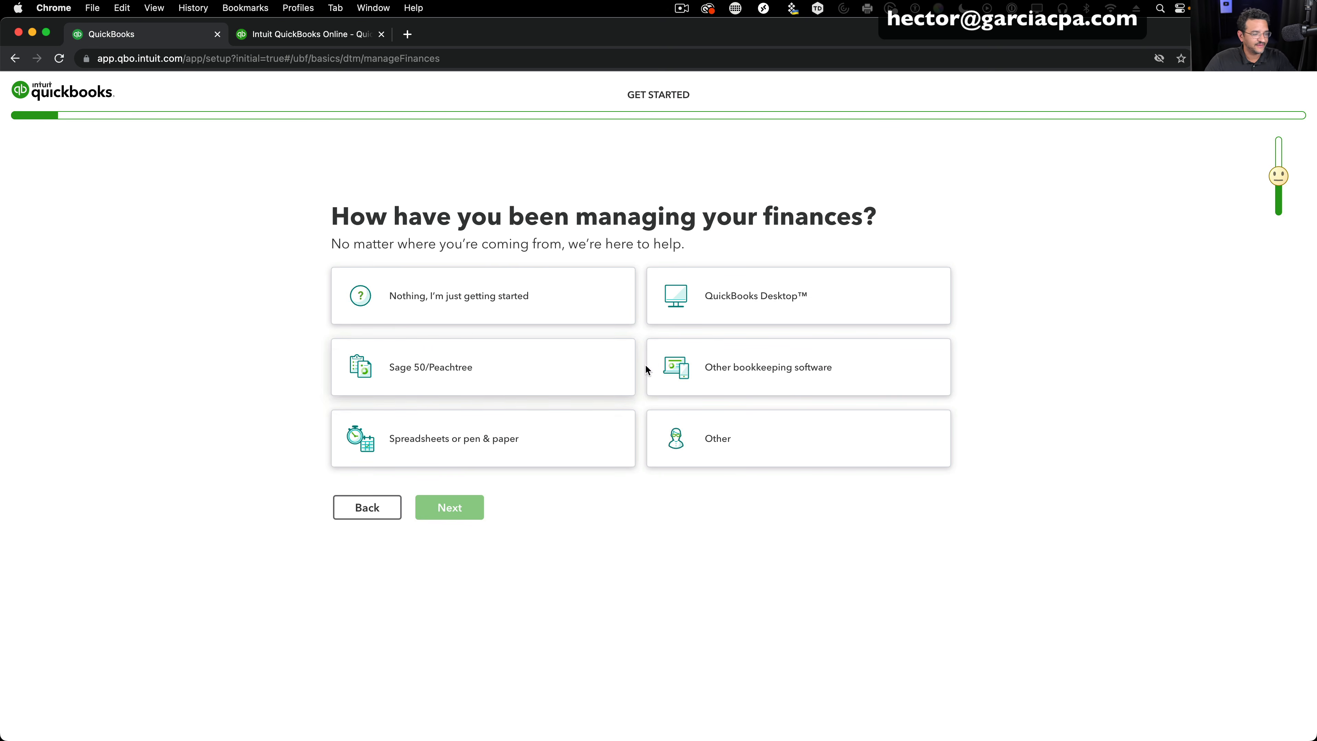
- Answer the finances question with 'Nothing, I'm just getting started' and continue
click(478, 312)
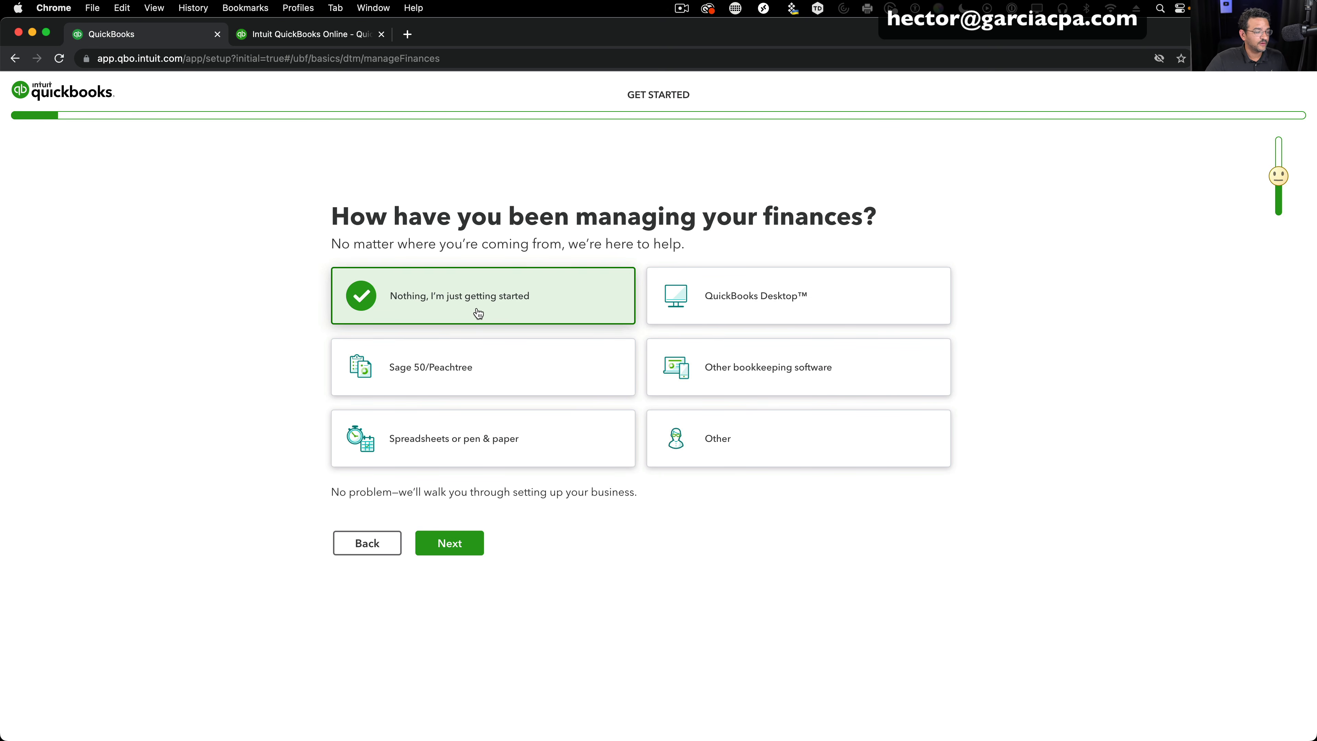
click(778, 380)
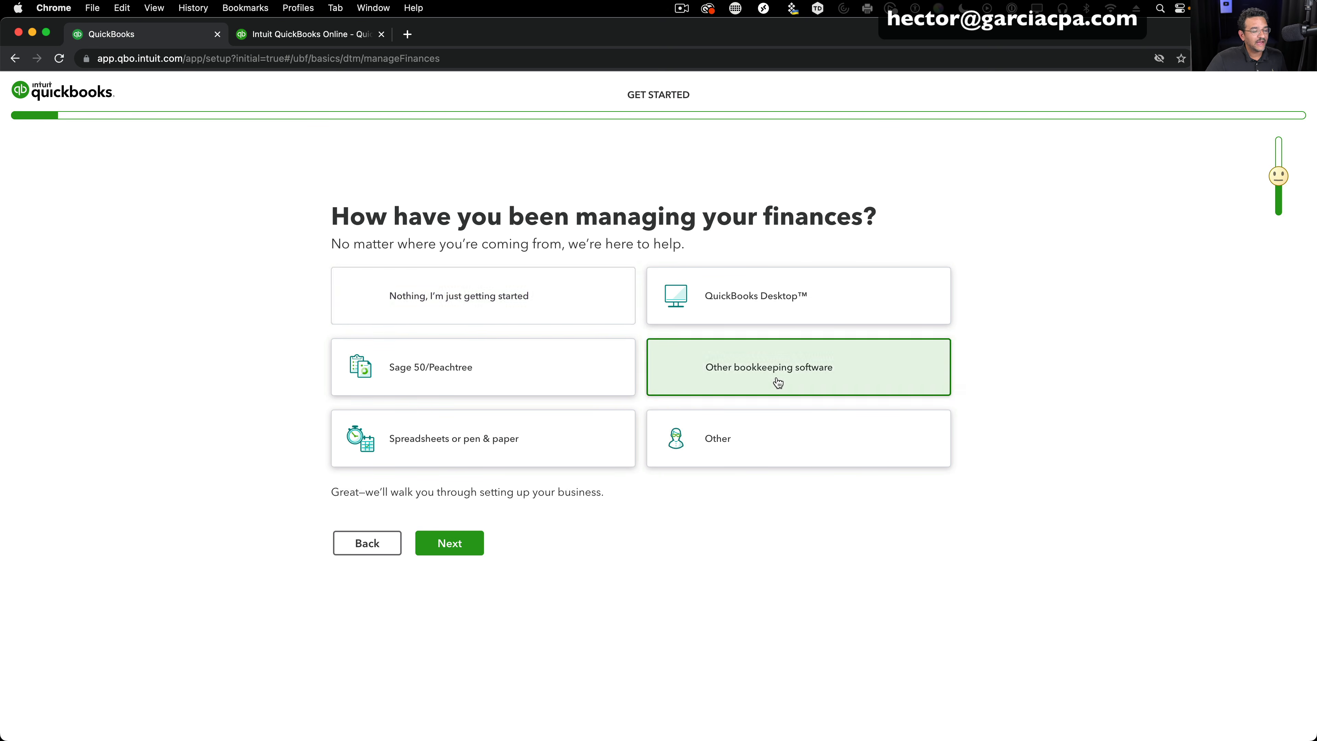
click(762, 296)
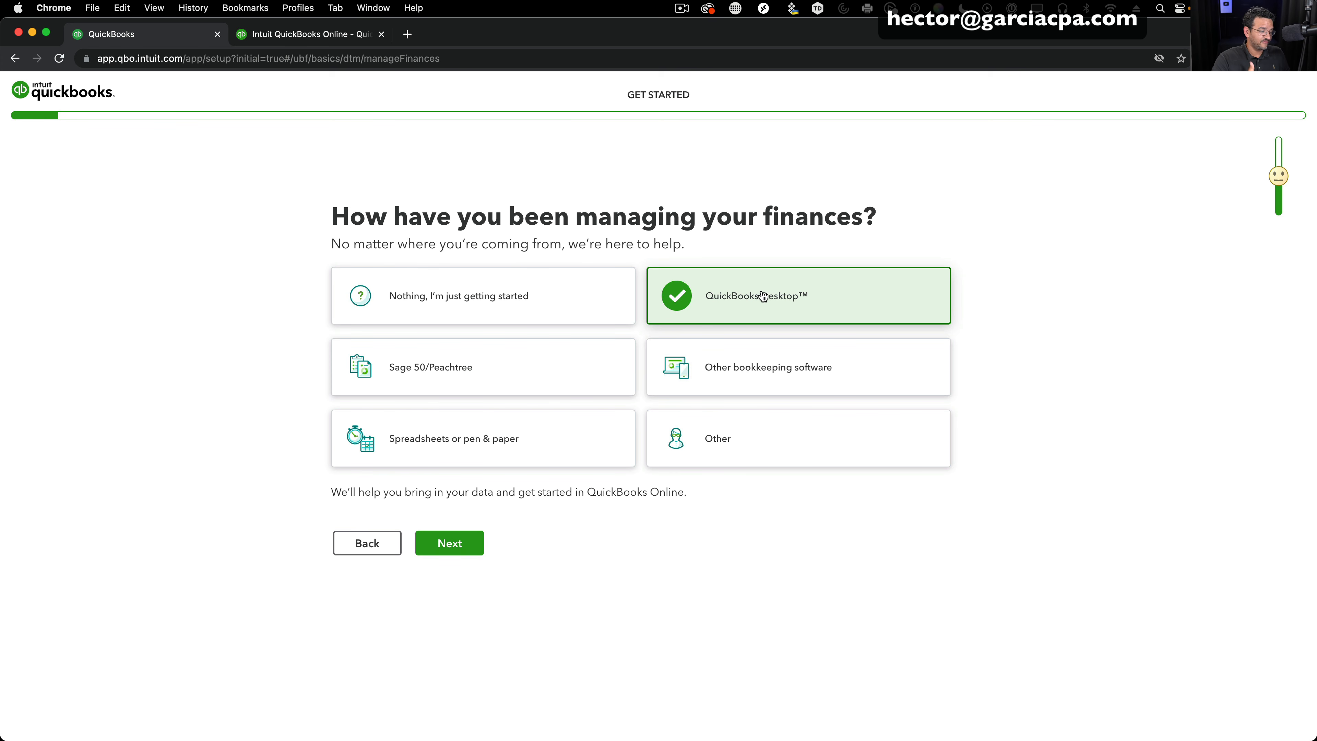
click(456, 365)
click(429, 449)
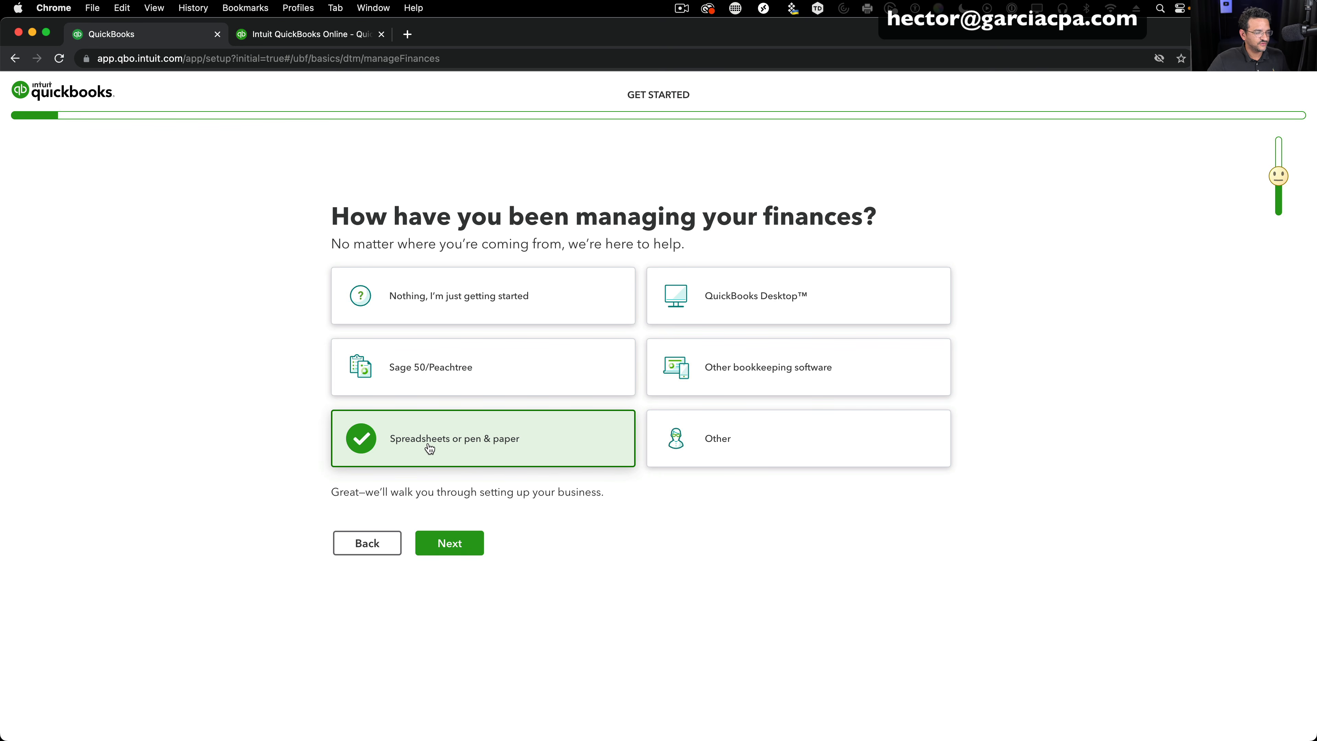
click(463, 282)
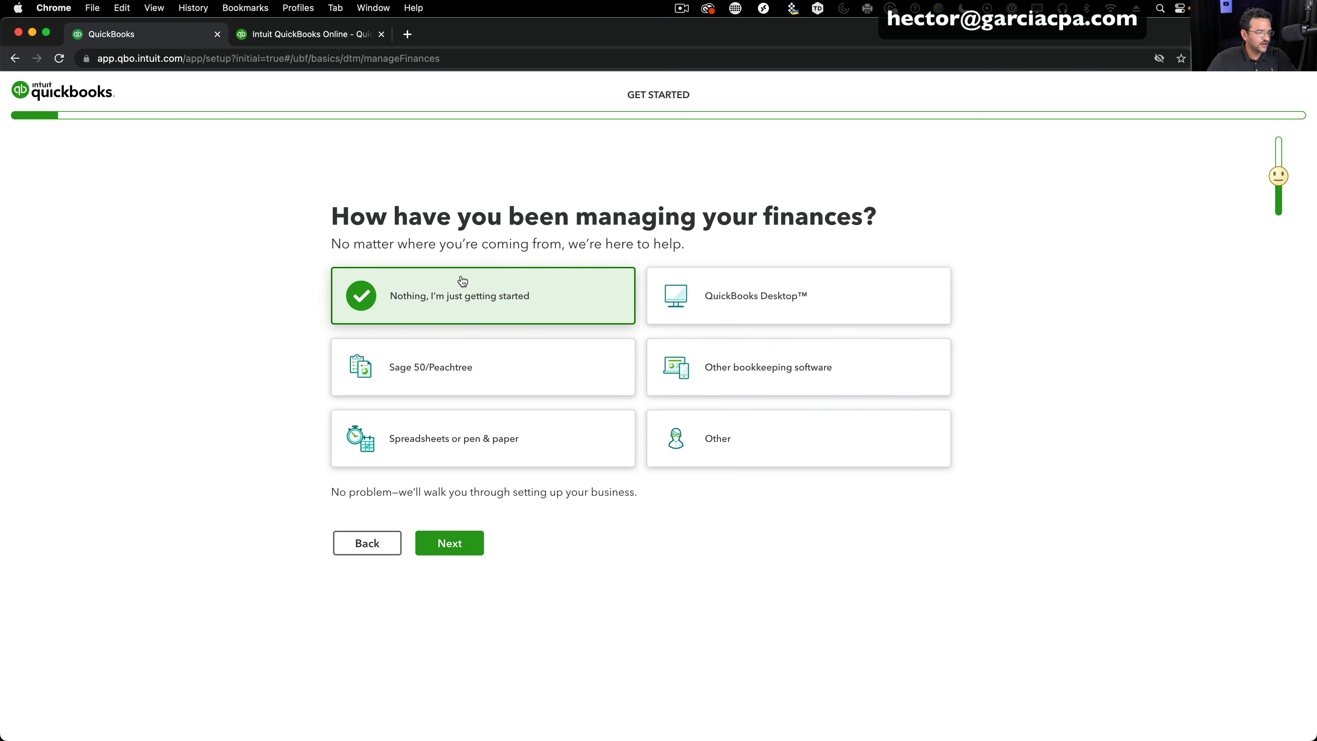
click(463, 549)
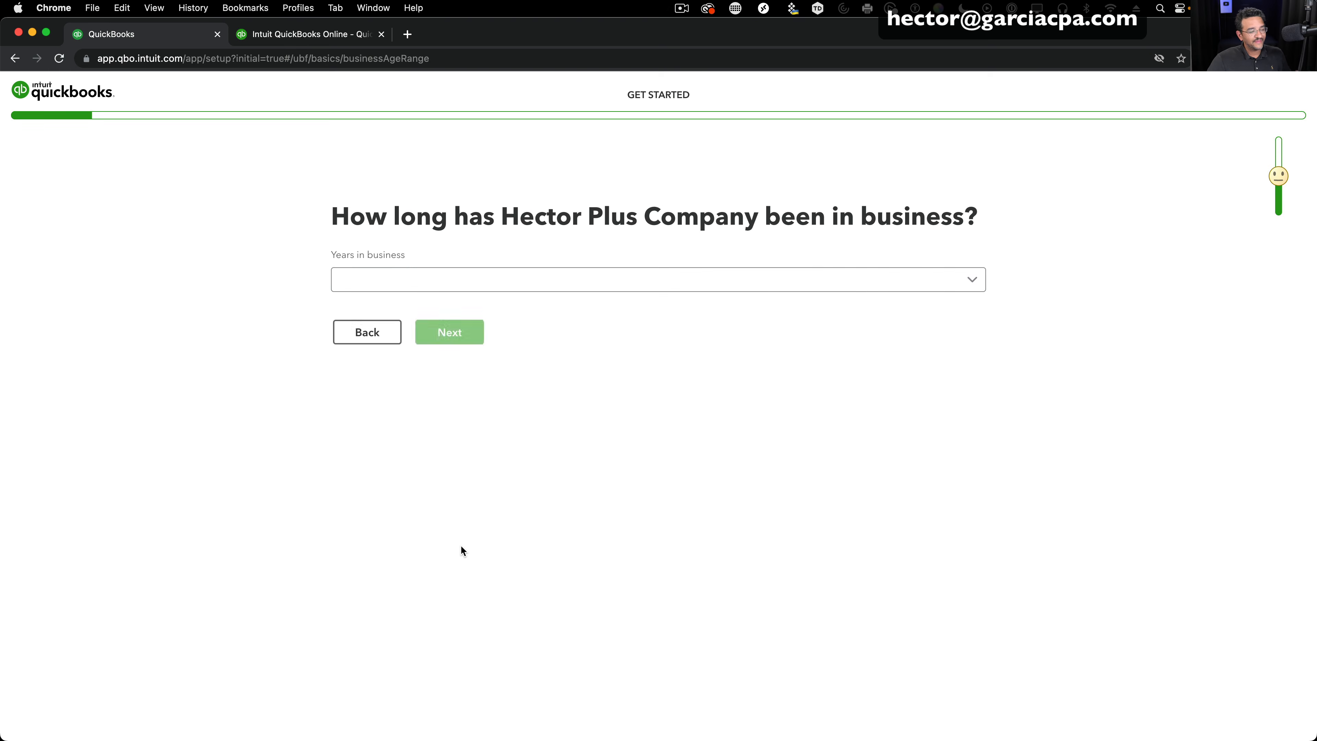
- Set years in business to 1-2 years and continue
click(412, 281)
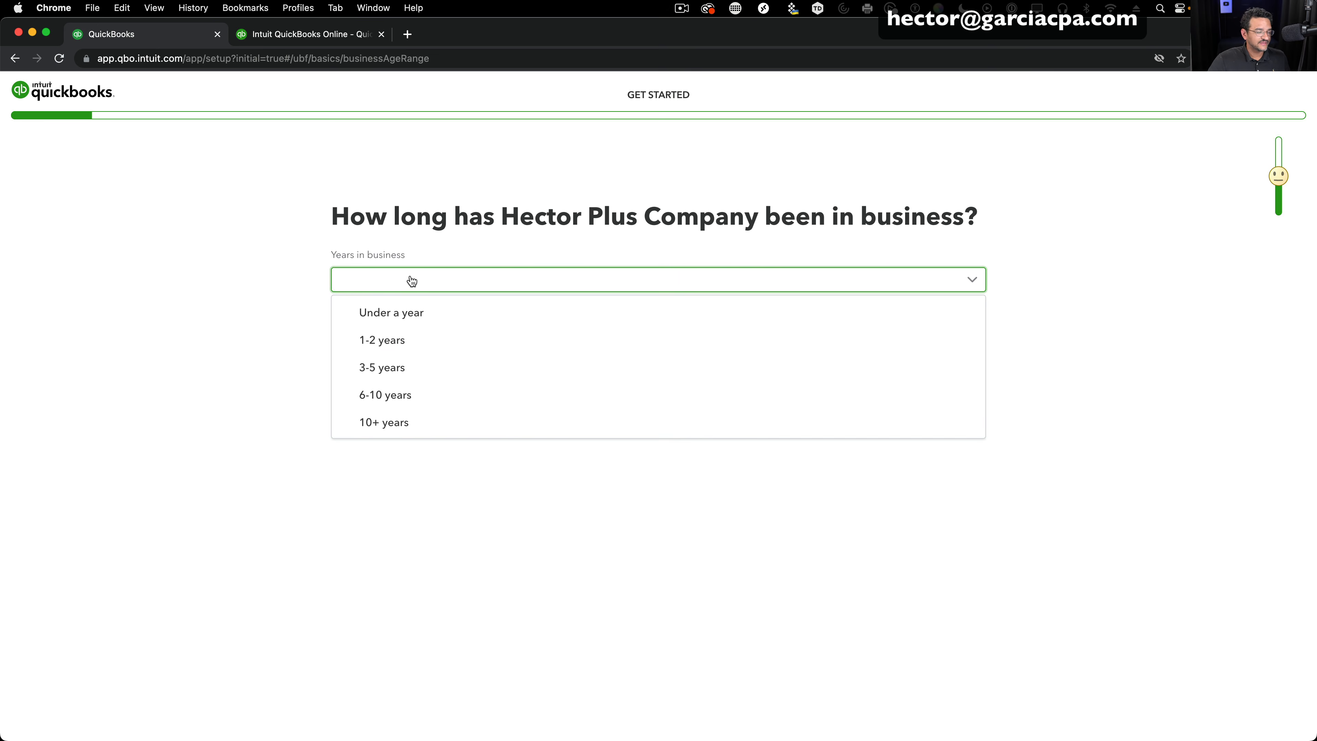
click(410, 338)
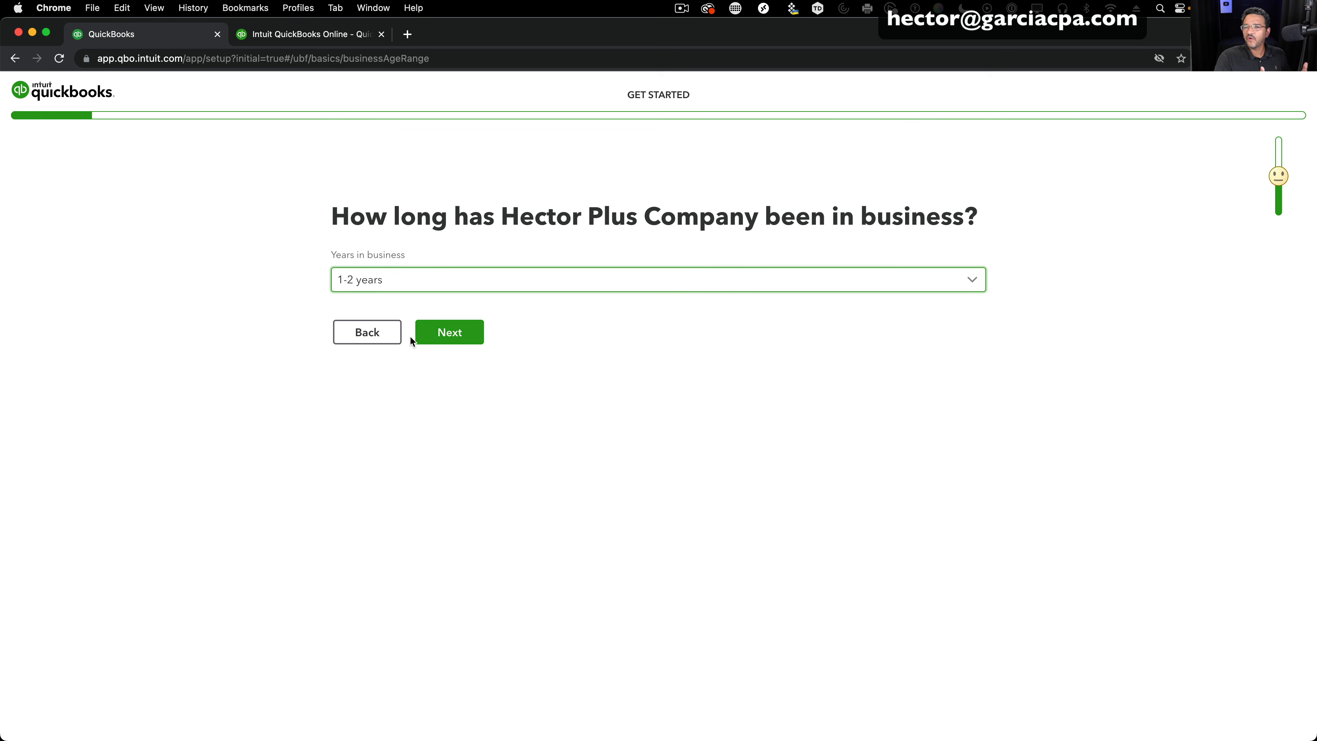
click(429, 333)
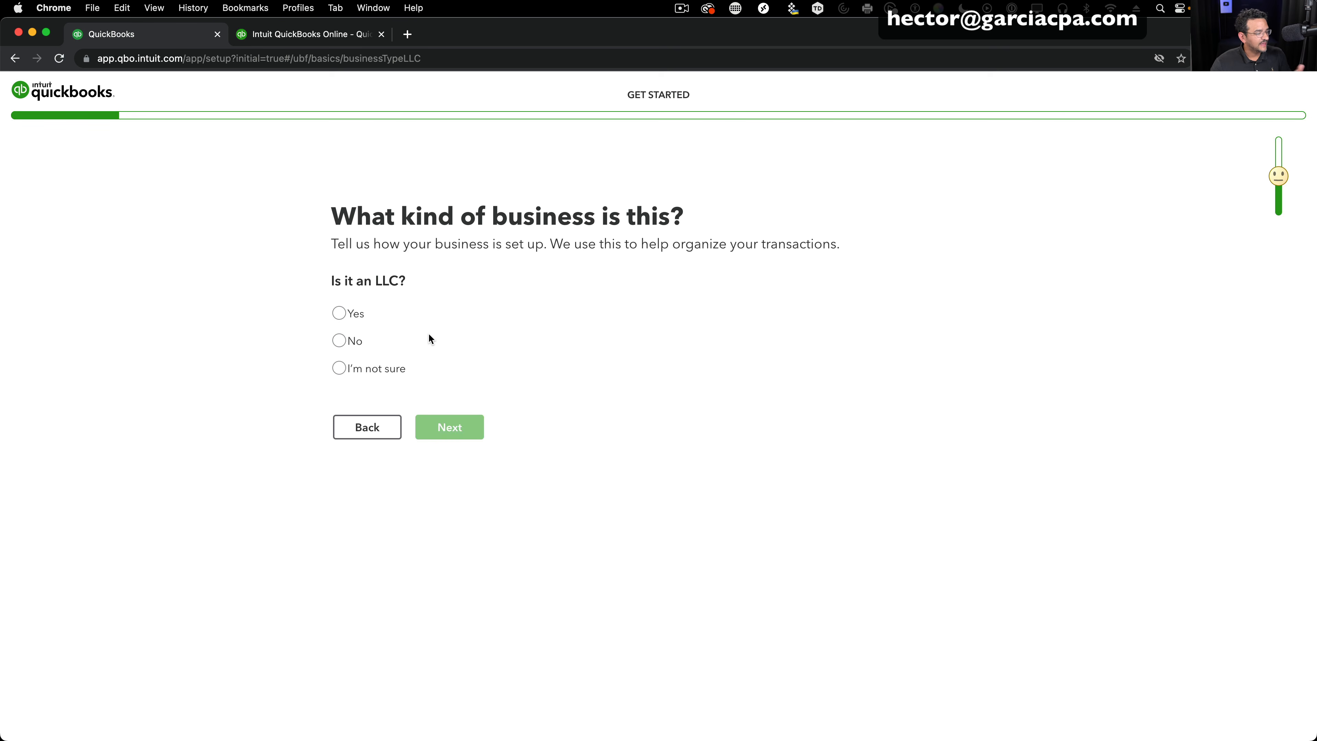
- Answer No to being an LLC and choose S Corp as the tax setup
click(344, 314)
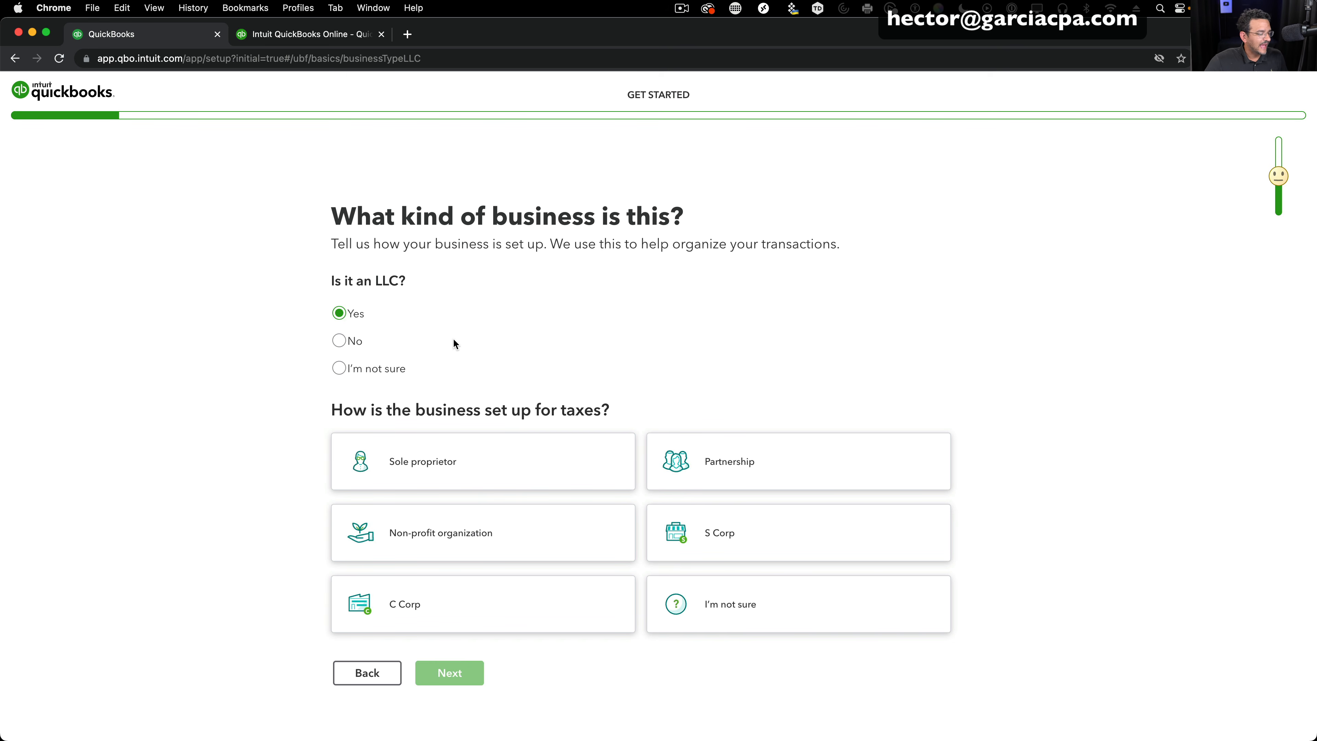
click(339, 344)
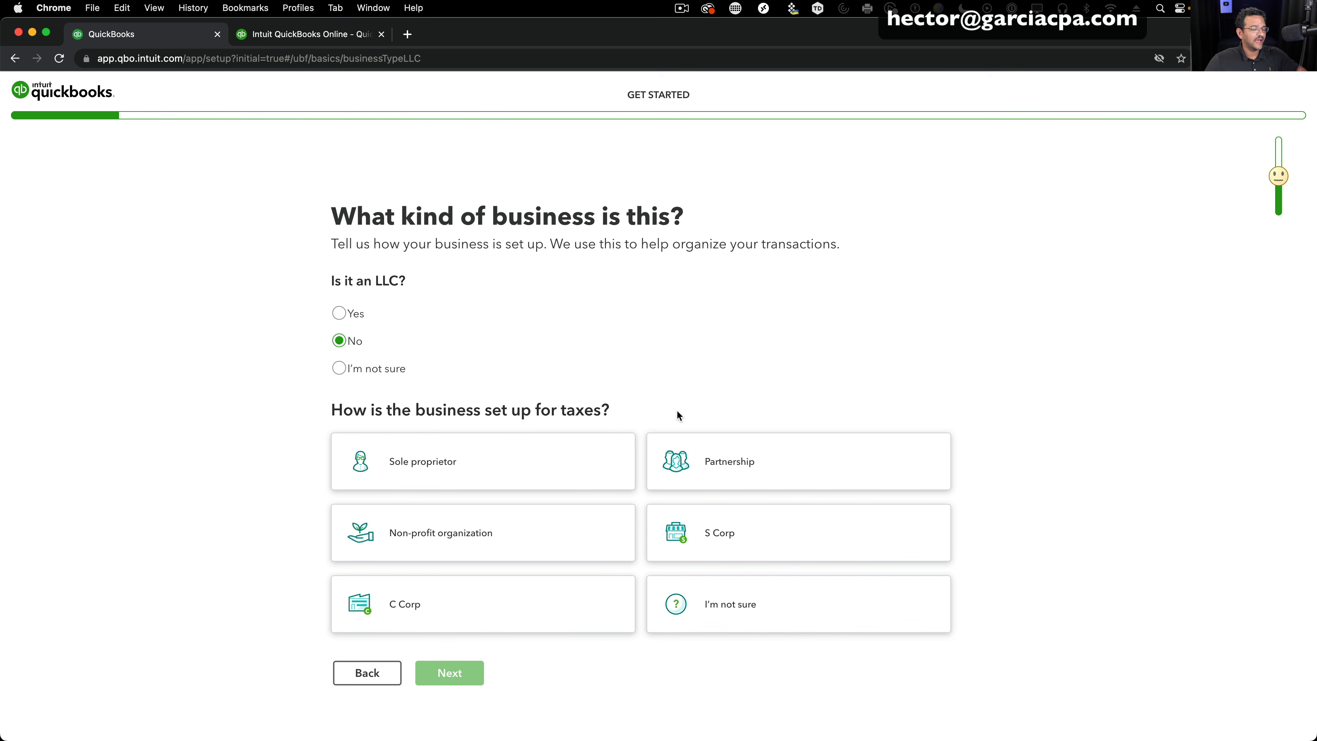
click(429, 614)
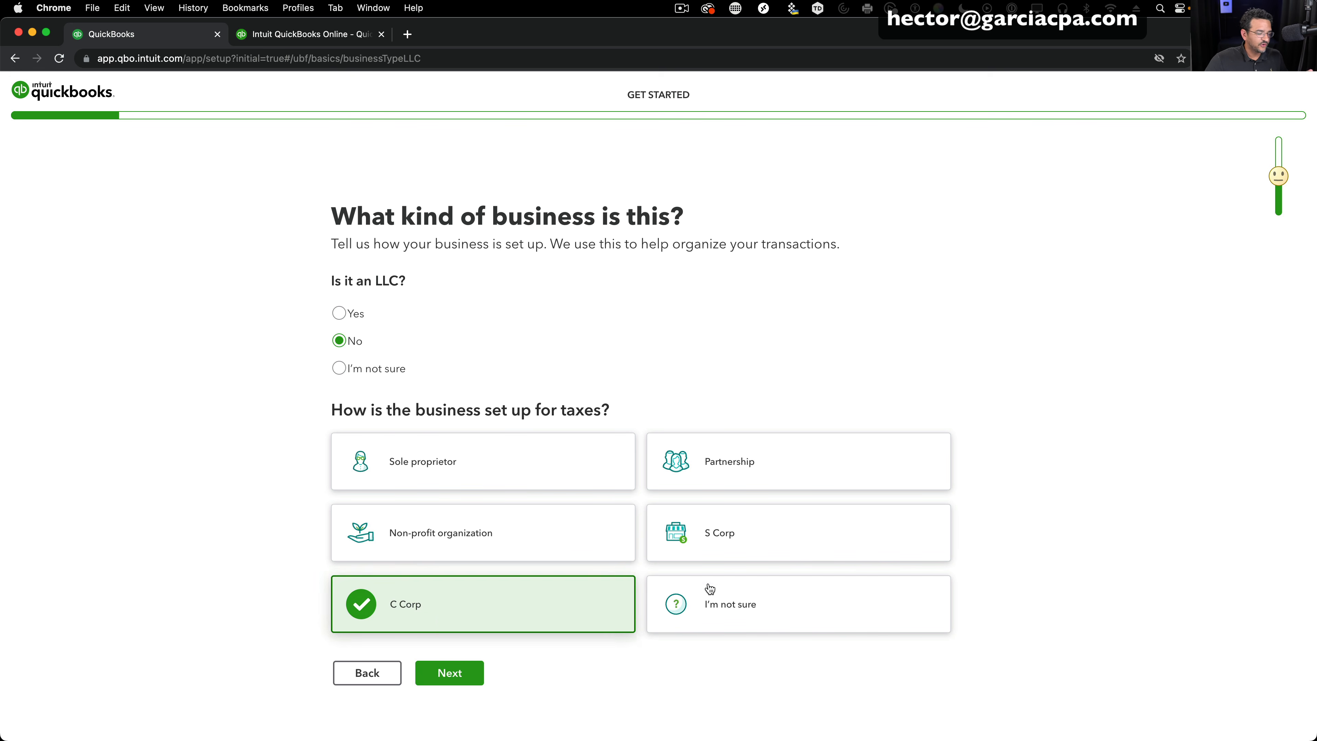
click(757, 545)
click(750, 470)
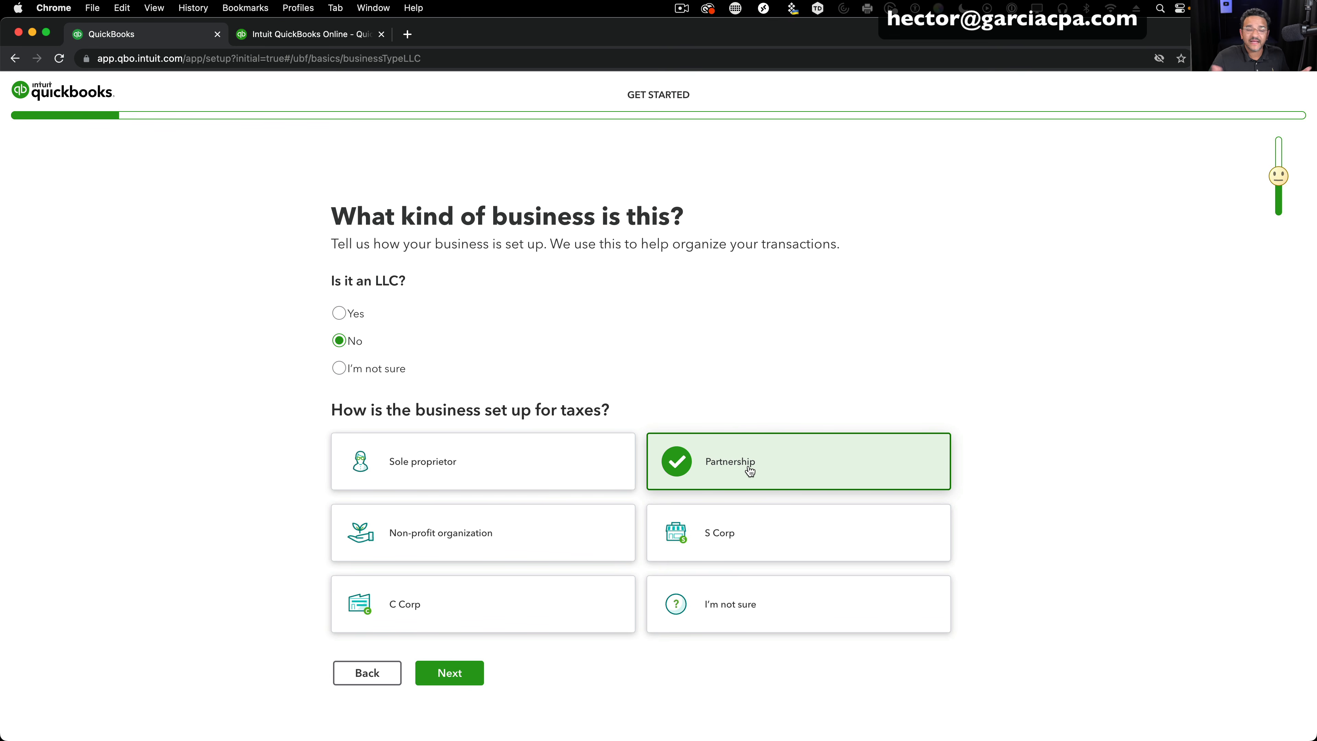
click(731, 601)
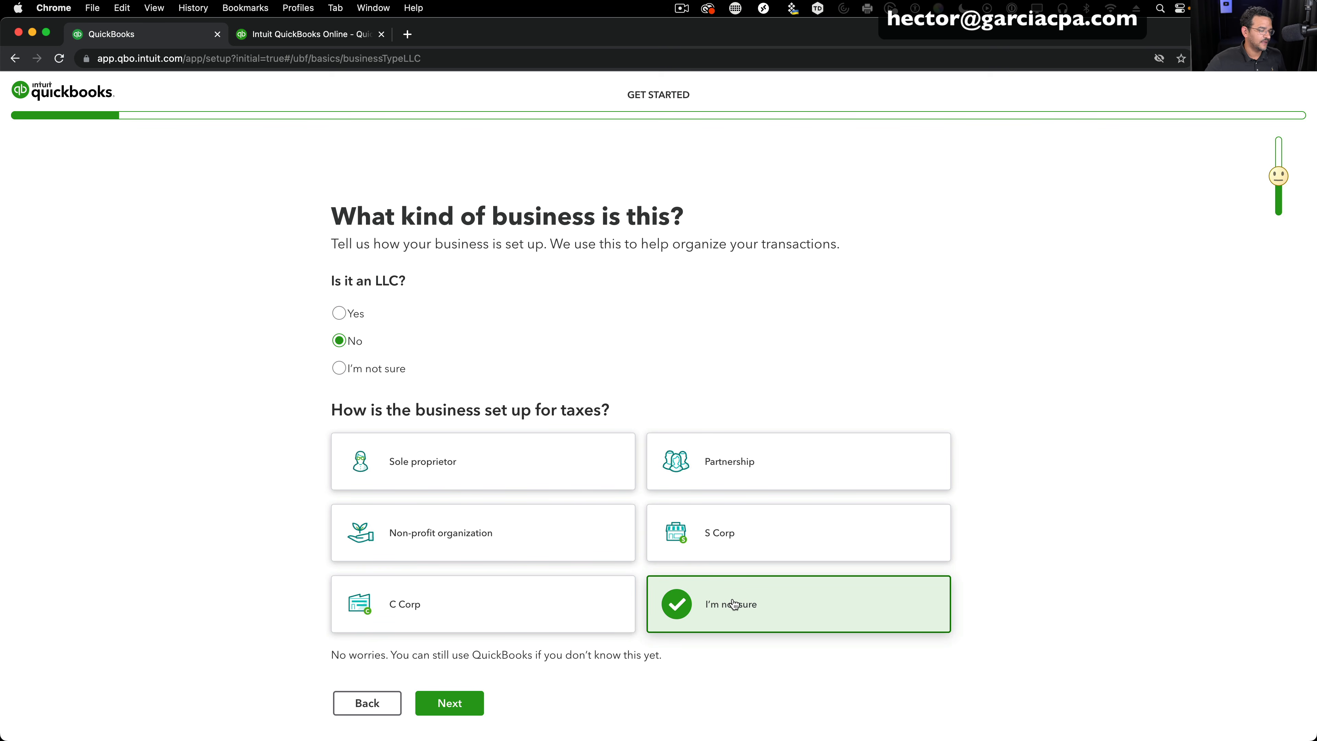
click(757, 538)
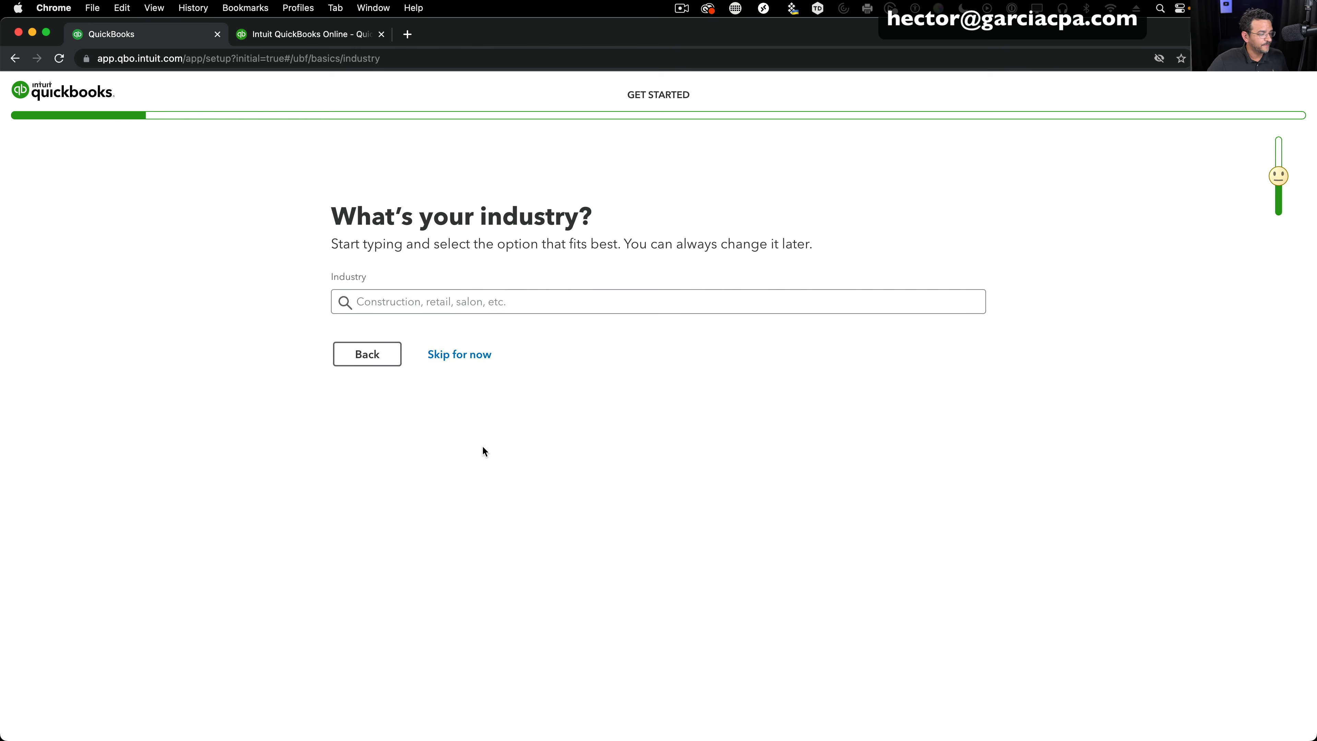
- Search 'consulting' and set the industry to Marketing consulting services
click(437, 292)
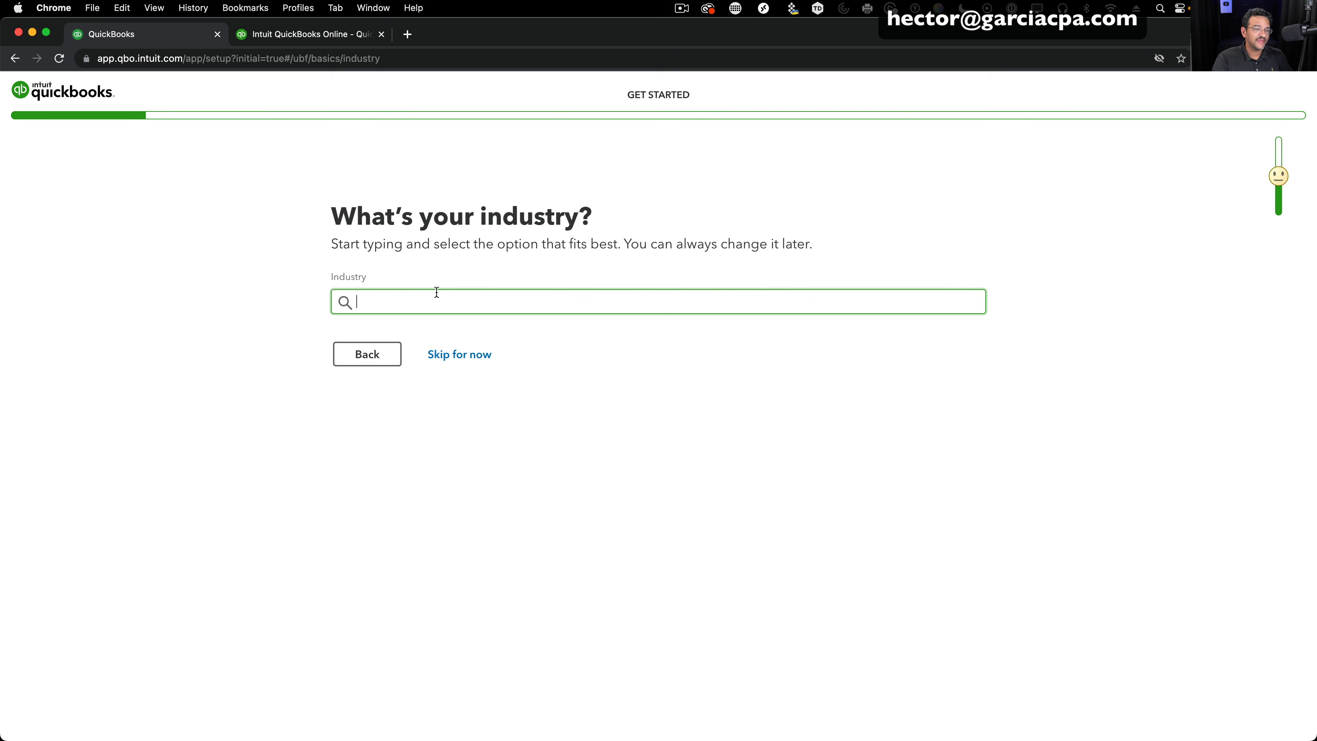
text(consulting)
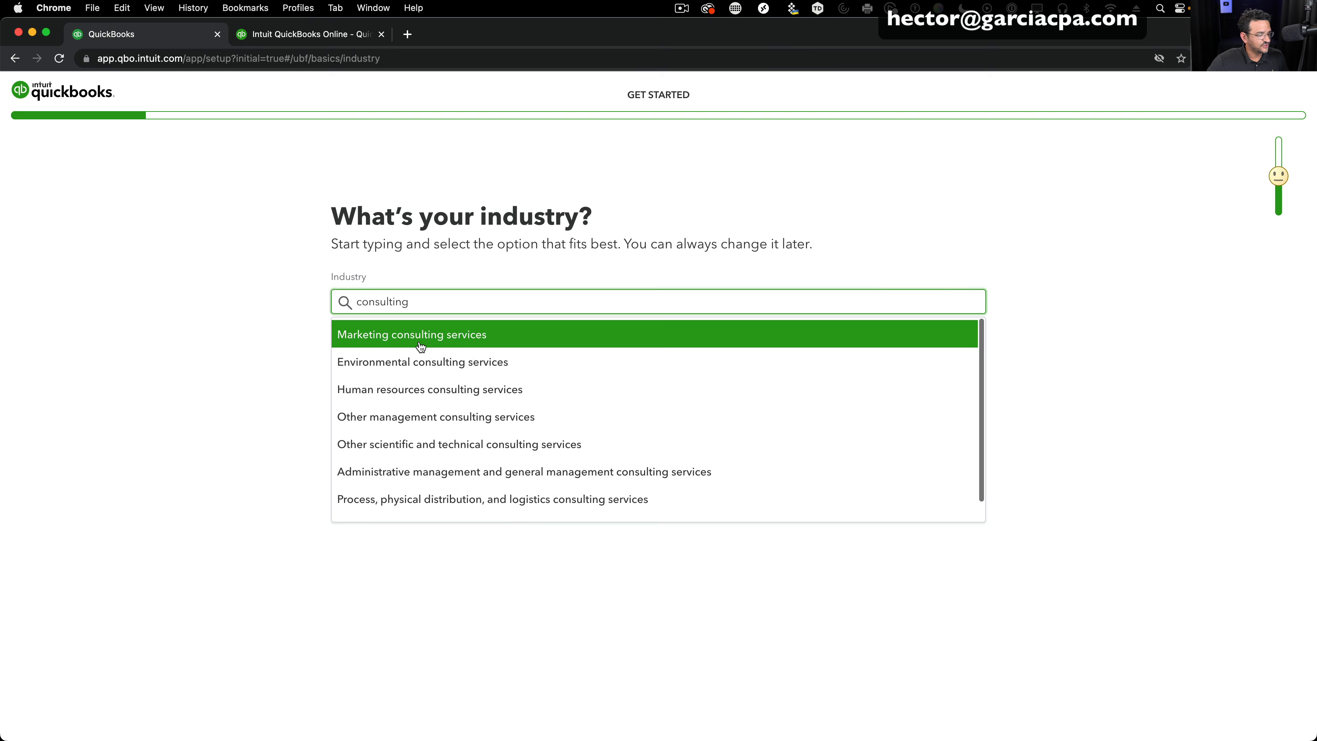
click(492, 334)
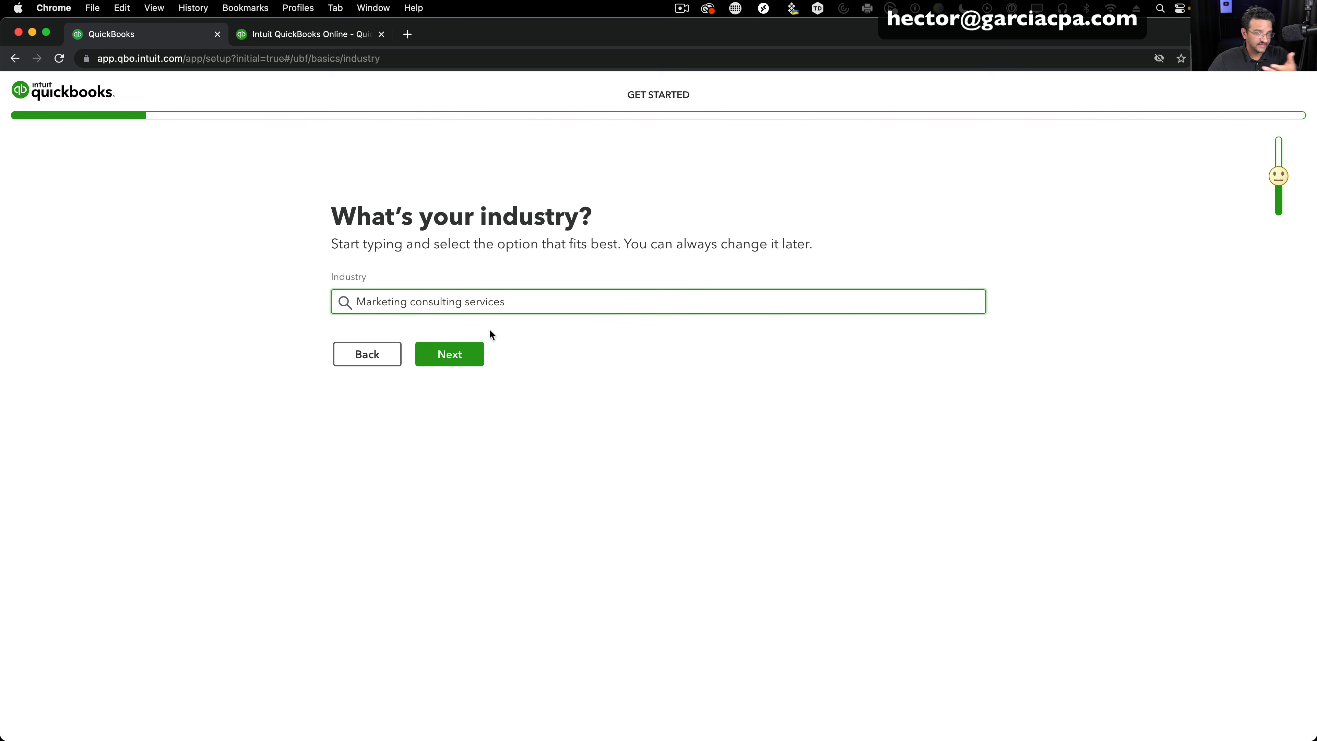
click(463, 363)
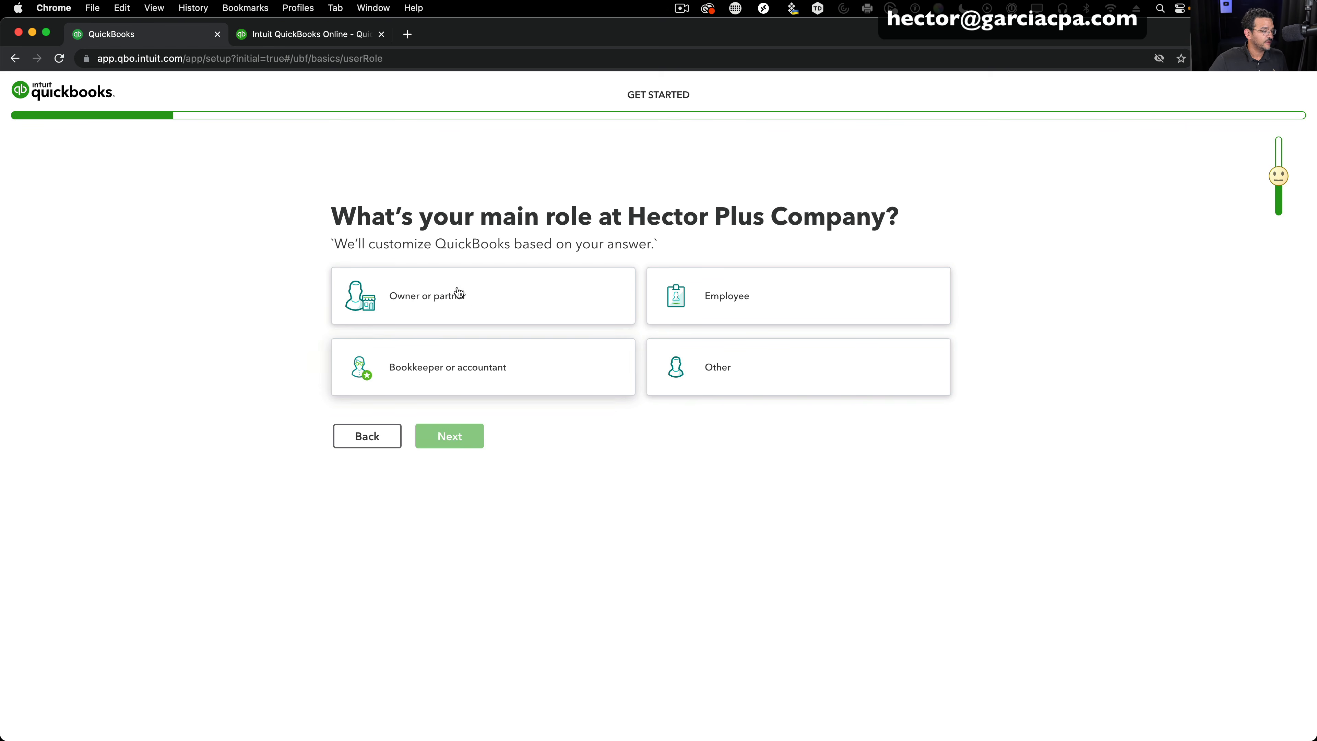
- Choose Owner or partner as the main role and continue
click(438, 283)
click(492, 369)
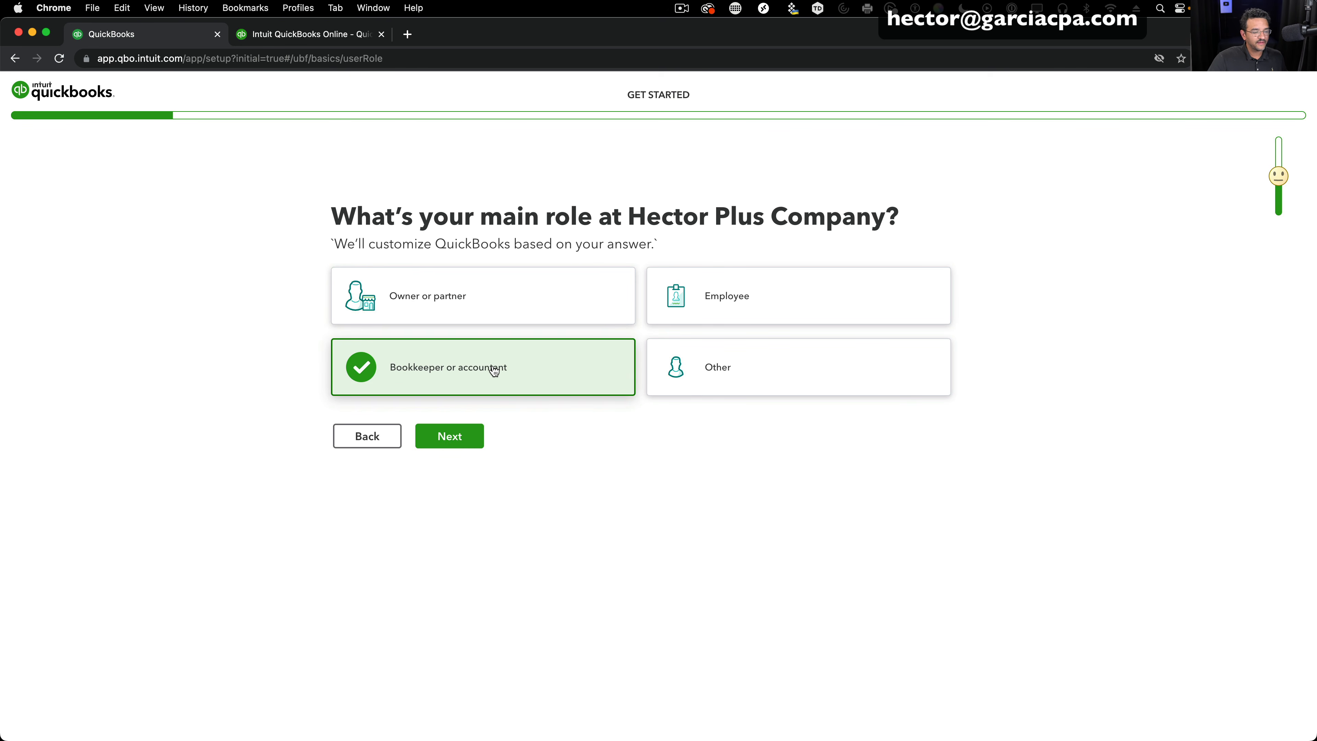
click(702, 293)
click(407, 289)
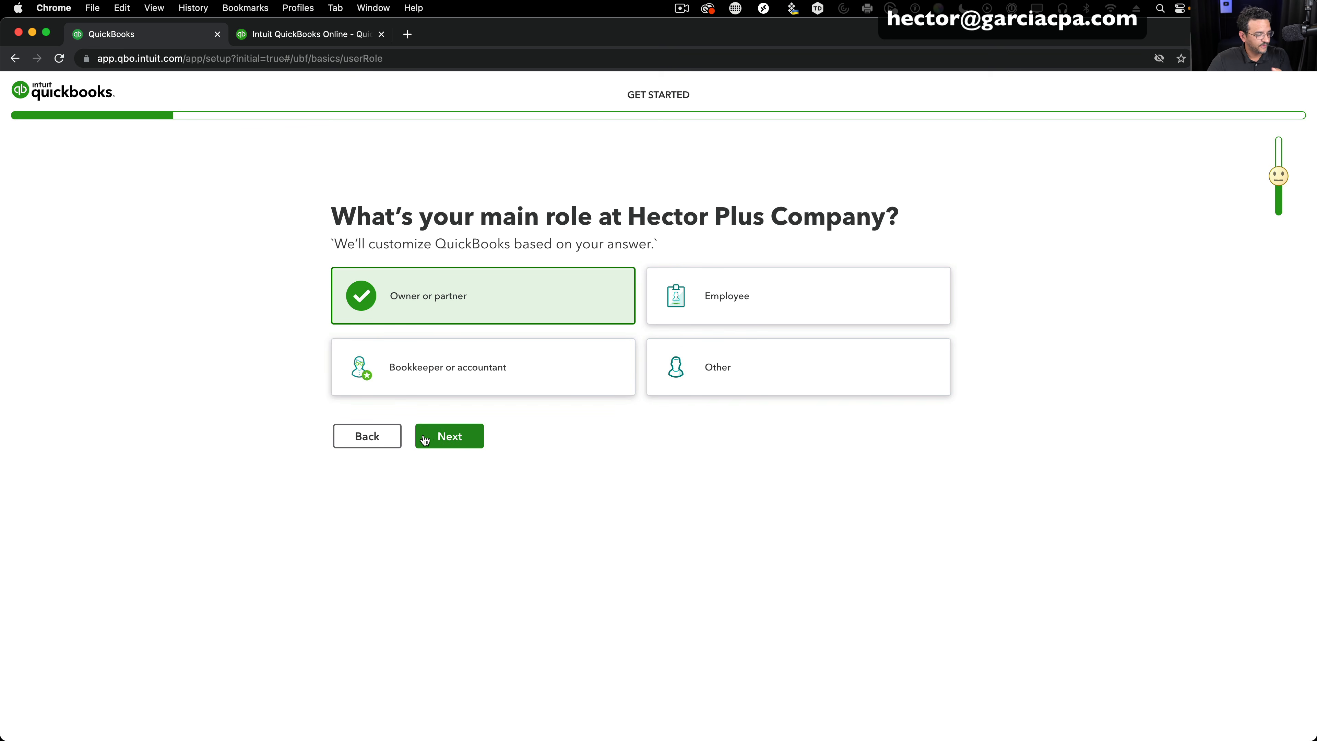
click(443, 438)
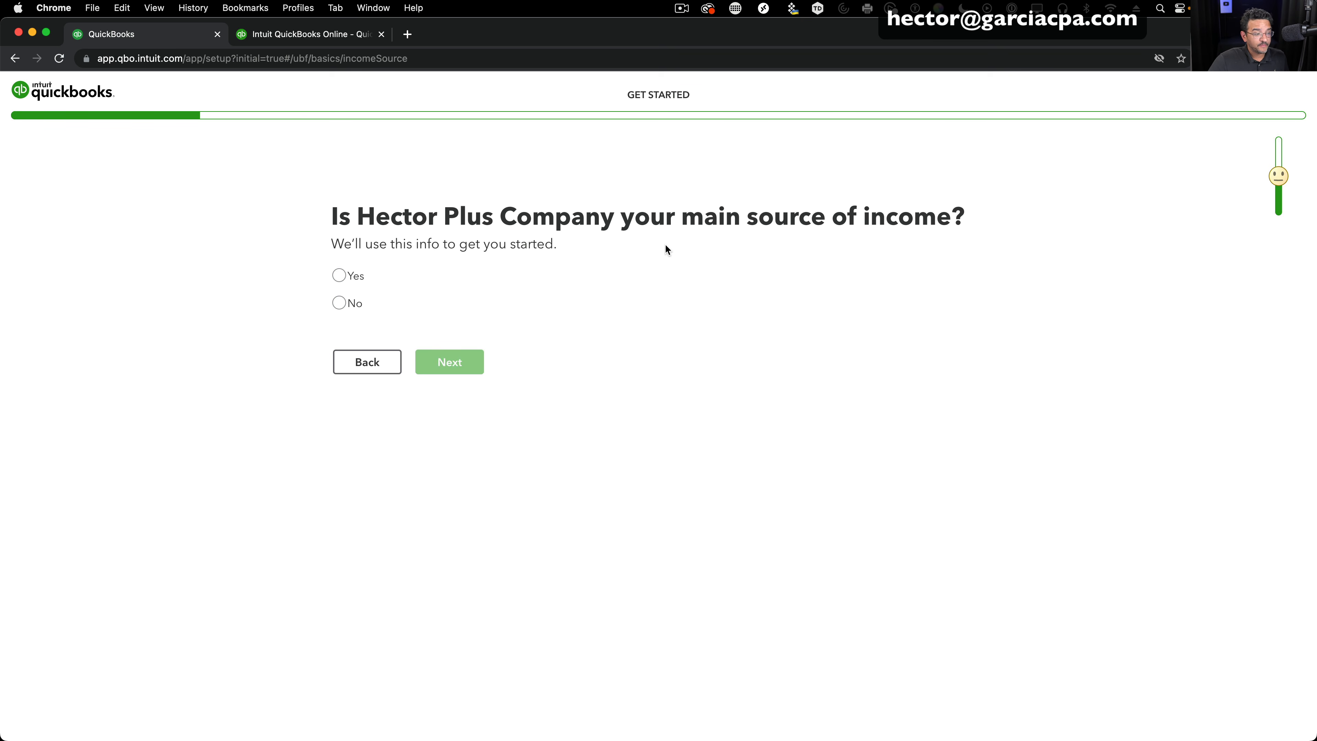
- Answer that the business is the owner's main source of income
click(340, 302)
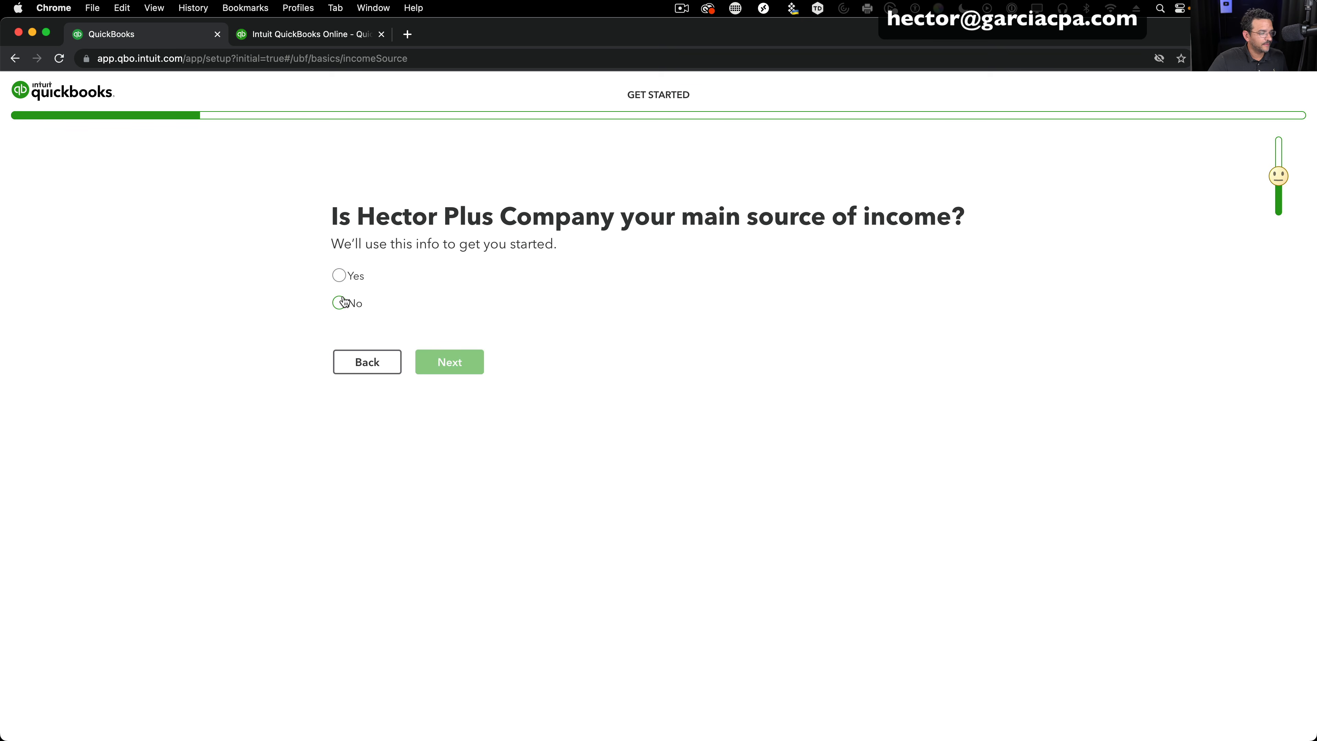
click(340, 277)
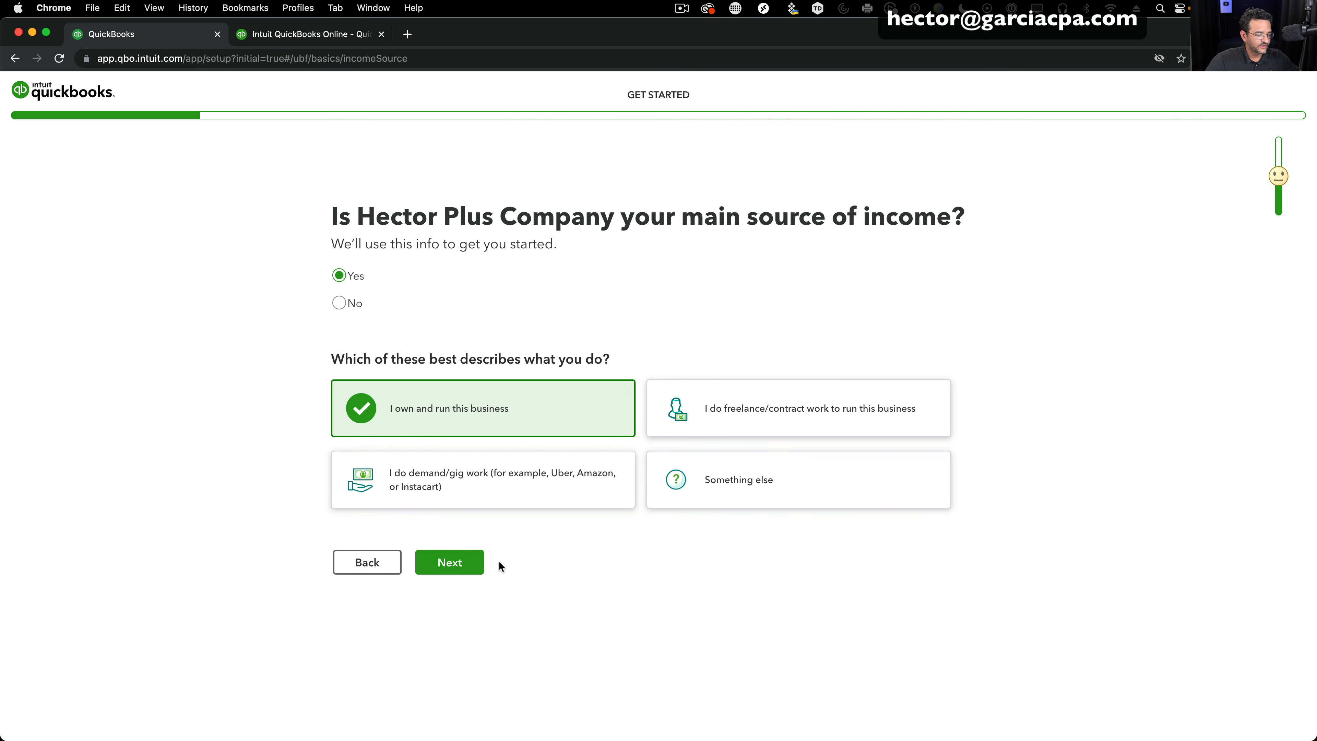
click(477, 564)
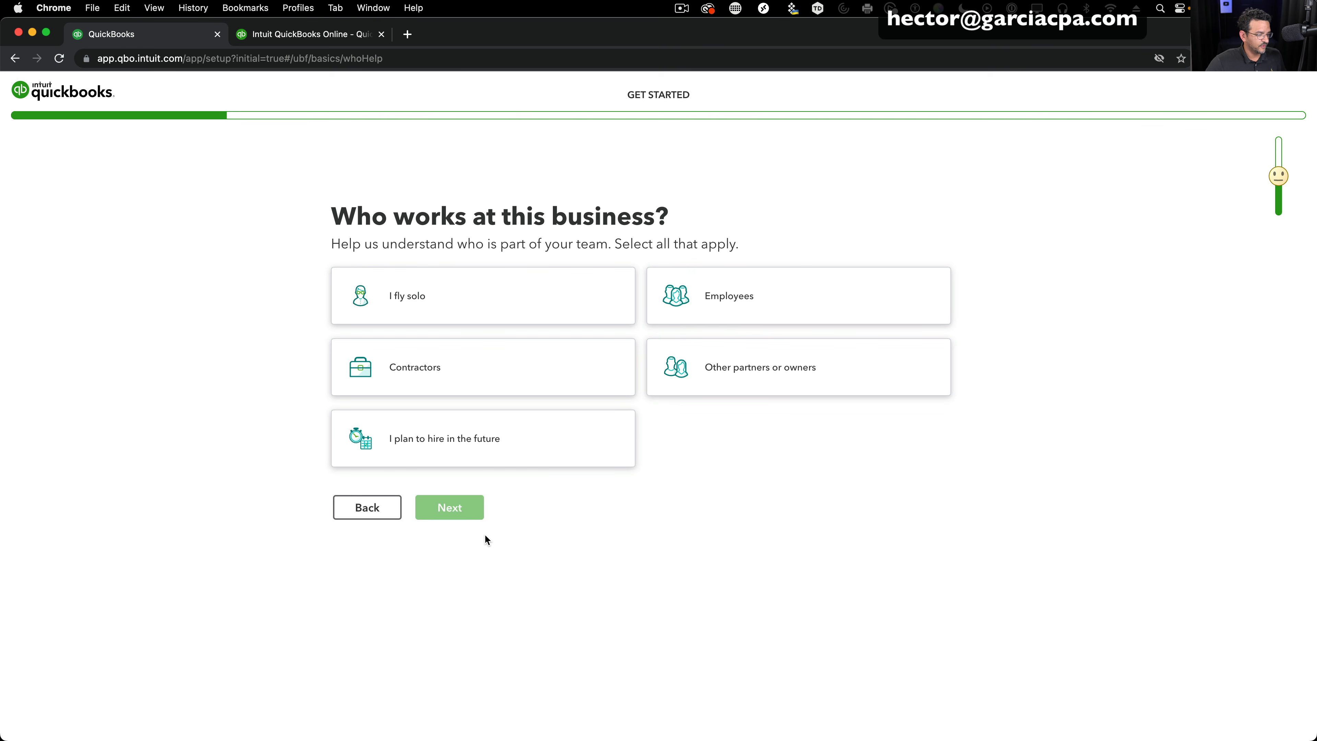
- Mark who works here as 'I fly solo' plus Contractors, with Employees unticked
click(421, 295)
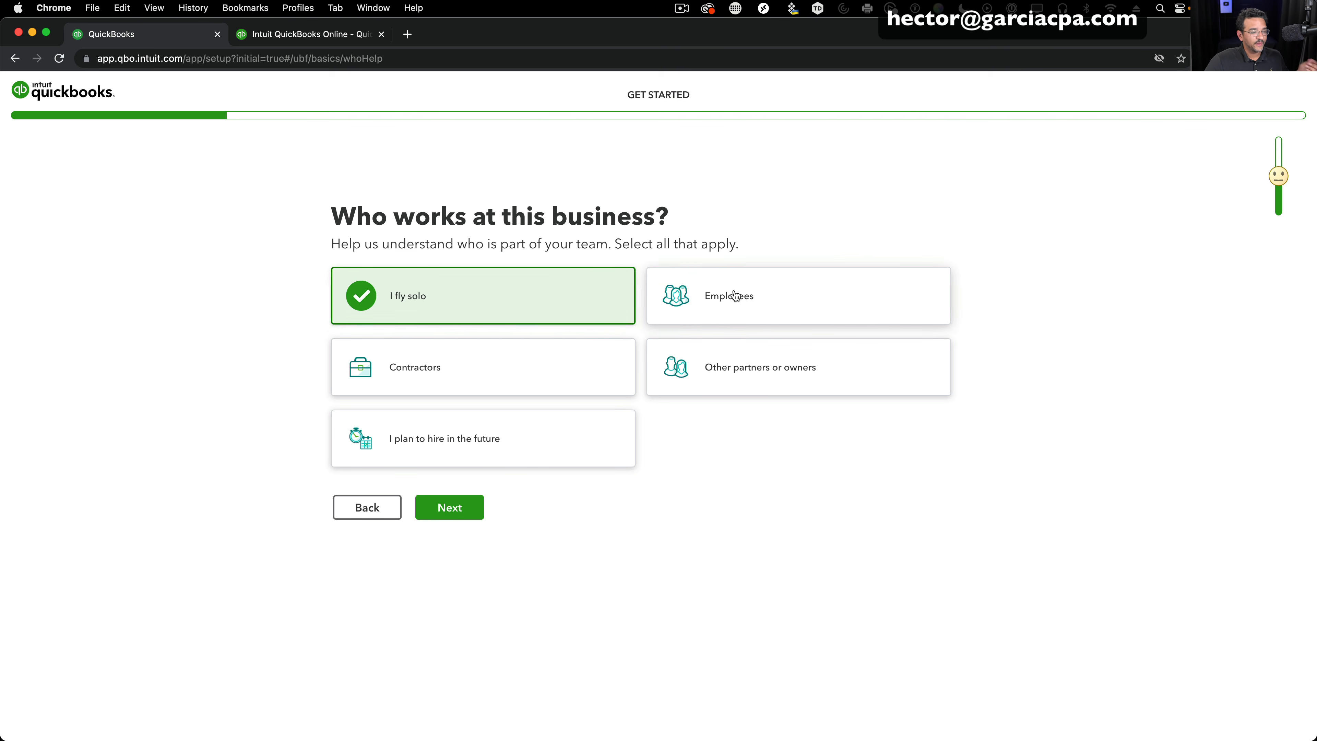
click(749, 296)
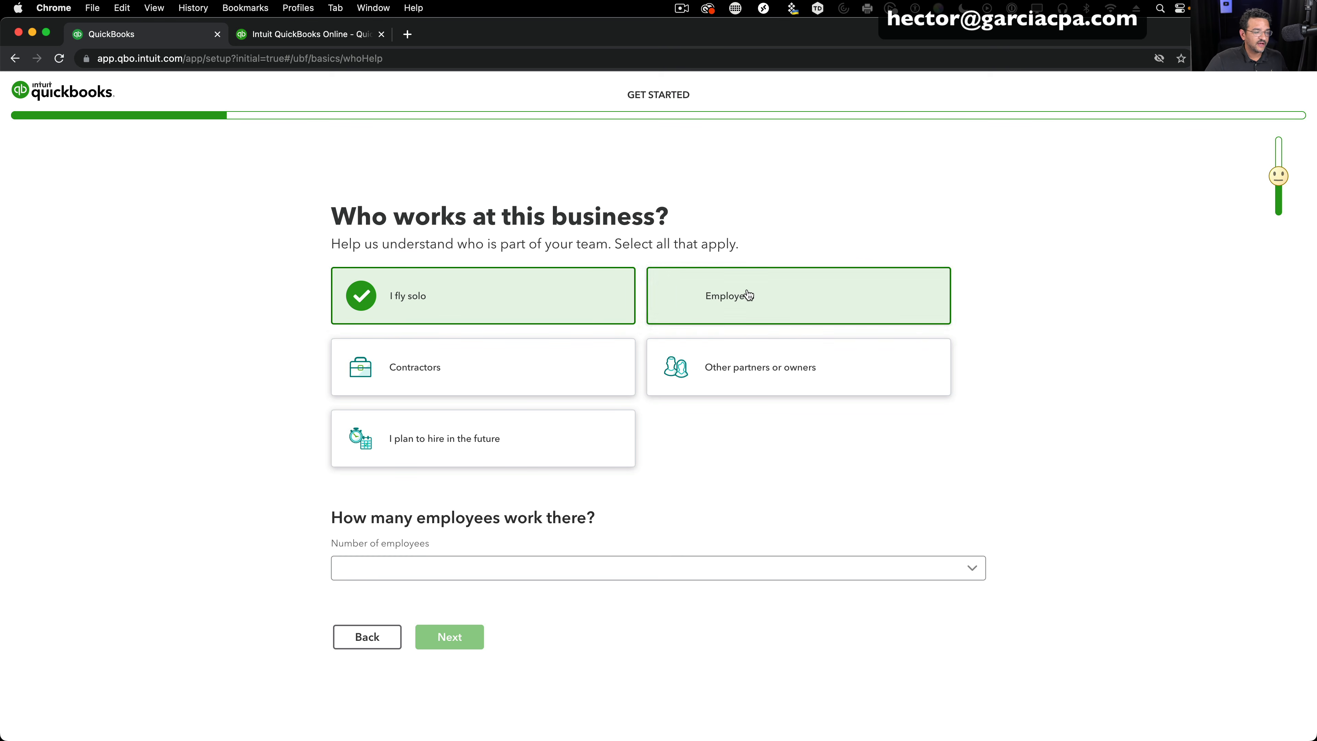
click(497, 390)
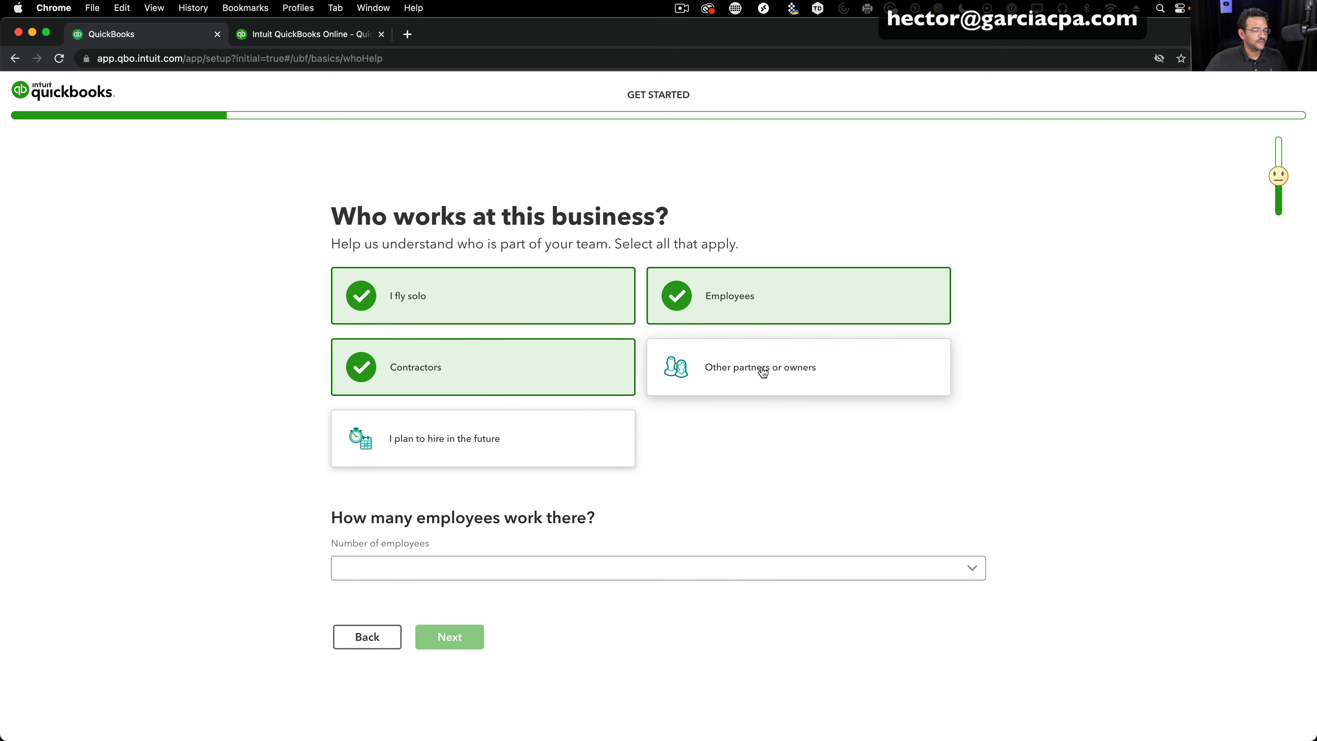
click(479, 365)
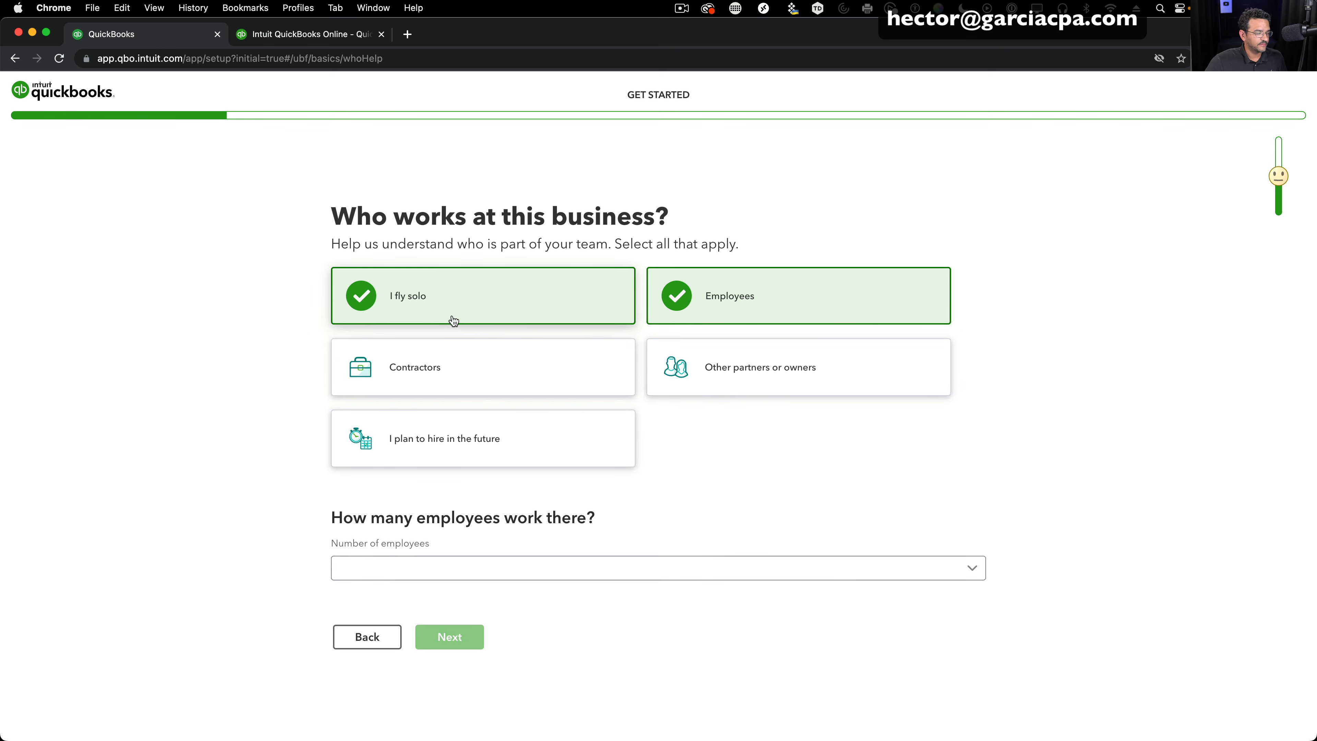
click(421, 296)
click(420, 295)
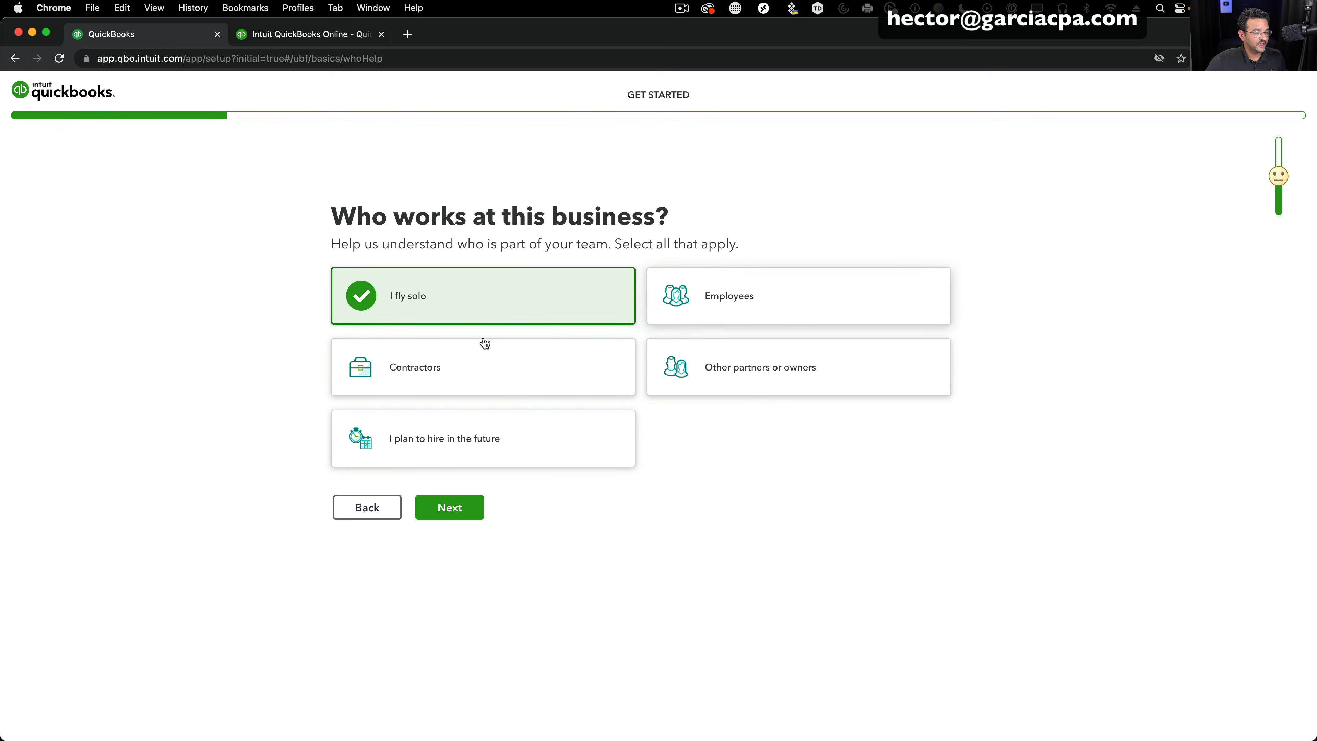
click(388, 362)
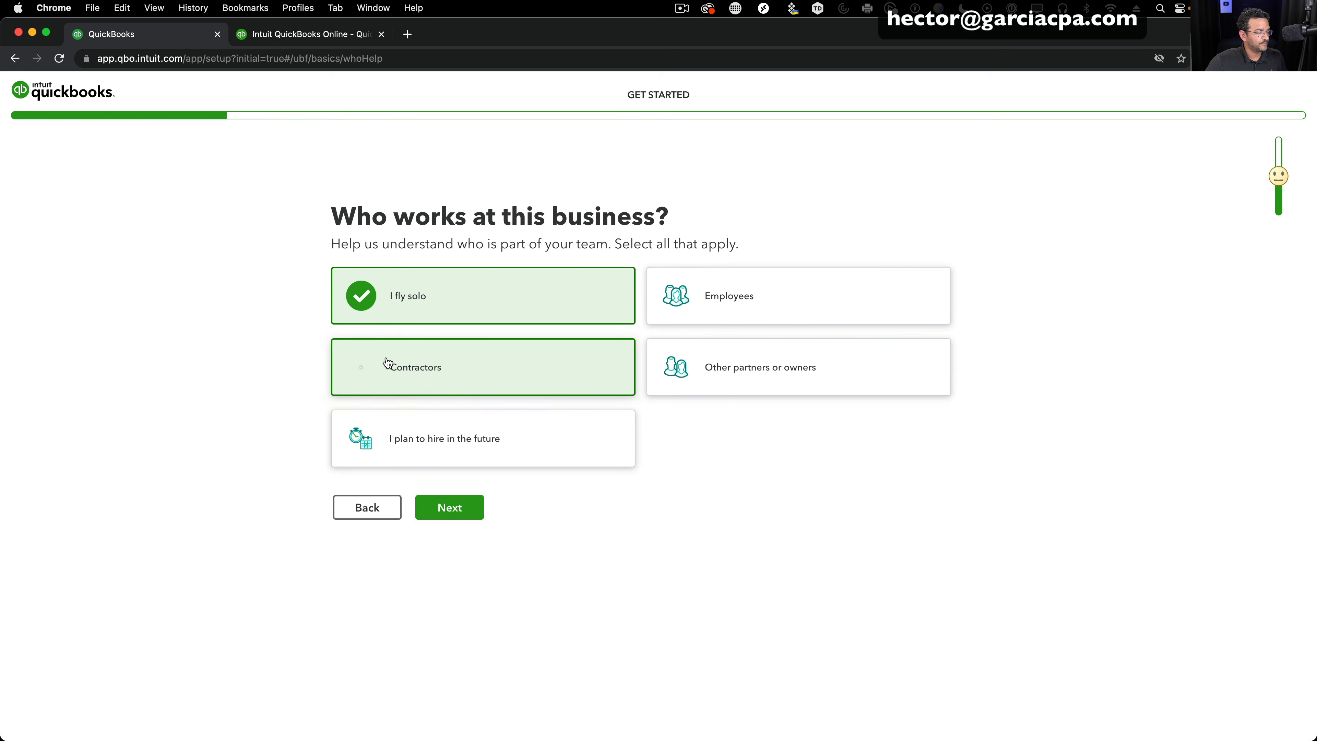
click(450, 507)
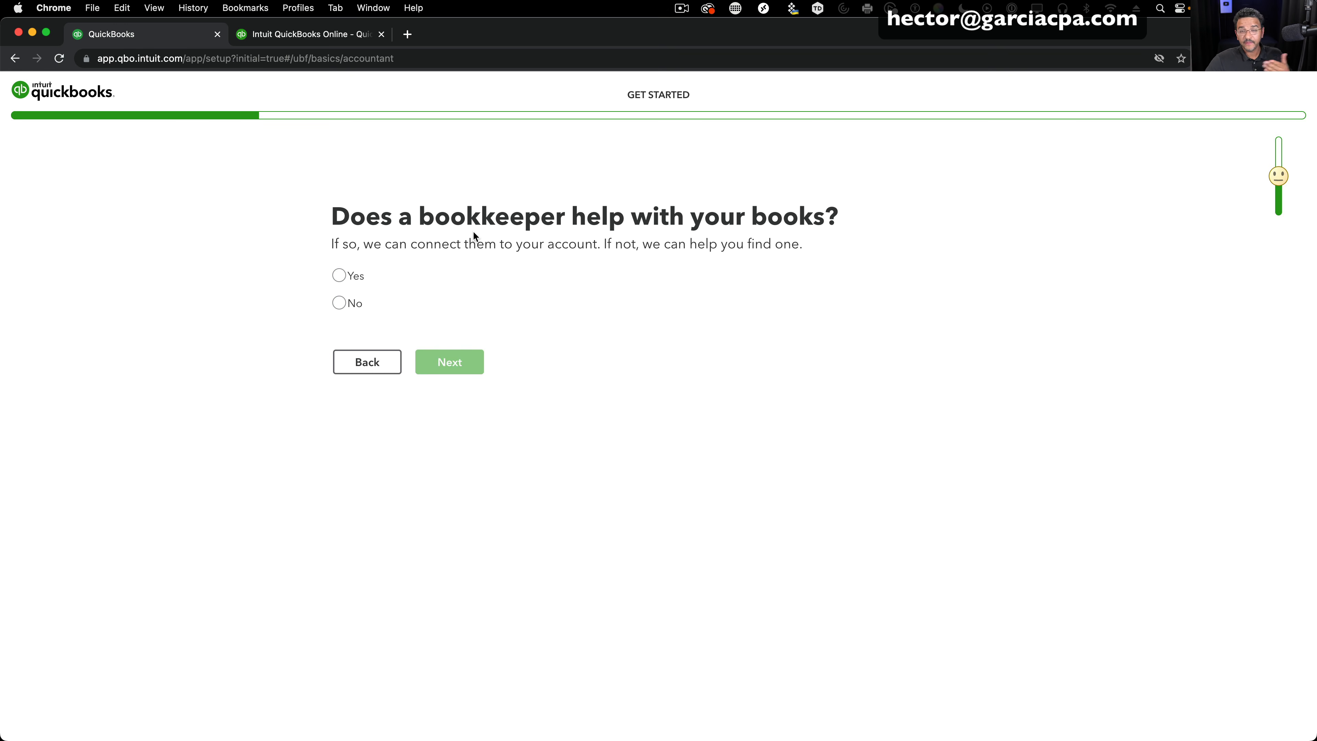
- Answer No to having a bookkeeper help with the books
click(340, 275)
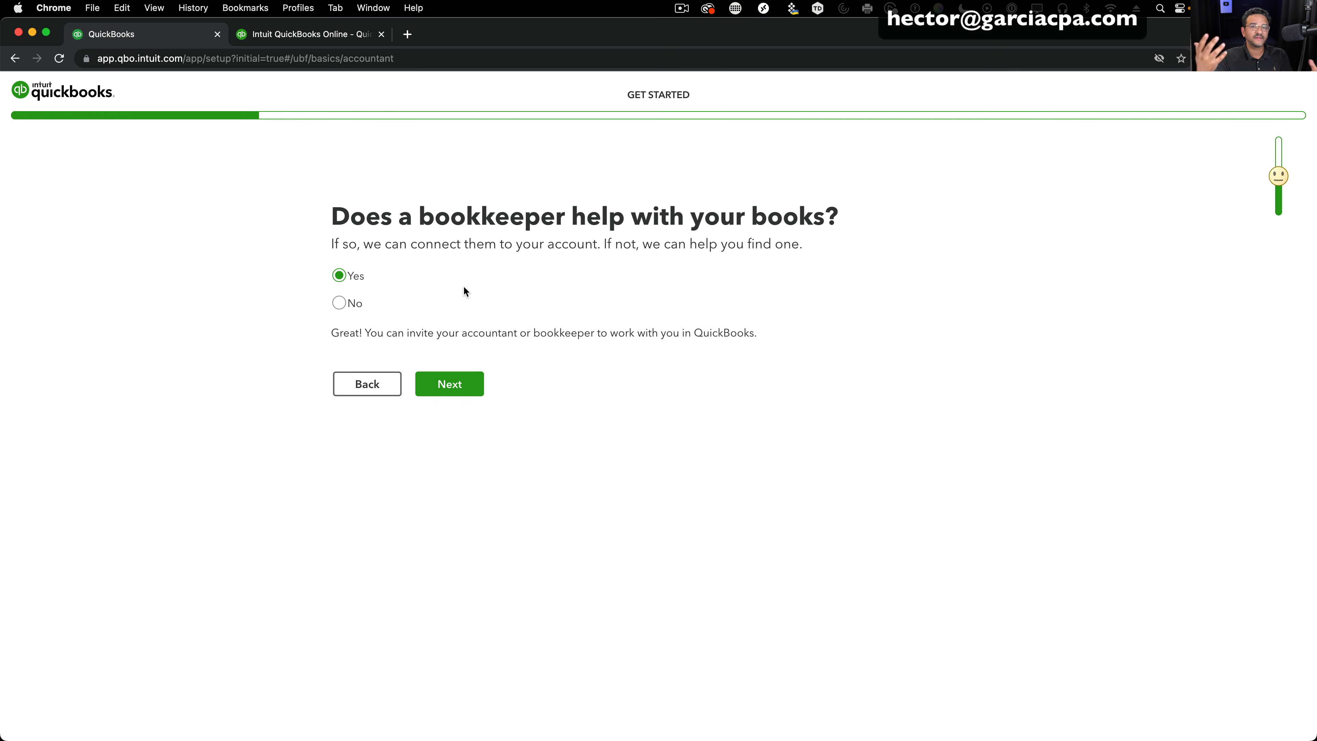
click(339, 305)
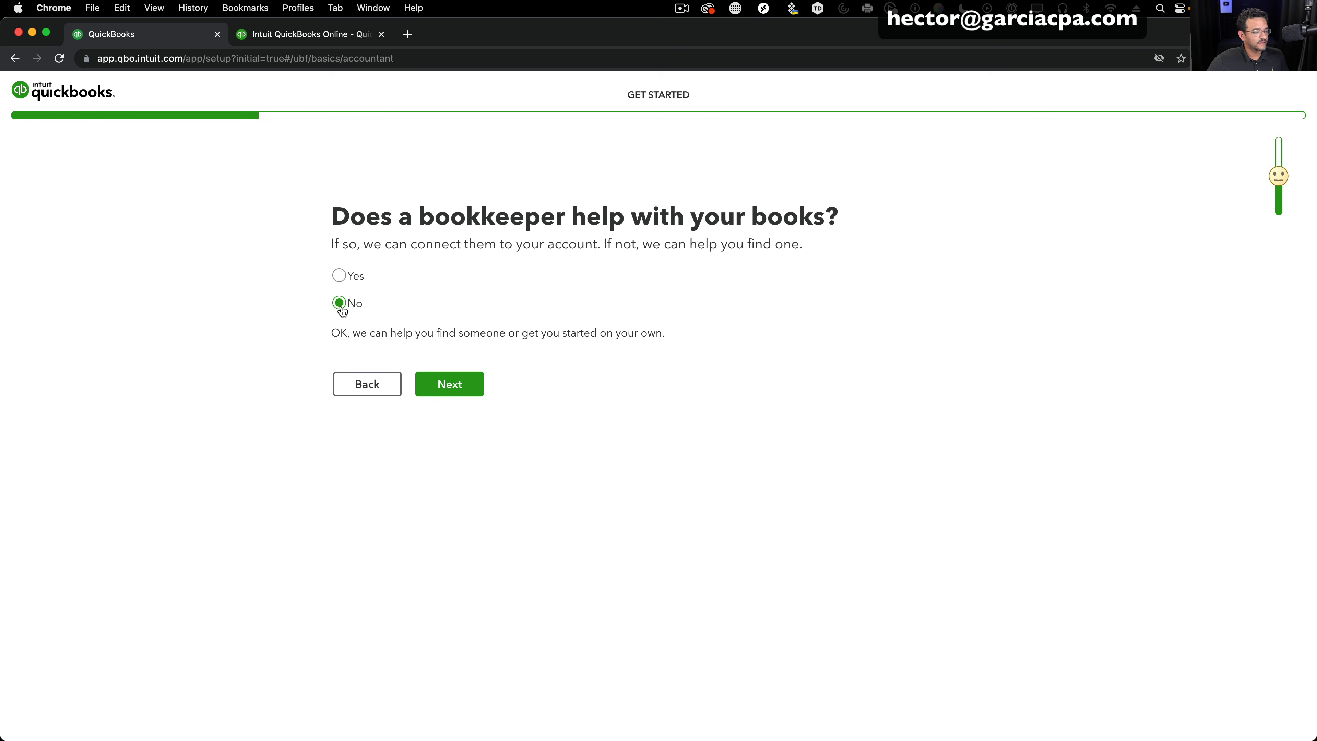
click(445, 386)
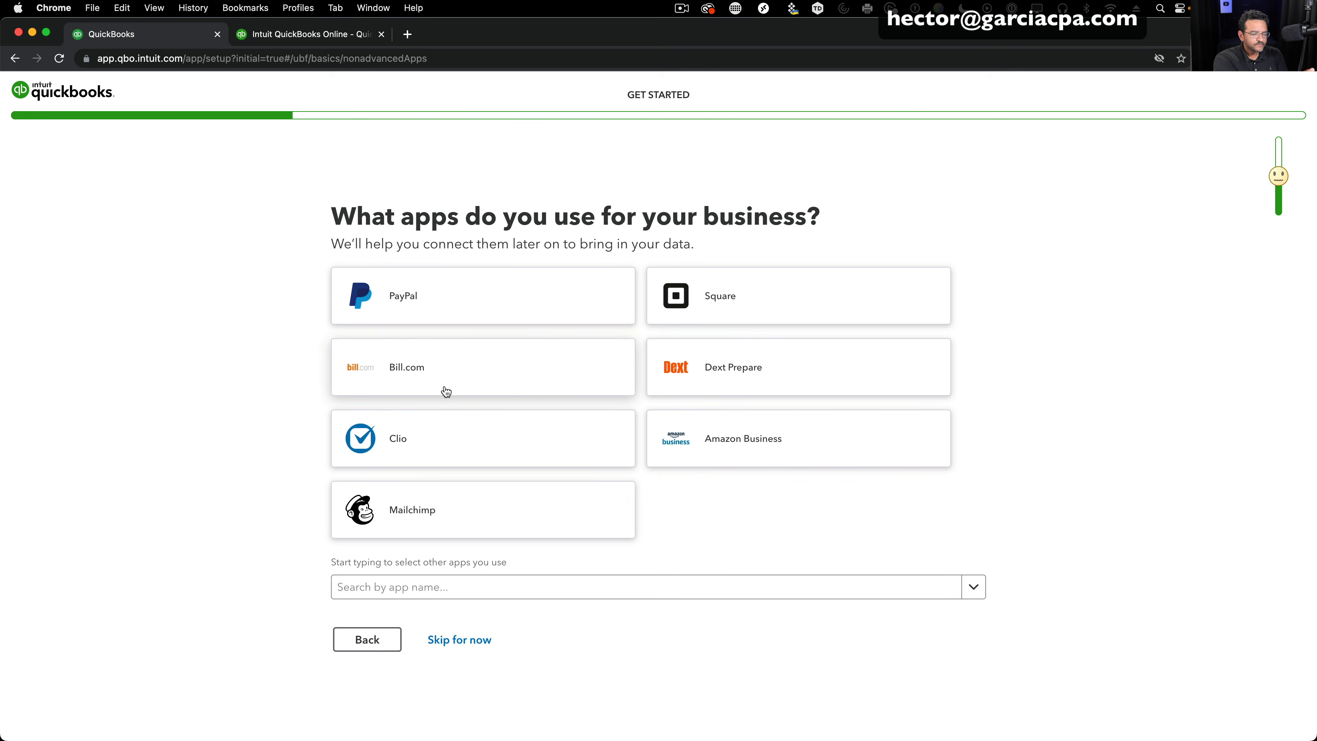
- Tick PayPal, Bill.com, Amazon Business and Square as apps, then untick all four
click(447, 297)
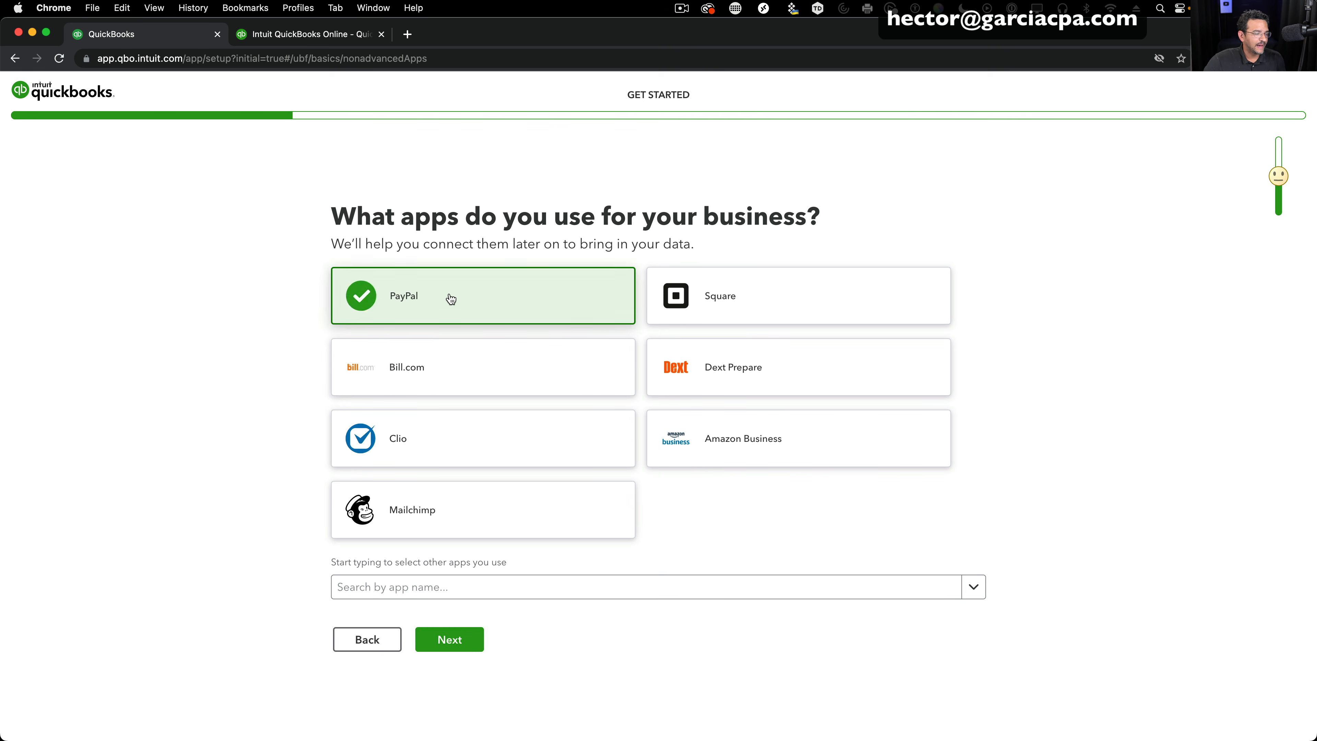
click(445, 380)
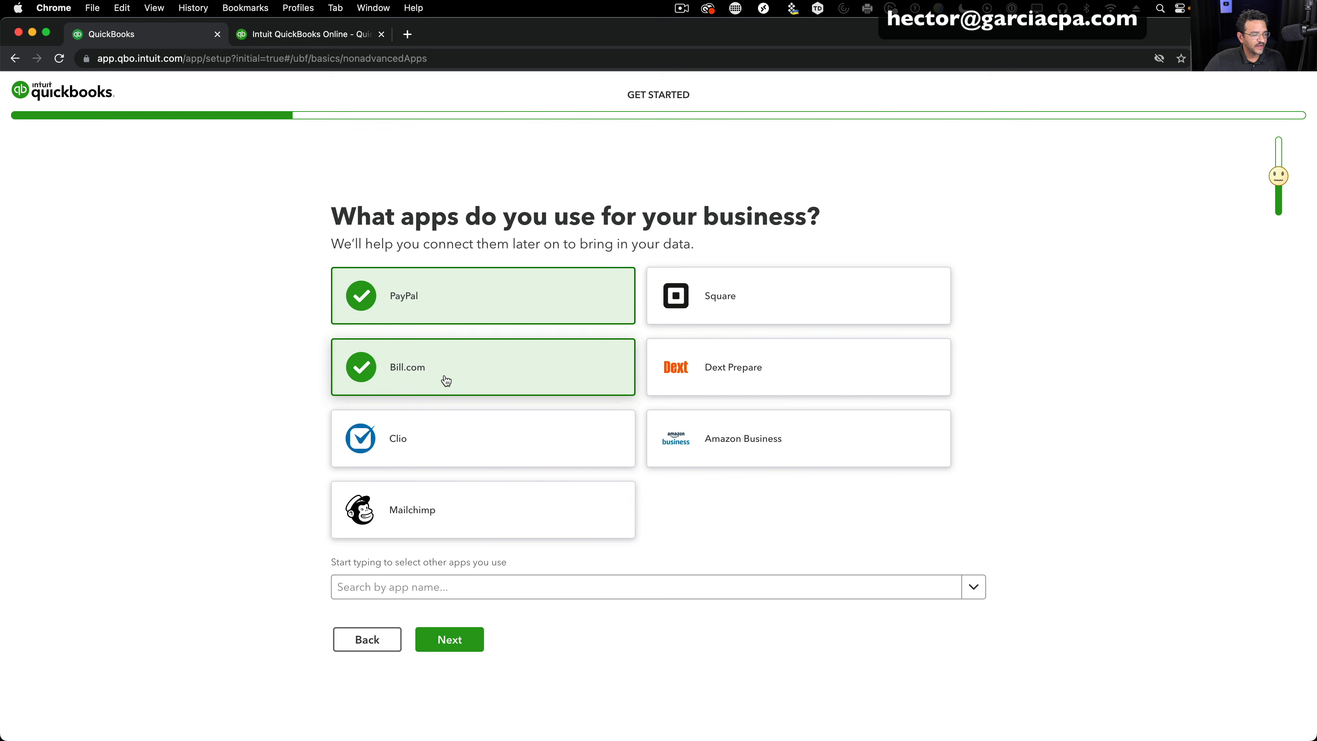
click(756, 451)
click(722, 310)
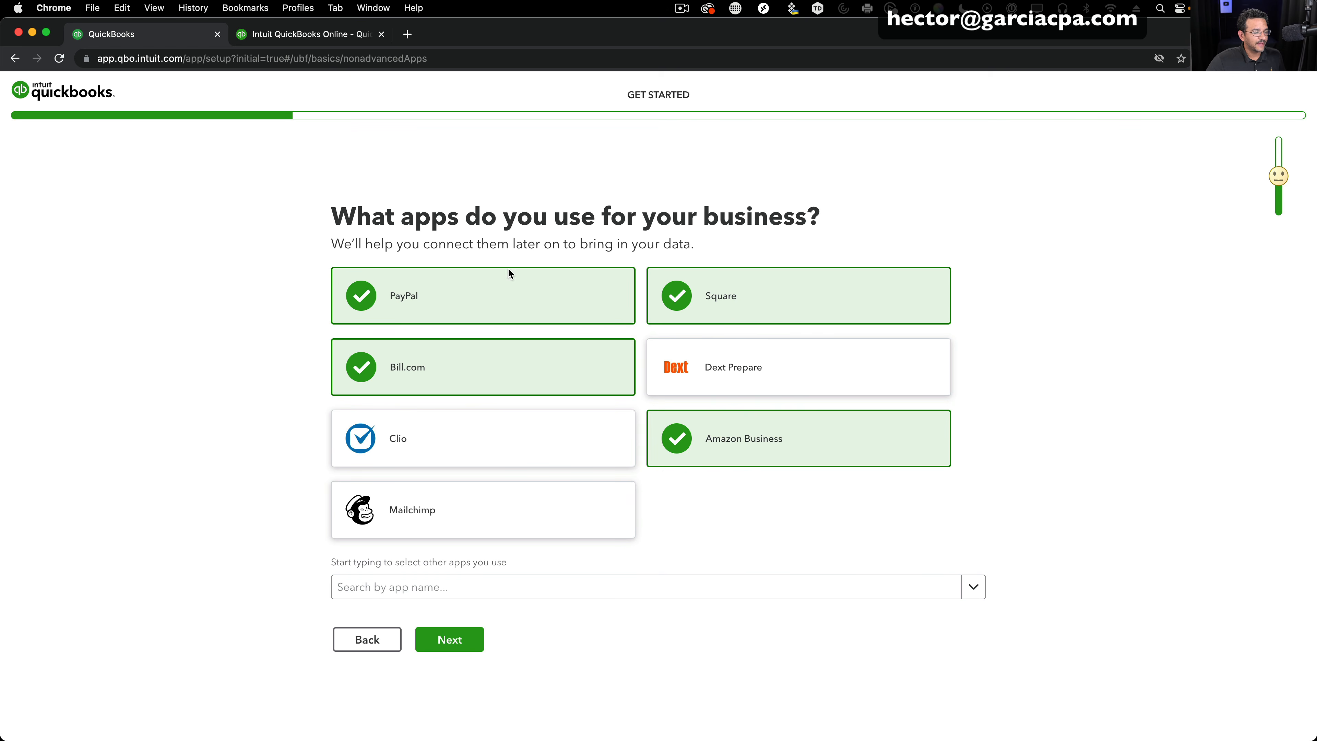
click(471, 312)
click(705, 304)
click(457, 371)
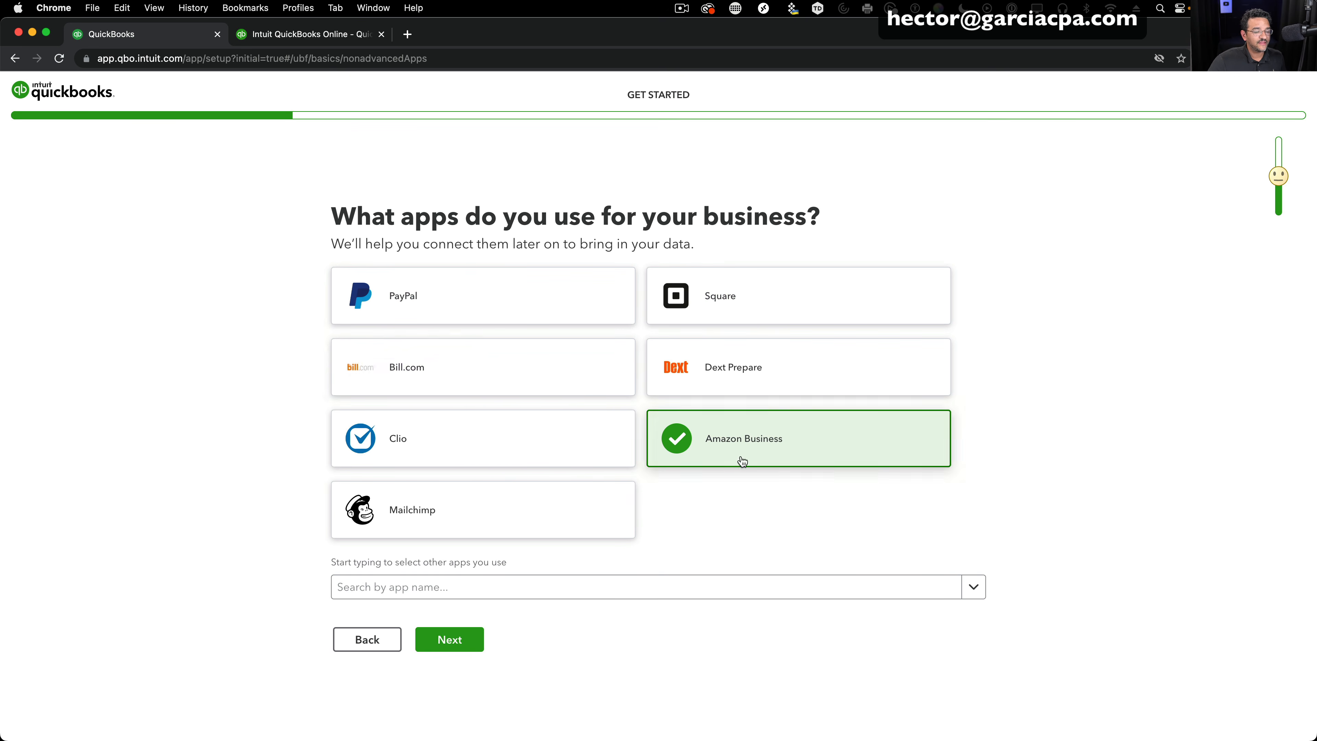
click(766, 457)
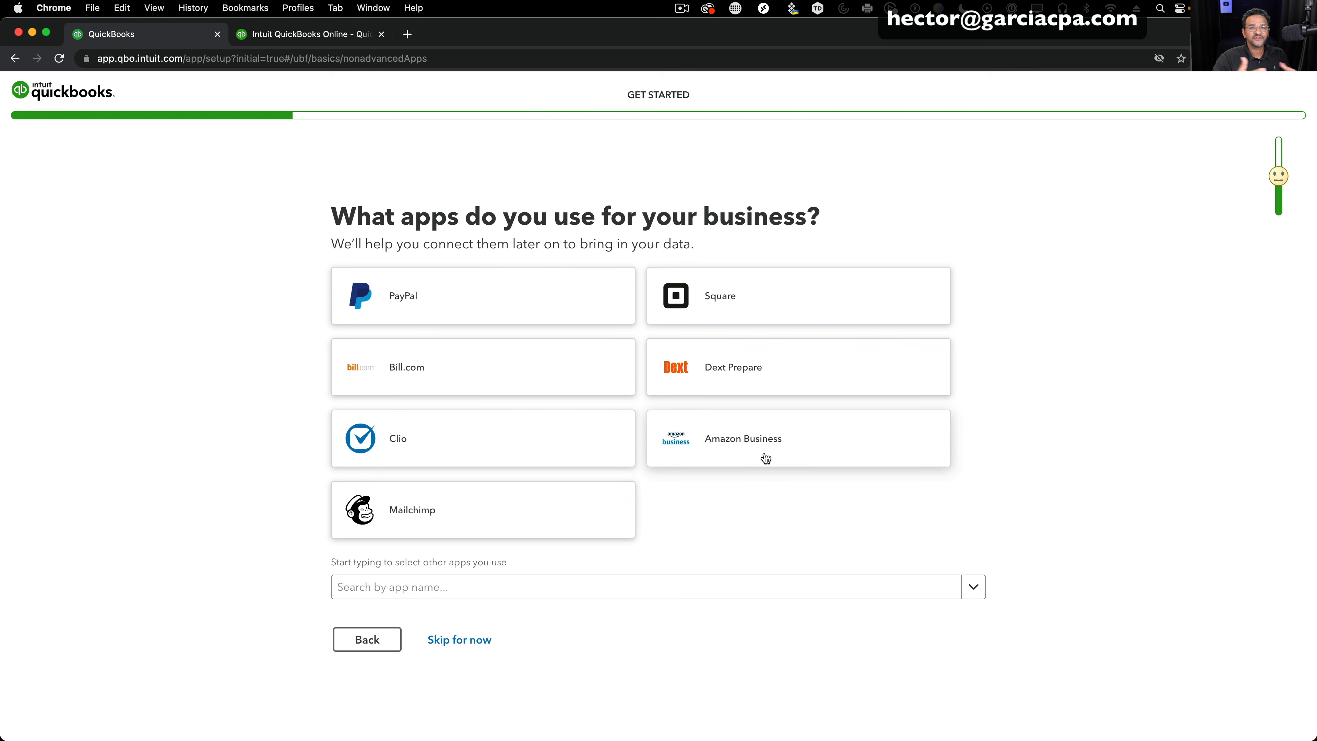
- Browse the full list of supported apps, then close it
click(557, 589)
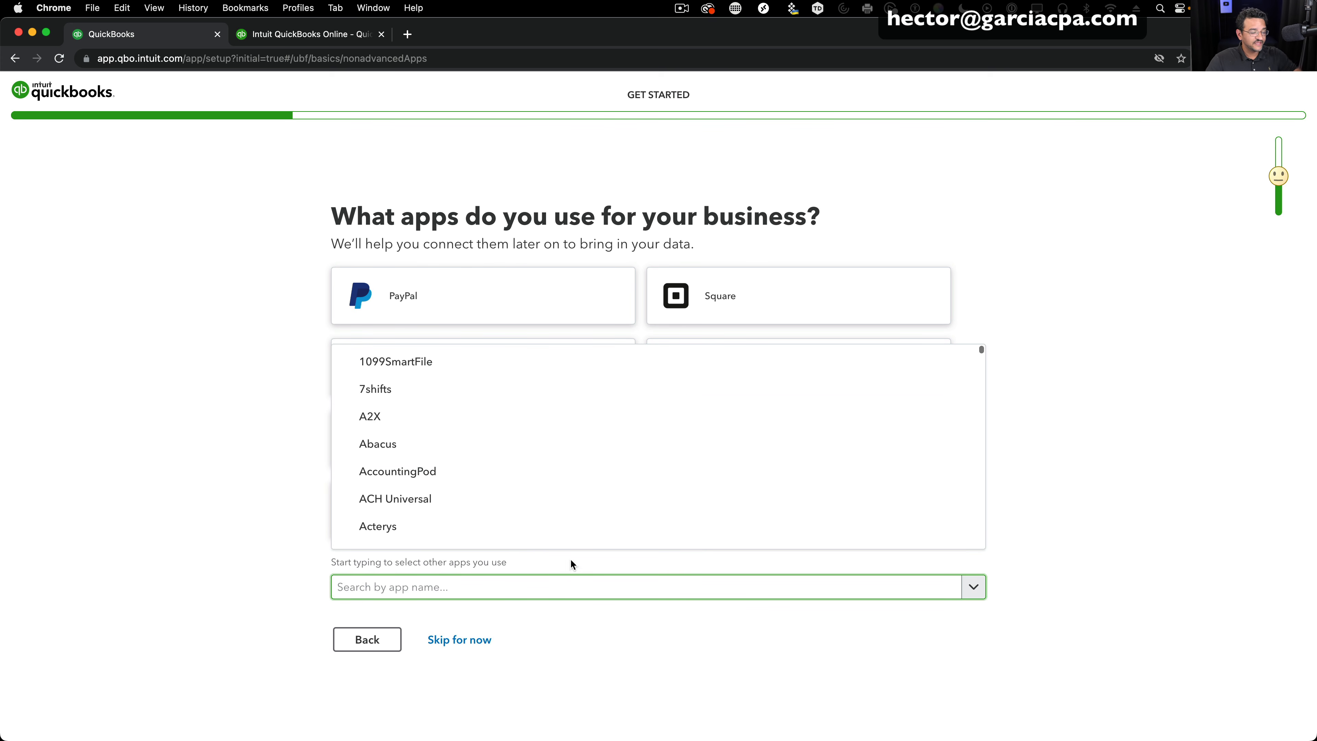
scroll(559, 472, down, 1)
scroll(560, 473, down, 20)
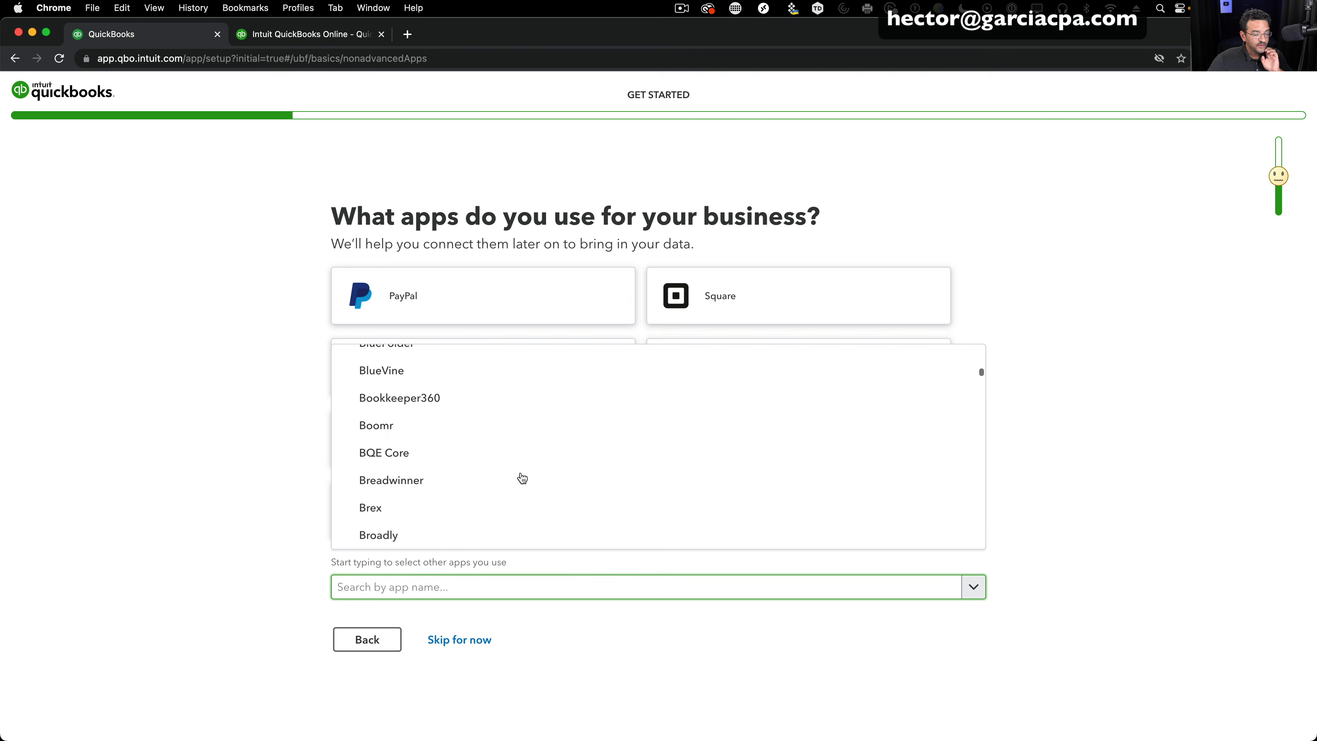
scroll(520, 477, down, 10)
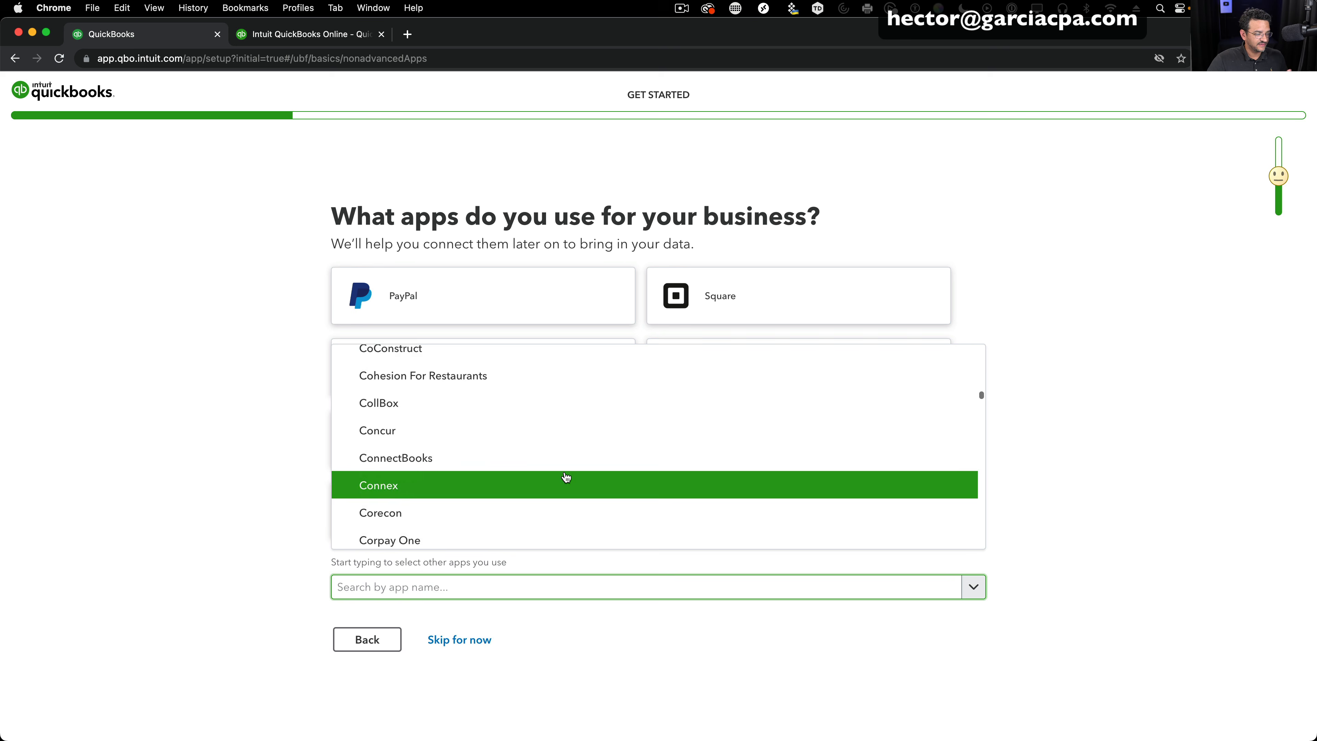
drag(982, 400, 985, 530)
click(1032, 514)
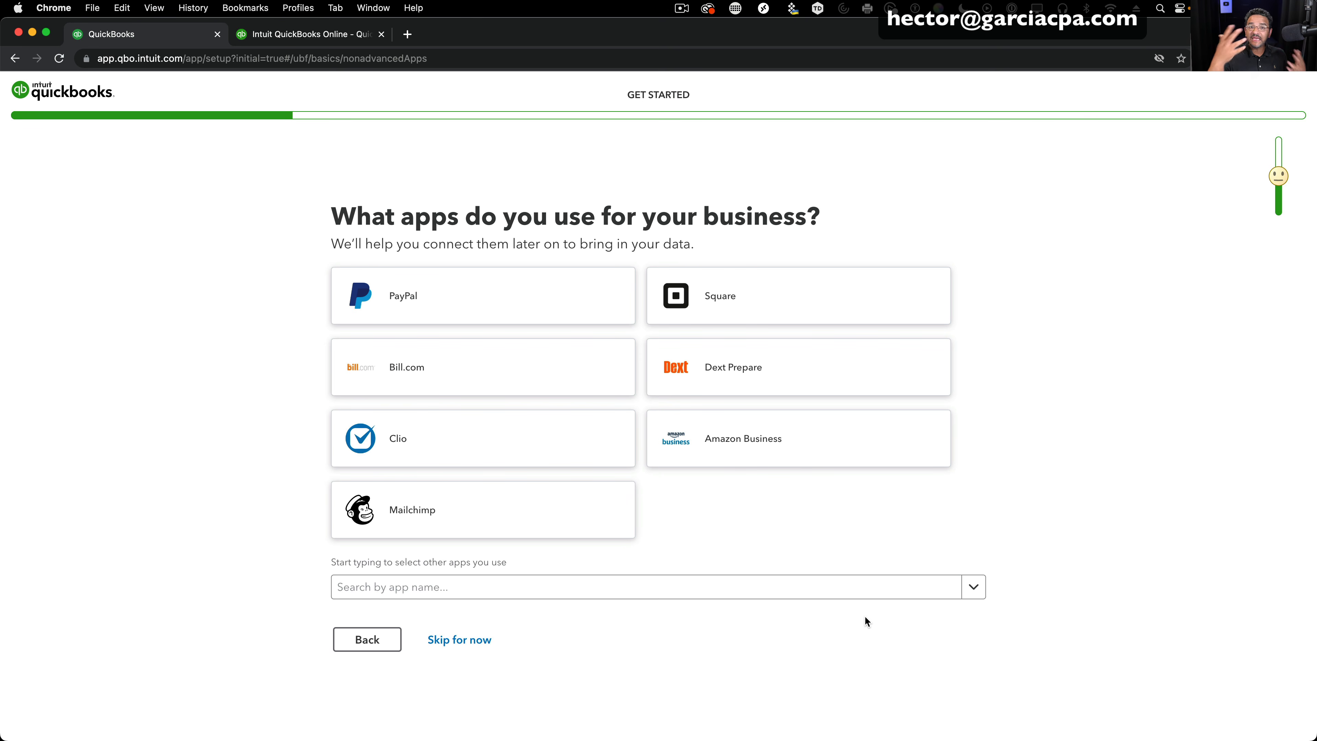
- Add Shopify through the app search, remove it again, and skip the apps question
click(635, 597)
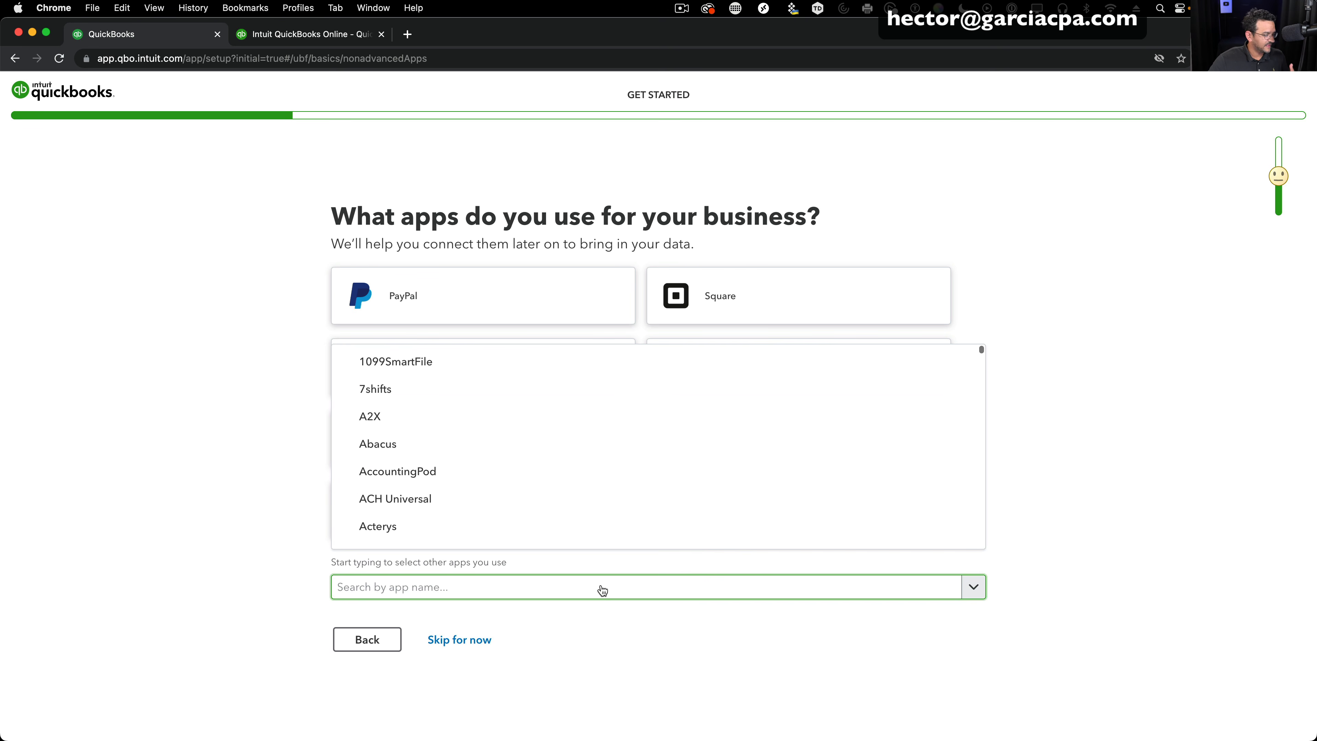
text(shopif)
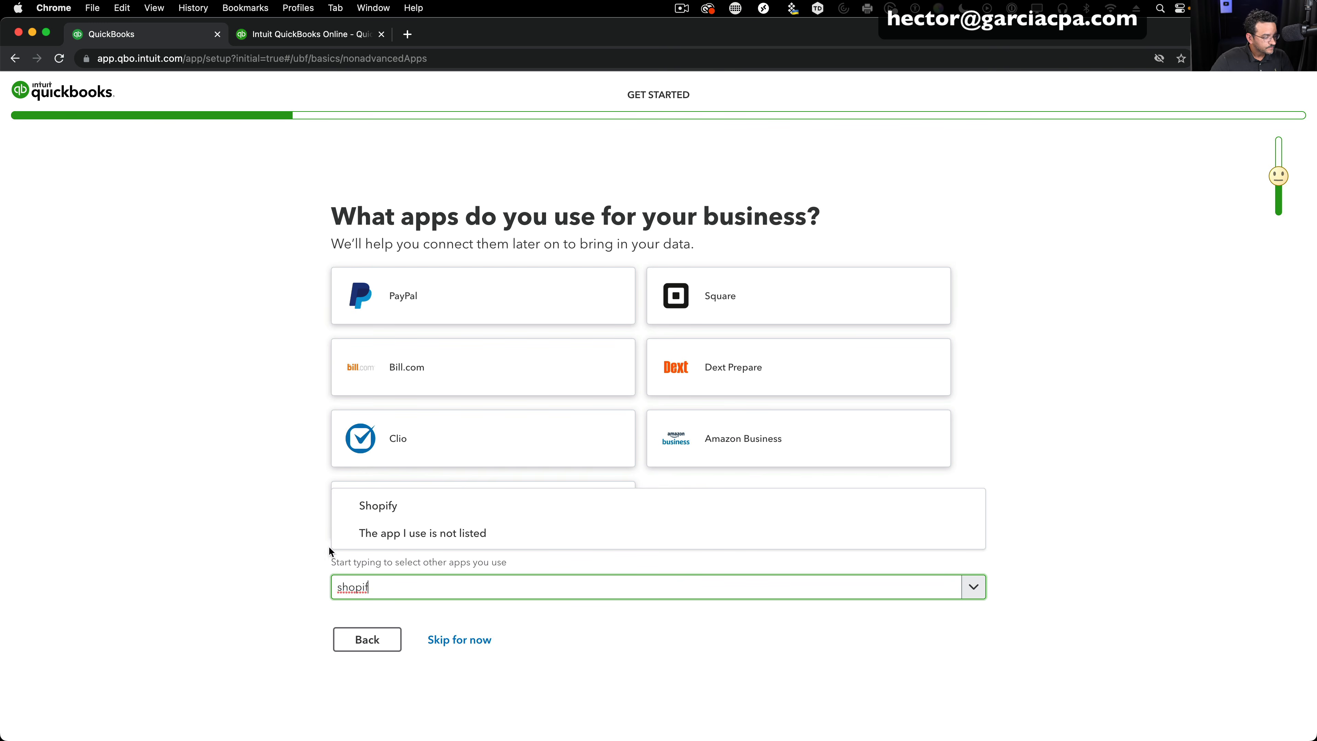
key(Down)
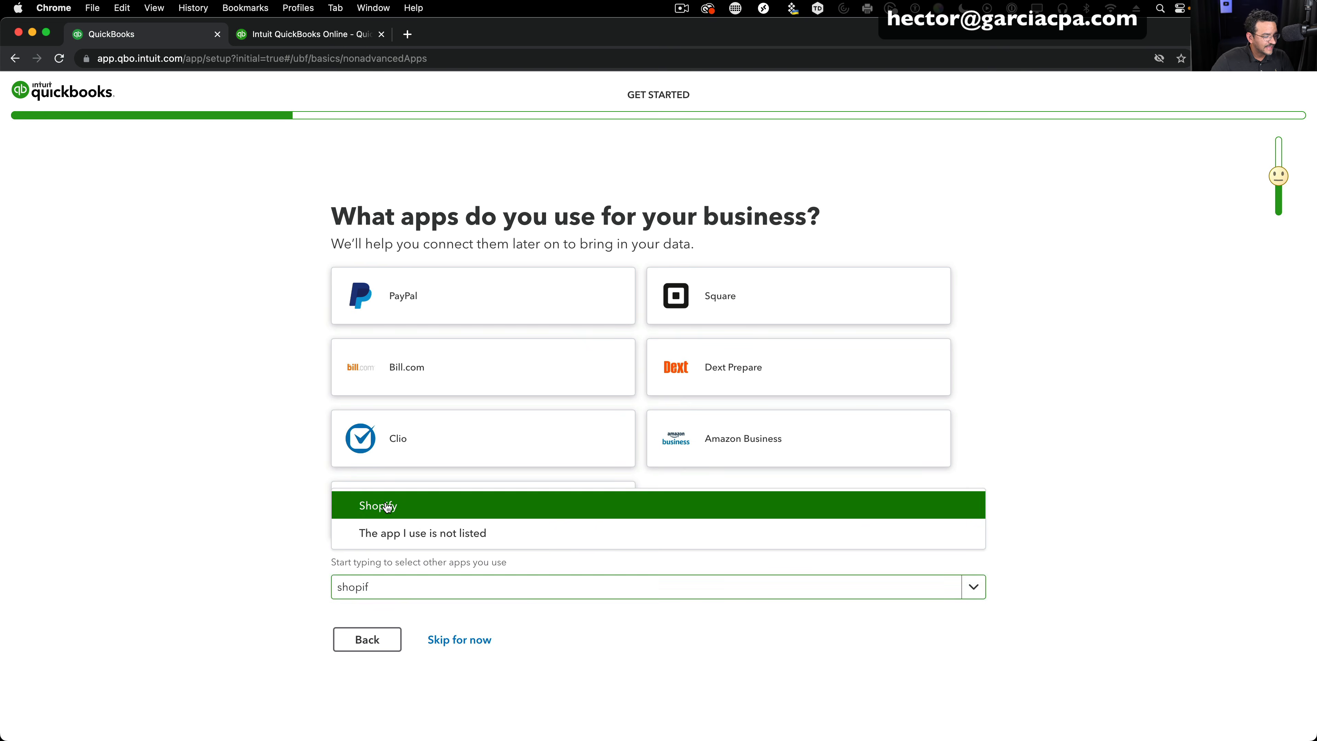
key(Return)
click(571, 636)
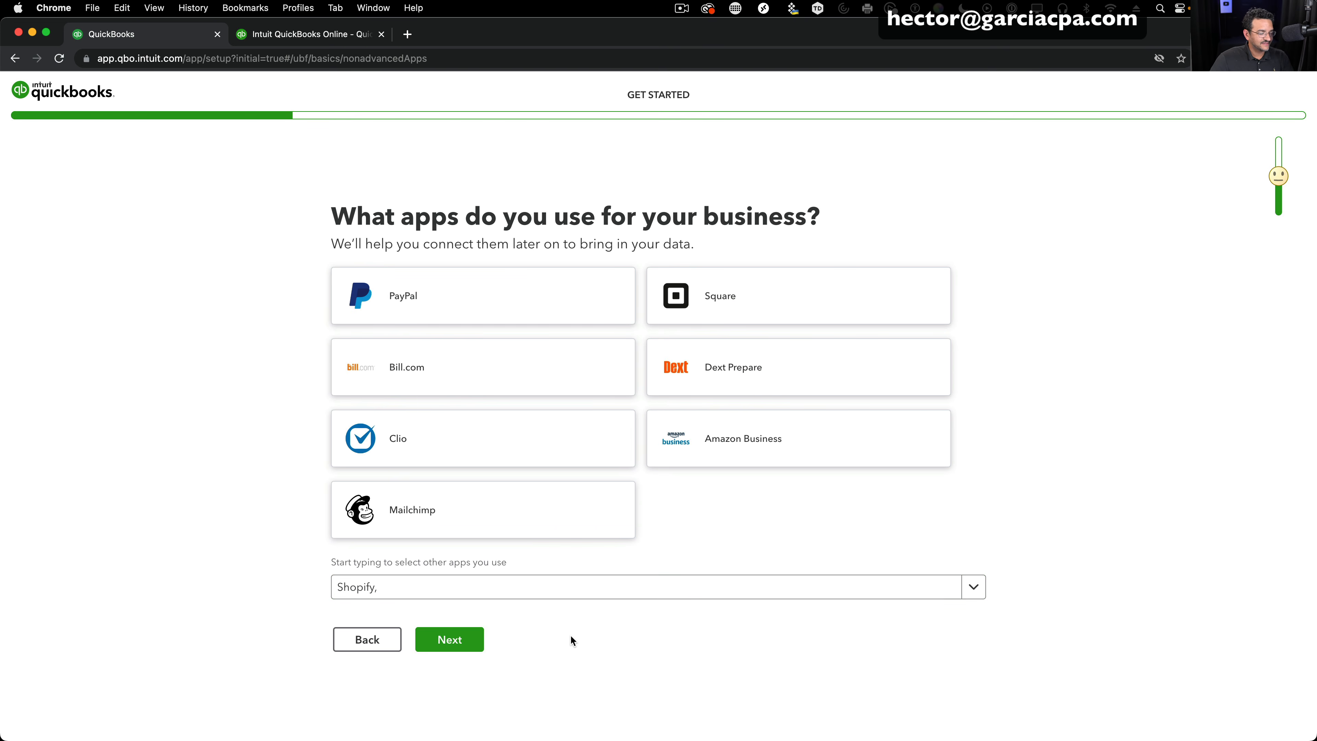
drag(386, 588, 293, 593)
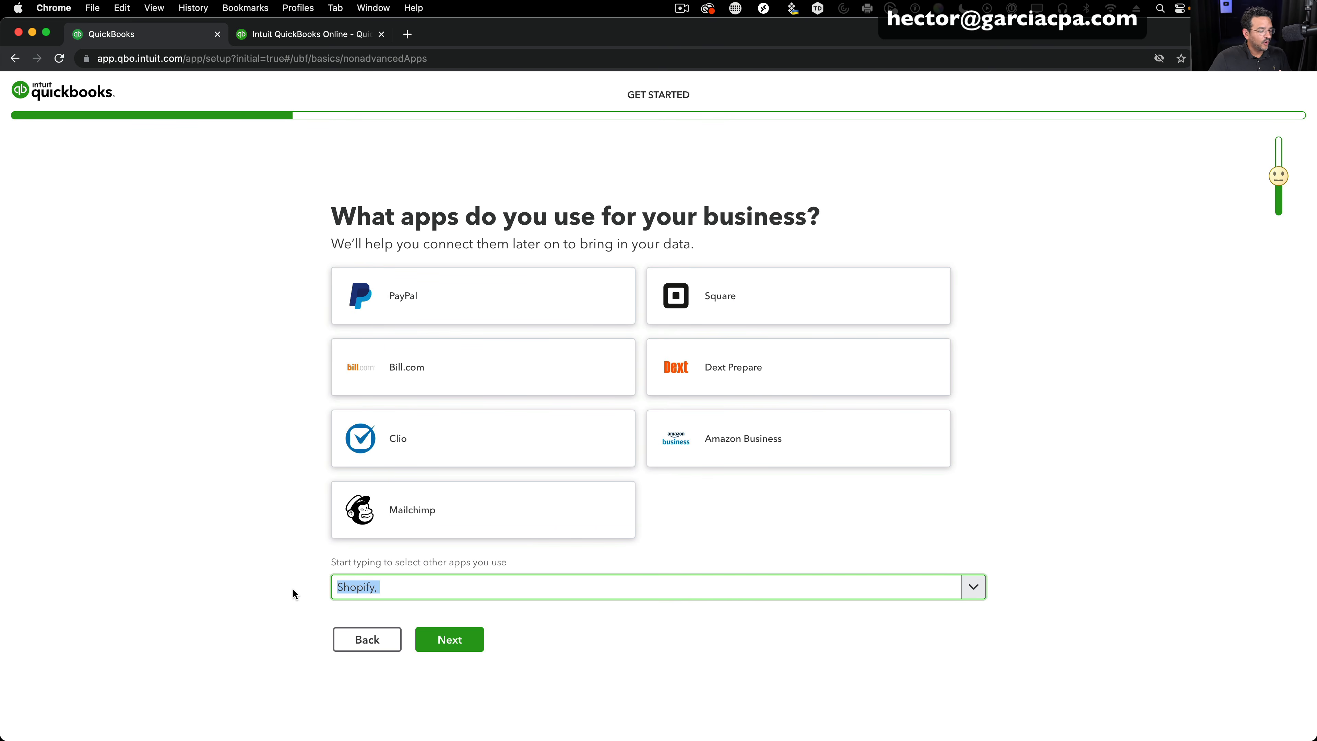
key(BackSpace)
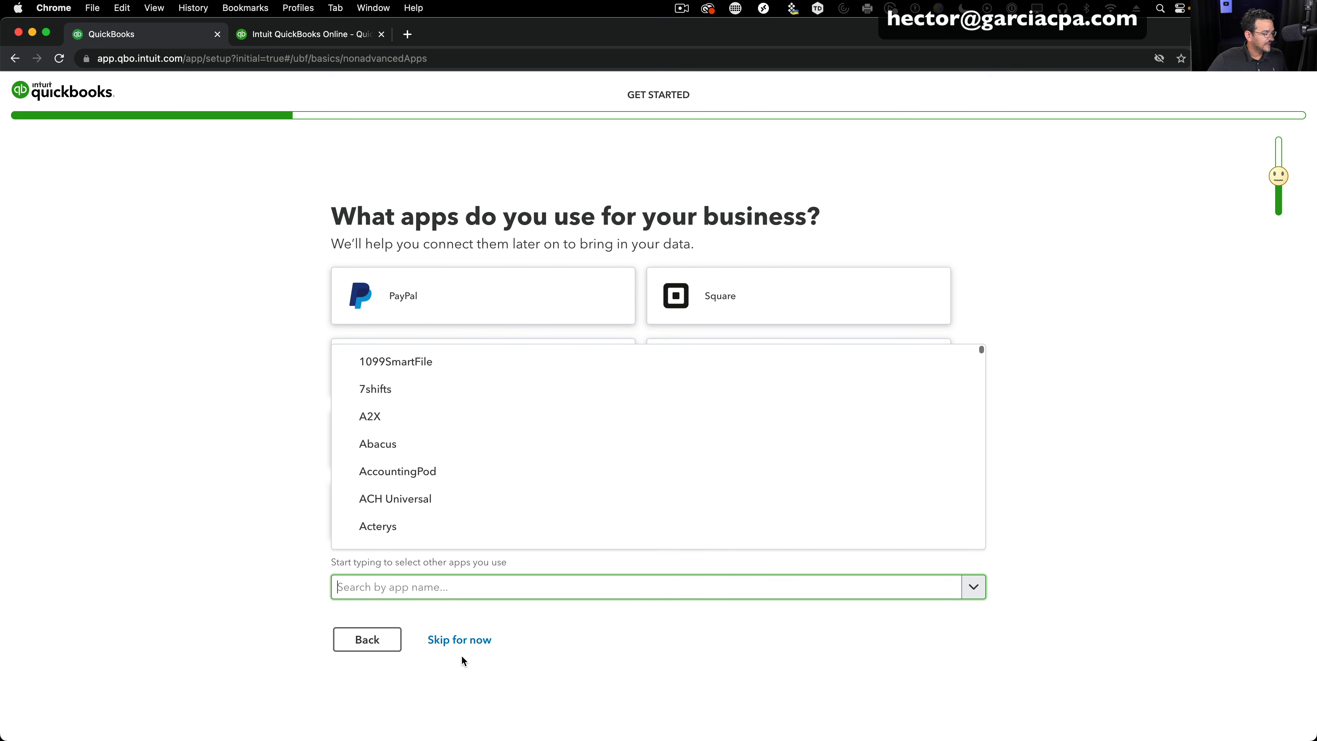
click(464, 641)
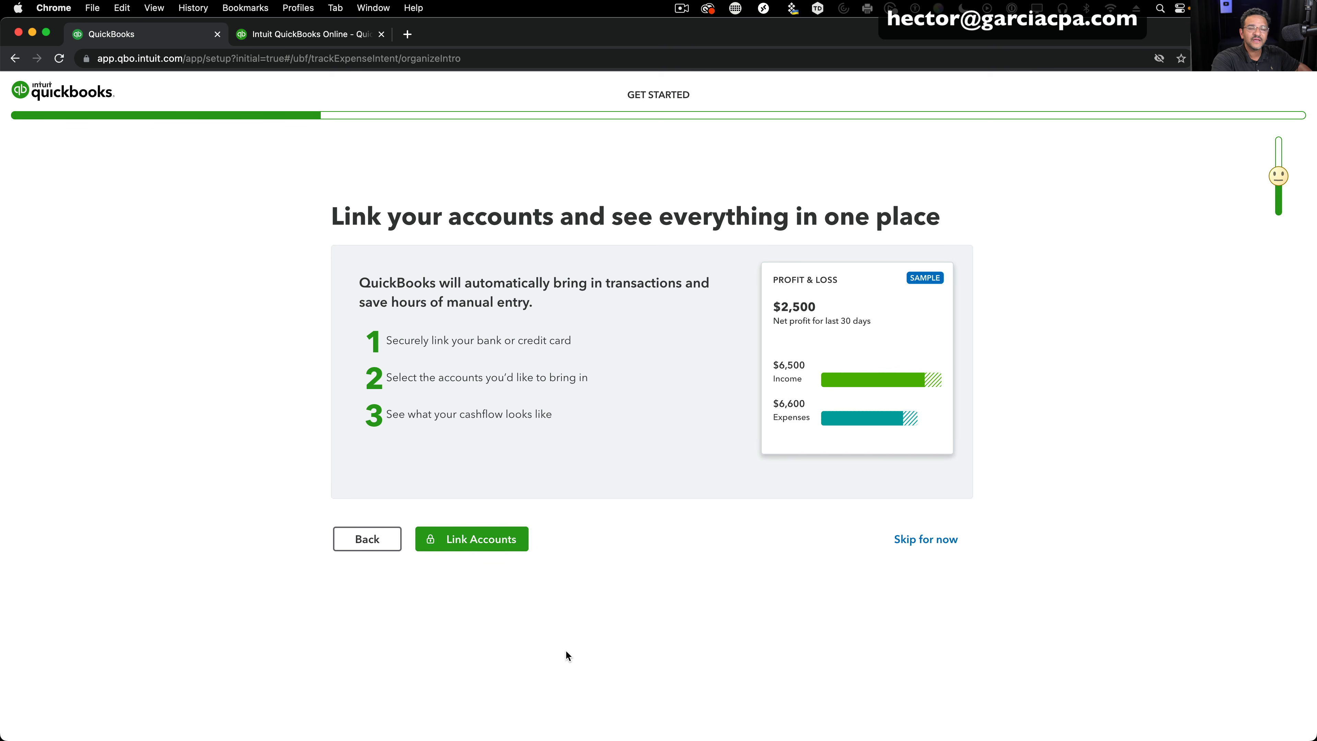
- Skip the 'Link your accounts' bank-linking page
click(943, 552)
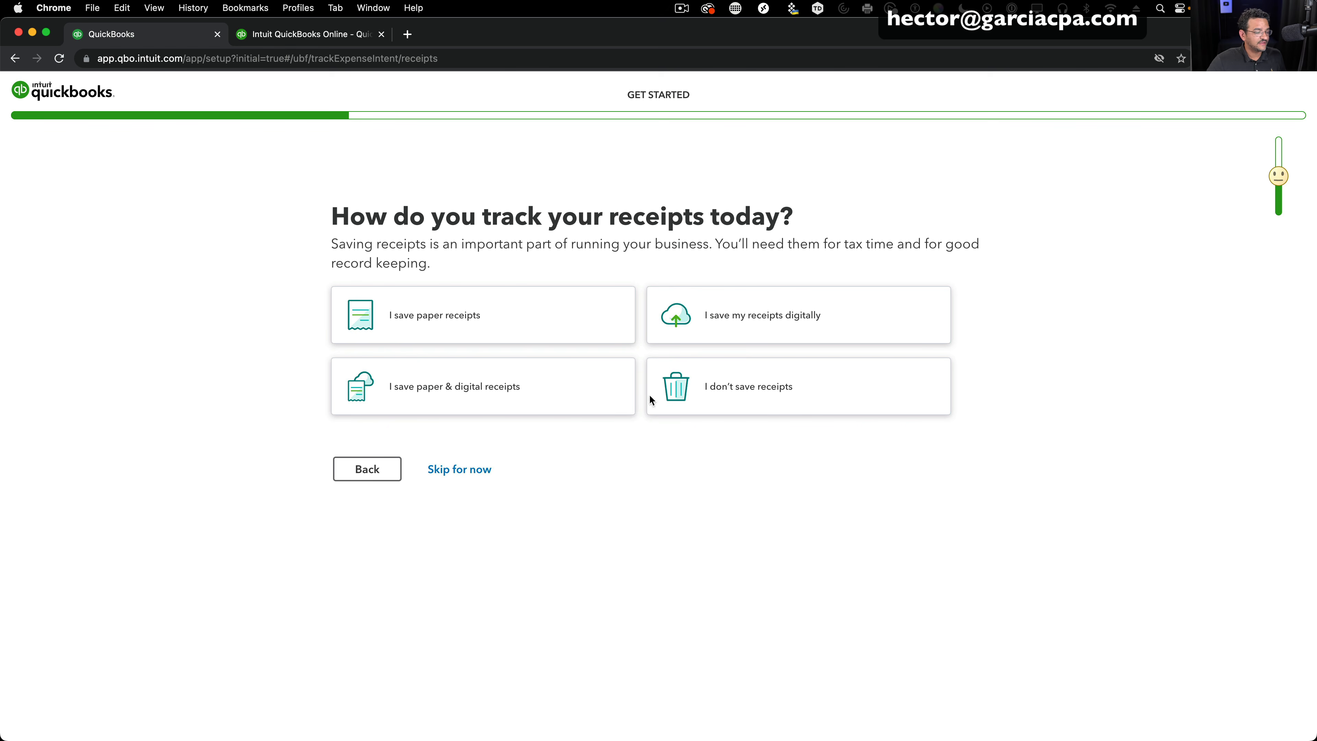
- Answer 'I save paper & digital receipts' and continue past the mobile app page
click(462, 322)
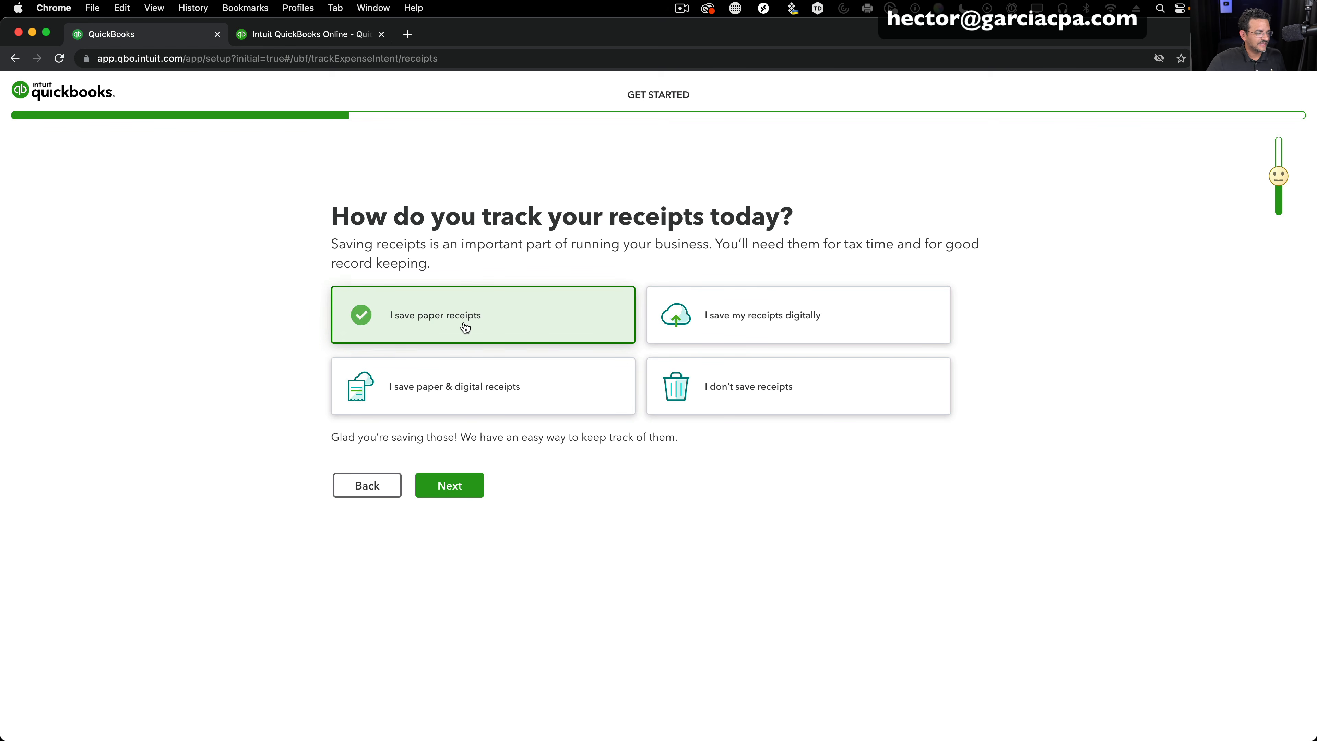
click(480, 406)
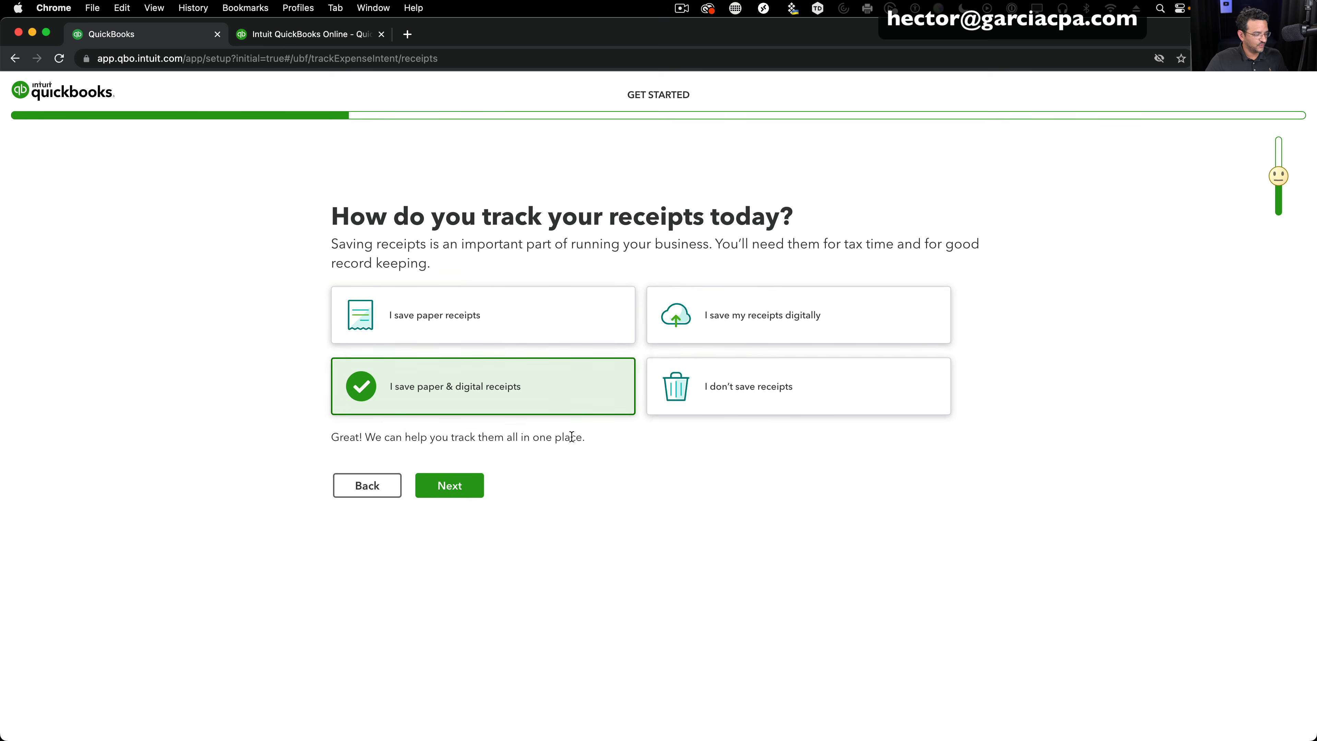
click(447, 490)
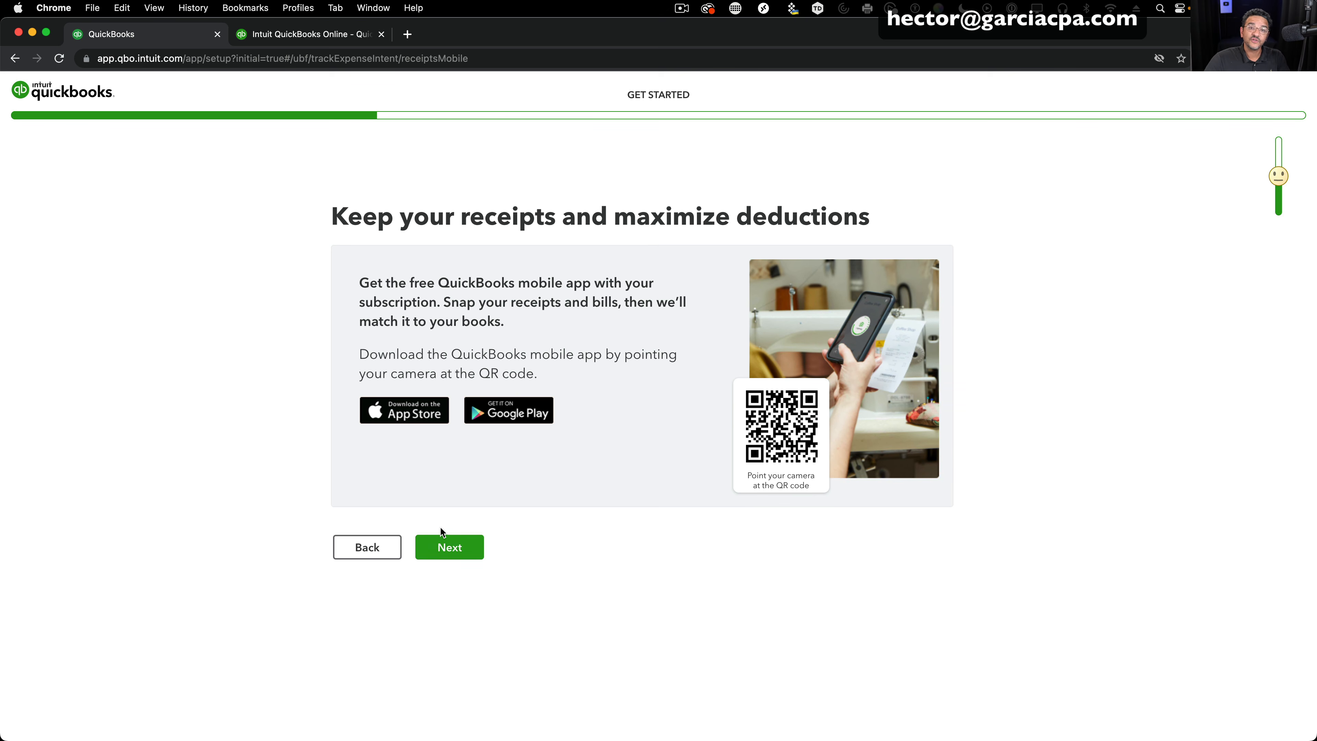
click(444, 545)
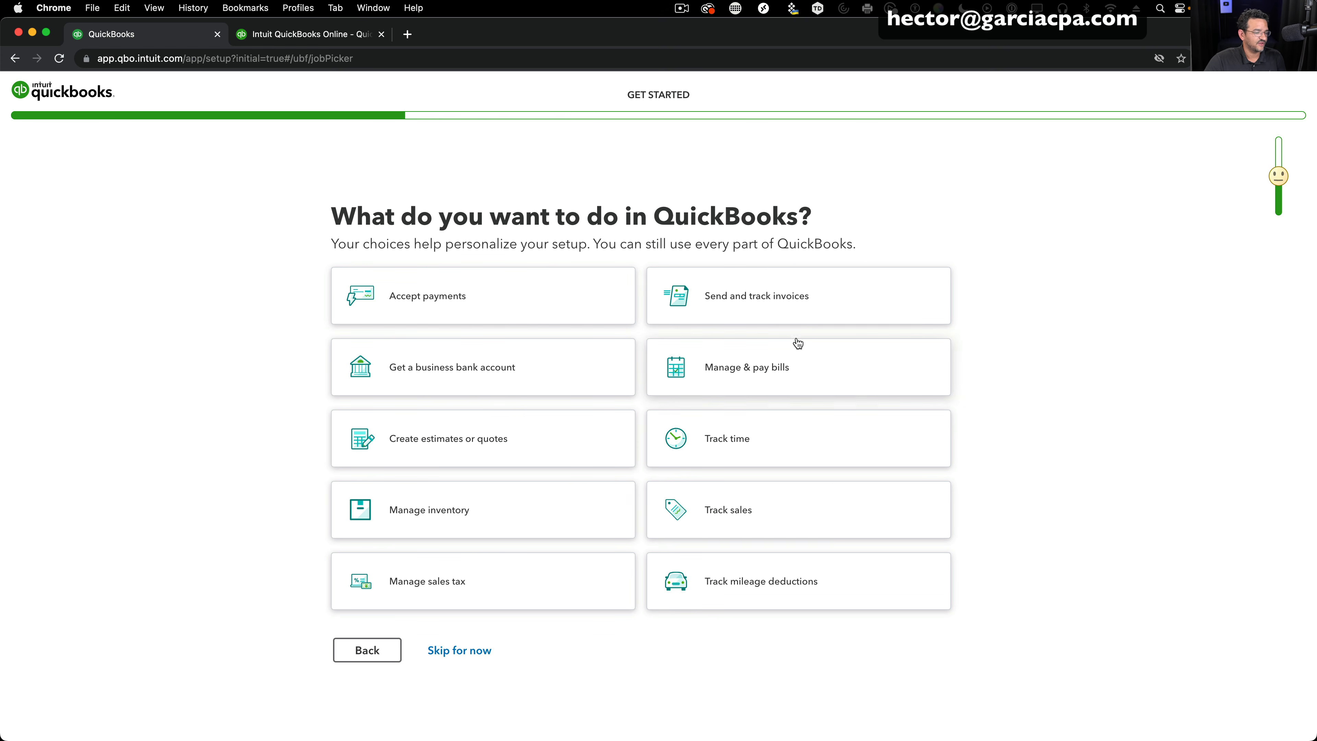
- Choose 'Send and track invoices', 'Manage & pay bills' and 'Track time' as goals
click(780, 310)
click(738, 377)
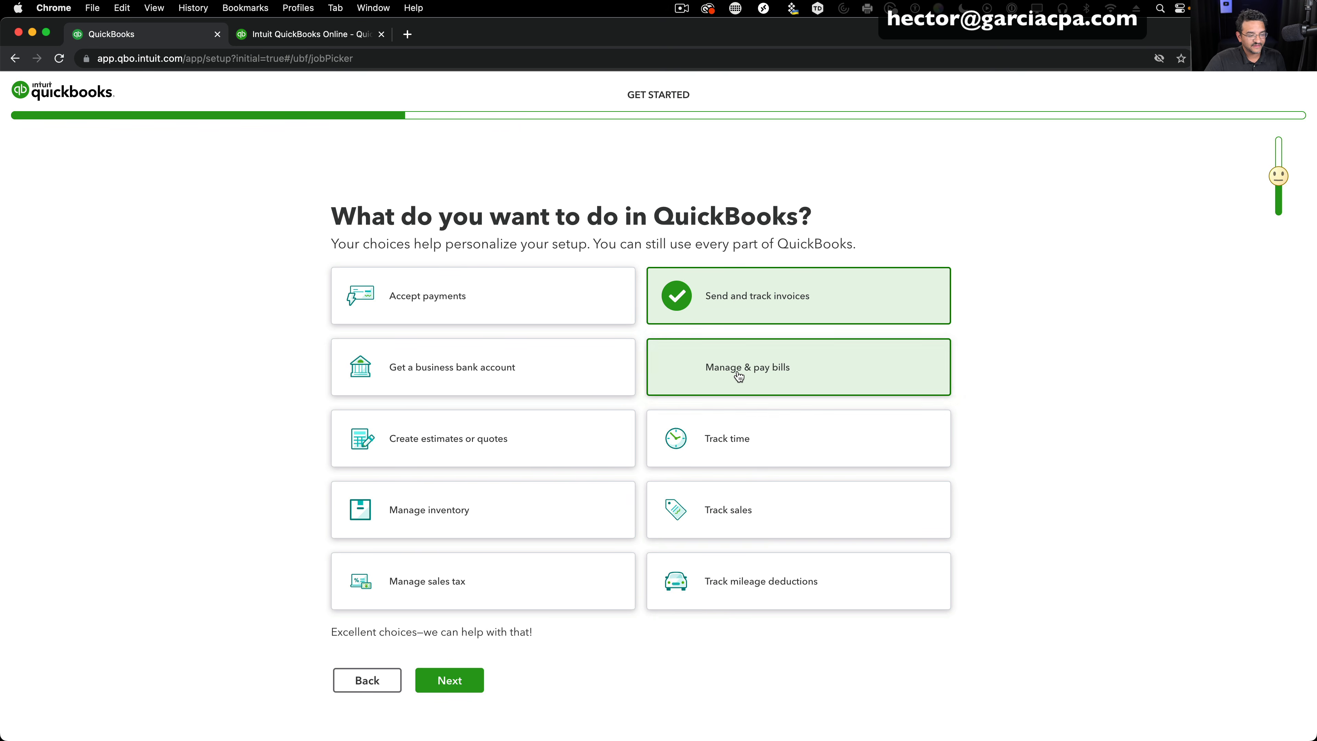
click(720, 441)
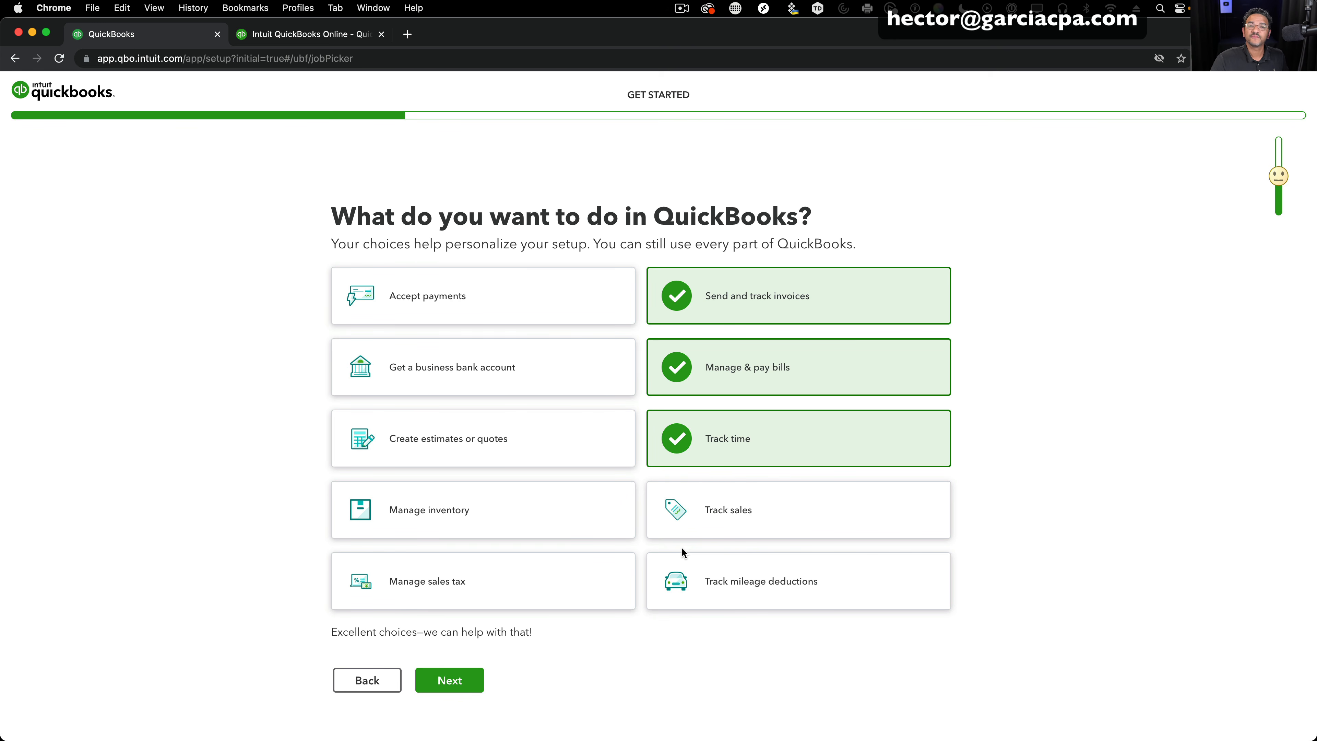
click(446, 679)
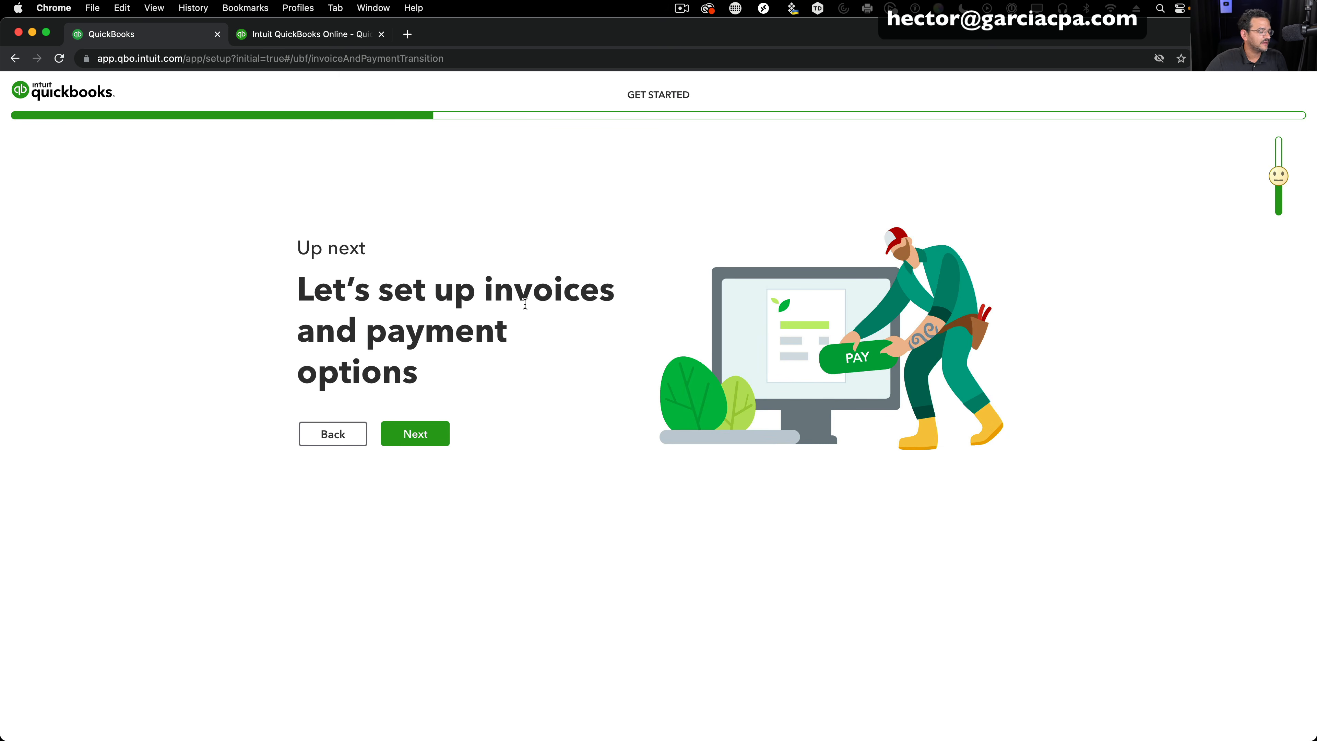
- Continue from invoice and payment setup to the 'Start getting paid with invoices' page
click(418, 436)
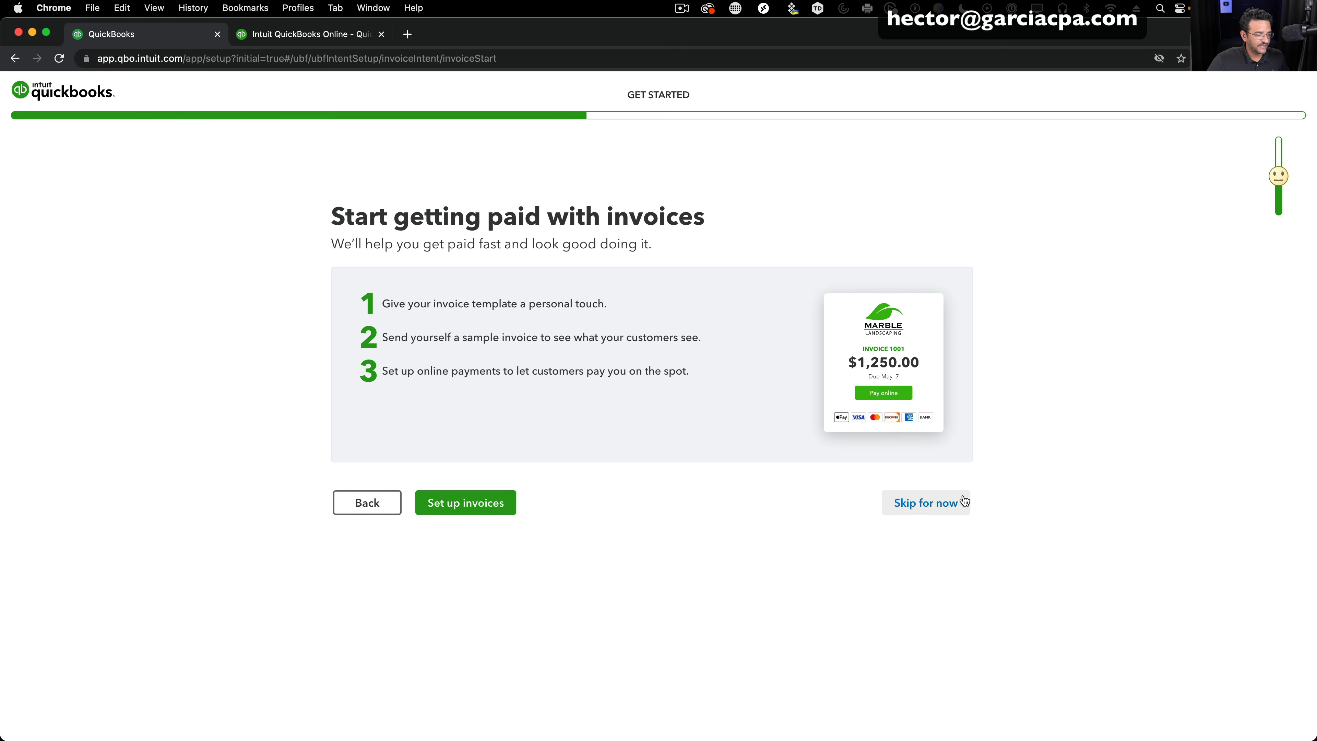
- Skip invoice setup, pass the mobile app offer, and enter the home dashboard
click(927, 502)
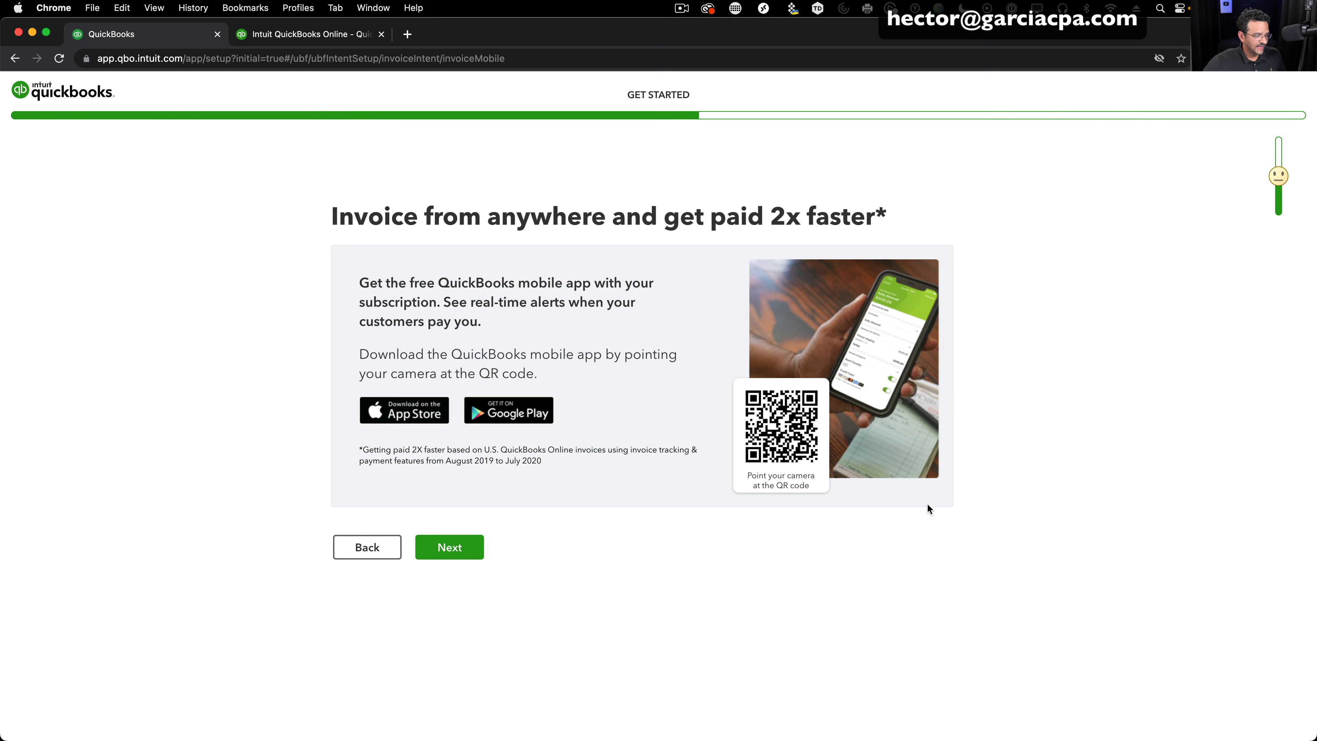
click(451, 554)
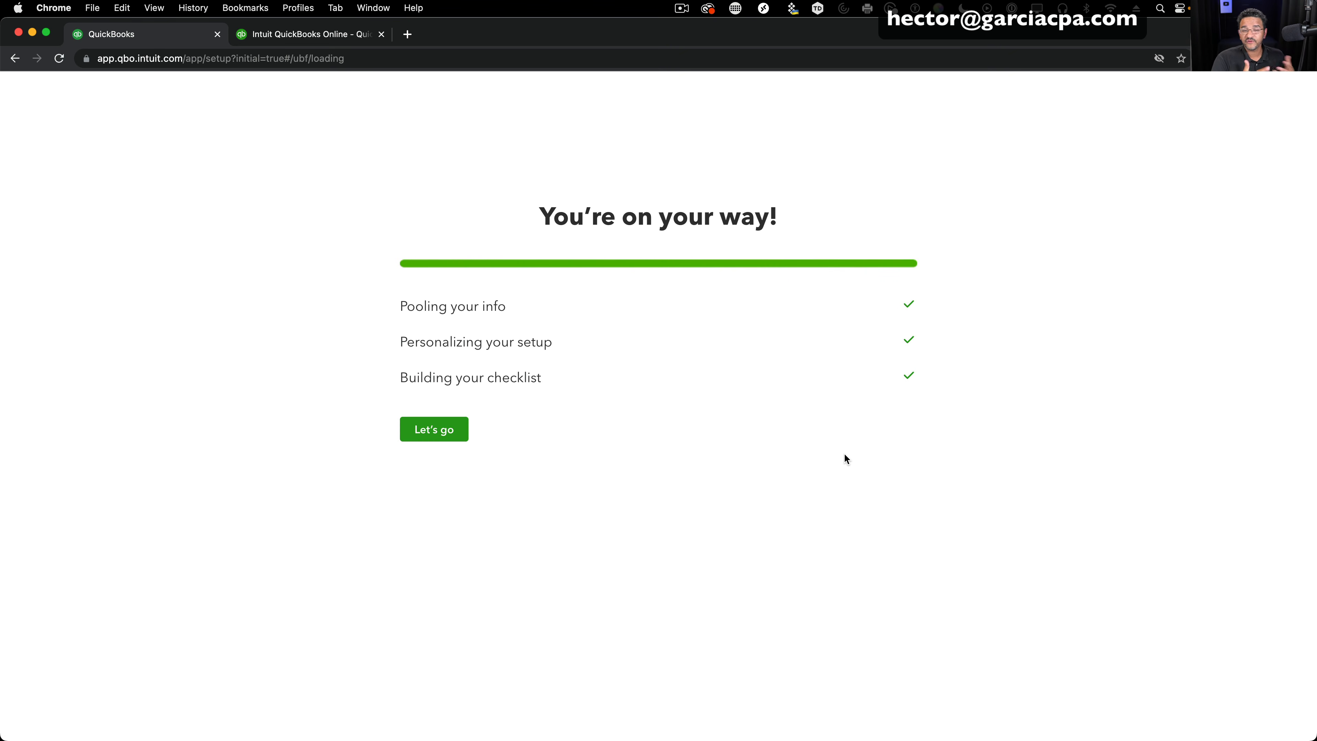
click(437, 430)
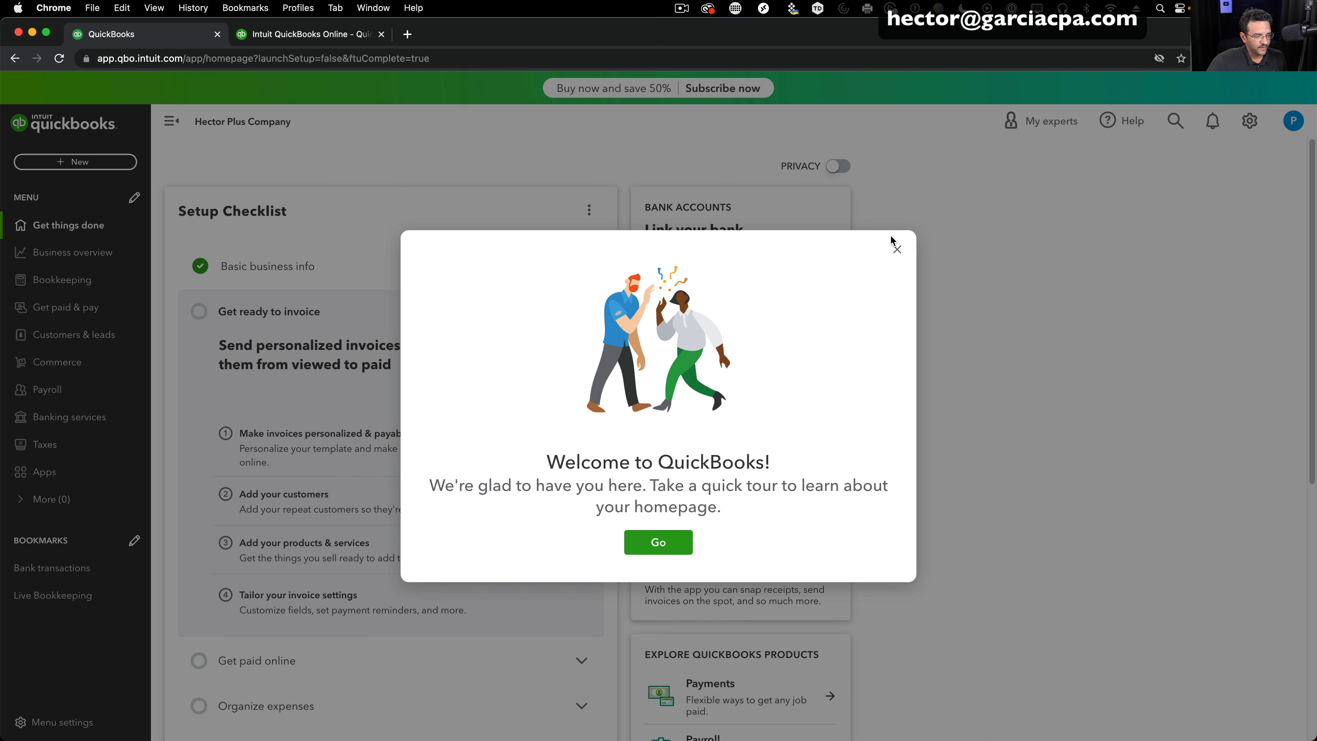
- Close the 'Welcome to QuickBooks' tour prompt
click(897, 249)
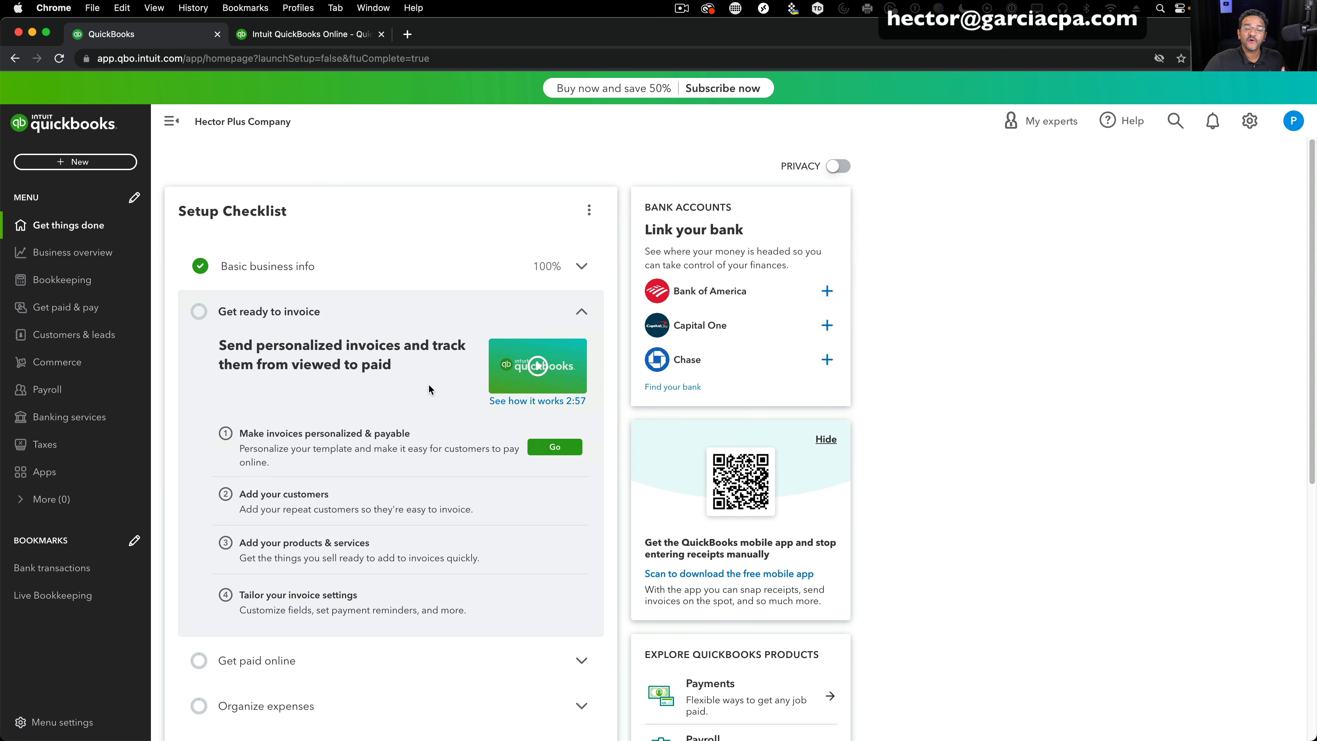
- Expand the Get paid online and Organize expenses checklist steps, dismissing the quick actions tip
scroll(429, 385, down, 1)
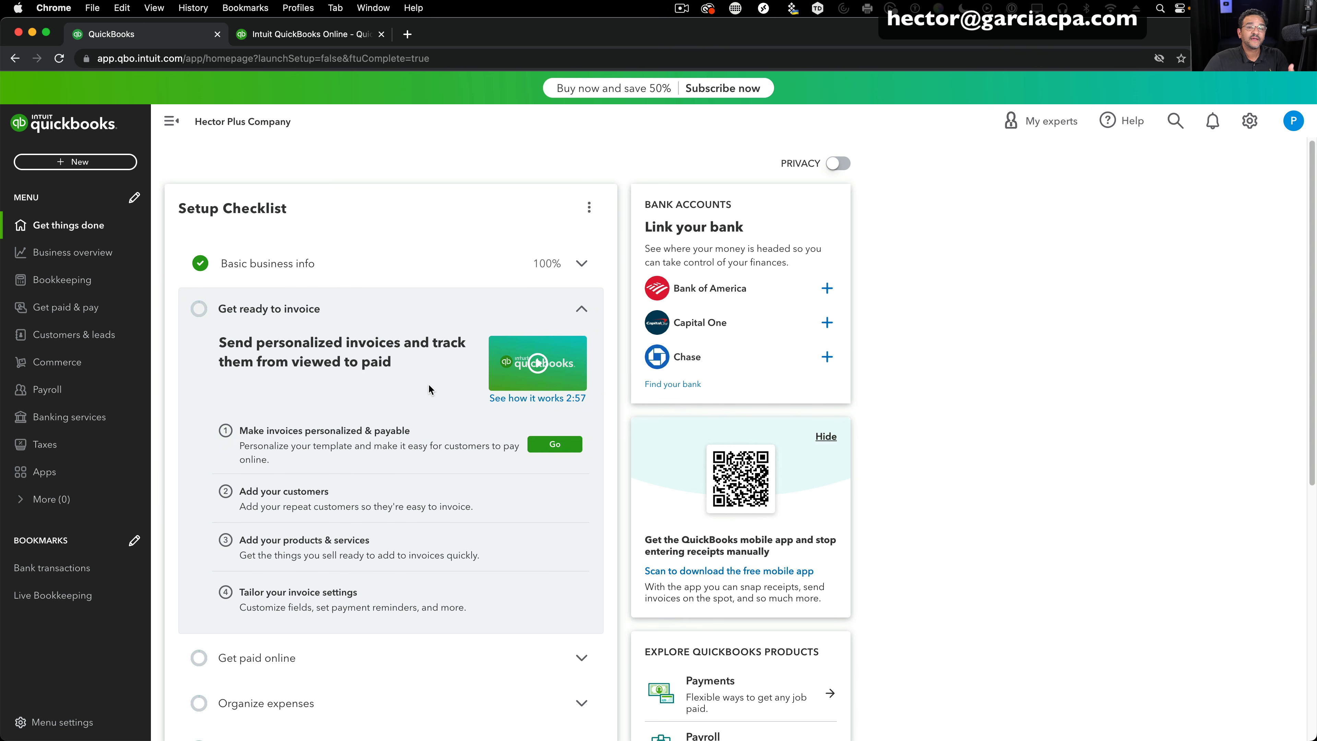
scroll(383, 452, down, 5)
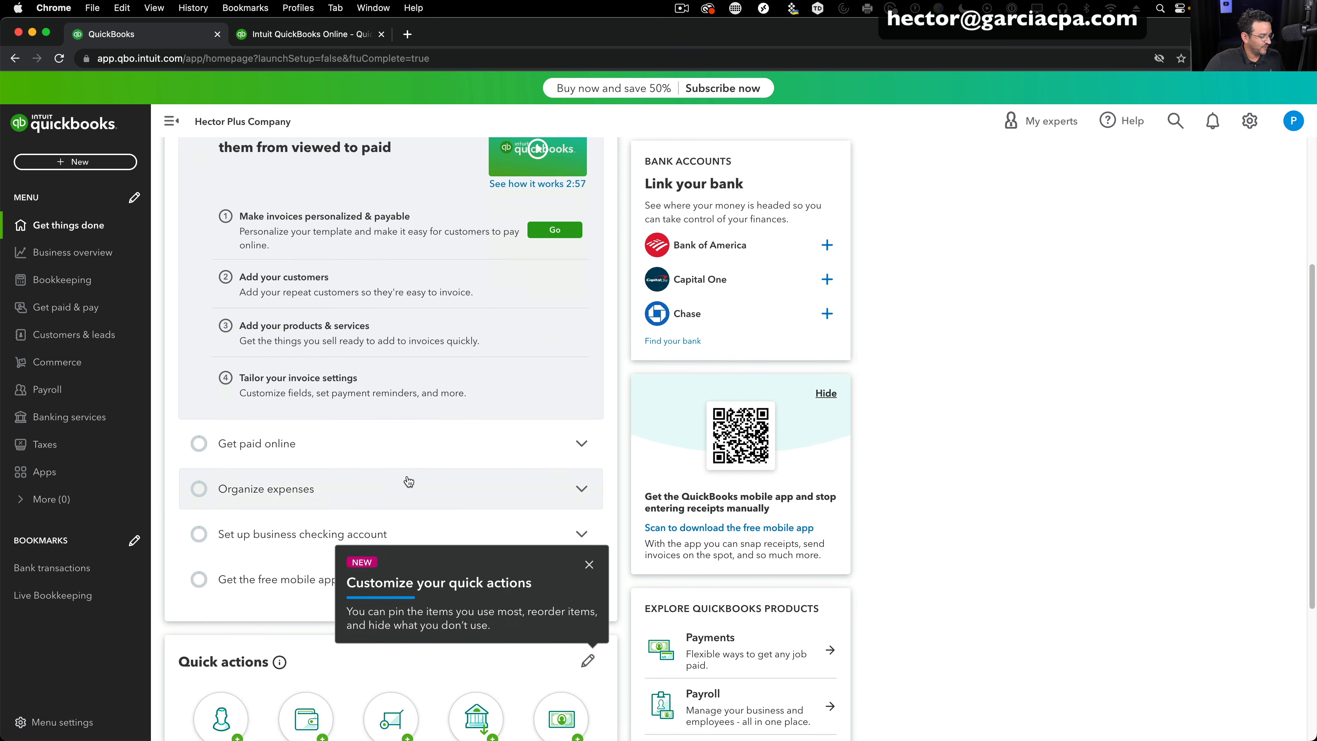
click(259, 447)
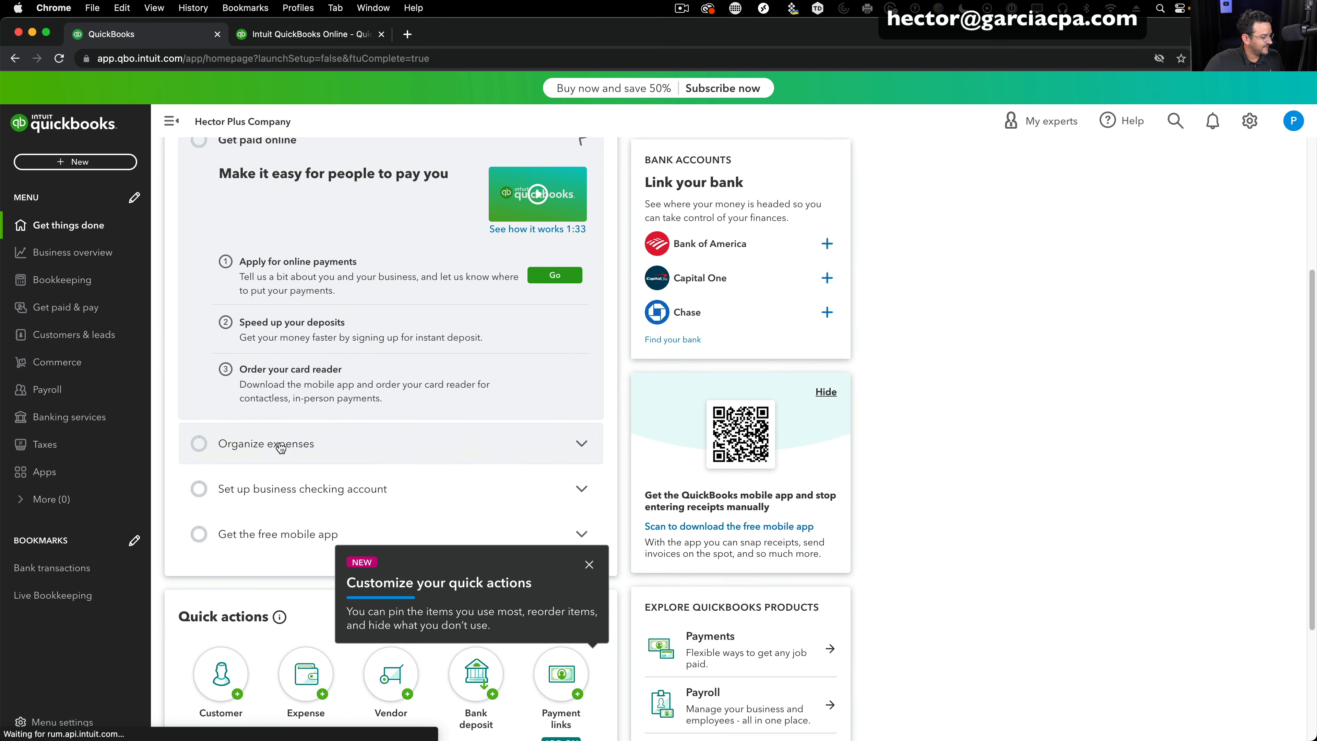
click(589, 565)
scroll(356, 402, up, 2)
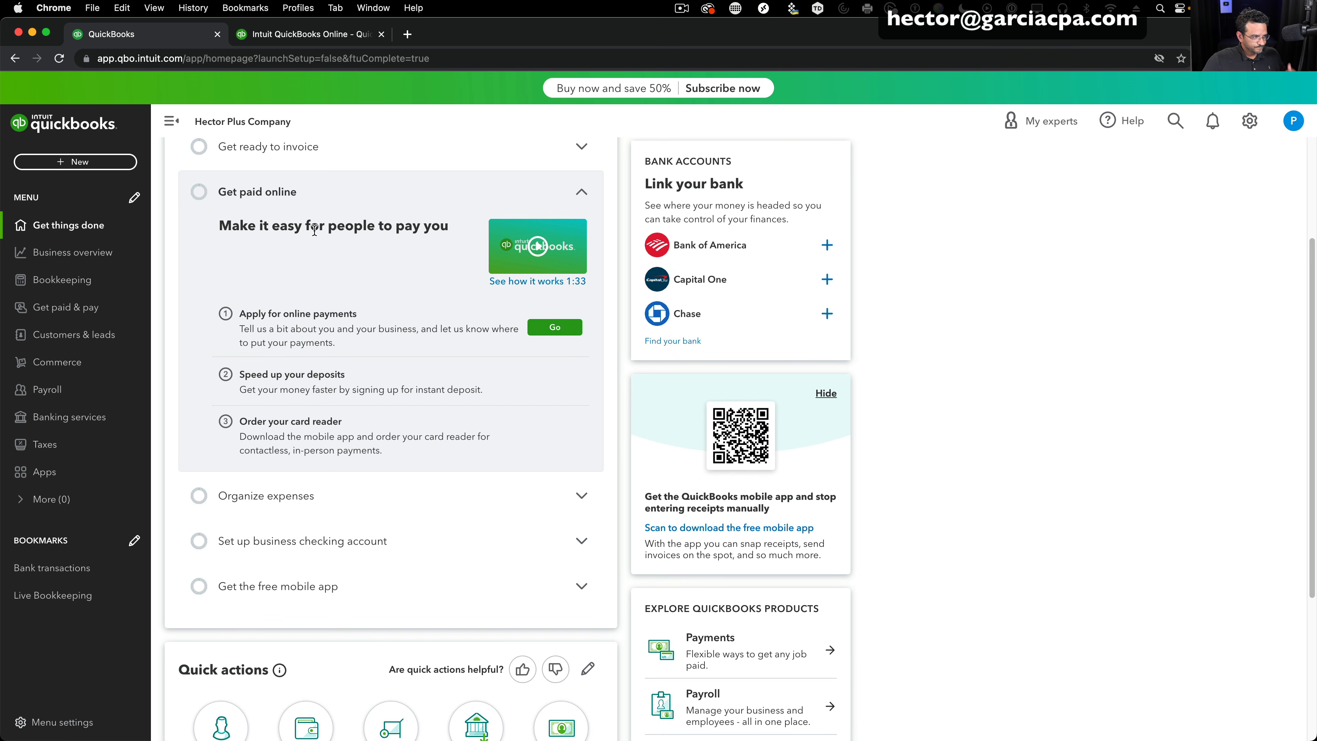
click(307, 513)
scroll(397, 479, up, 5)
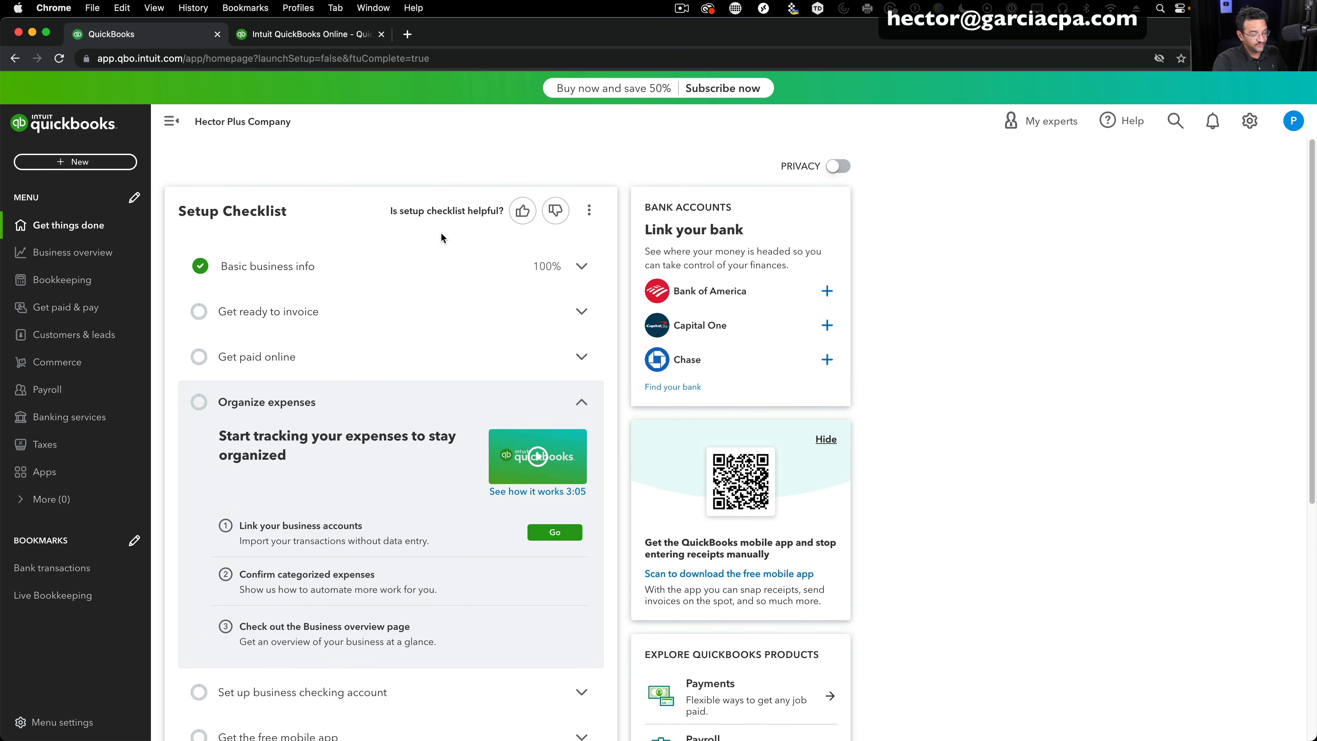
- Close the Setup Checklist, reopen it, then close it again so it shows 'You're all set!'
click(590, 210)
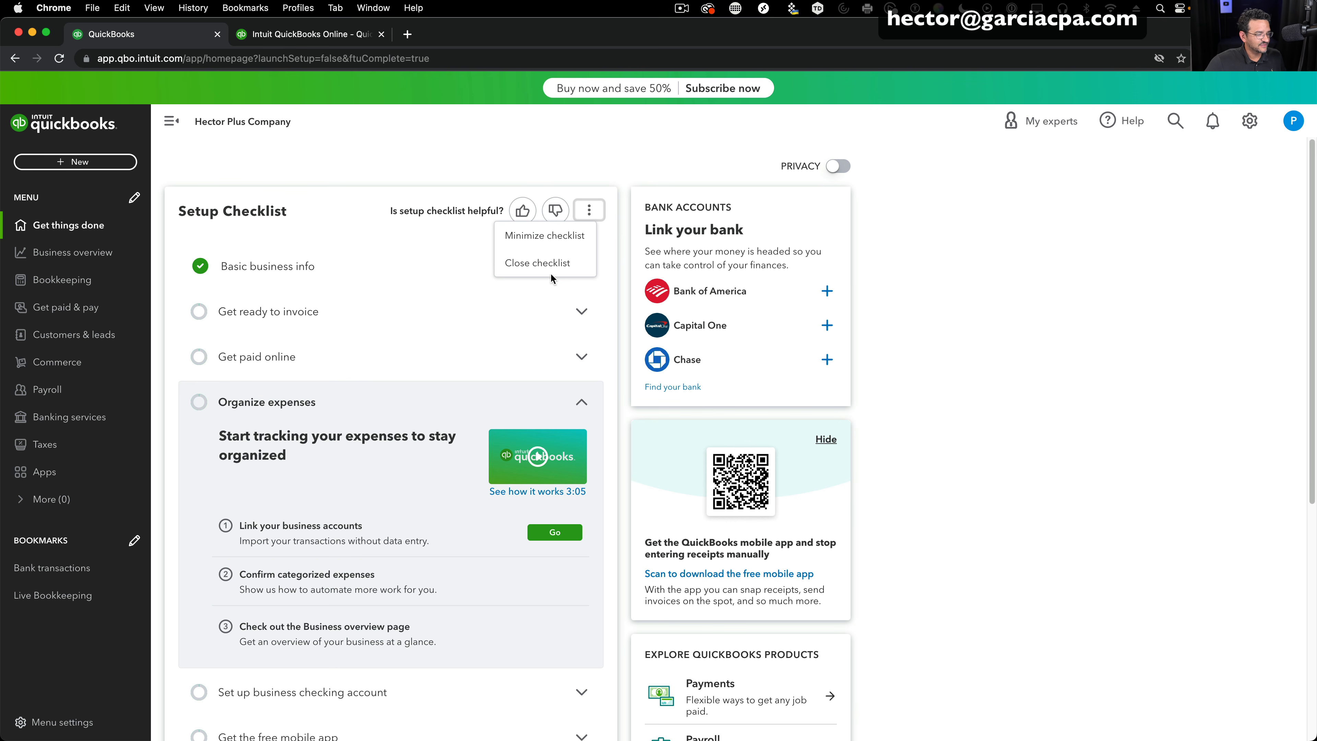
click(529, 264)
click(694, 459)
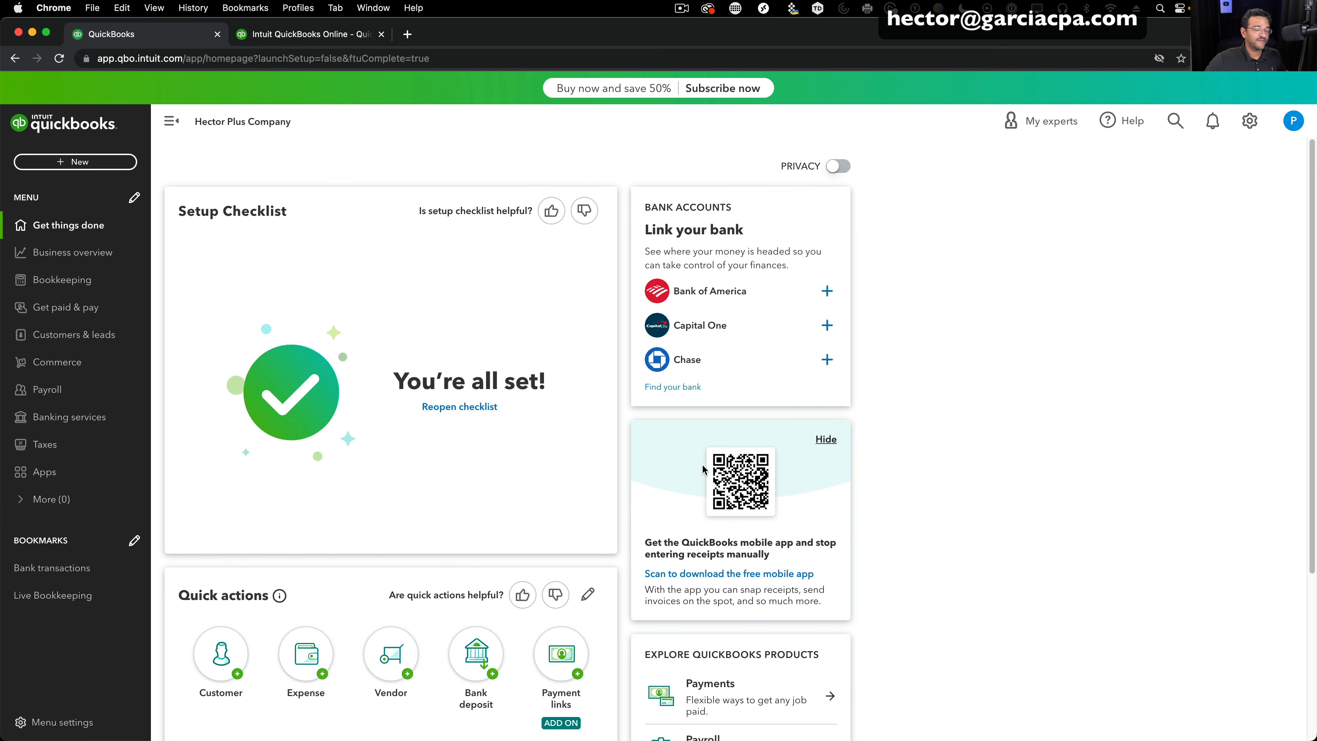
click(467, 407)
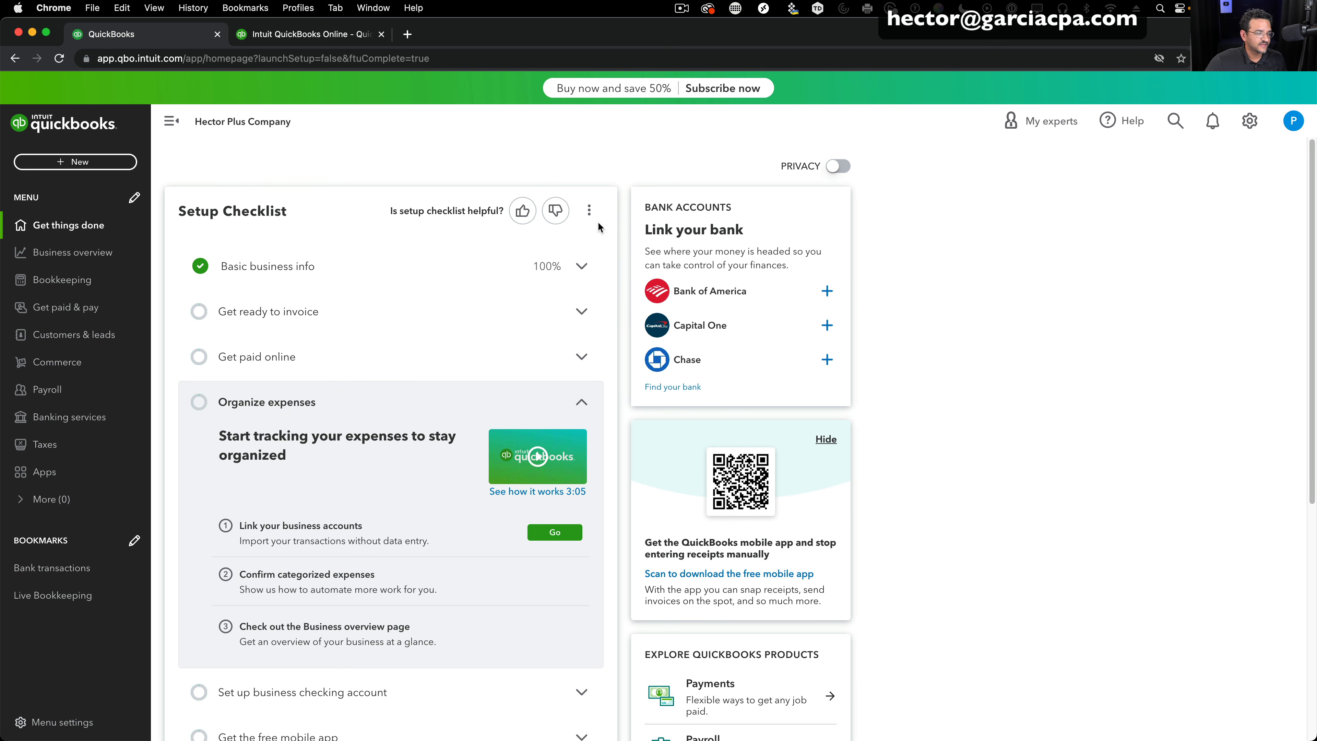
click(589, 210)
click(545, 264)
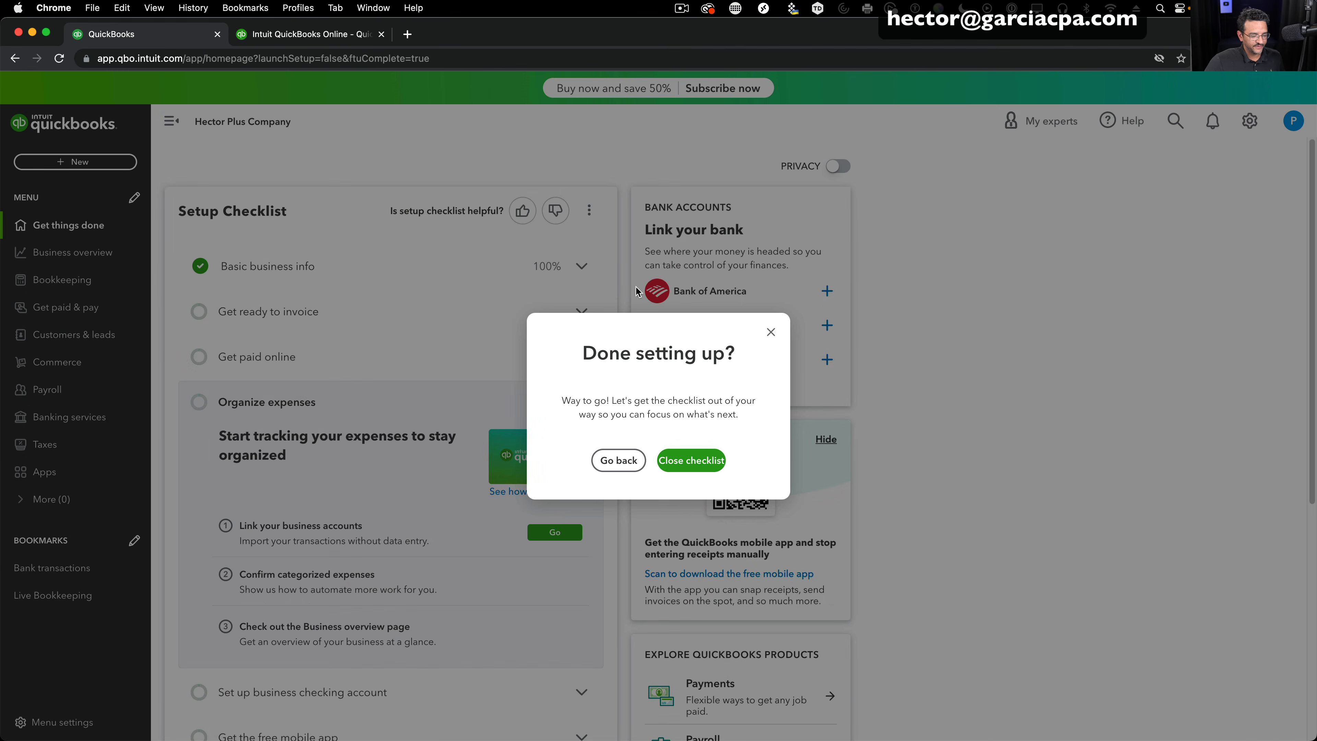
click(692, 457)
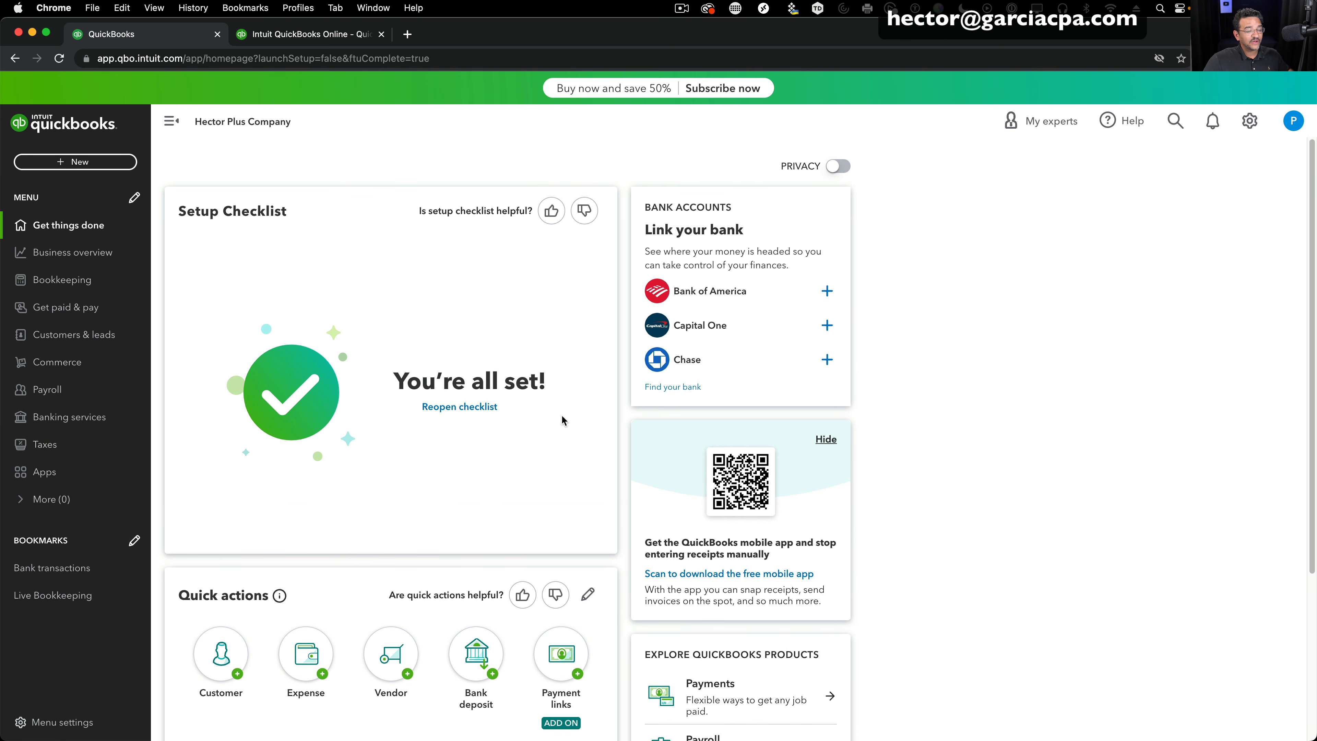
scroll(562, 420, down, 5)
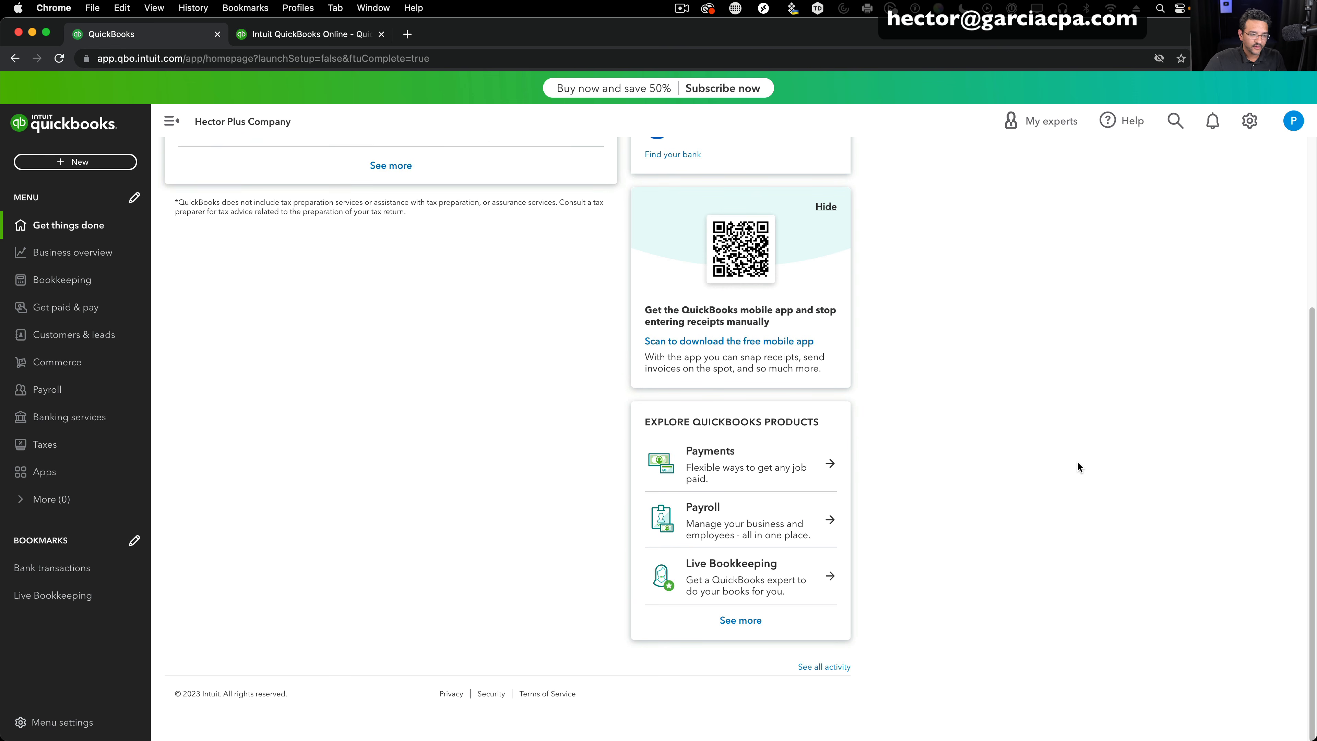
scroll(894, 423, up, 5)
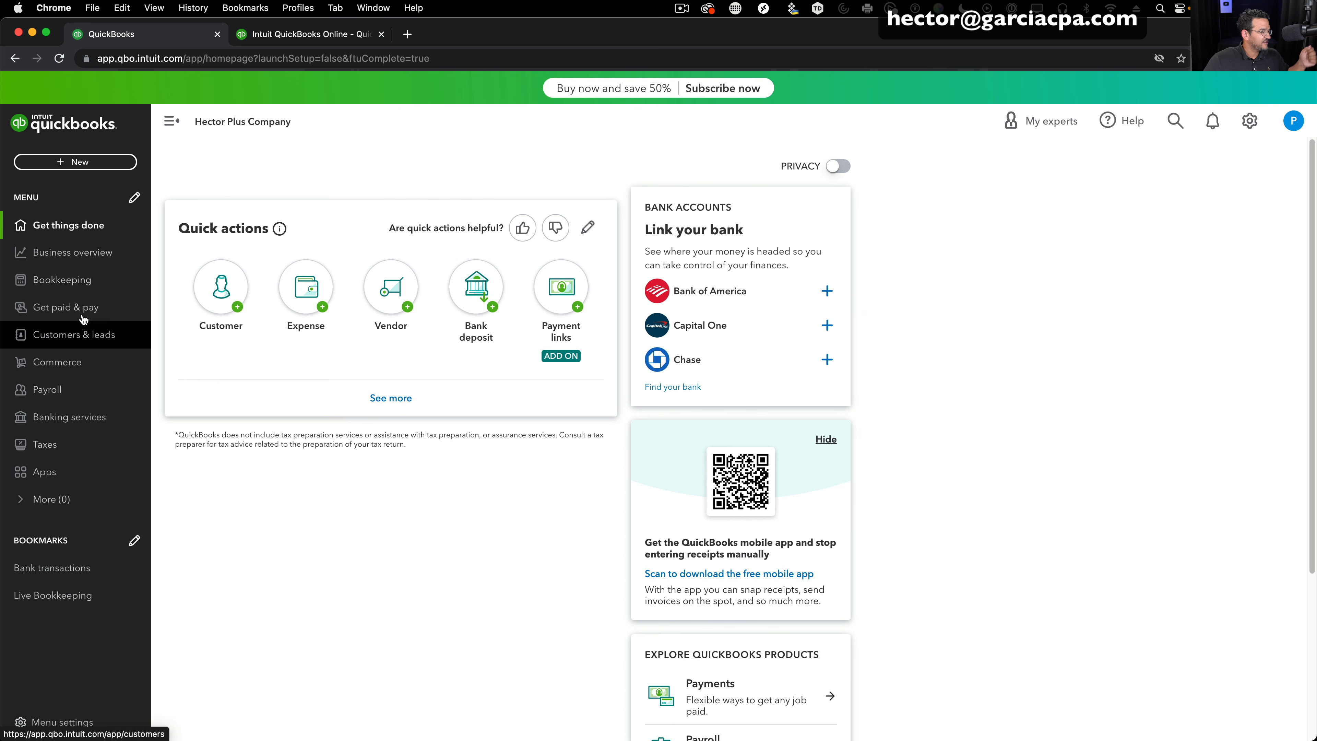
click(67, 256)
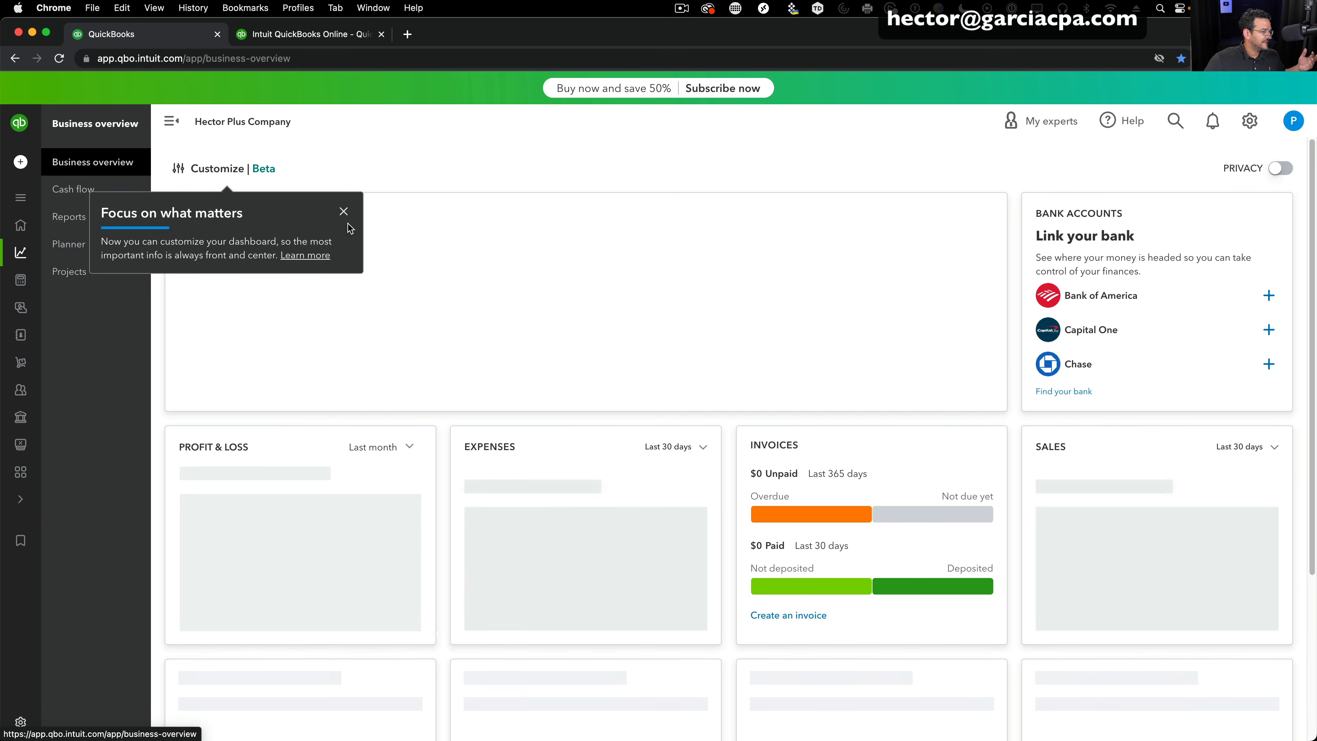
click(344, 214)
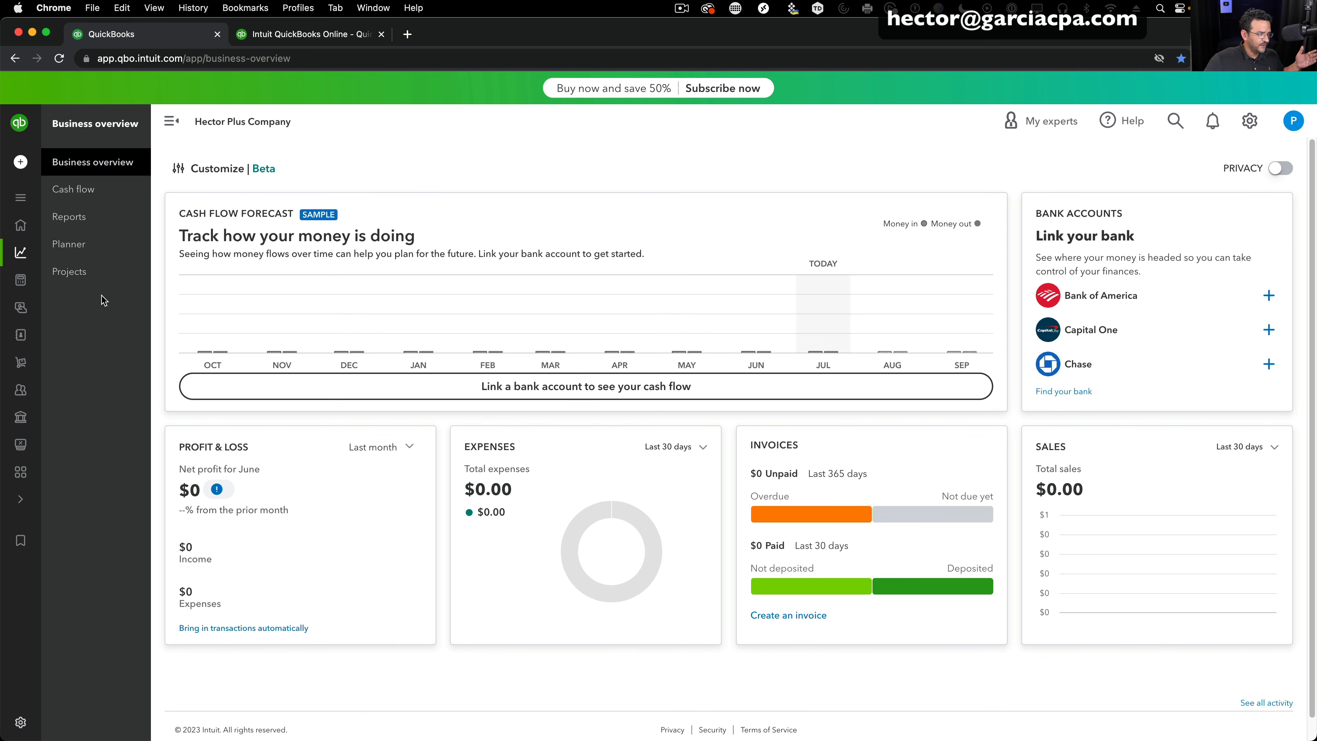
click(86, 223)
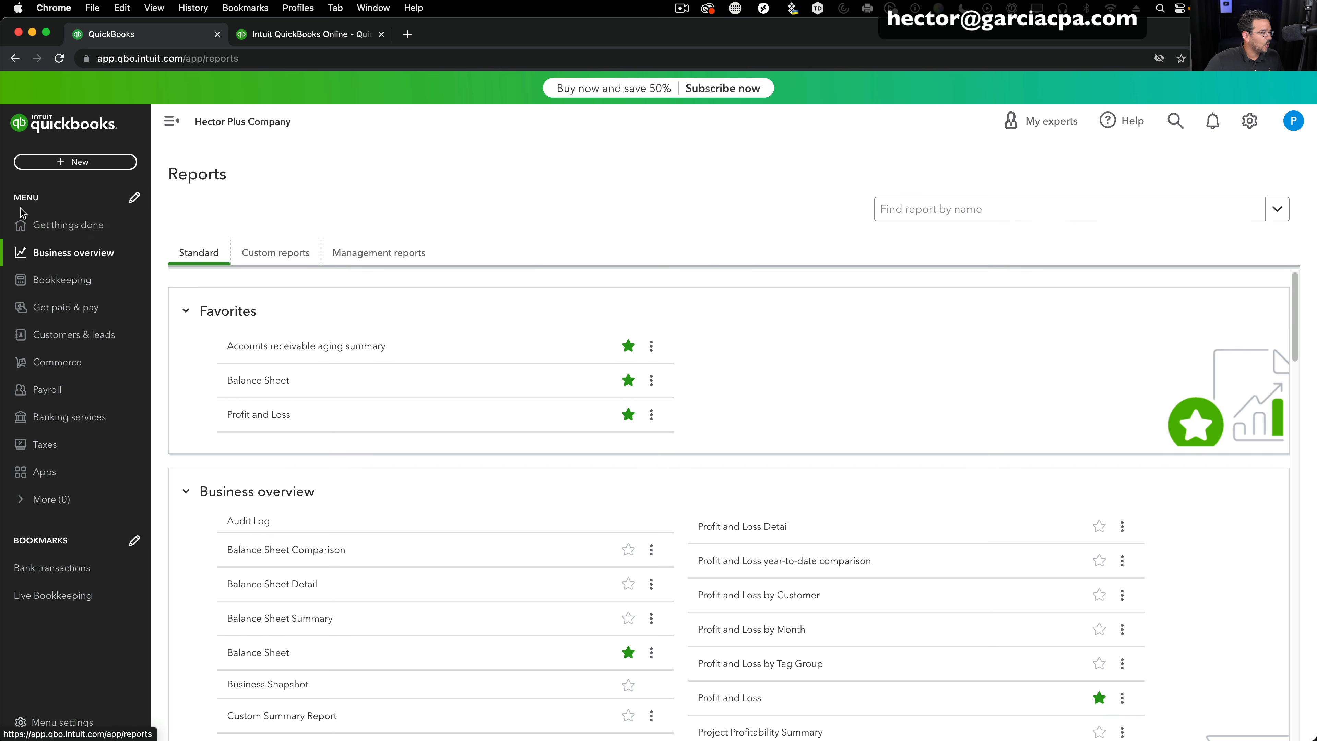
click(25, 221)
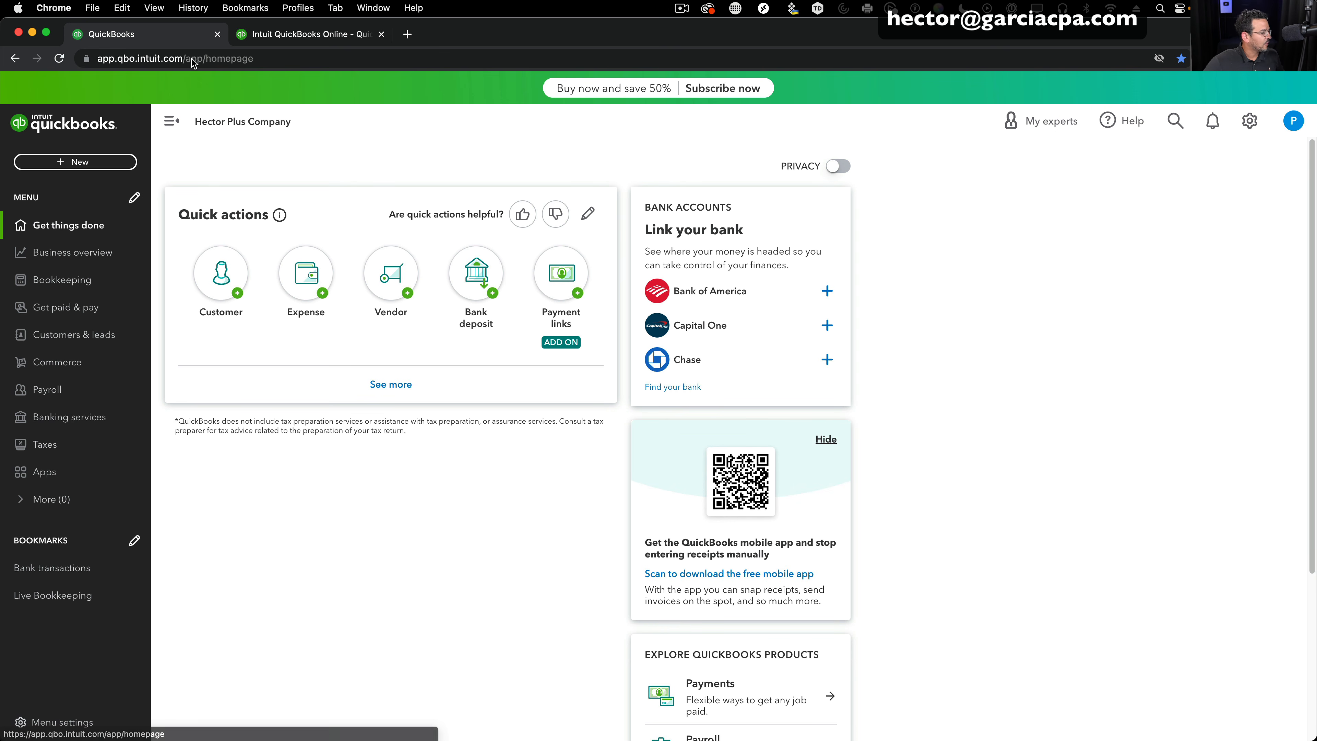
click(72, 228)
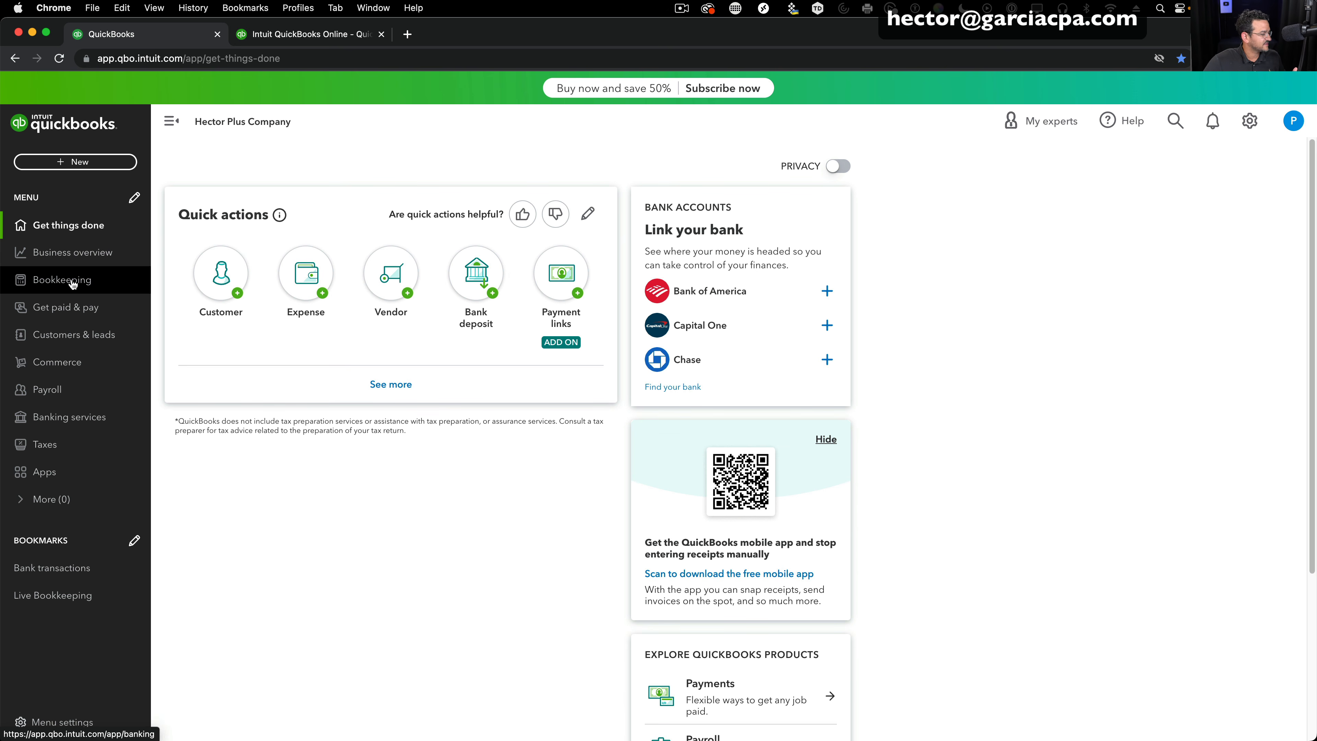
- Go from Get paid & pay to the empty Customers & leads page
click(73, 307)
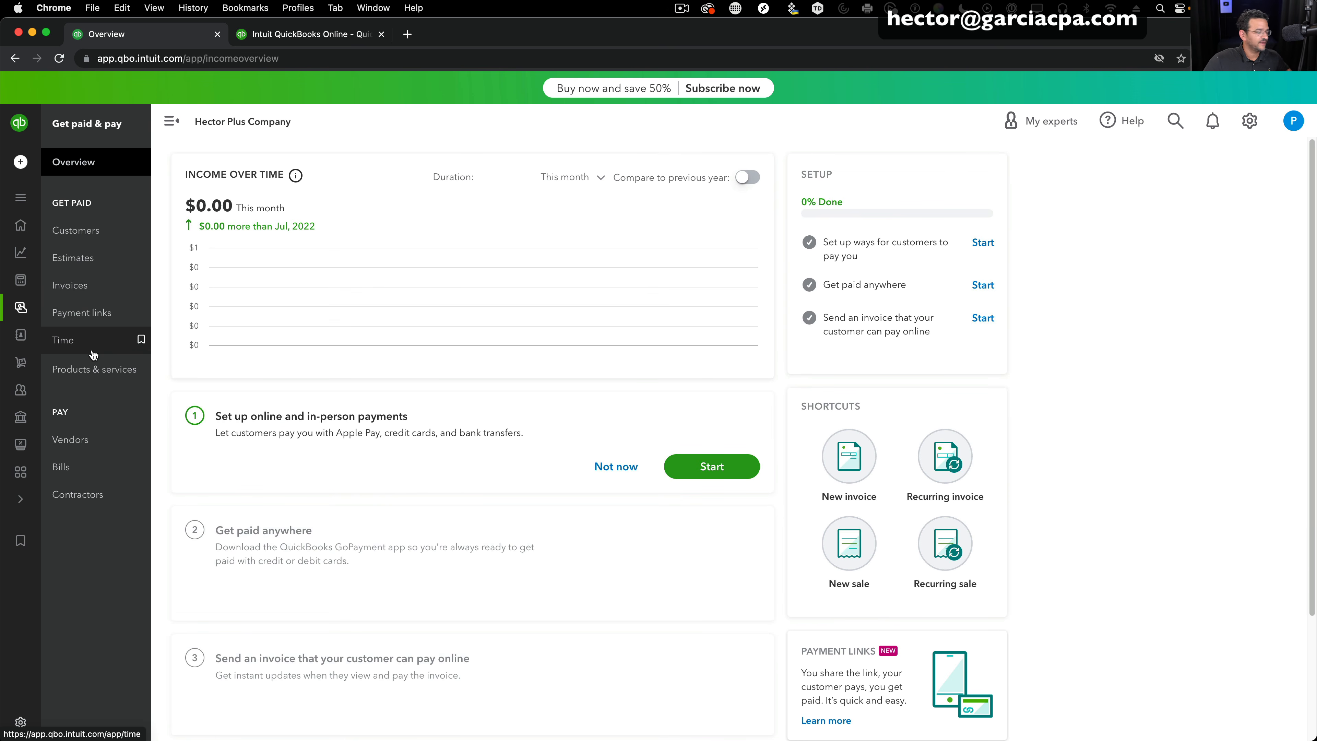
click(31, 342)
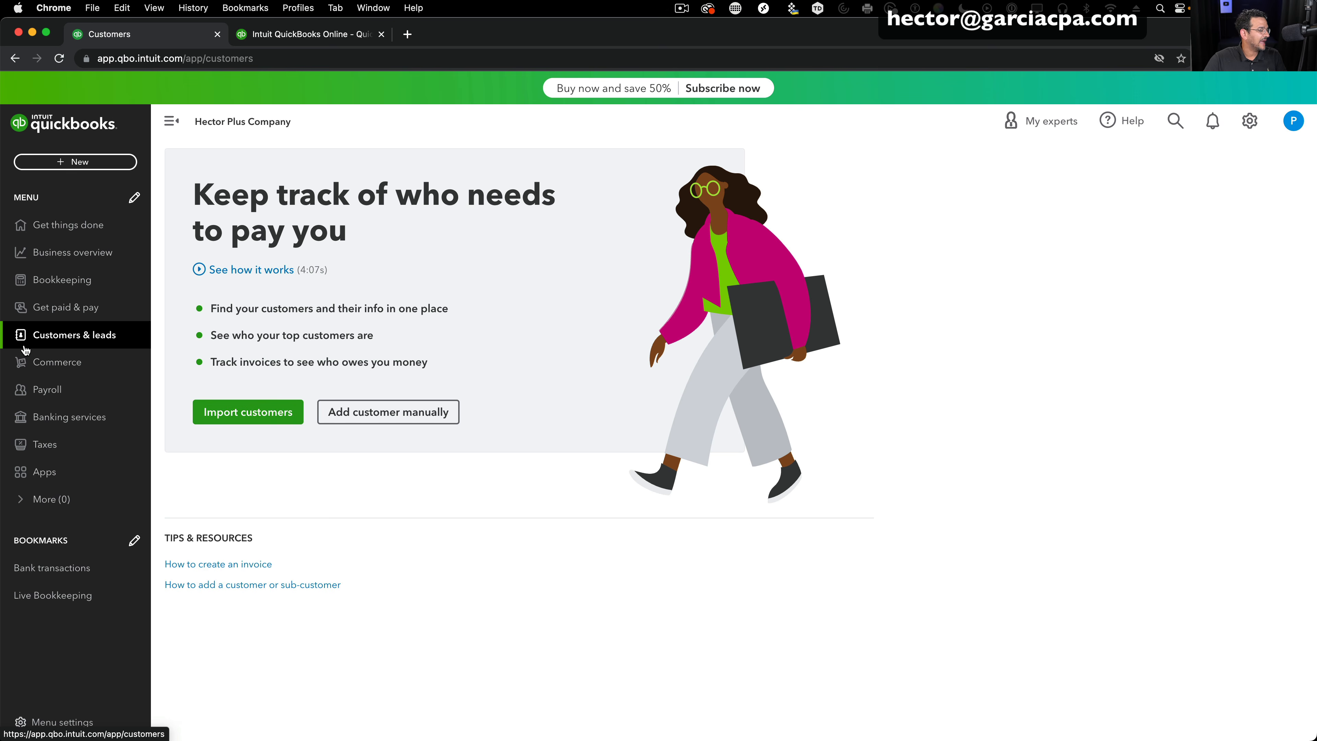
click(47, 389)
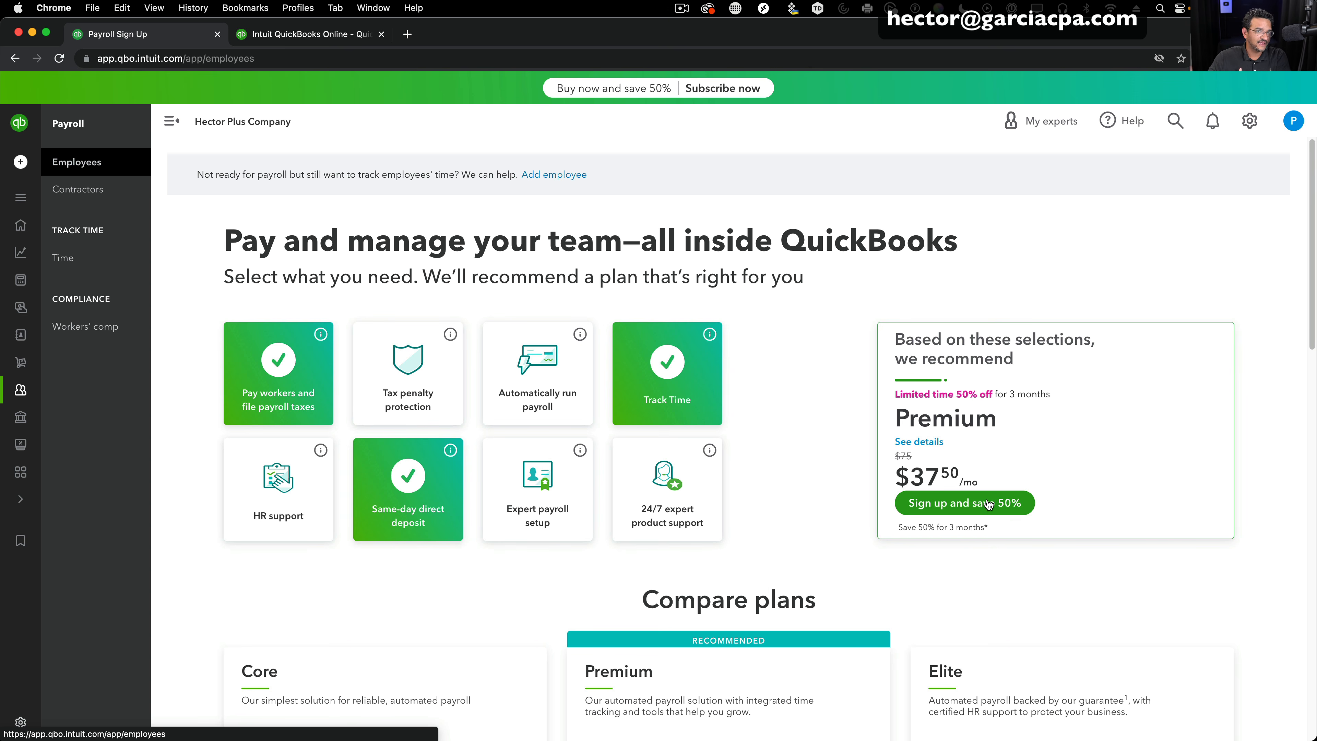
scroll(959, 415, down, 3)
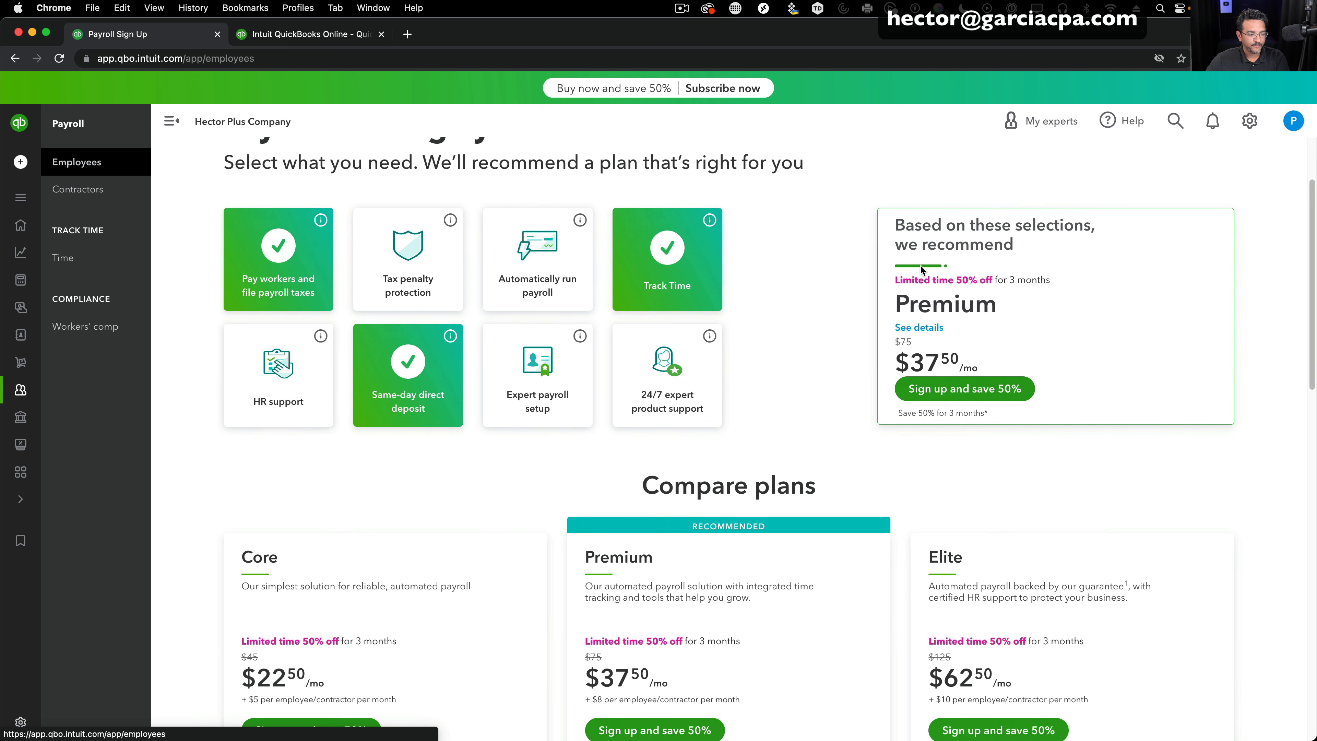
drag(921, 308, 1111, 347)
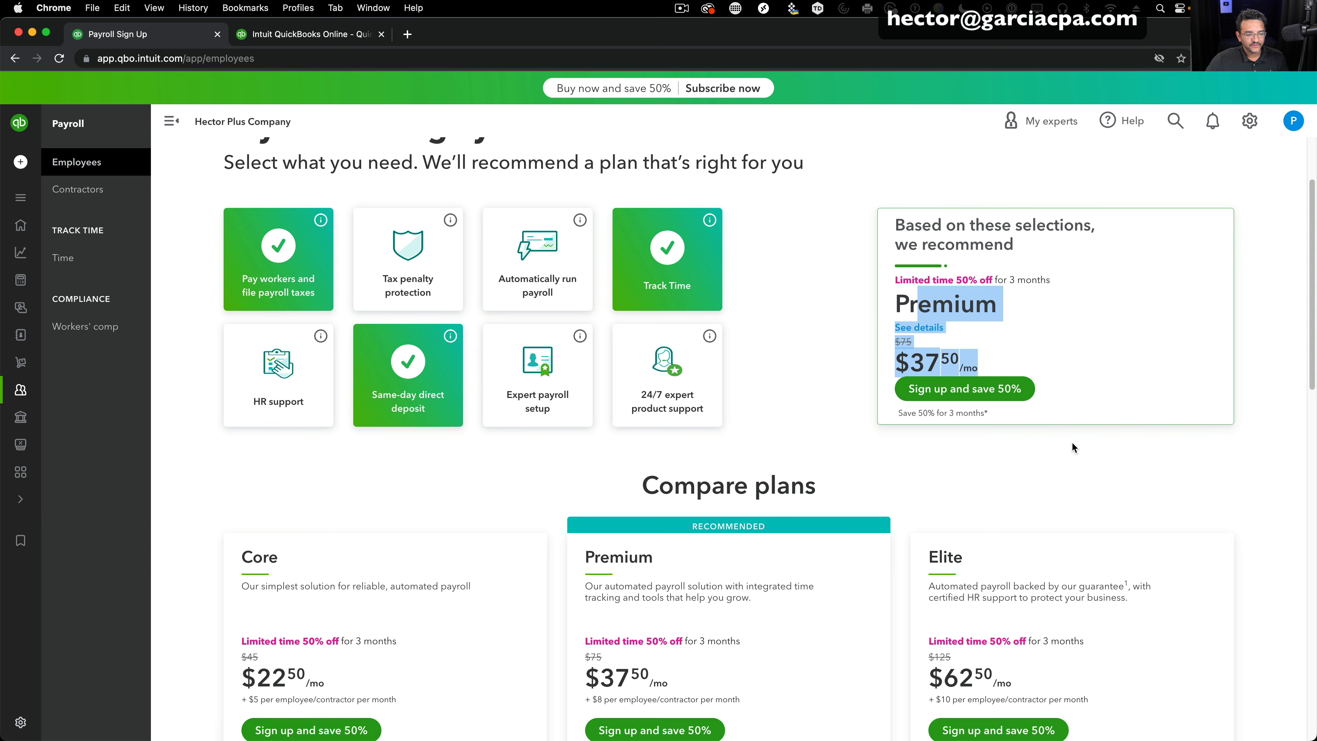
drag(955, 413, 995, 416)
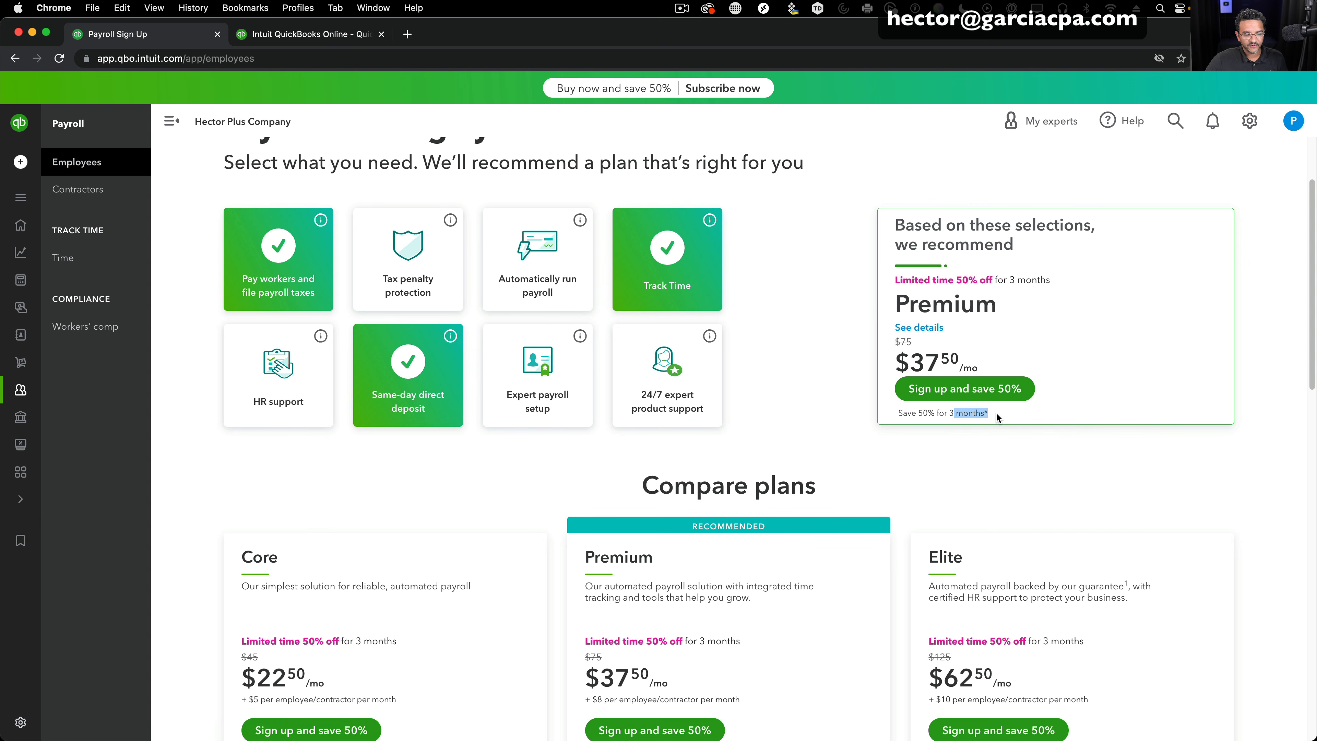
click(979, 403)
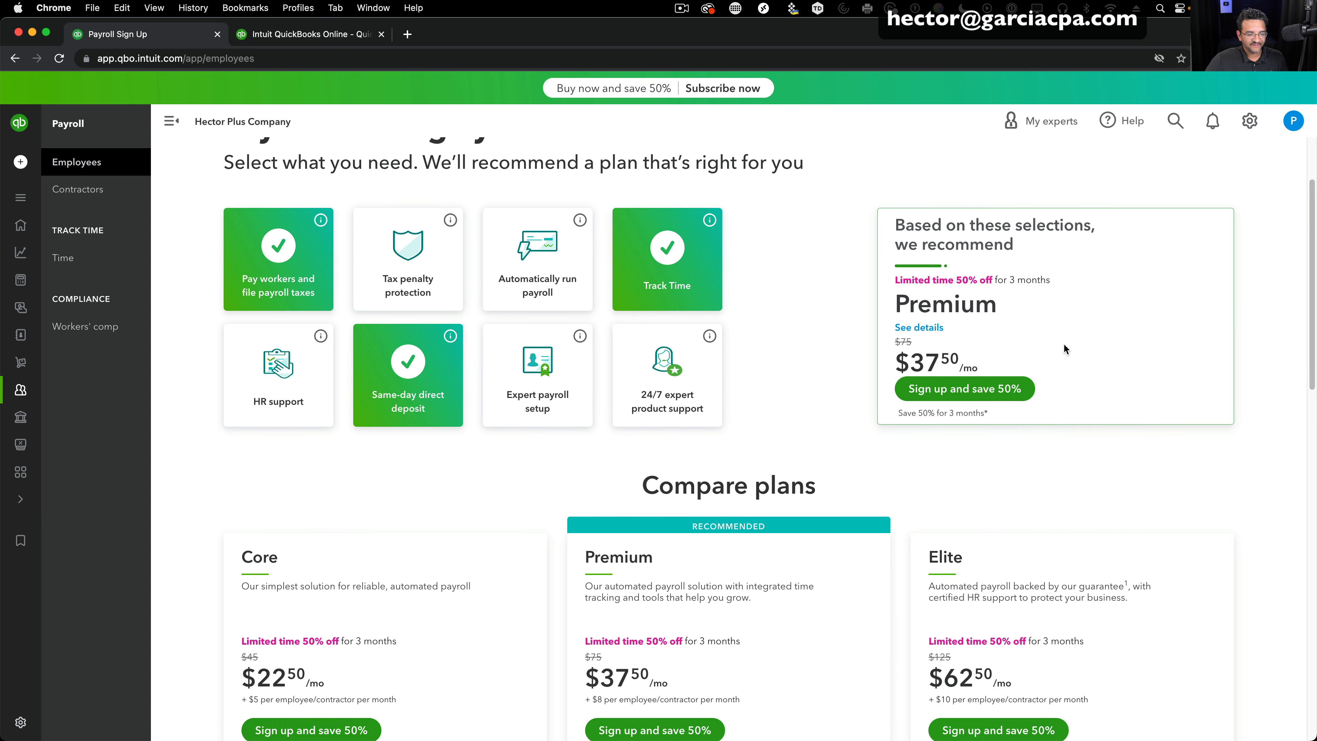
scroll(1063, 347, up, 3)
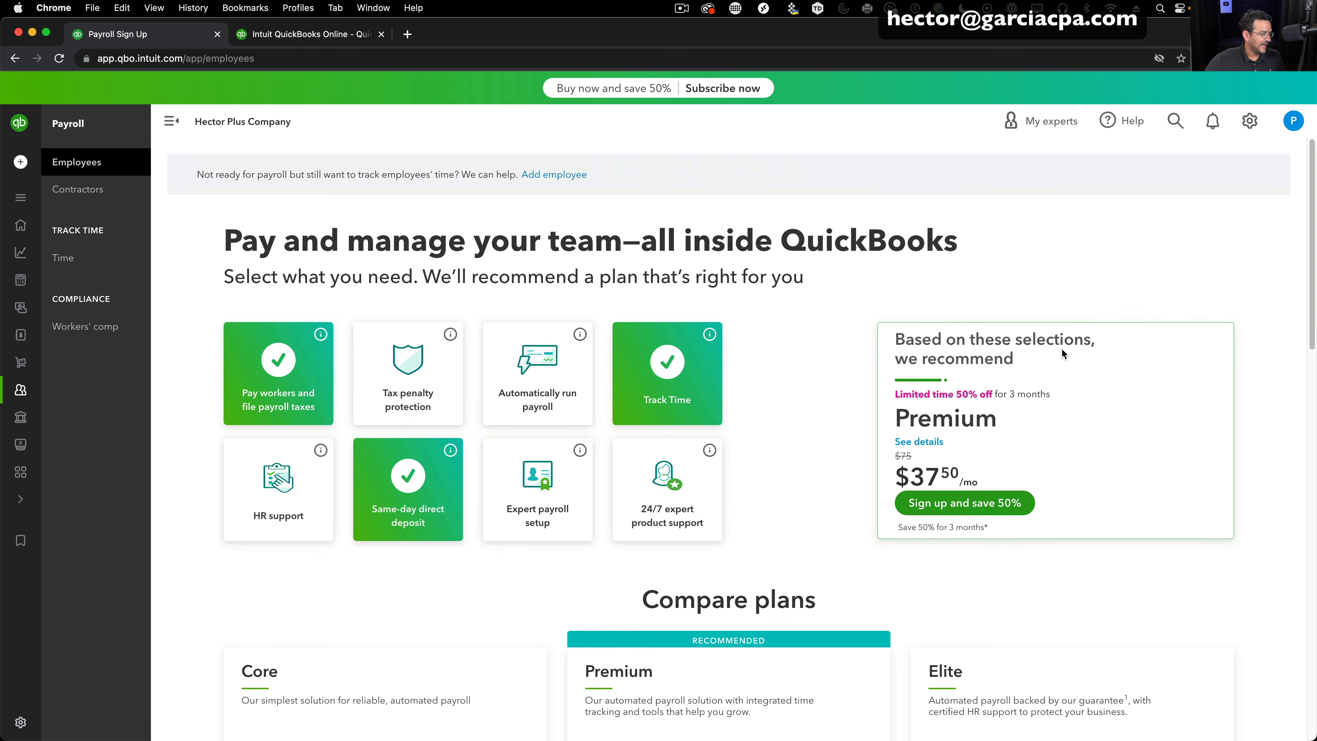
click(63, 335)
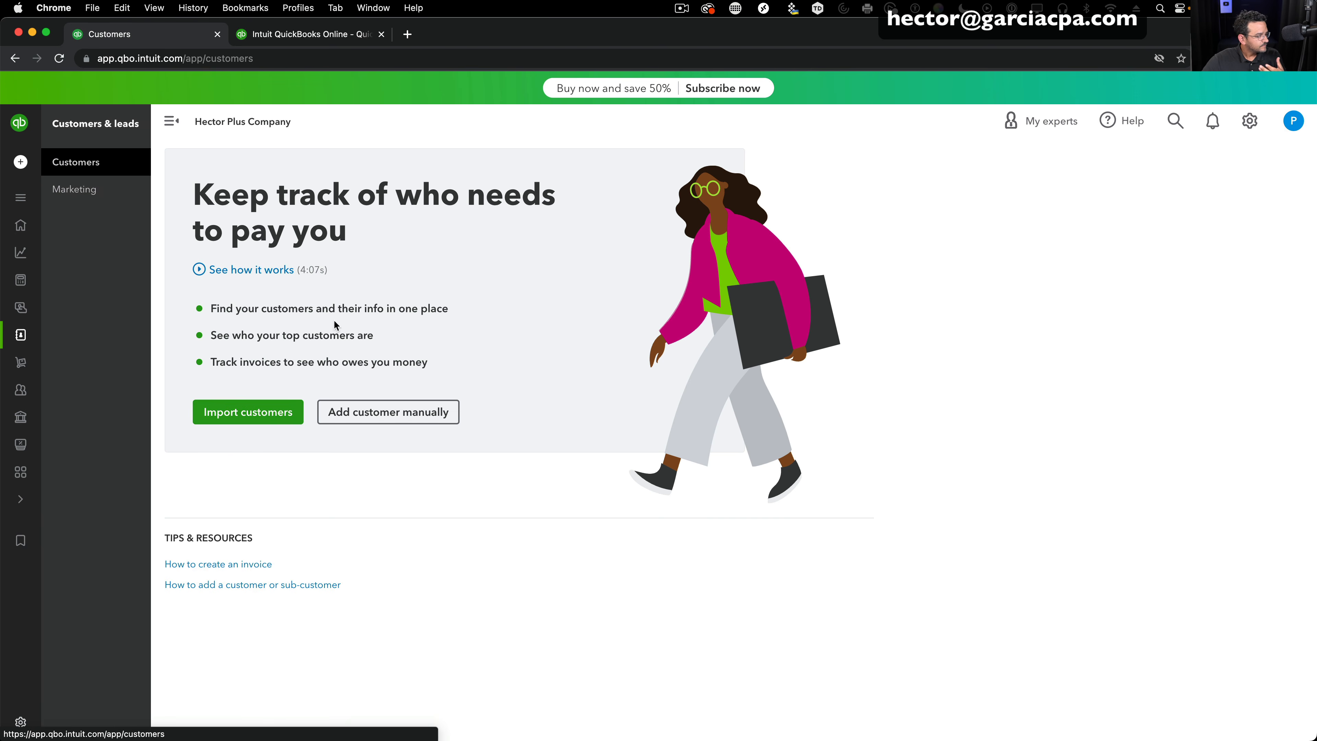
- Show the Customers & leads Marketing page offering a free Mailchimp connection
click(119, 200)
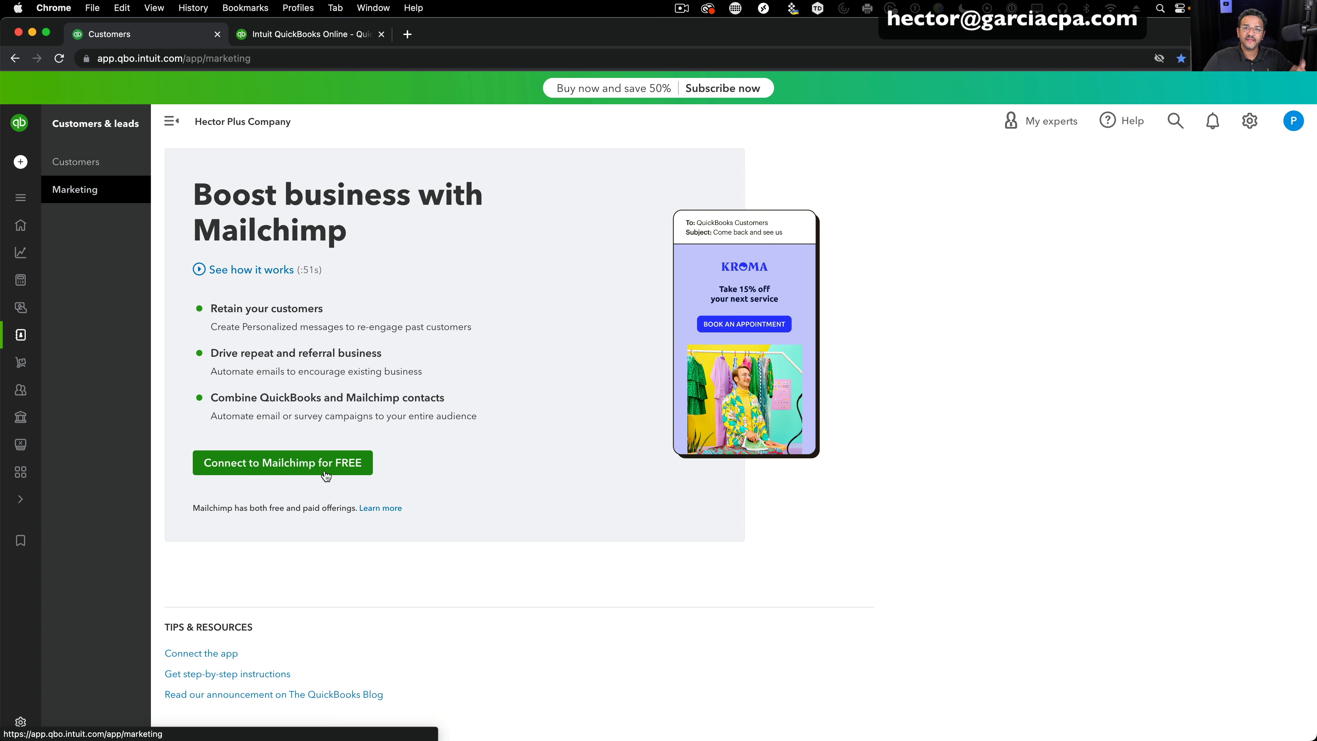
- Go to Banking services and view the Capital funding page offering up to $200,000
mouse_move(23, 395)
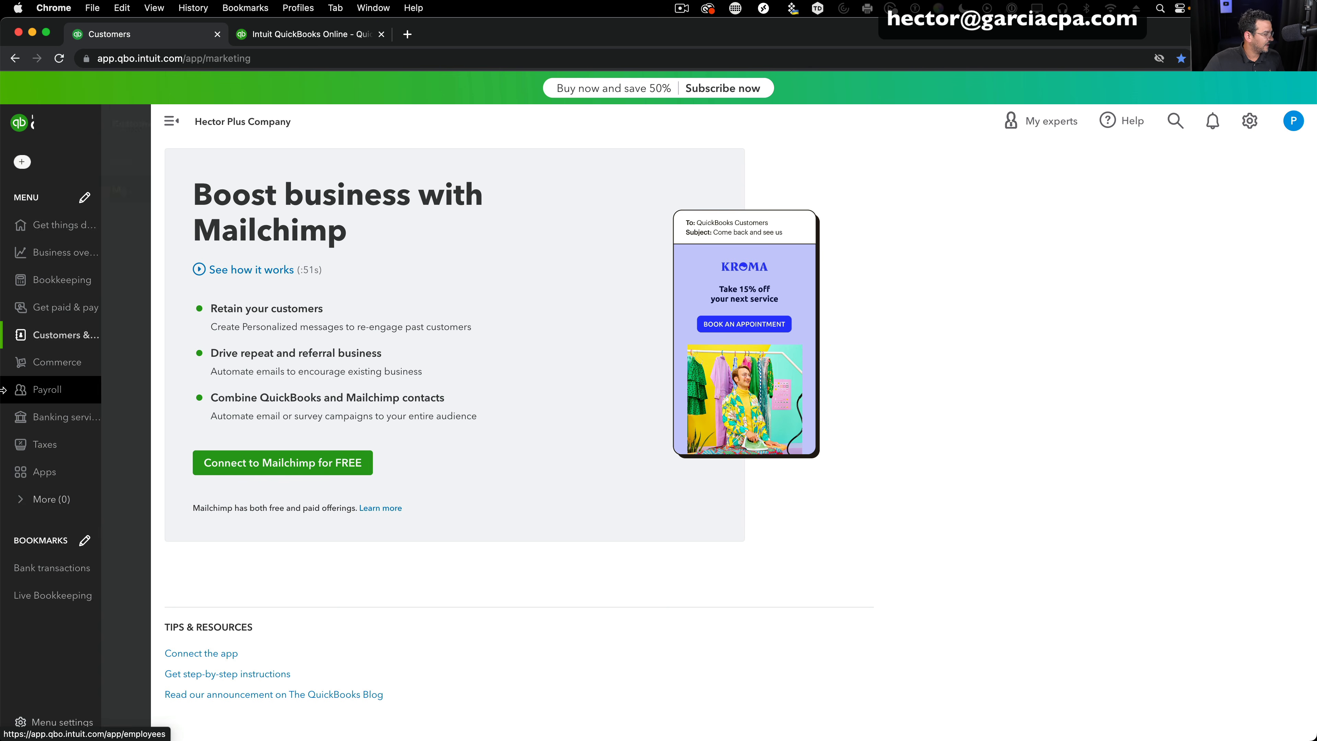
click(52, 422)
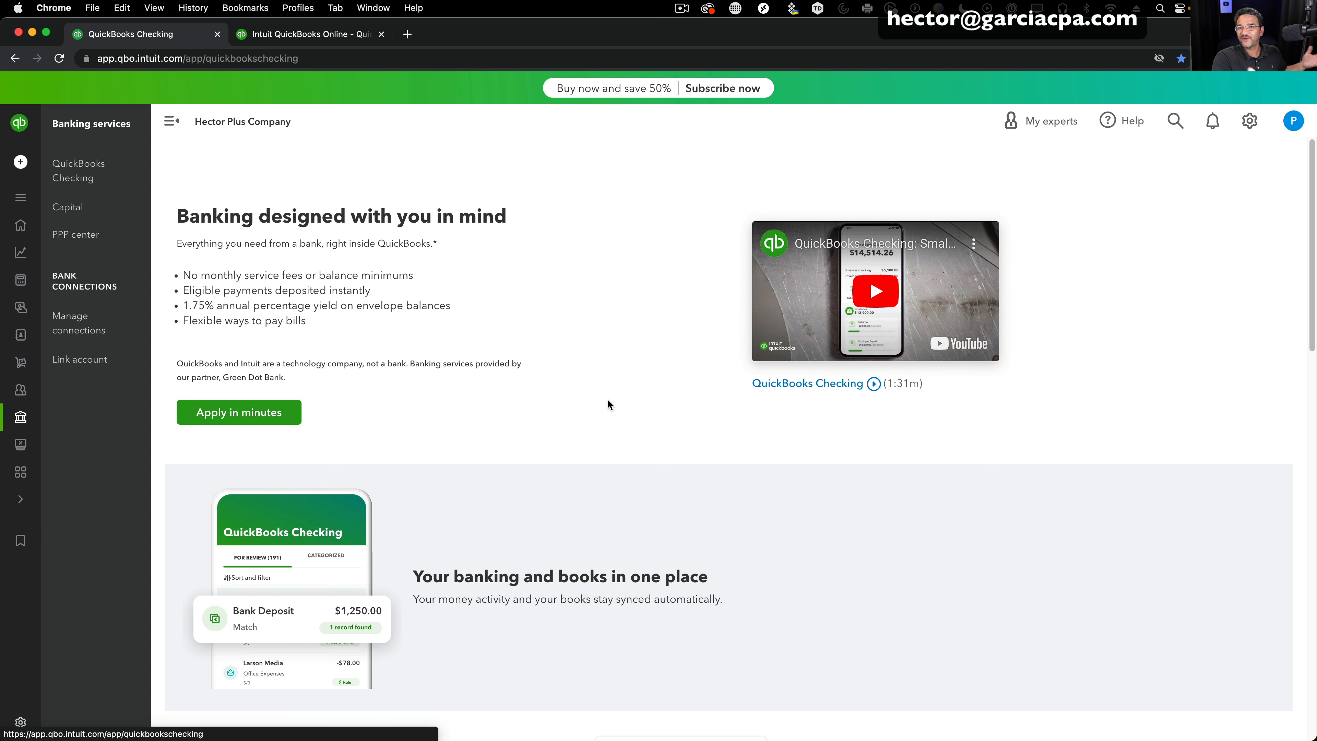
click(80, 208)
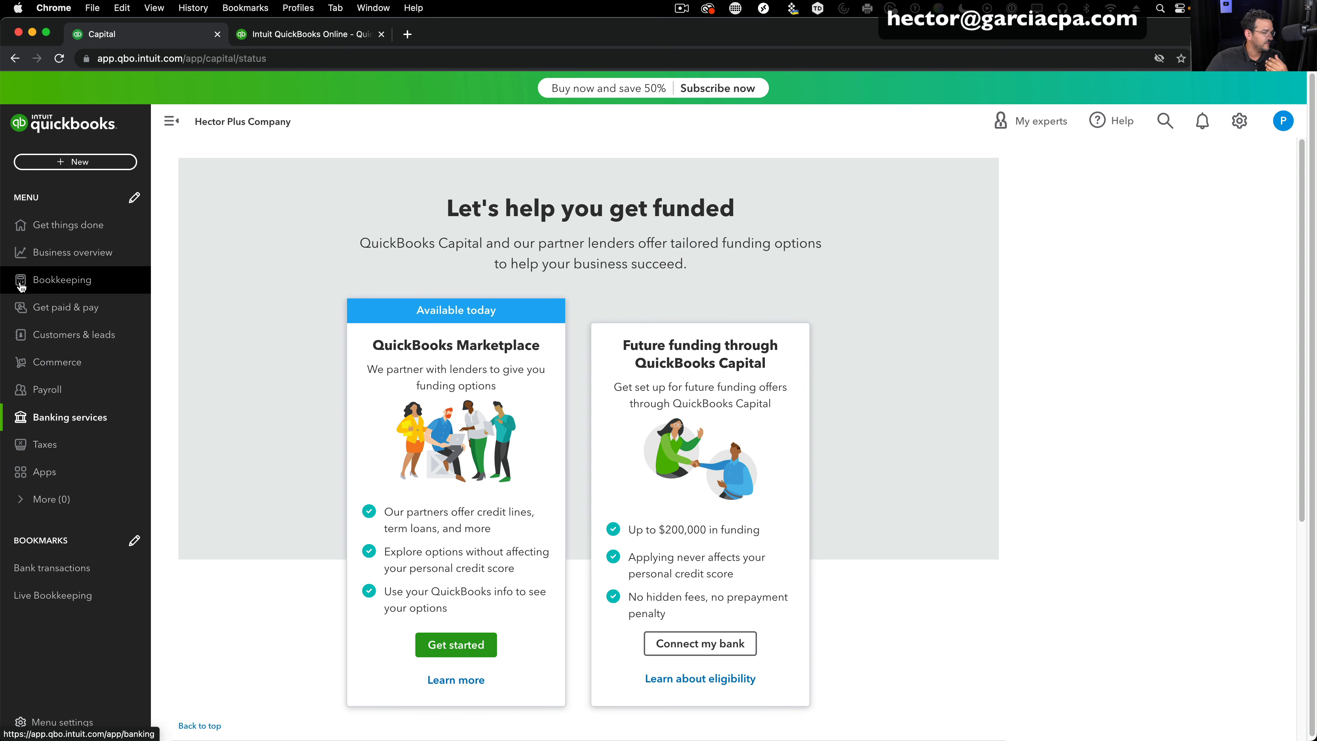
- Start a new invoice from the Get paid & pay Invoices page
click(32, 306)
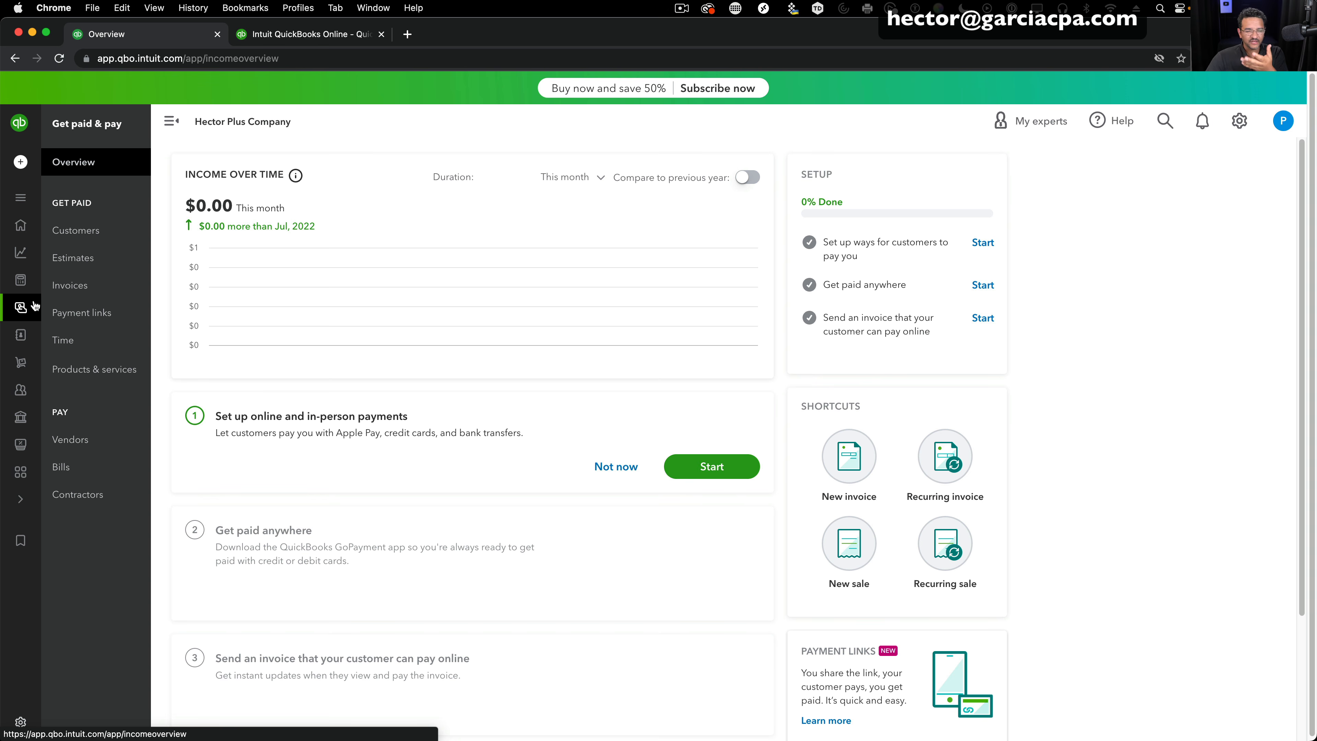
mouse_move(20, 284)
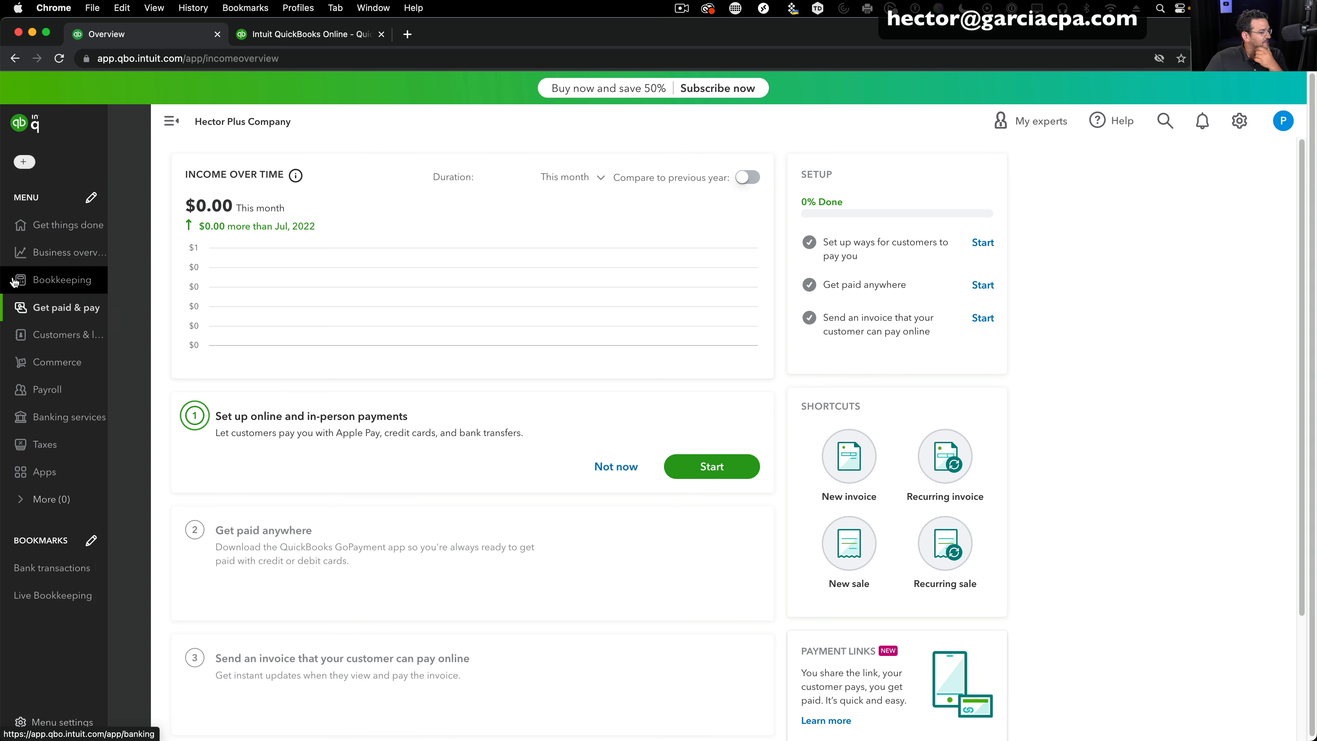
click(57, 312)
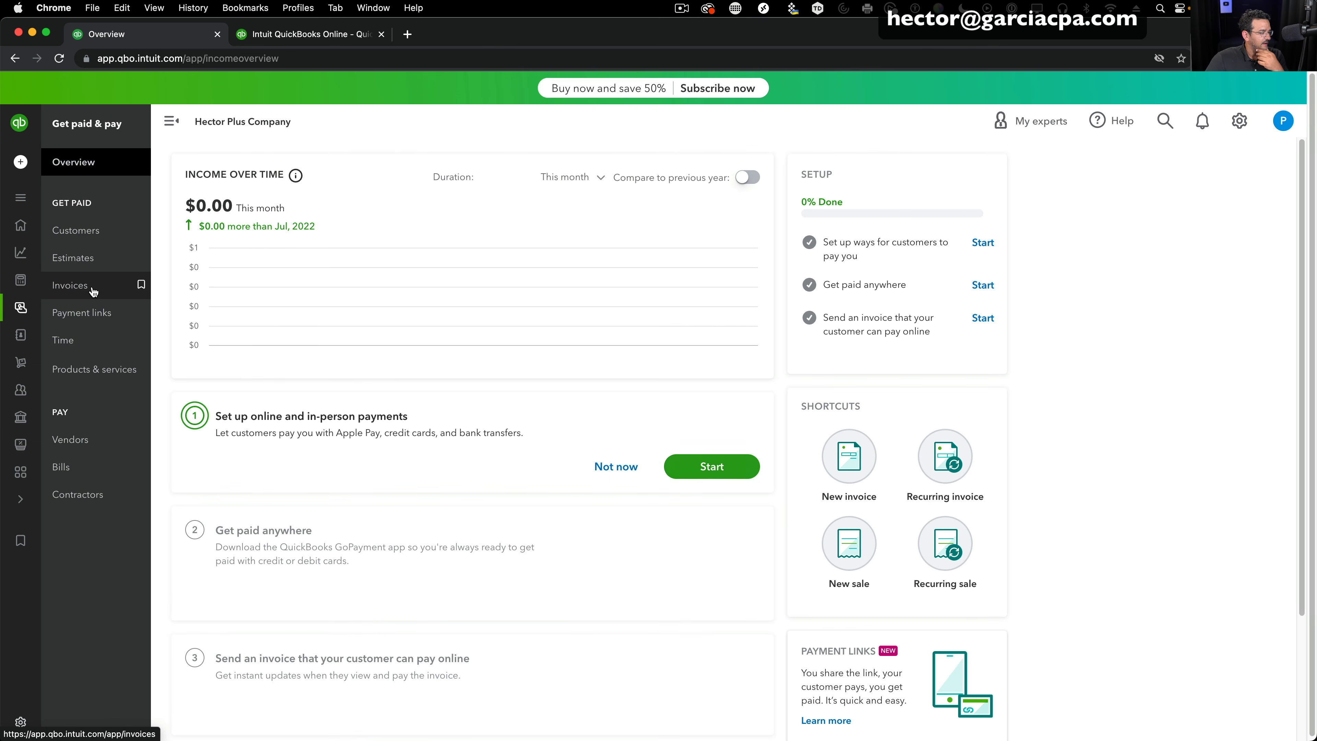
click(70, 286)
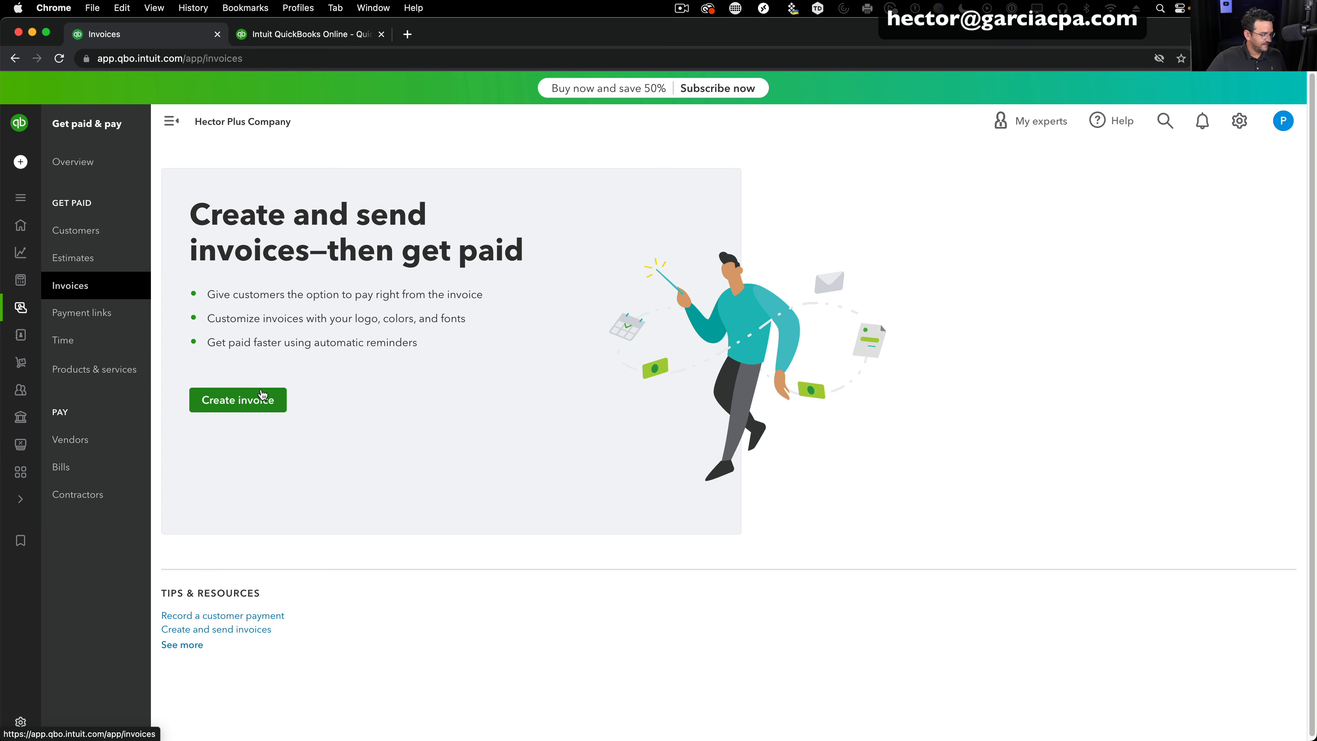
click(258, 402)
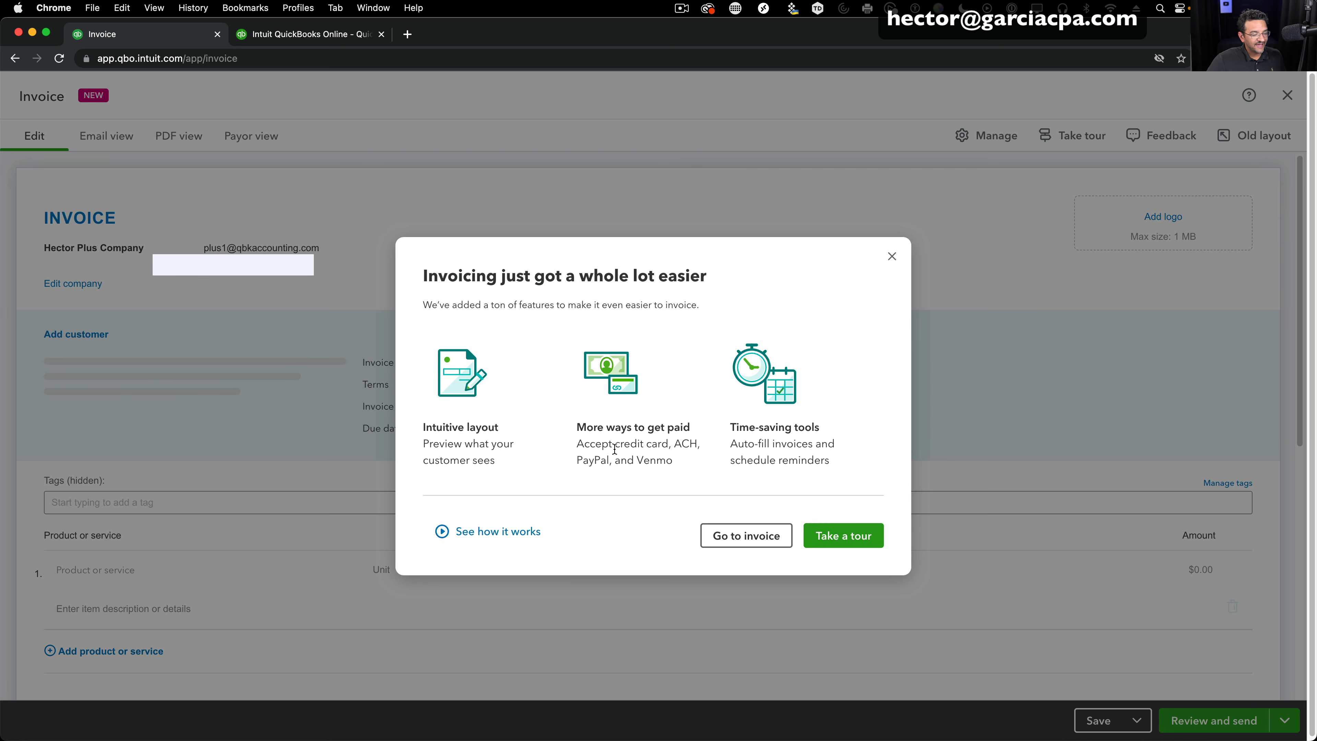
- Preview the 'See how it works' video, then dismiss the invoicing welcome dialog
click(499, 532)
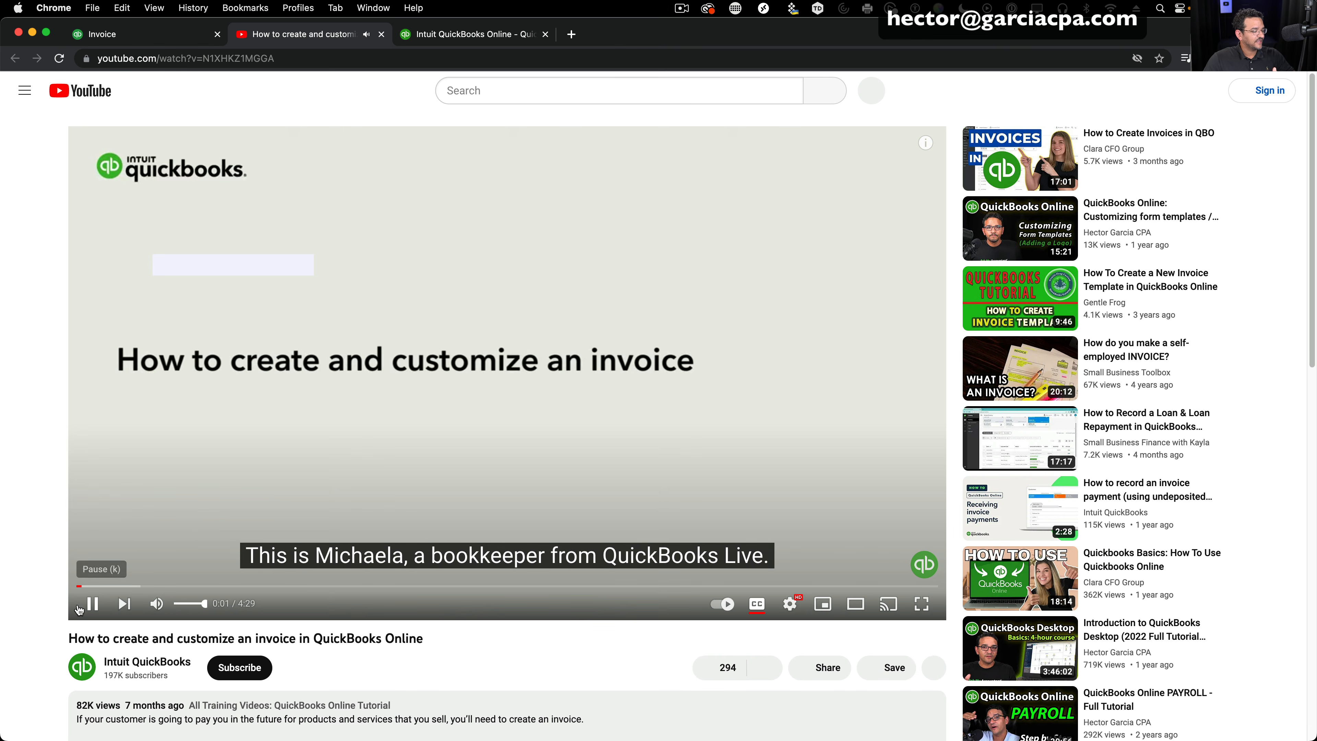
click(147, 38)
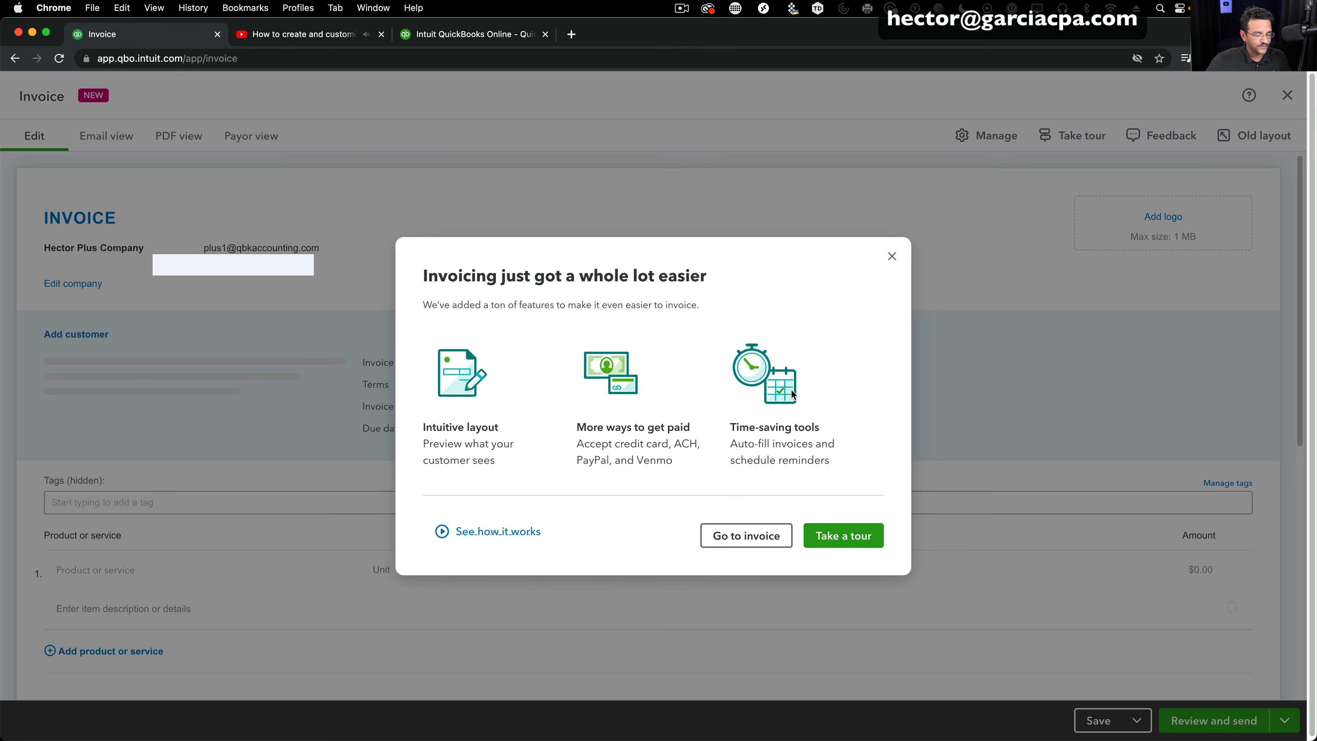
click(891, 256)
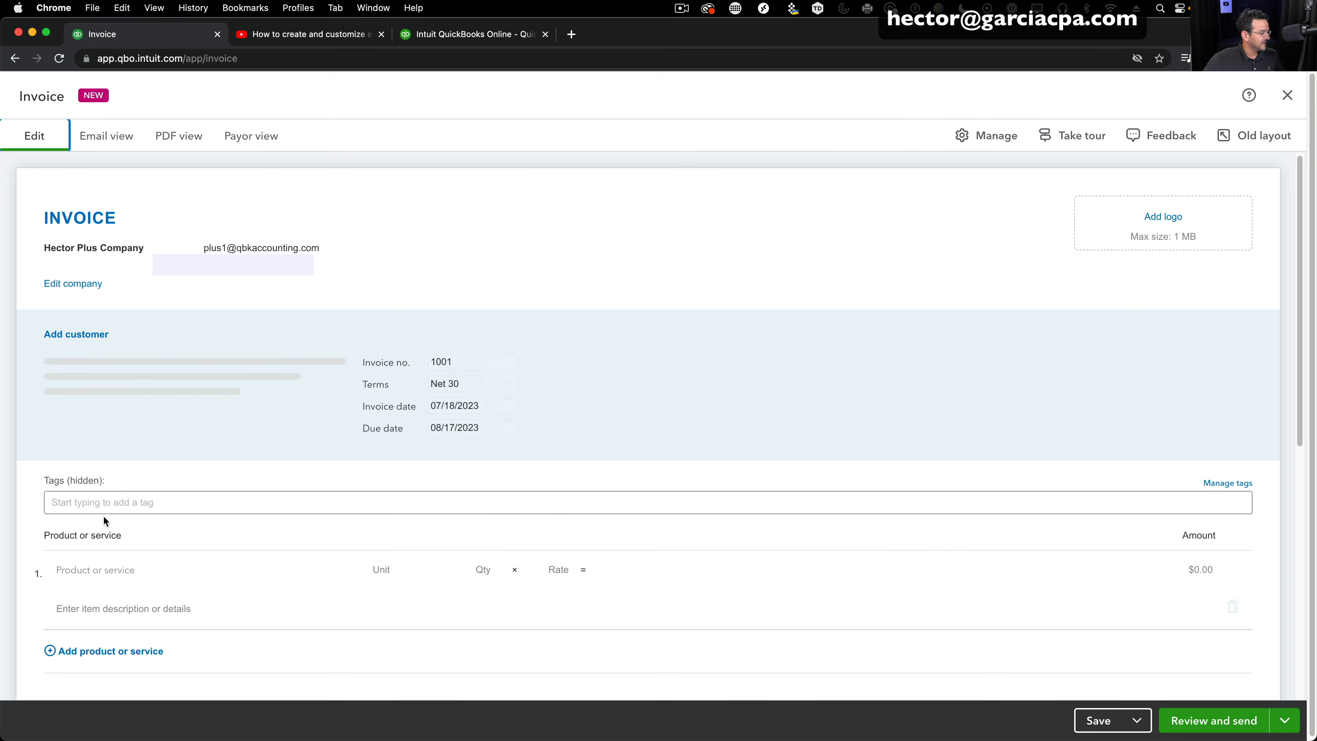
- Create a new customer with first and last name and save them onto the invoice
click(98, 336)
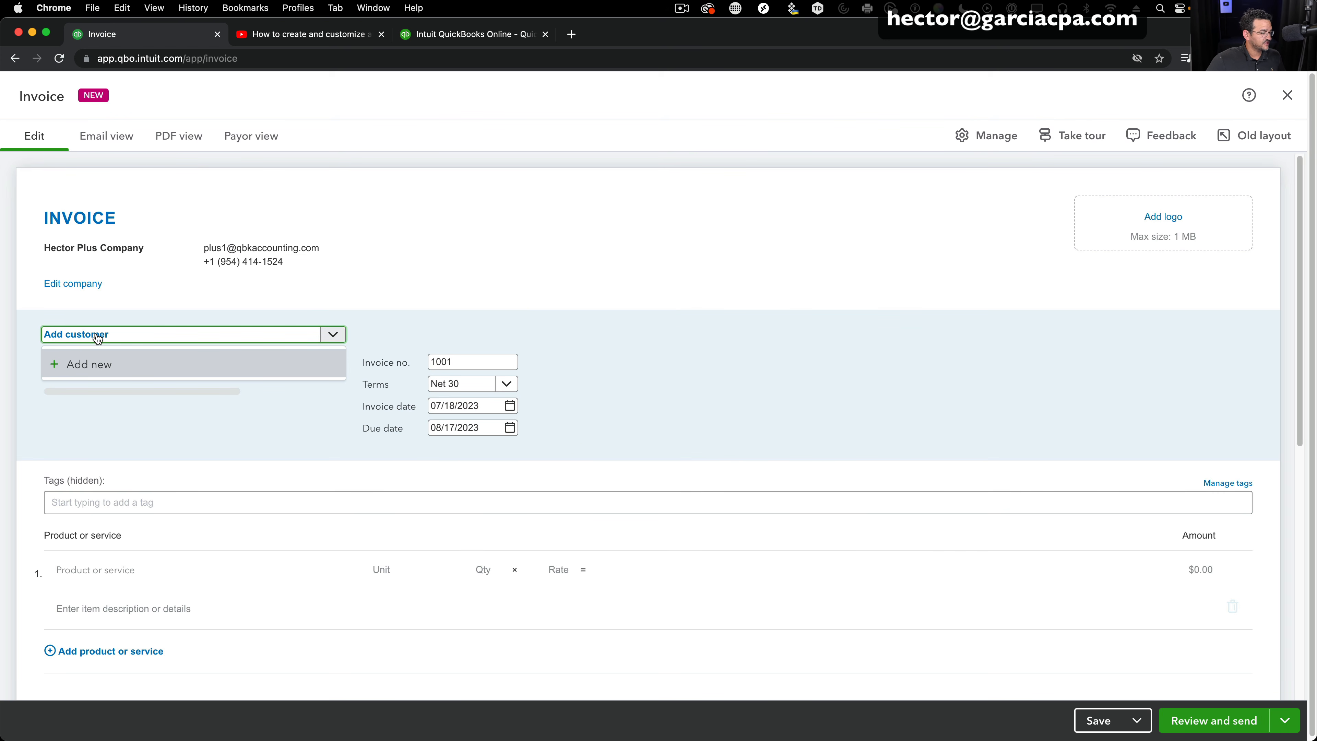
click(103, 363)
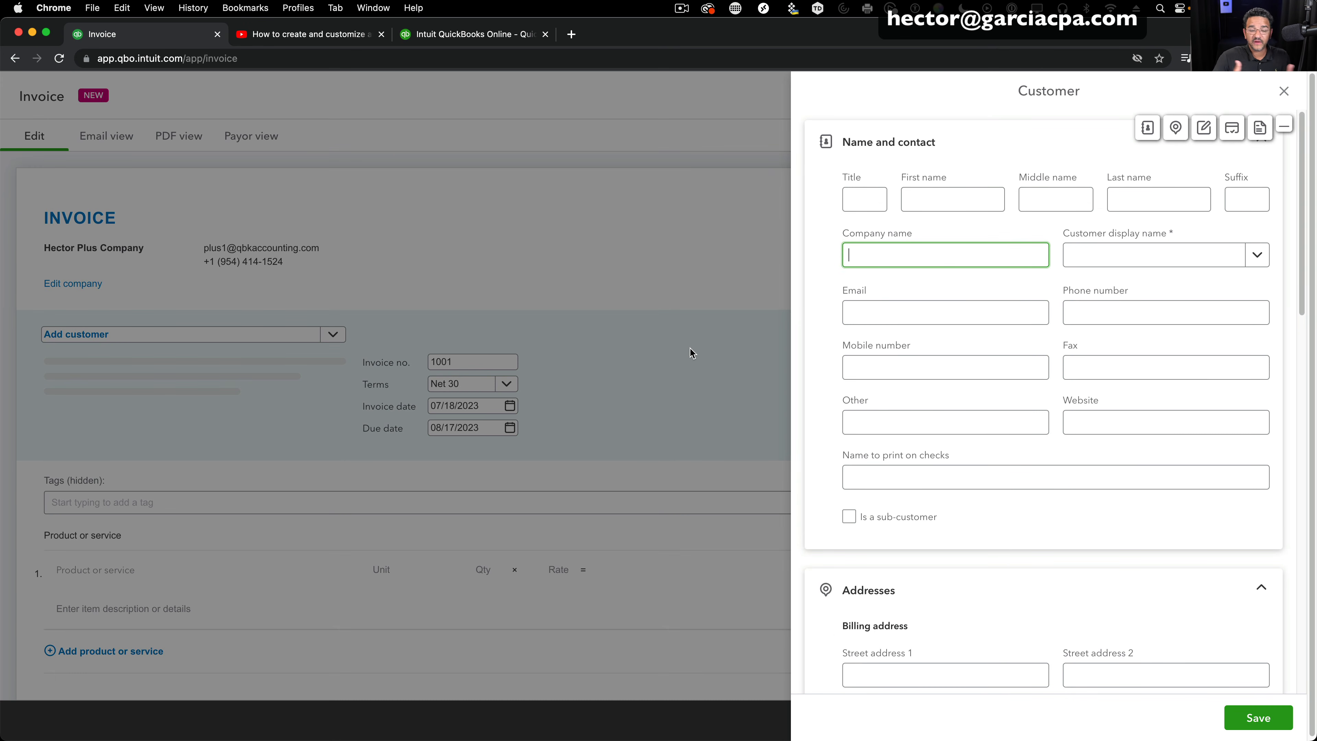
click(940, 190)
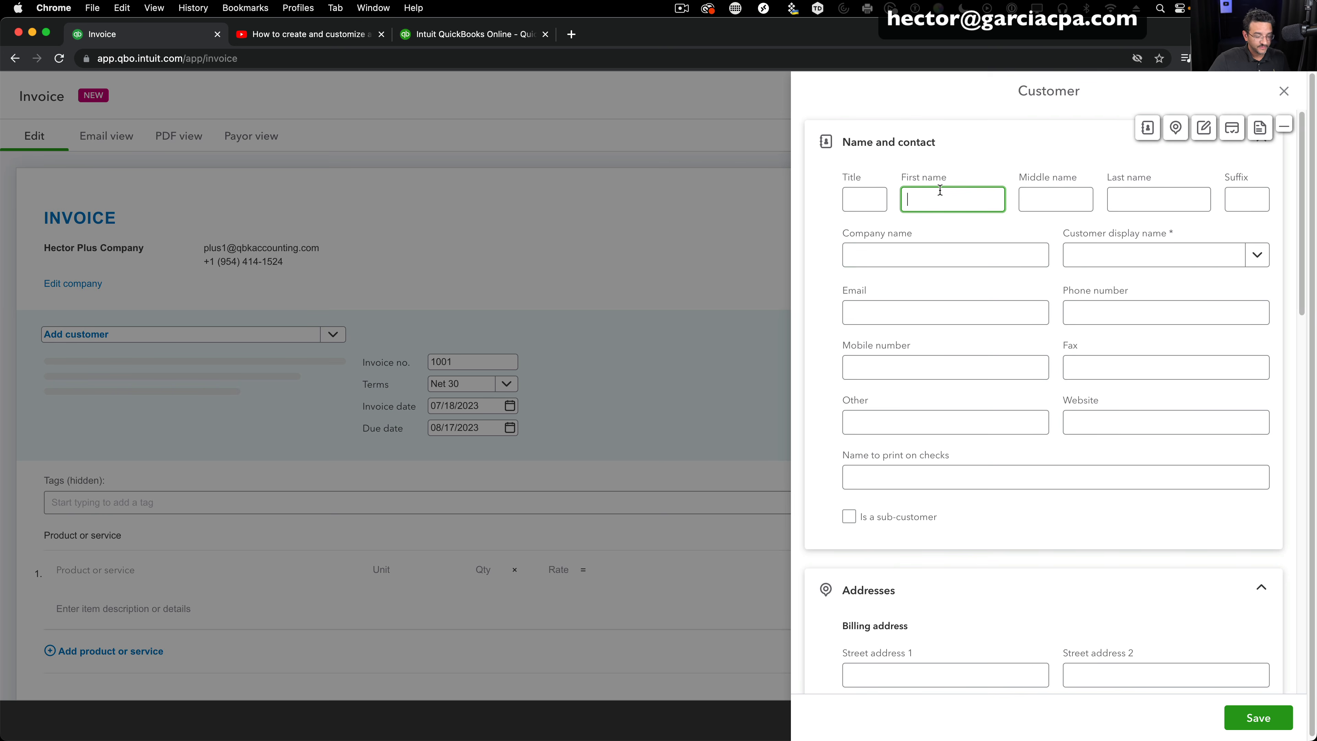
key(Tab)
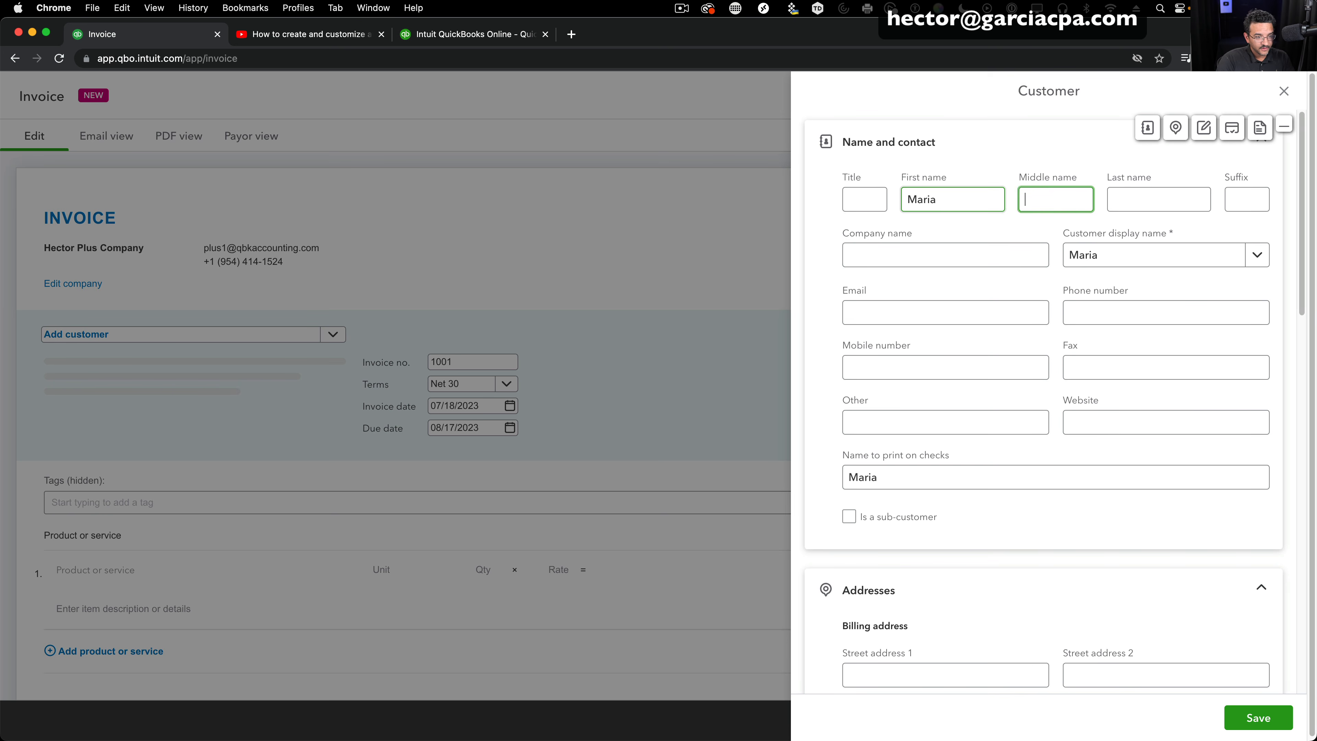
key(Tab)
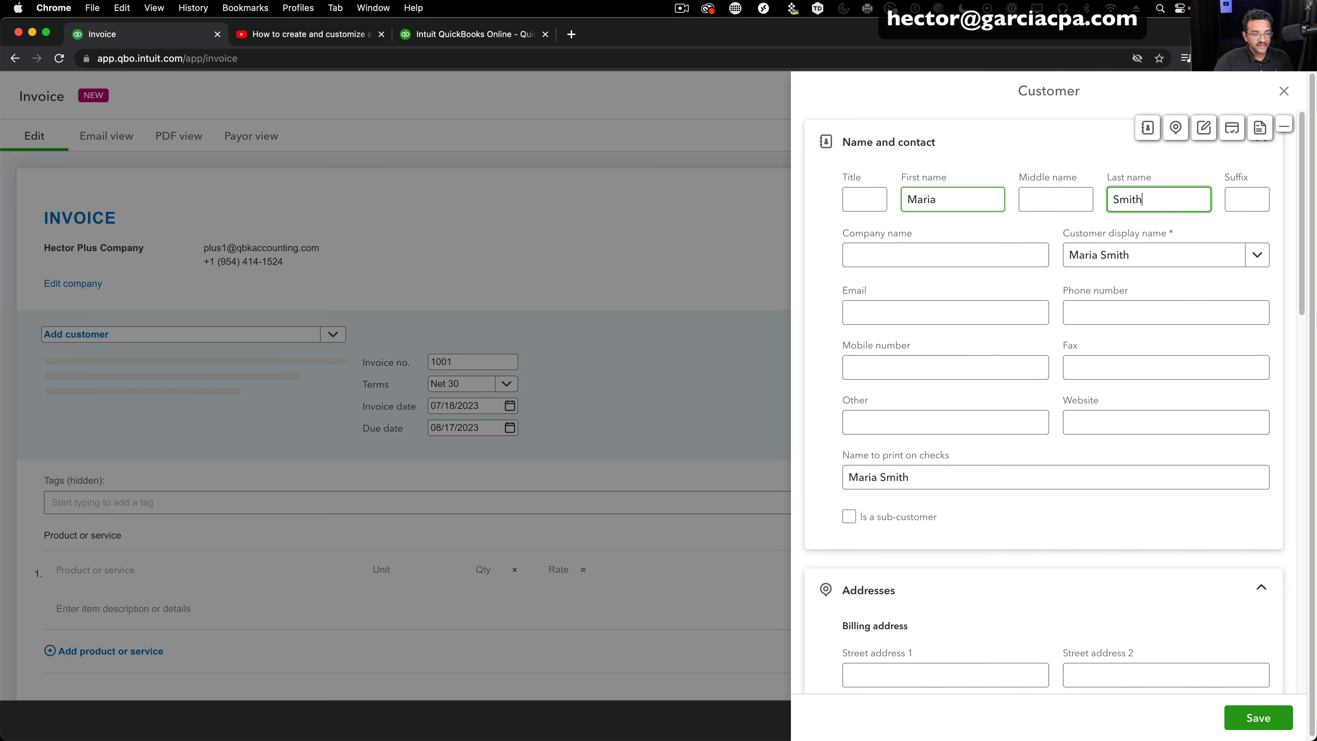
scroll(1095, 487, down, 5)
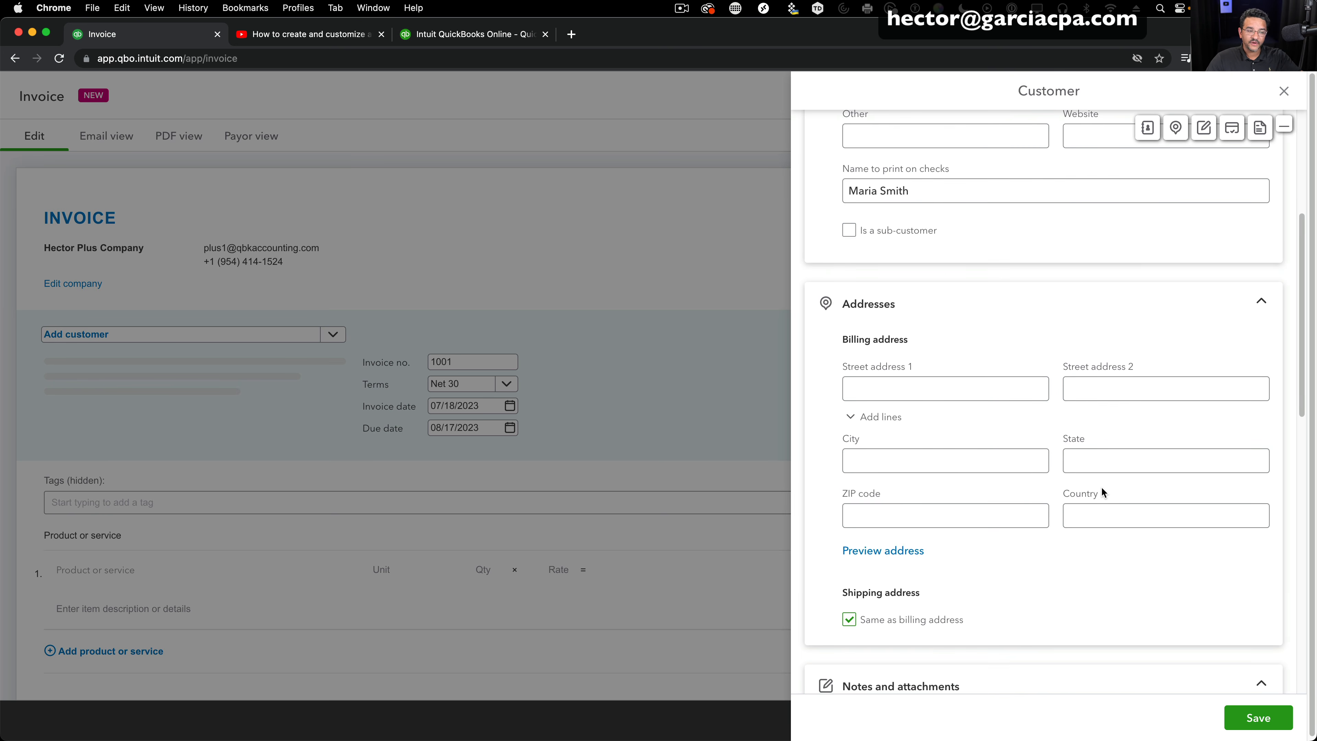
scroll(1101, 488, down, 5)
click(1102, 488)
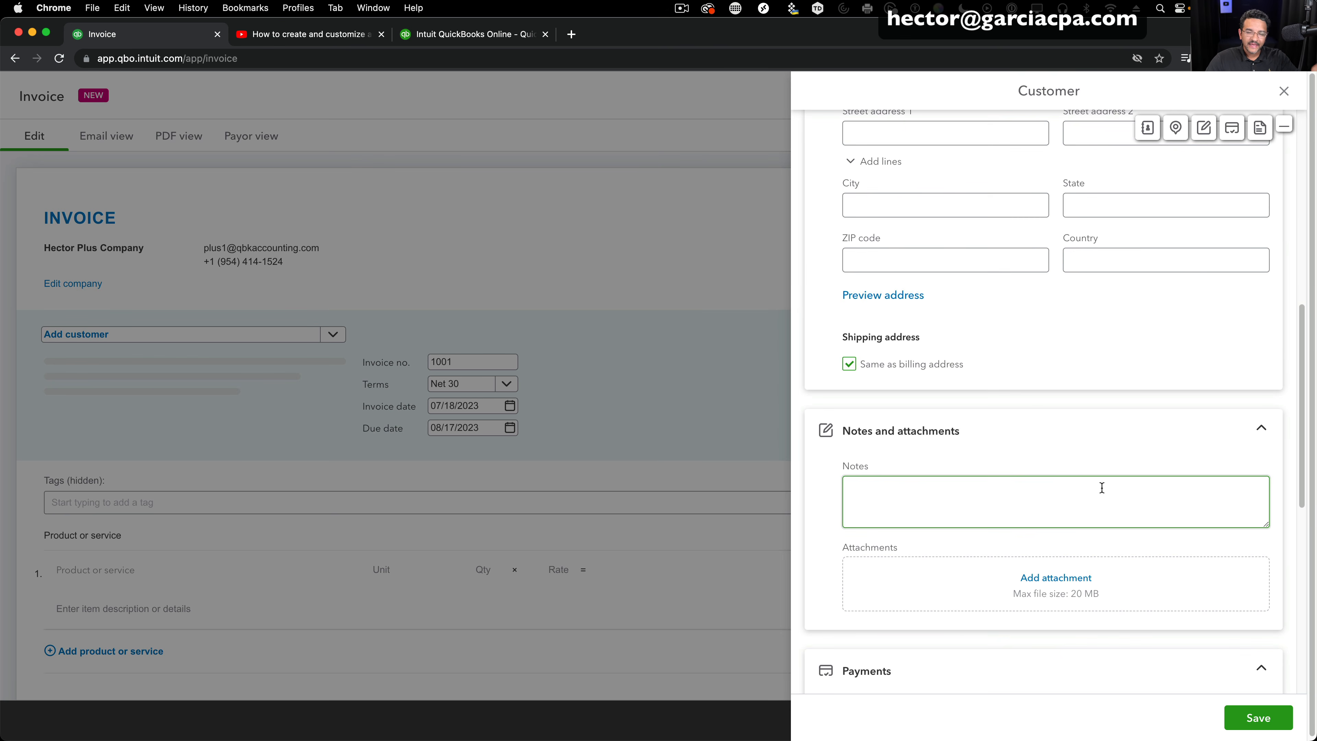
scroll(1101, 488, down, 10)
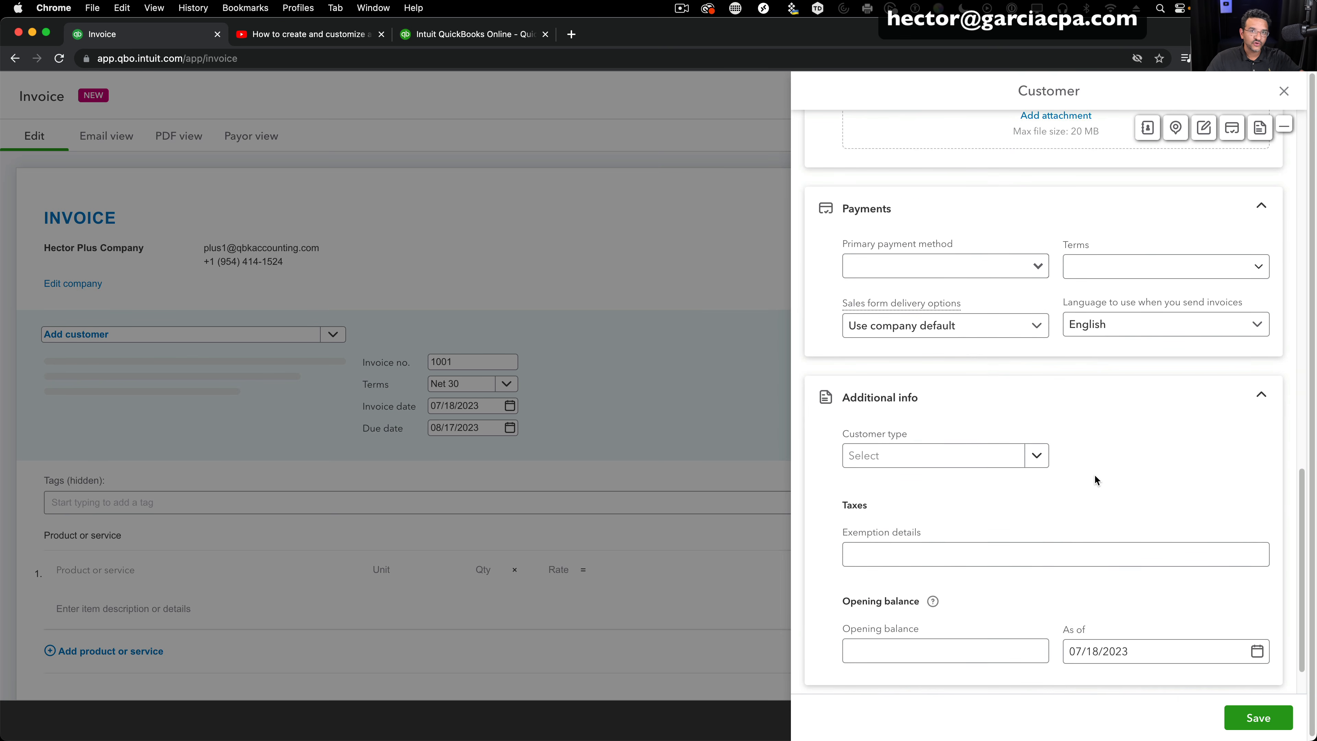
click(1203, 559)
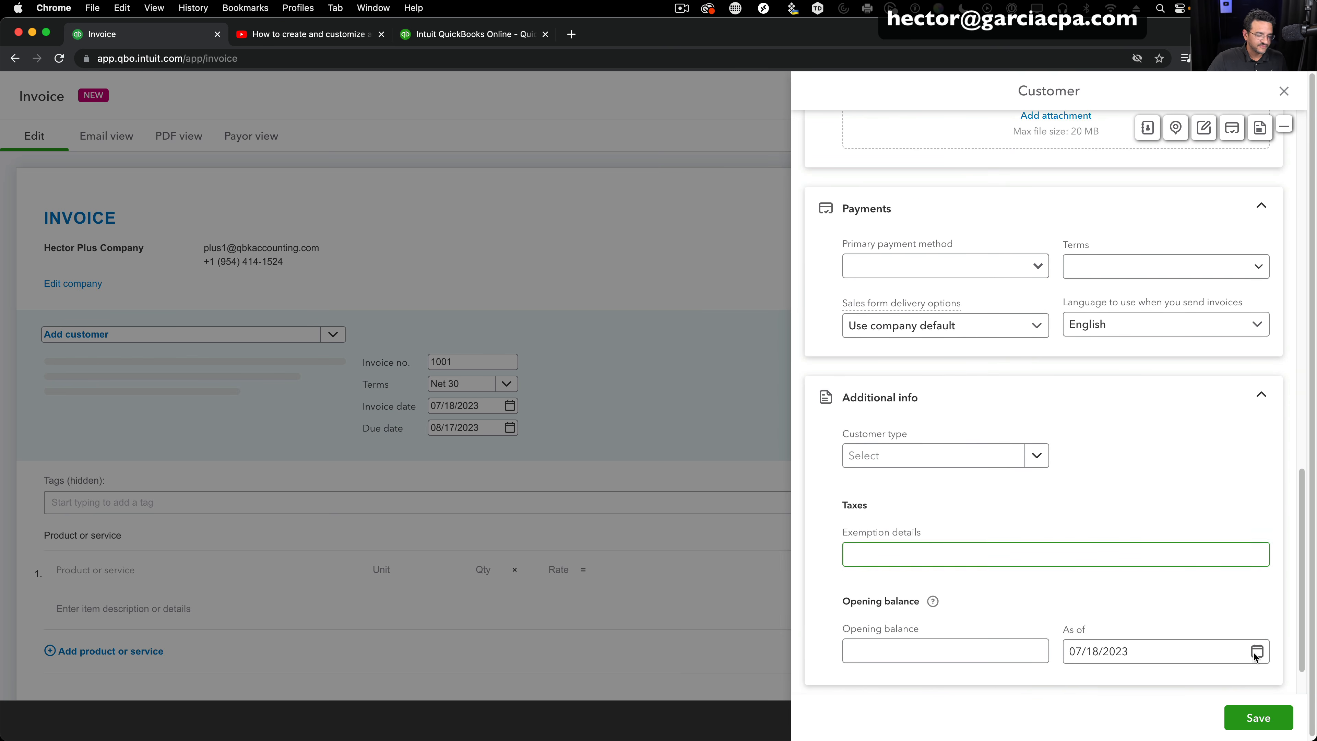
click(1258, 717)
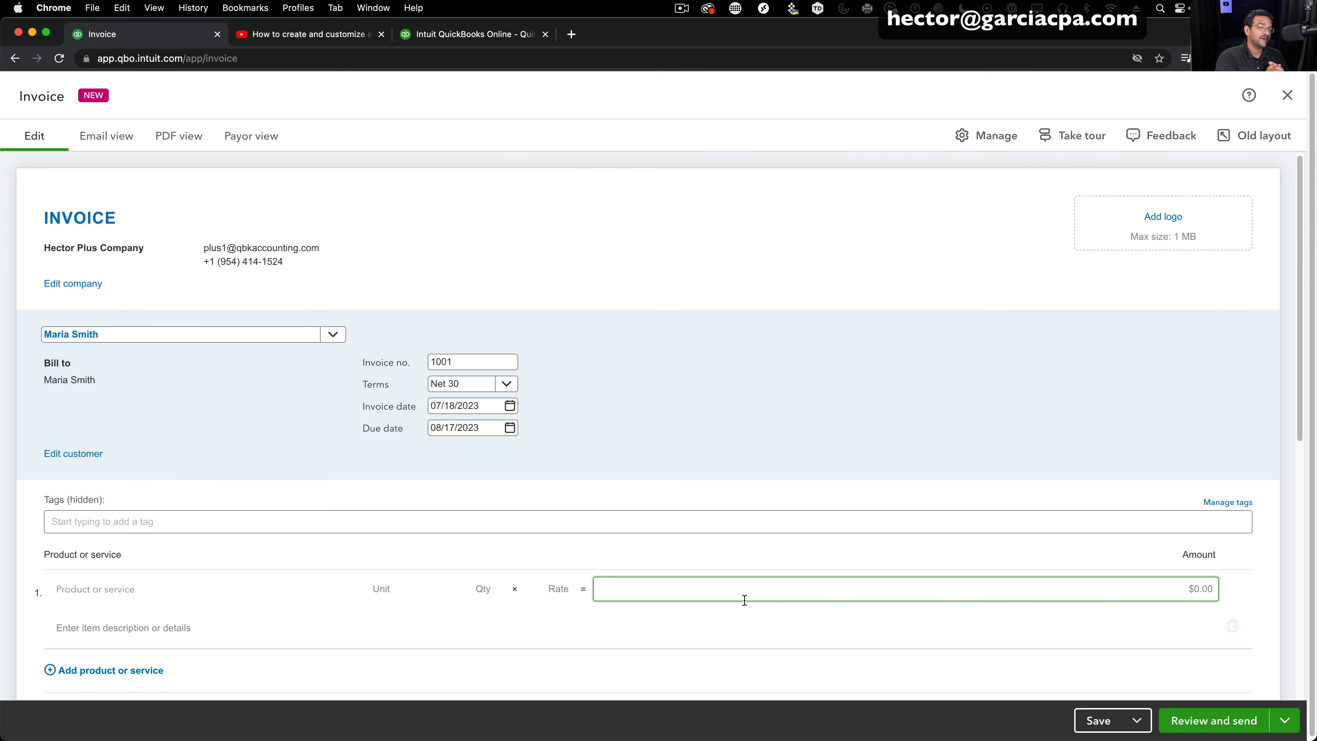
- Keep the invoice date at 07/18/2023 and check the due date calendar
click(327, 497)
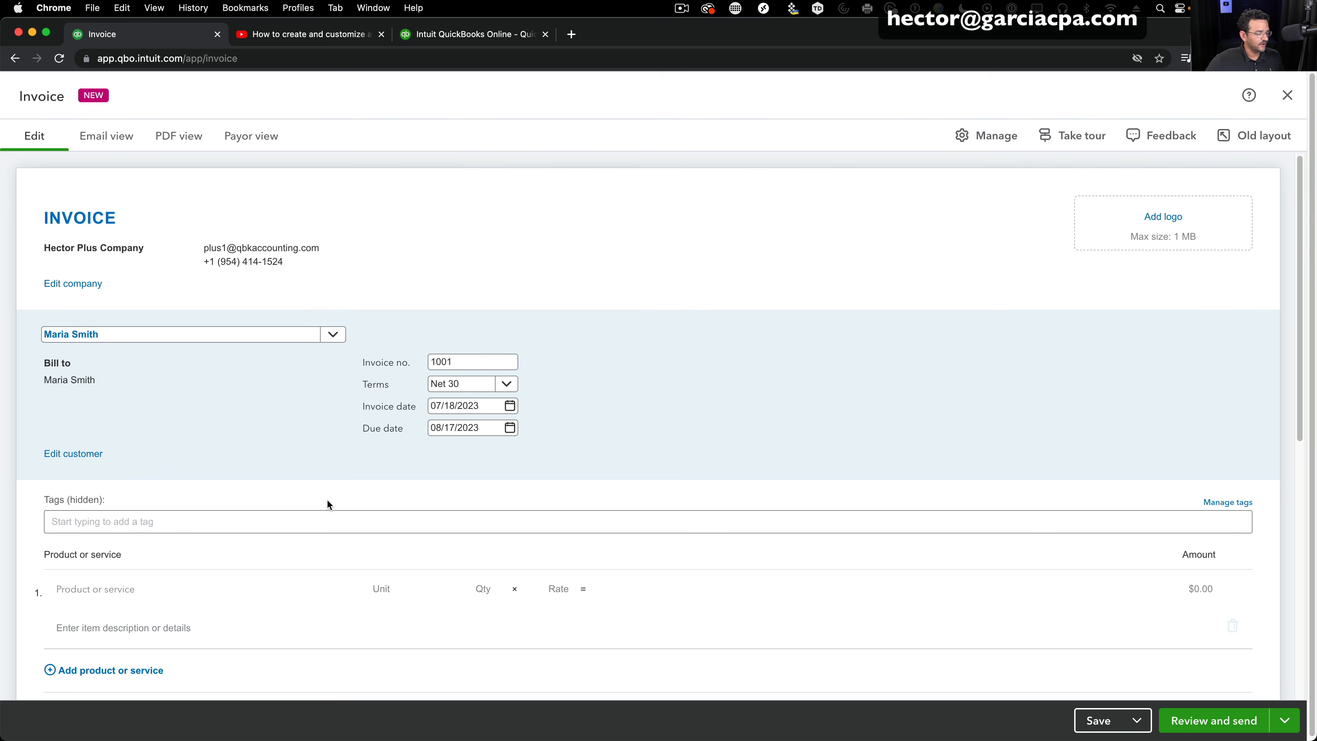
click(510, 405)
click(493, 551)
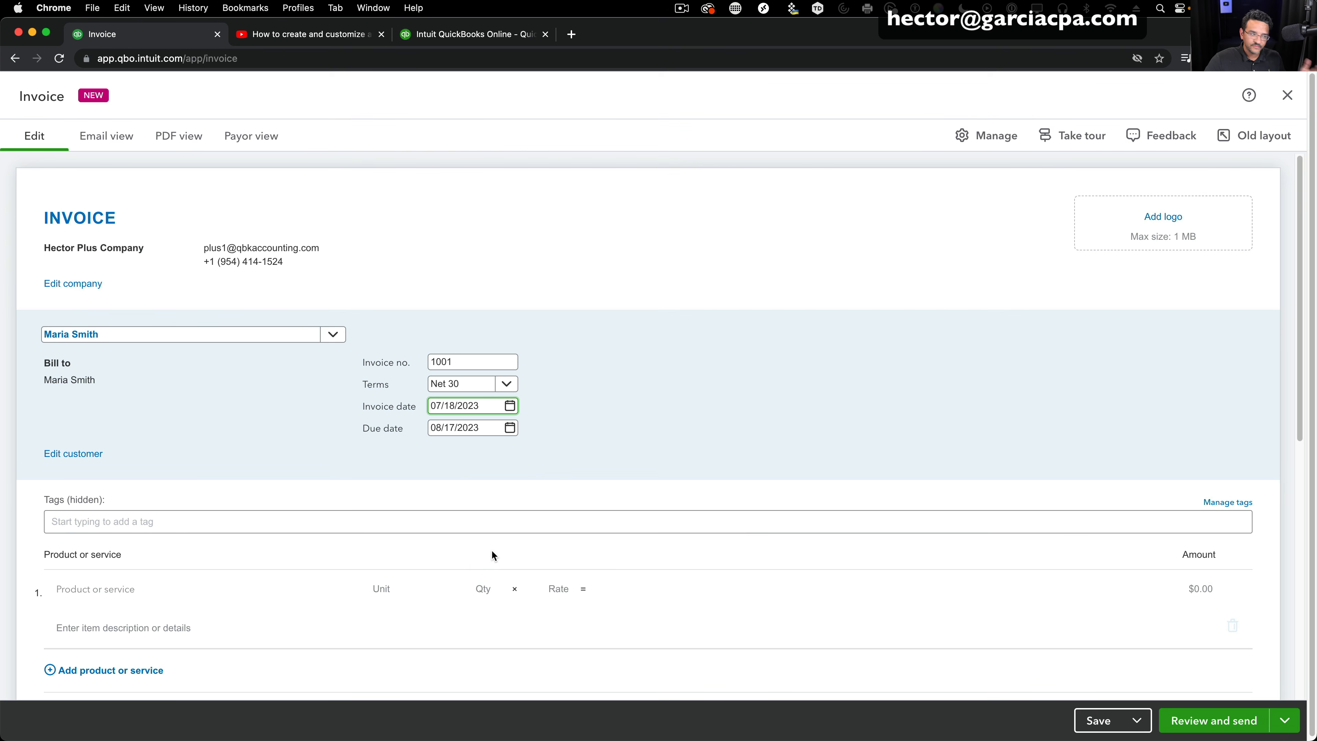
click(509, 427)
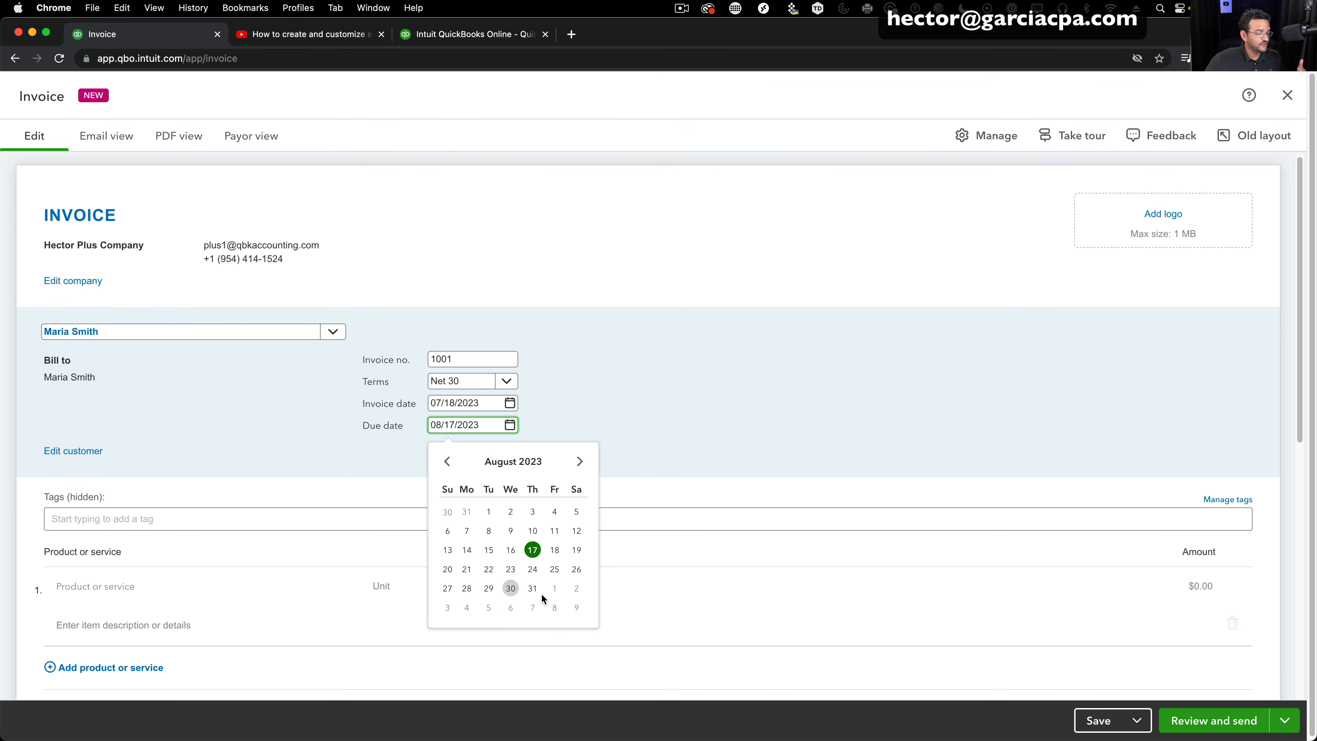
- Change the invoice terms to Net 60, moving the due date to 09/16/2023
click(506, 382)
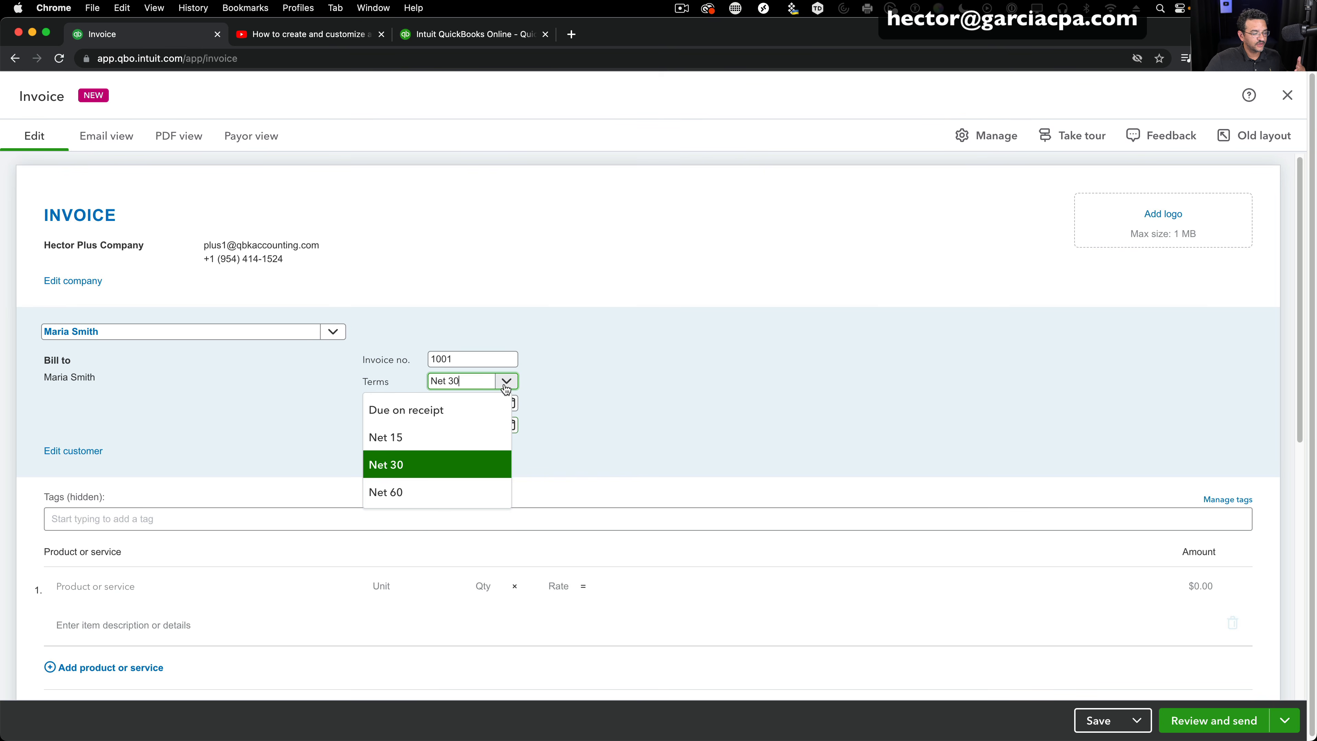
click(427, 437)
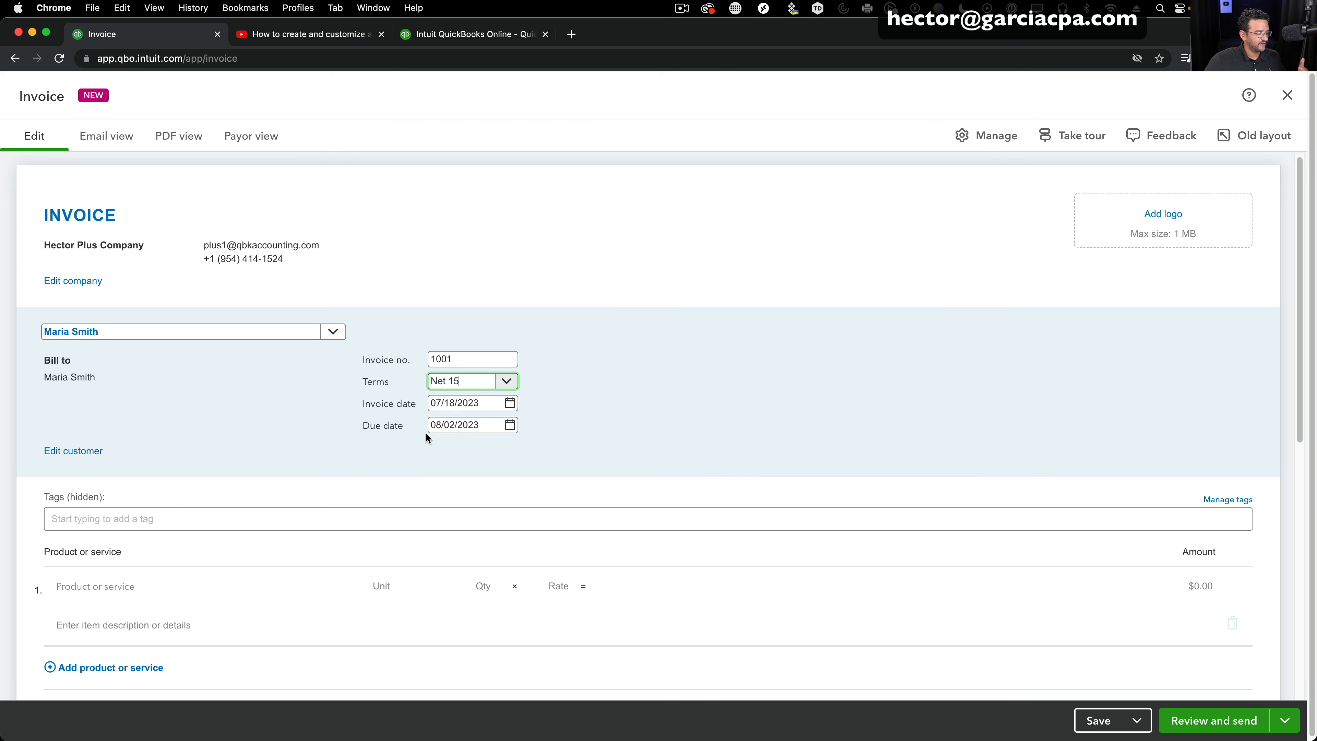
click(501, 387)
click(394, 491)
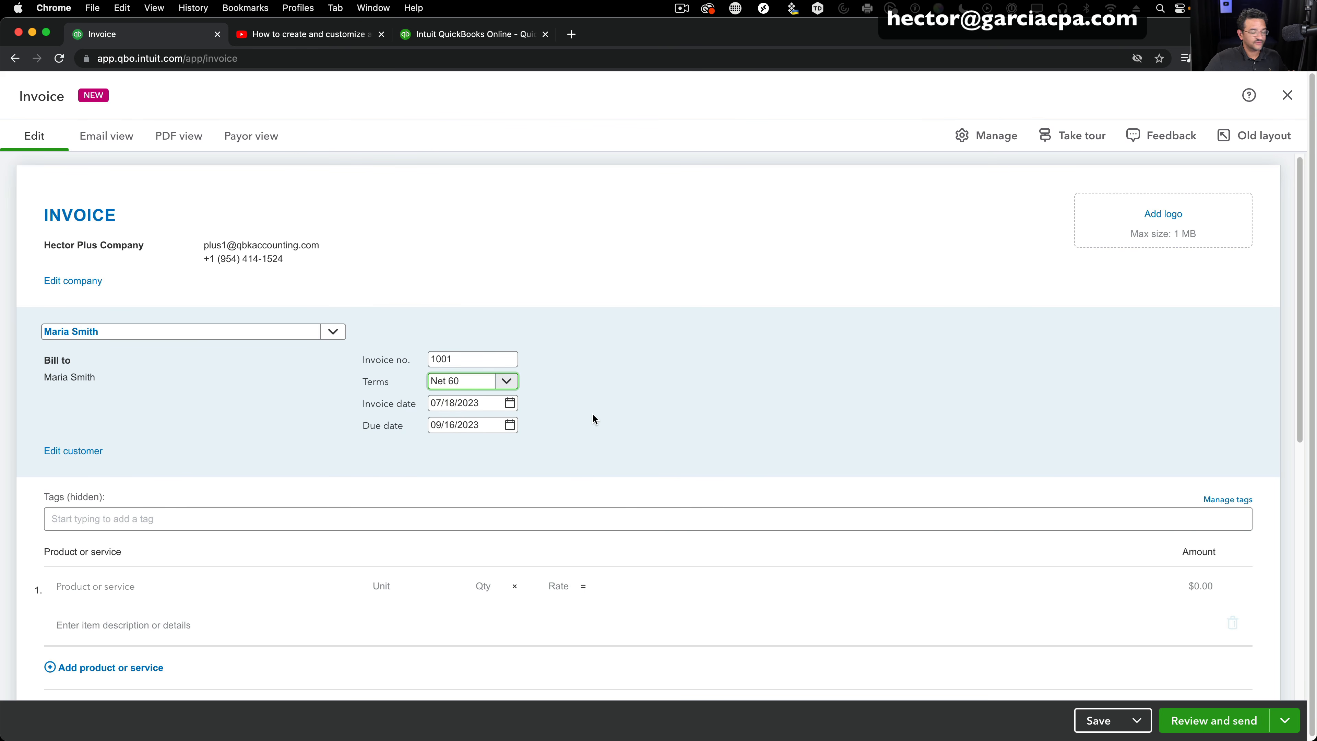
click(491, 425)
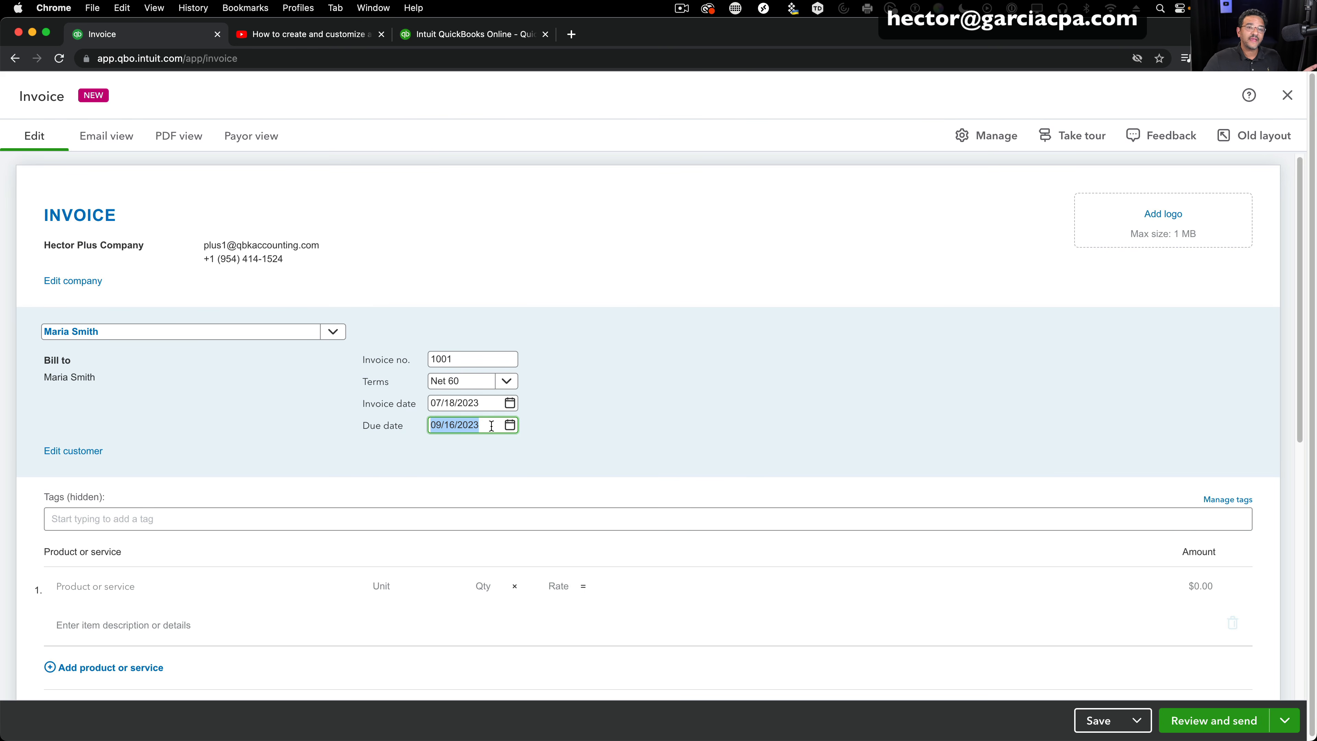
click(480, 360)
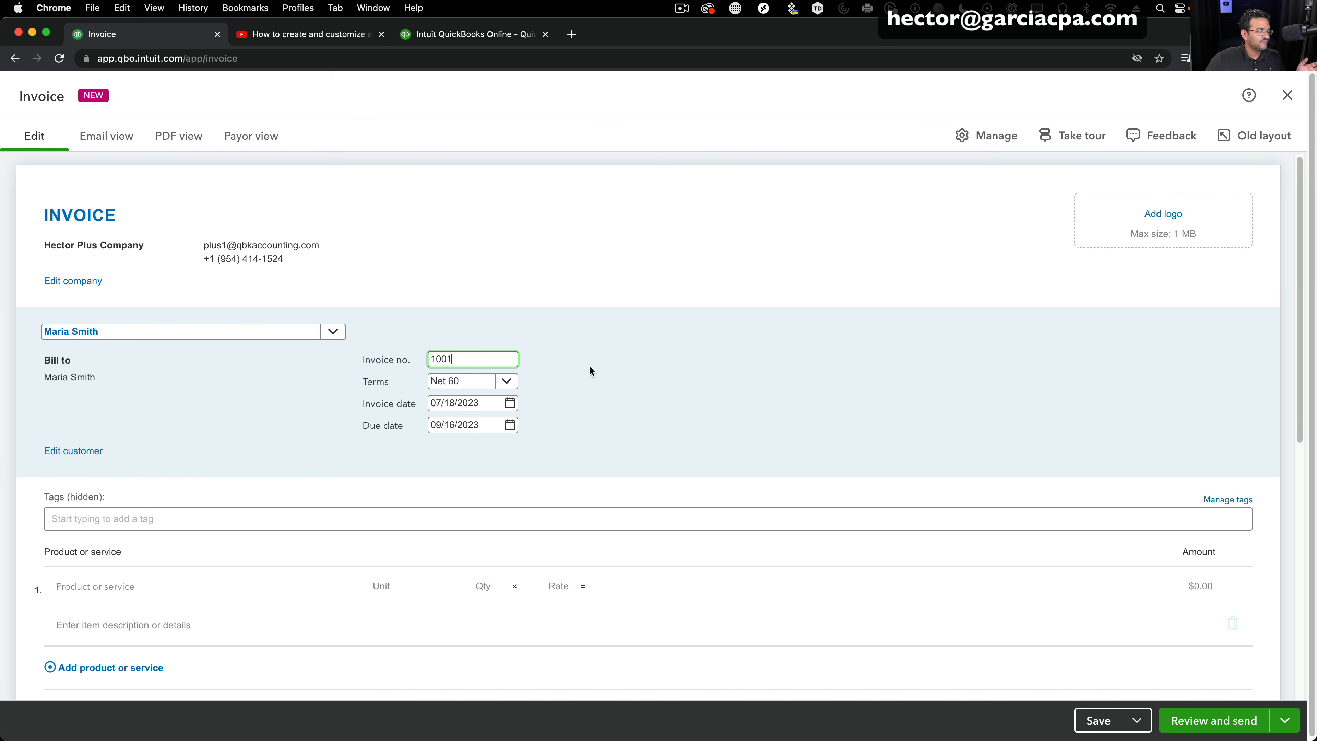
scroll(603, 376, down, 1)
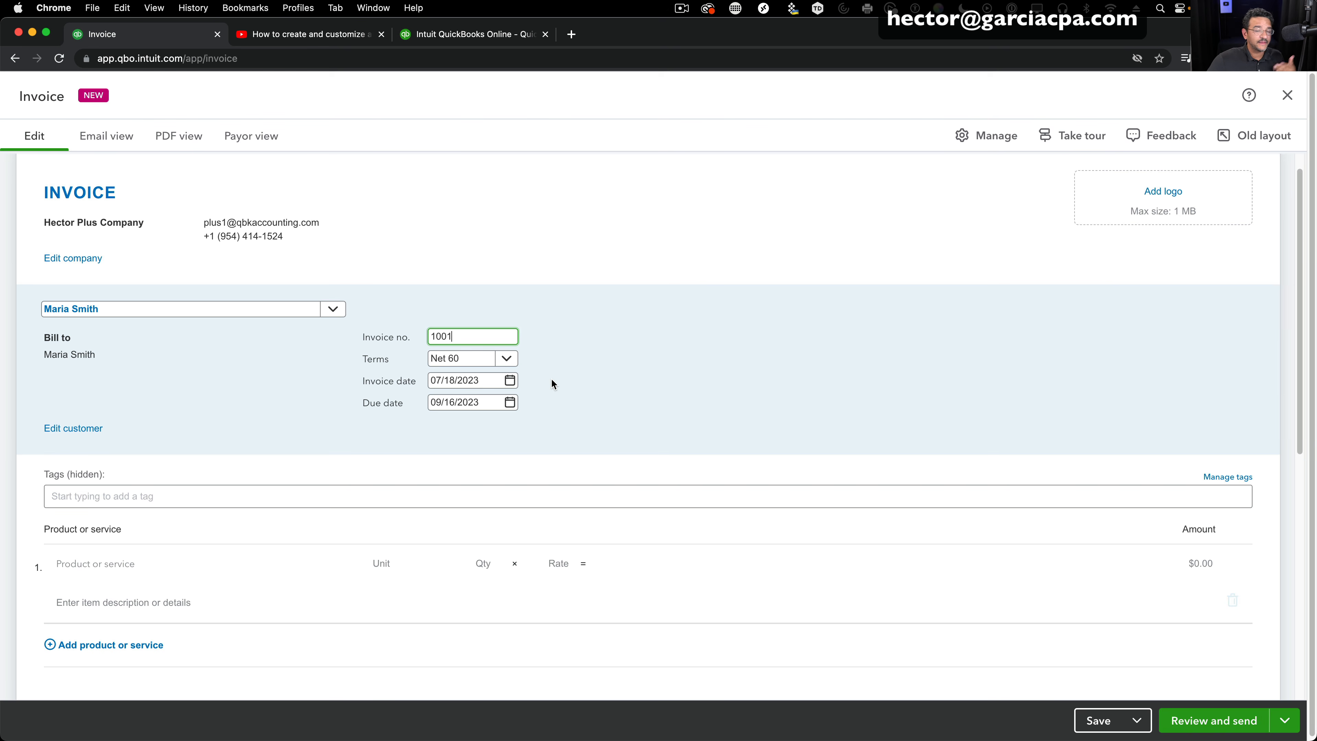
scroll(572, 421, down, 3)
- Bill line 1 as Services by the Hour, quantity 3 at rate 100 for $300.00
click(160, 434)
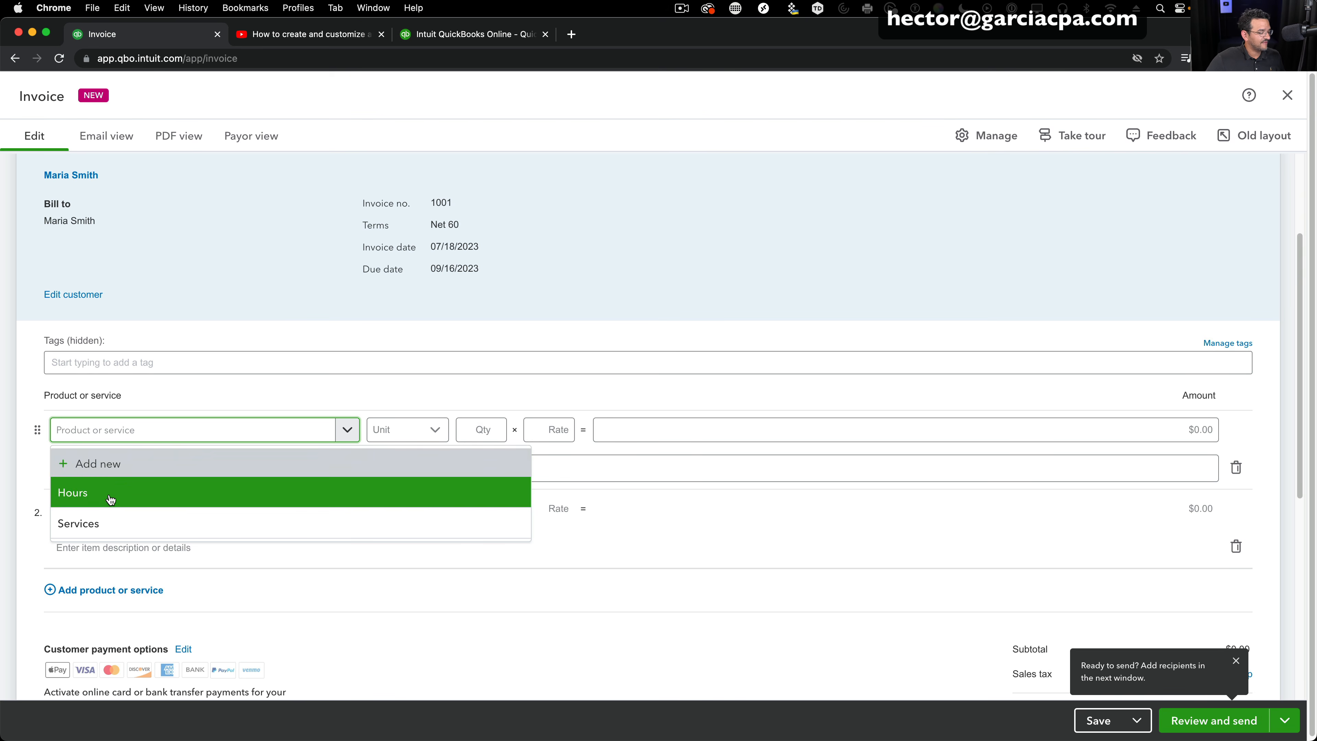
click(114, 525)
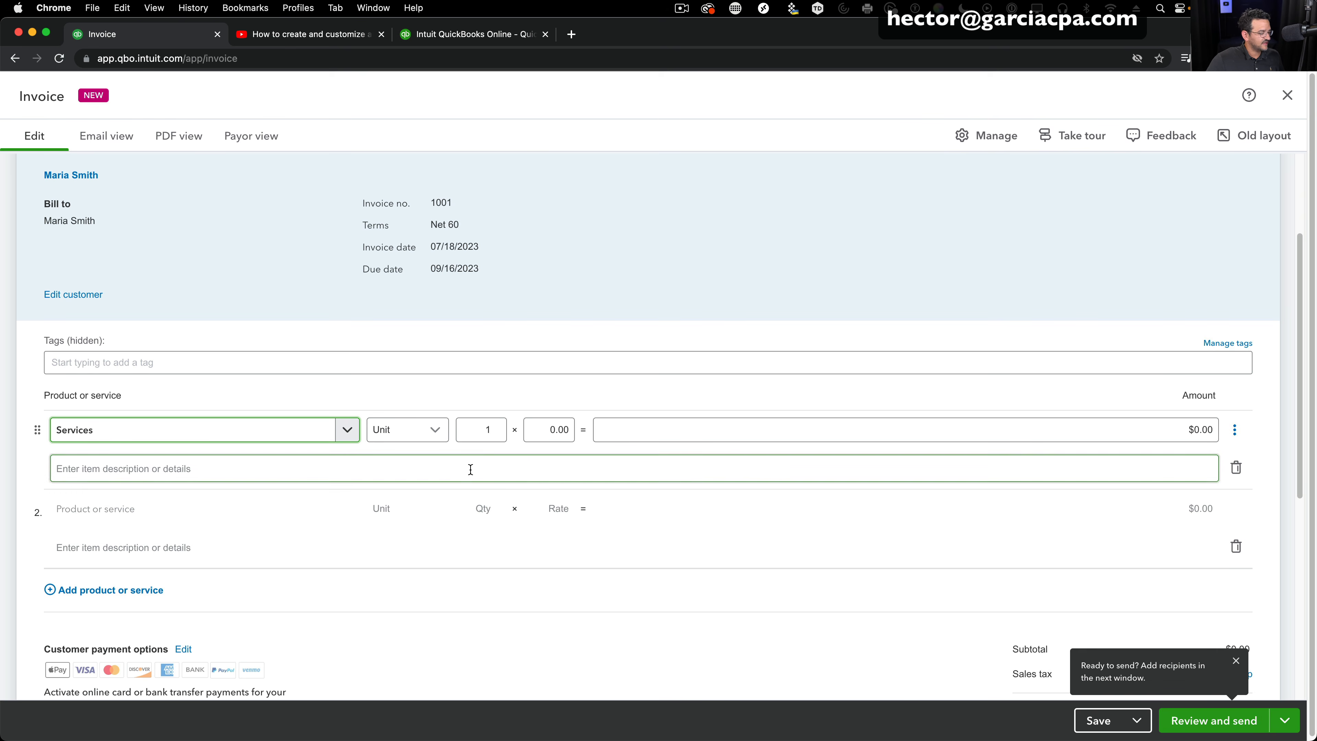
click(438, 433)
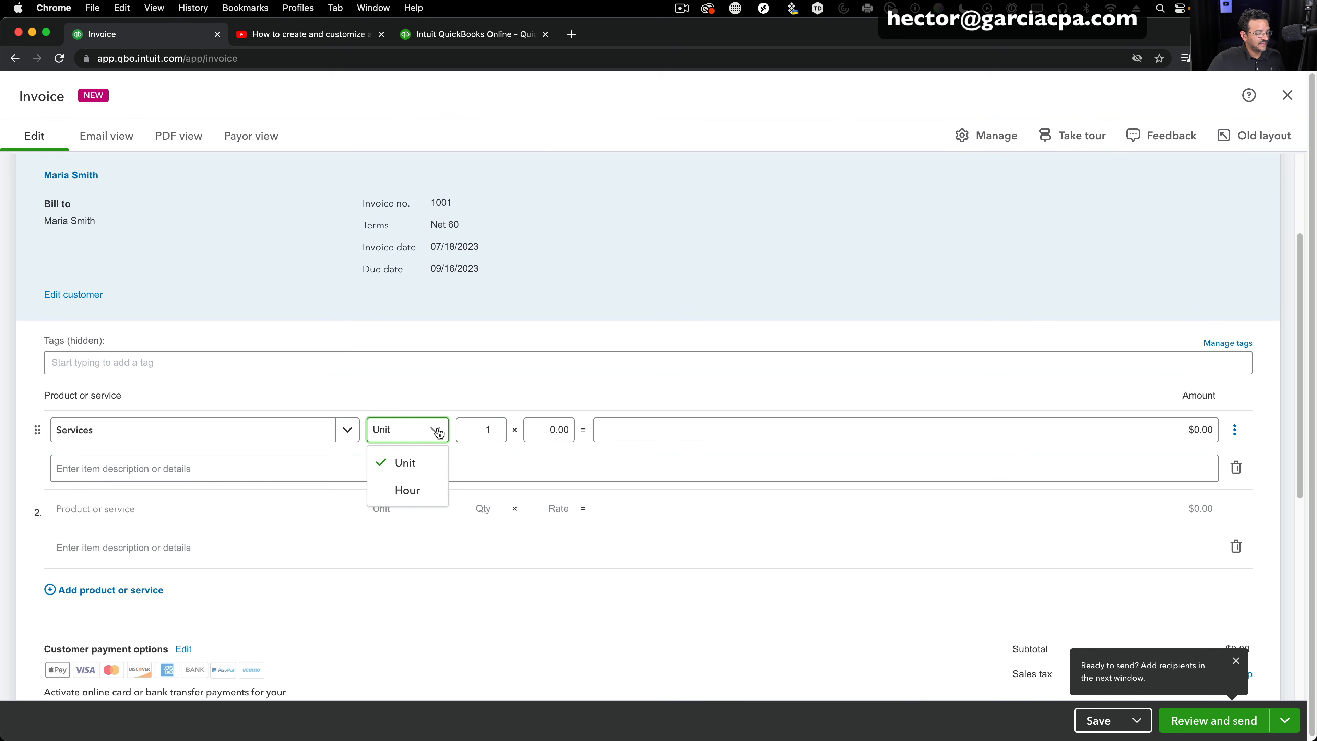
click(407, 493)
click(495, 430)
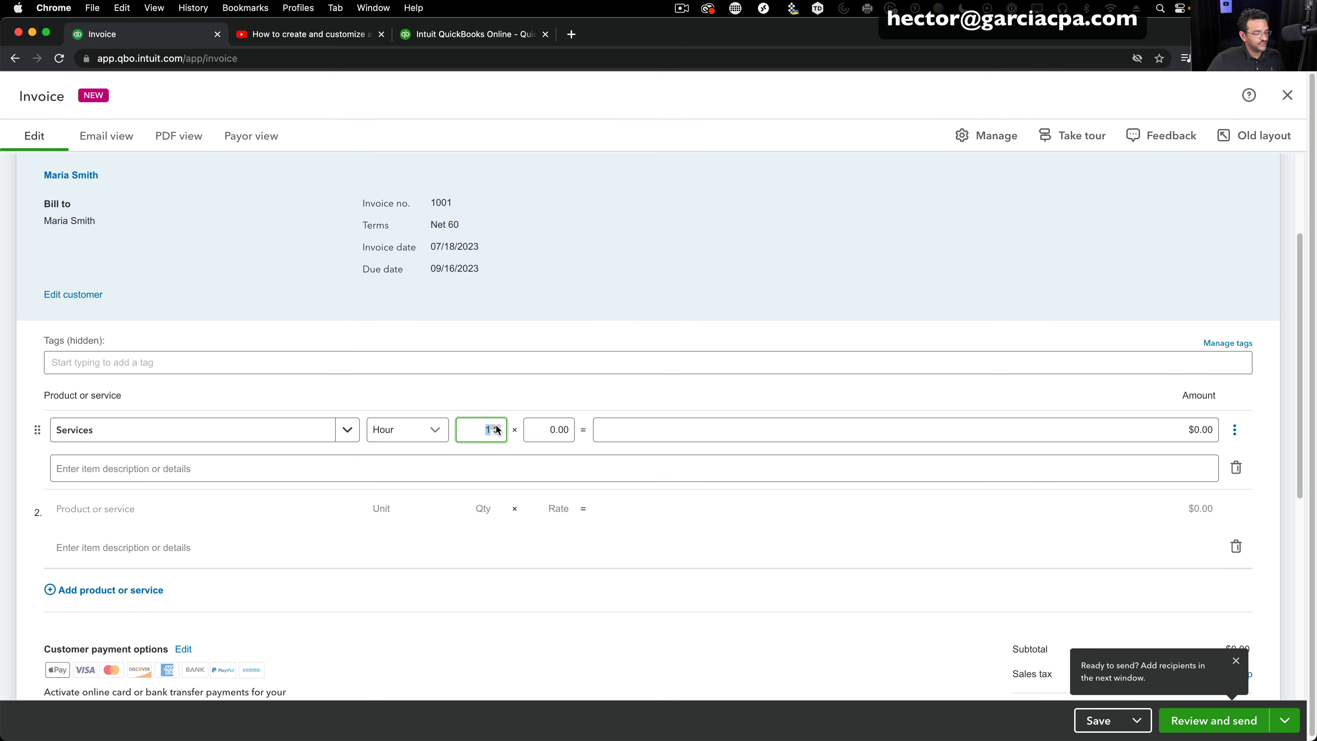
text(3)
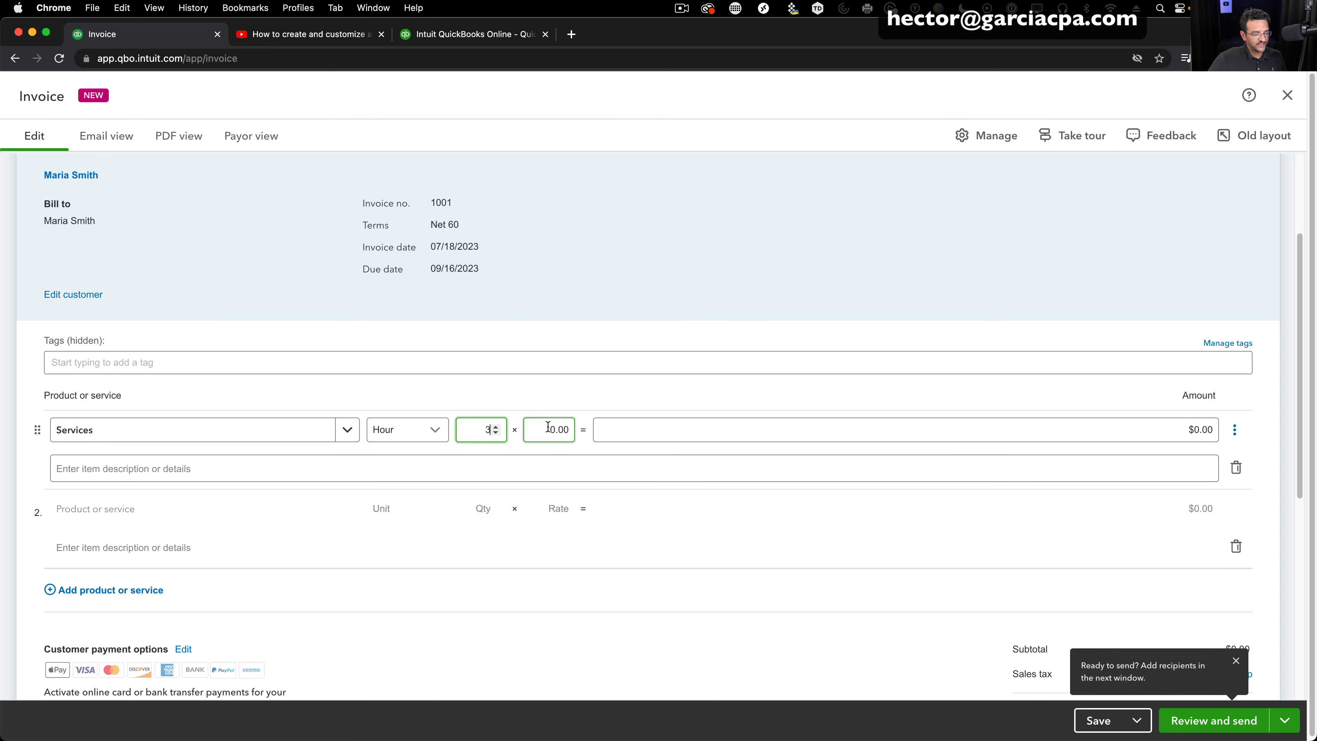
click(571, 428)
text(100)
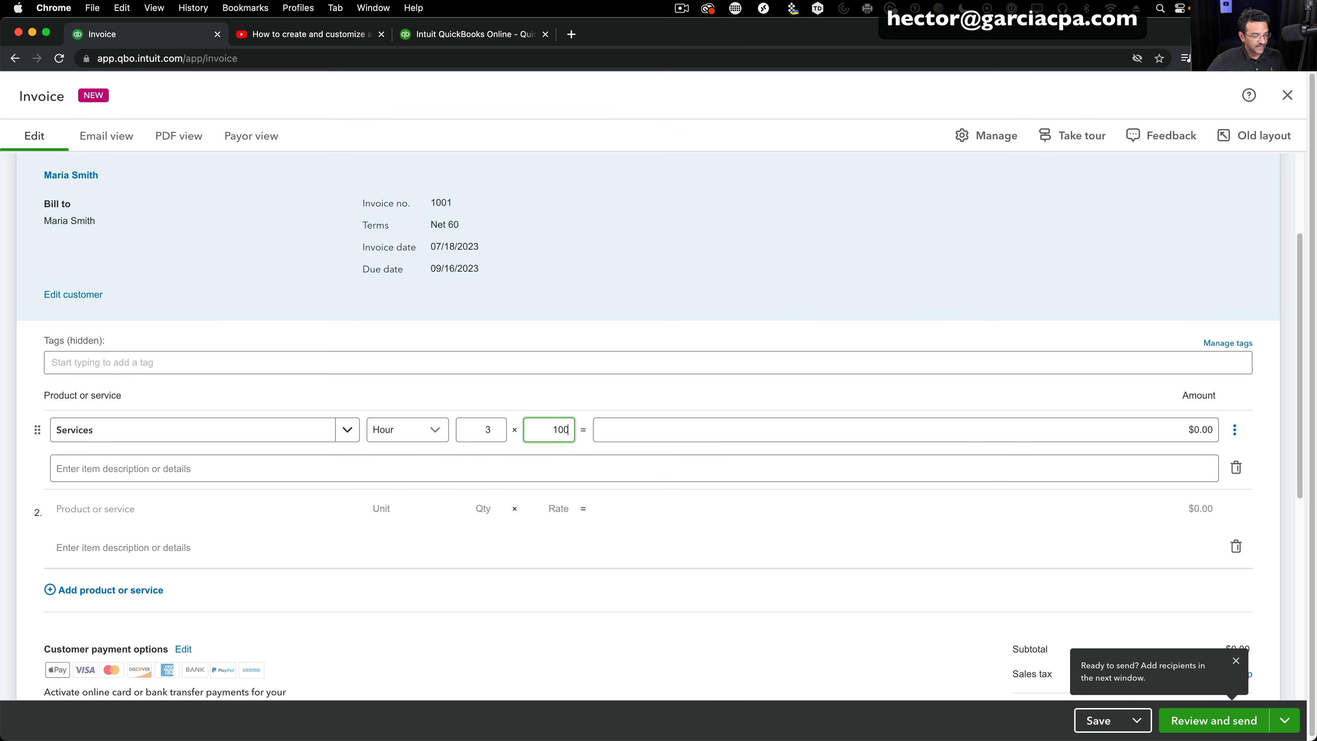
key(Tab)
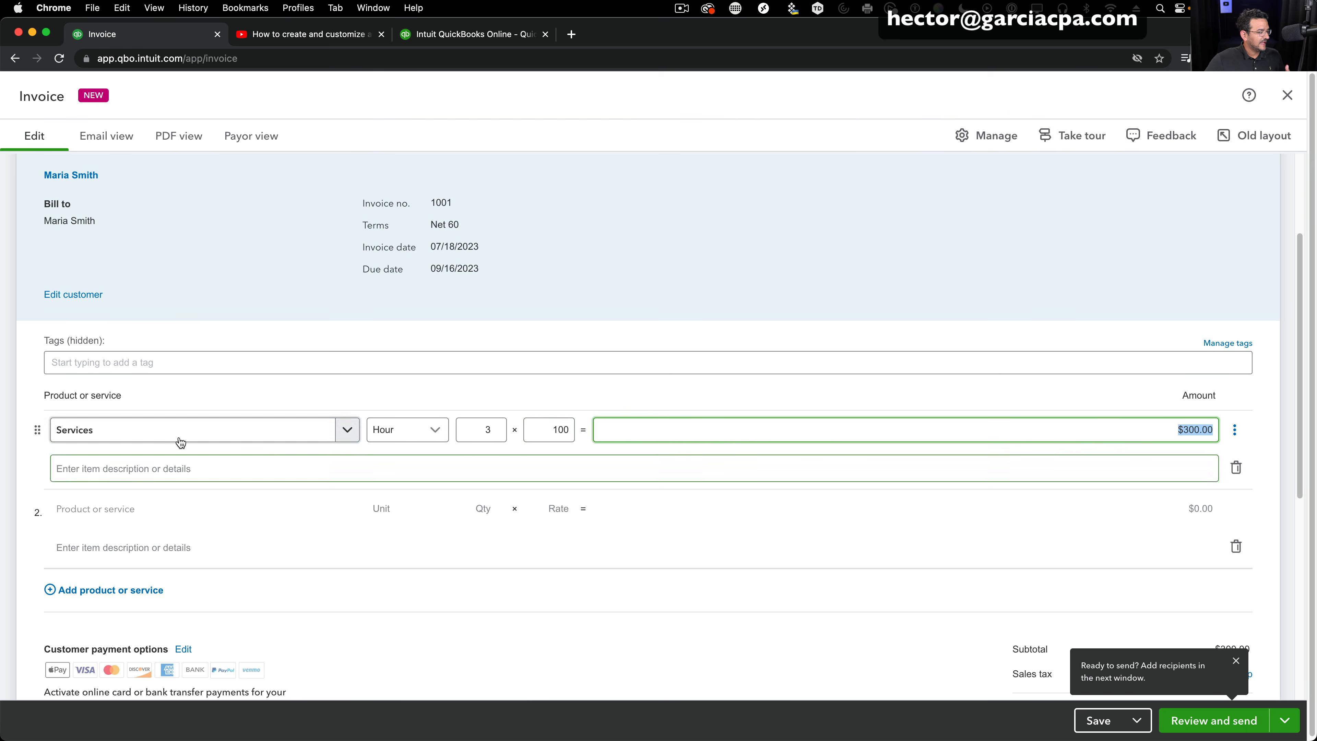
- Describe line 1 as 'Marketing Consulting for new Website', fixing typos and the capital A
click(131, 475)
text(MA)
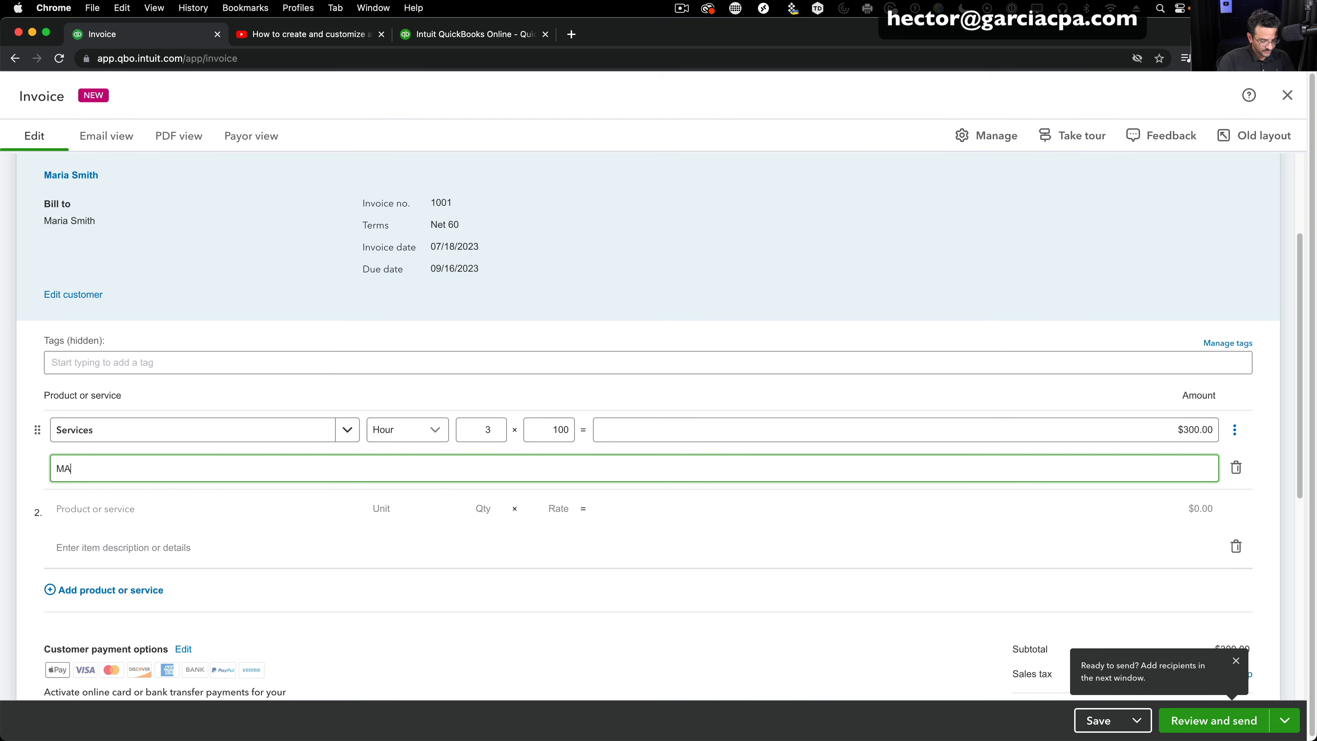
text(rketing Consut)
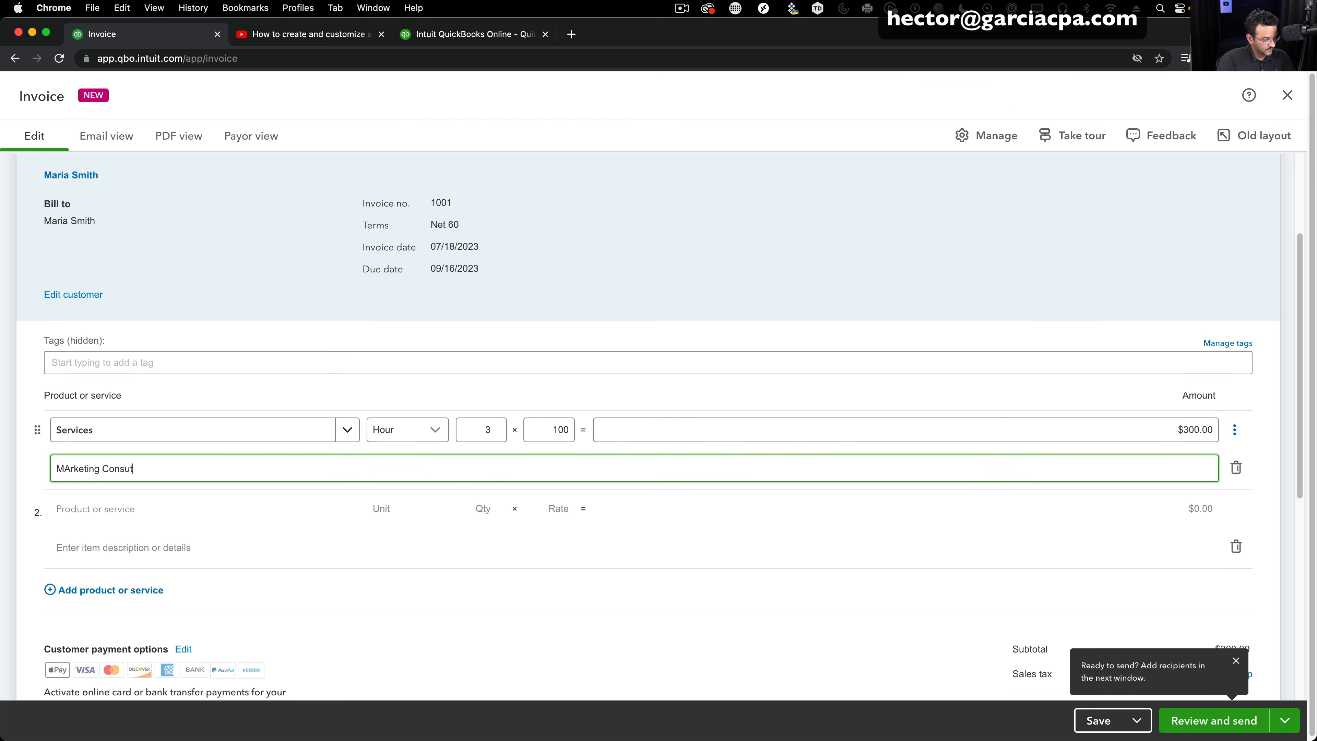
text(l)
key(BackSpace)
key(BackSpace)
text(lting for new Website)
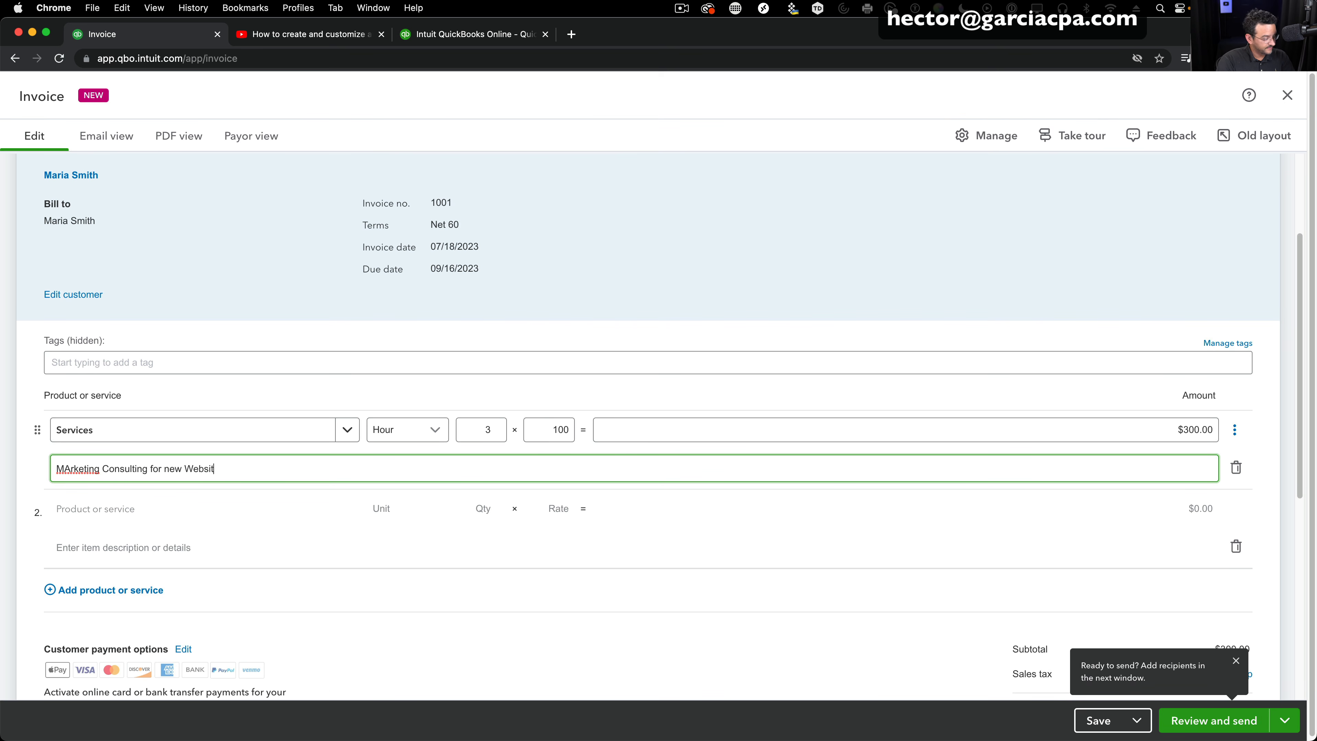
right_click(80, 468)
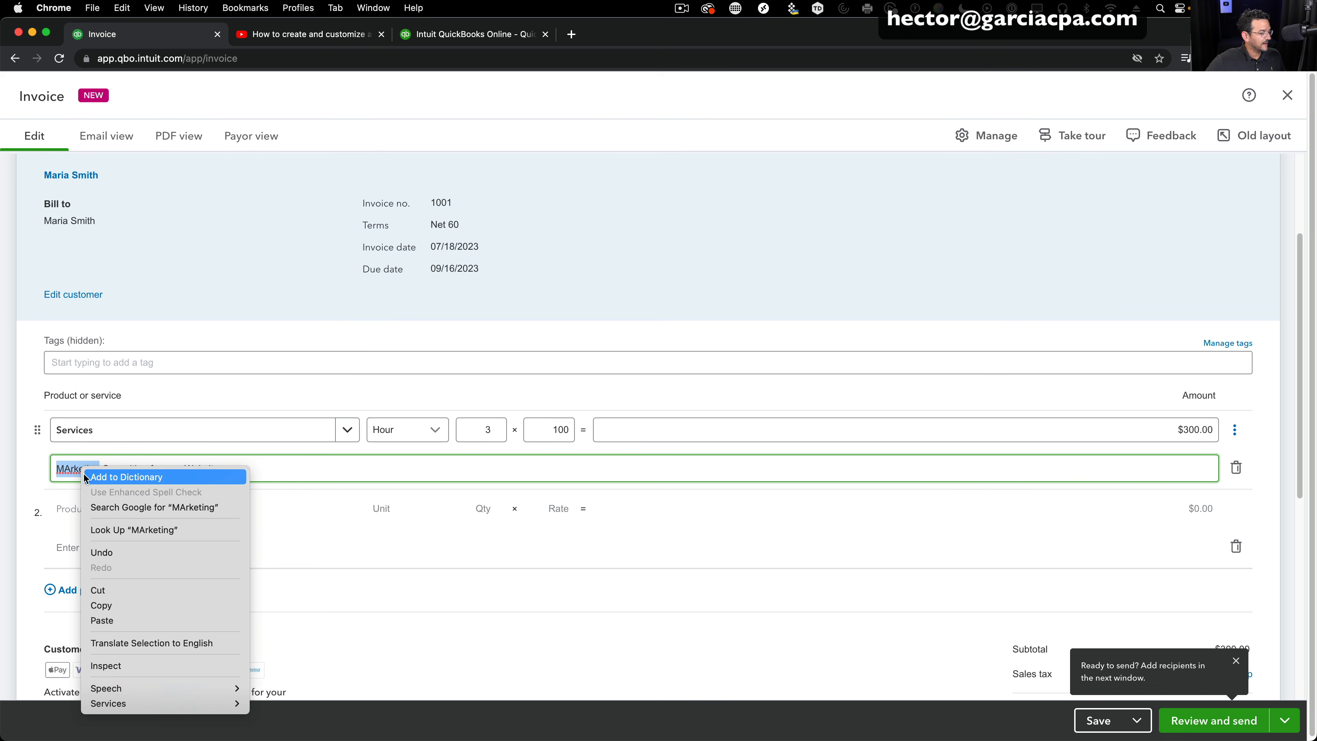
click(69, 473)
click(69, 473)
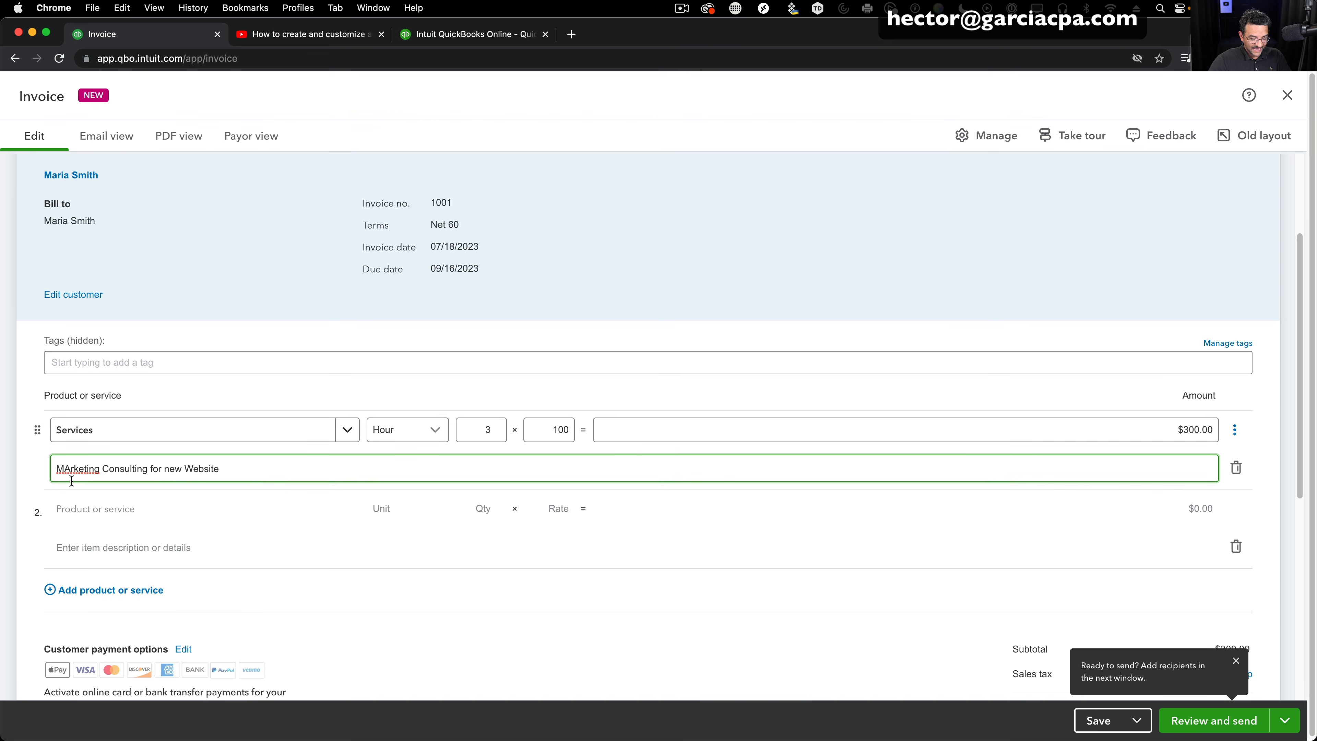
key(Delete)
- Restore the lowercase 'a' in Marketing and add an empty third invoice line
text(a)
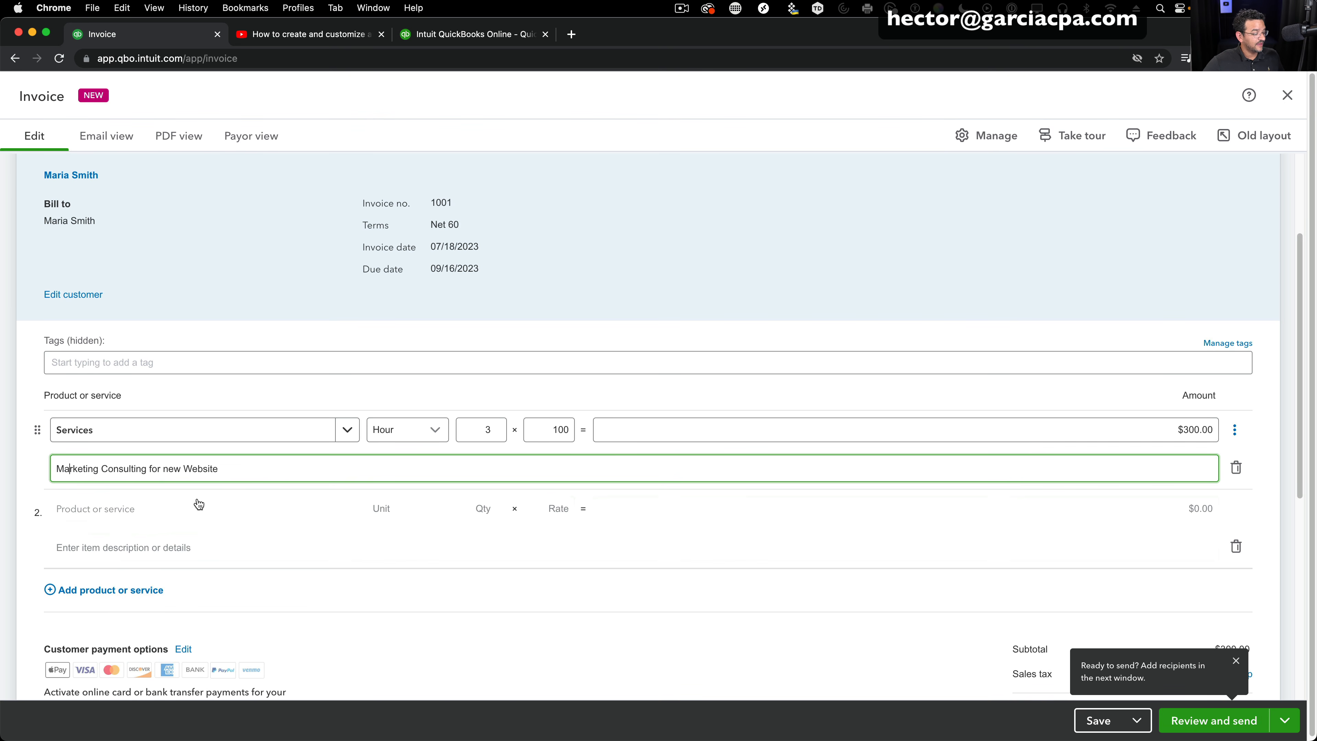
click(150, 591)
scroll(291, 611, down, 2)
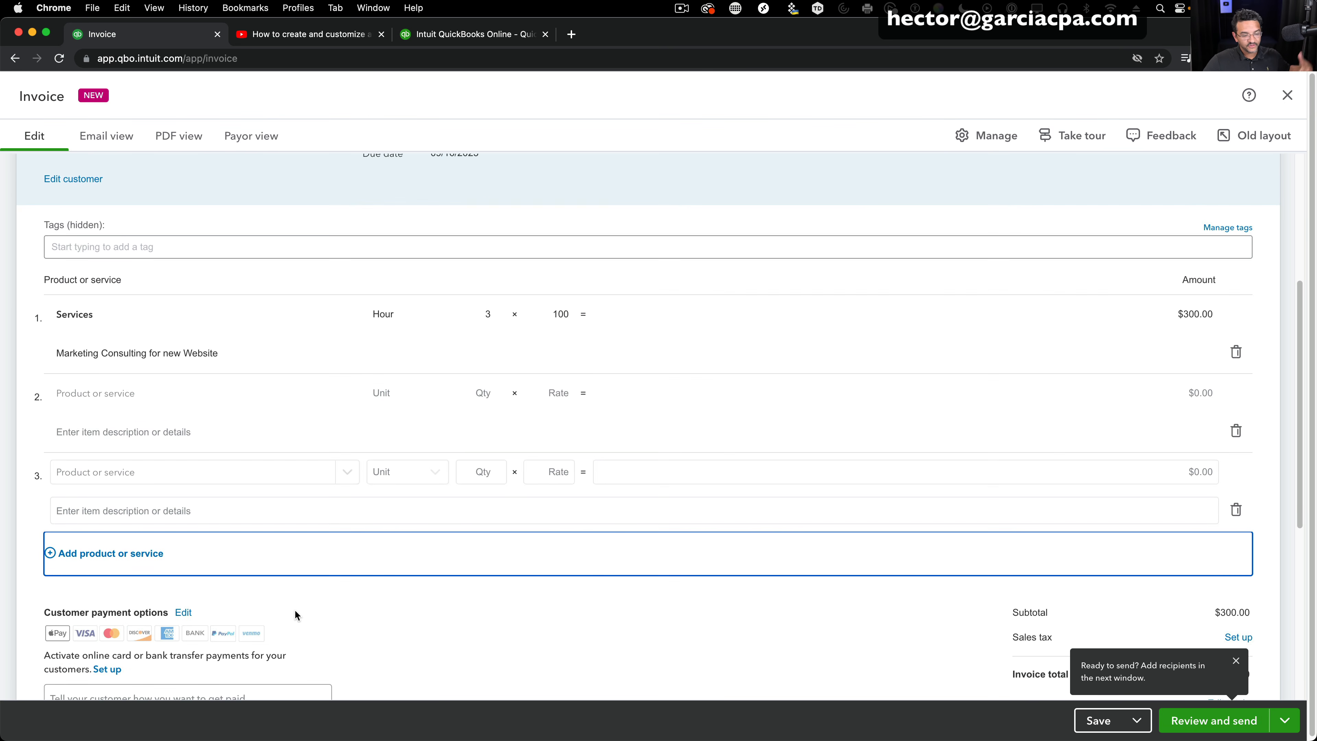
scroll(295, 615, up, 3)
click(294, 610)
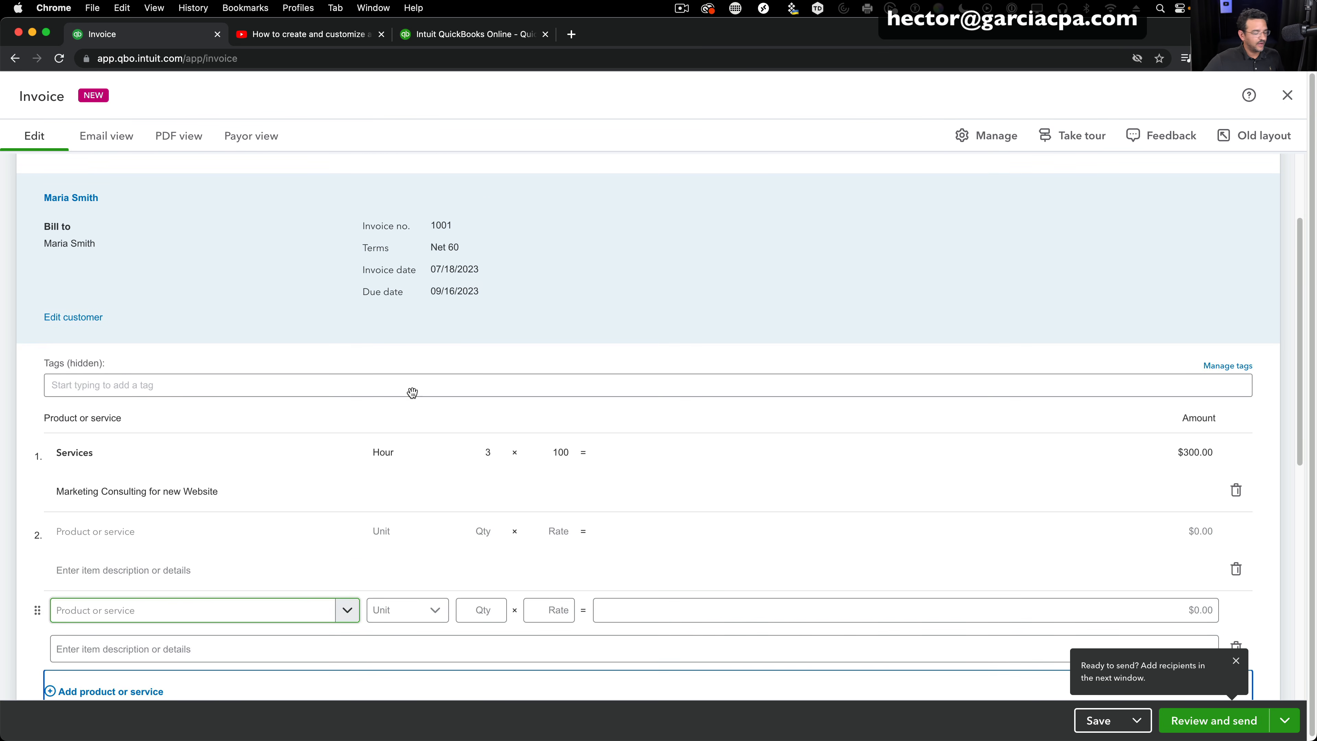
click(439, 384)
click(660, 505)
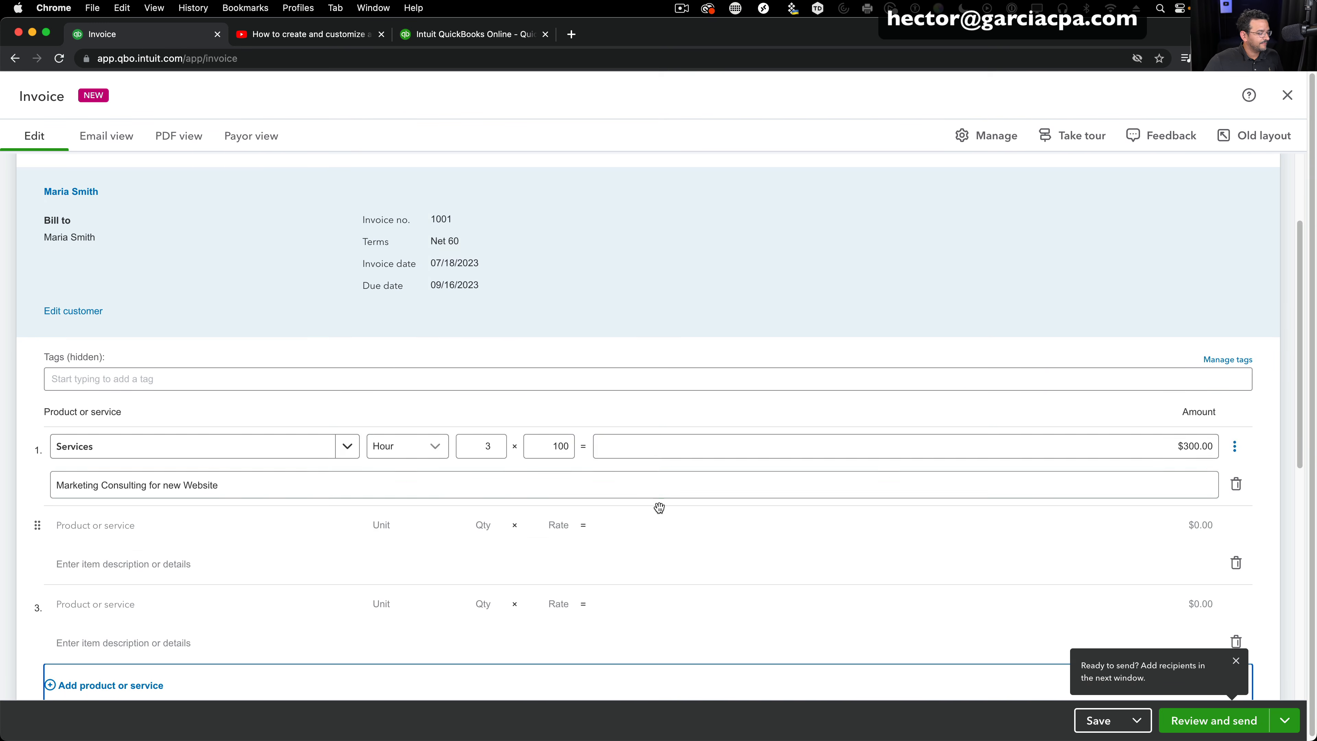
- Dismiss the ready-to-send tip and review the $300.00 total and payment options
scroll(659, 507, down, 2)
click(1239, 666)
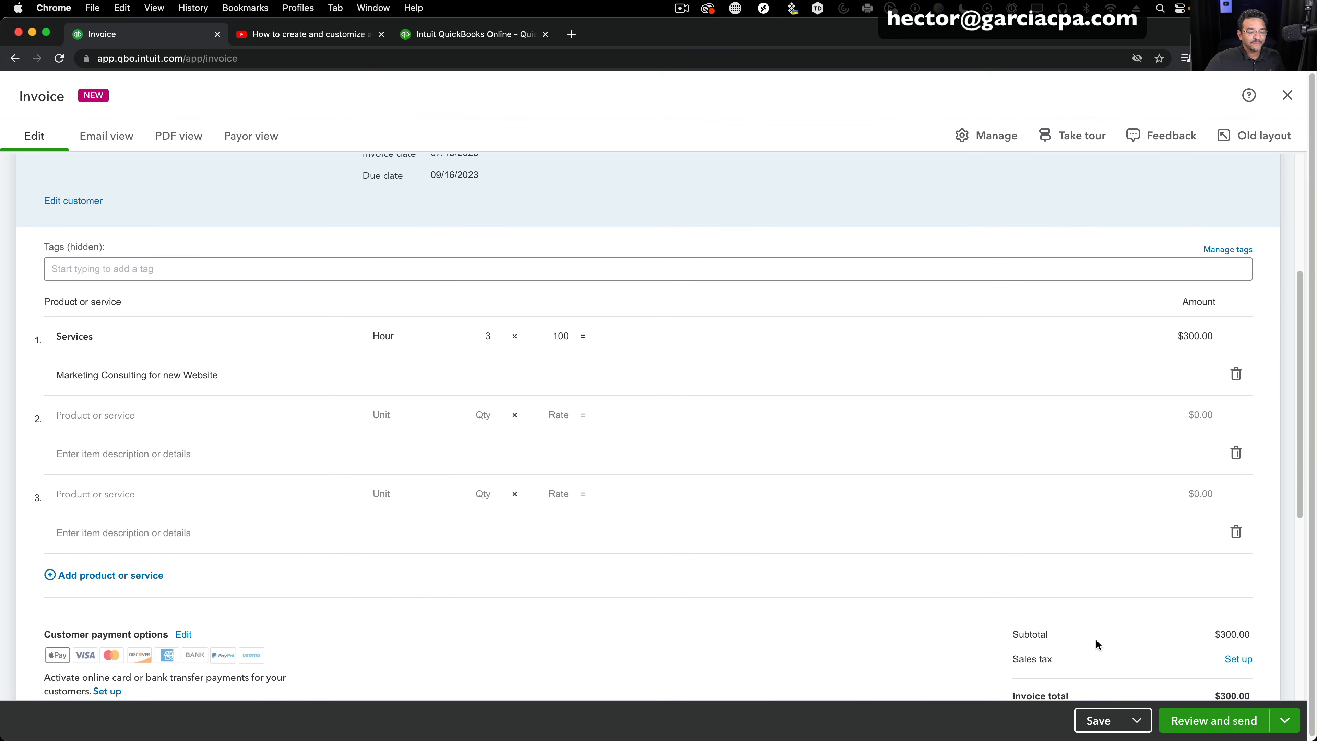
scroll(777, 592, down, 1)
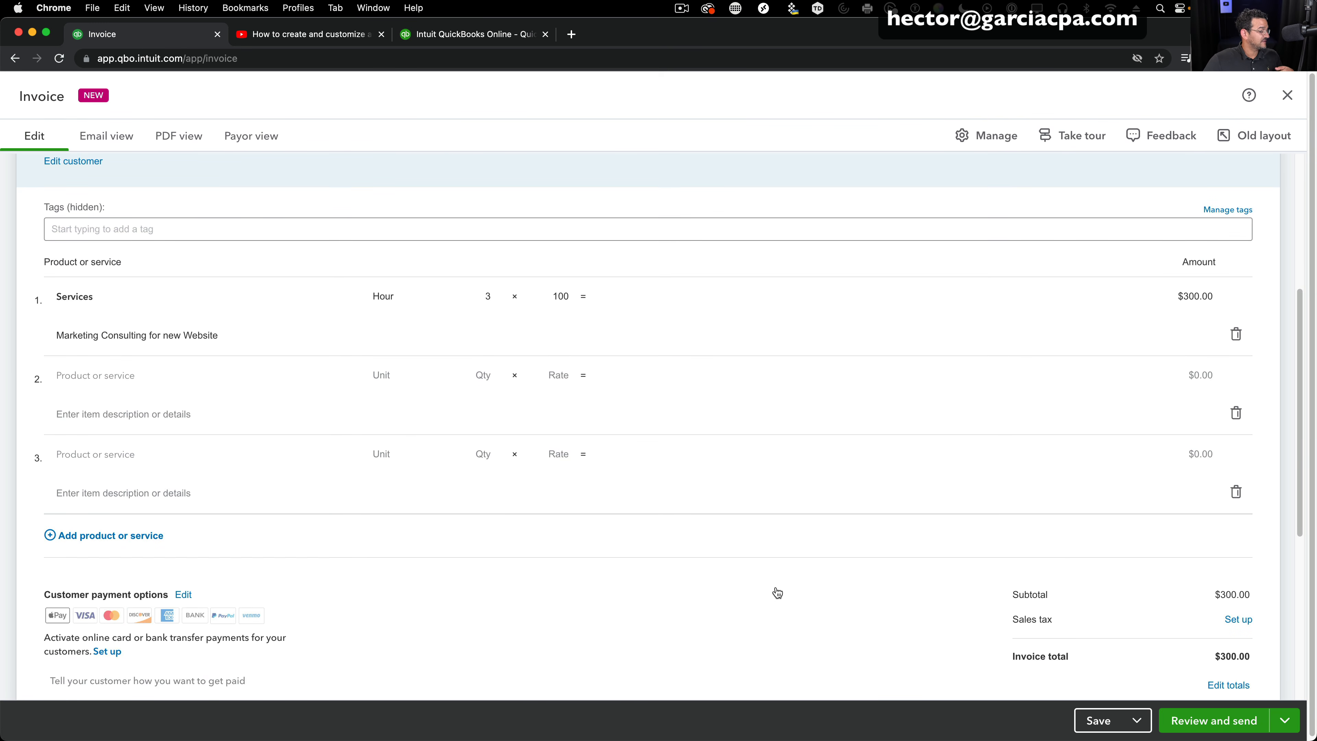
scroll(775, 586, down, 1)
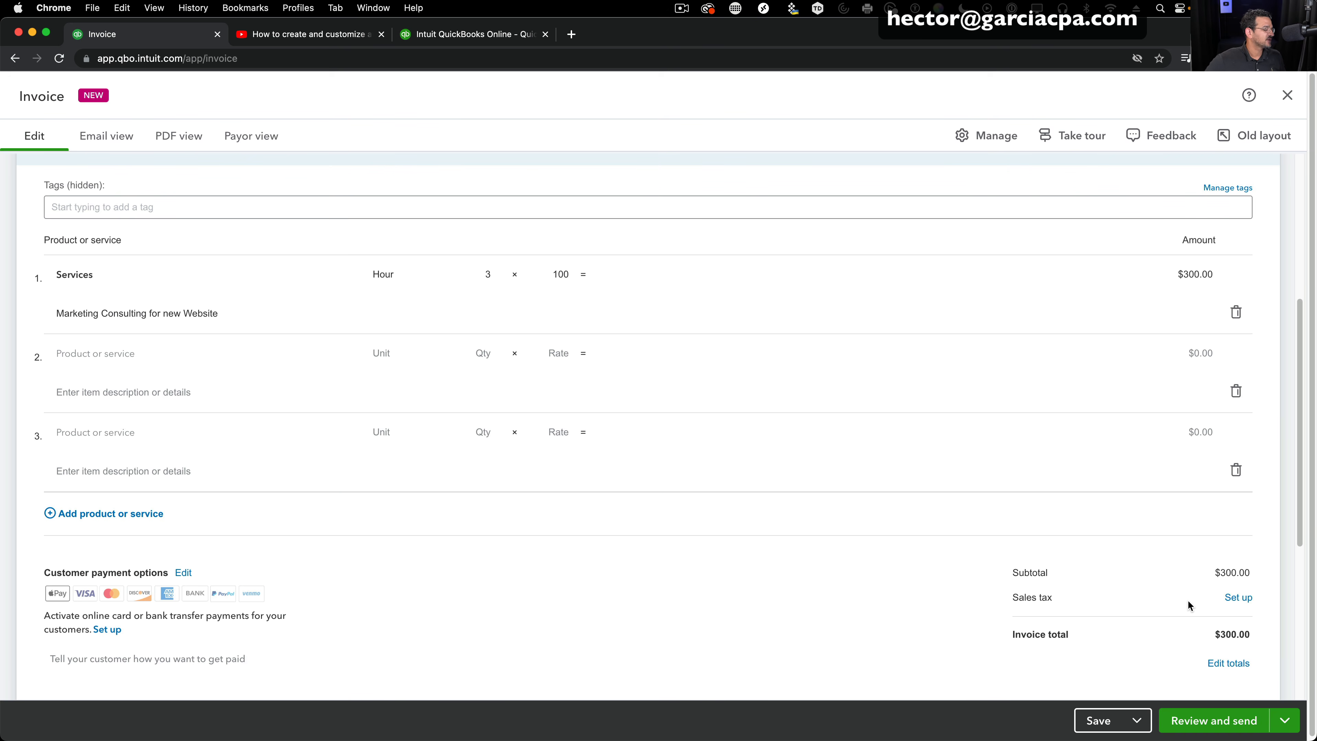
scroll(432, 622, down, 3)
drag(45, 489, 269, 511)
click(253, 506)
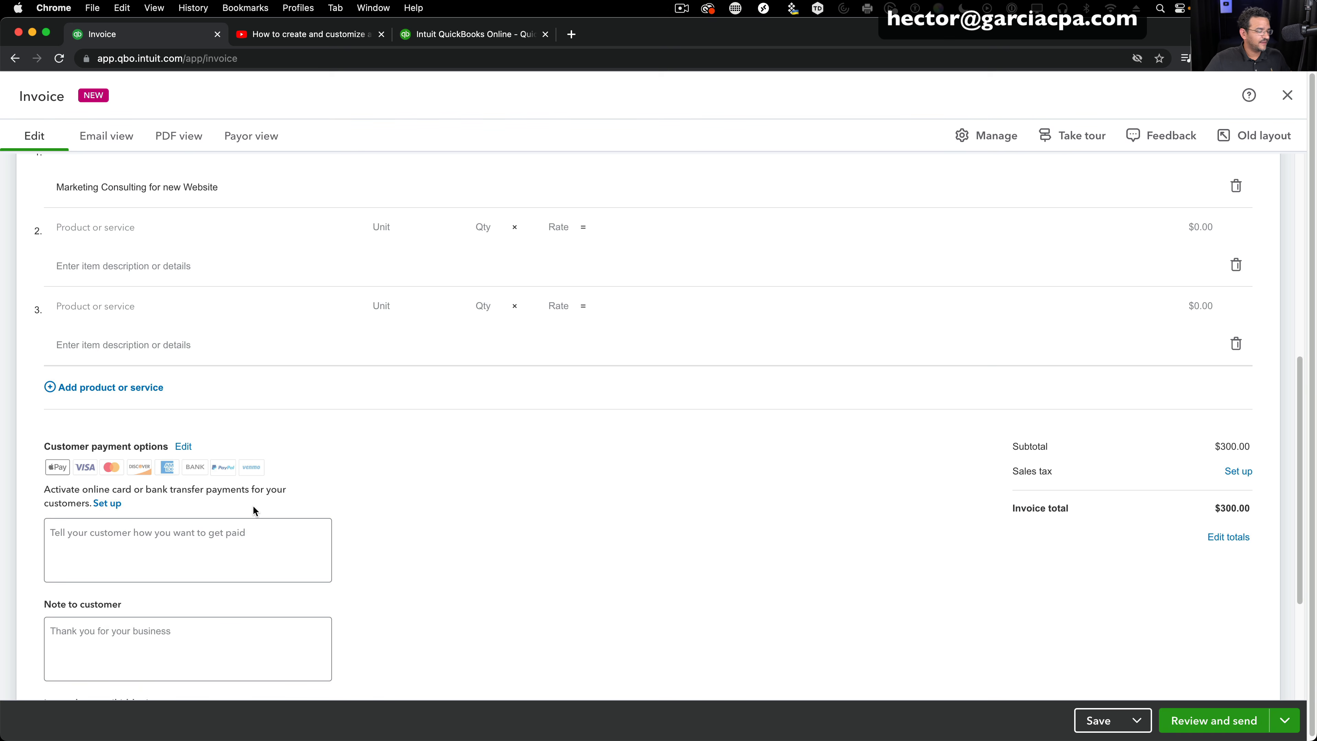
scroll(896, 583, up, 10)
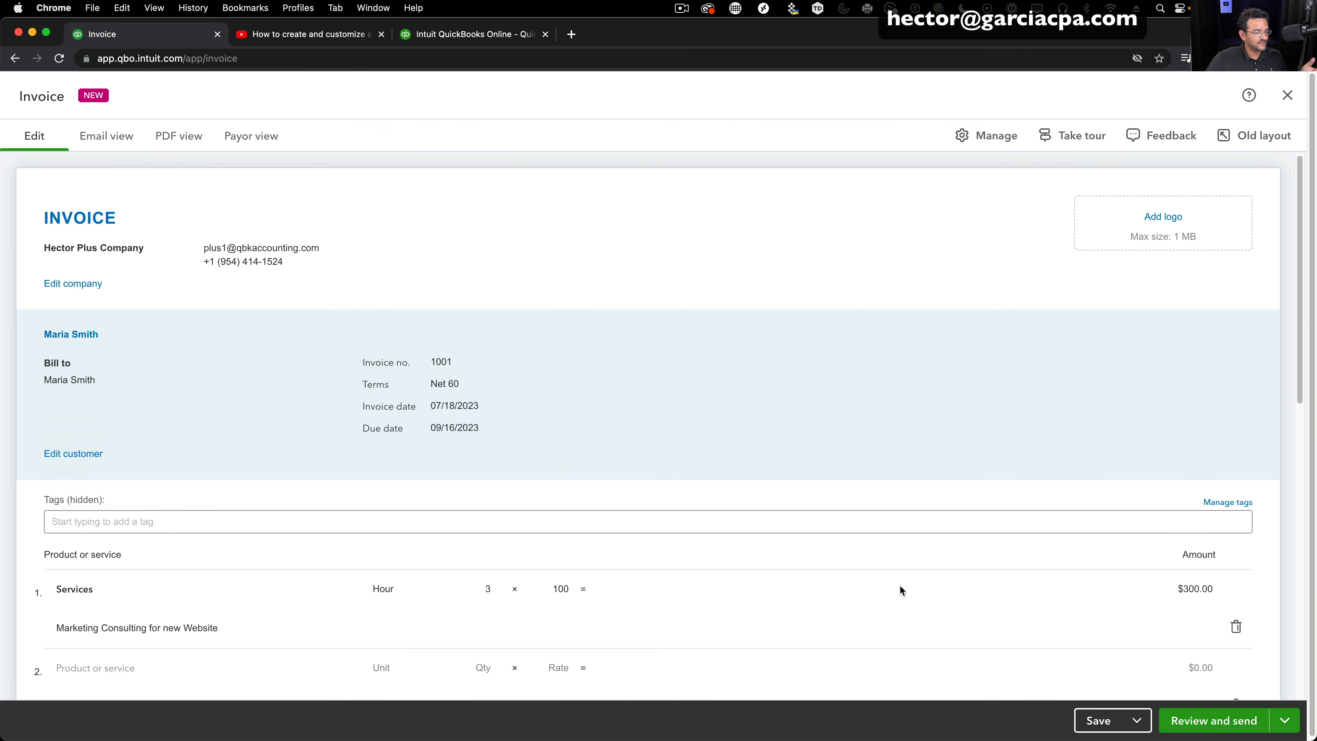
- Save the invoice, enter the customer's e-mail as recipient, and check the $300.00 balance preview
click(1188, 710)
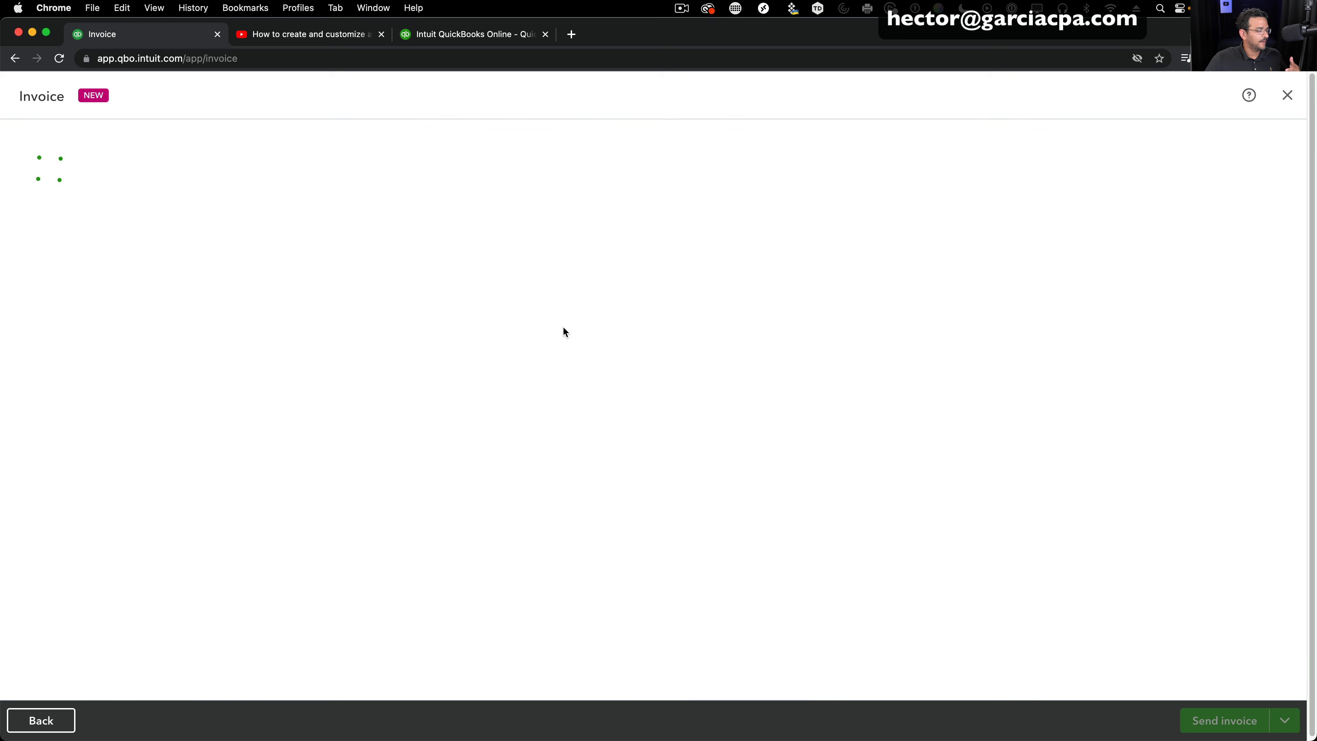
click(180, 193)
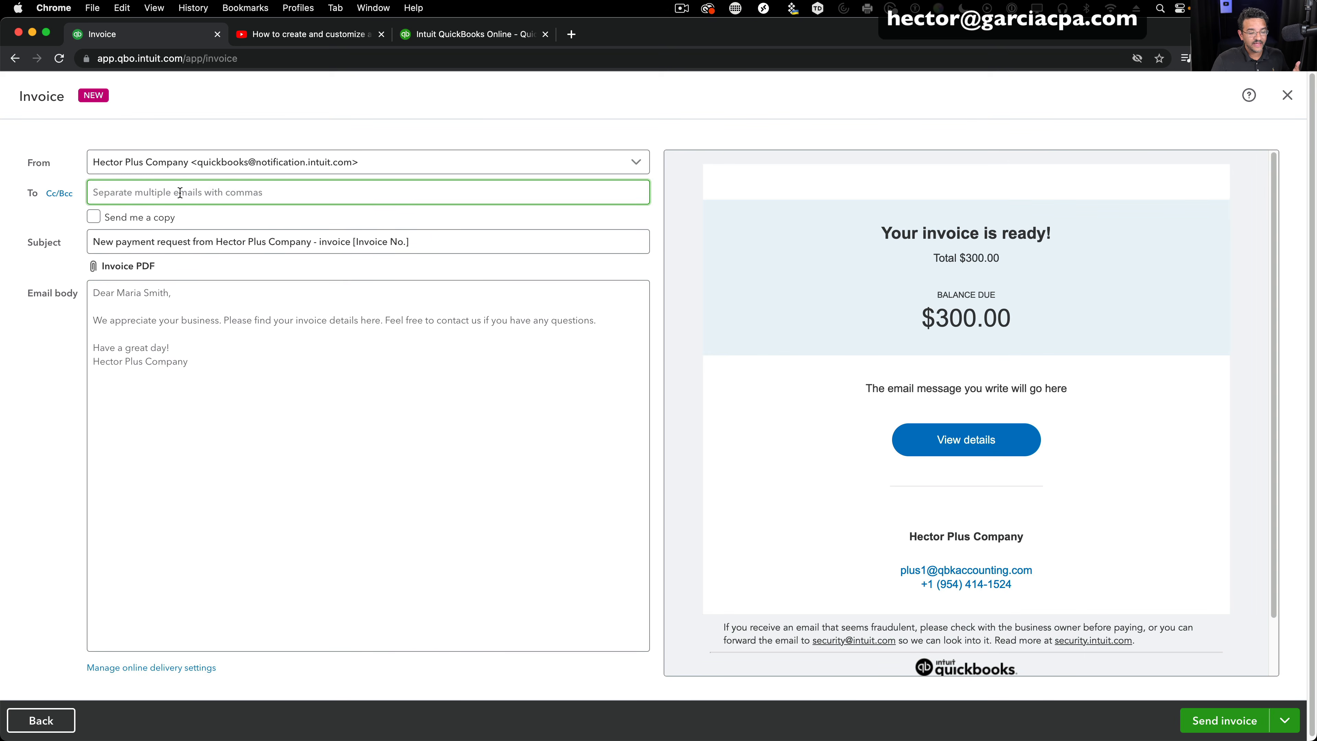
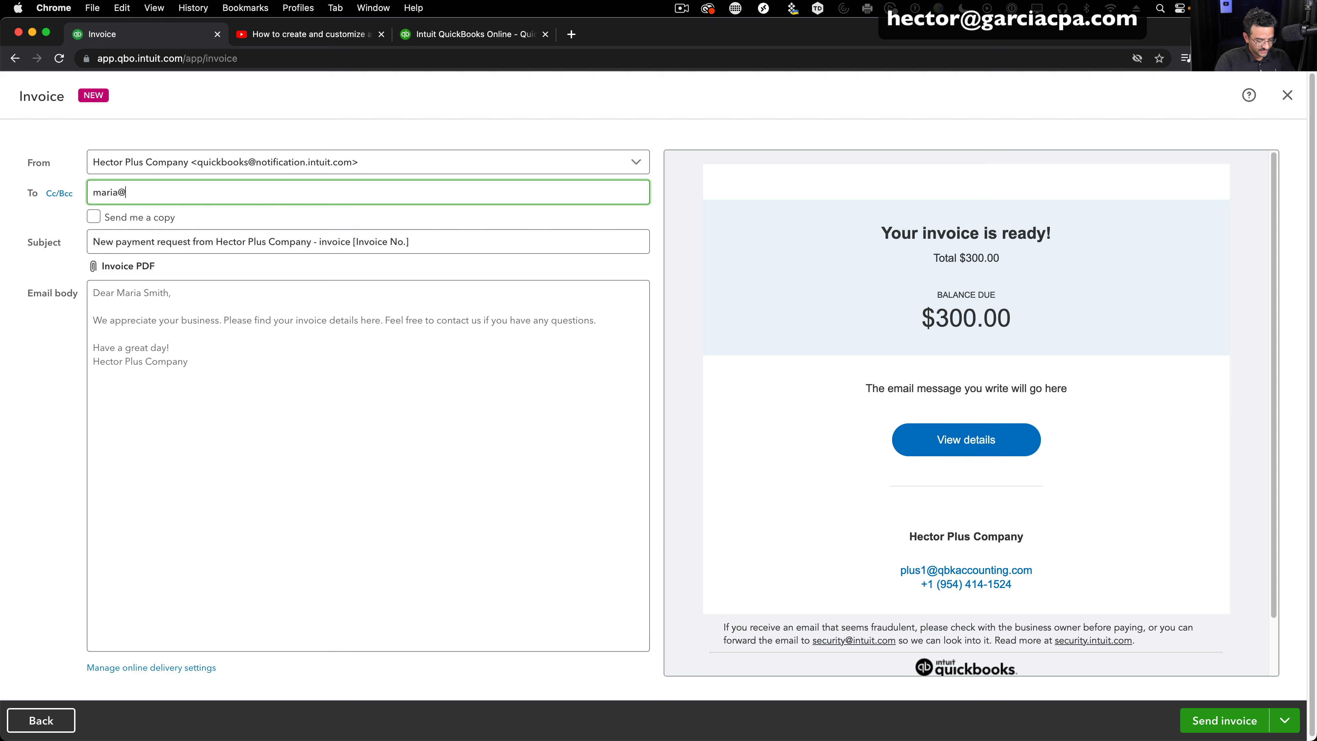
key(Tab)
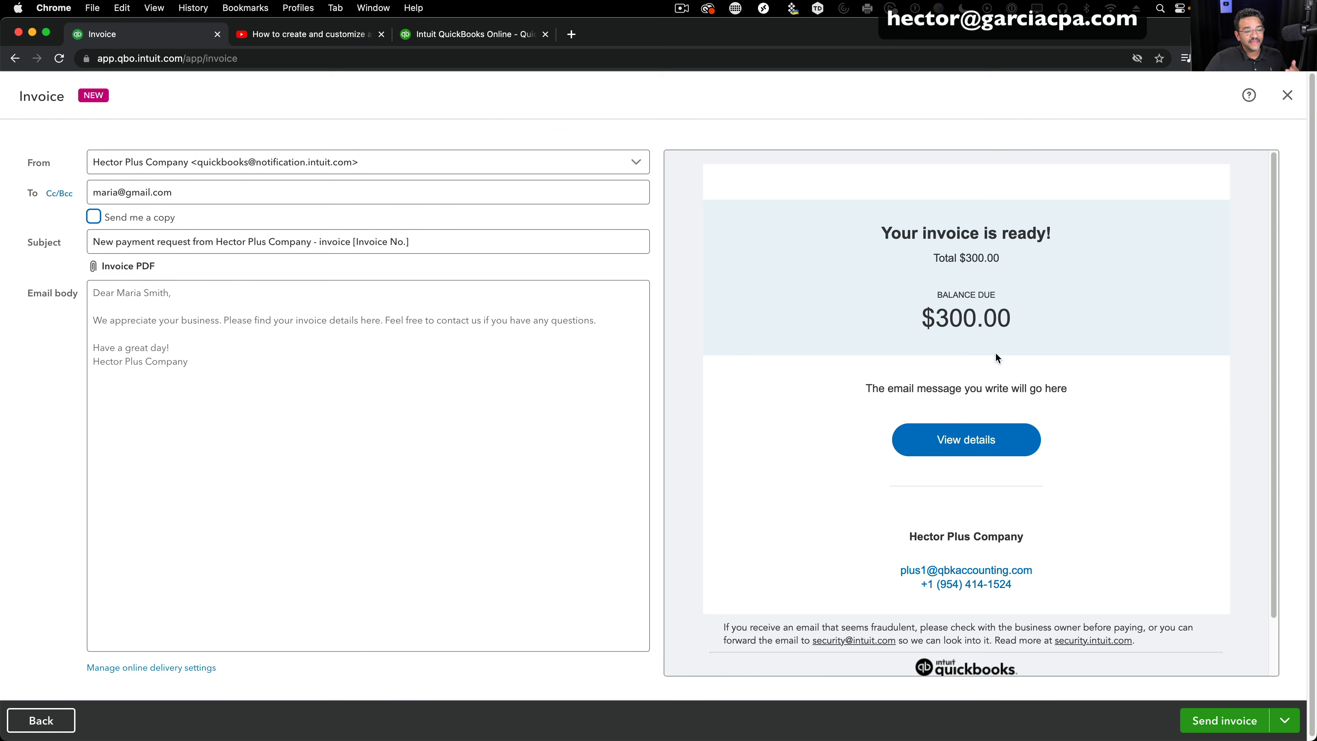
drag(871, 241, 1084, 381)
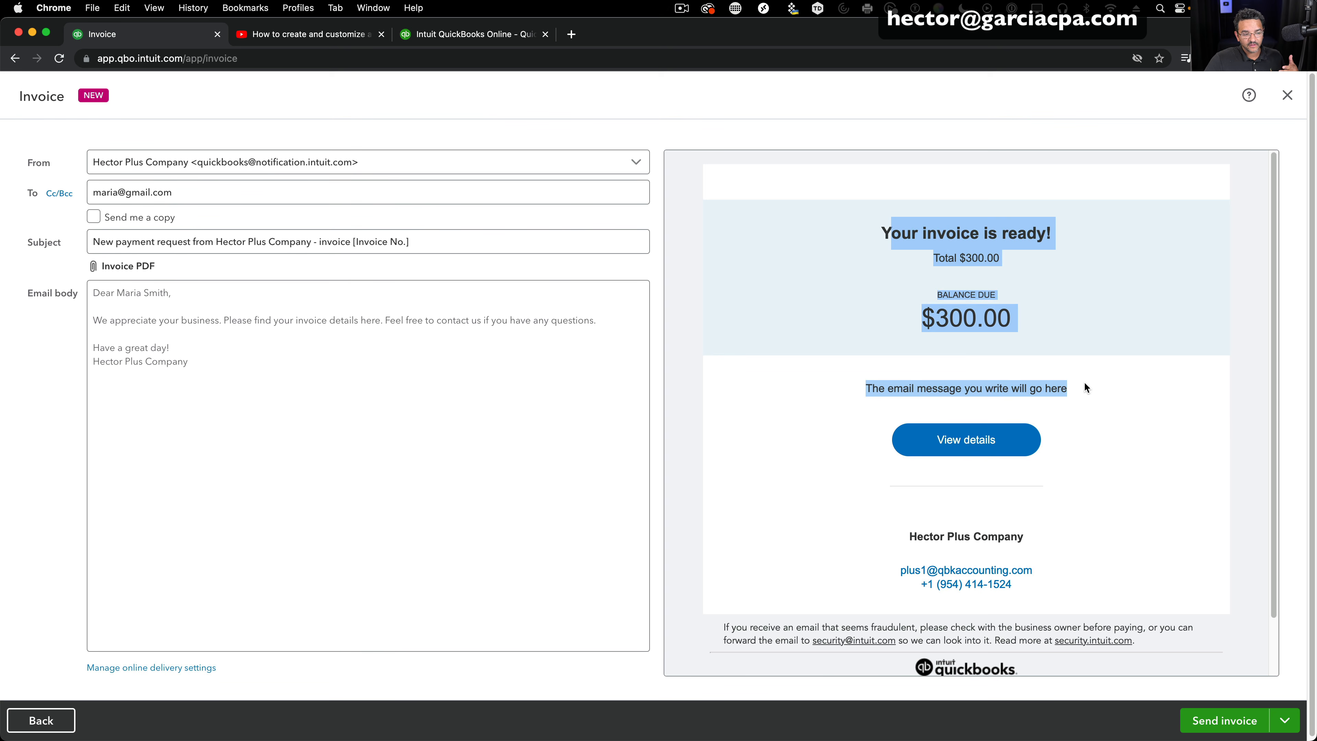
click(1079, 360)
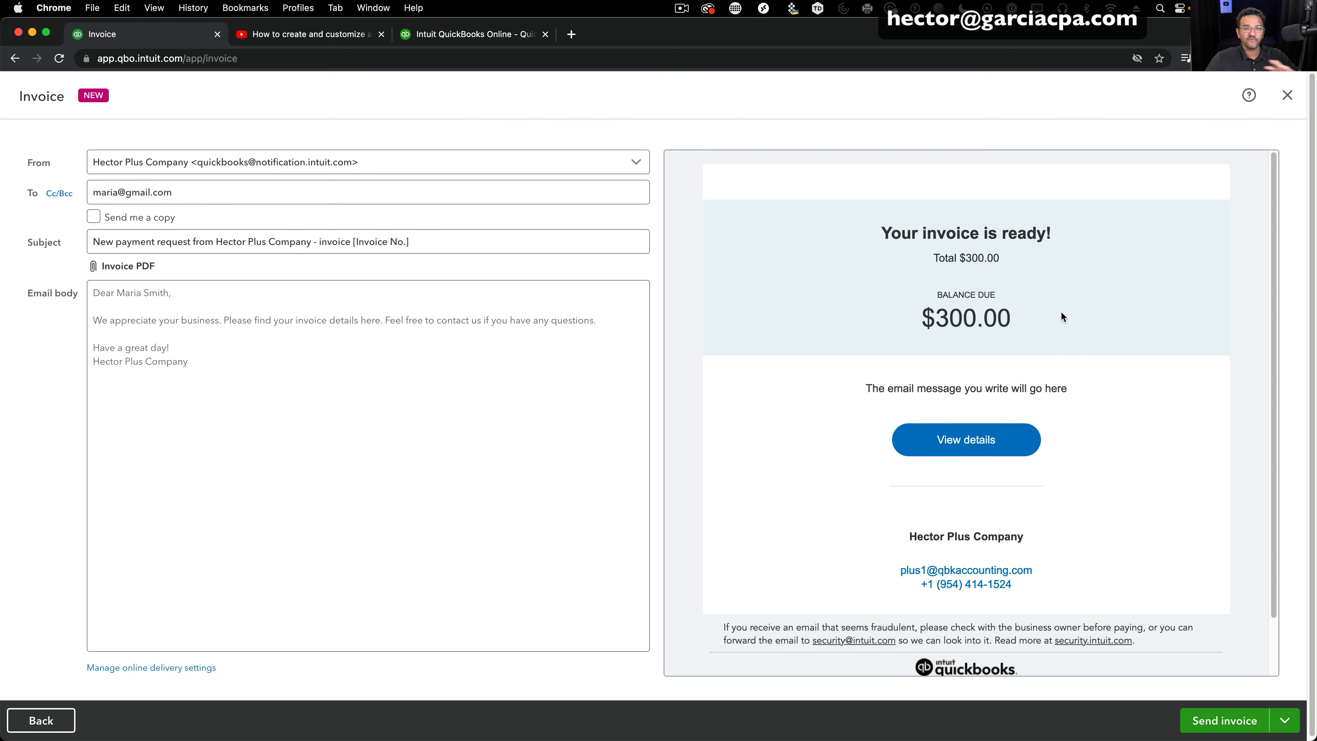
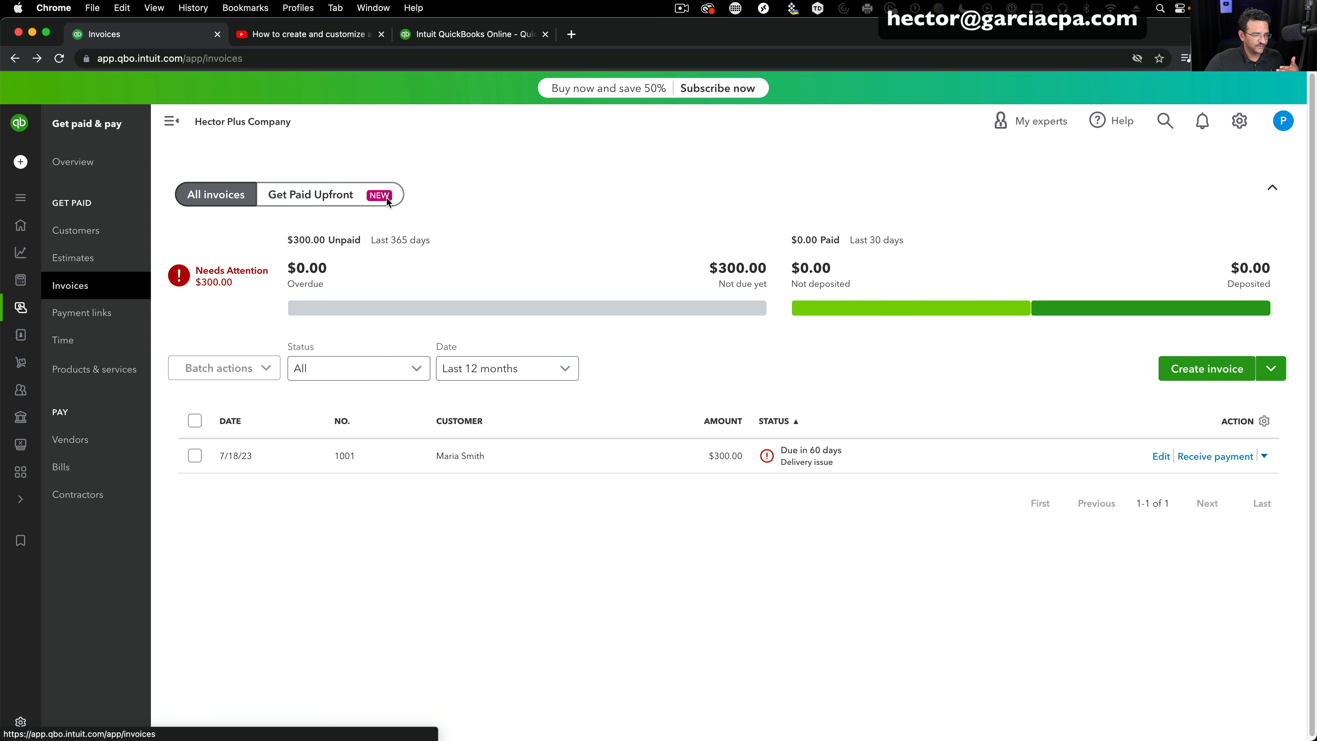
- Start a new invoice, begin the online card and bank payments setup, then save, exit, and close the invoice
mouse_move(31, 257)
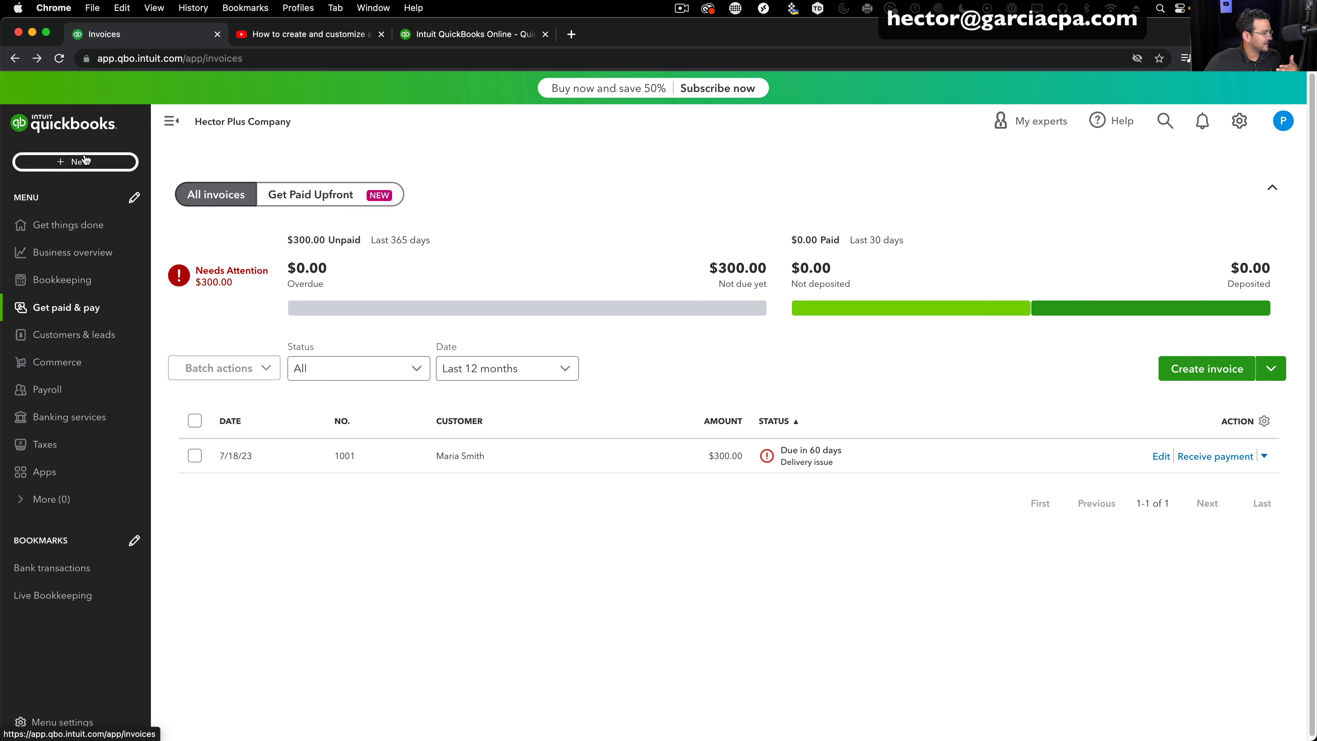
click(75, 162)
click(120, 238)
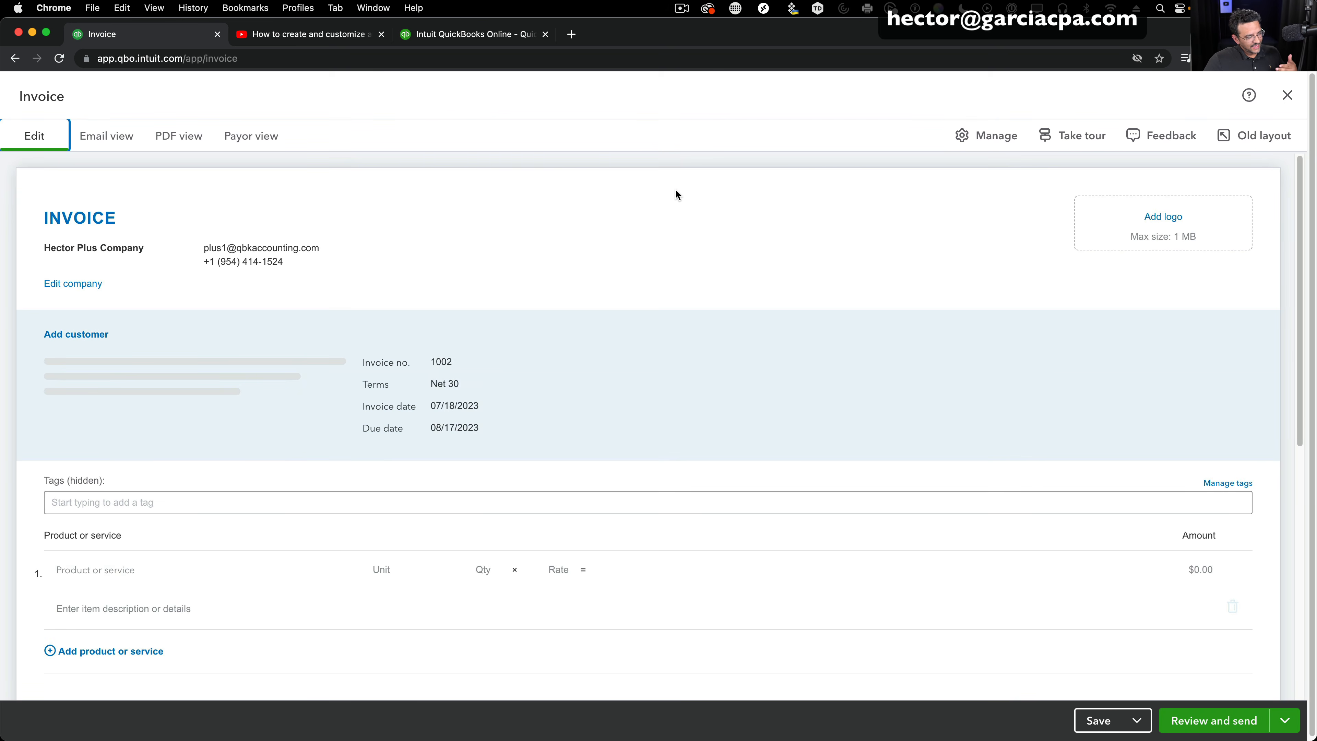
scroll(104, 365, down, 8)
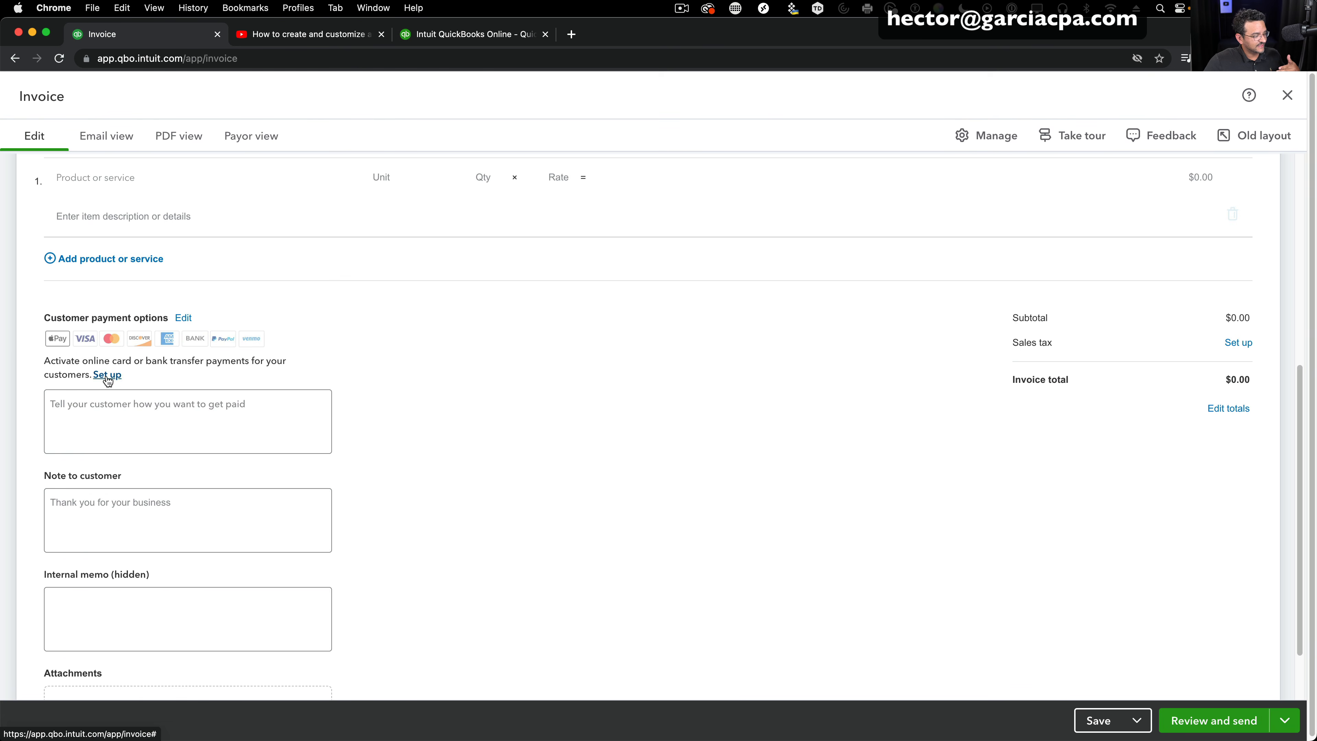
click(108, 375)
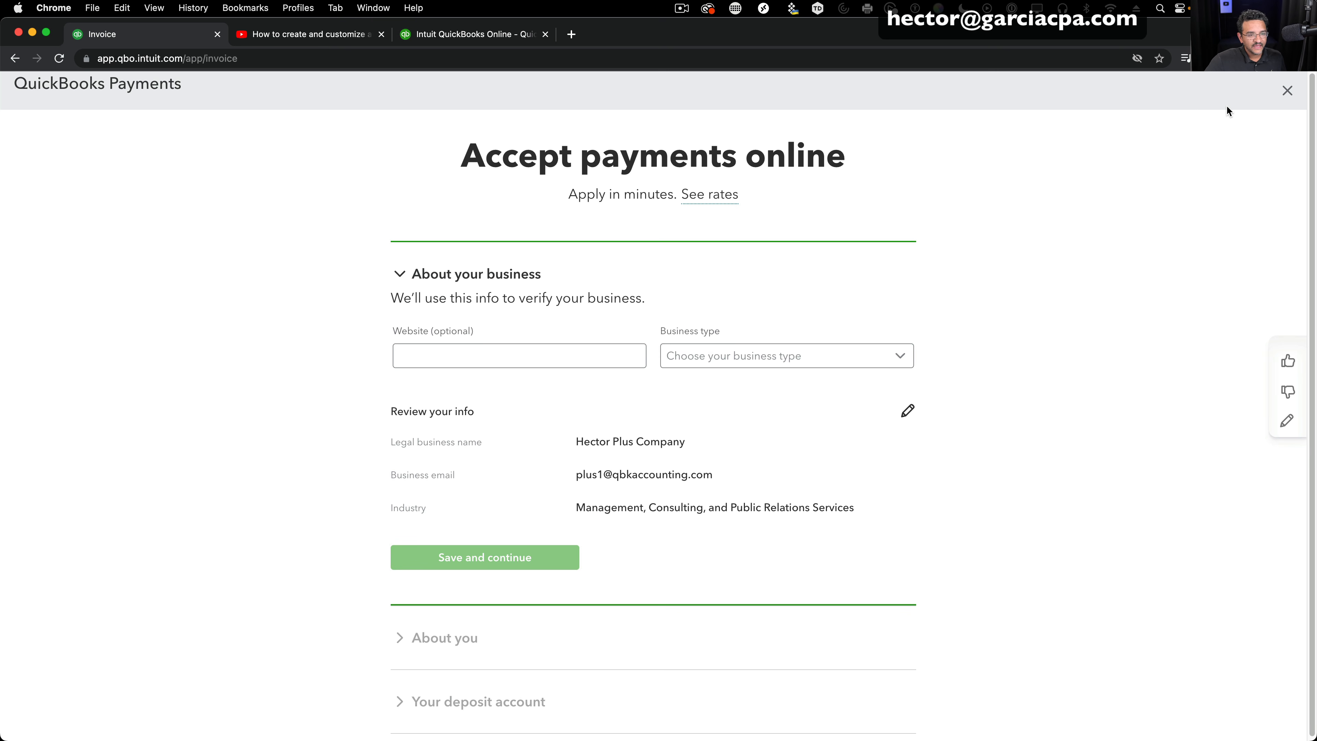
click(1289, 91)
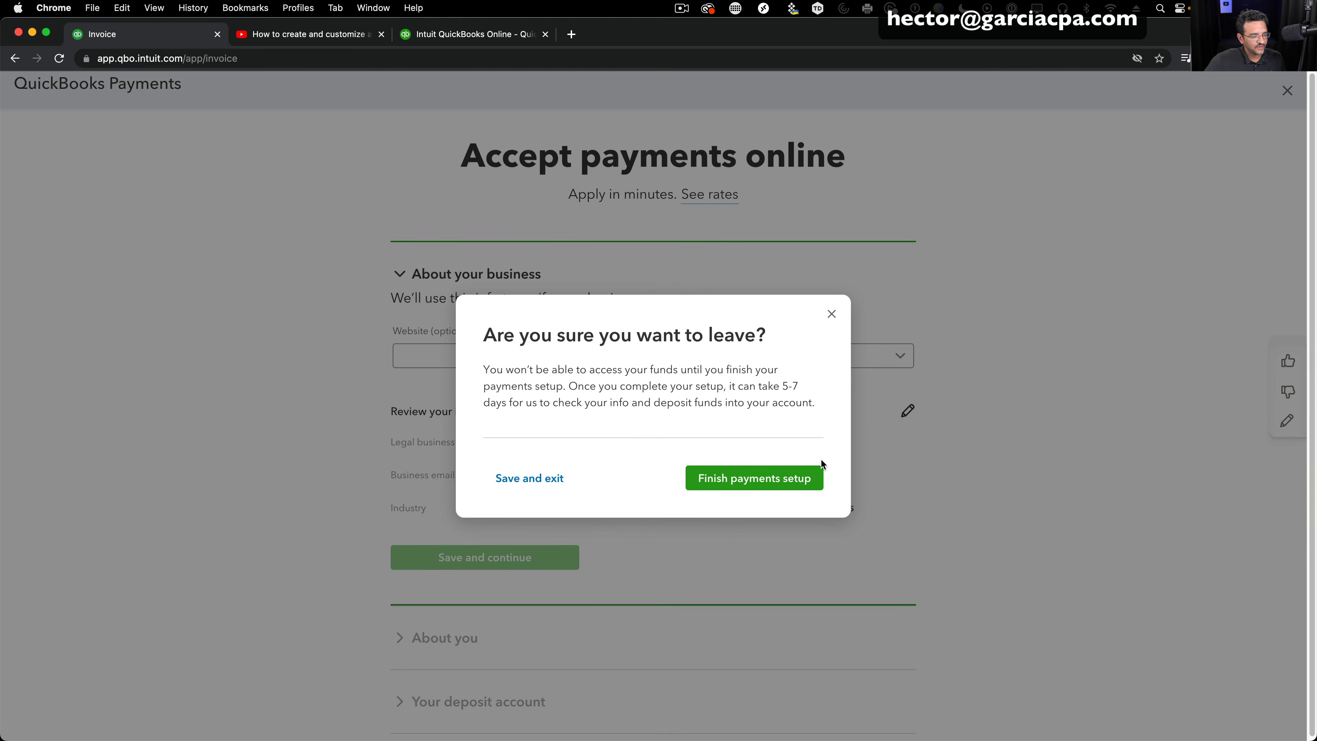
click(552, 480)
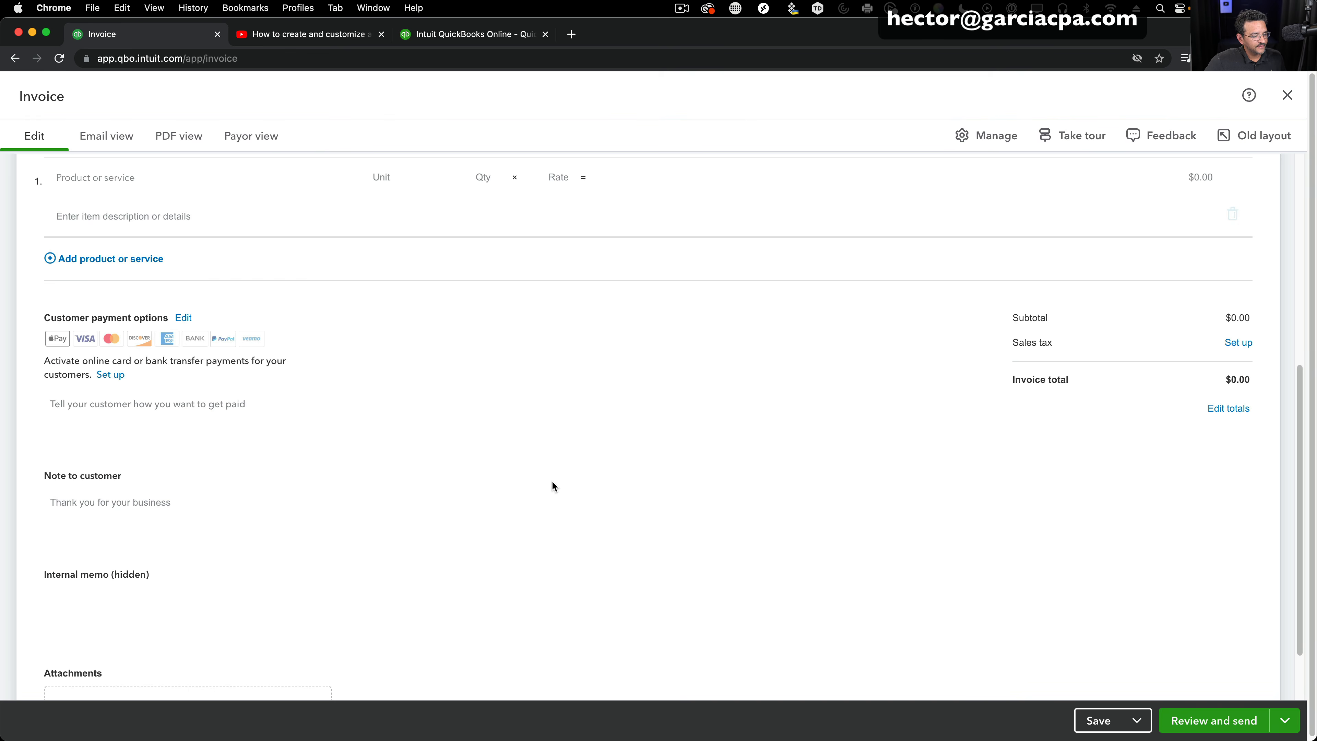
click(1283, 104)
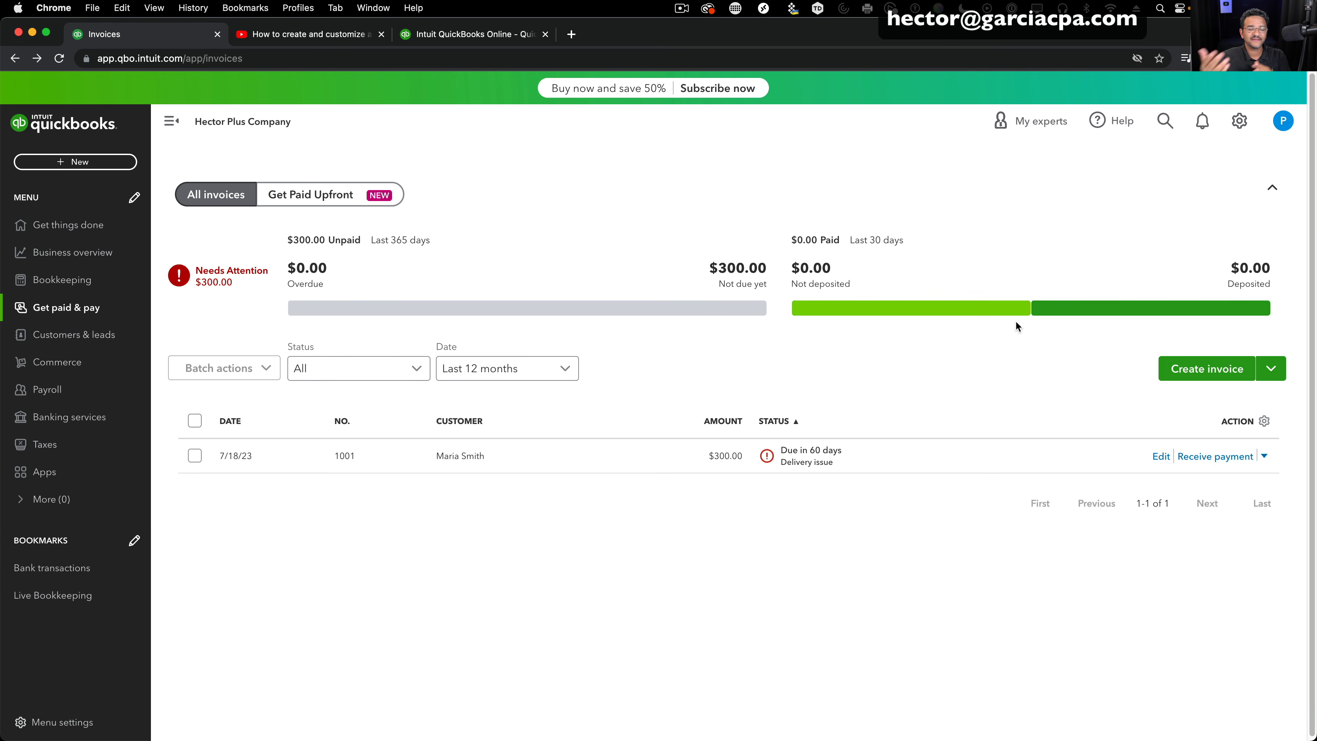
- Open Account and settings and look over the Expenses and Payments settings
click(1239, 121)
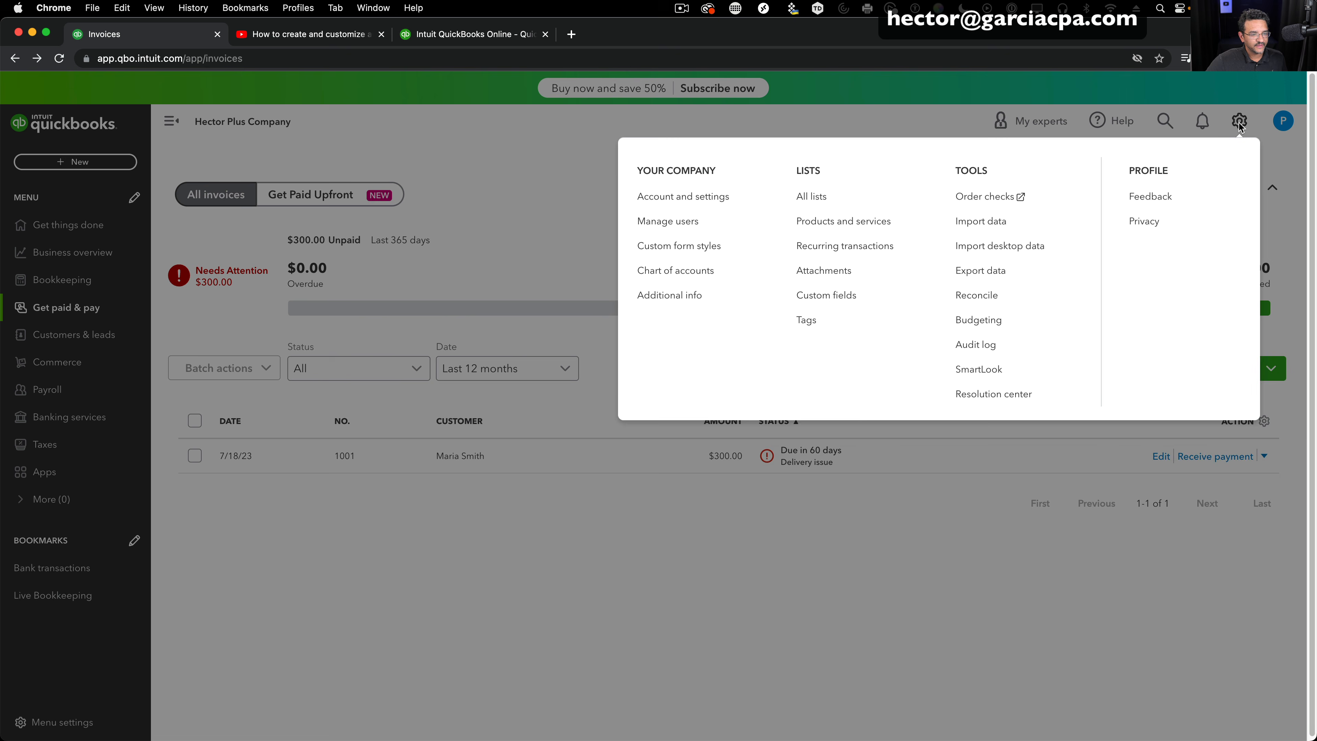
click(680, 204)
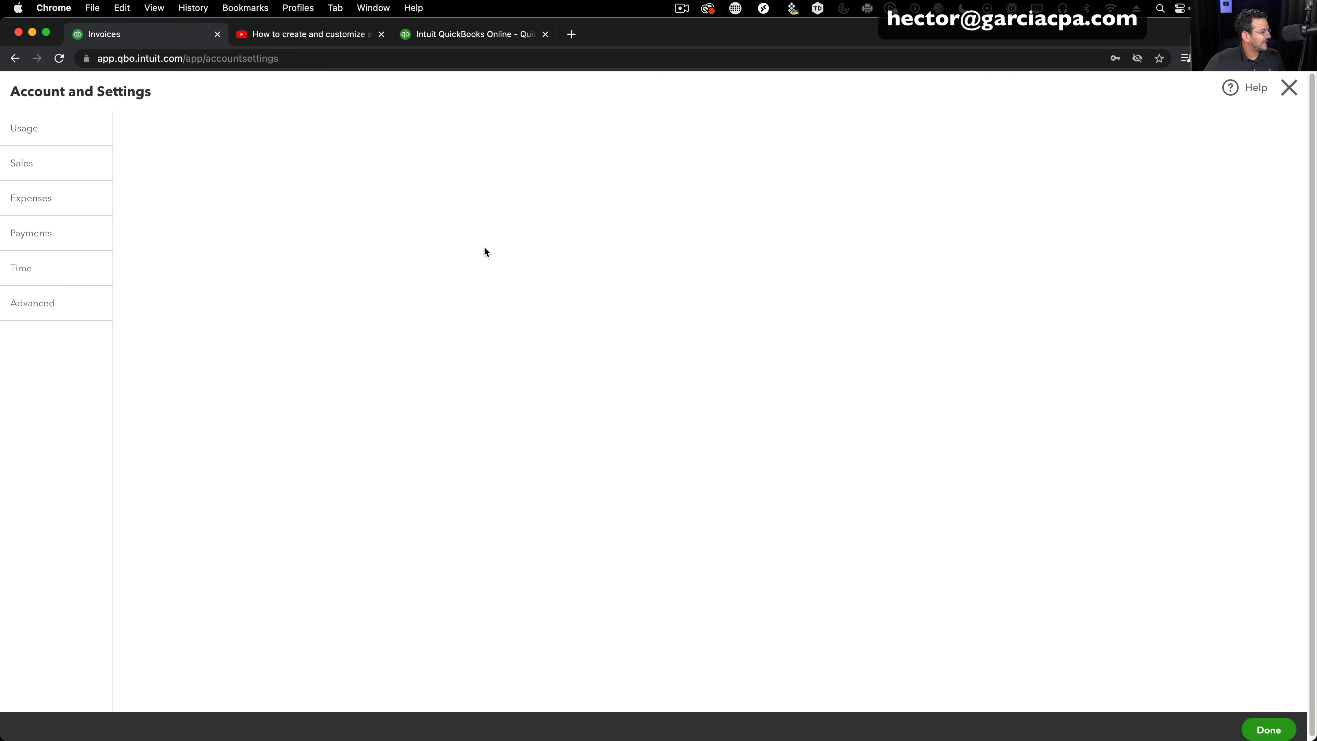
click(35, 233)
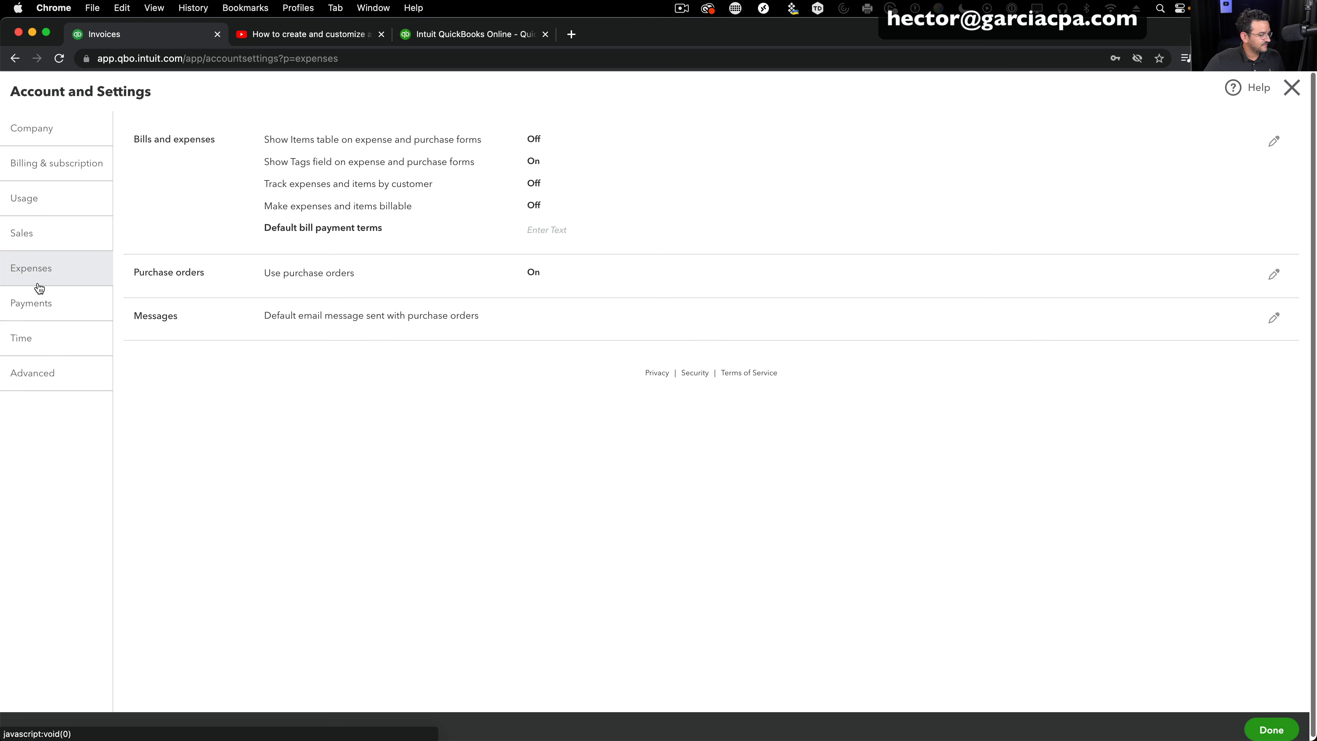
click(41, 305)
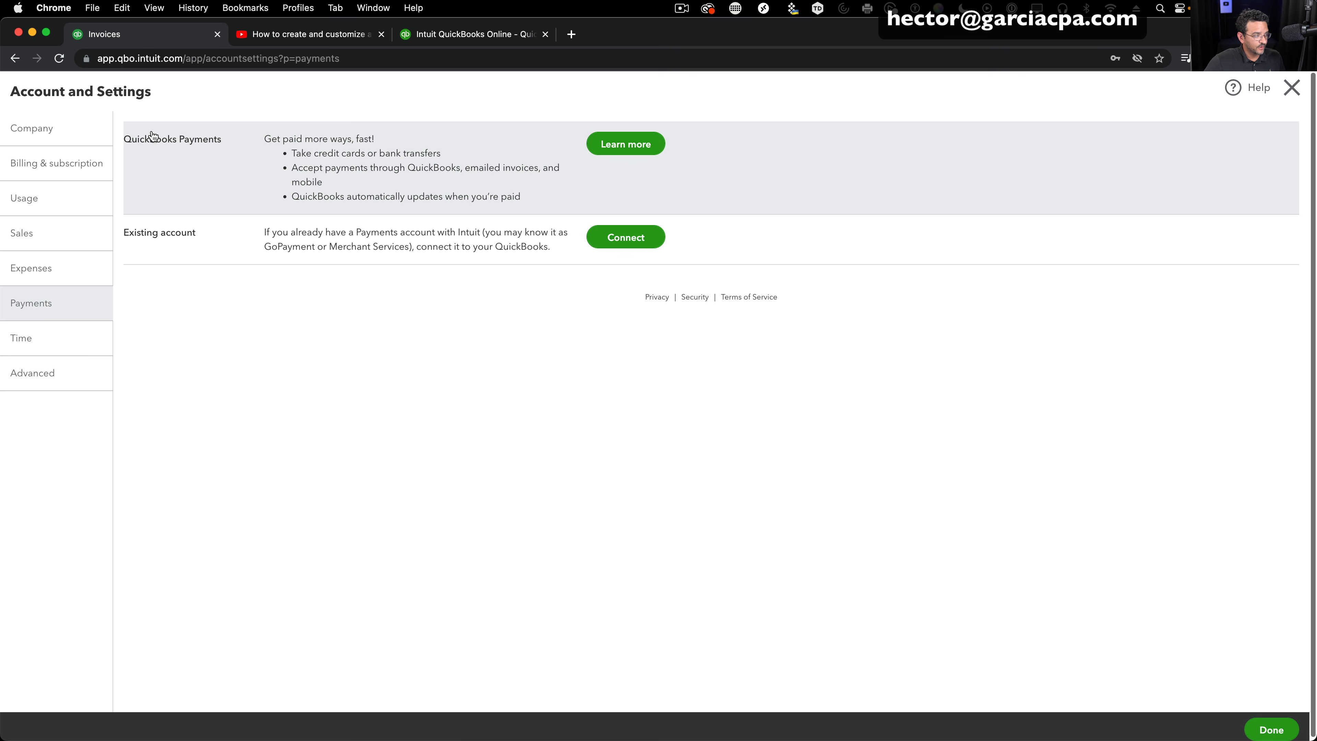
drag(130, 138, 597, 168)
- Start and exit the QuickBooks Payments sign-up, then open the Chart of accounts from the gear menu
click(635, 166)
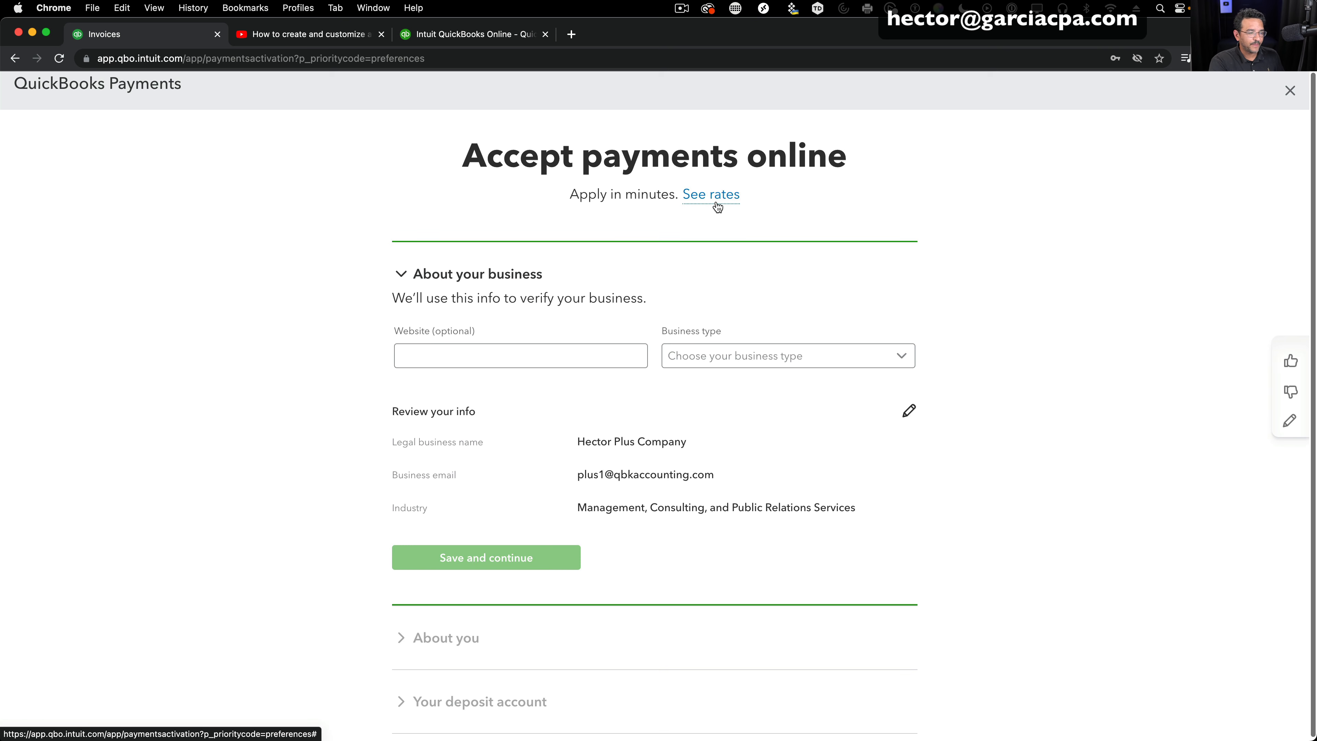
click(1290, 91)
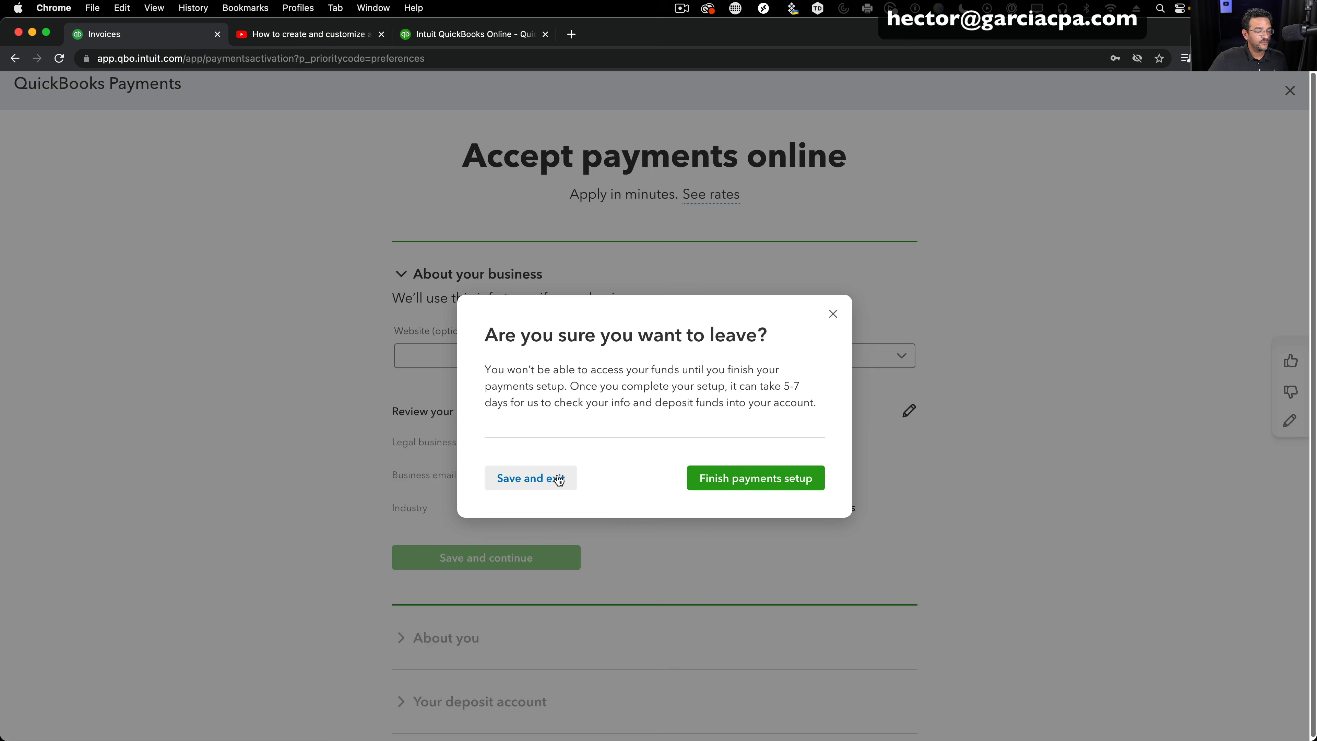
click(559, 480)
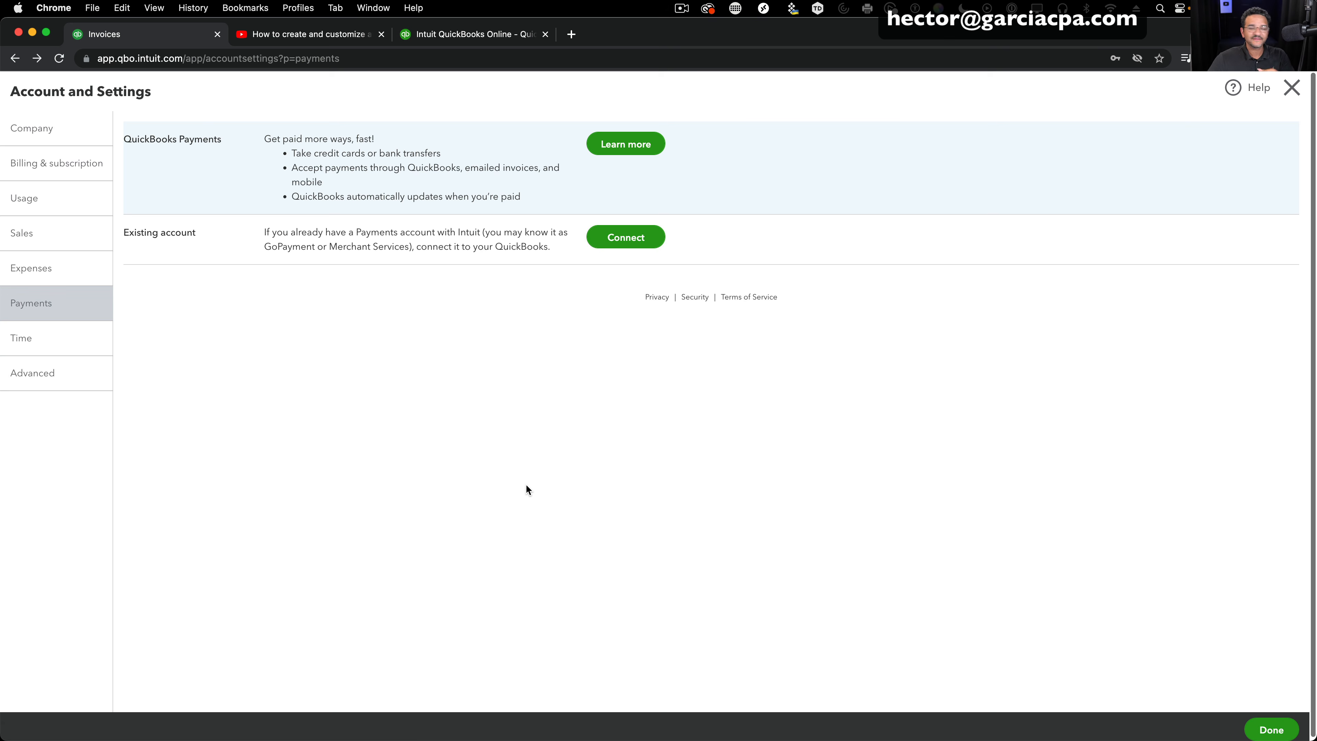
click(1291, 88)
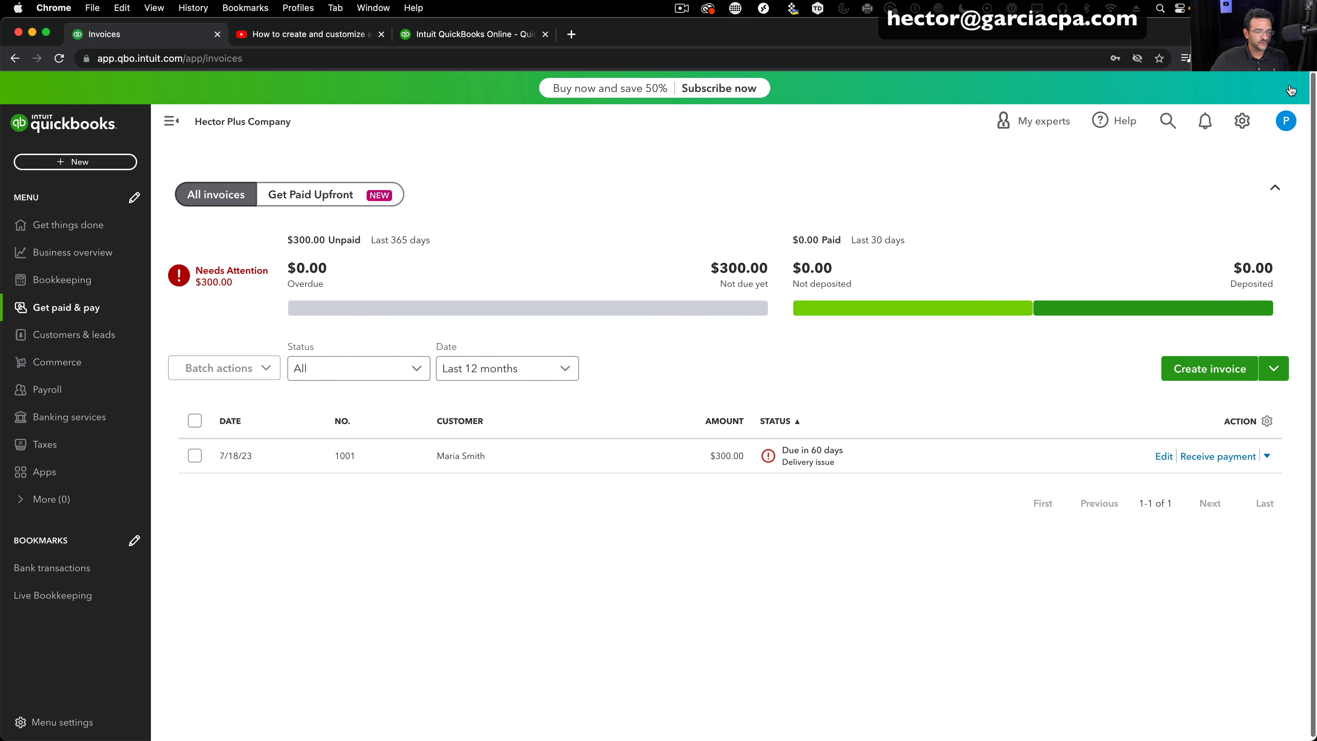
click(1241, 121)
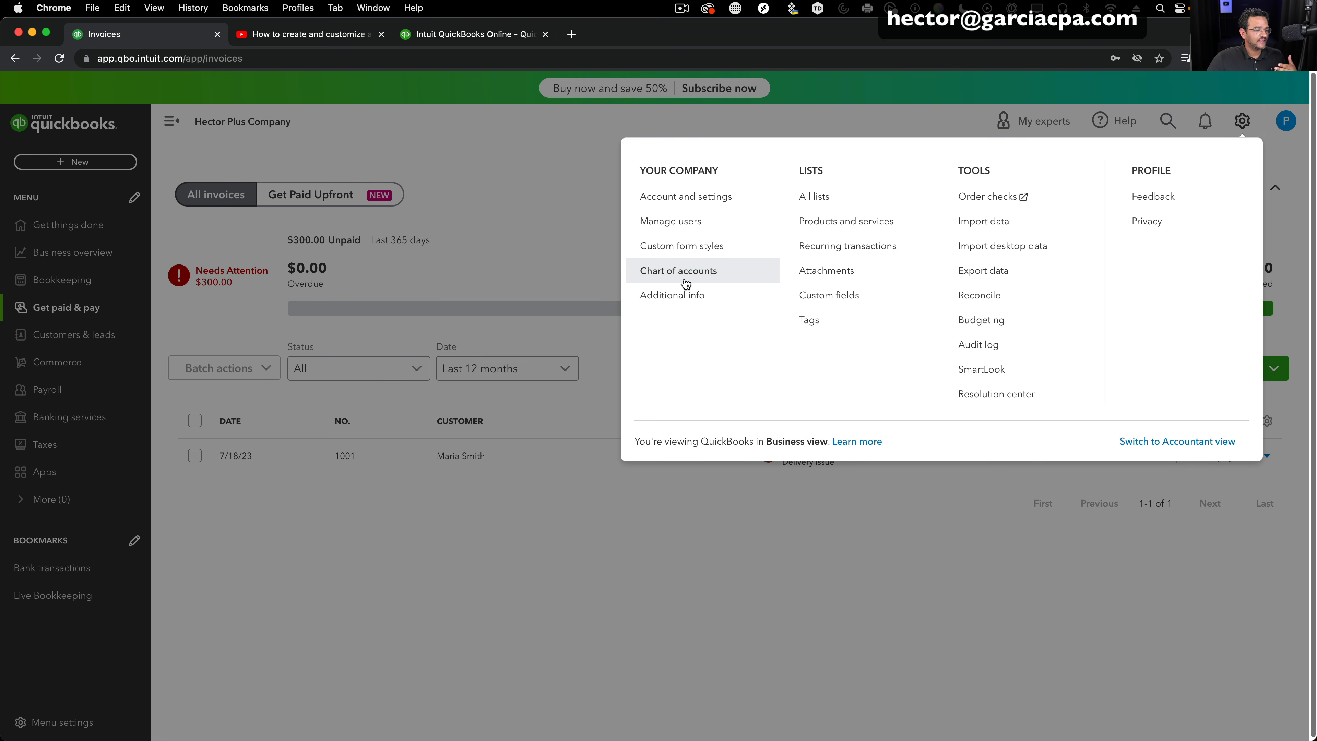
click(685, 281)
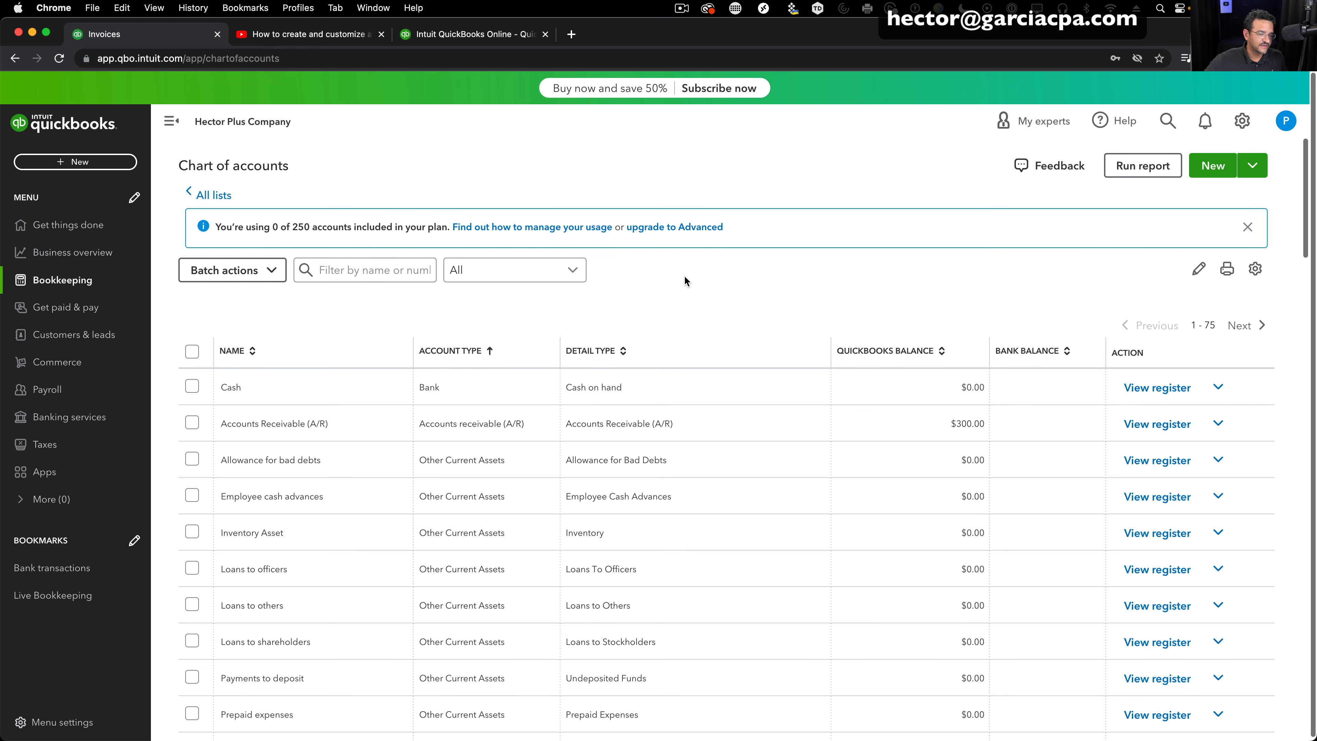
- Create a new Bank account of detail type Checking named 'Chase Checking 1234'
click(1213, 169)
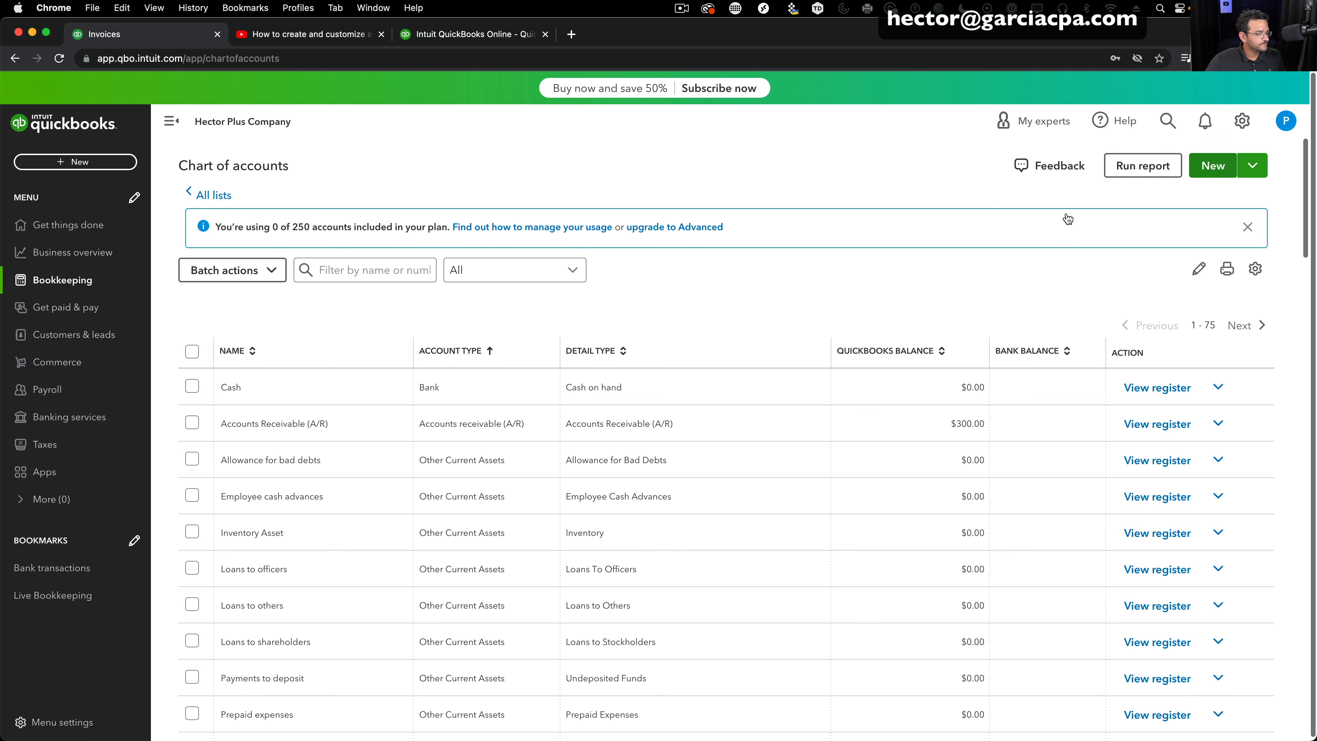
click(481, 258)
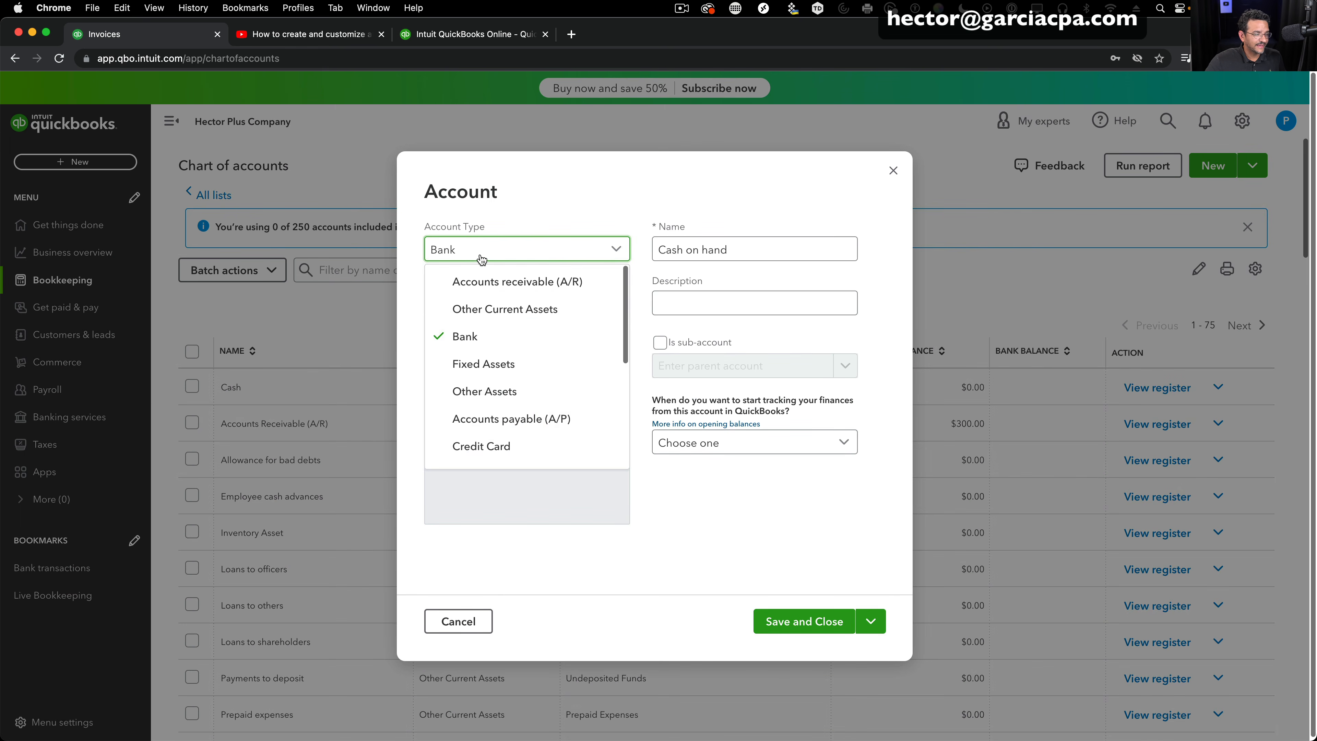
click(485, 259)
drag(743, 252, 590, 248)
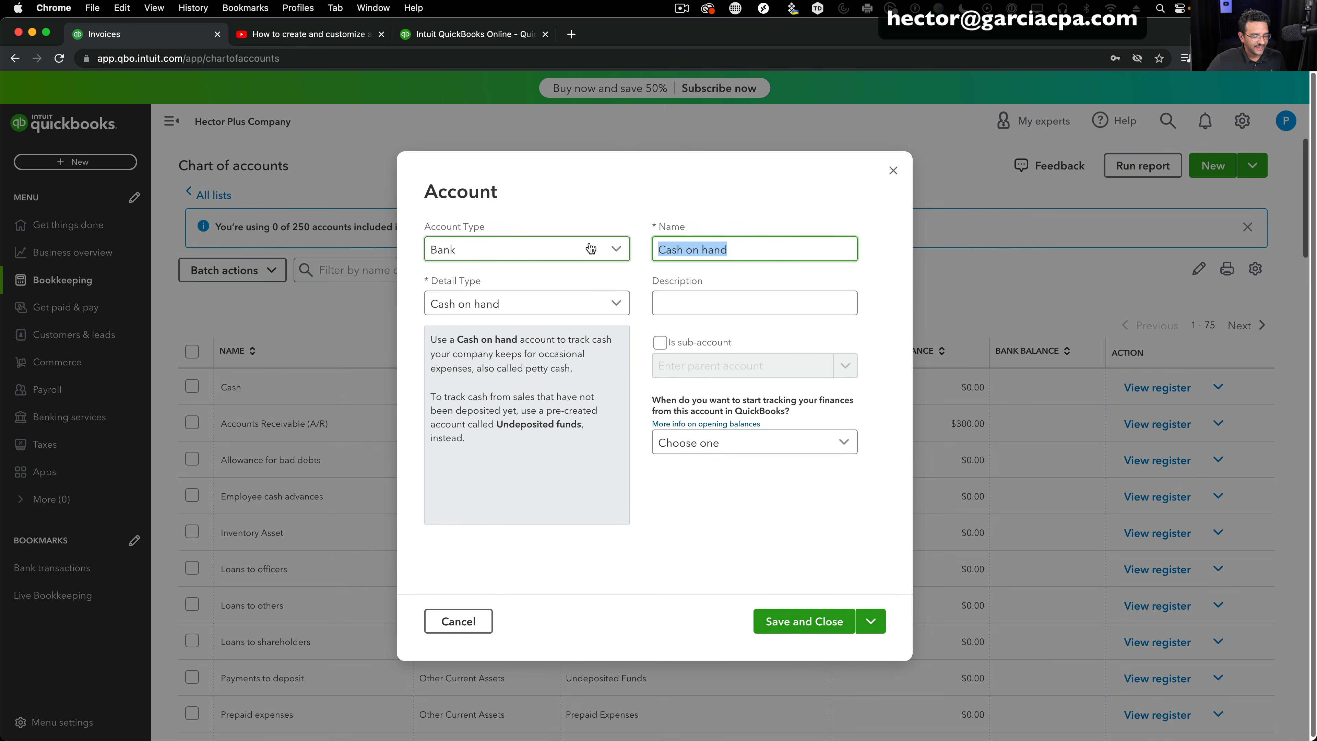
click(472, 304)
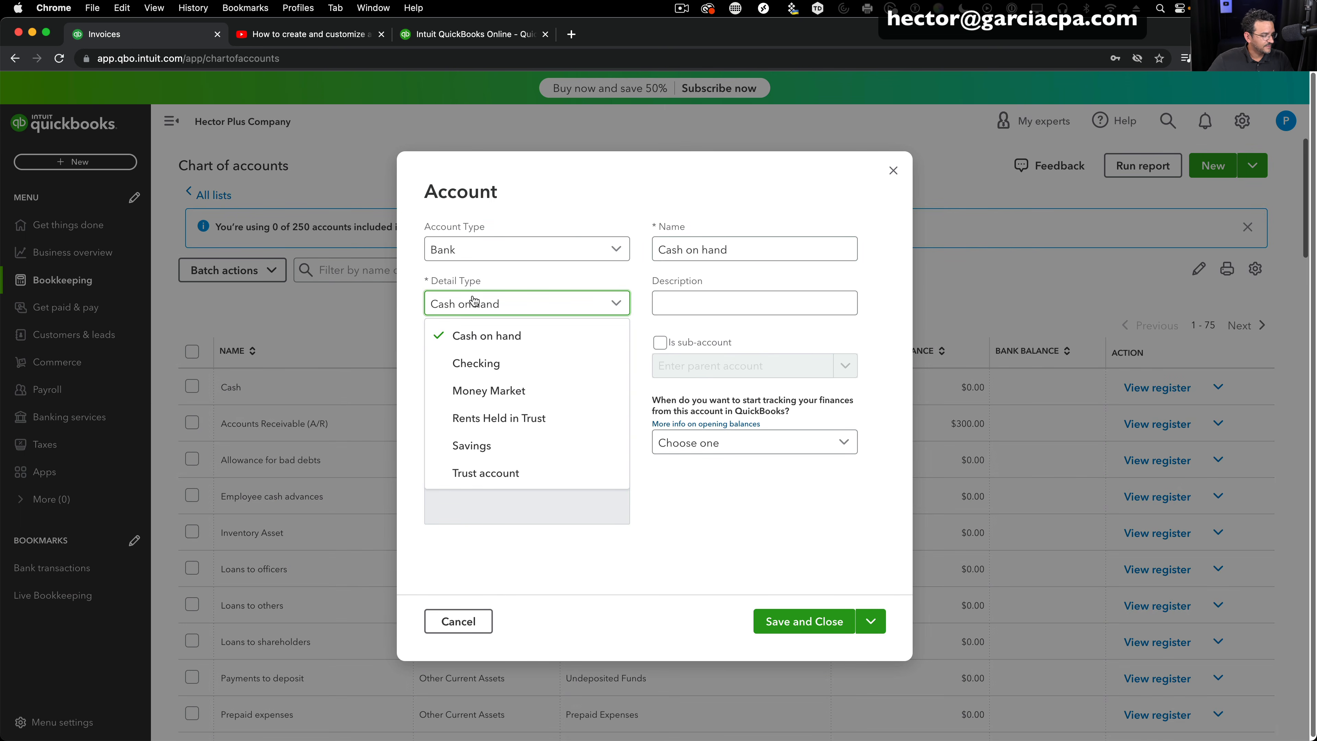
click(476, 364)
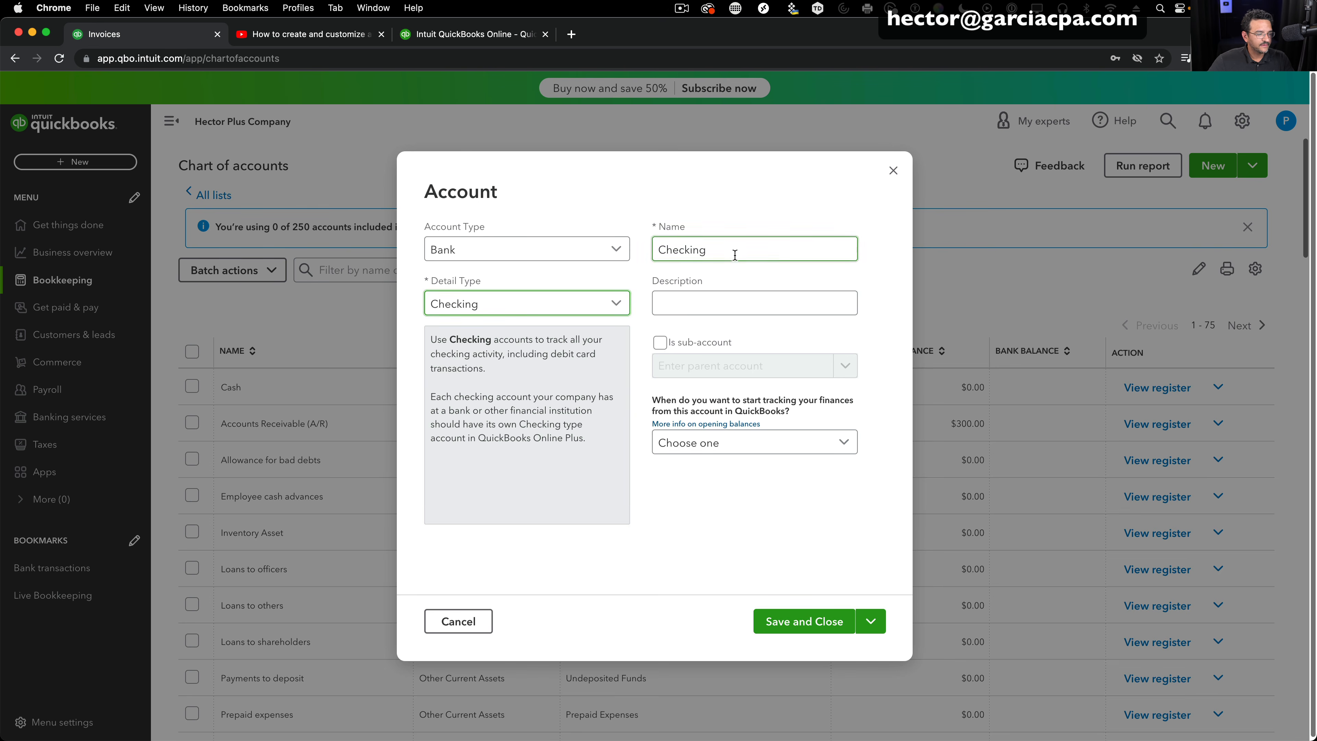
drag(726, 252, 659, 248)
text(C)
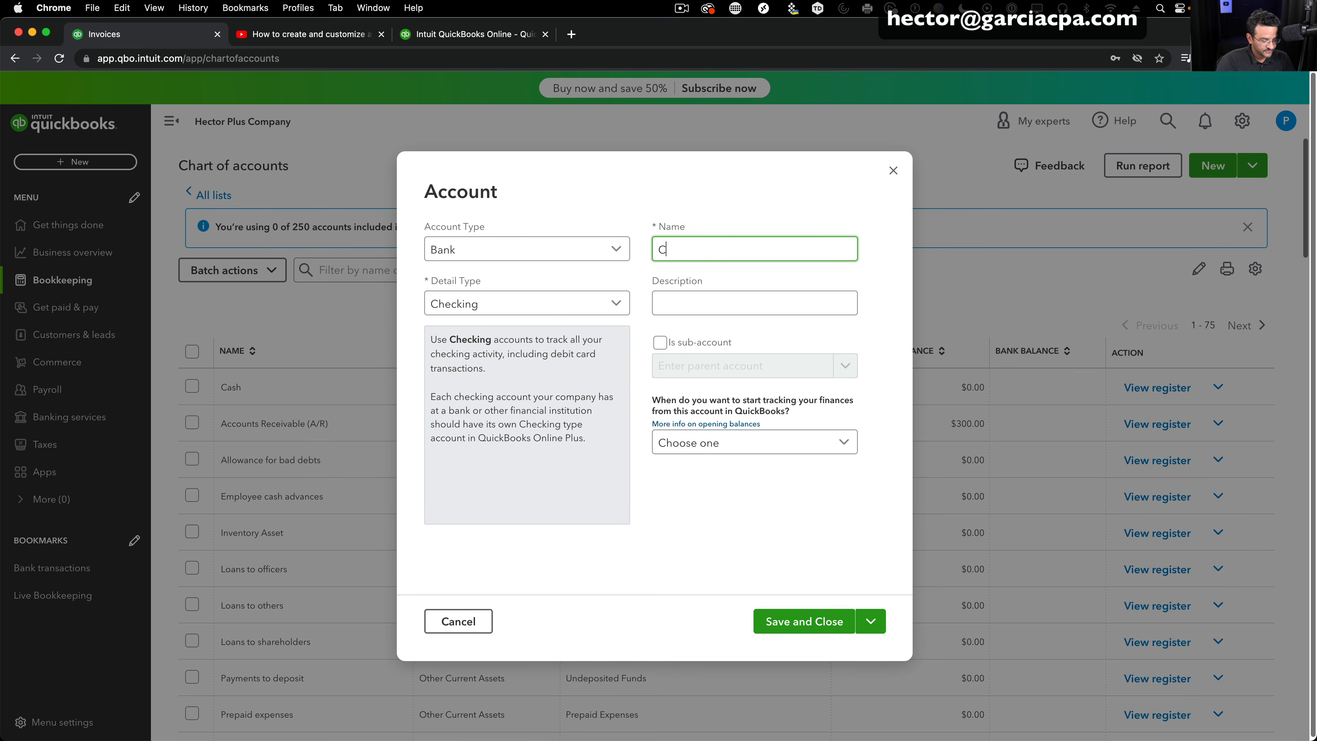
text(hase Checking 1234)
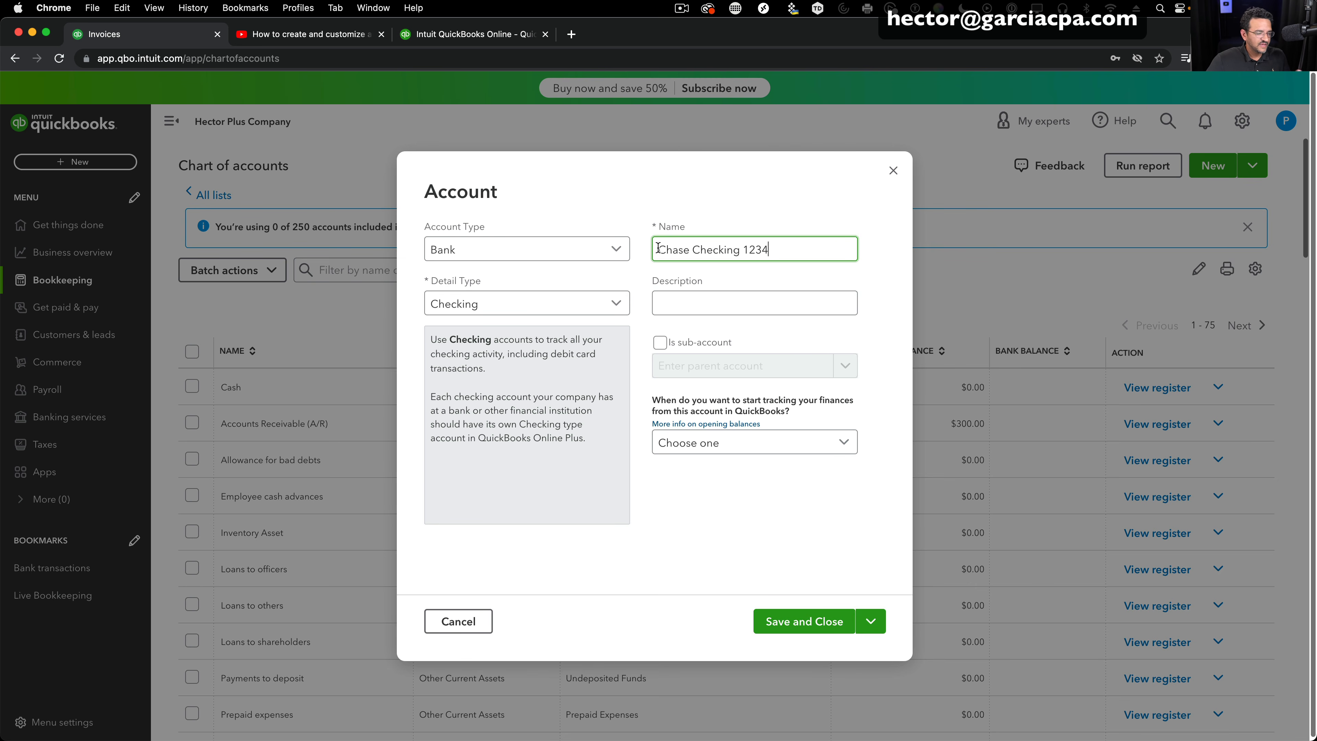
- Track the account from the start of this month with a 10,589 opening balance, and save it
click(724, 446)
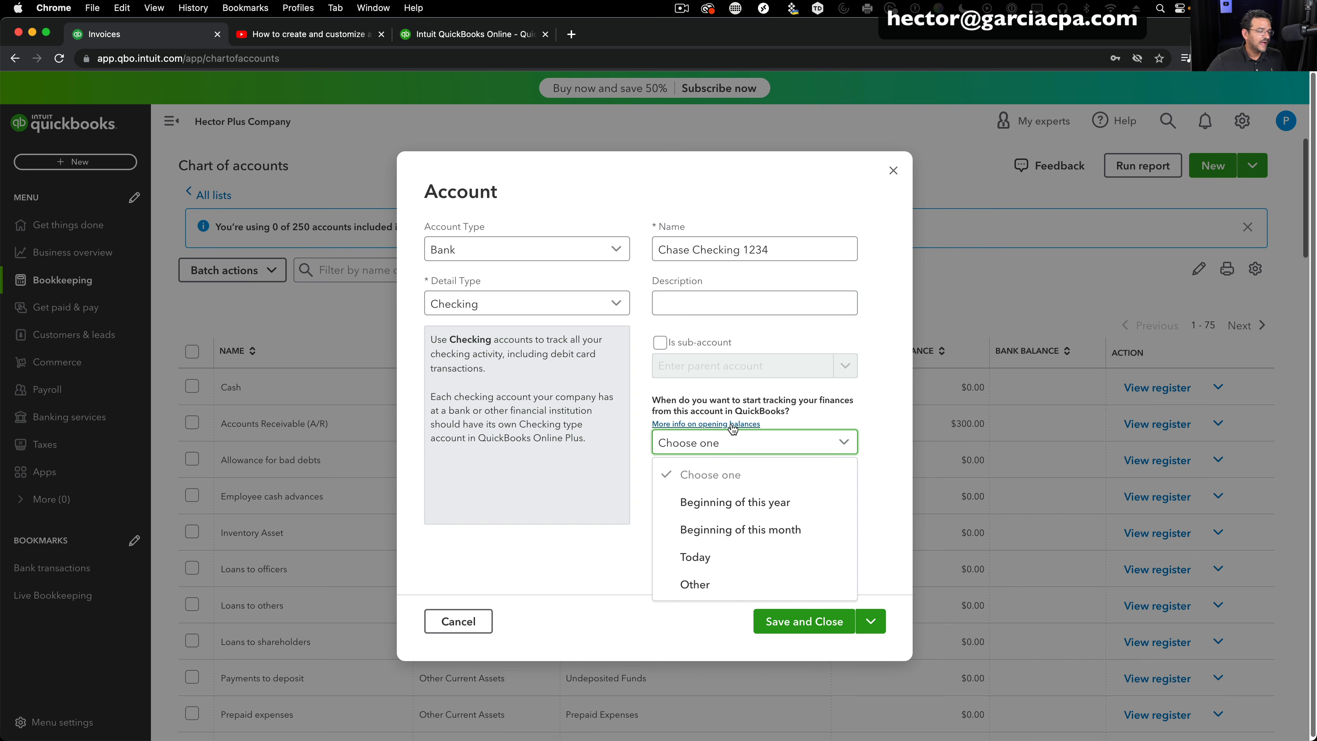
click(739, 502)
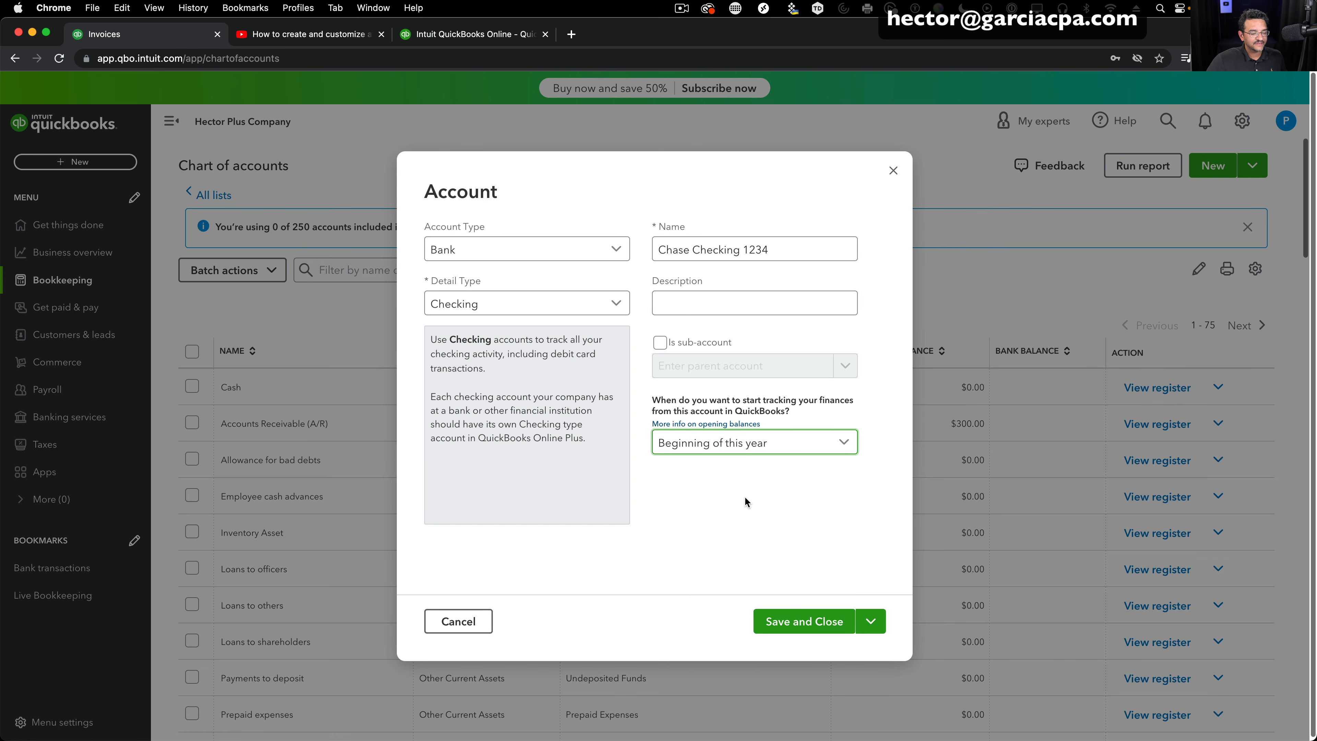
click(784, 447)
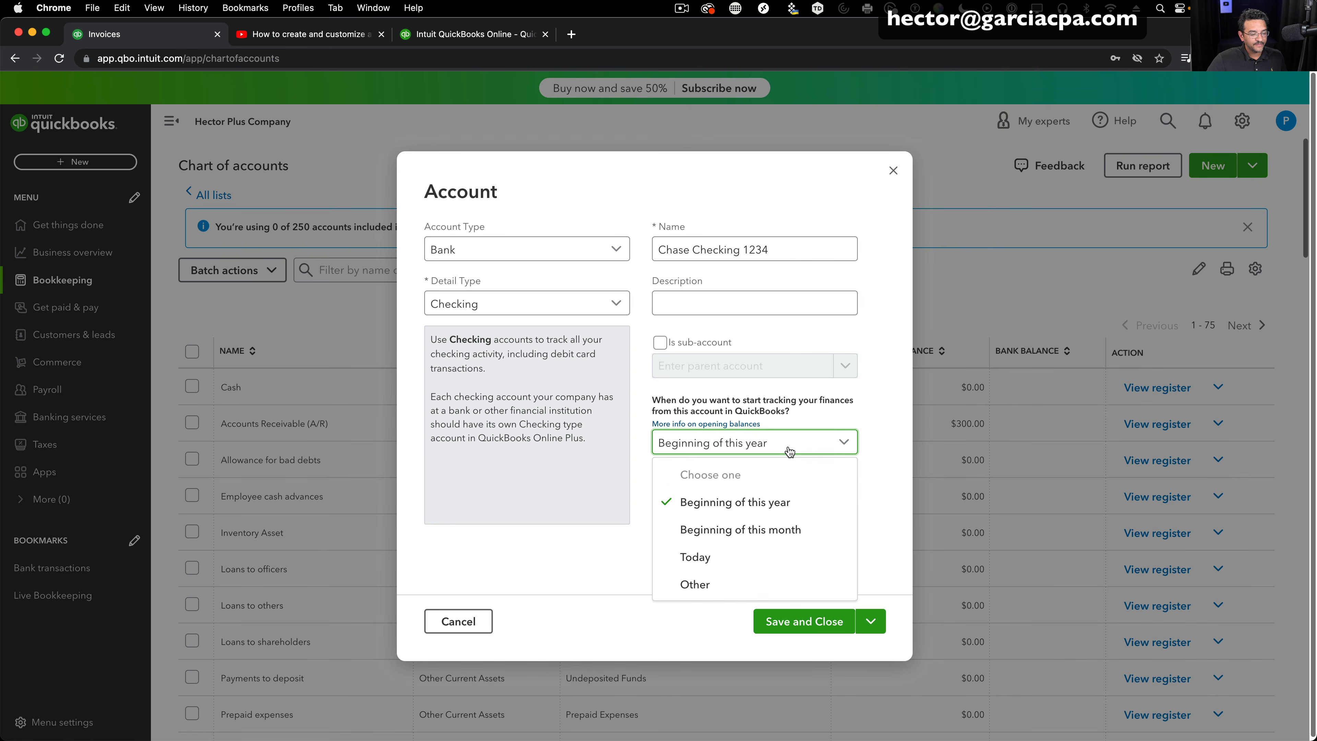
click(759, 532)
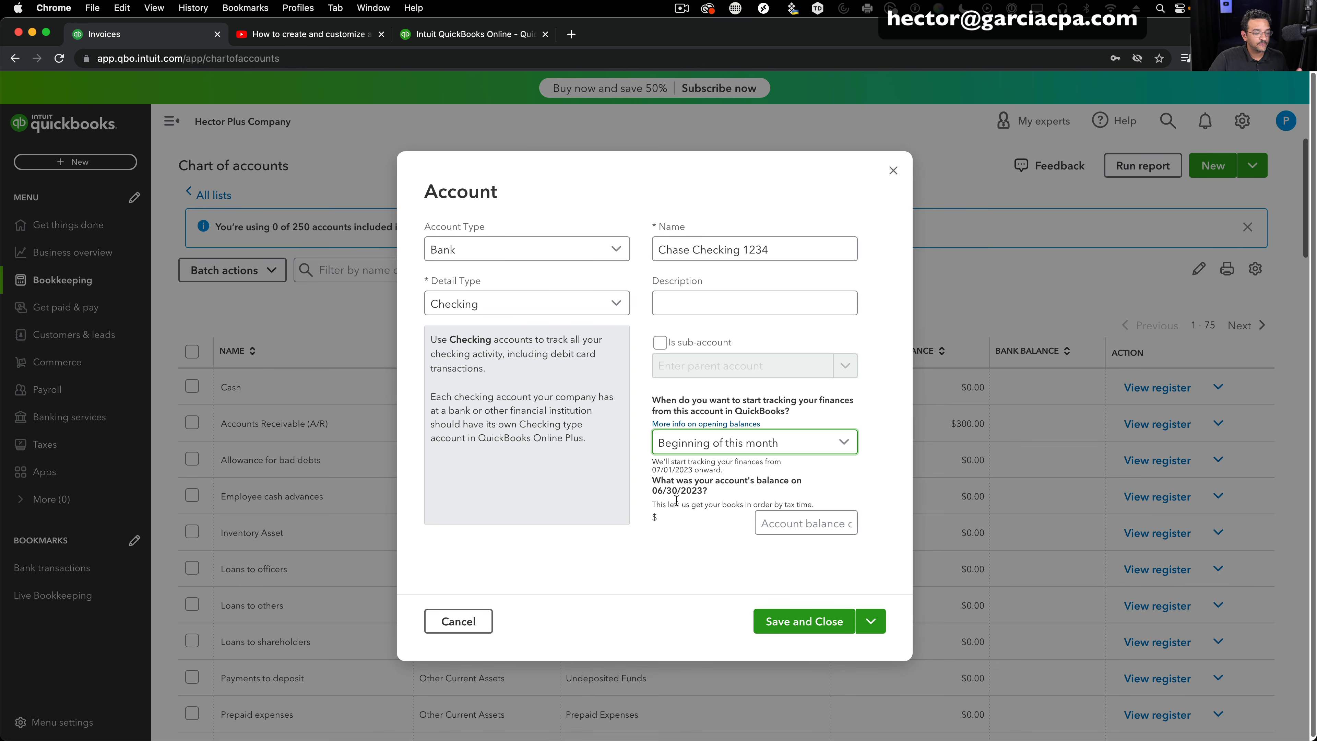
drag(674, 469, 742, 471)
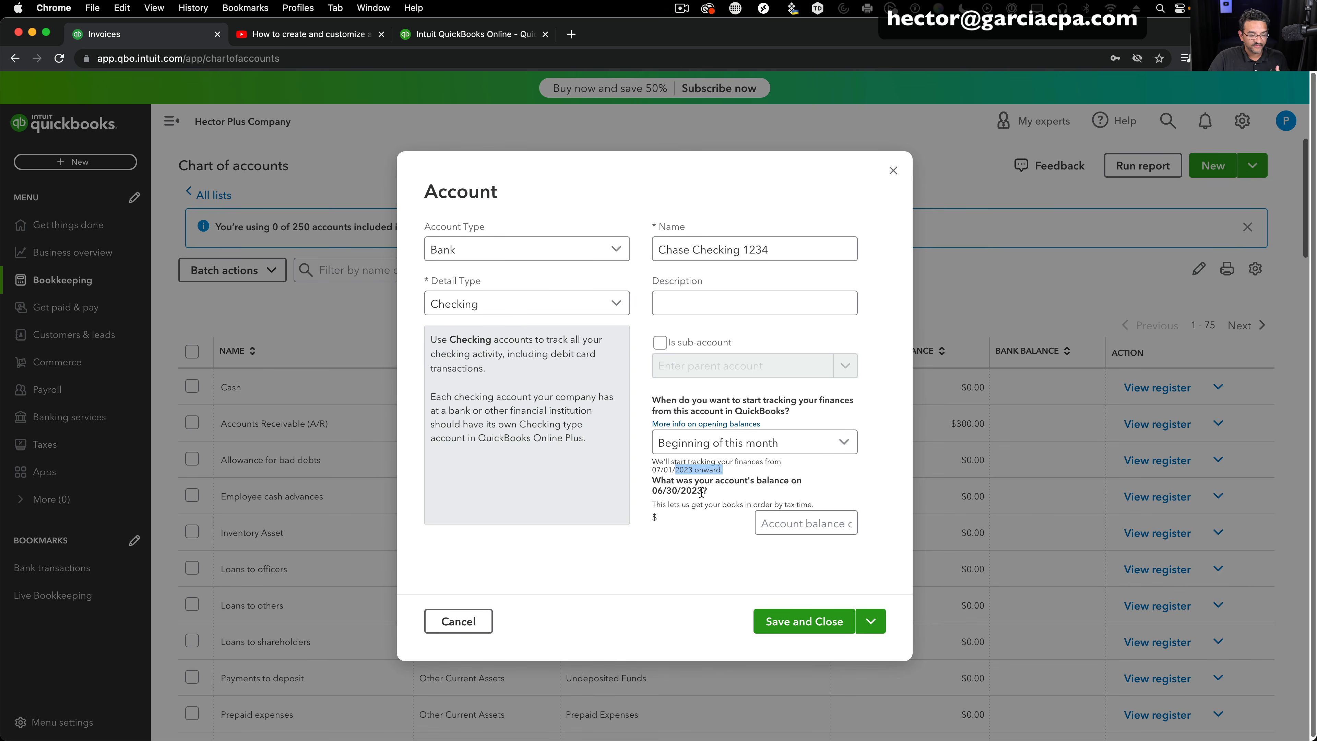
click(792, 523)
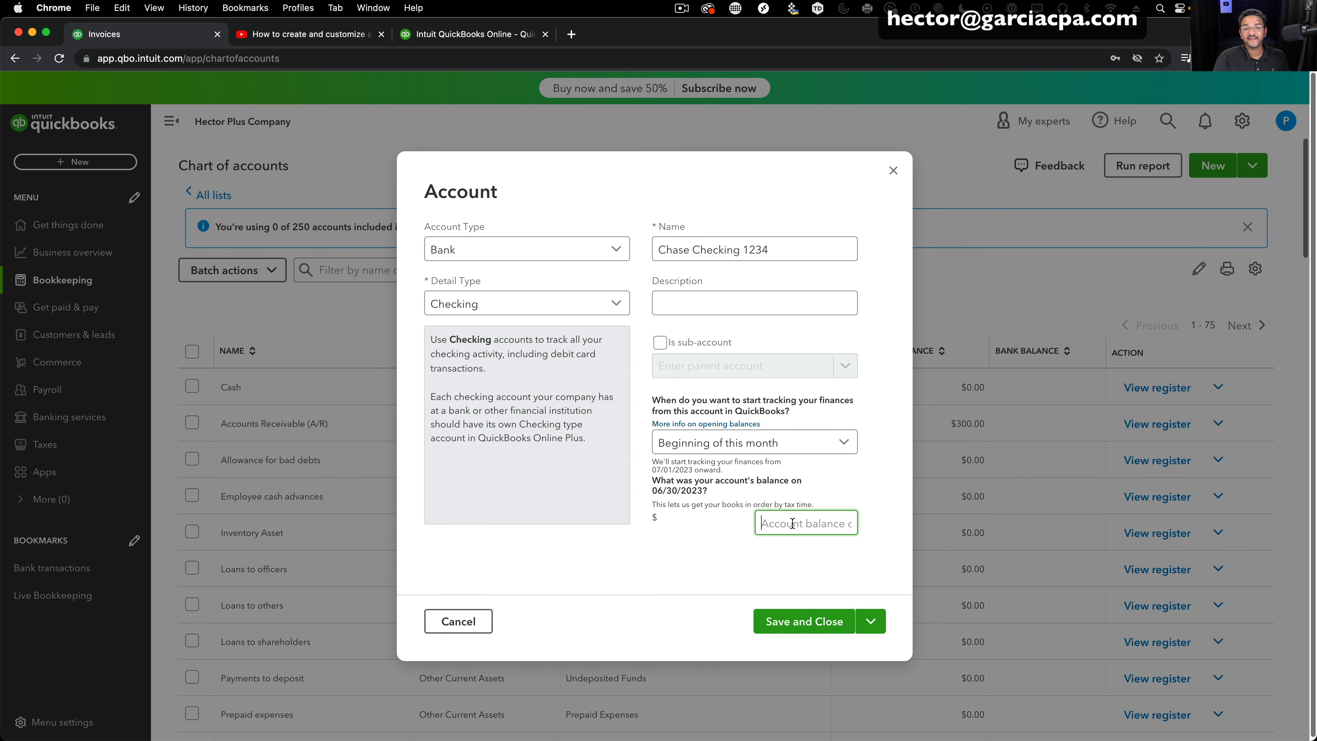
text(10,589)
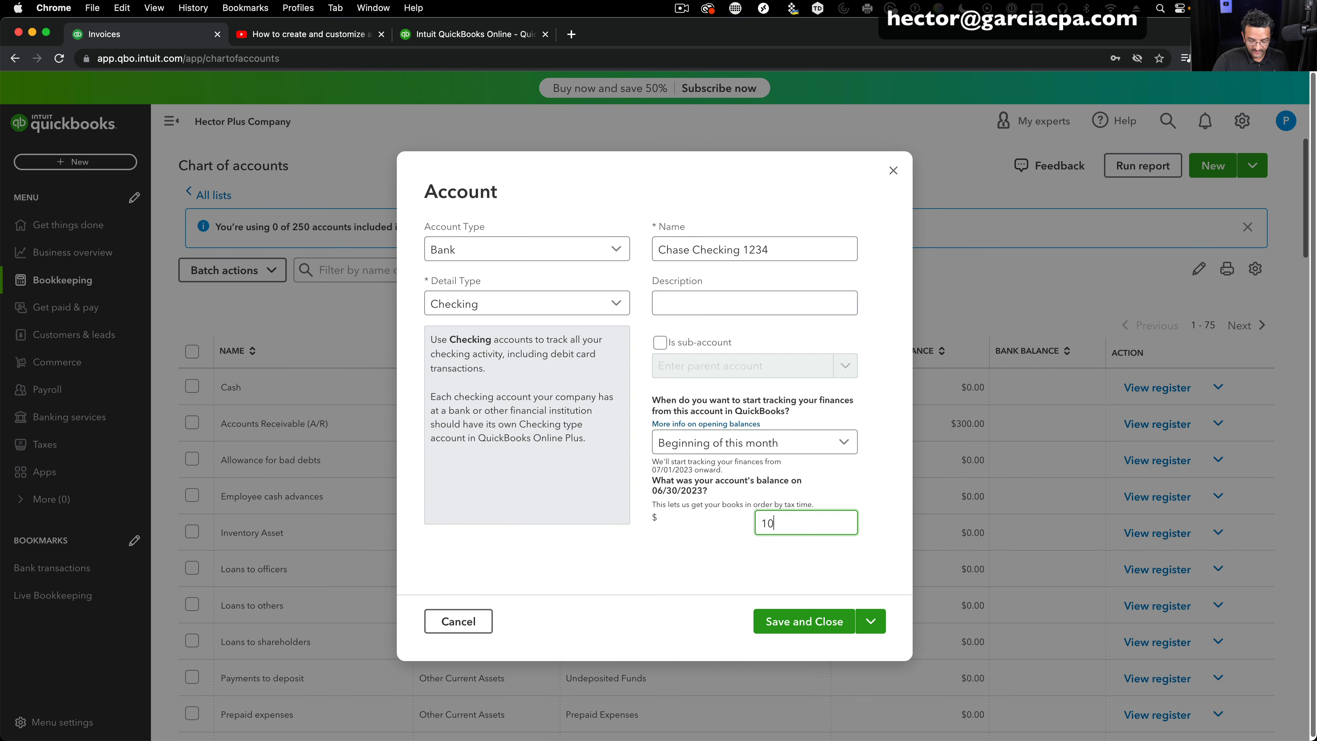
click(801, 627)
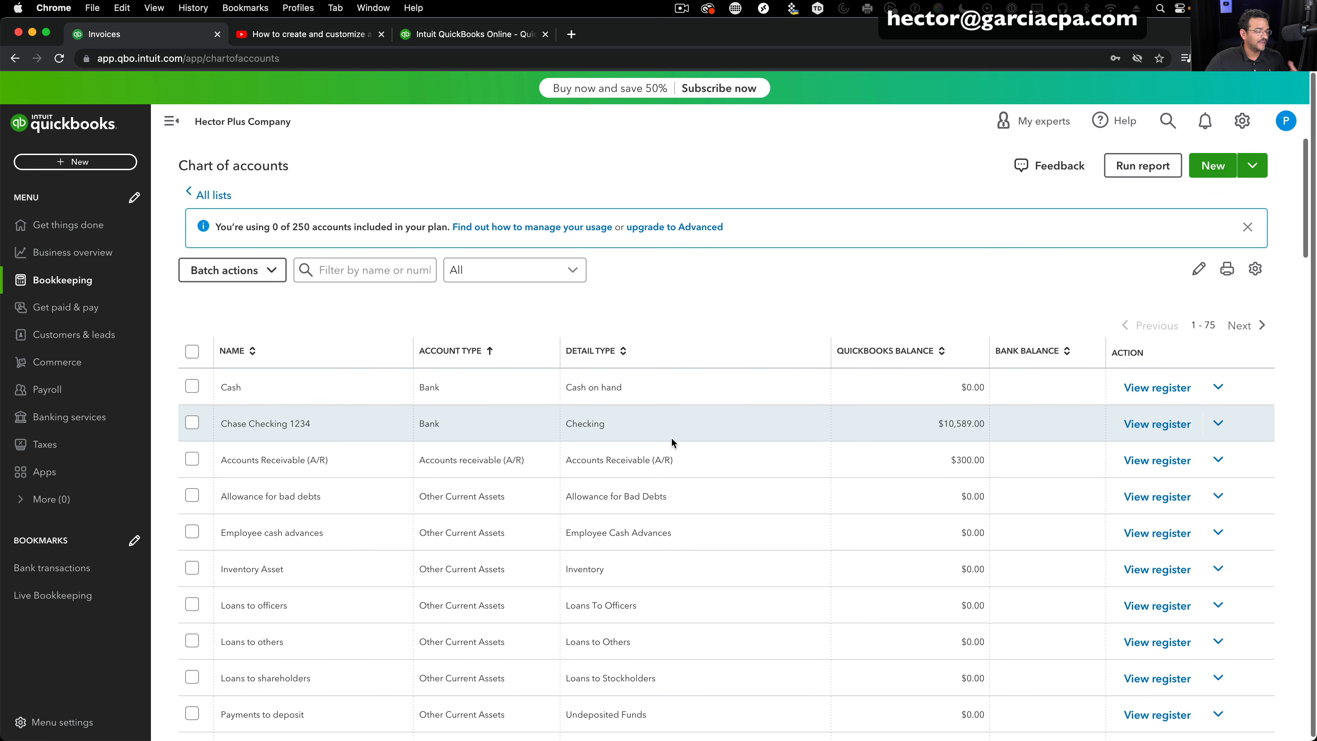
- Choose Connect bank for Chase Checking 1234, close that screen, and go to Bookkeeping's Bank transactions
click(1216, 422)
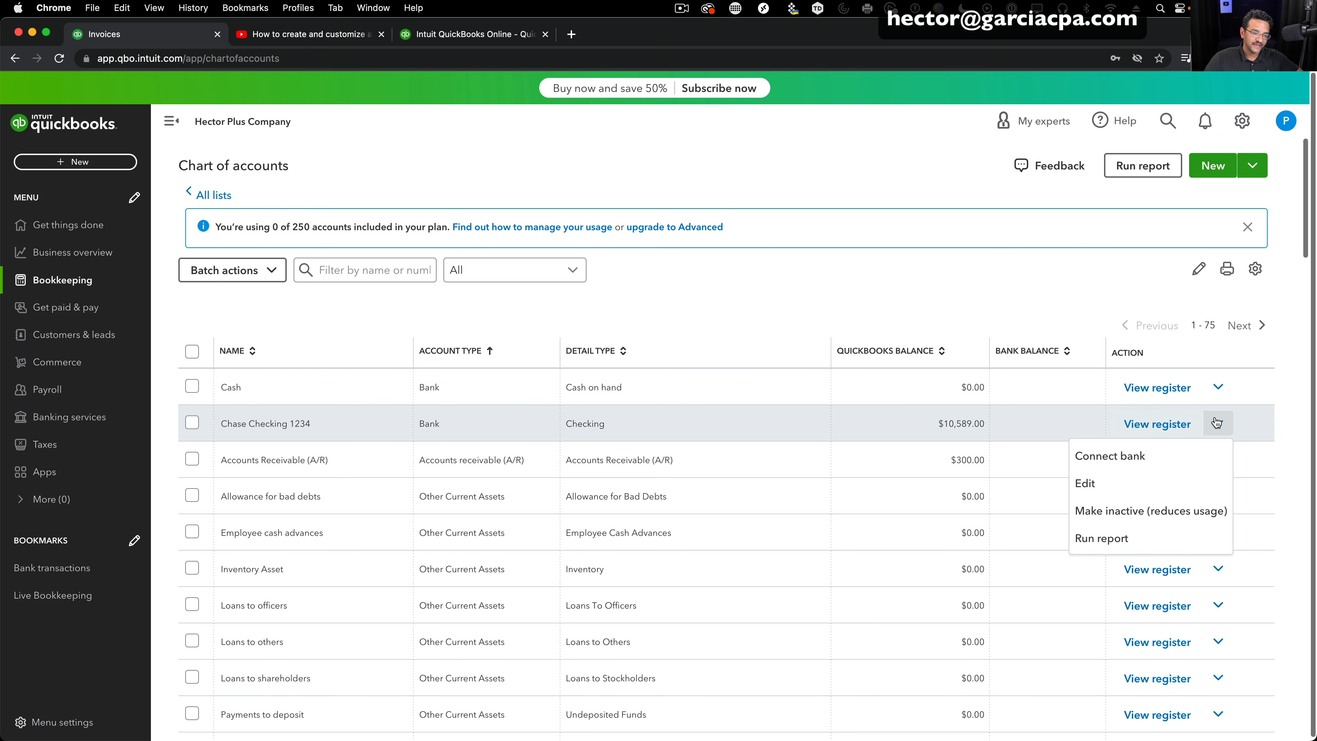
click(1216, 423)
click(1215, 422)
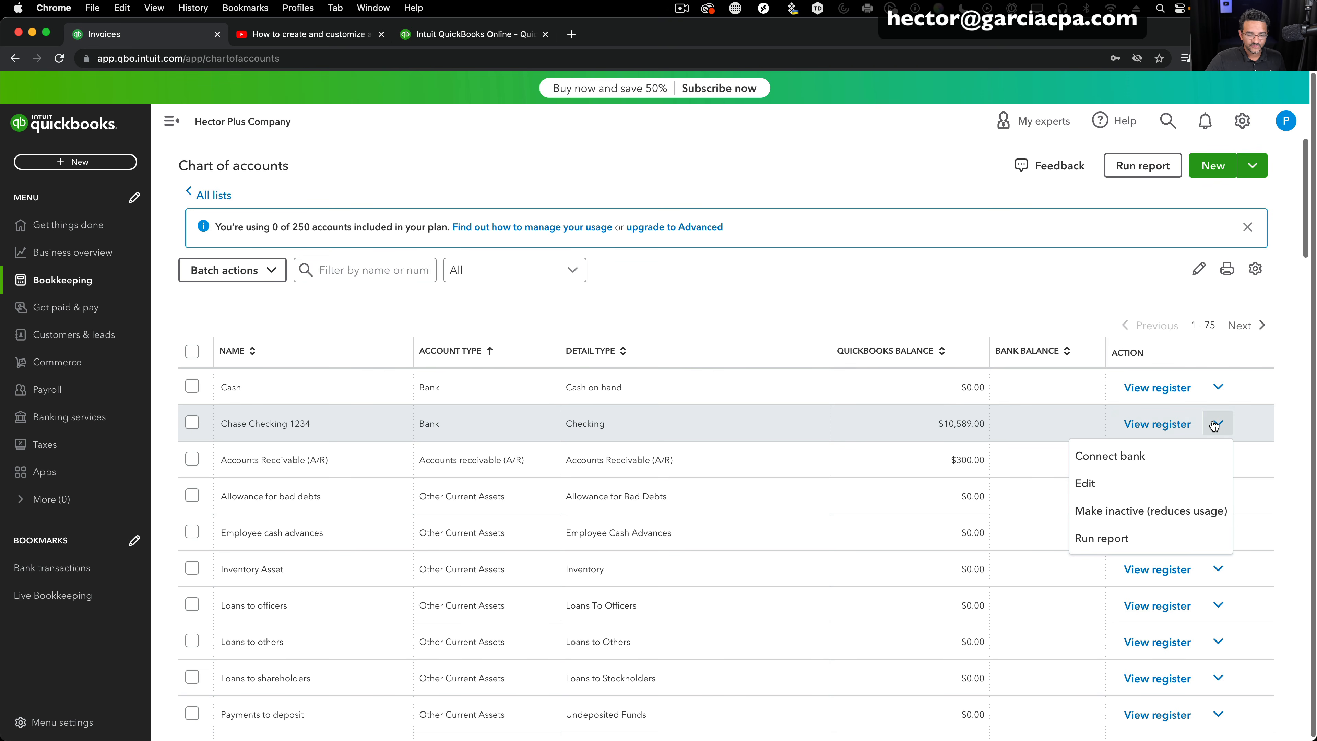
click(1135, 467)
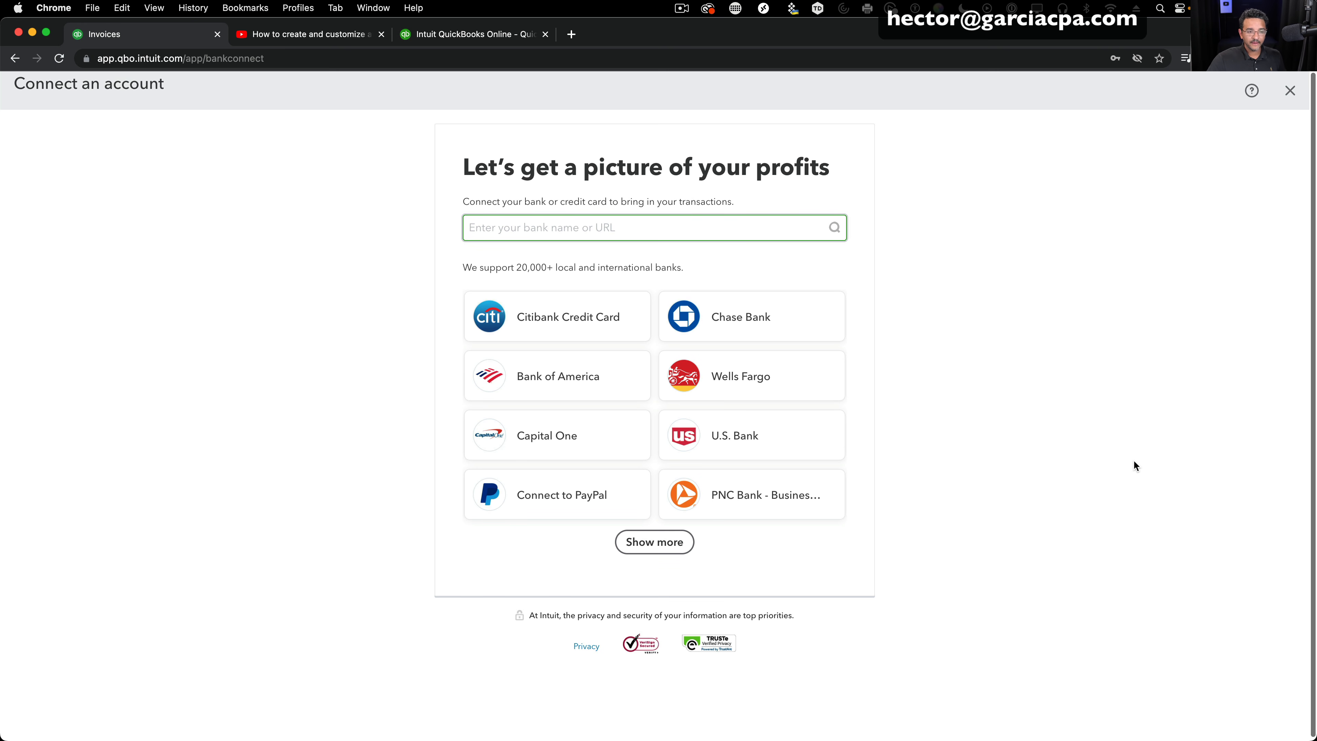
click(1288, 92)
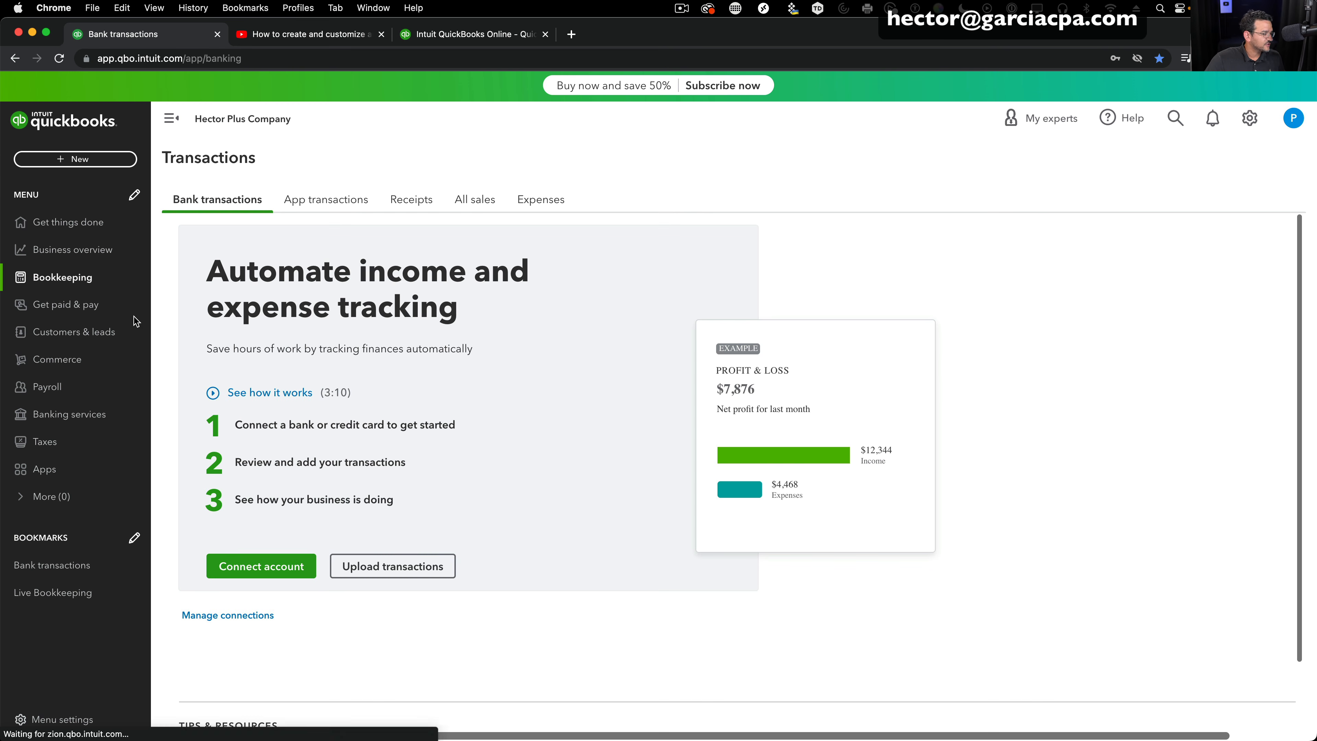
click(42, 280)
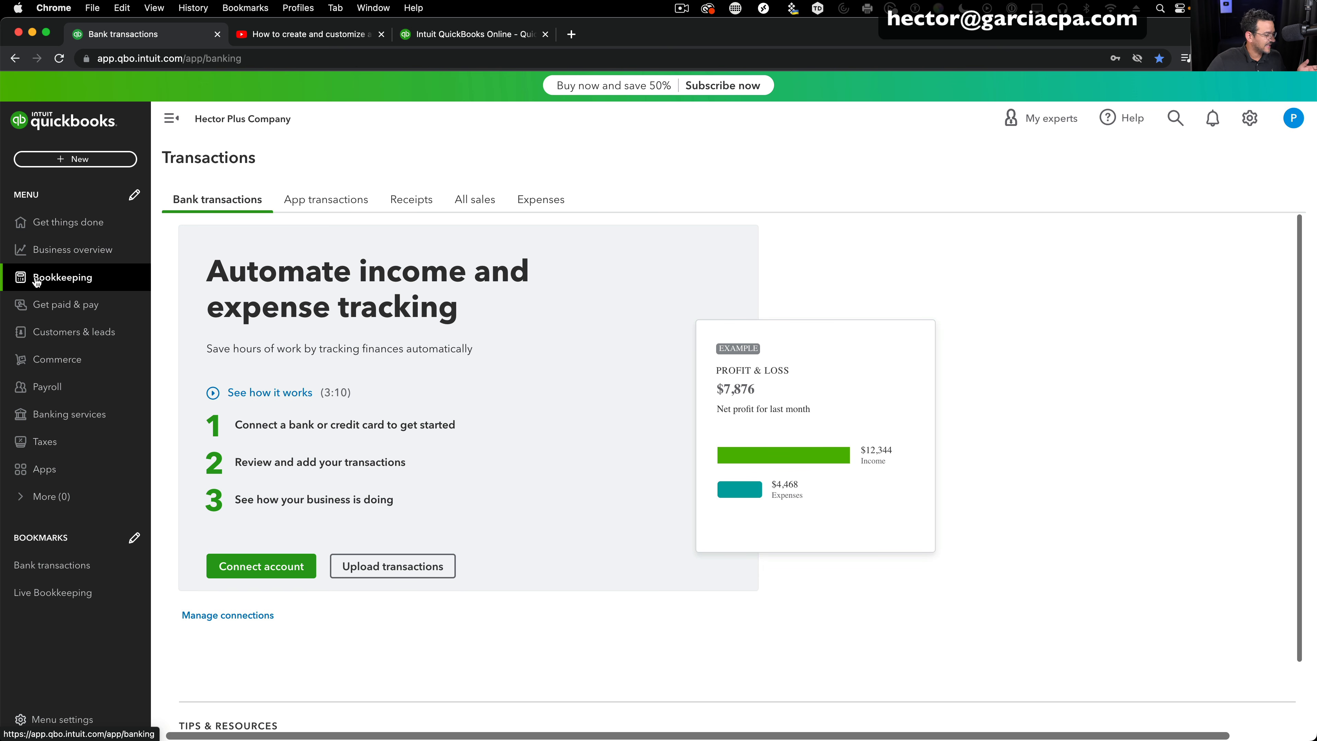
click(37, 278)
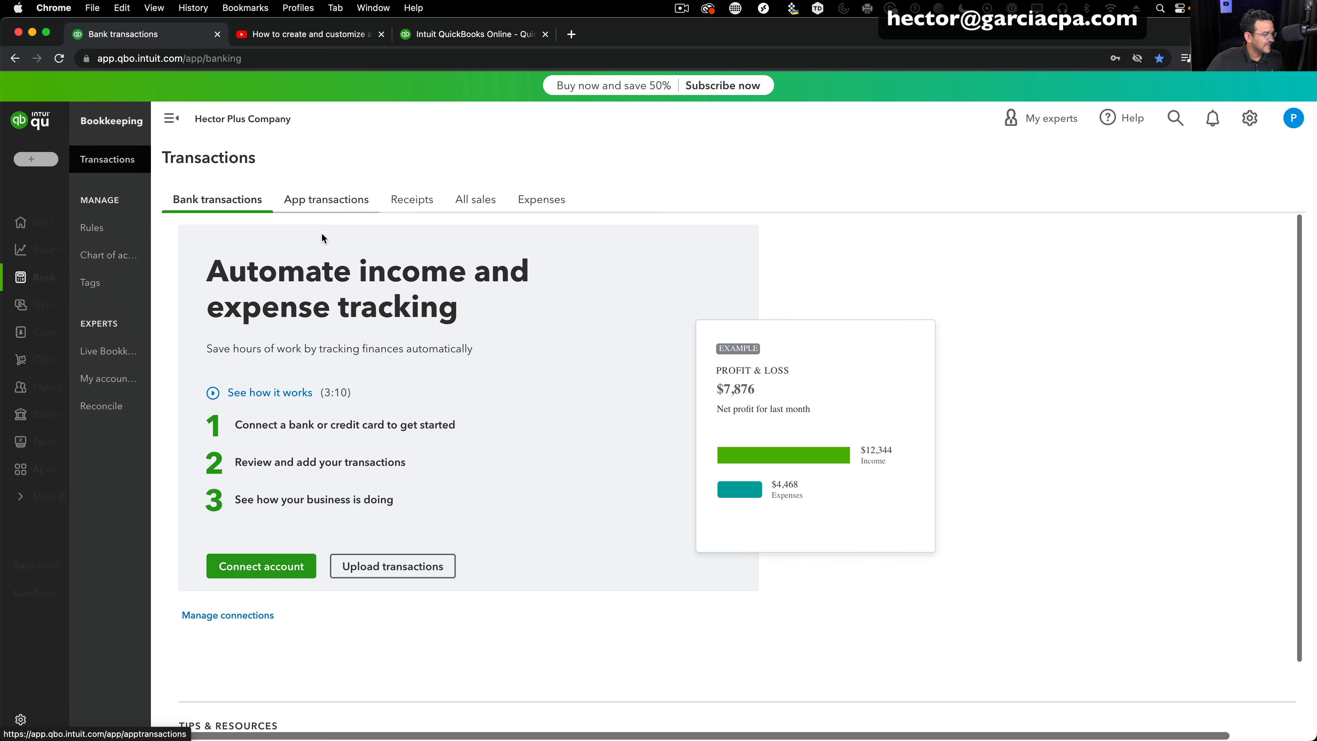
- Choose Chase Bank to connect and continue through its sign-in window
click(267, 568)
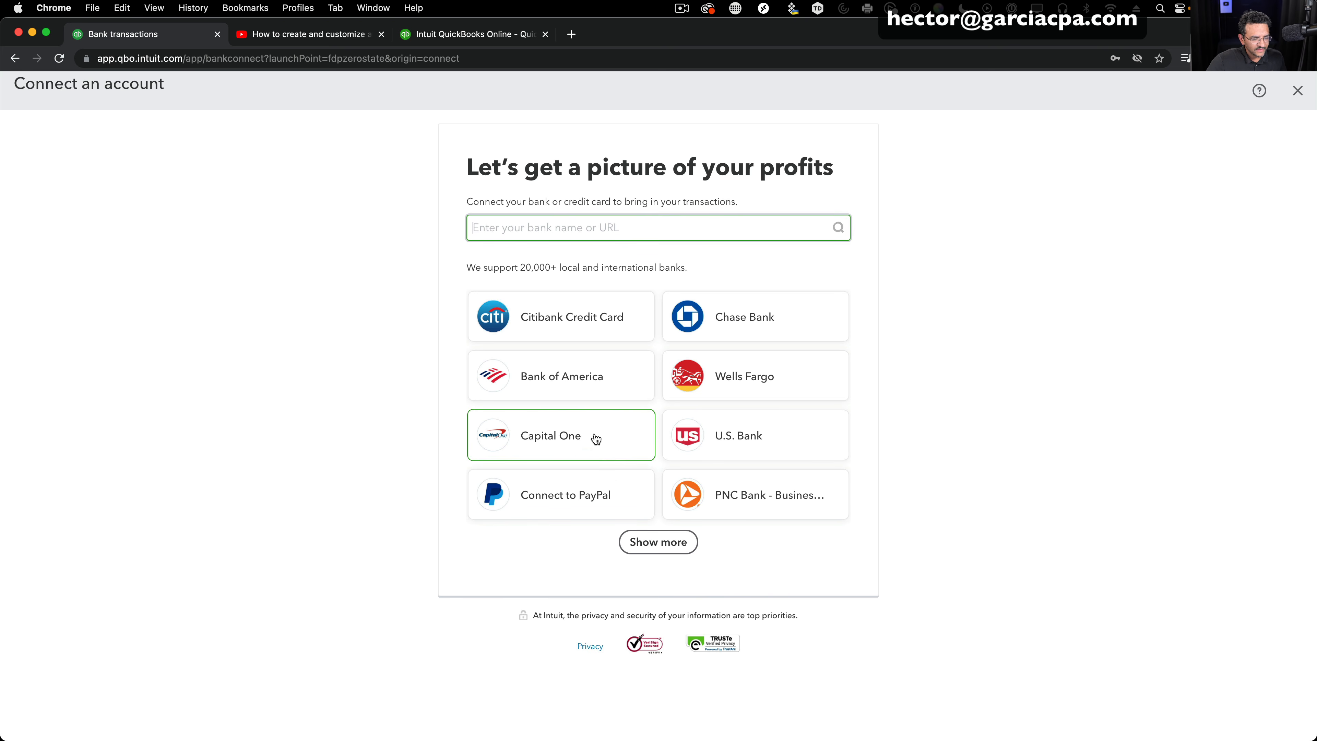
click(775, 321)
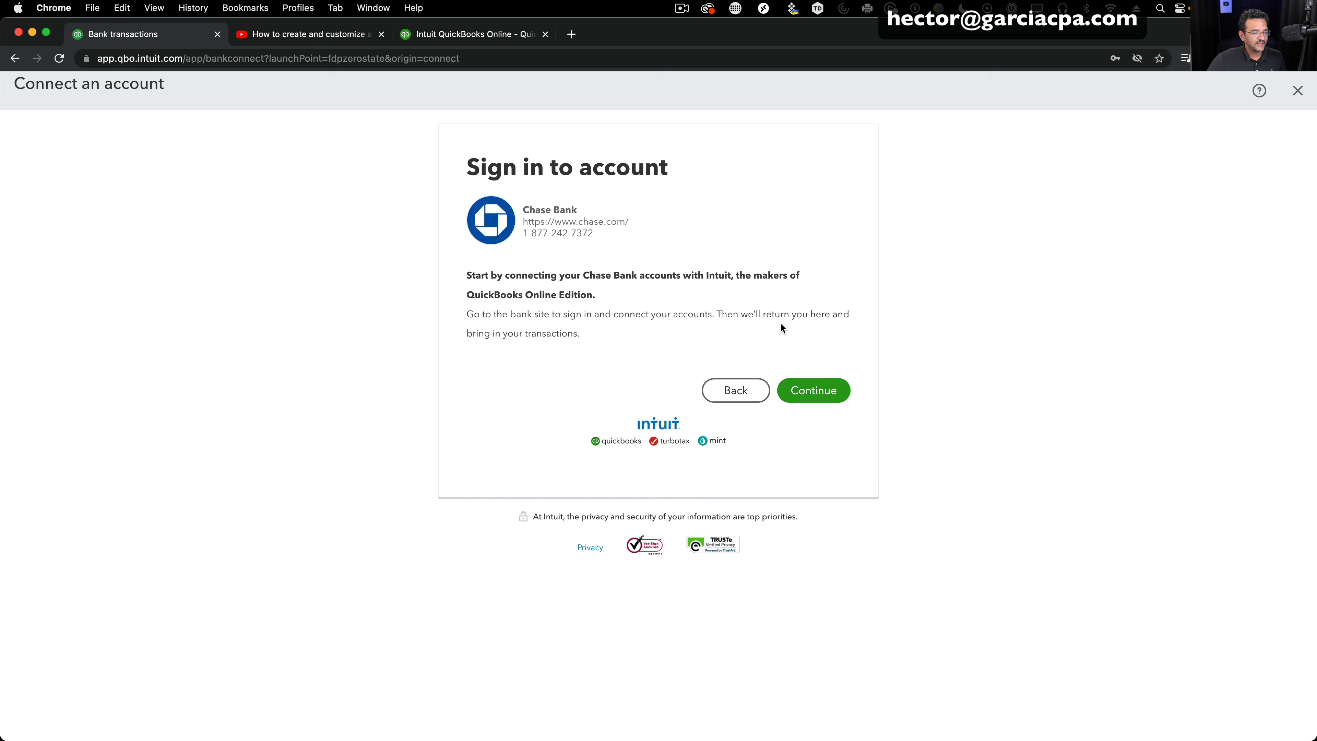
click(818, 390)
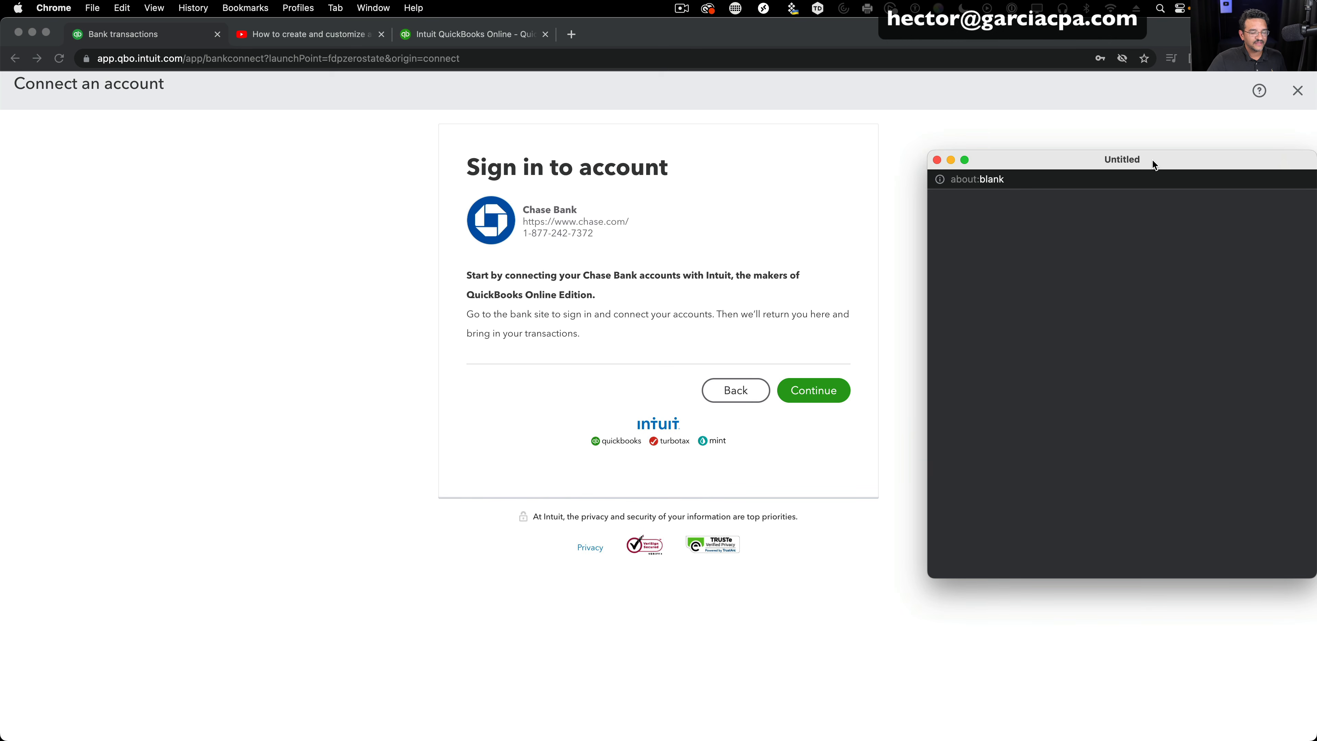
drag(1152, 159, 618, 150)
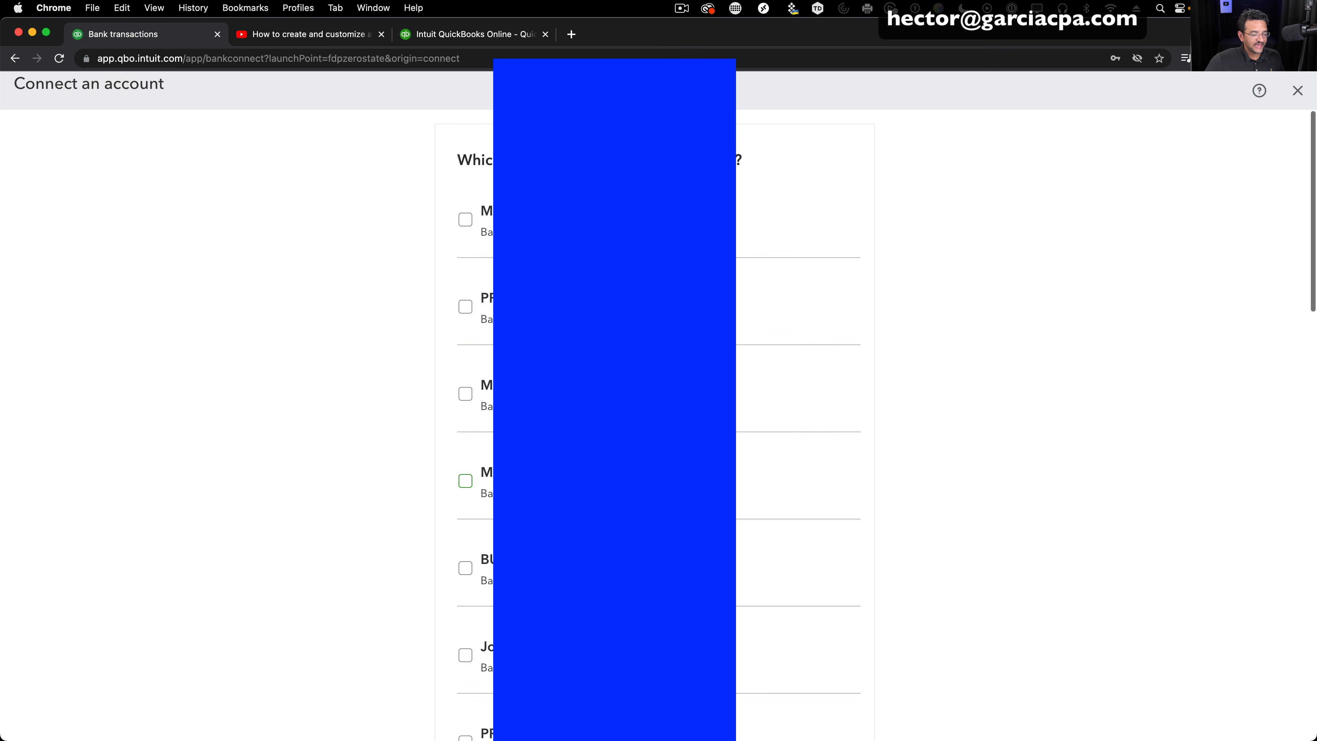
scroll(654, 556, down, 20)
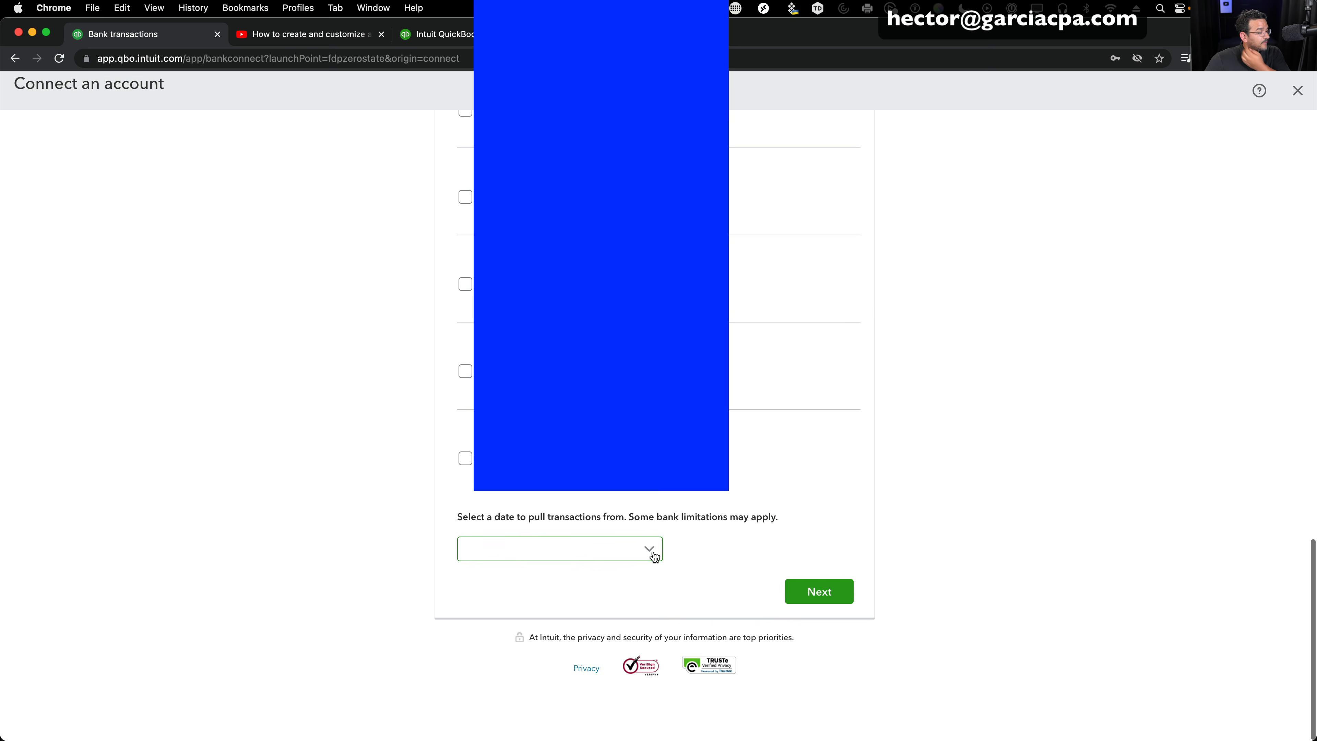
- Set a custom transaction start date of 07/01/2023 and confirm the selected accounts
click(655, 556)
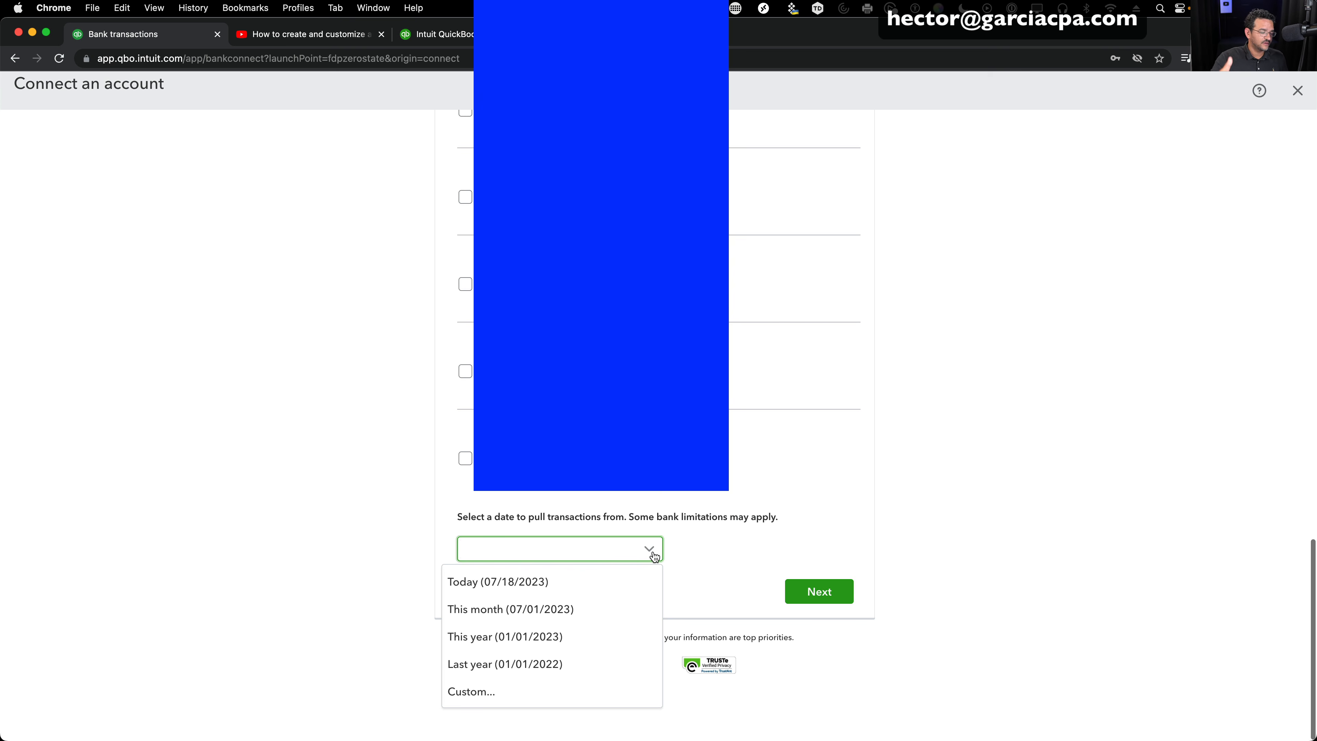
click(534, 609)
click(651, 553)
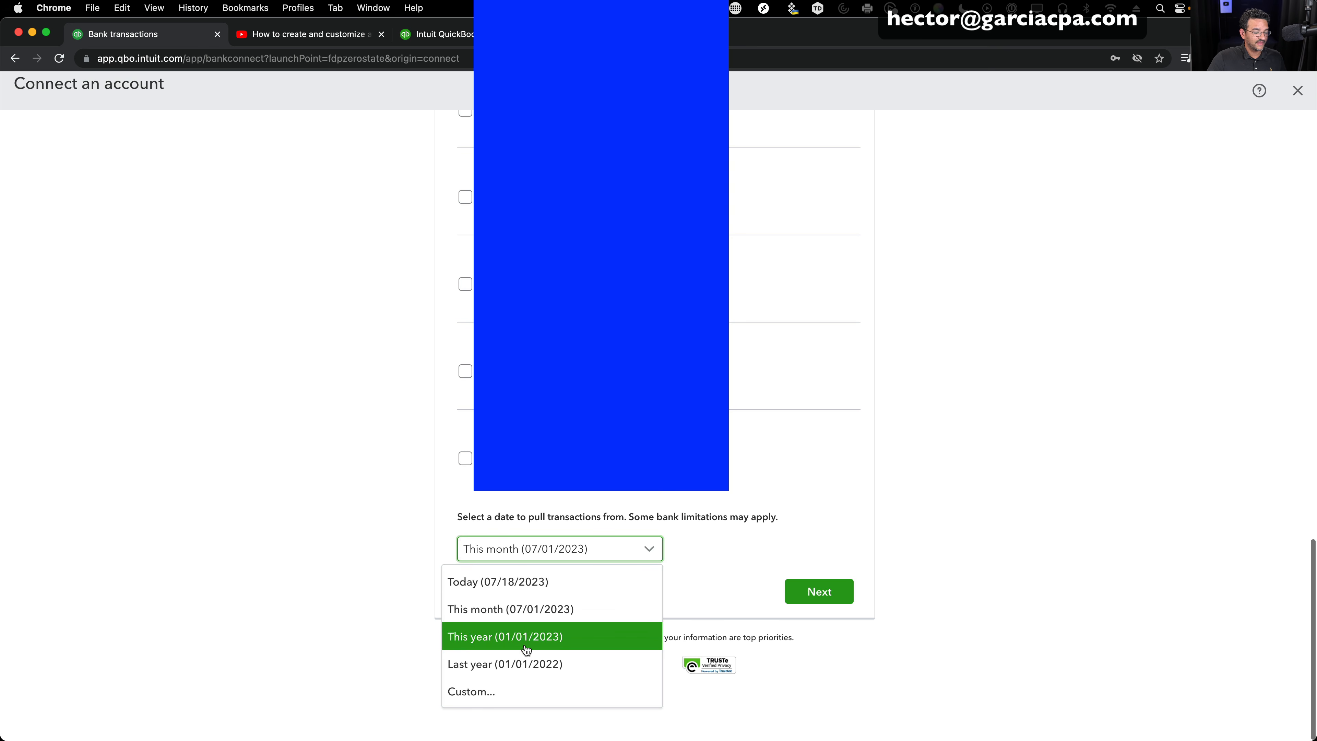
click(530, 632)
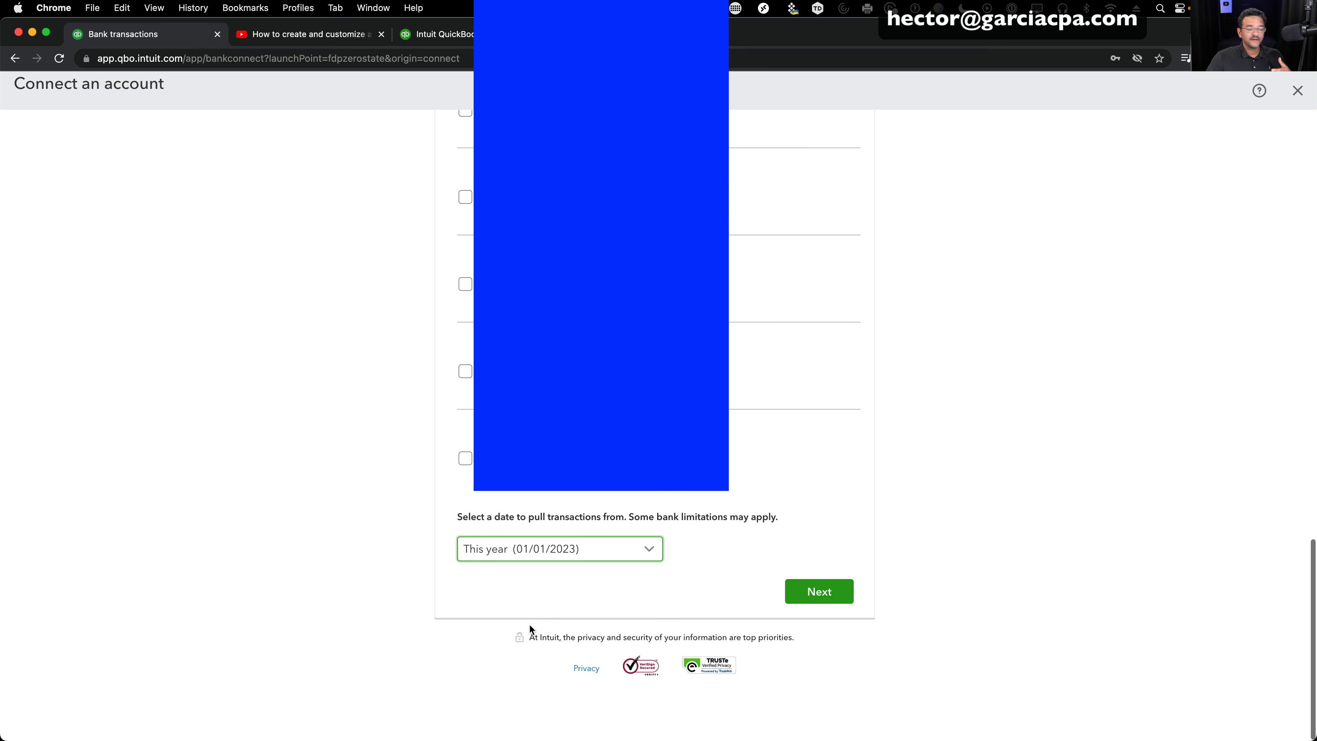
click(645, 553)
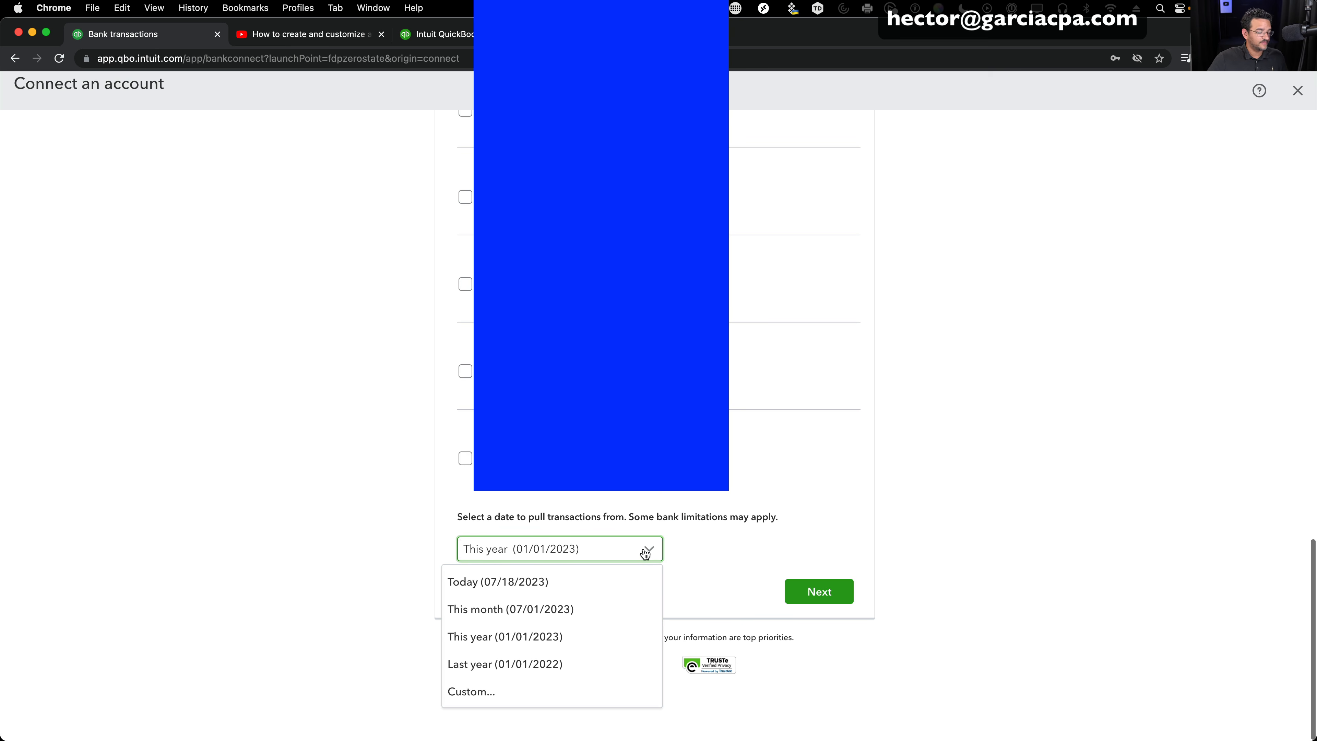
click(493, 692)
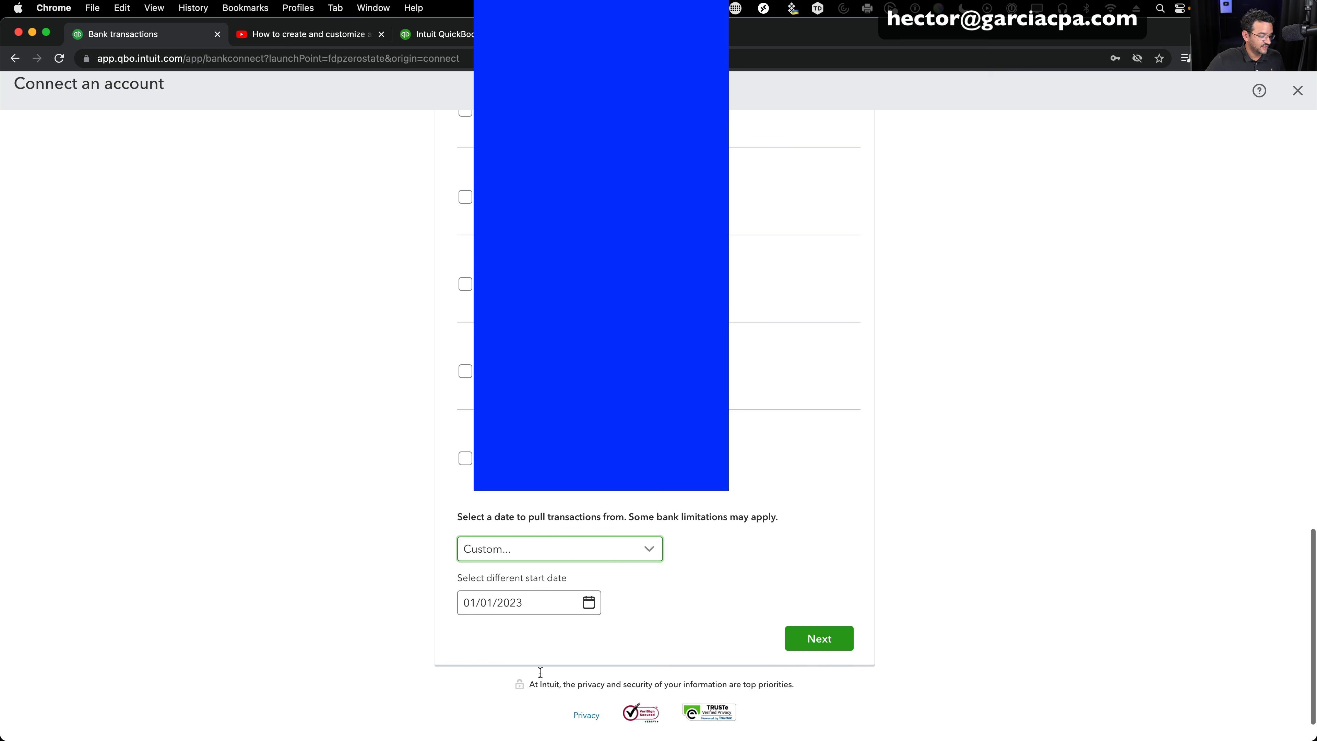
click(588, 602)
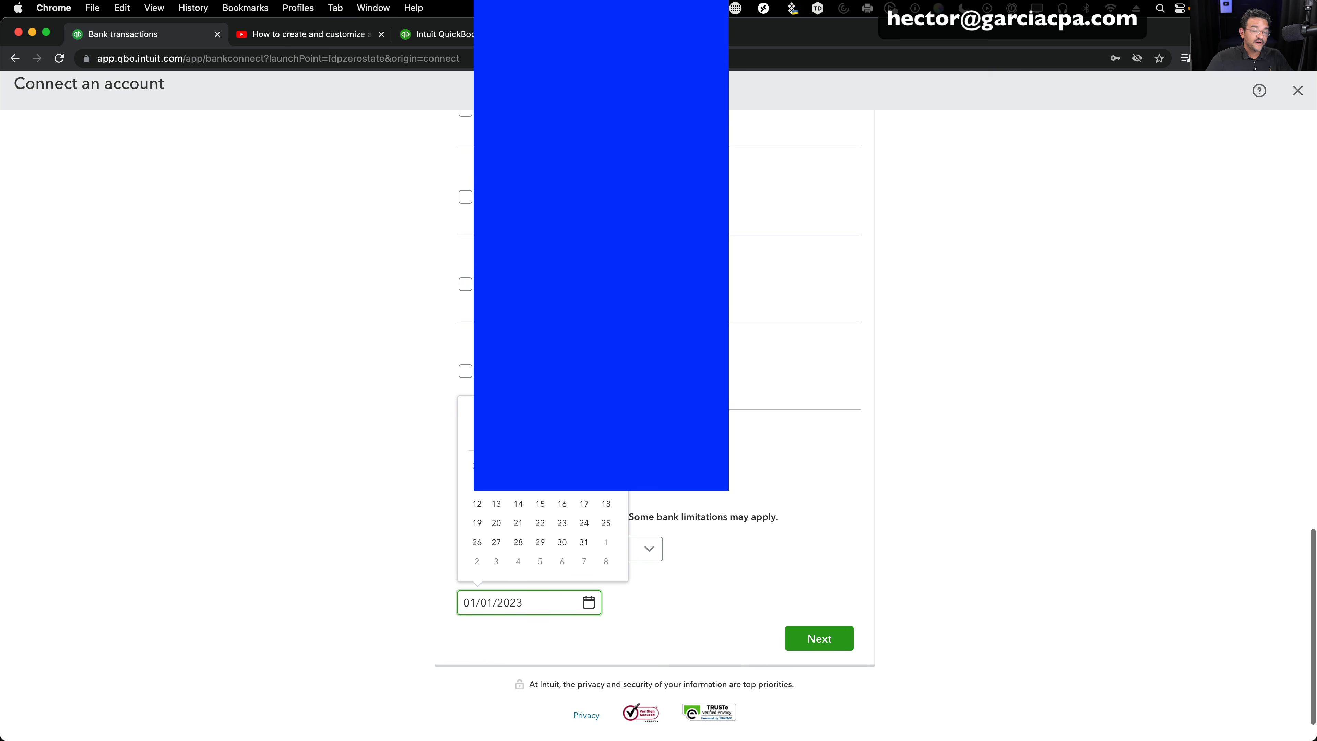
click(607, 415)
click(607, 415)
click(607, 415)
click(606, 415)
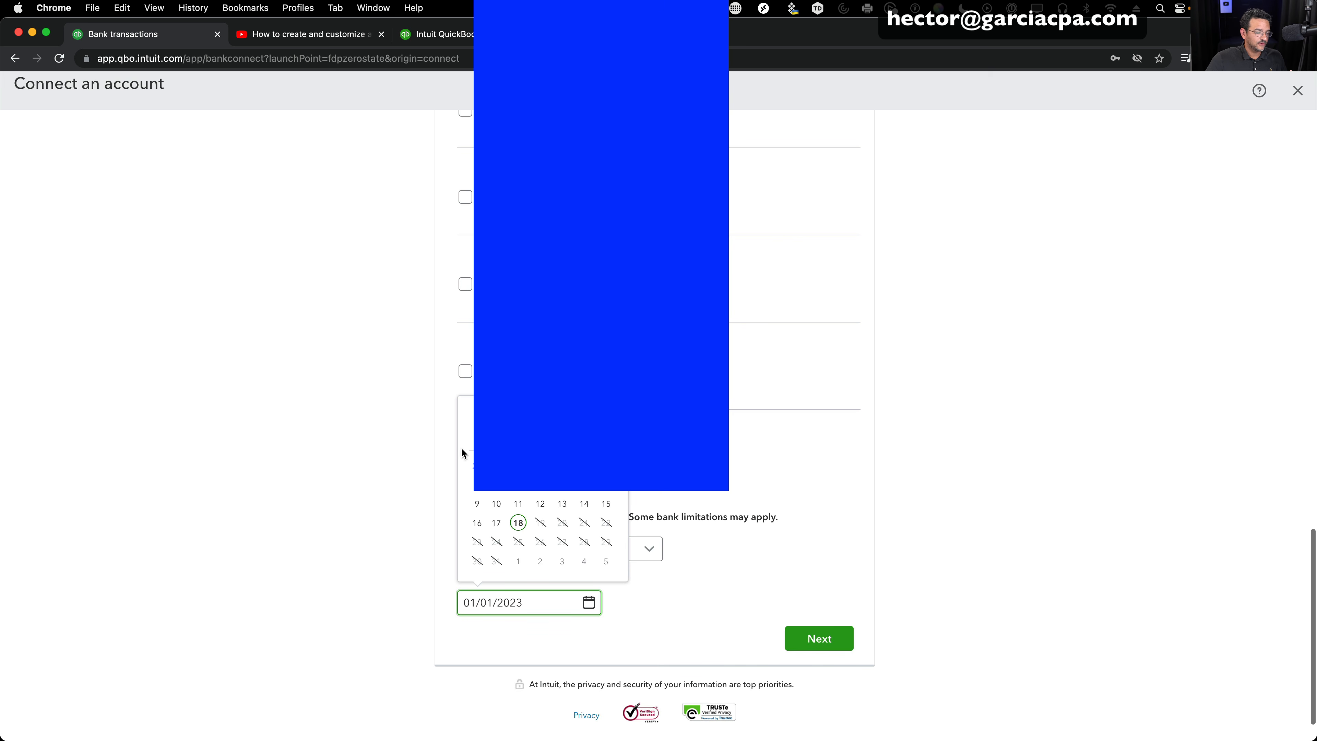
click(606, 484)
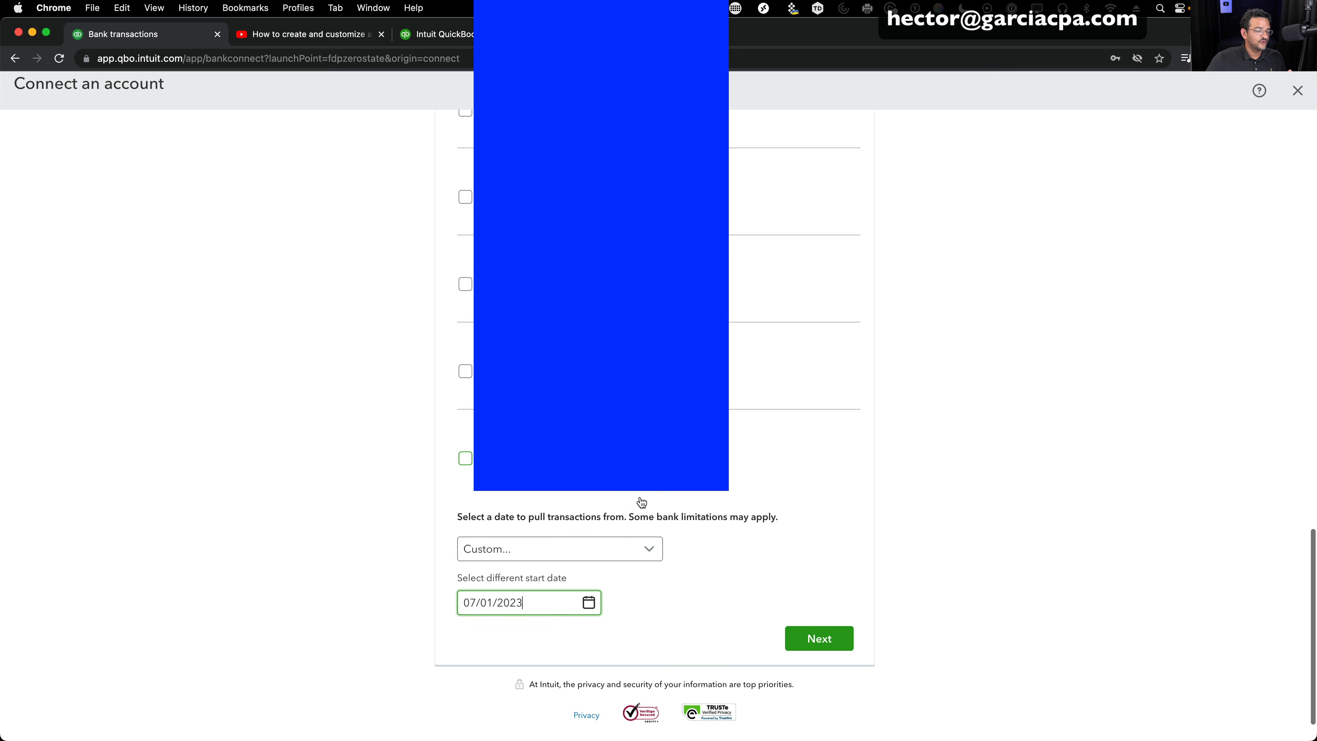
click(838, 646)
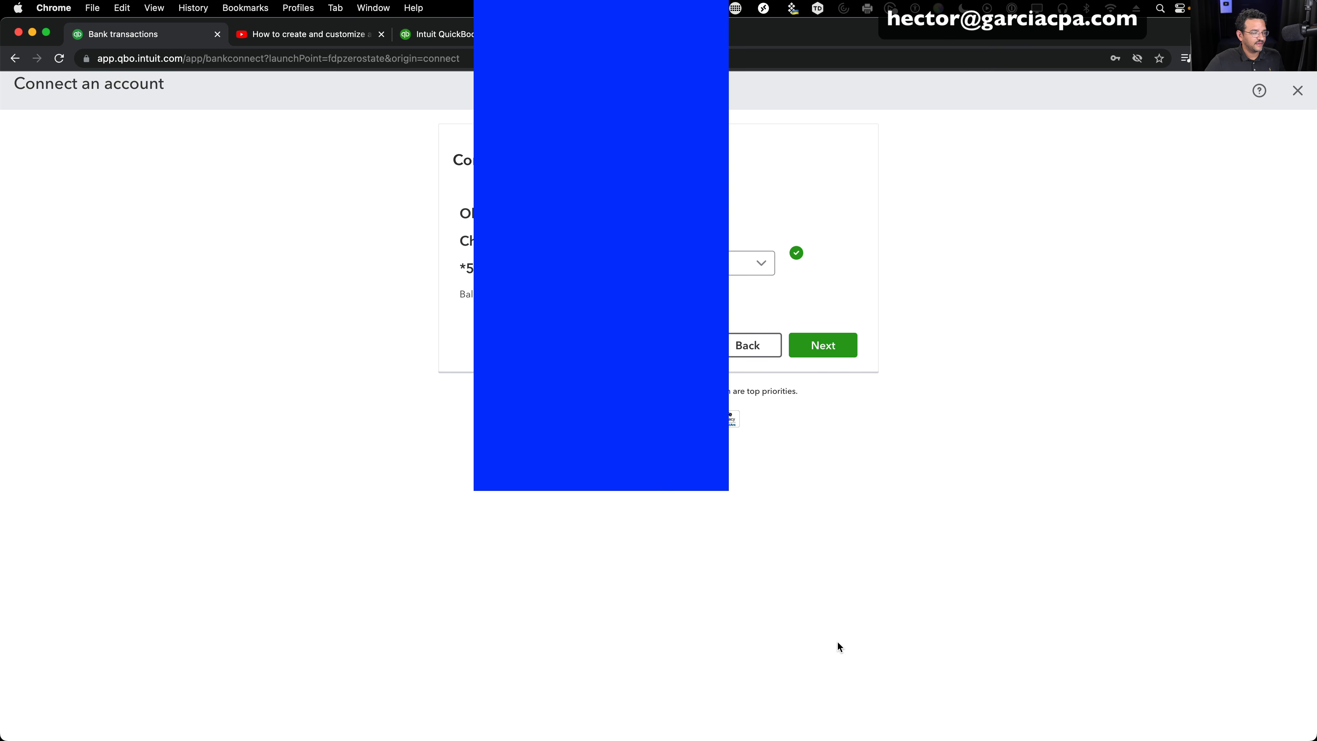
- Match the Chase feed to the Checking account, connect it, dismiss the survey and finish setup
click(838, 344)
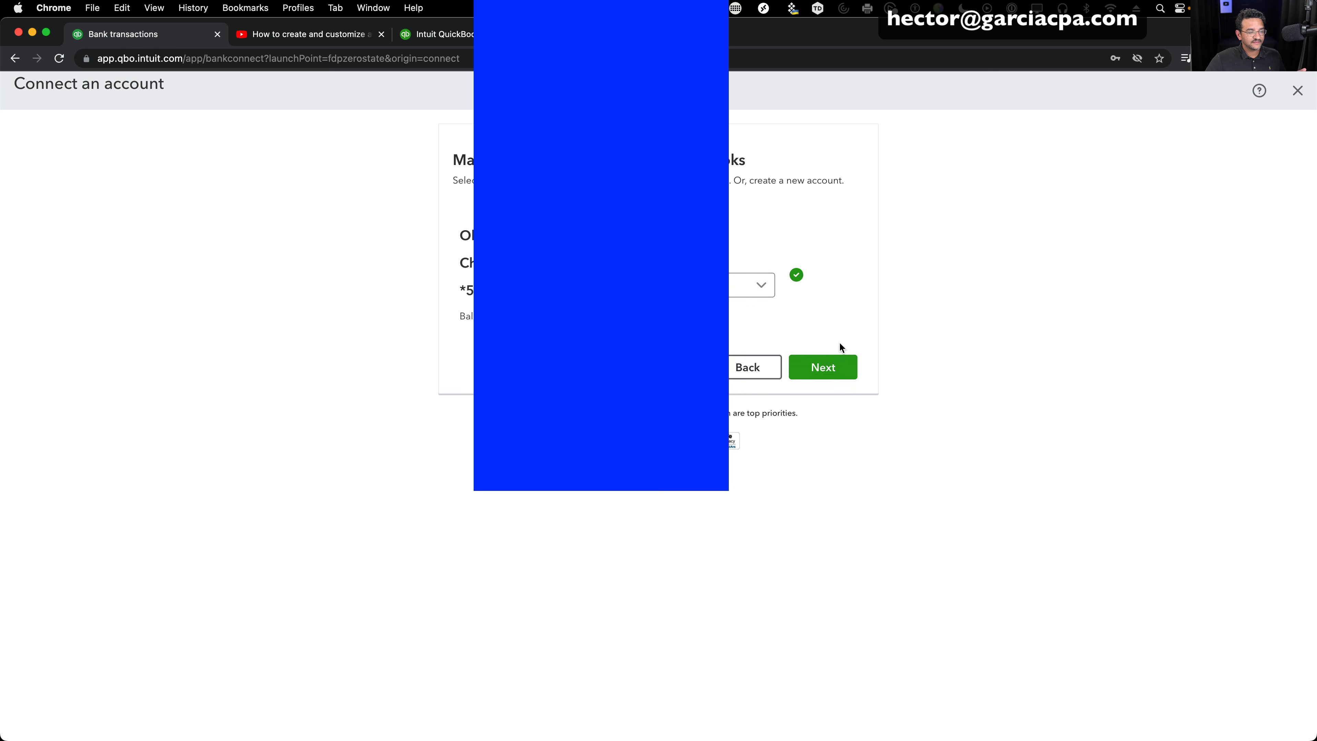
click(762, 286)
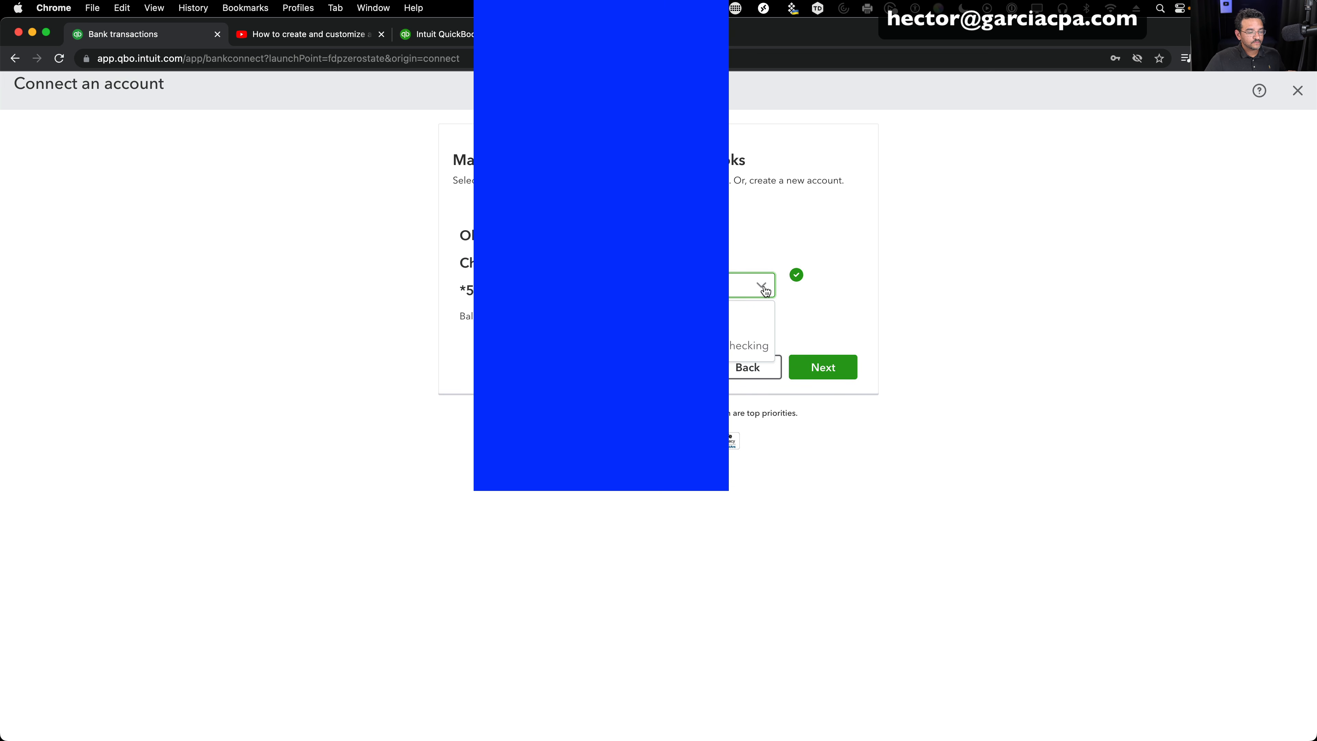
click(752, 345)
click(850, 367)
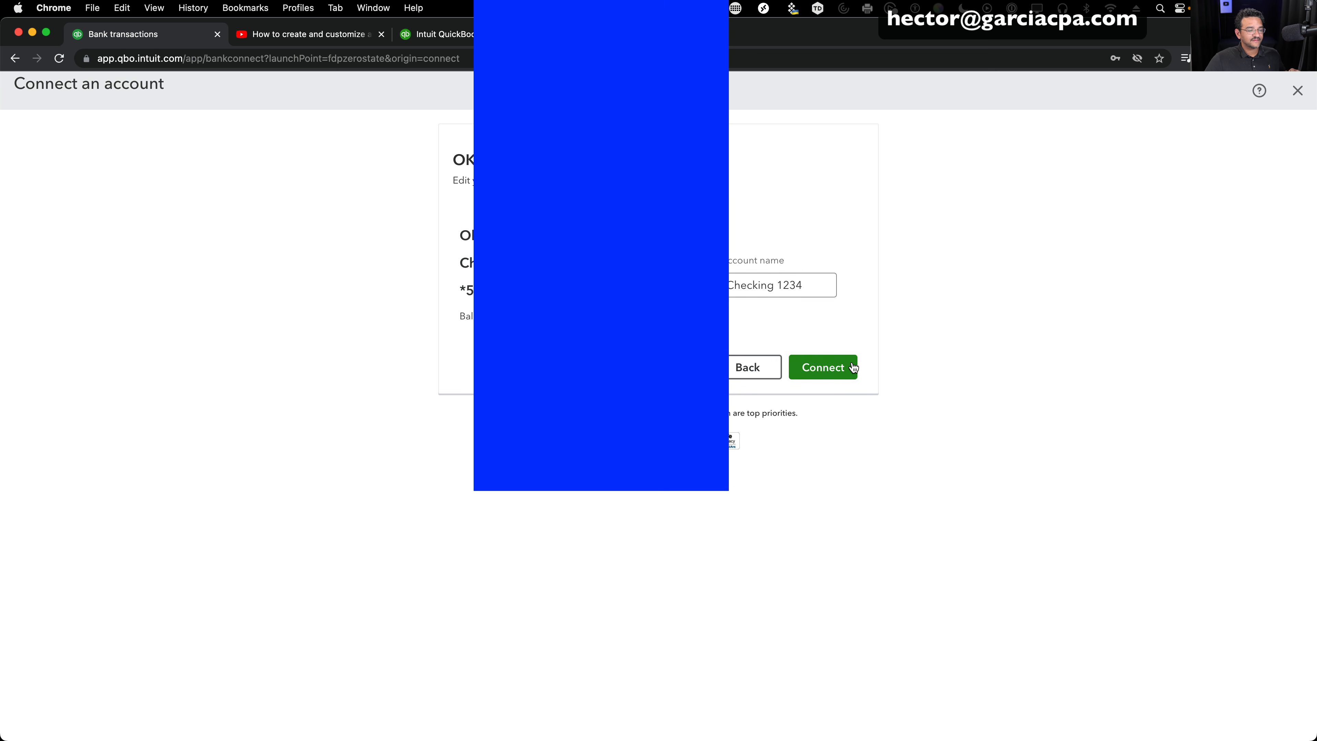
click(852, 367)
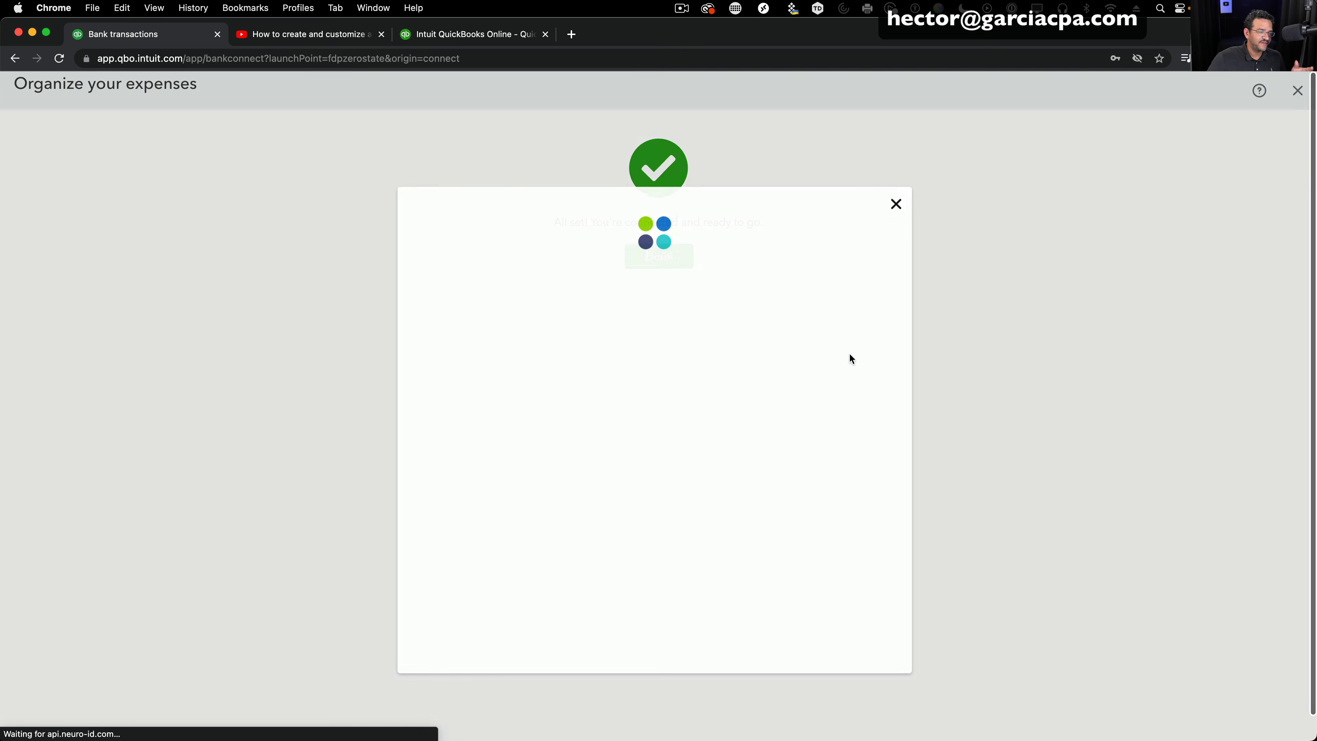
click(896, 193)
click(666, 249)
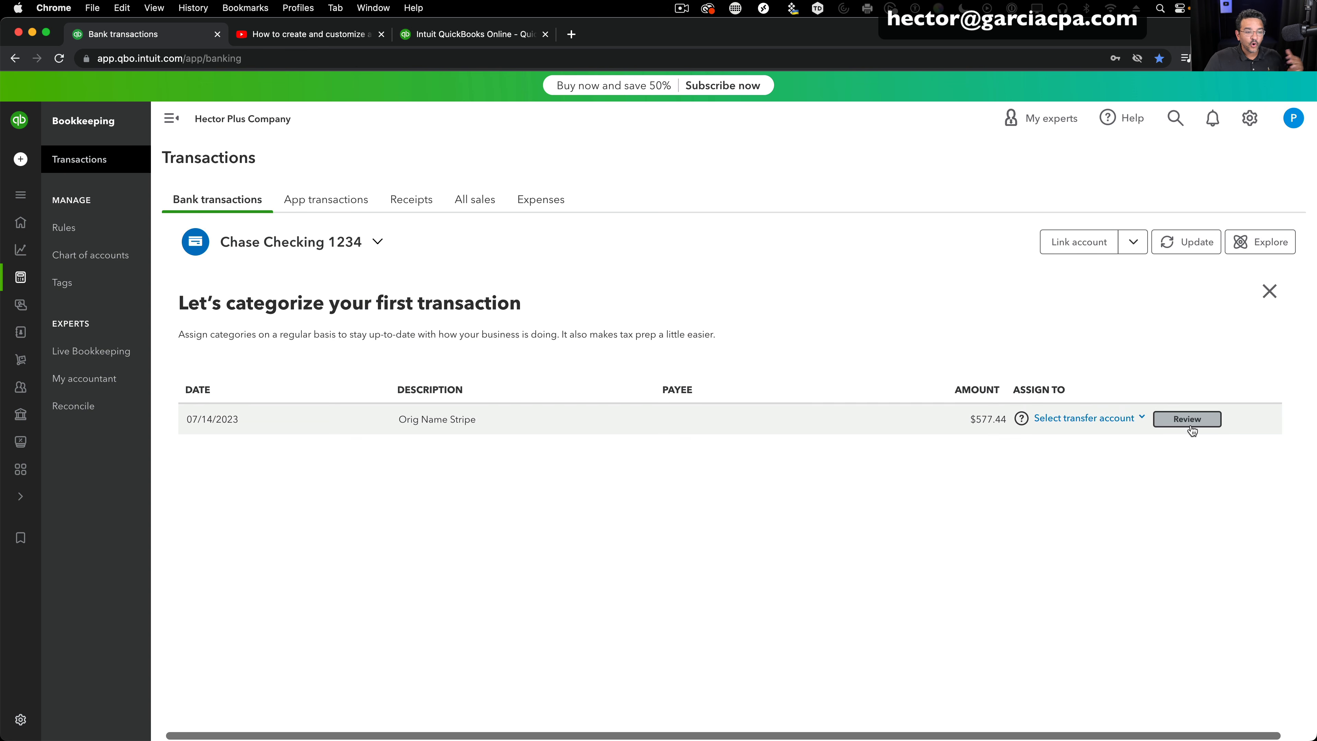
- Close the 'Let's categorize' panel and scroll through the five Stripe deposits awaiting review
click(1270, 291)
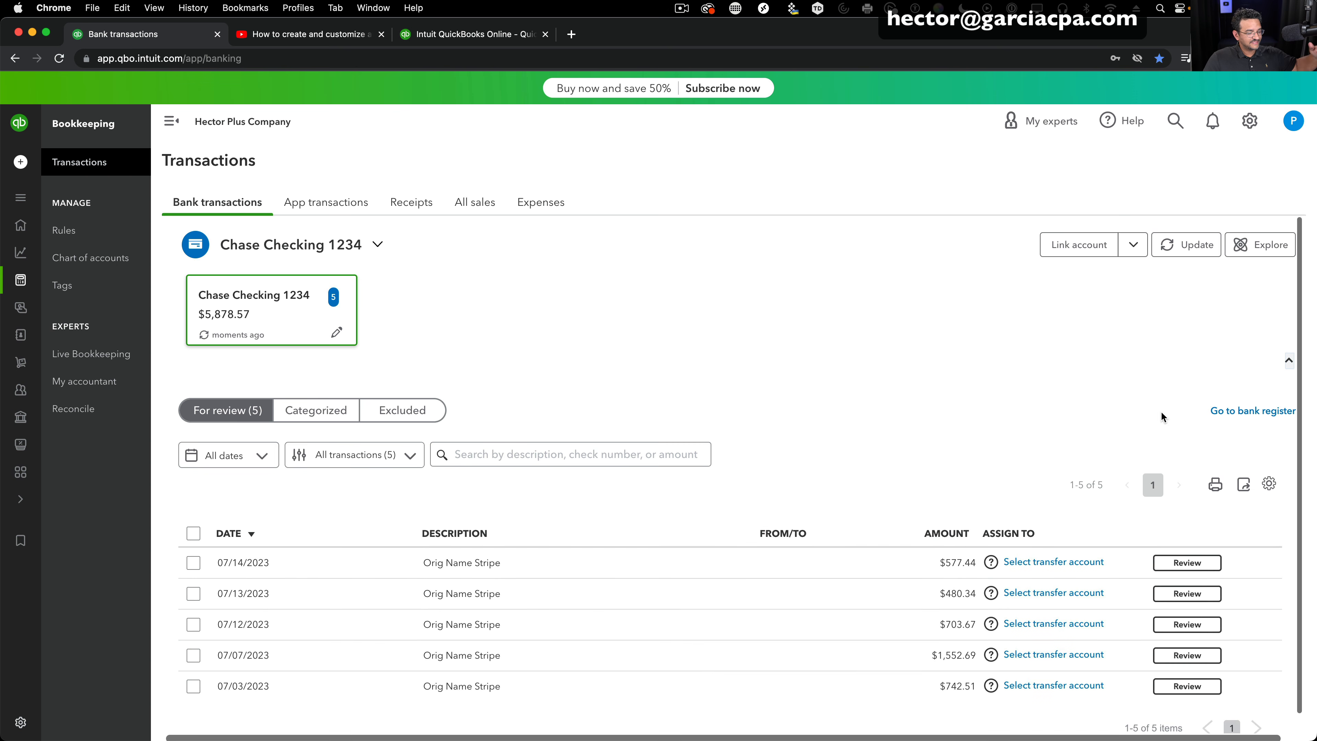
scroll(887, 462, down, 1)
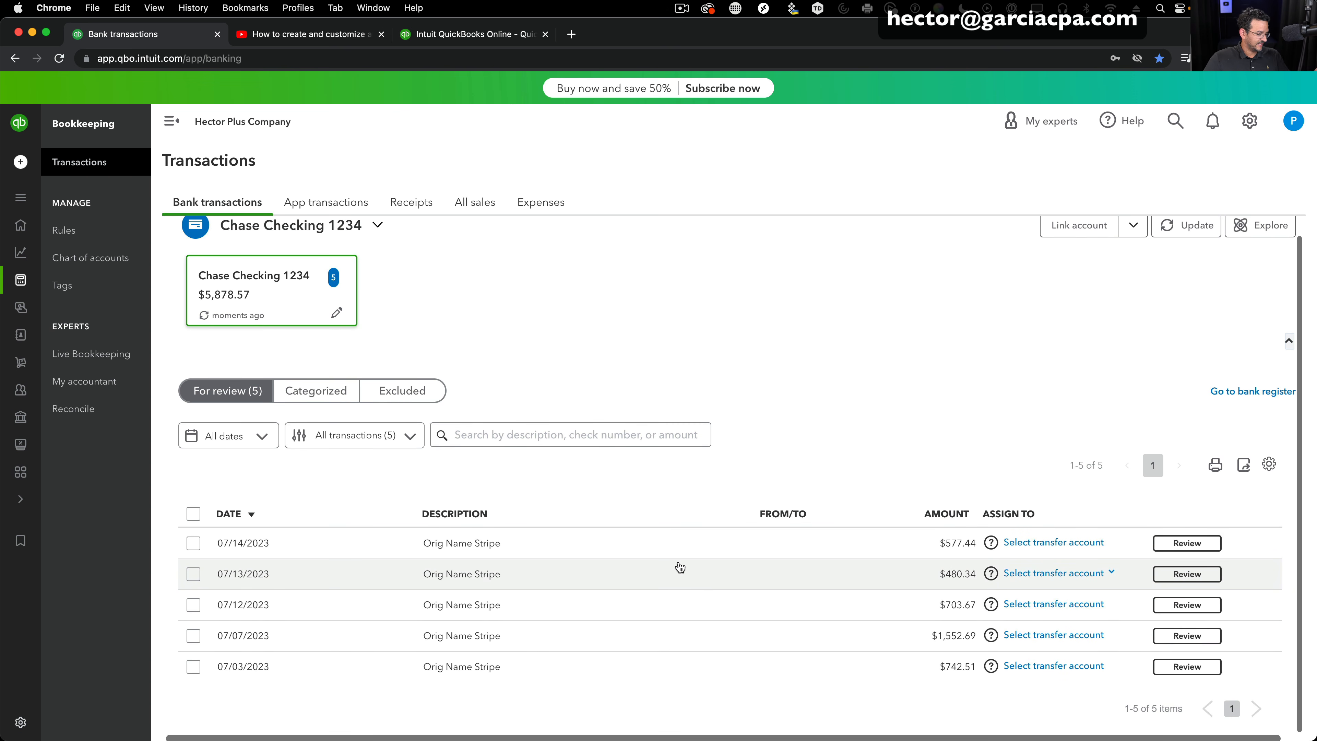
scroll(677, 411, up, 1)
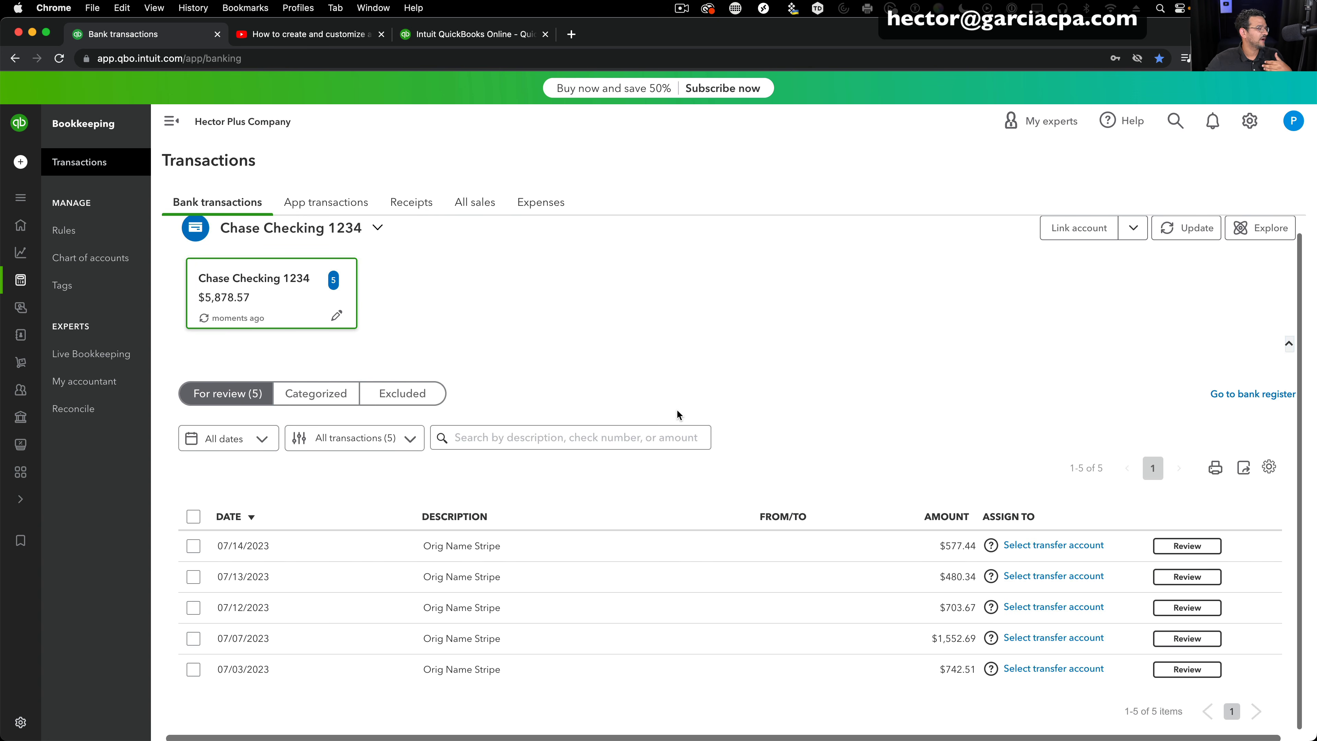
mouse_move(20, 280)
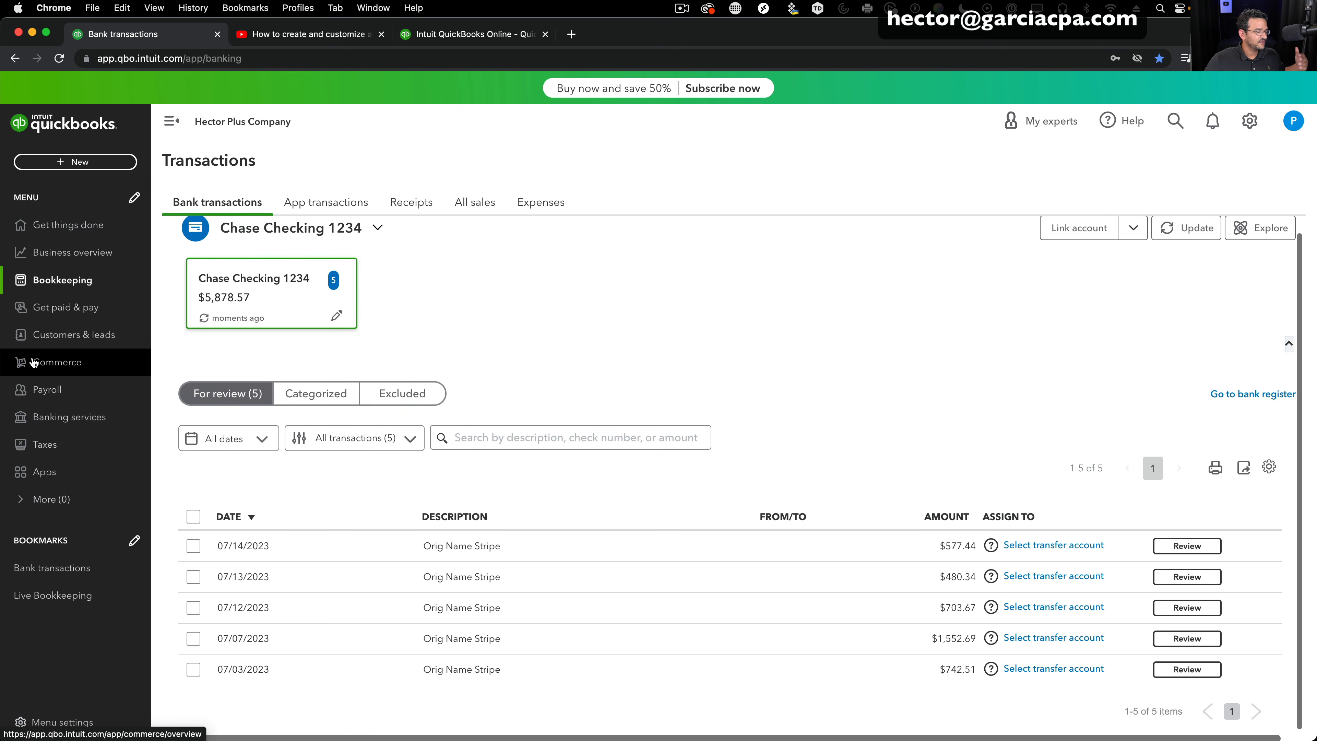
- Preview the + New transaction types, dismiss the list, and bring up the gear settings menu
click(62, 163)
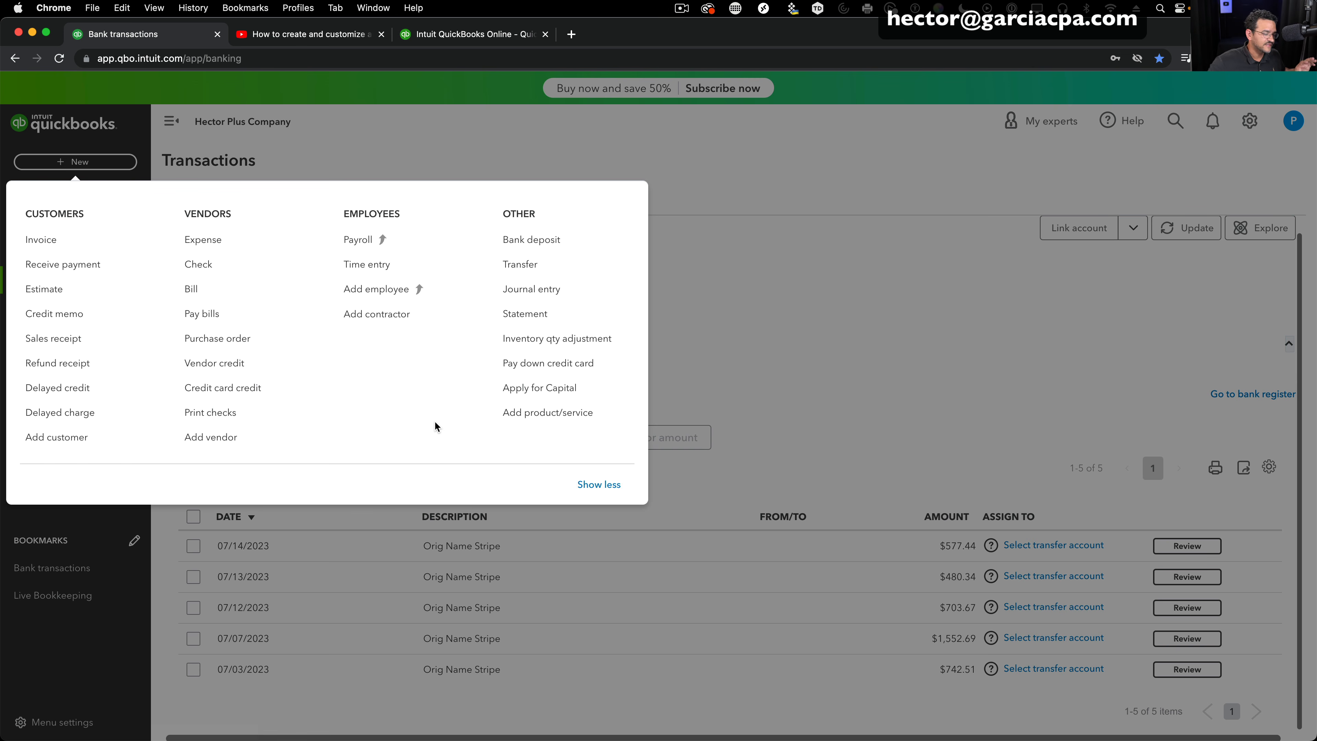
click(783, 252)
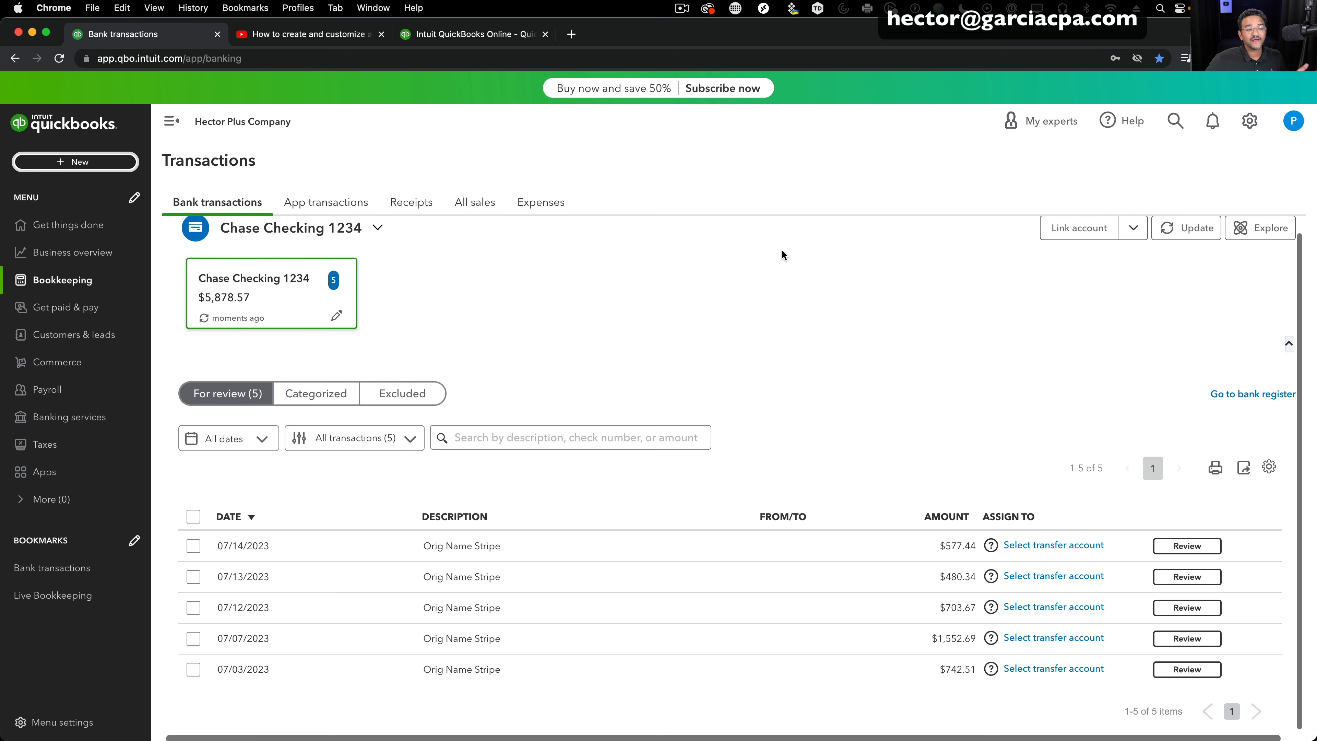
click(1244, 120)
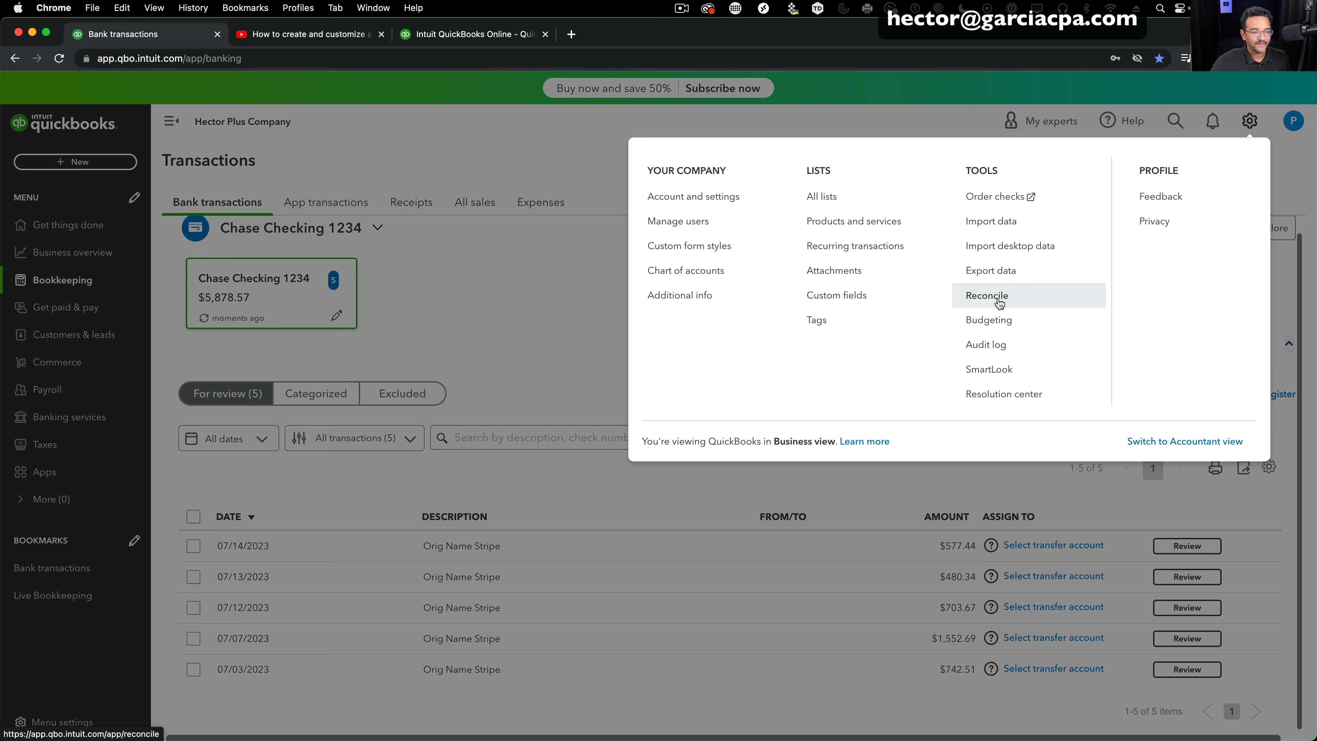
- Look at the company address, contact info, company type and tax form choices without changing them
click(721, 209)
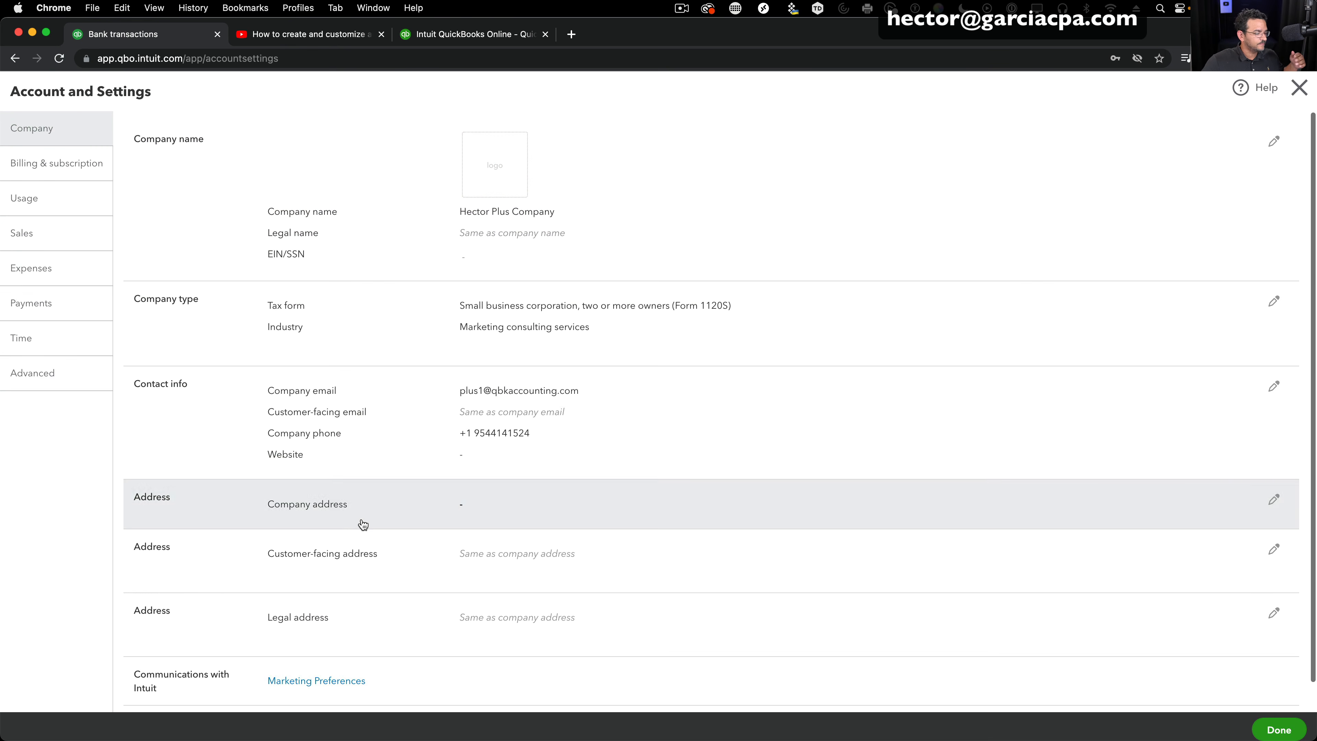
click(364, 523)
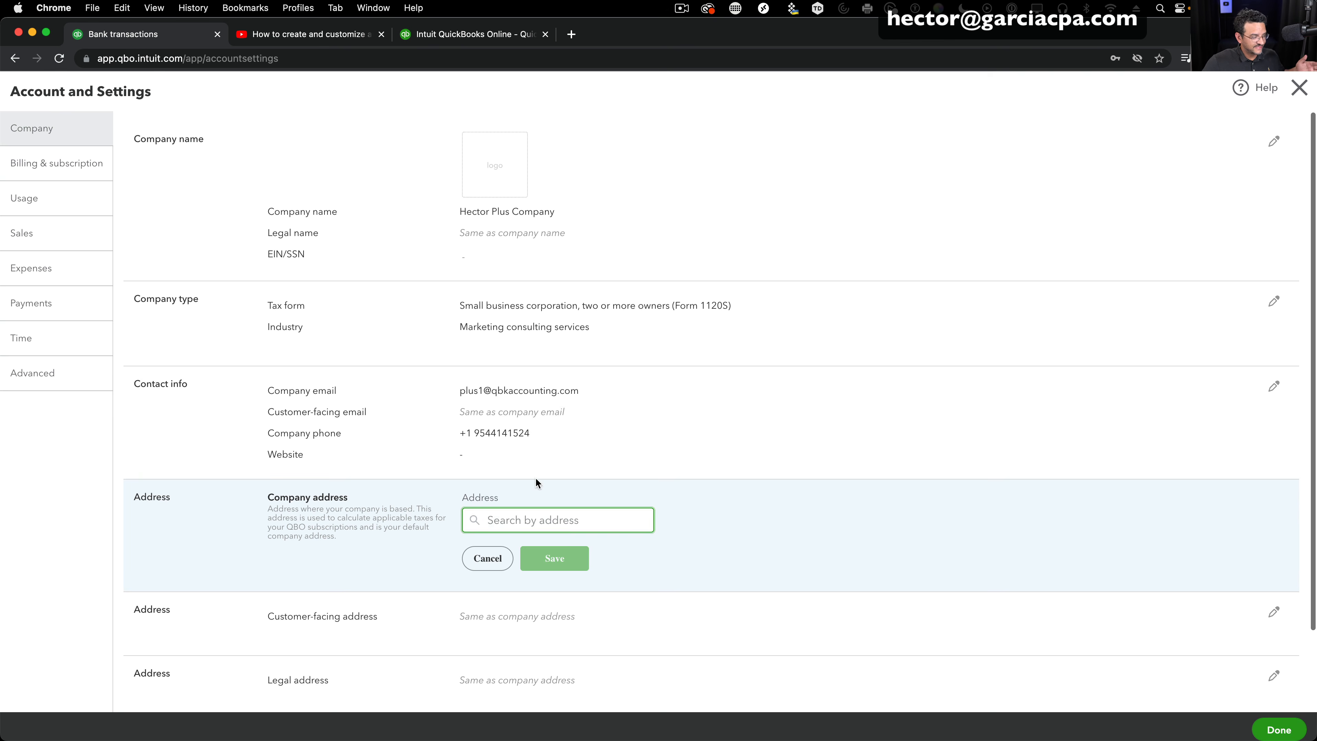
click(533, 426)
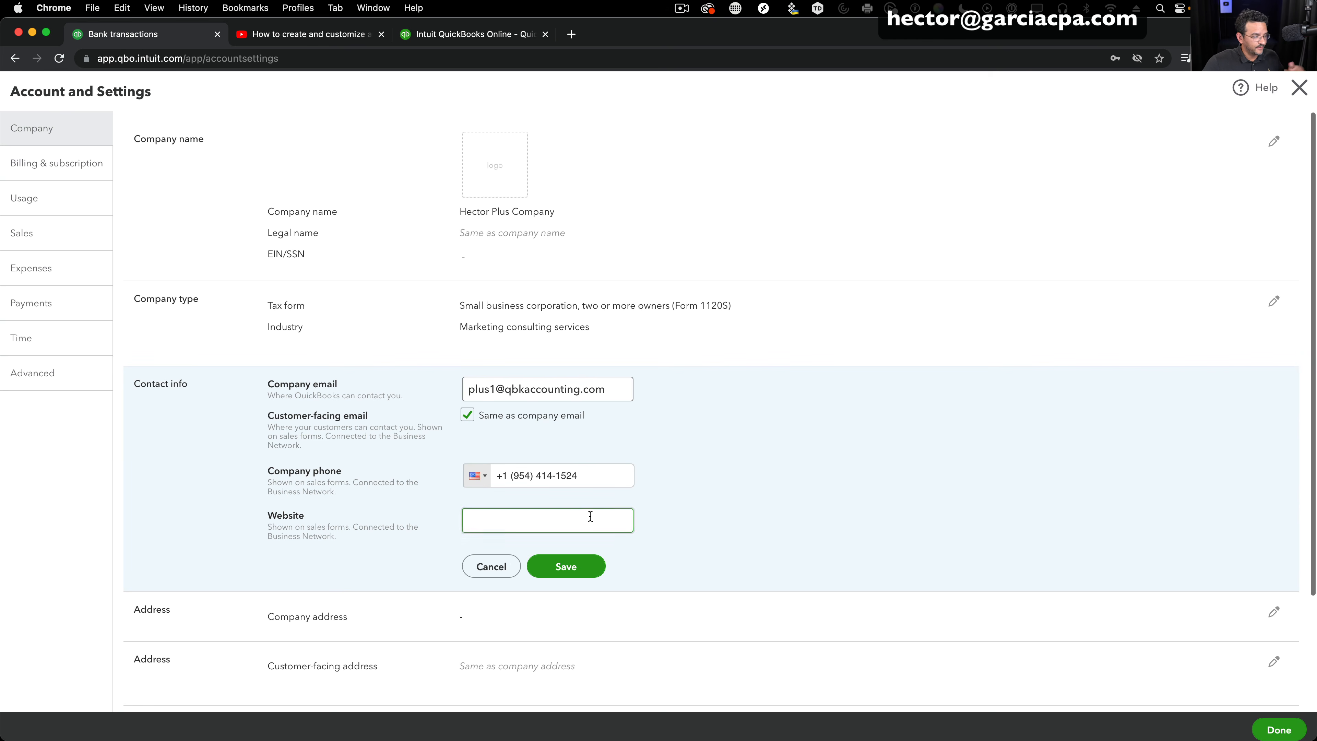
click(501, 345)
click(563, 313)
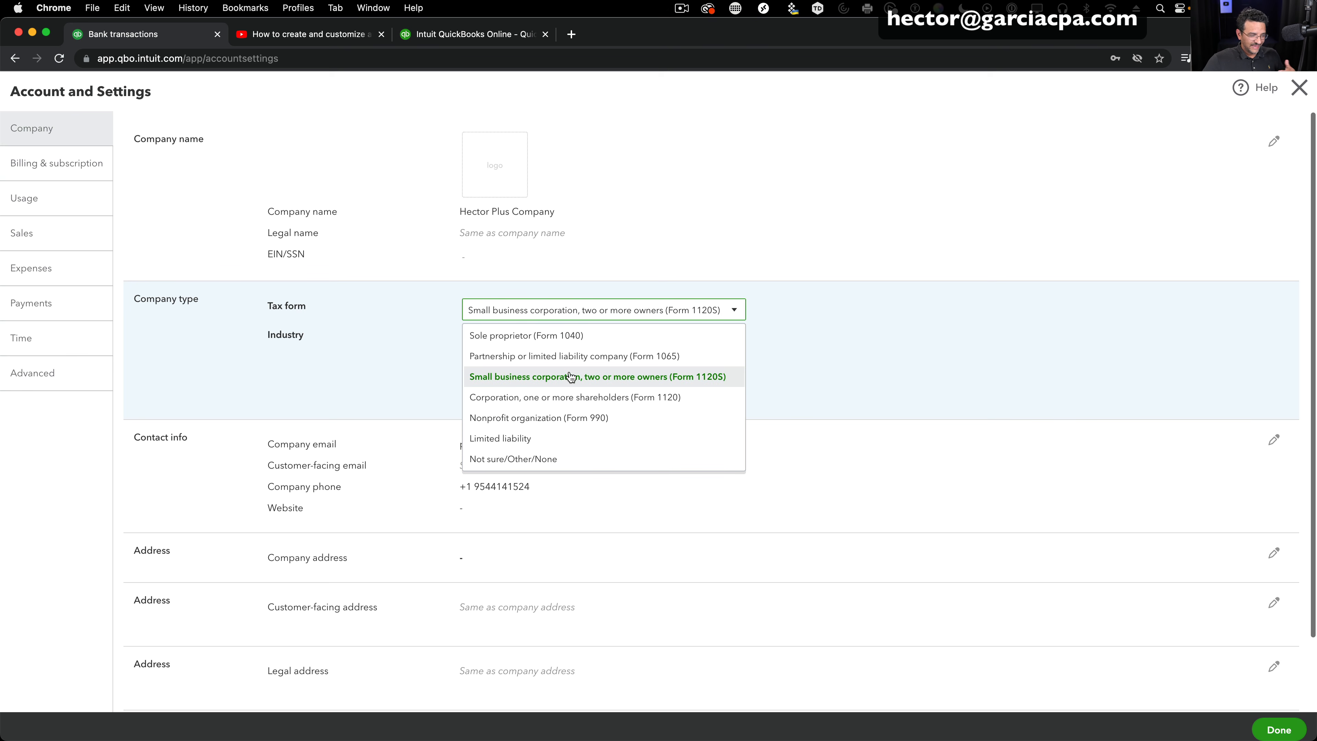
click(874, 326)
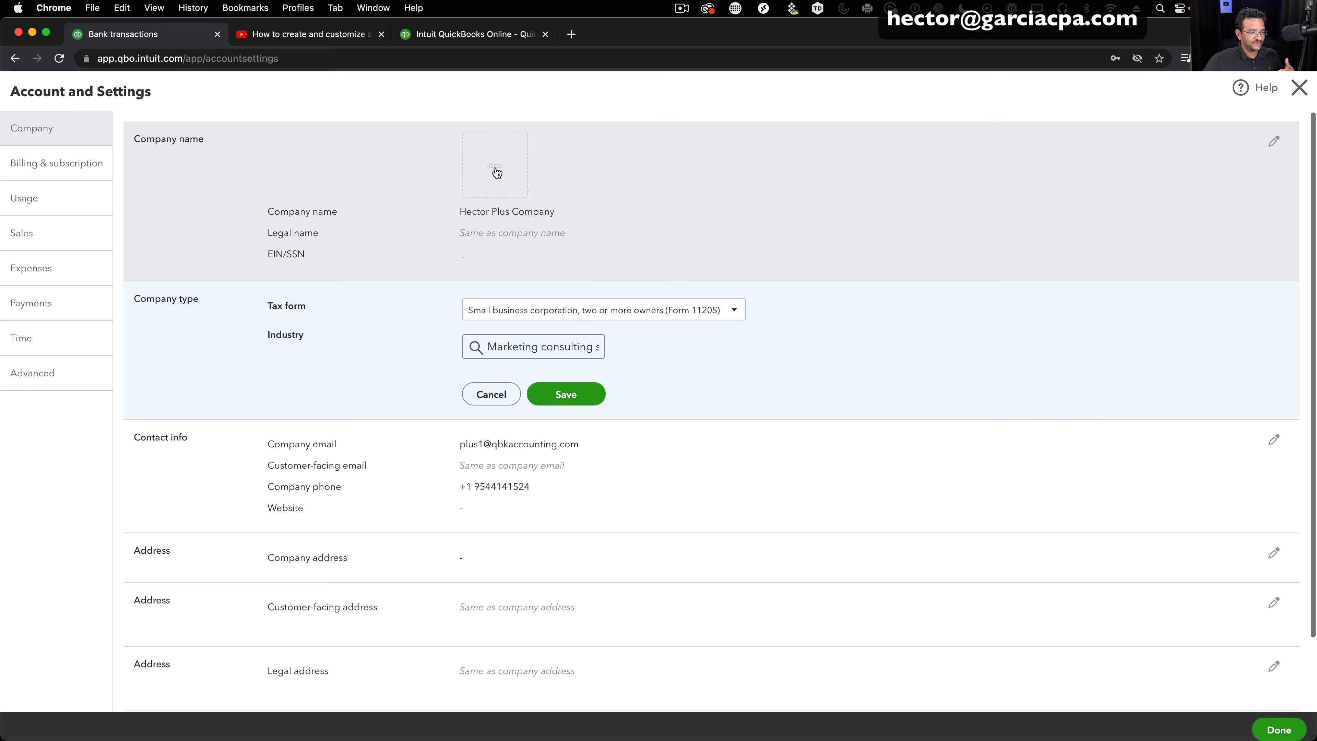
- Open the name and logo edit without uploading a logo, check the EIN field, then go to Billing & subscription
click(497, 173)
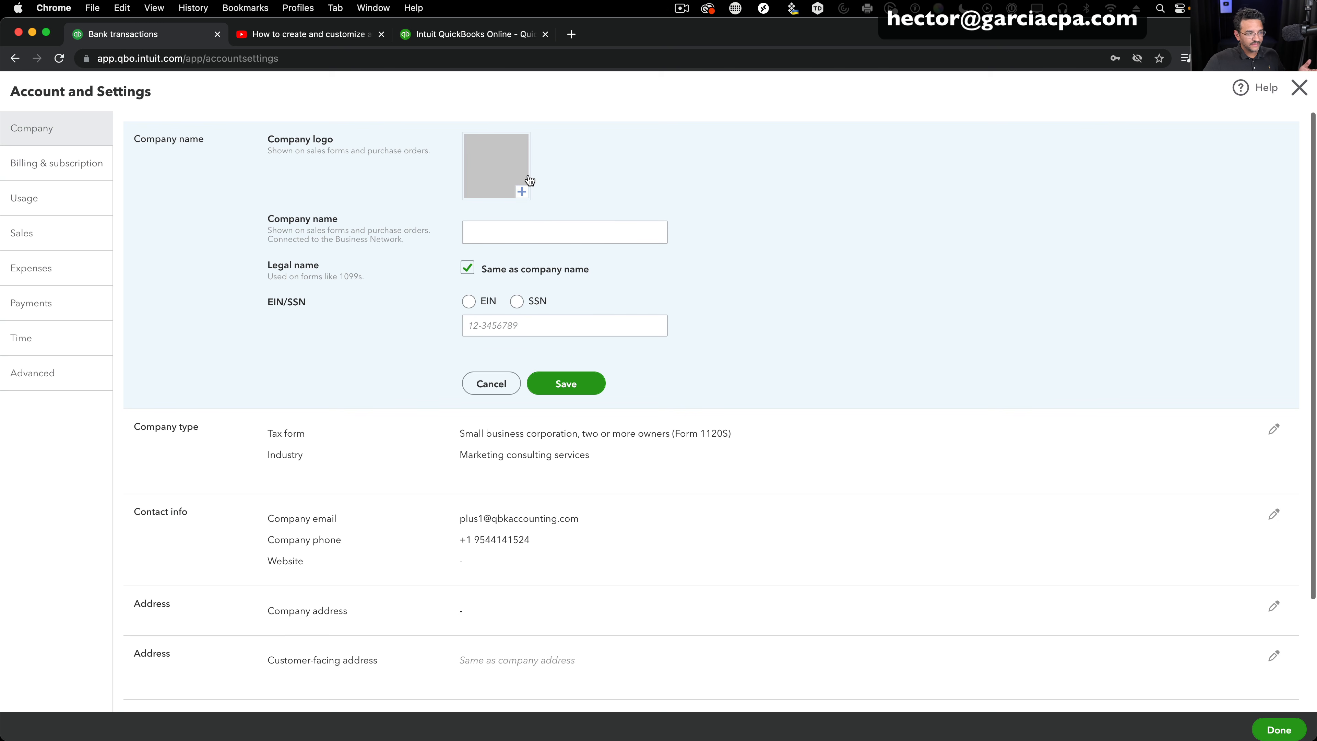
click(521, 191)
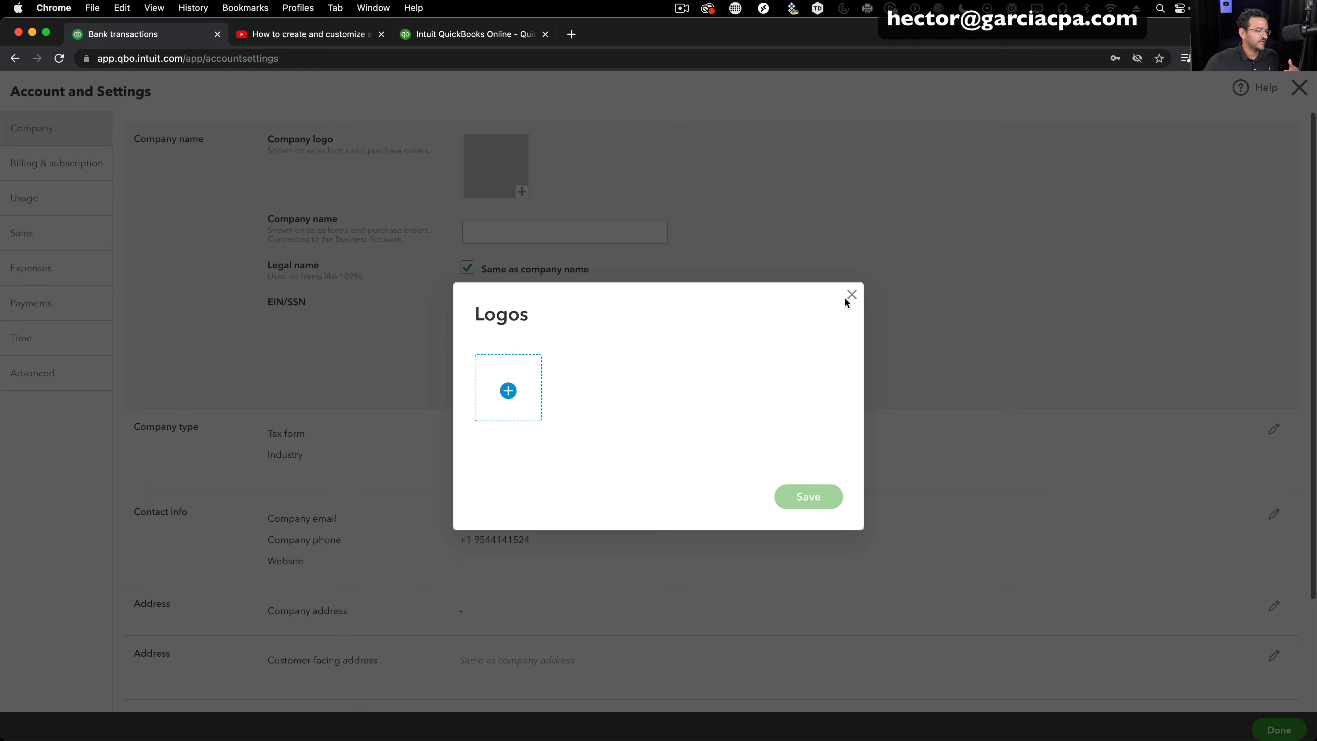
click(850, 298)
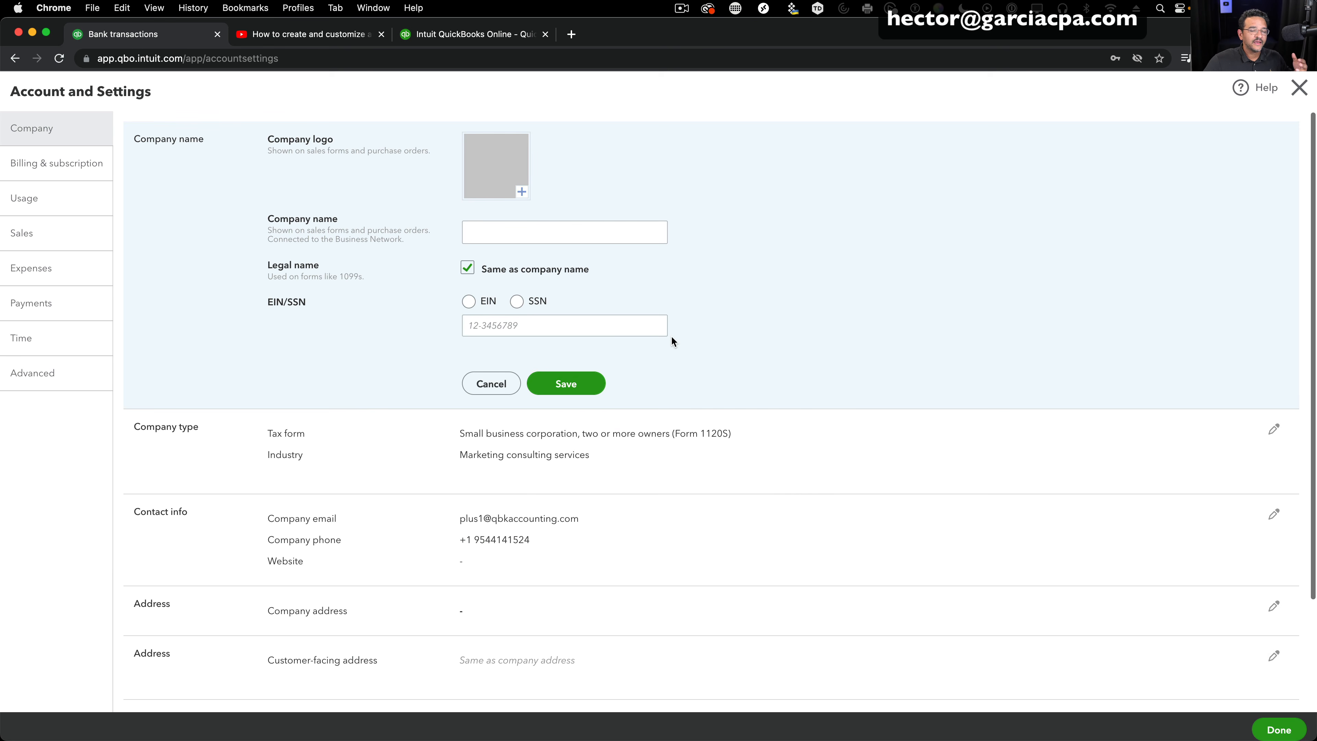
click(607, 333)
scroll(708, 378, down, 3)
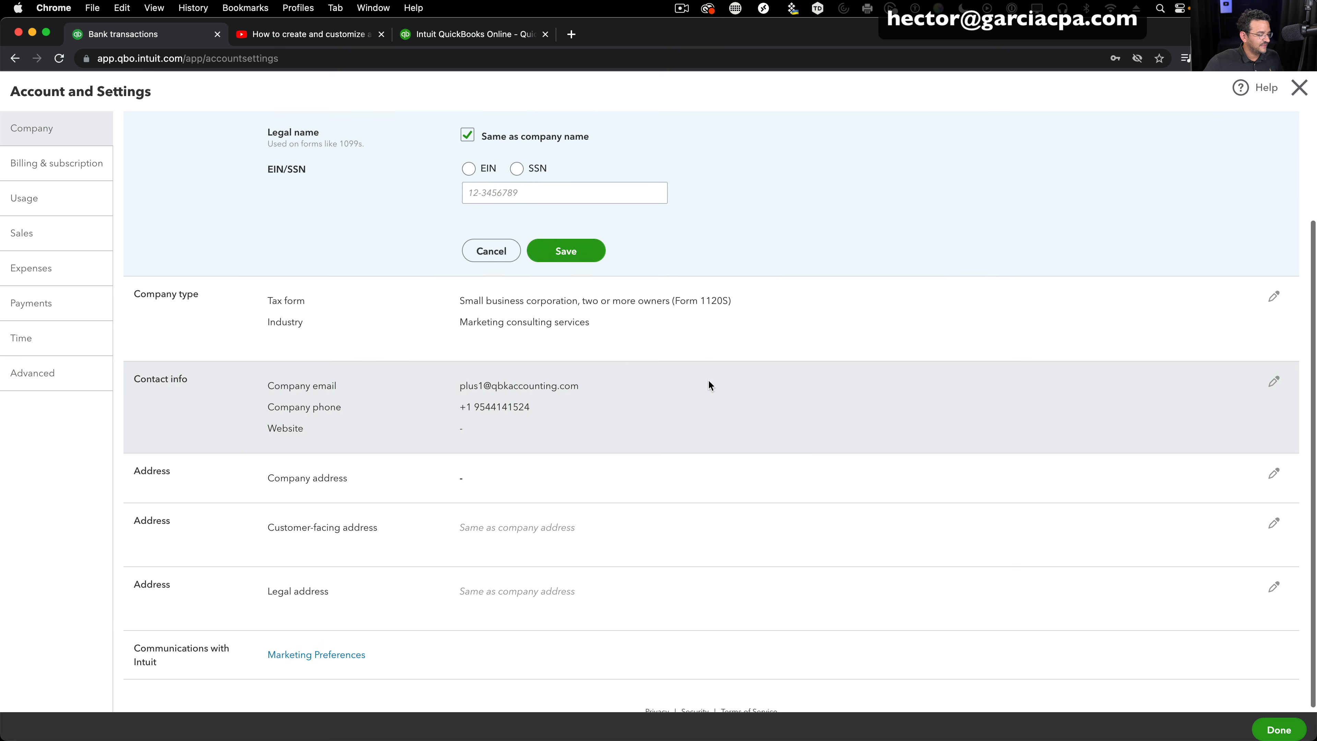
scroll(665, 414, up, 3)
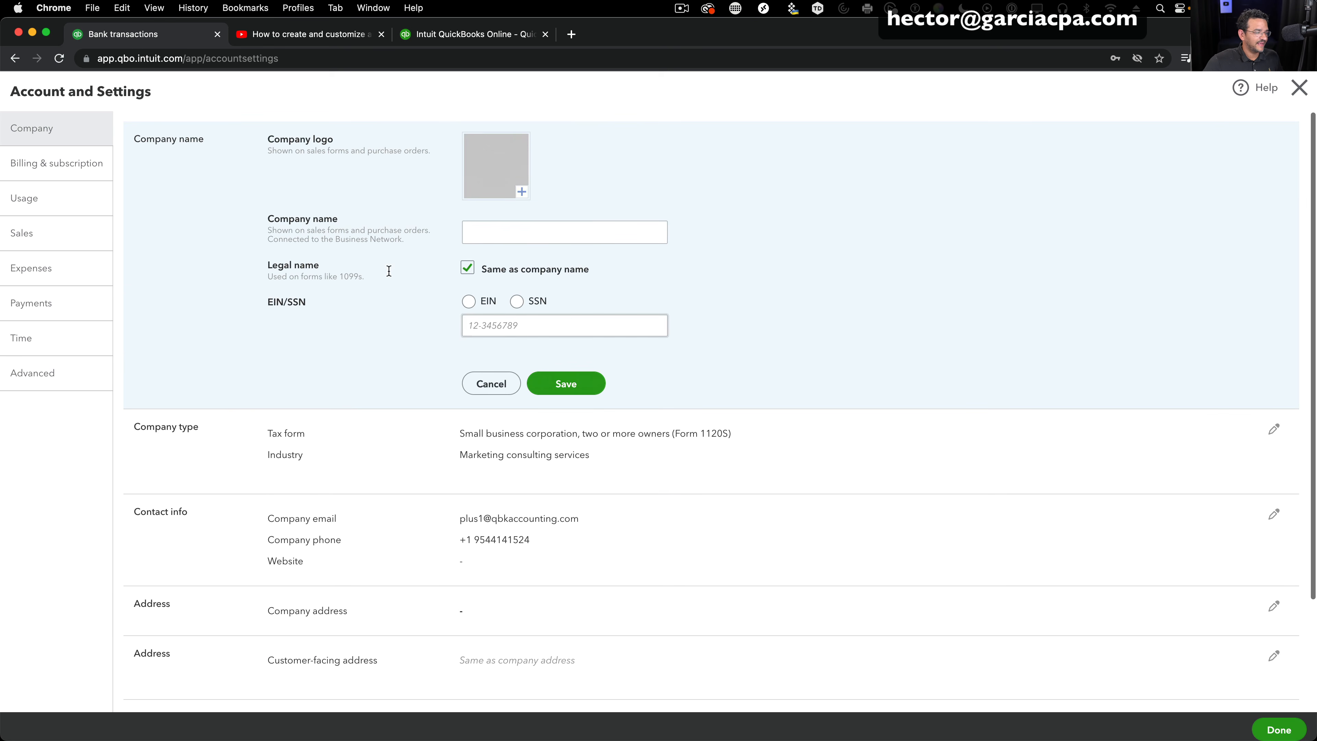
click(72, 164)
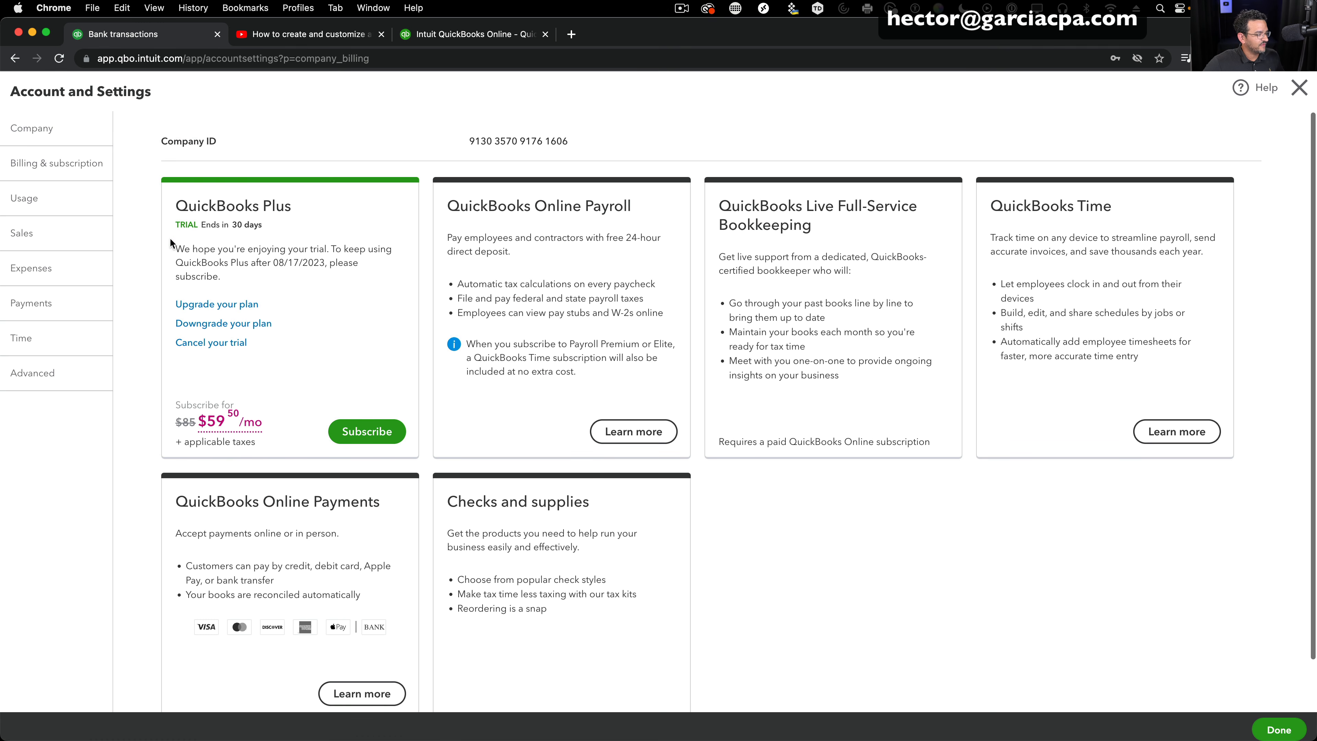
- Highlight the QuickBooks Plus, Payroll, Time, Payments and Live Full-Service Bookkeeping headings in turn
drag(176, 206, 290, 211)
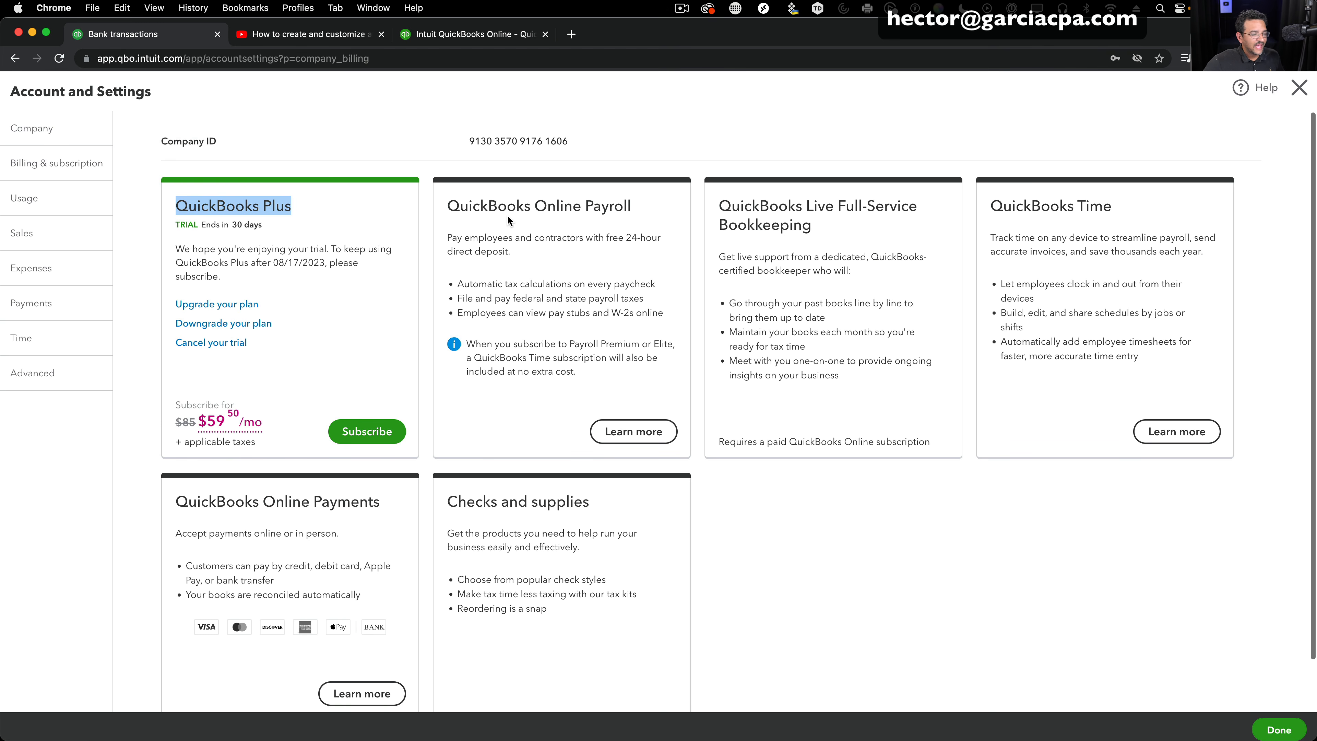
drag(447, 206, 647, 208)
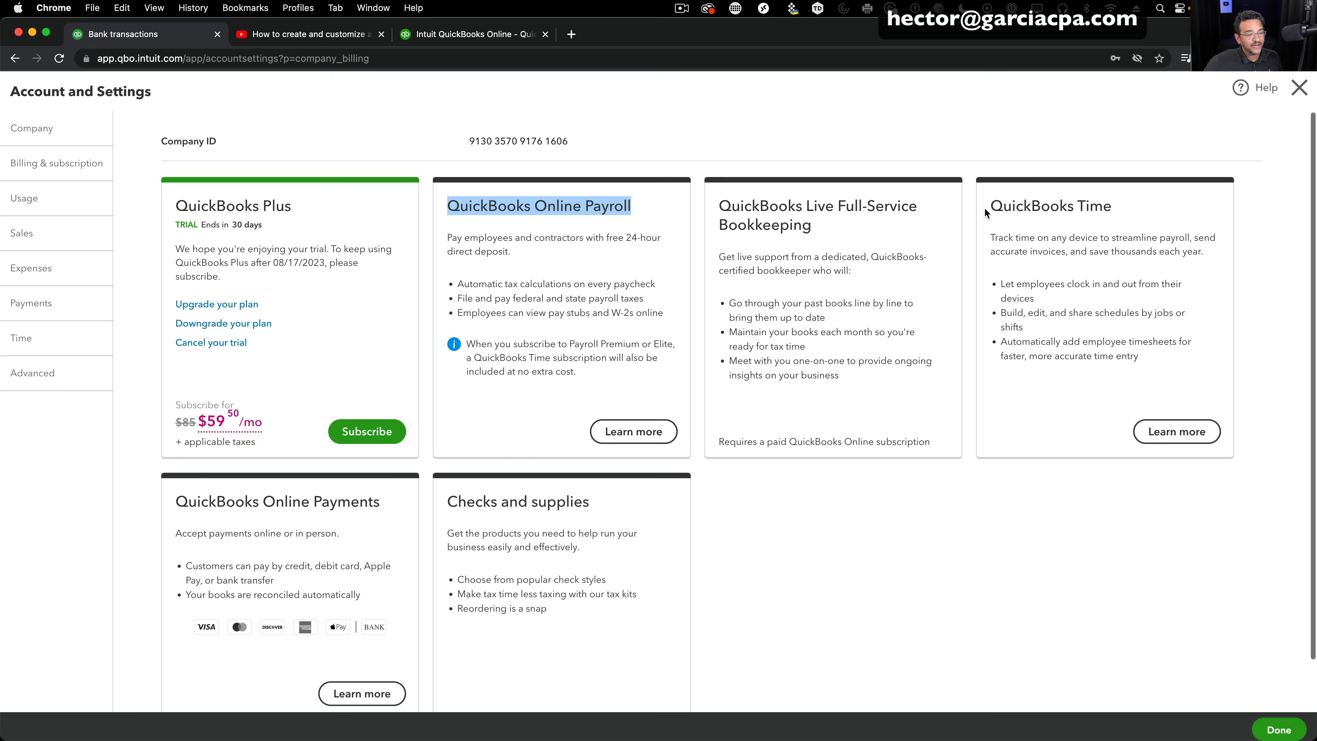
drag(985, 209, 1139, 202)
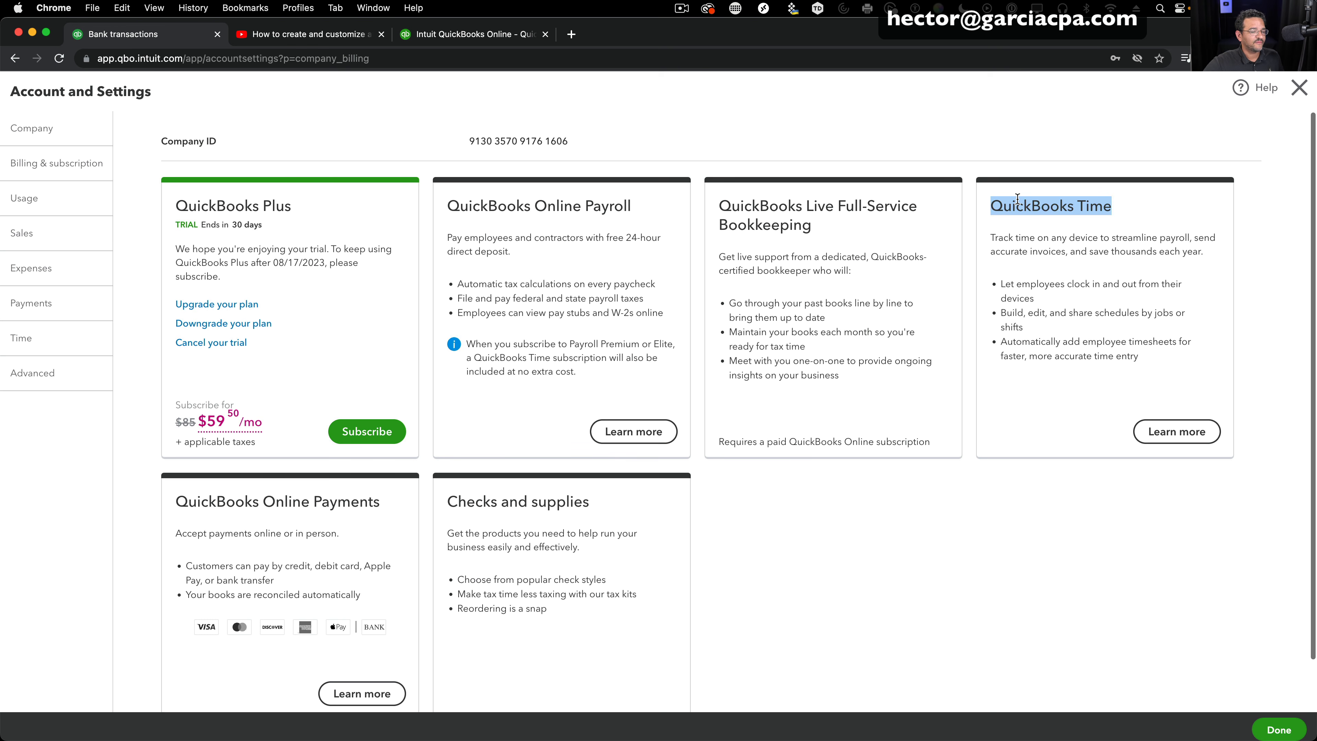
click(184, 502)
drag(383, 507, 175, 503)
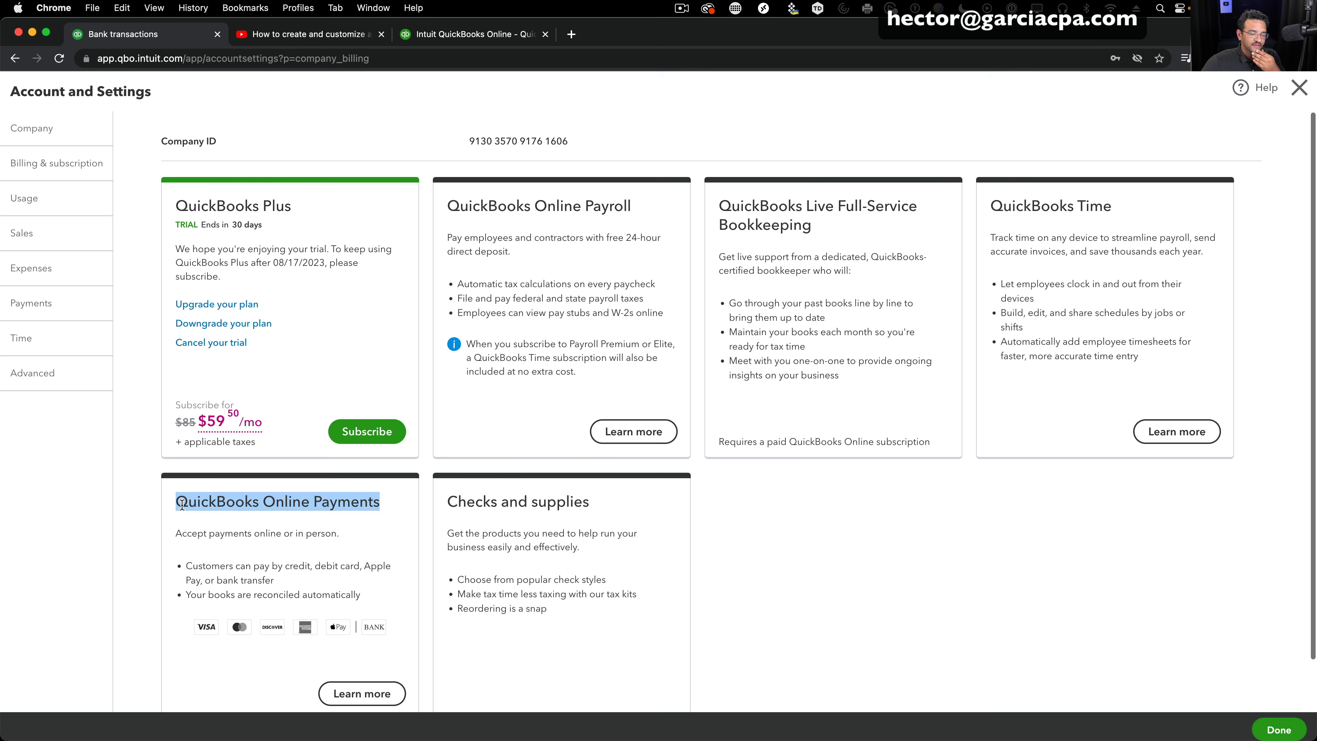
click(306, 507)
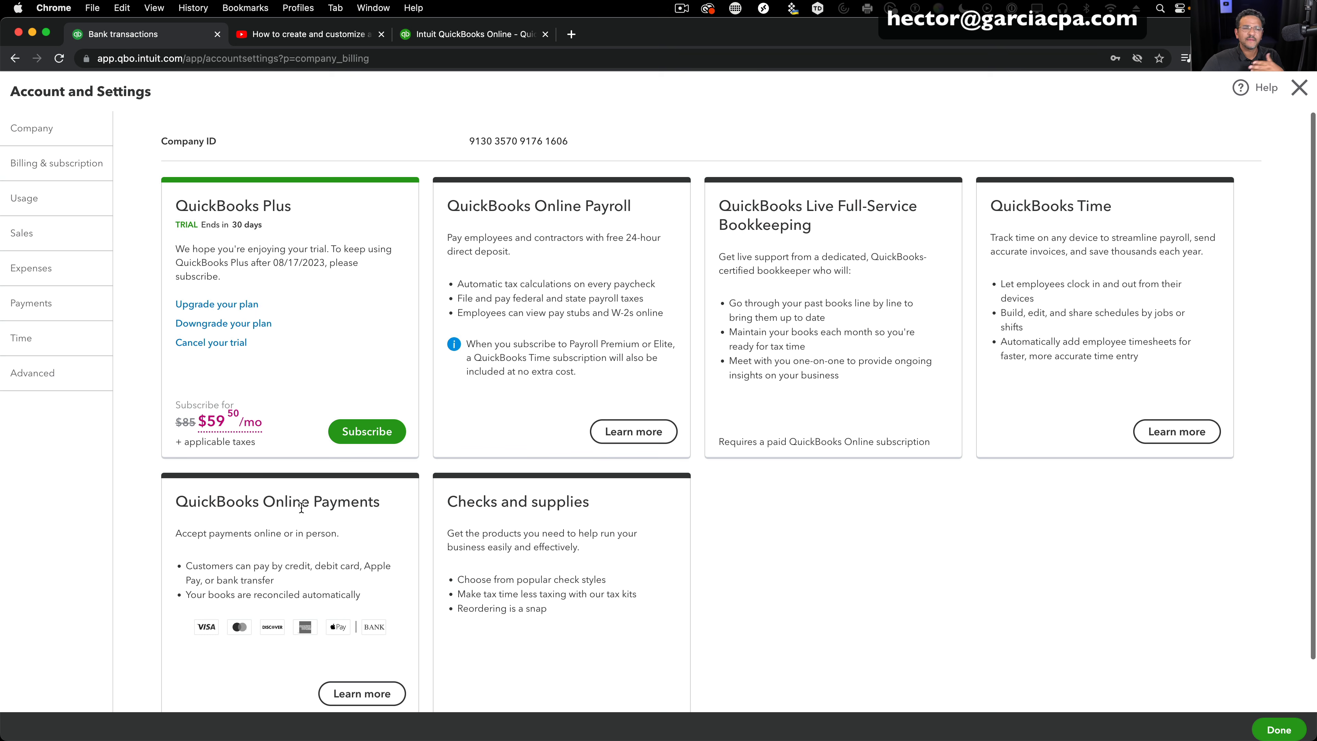
drag(719, 205, 813, 228)
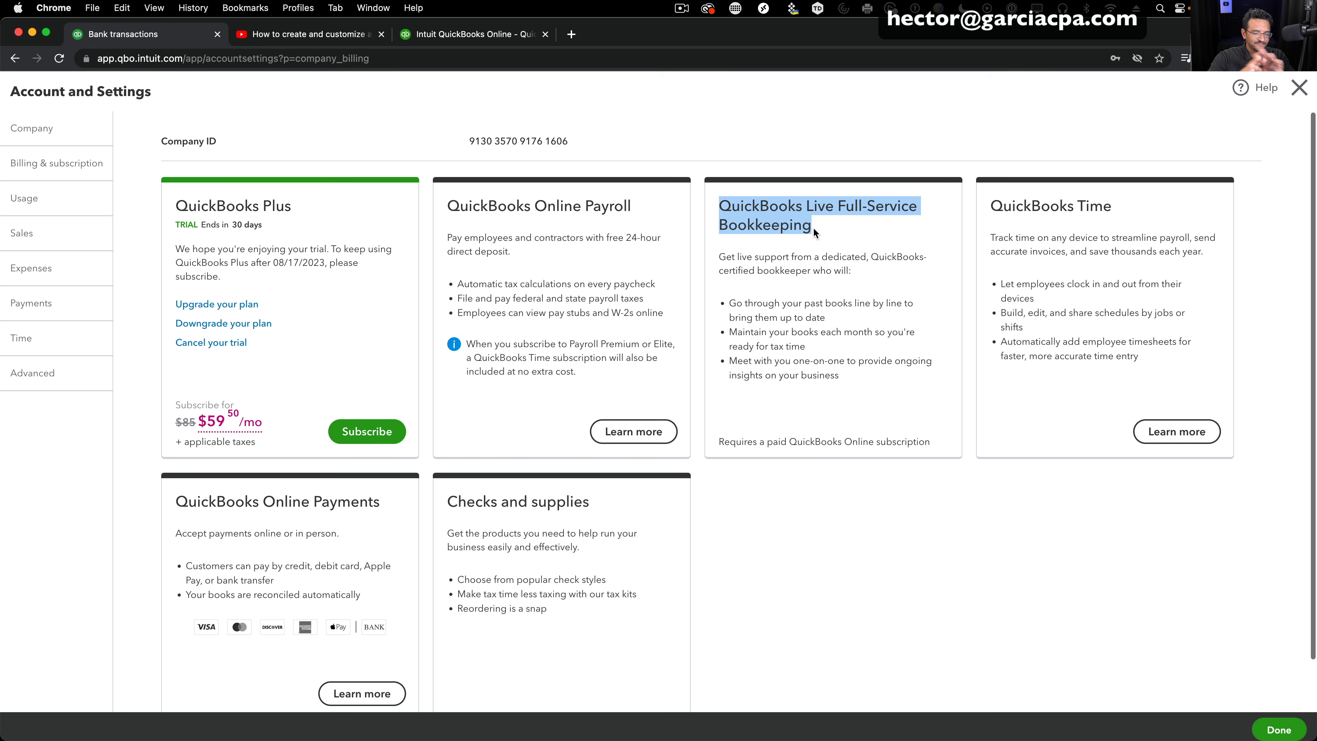
click(813, 229)
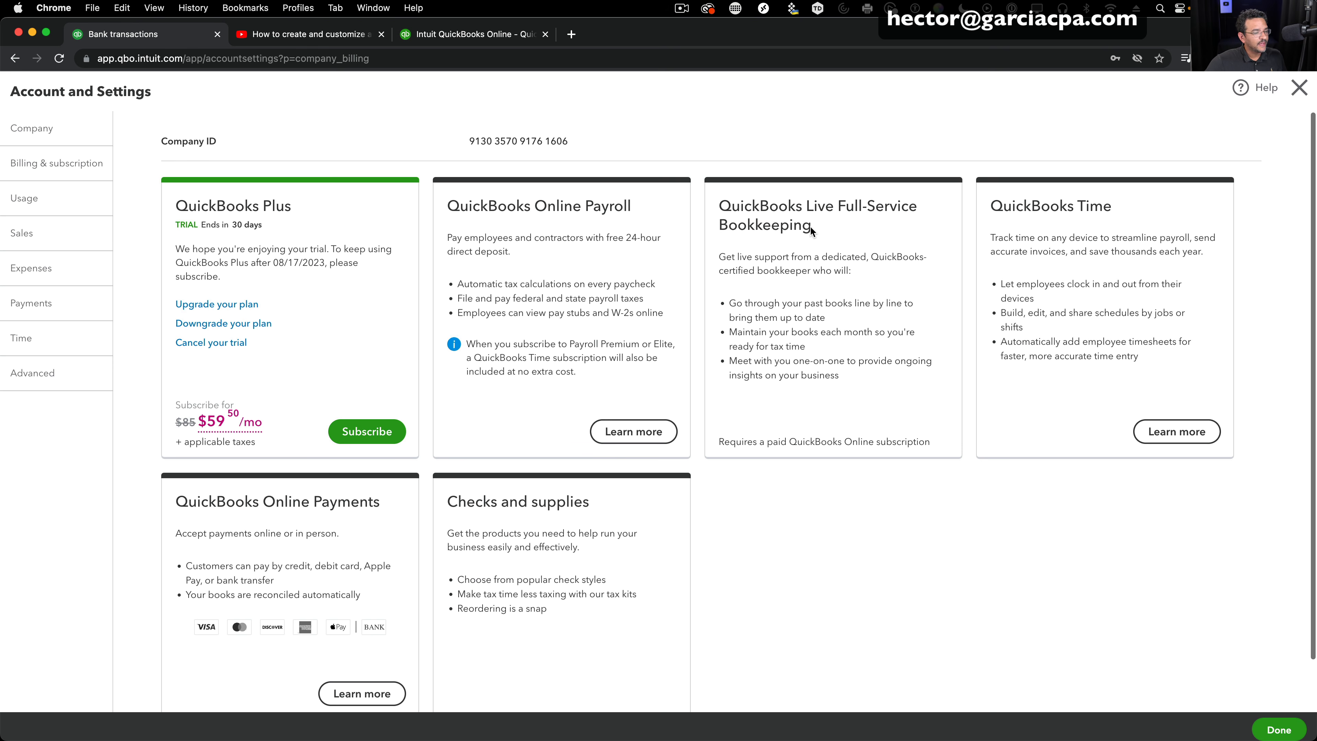
drag(742, 205, 827, 248)
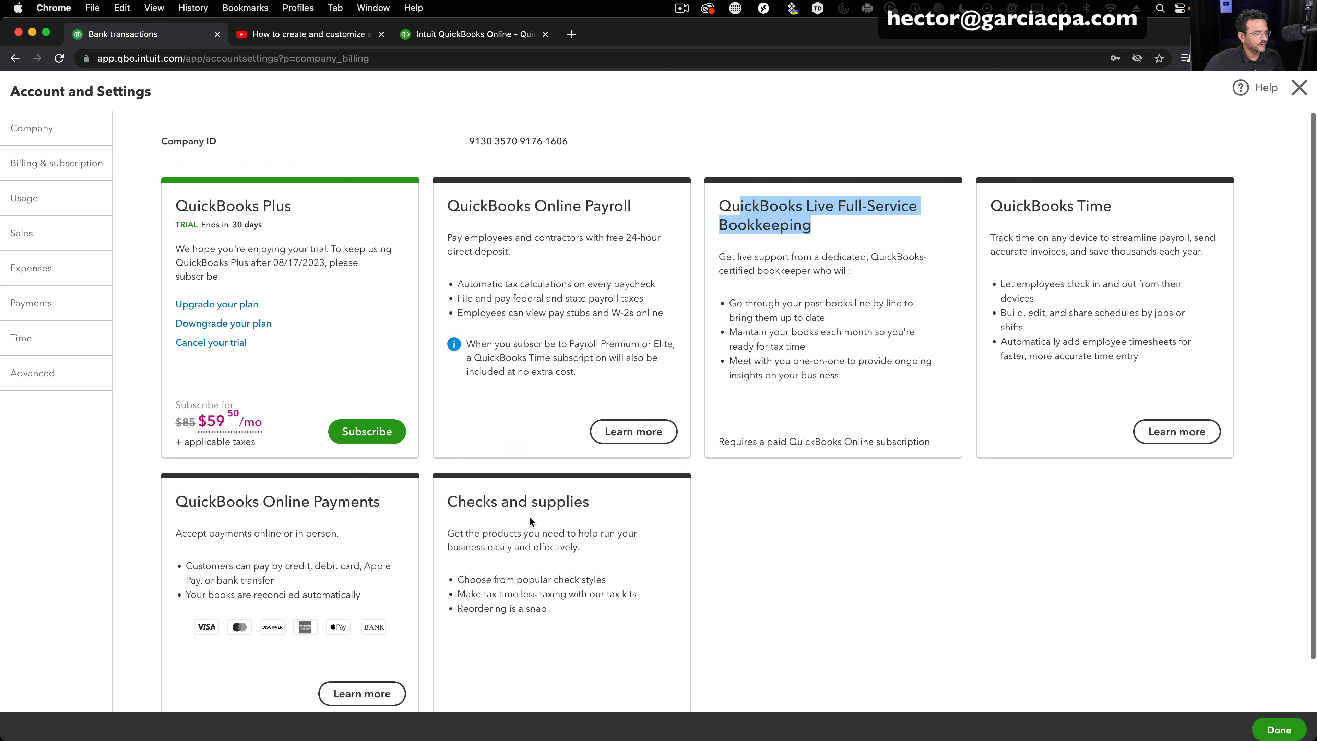
- Highlight the Checks and supplies heading, scroll the page, then select the Company ID number
drag(448, 501, 569, 511)
click(580, 522)
scroll(581, 522, down, 1)
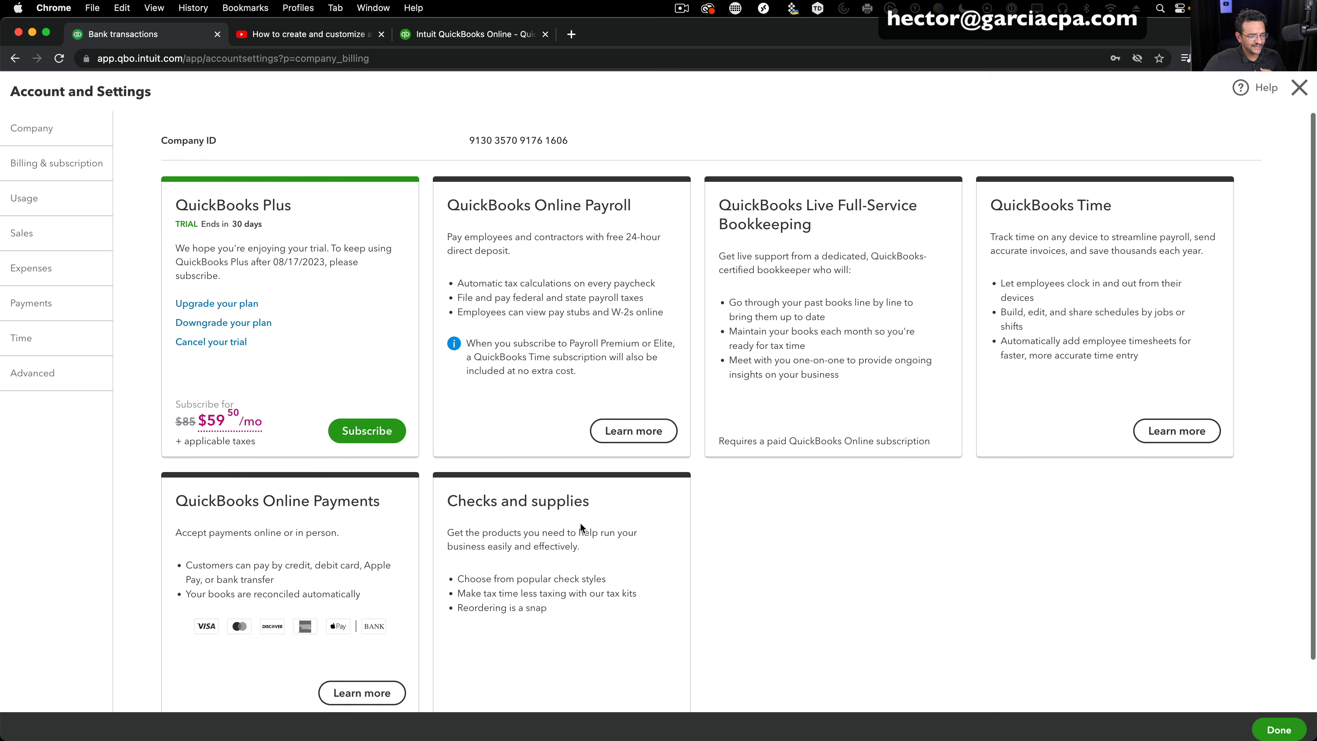
scroll(580, 522, up, 1)
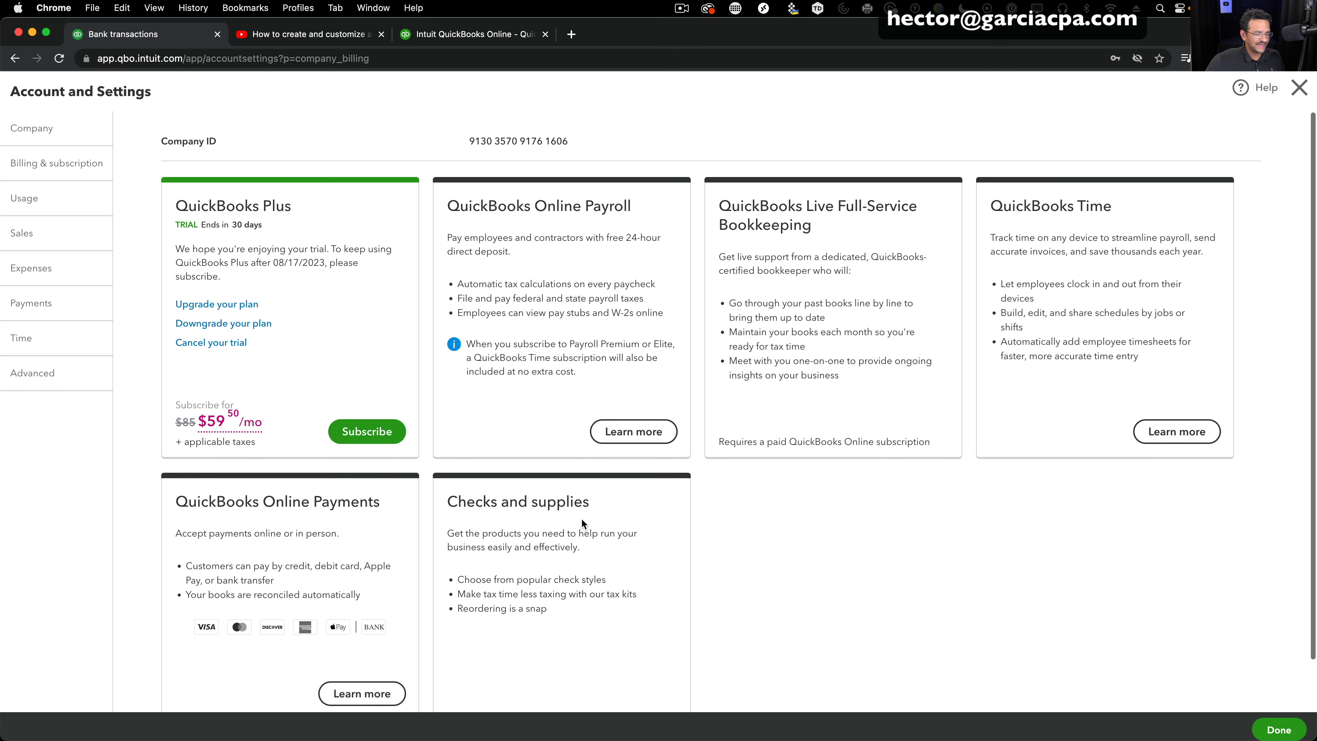
scroll(582, 519, down, 2)
scroll(584, 517, up, 2)
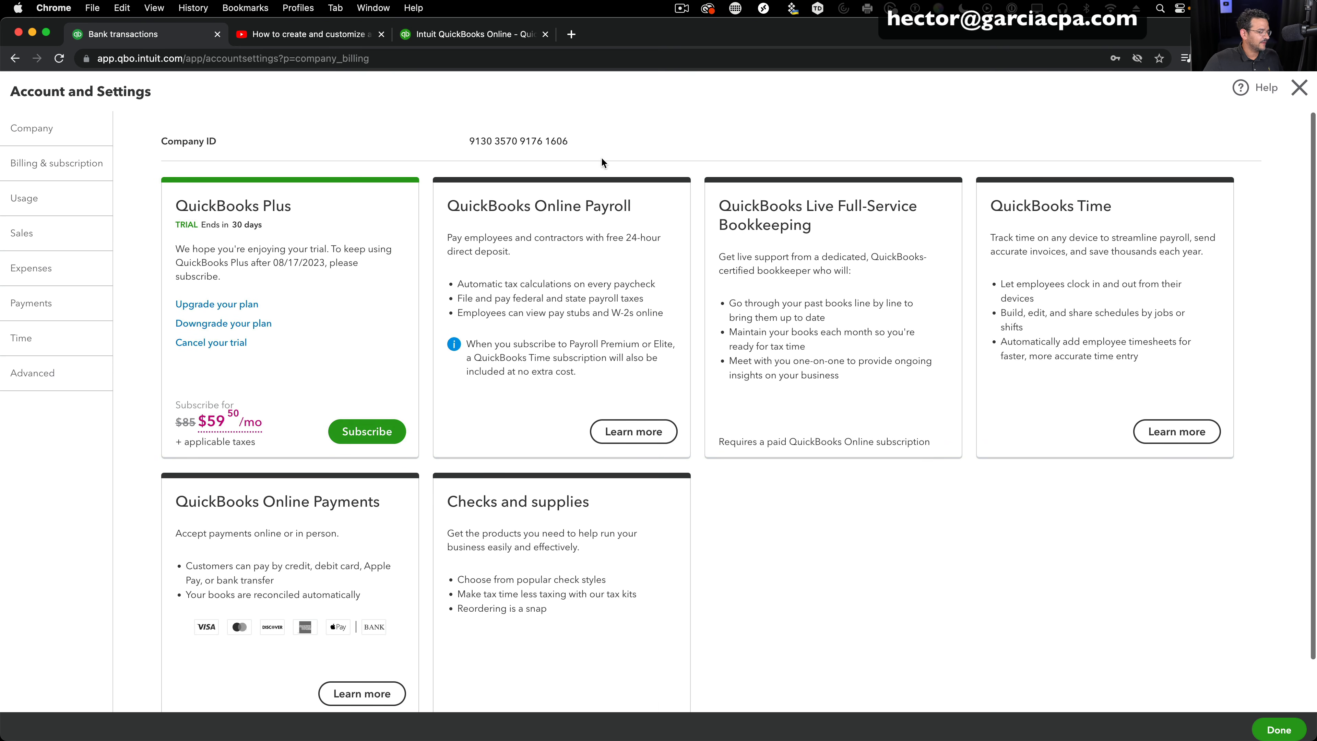
drag(202, 136, 463, 138)
click(574, 141)
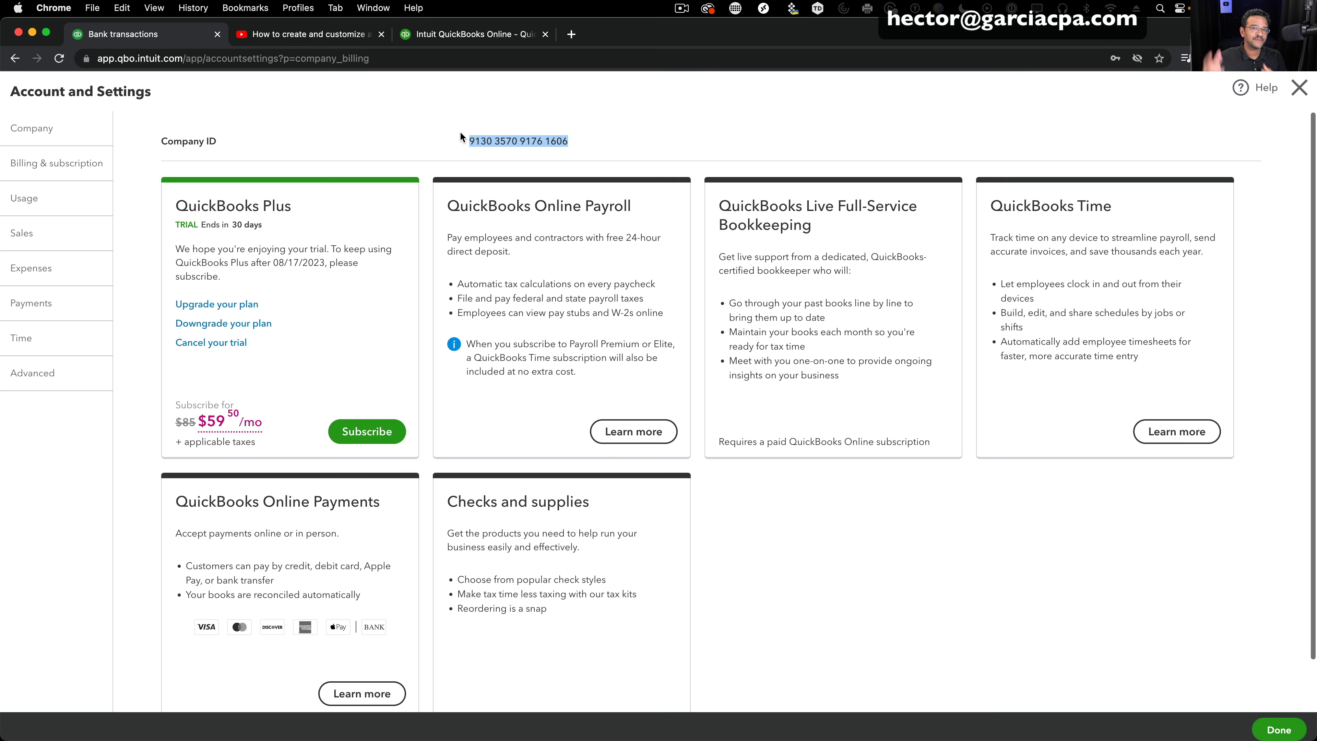
drag(461, 136, 582, 146)
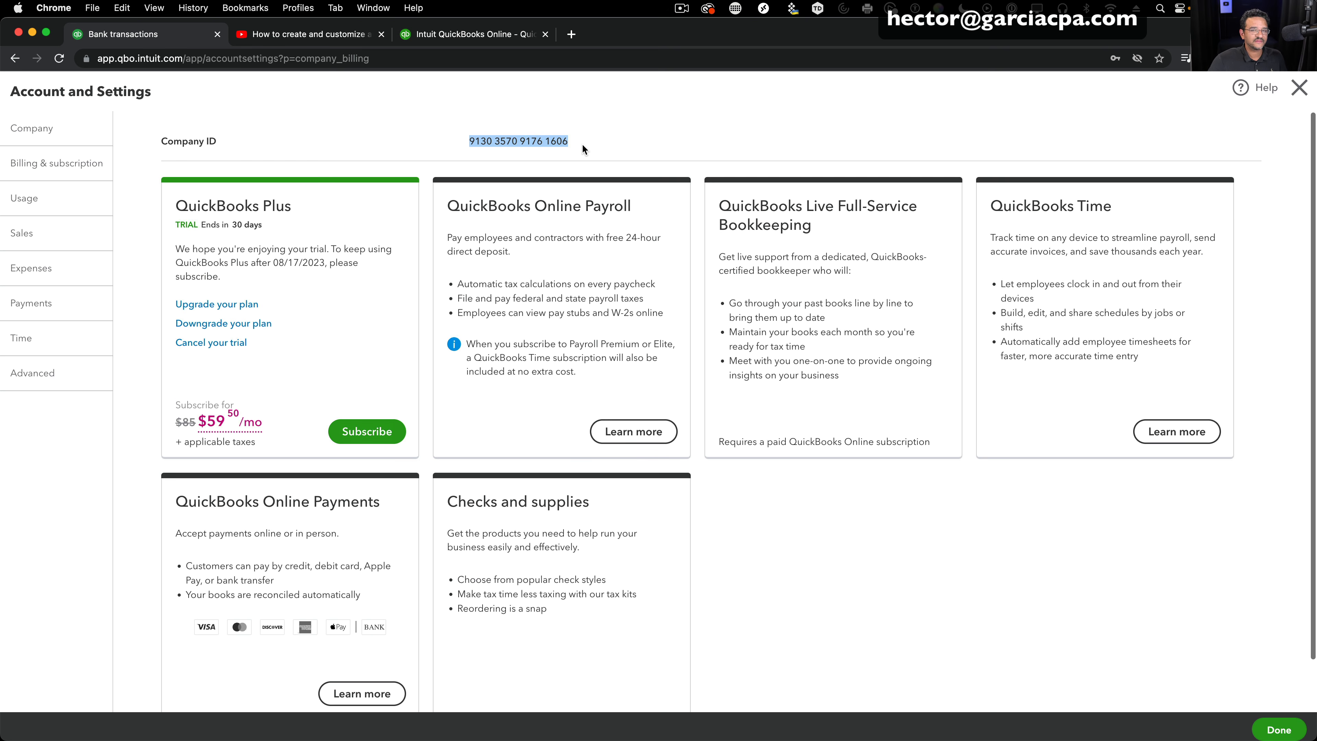
- Step through the Usage, Sales, Expenses, Payments and Time settings, ending on Advanced
click(29, 196)
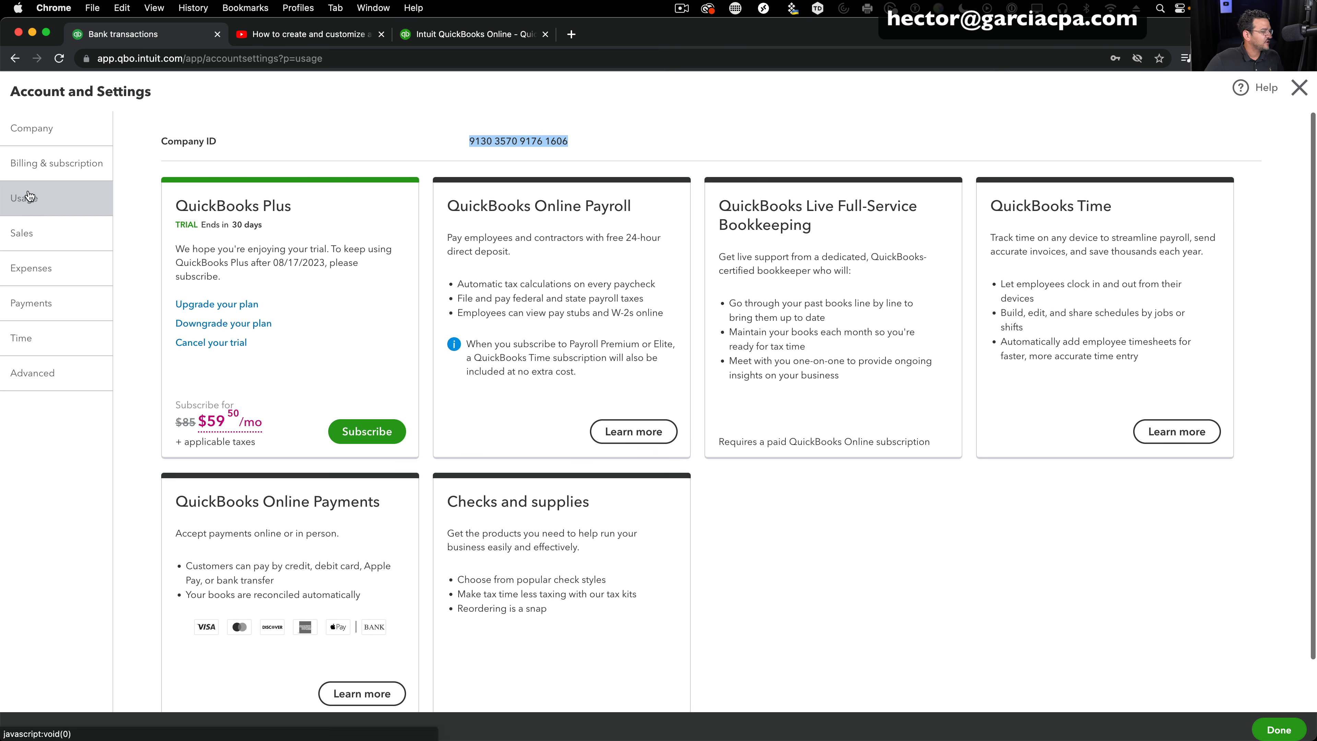
click(32, 246)
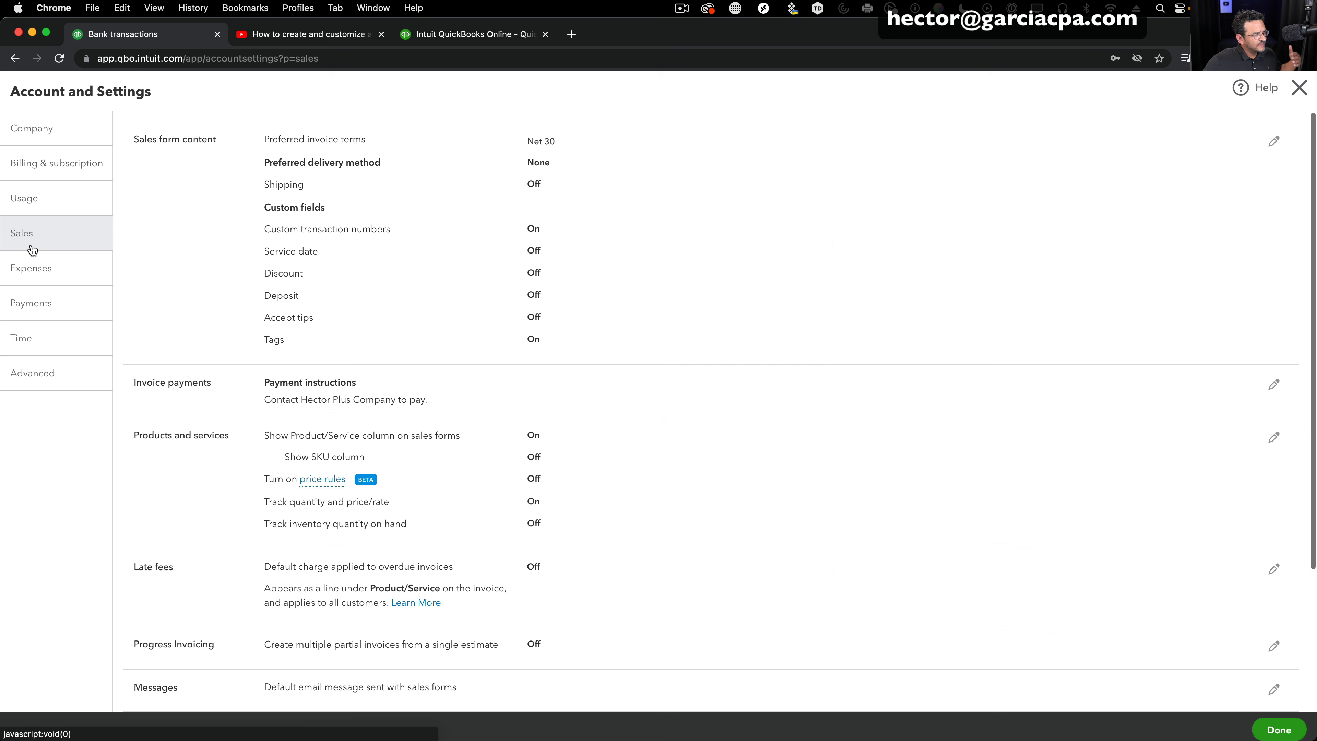
click(34, 263)
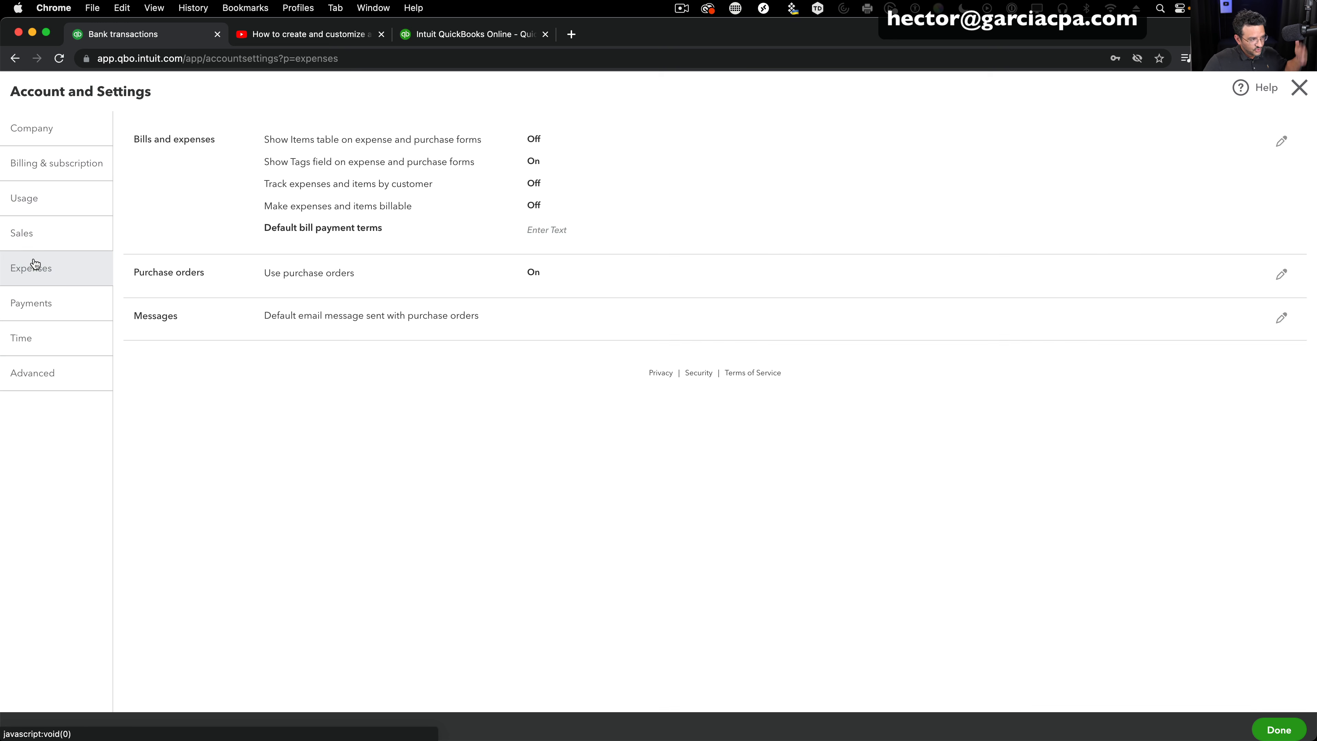
click(42, 301)
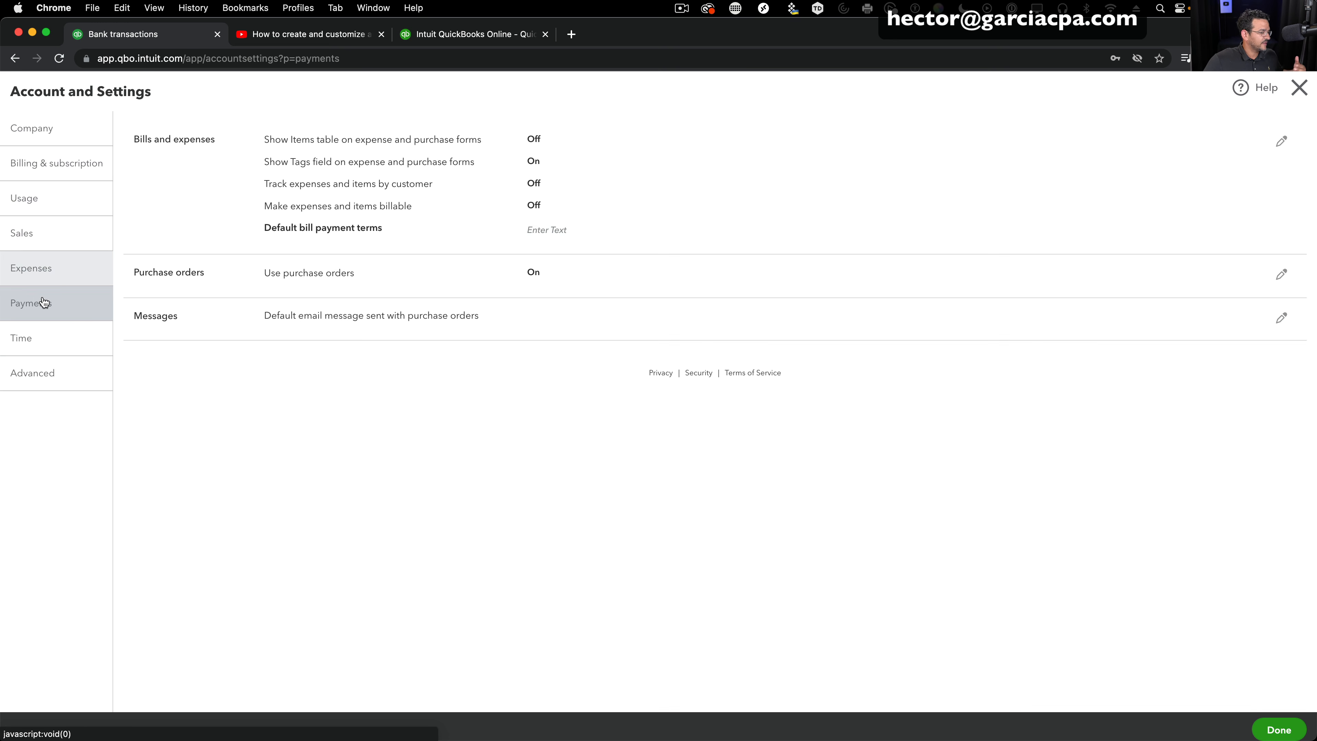
click(38, 337)
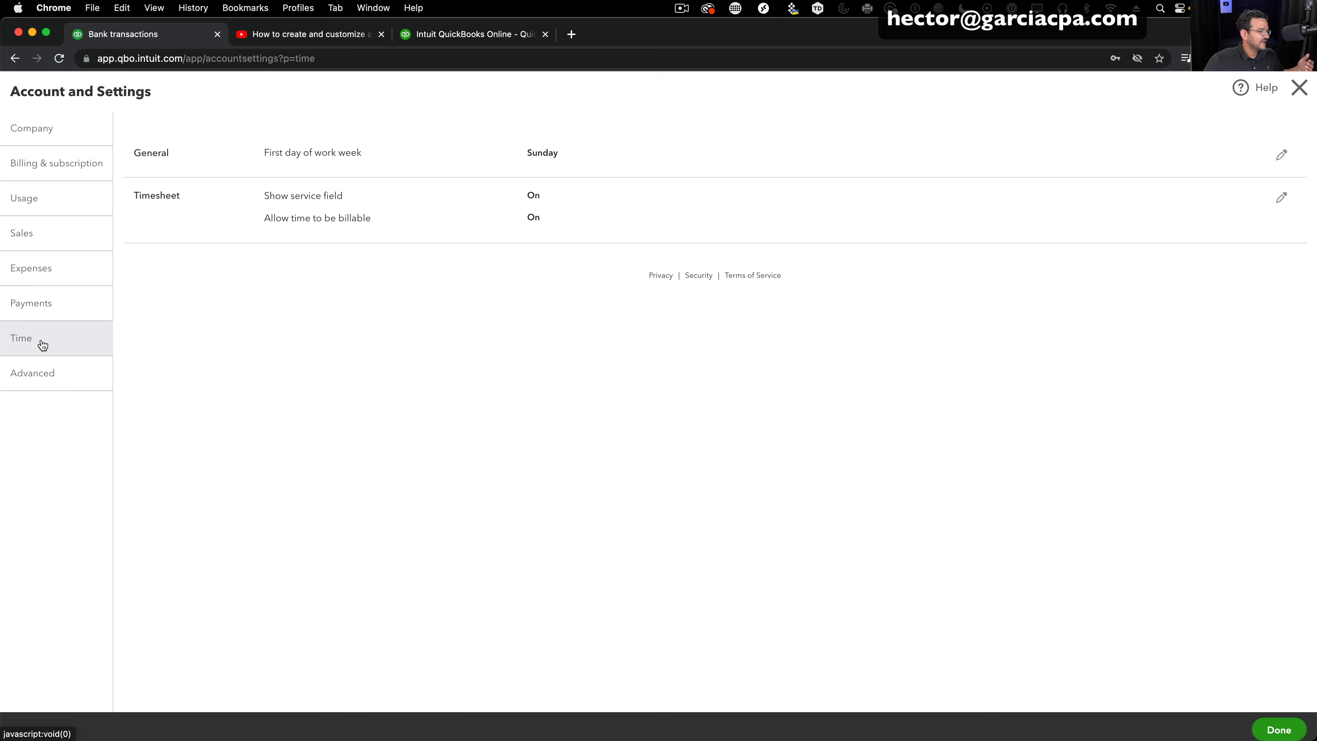
click(44, 374)
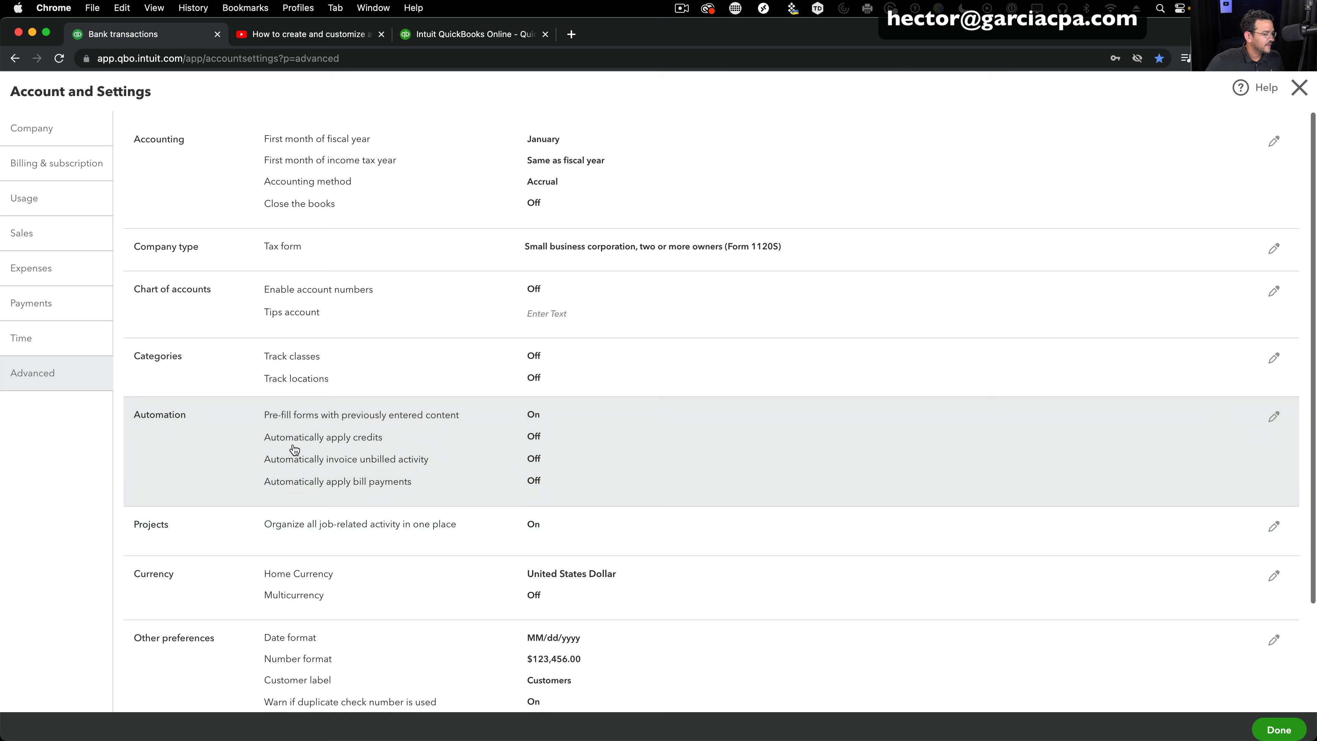
- Read the help on pre-fill forms, apply credits and invoice unbilled activity, then return to Billing & subscription
click(273, 447)
click(469, 419)
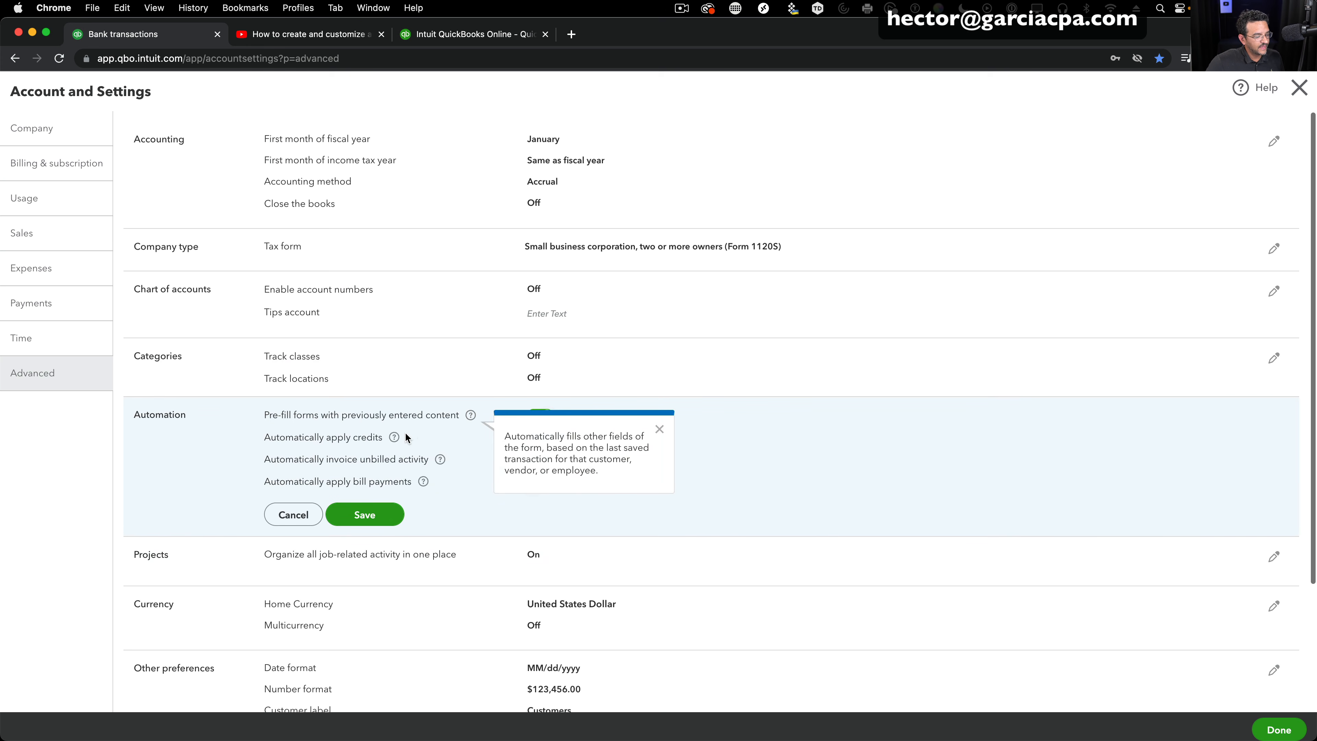
click(394, 437)
drag(444, 458, 548, 518)
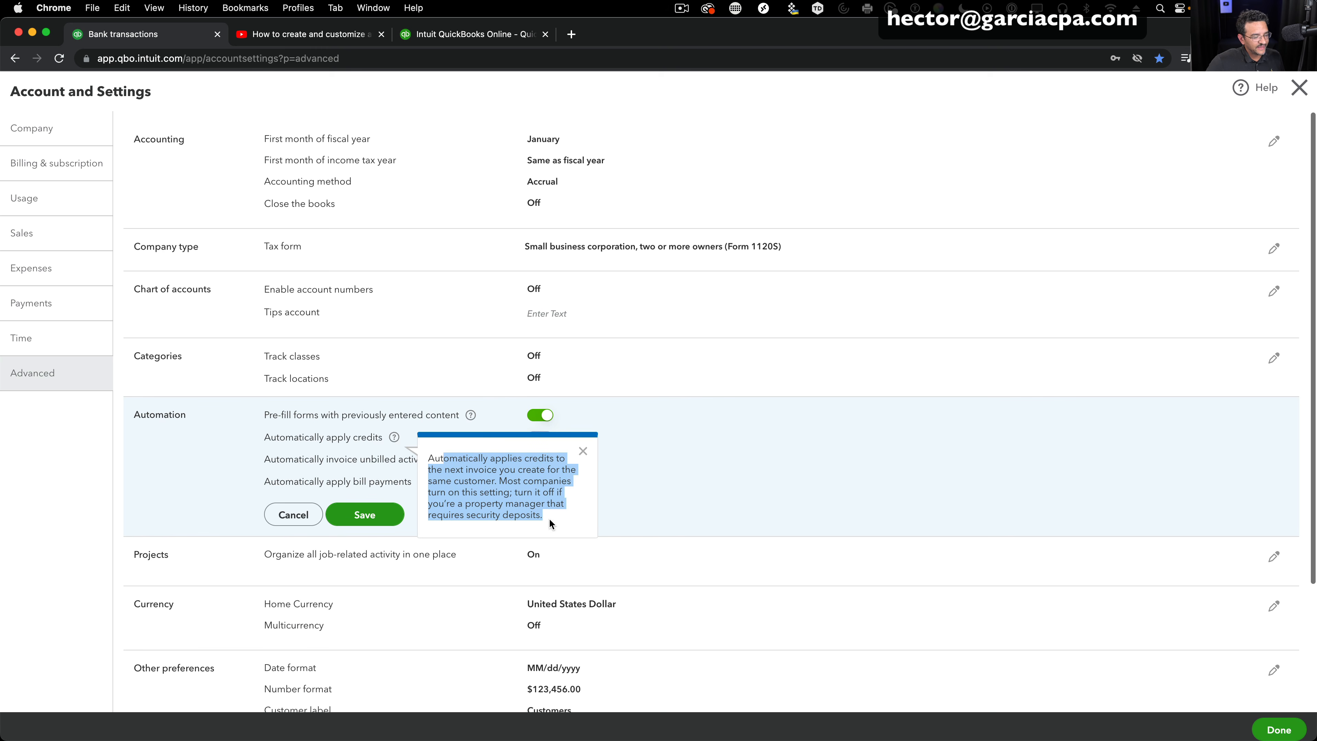
drag(384, 459, 389, 459)
click(440, 460)
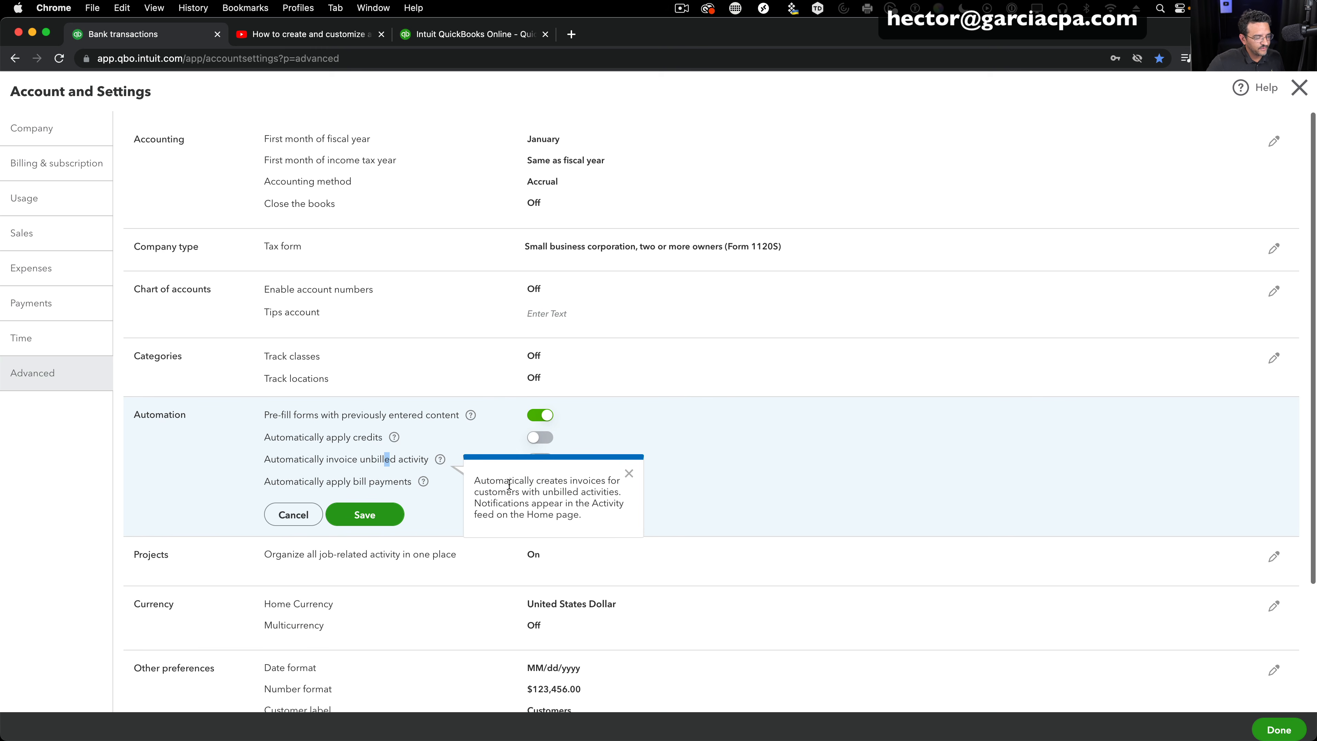
drag(509, 484, 583, 510)
click(628, 475)
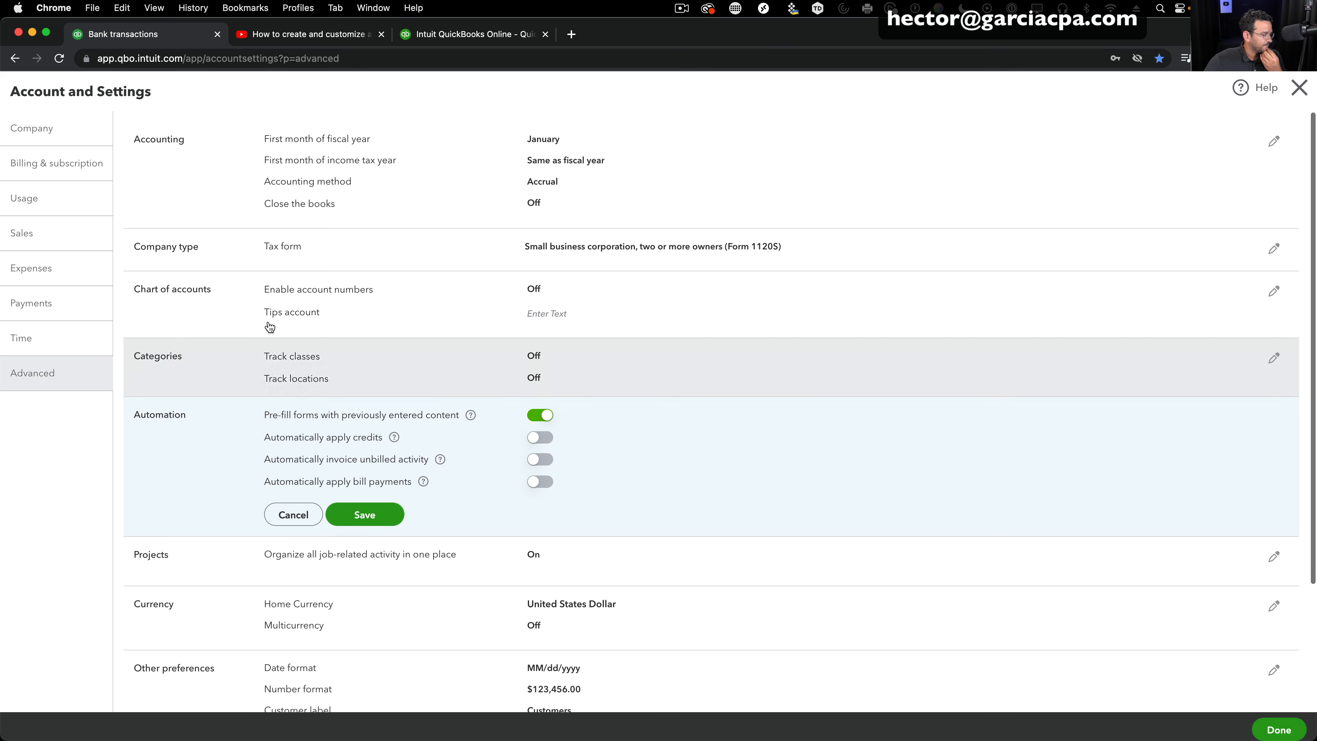
click(47, 166)
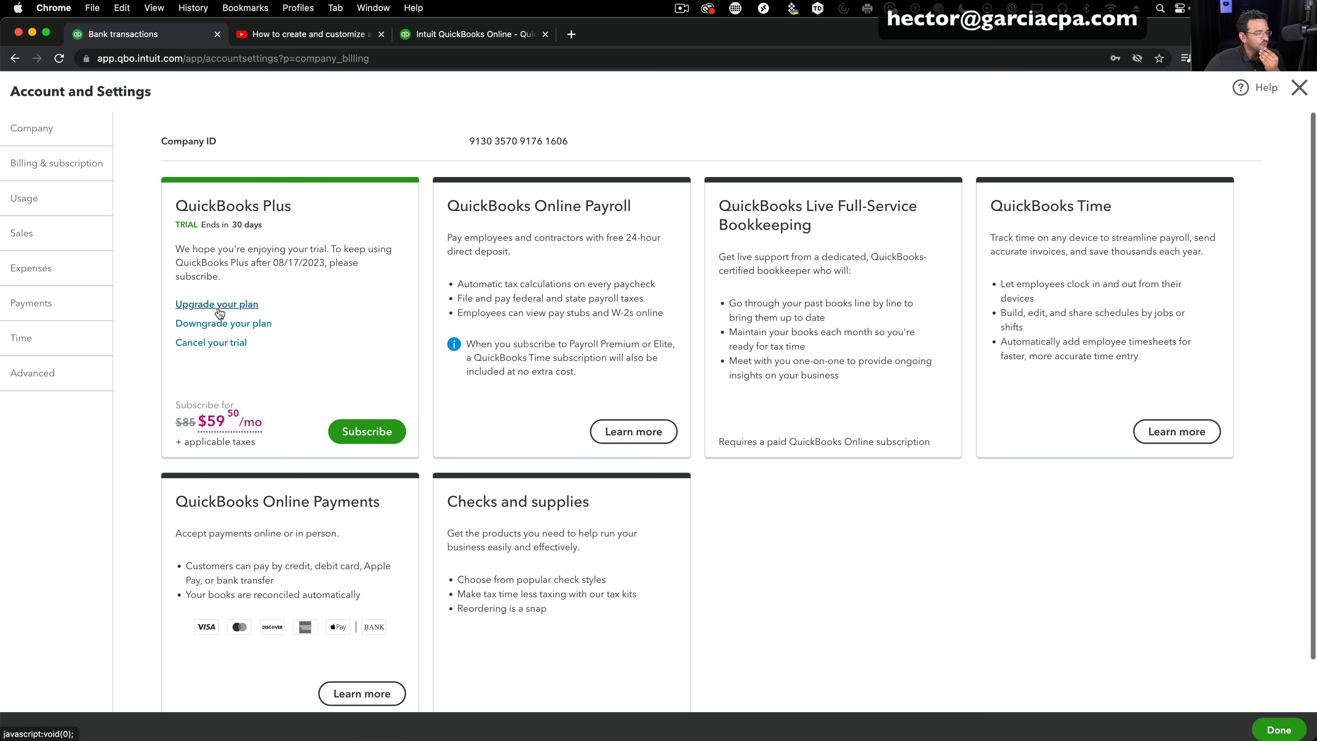
- Switch the plan from QuickBooks Plus to Simple Start at $30/mo, accepting the lost Plus features
click(224, 324)
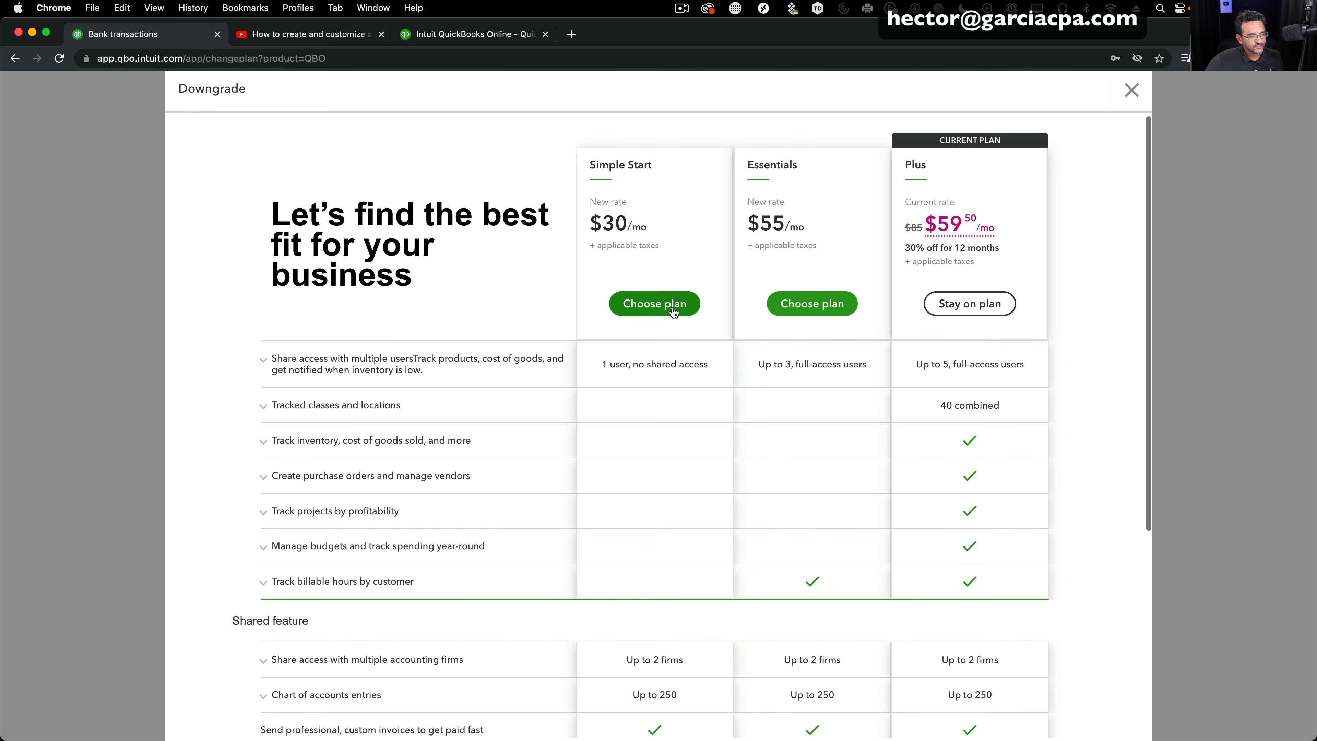
click(658, 307)
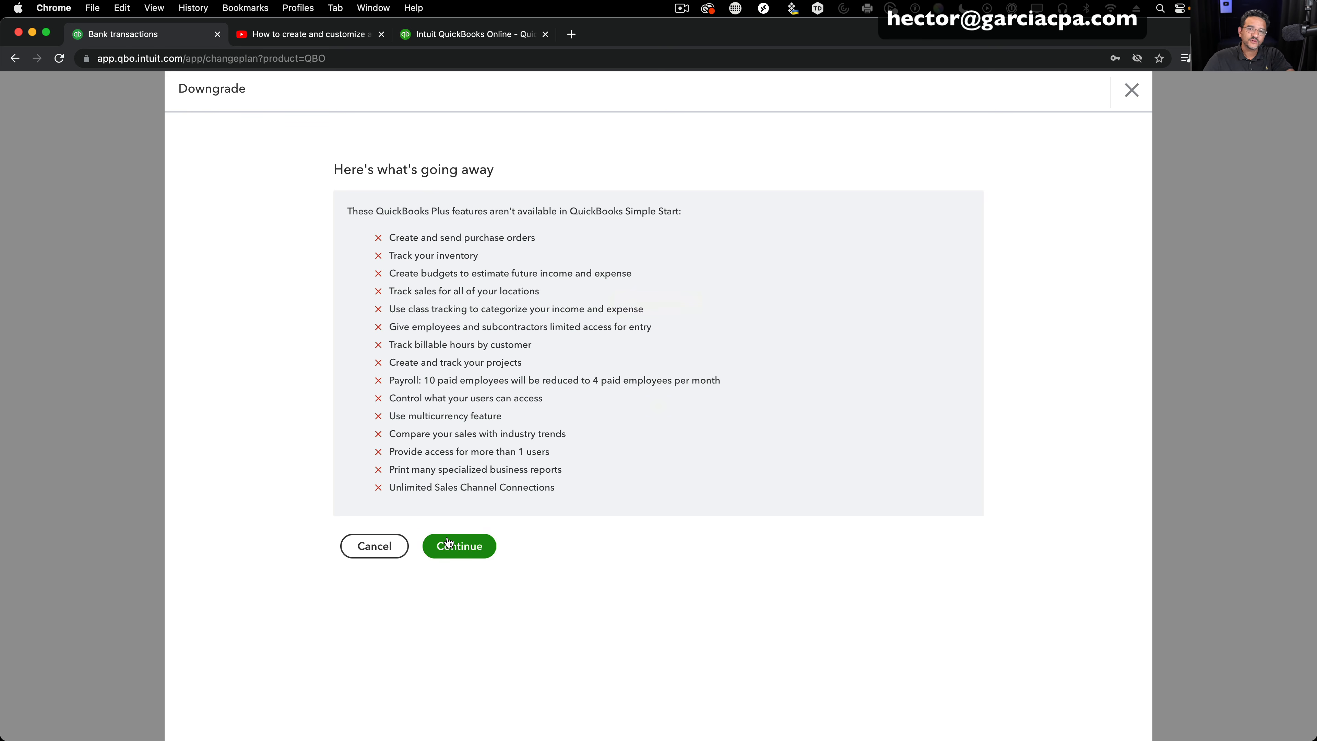
click(447, 540)
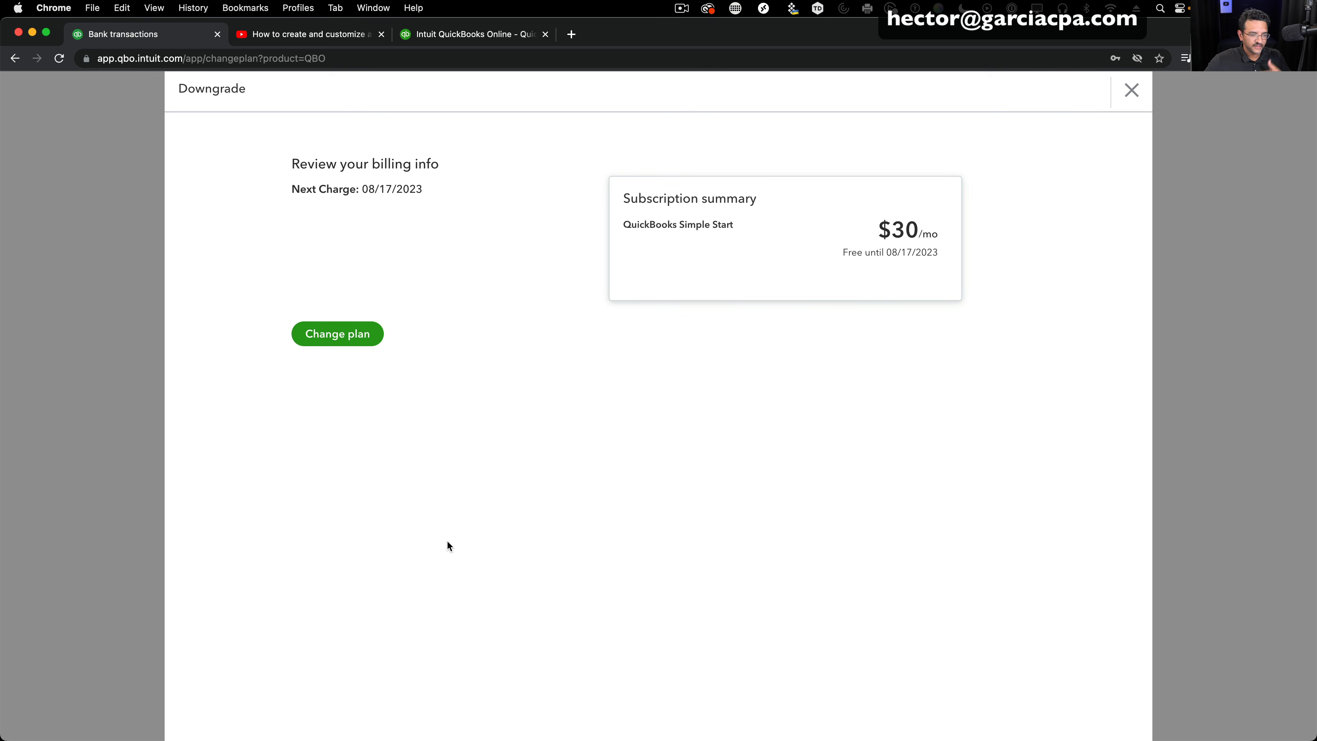
click(363, 336)
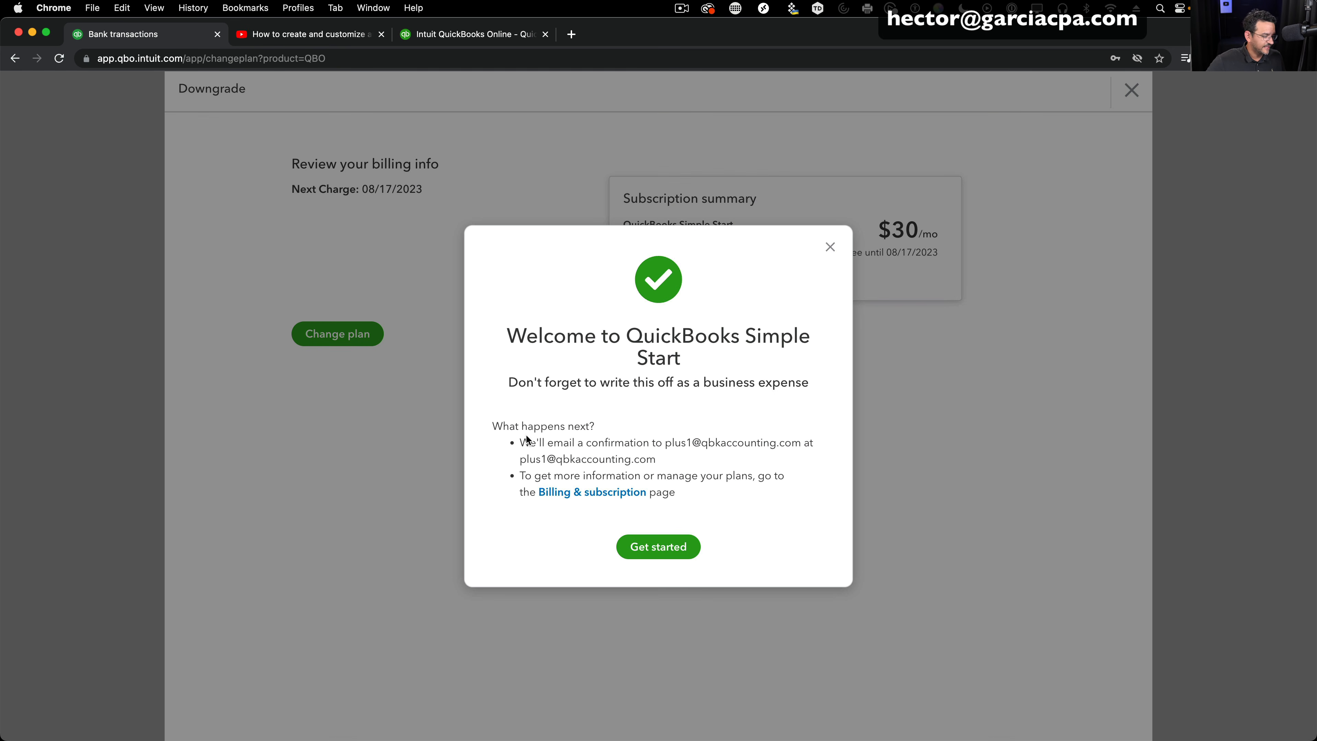
click(659, 547)
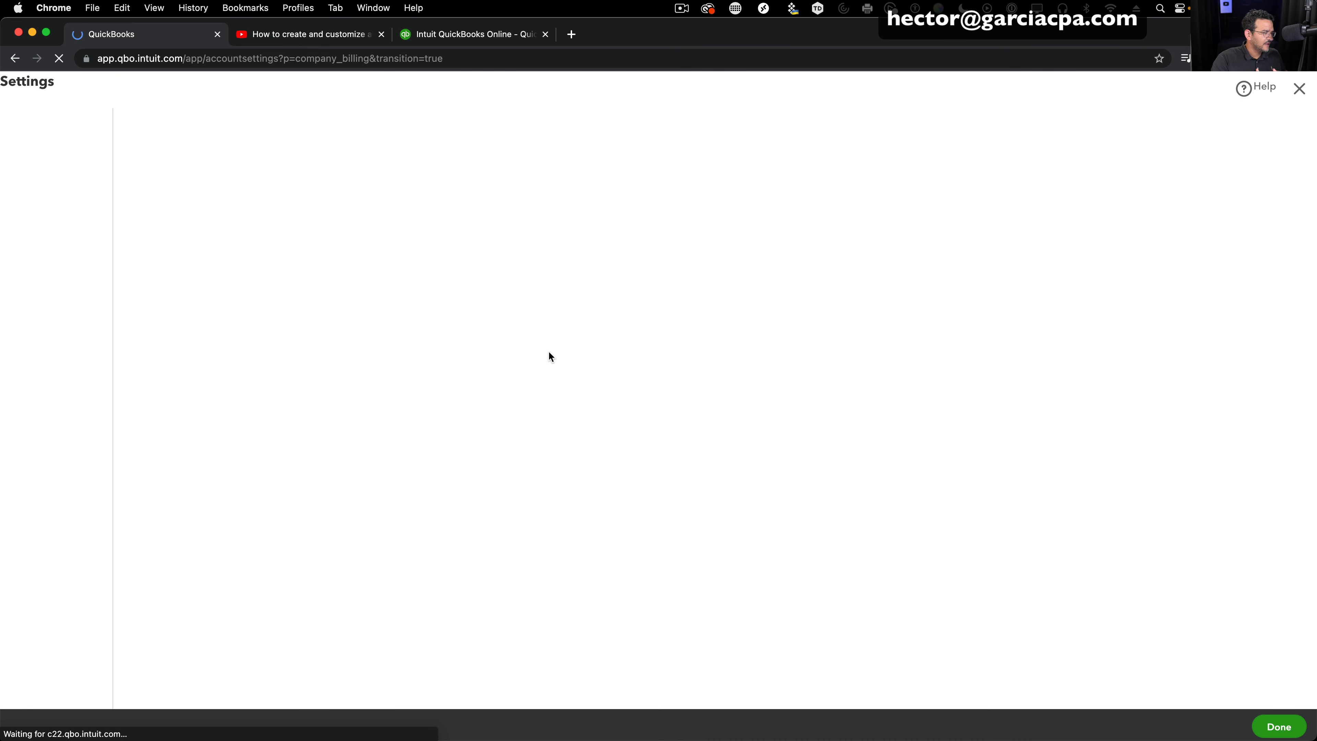
- Close Settings for the home page, previewing the + New create list and the gear settings list
click(1297, 89)
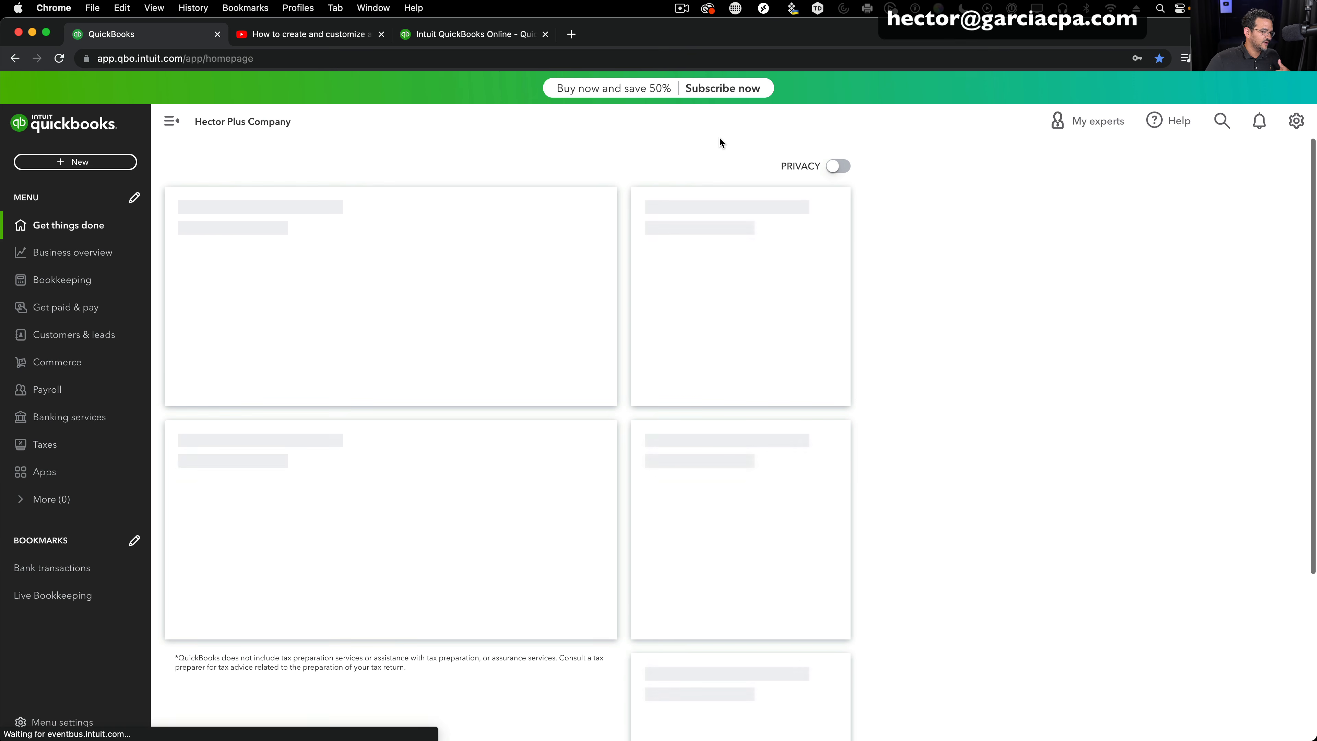
click(61, 162)
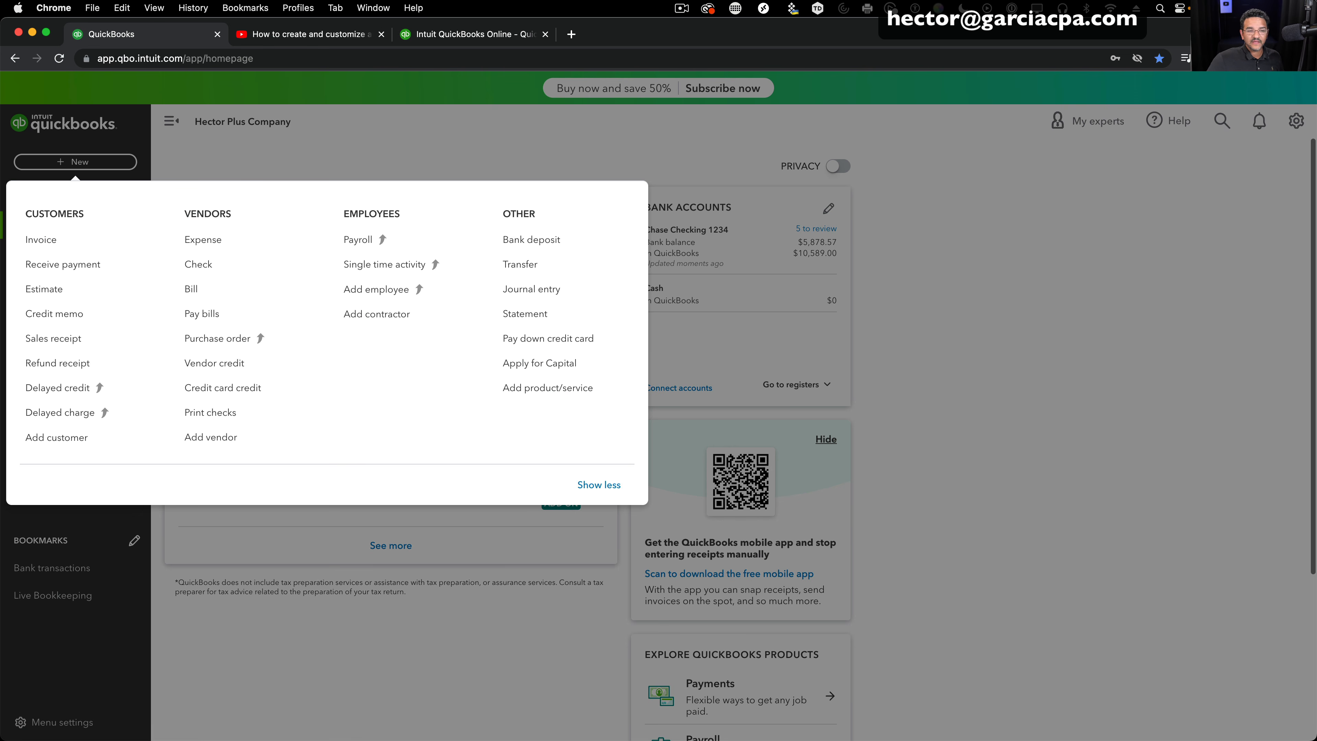
click(1194, 144)
click(1295, 121)
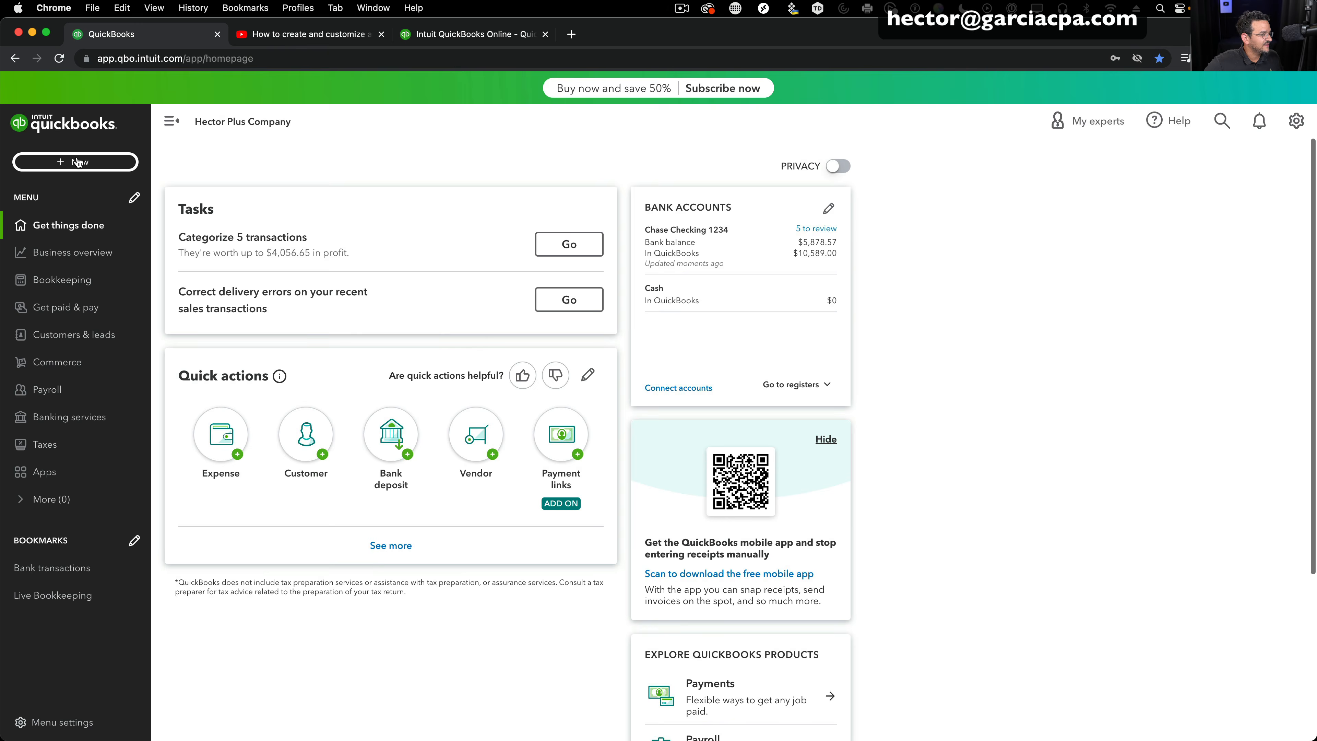
click(77, 162)
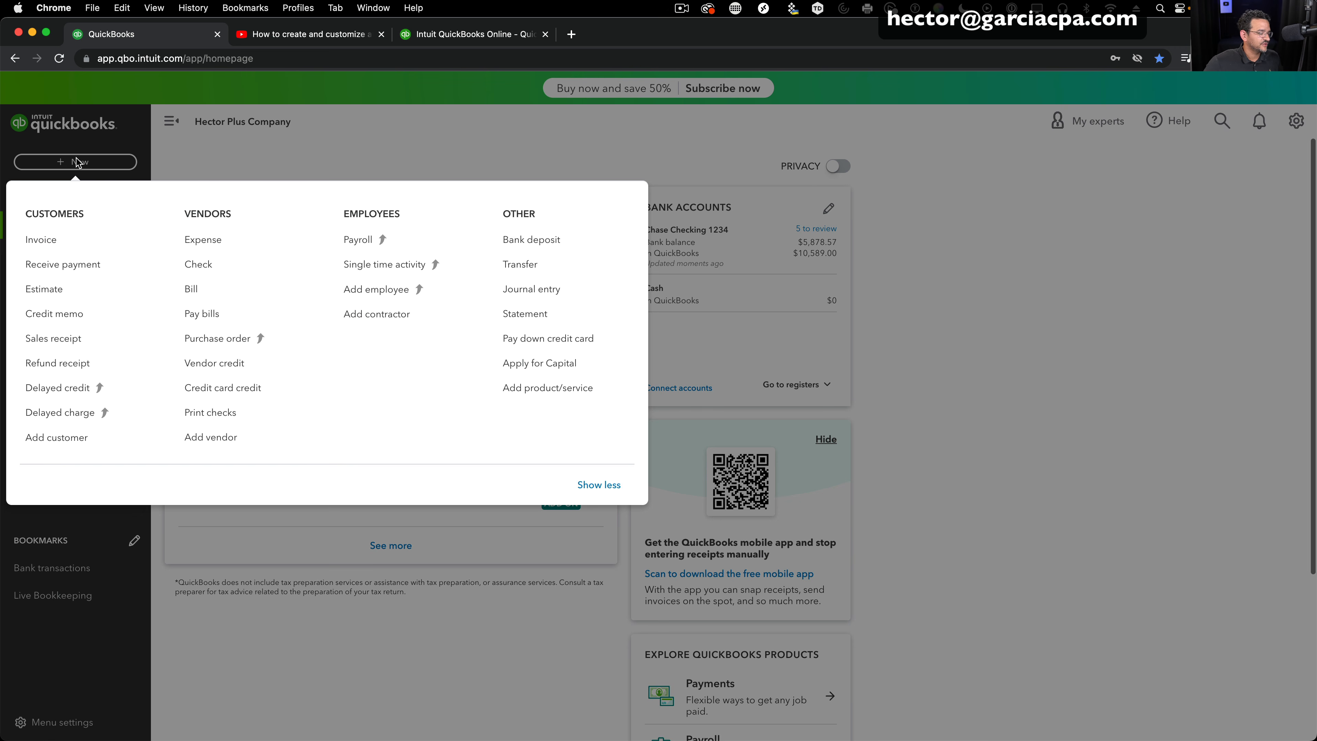
click(77, 163)
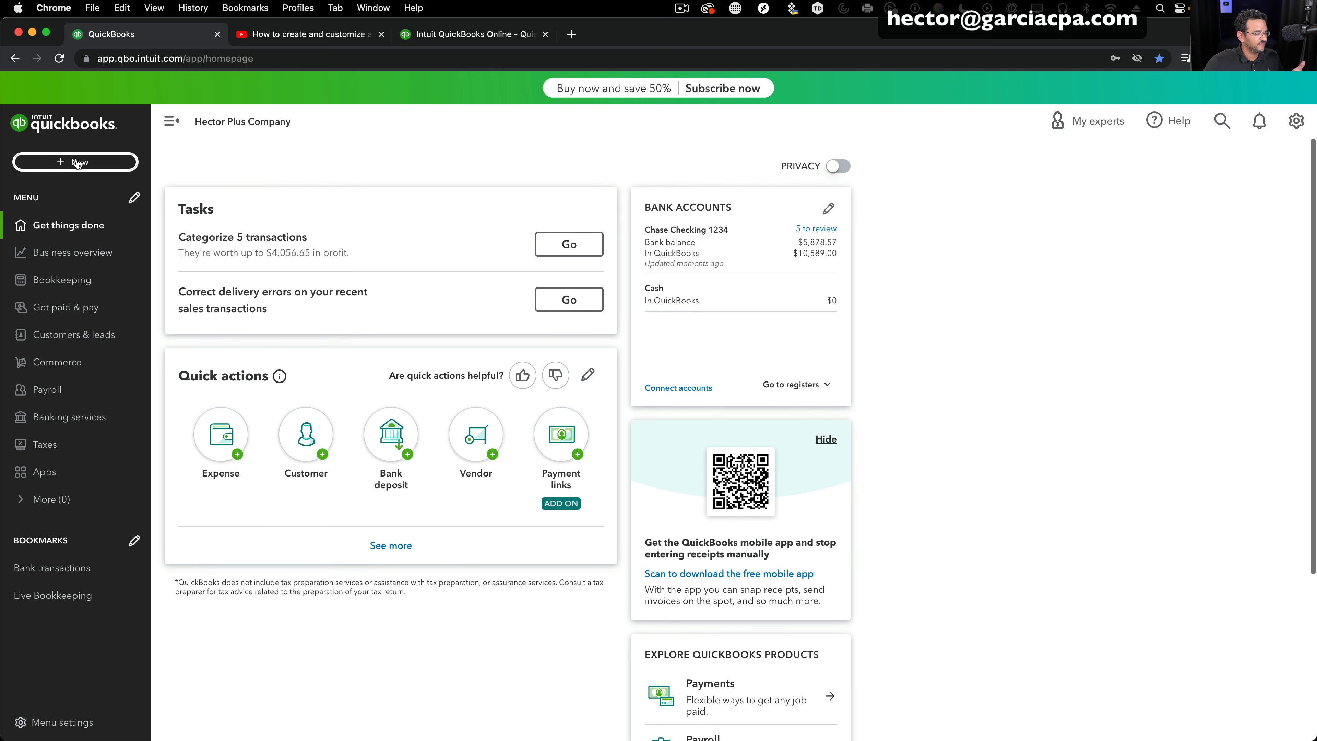
- Search help for 'how do i receive a payment', correcting the misspelled 'recieve'
click(1176, 127)
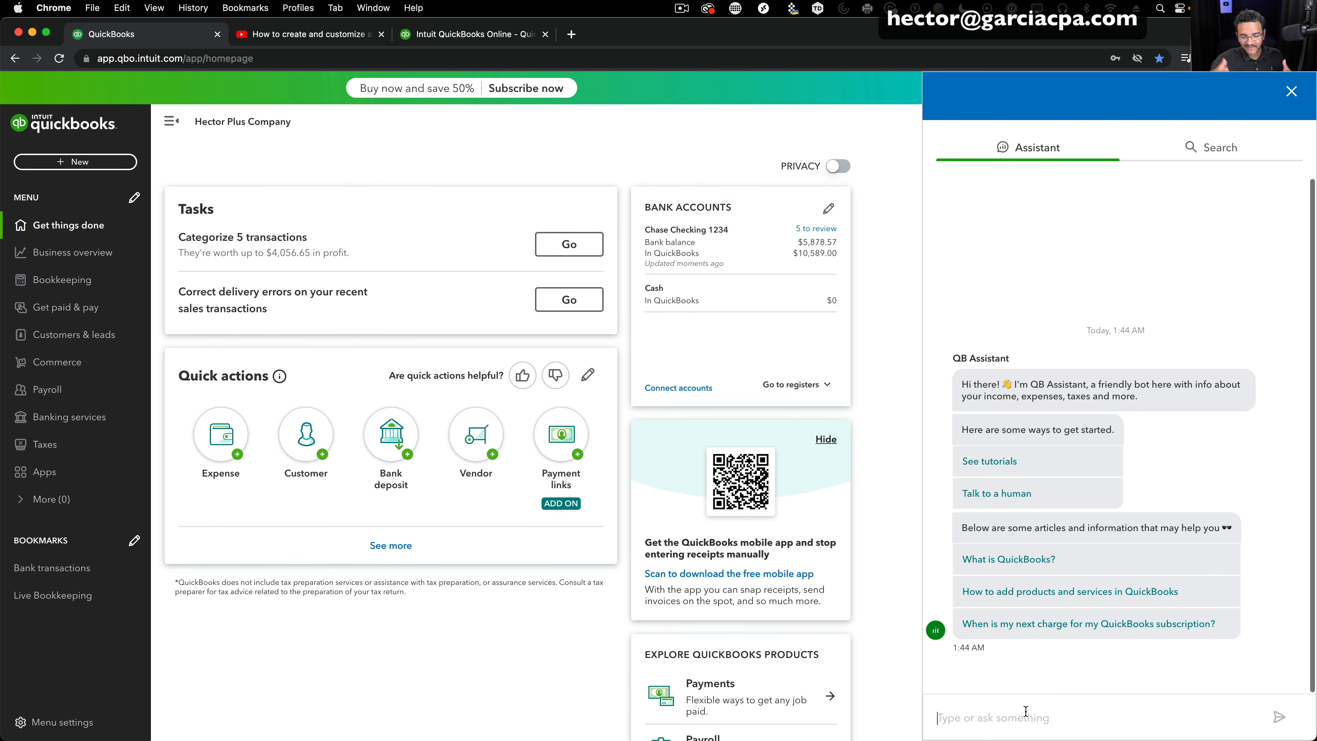
click(1211, 150)
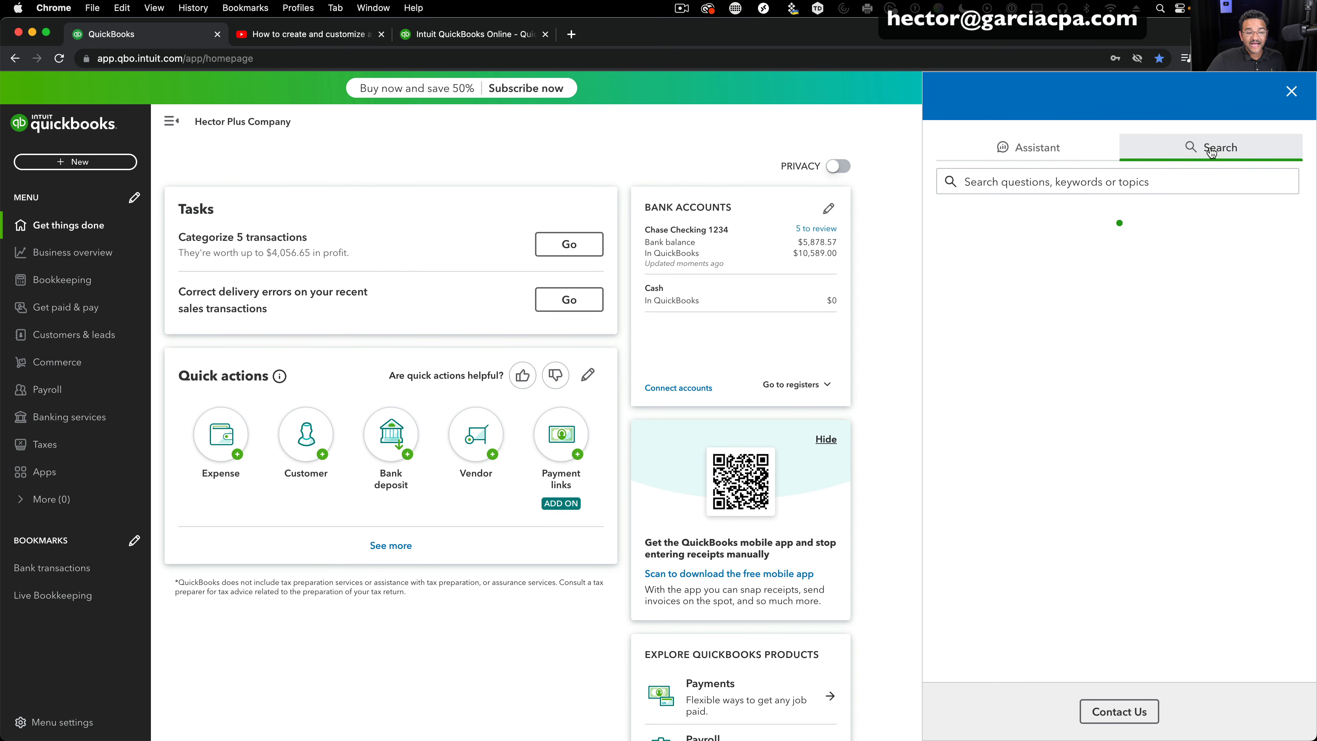
click(1114, 190)
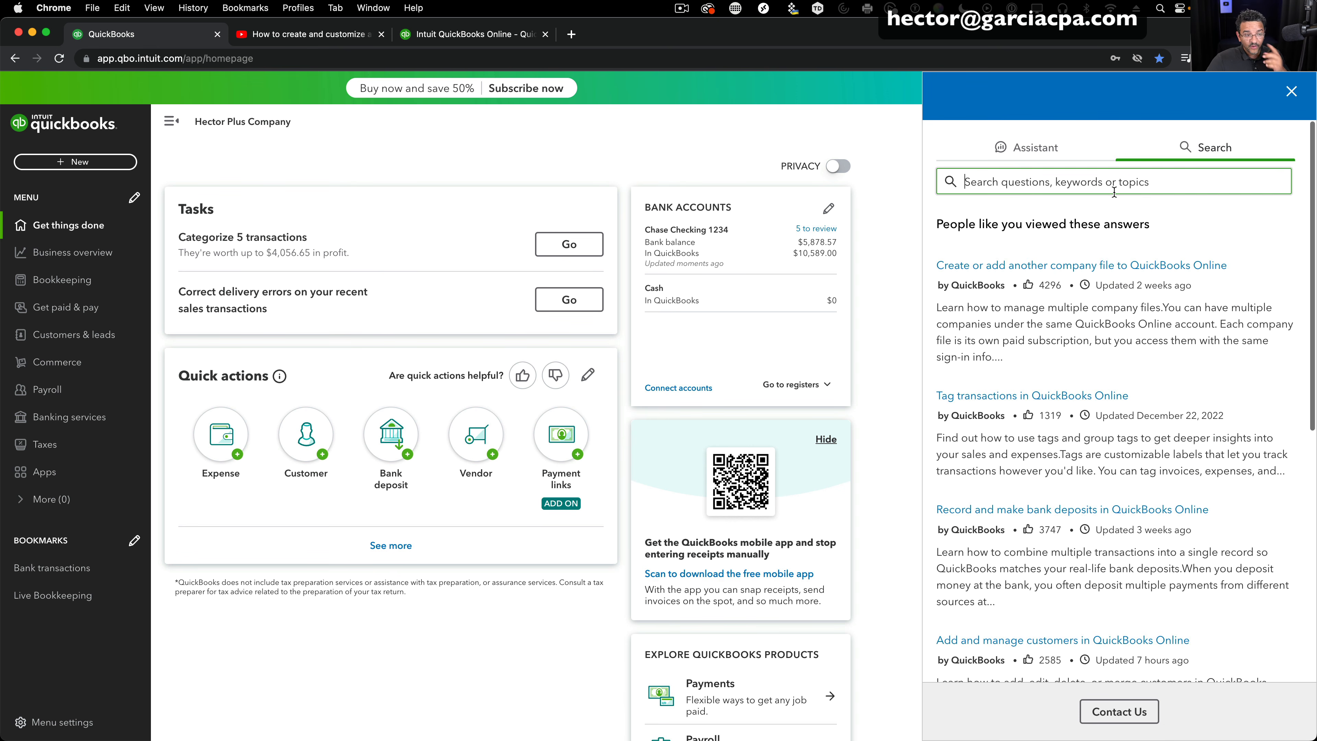
text(how do i )
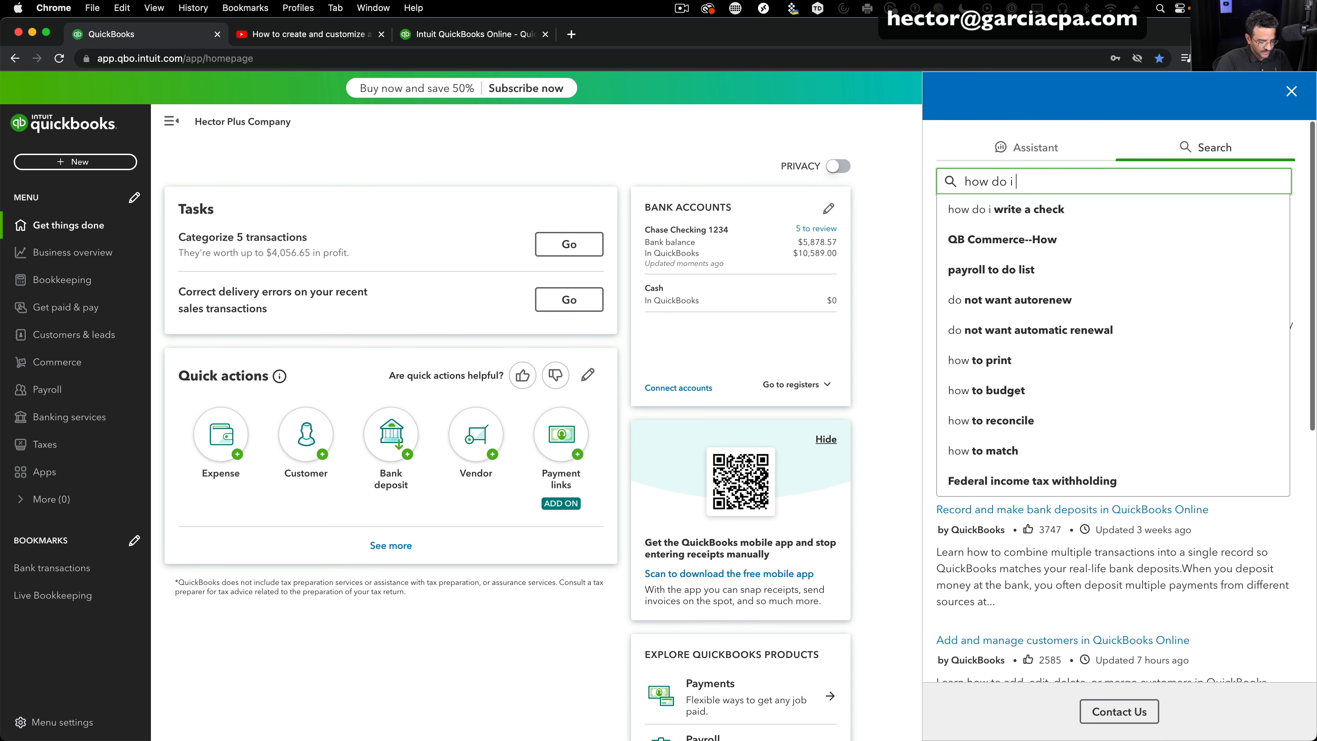
text(recieve a payment)
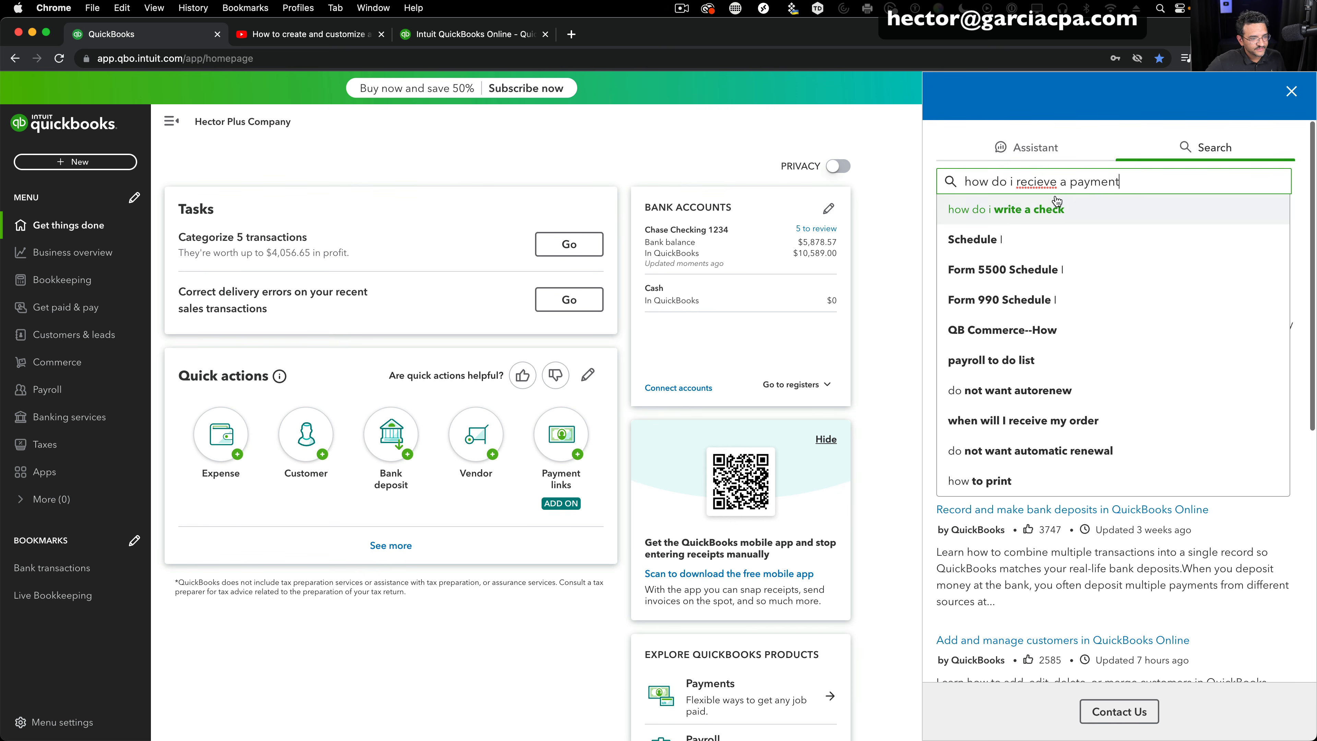
right_click(1032, 182)
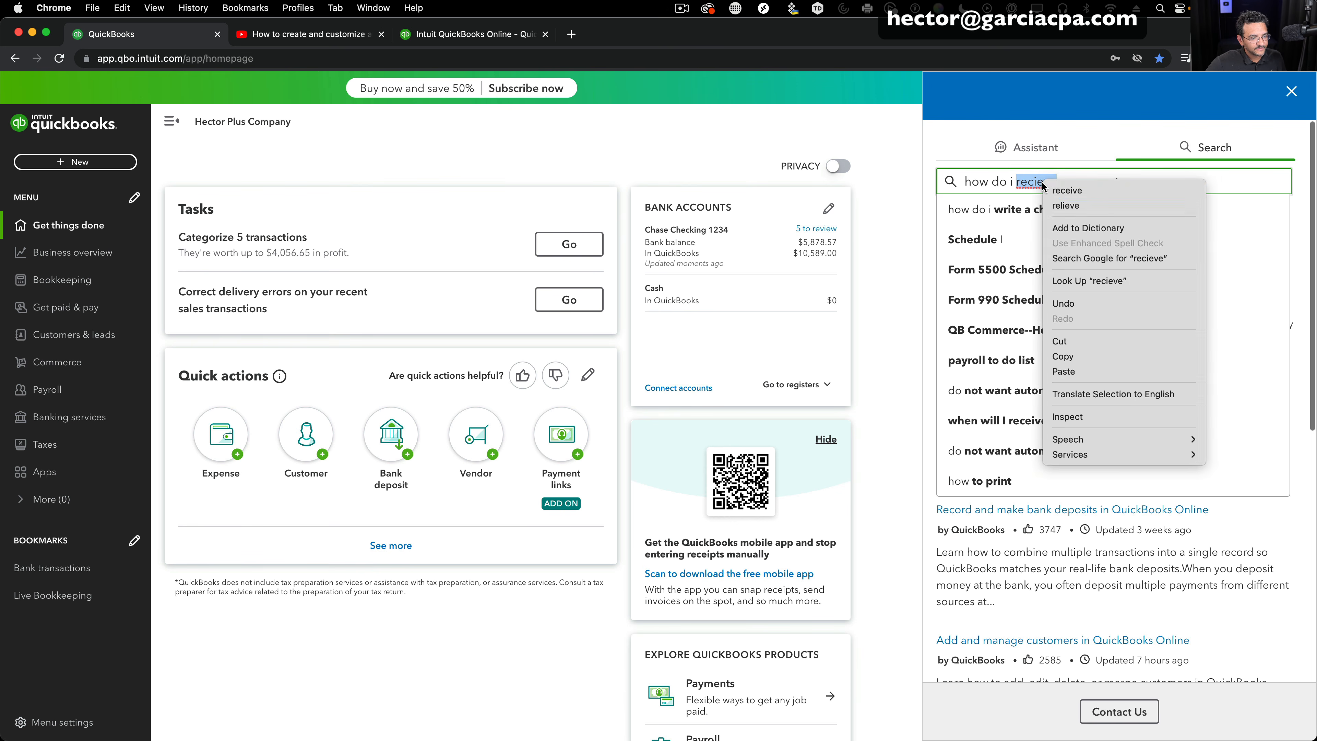
click(1039, 189)
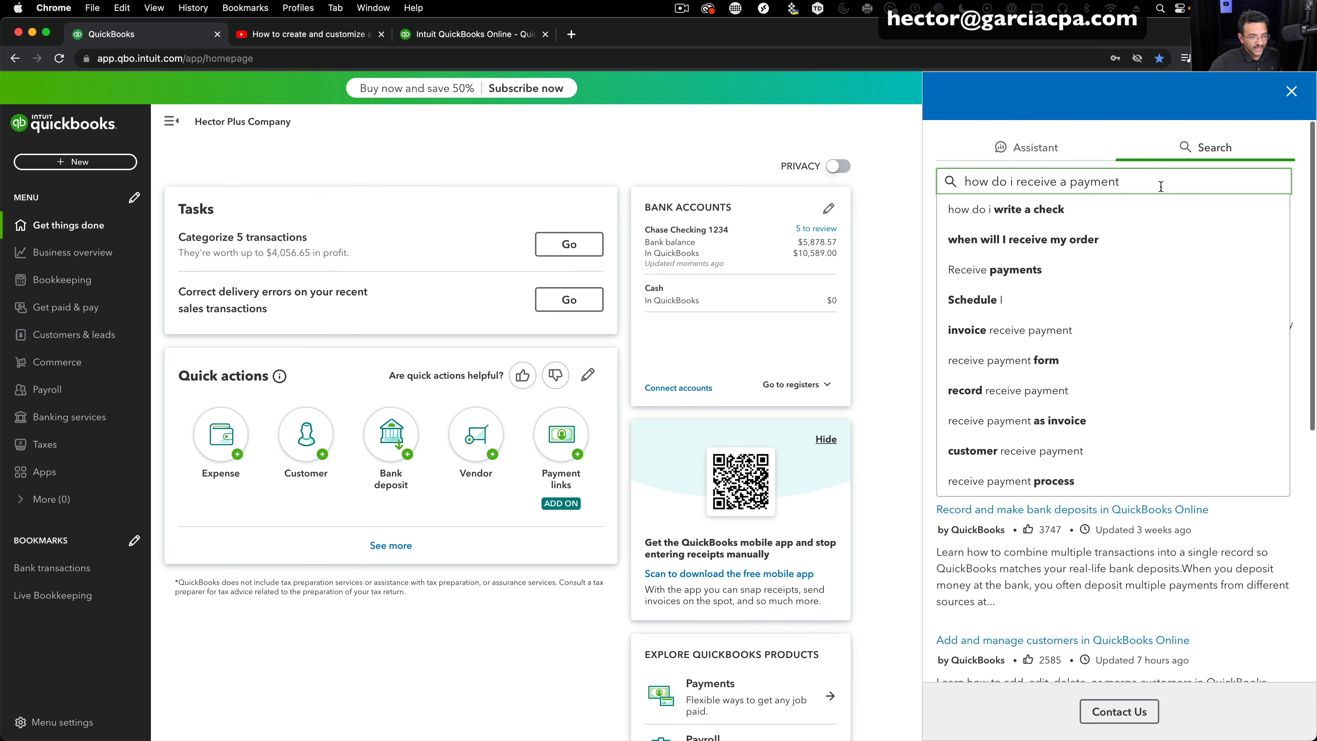
key(Return)
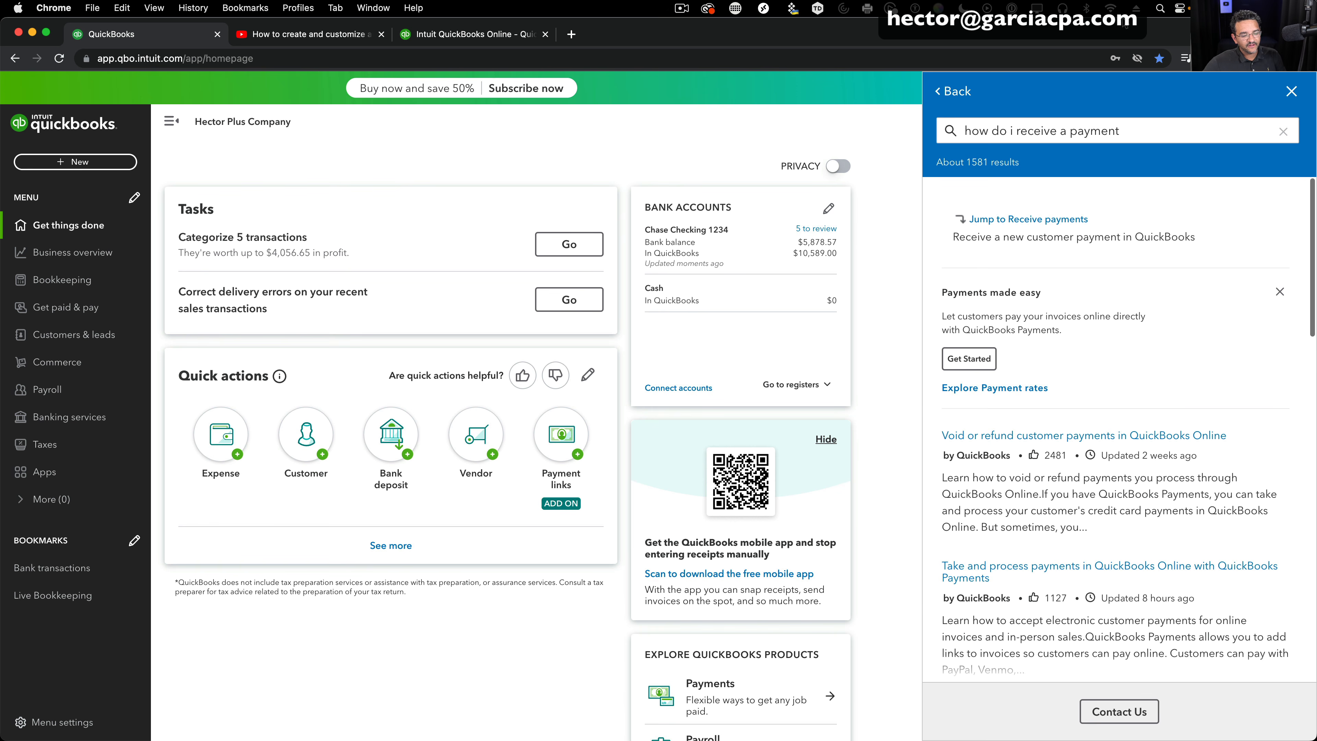
- Read the 'Take and process payments' article, play its video, then close the help panel
scroll(1177, 446, down, 2)
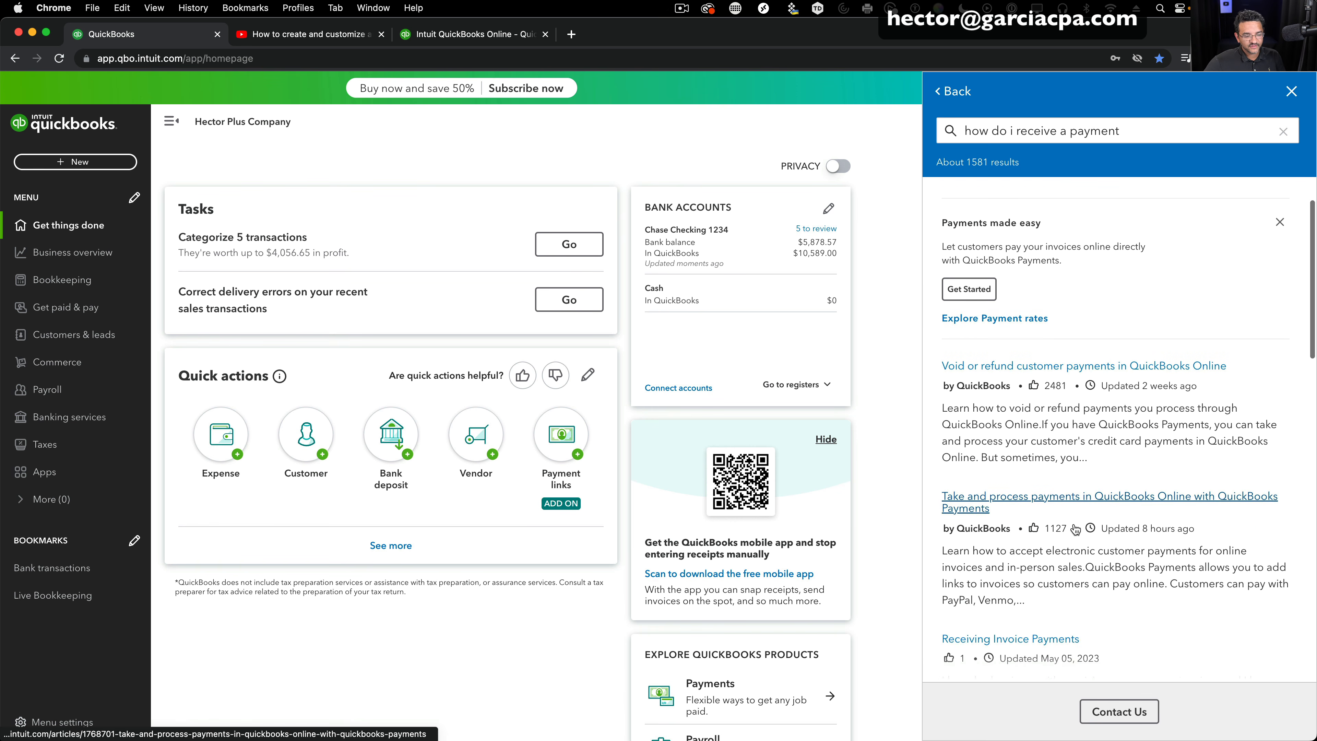
click(1131, 502)
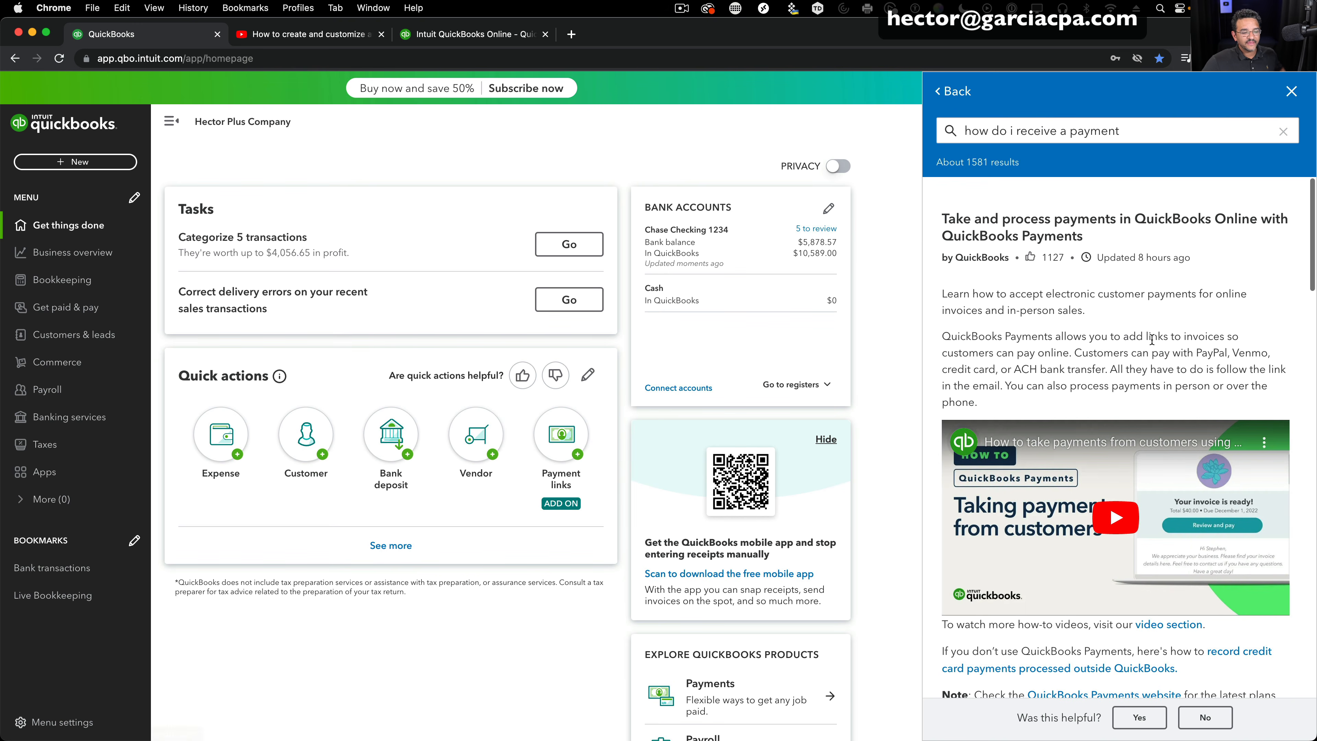
drag(1023, 218, 1199, 248)
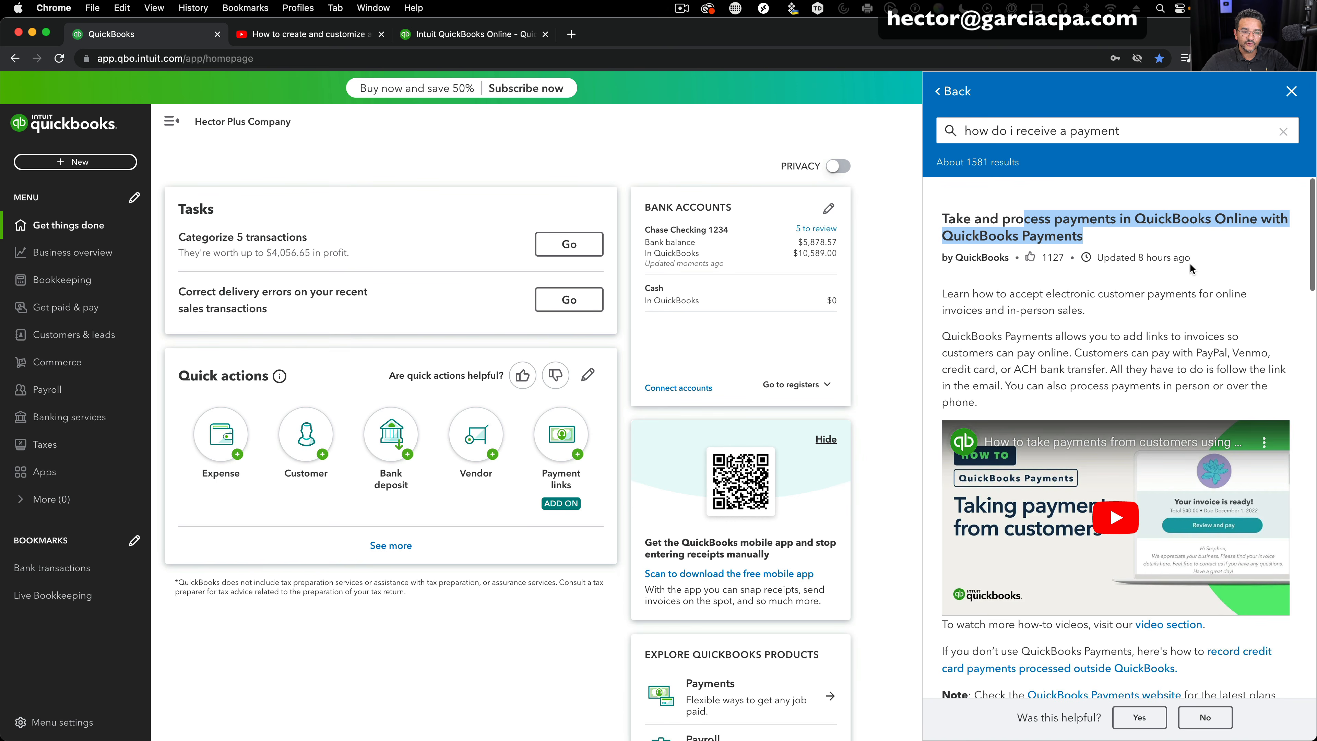
scroll(1181, 353, down, 6)
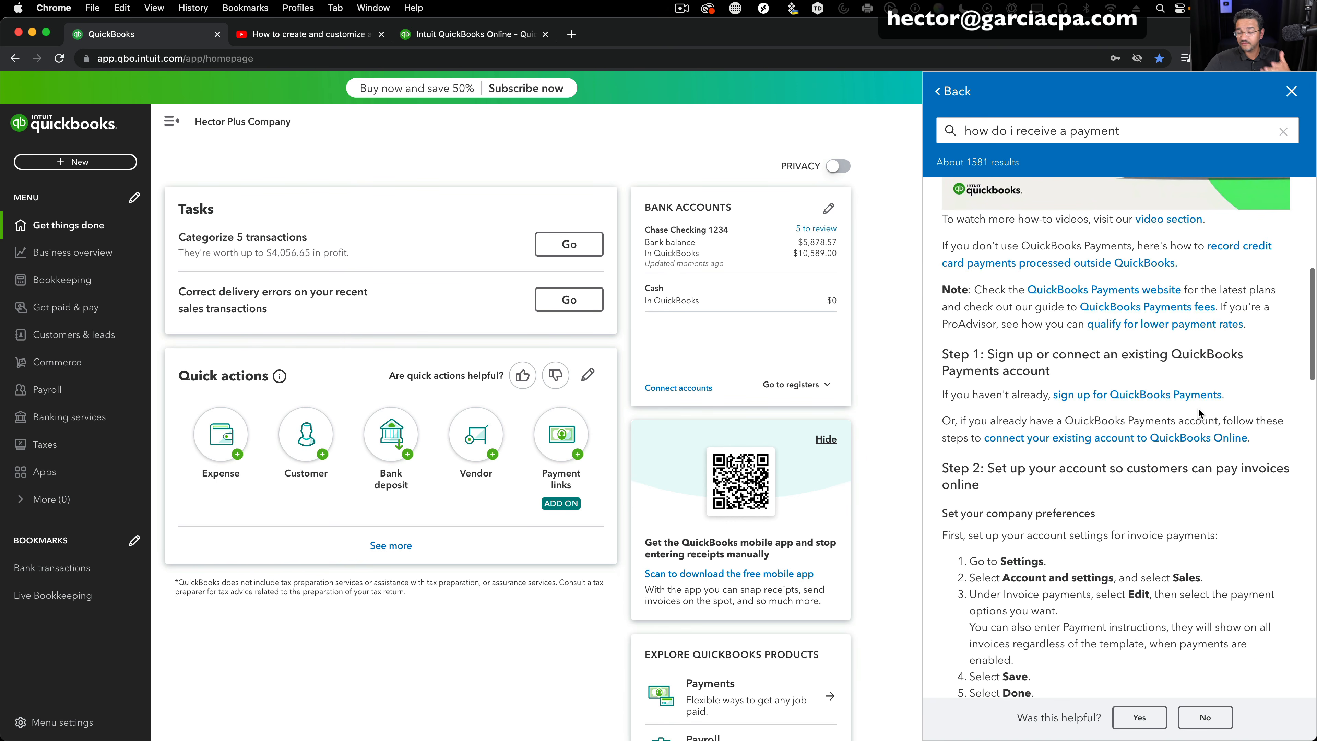
scroll(1236, 471, down, 1)
scroll(1237, 471, down, 3)
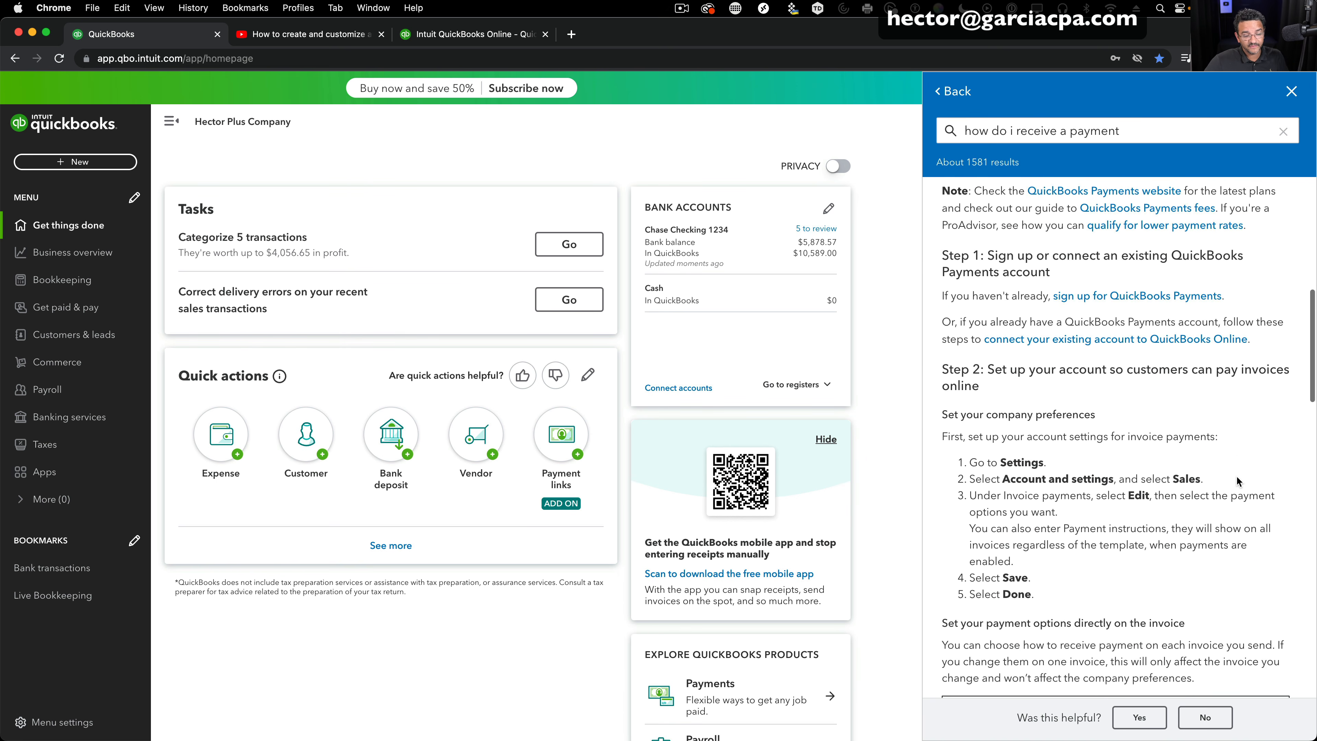
scroll(1118, 430, up, 10)
click(1118, 429)
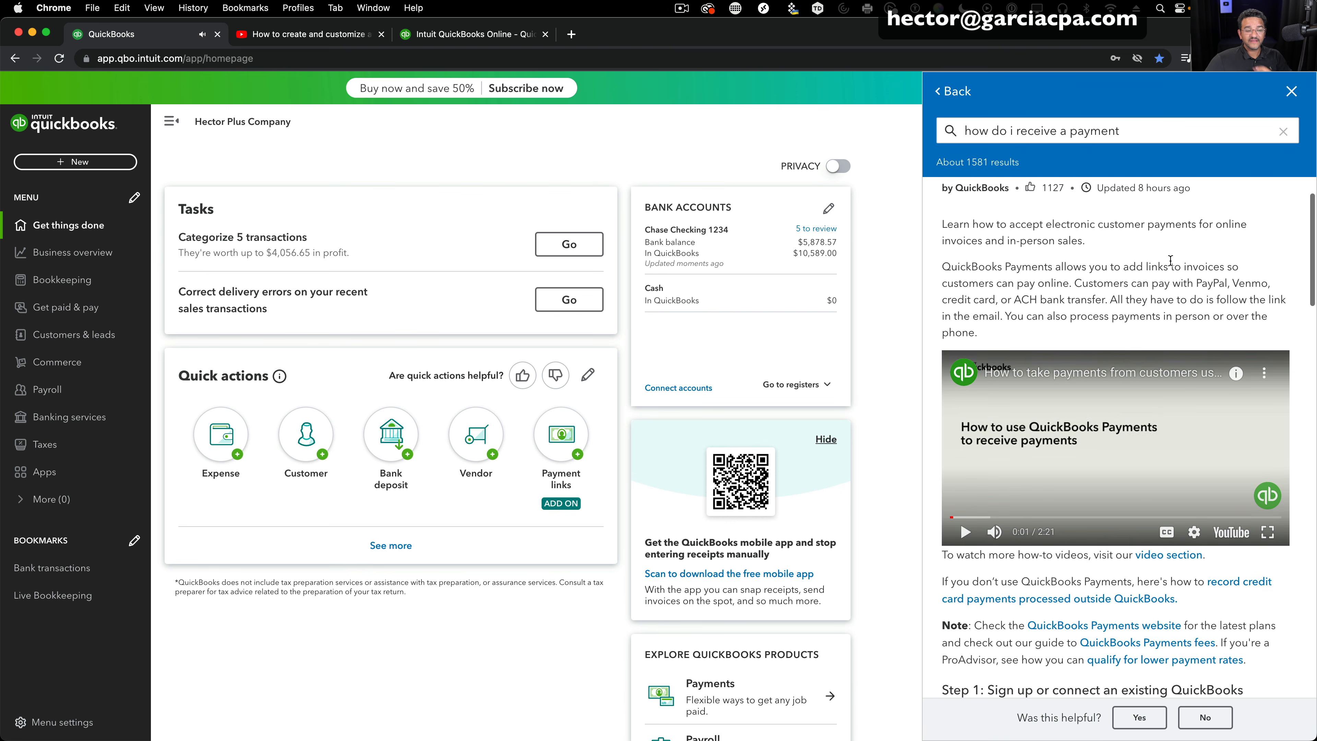
click(1291, 91)
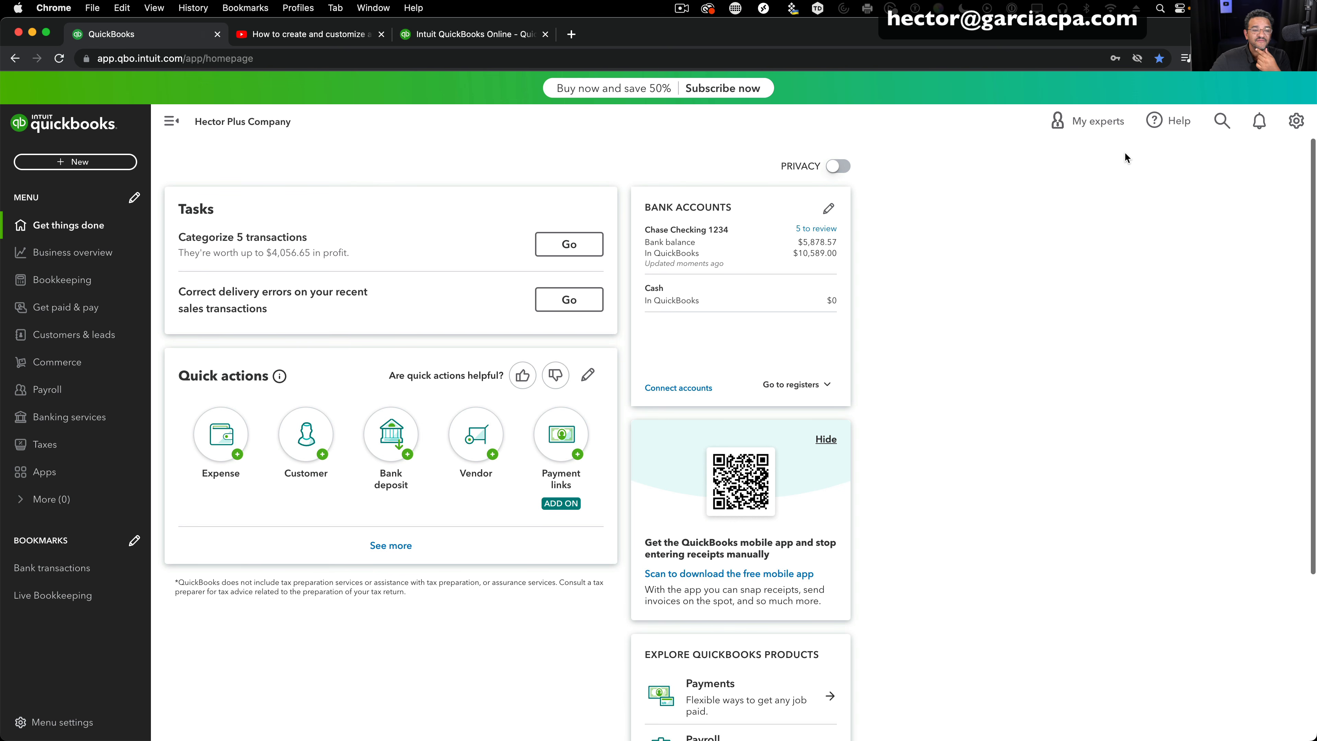
- Search the company for 'profit' and open the standard Profit and Loss report
click(1215, 132)
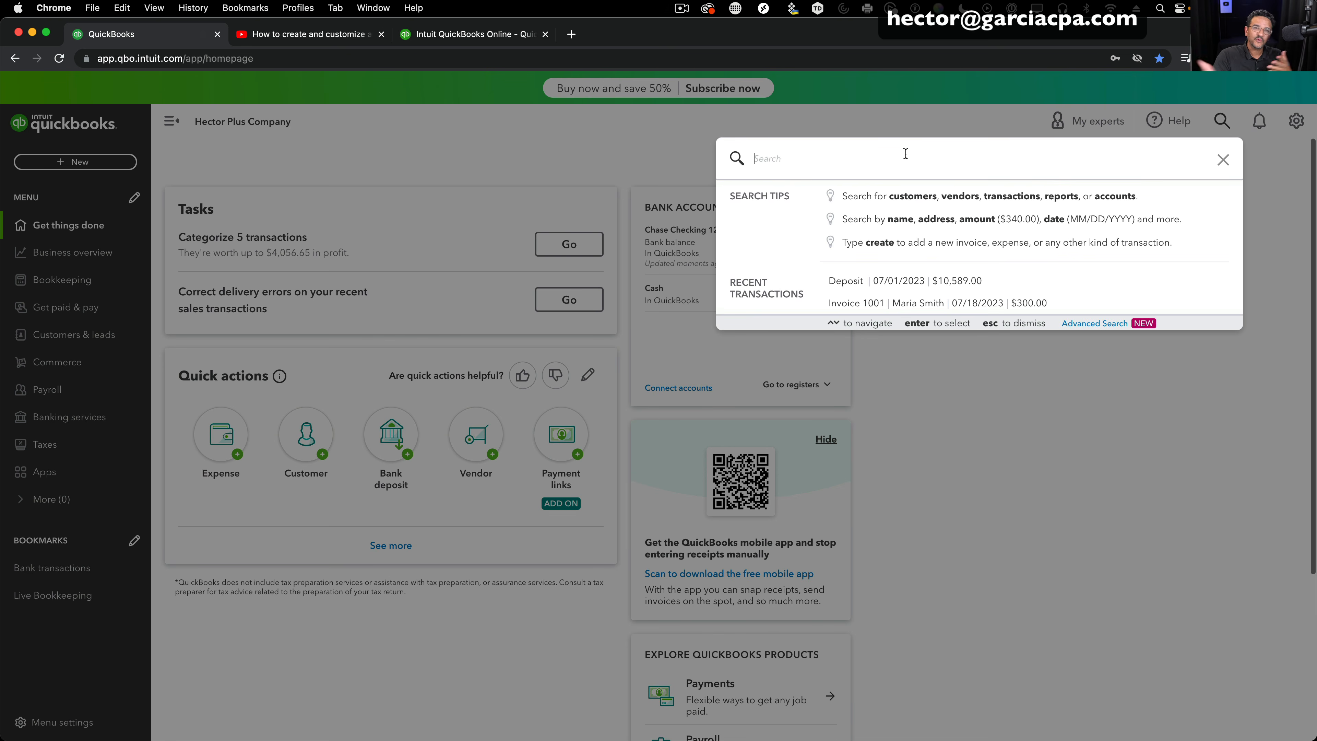
text(profit)
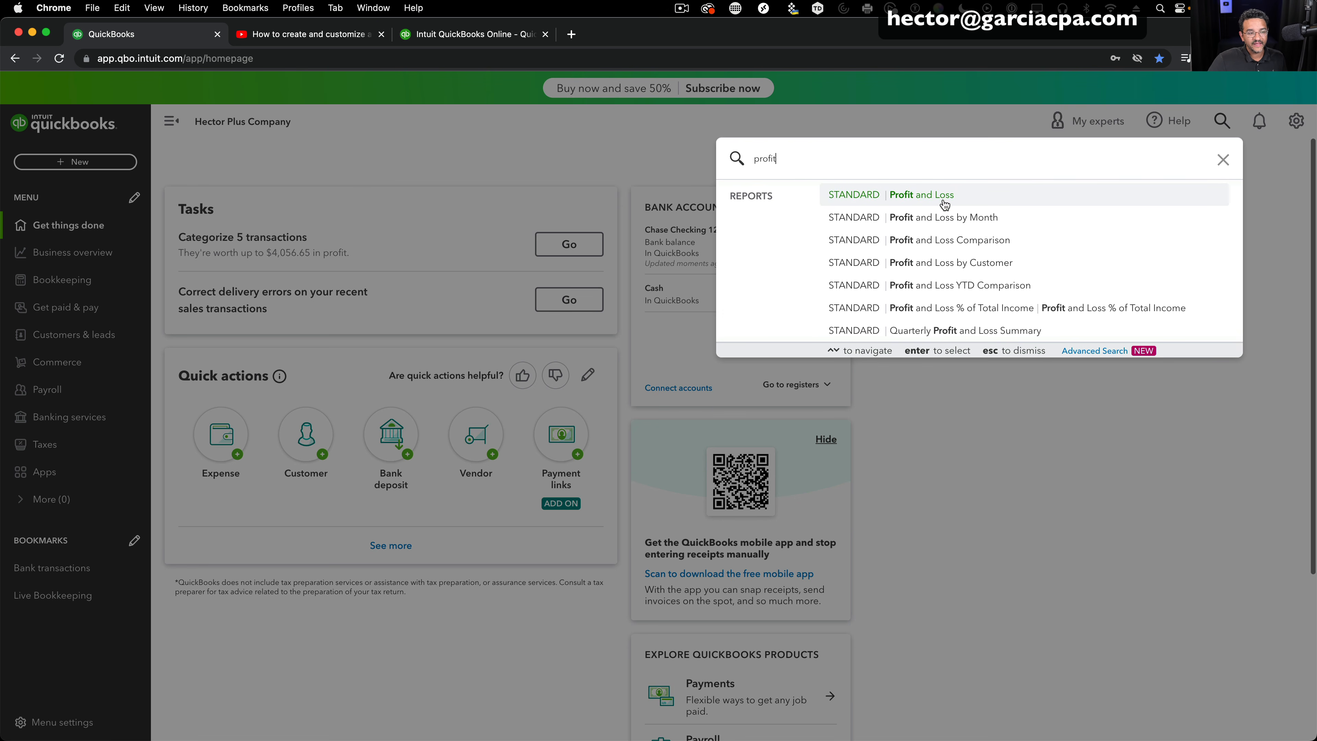
click(900, 197)
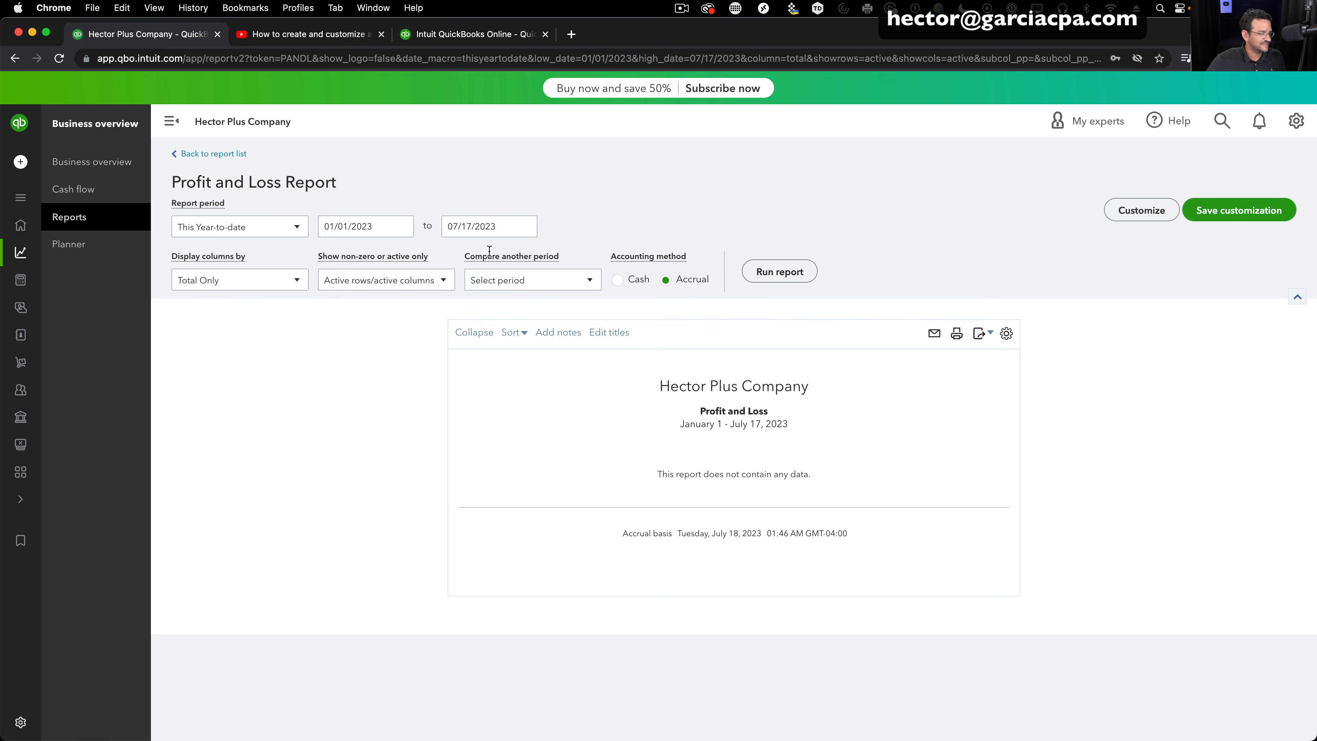
- Rerun Profit and Loss for All Dates, showing $300.00 net income, then expand the left menu
click(267, 233)
click(218, 254)
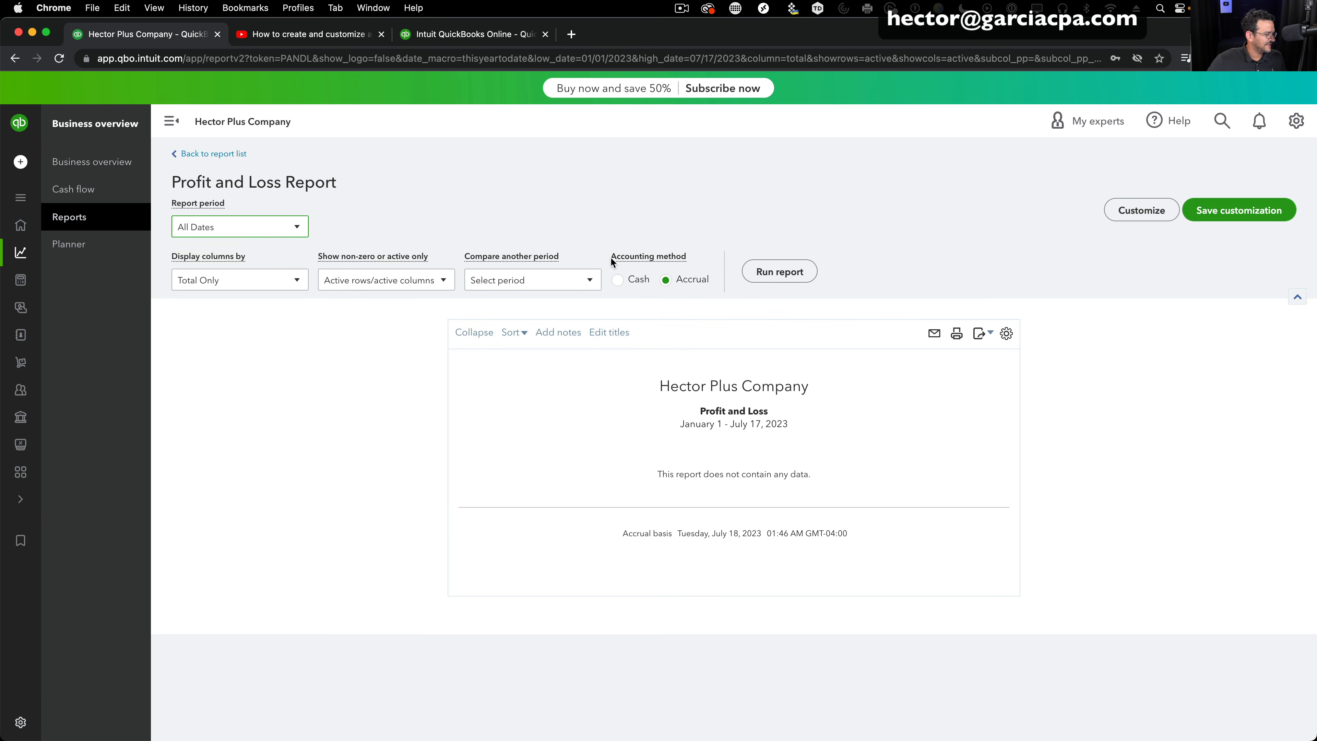
click(779, 271)
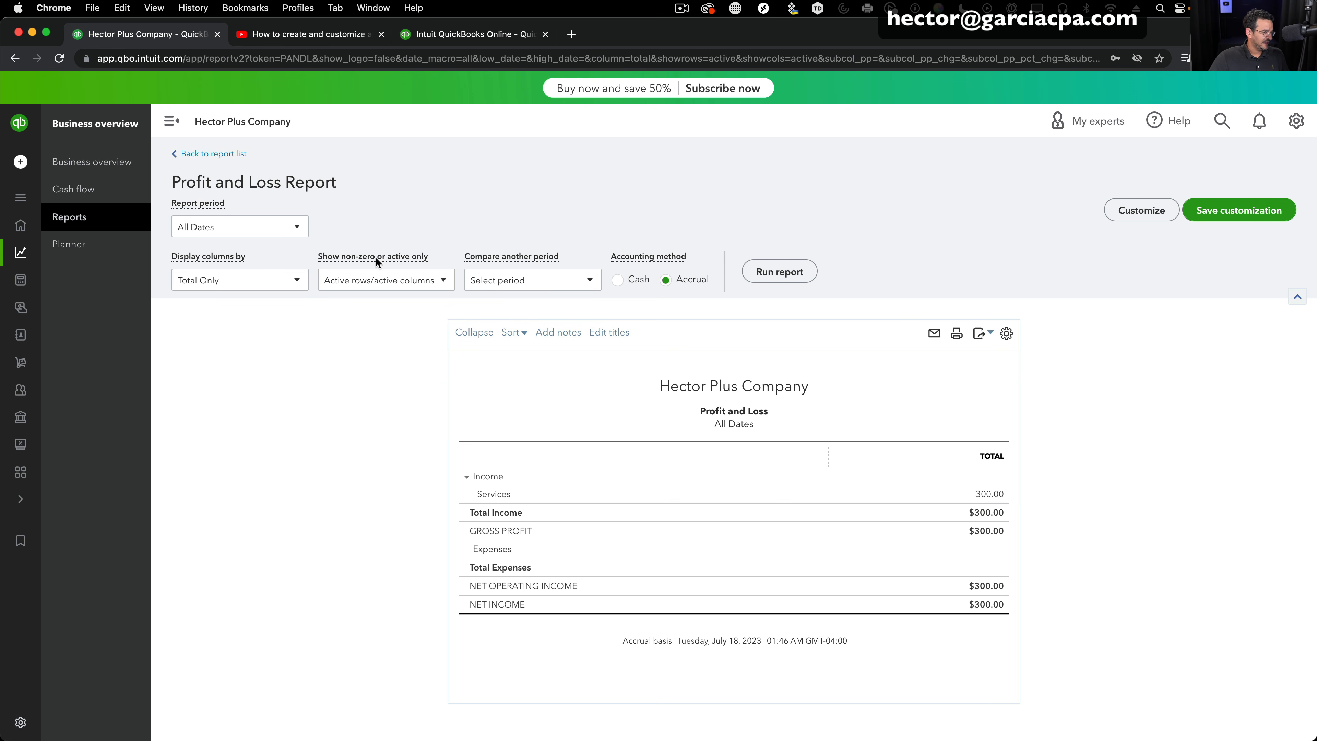
click(170, 125)
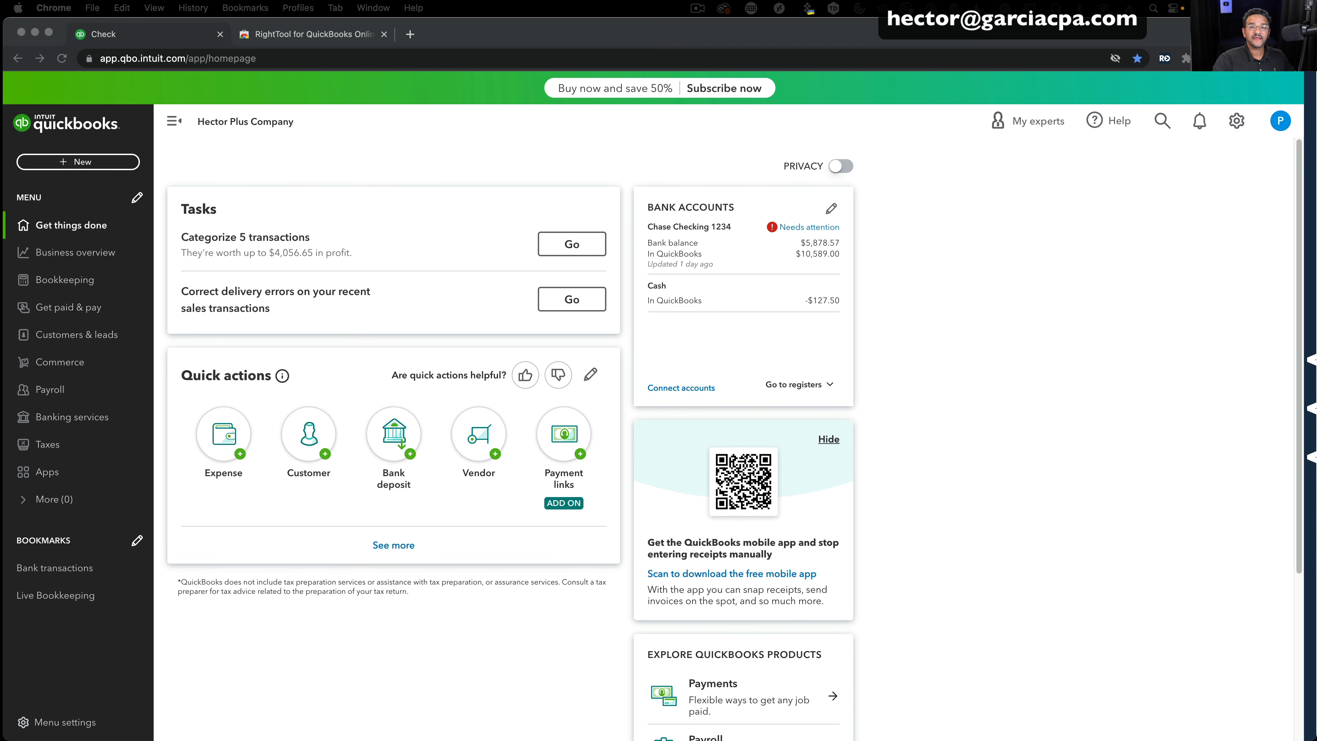
click(1195, 319)
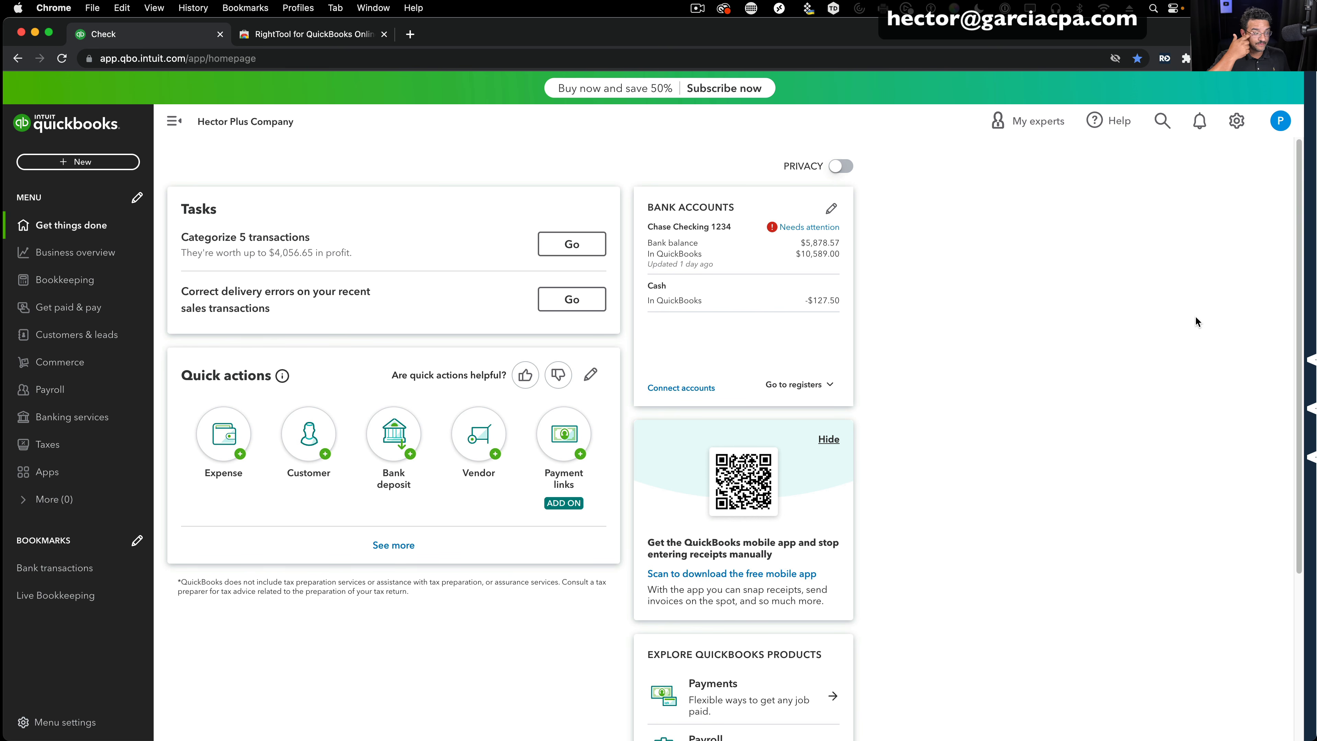
key(super+equal)
key(super+equal)
key(super+equal)
key(super+minus)
key(super+minus)
key(super+minus)
key(super+minus)
key(super+minus)
key(super+minus)
key(super+minus)
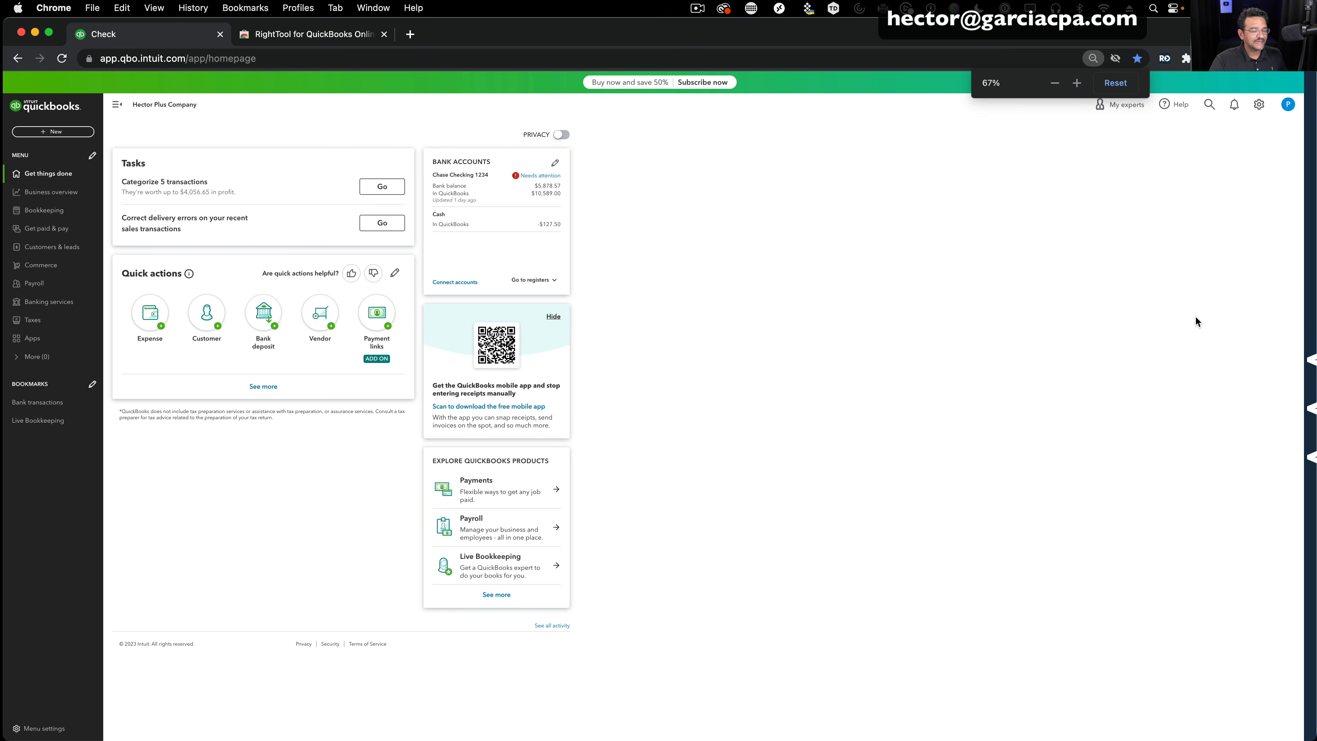
key(super+minus)
key(super+minus)
key(super+equal)
key(super+equal)
key(super+equal)
key(super+equal)
key(super+equal)
key(super+equal)
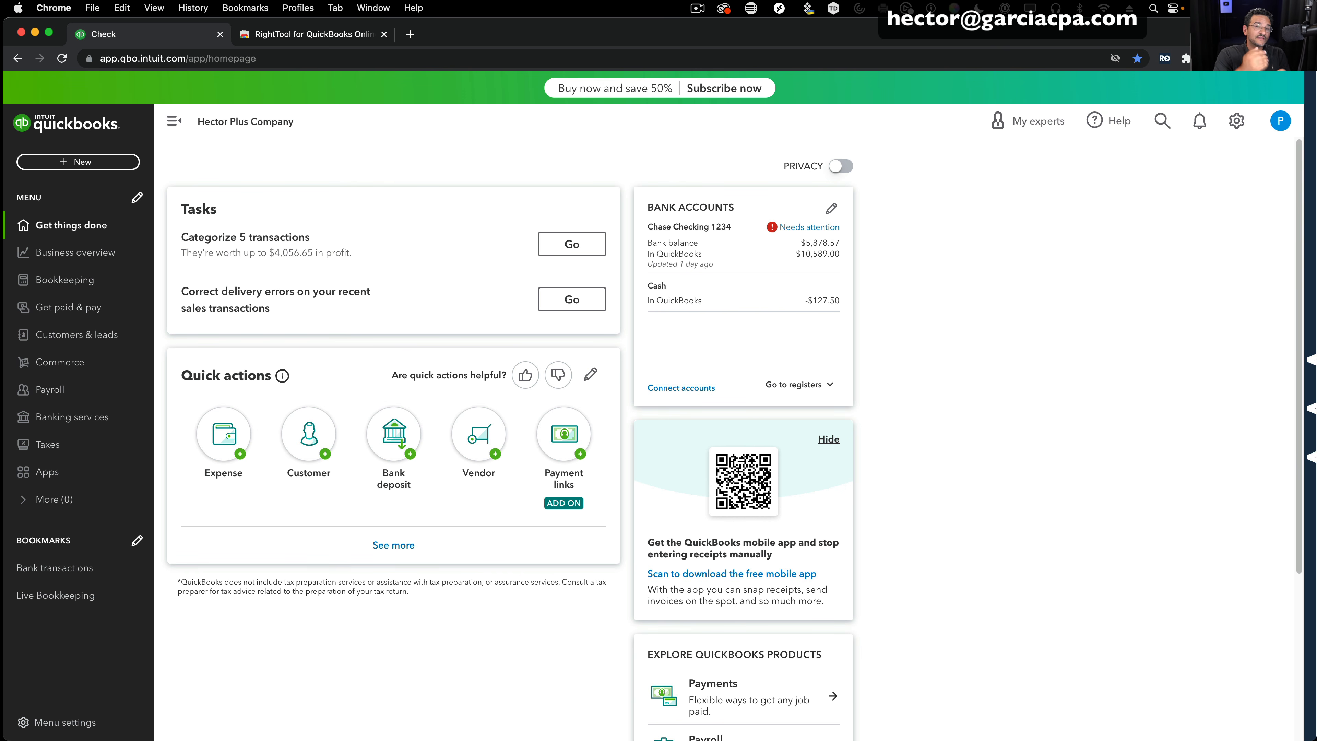
click(1292, 58)
scroll(1226, 215, up, 5)
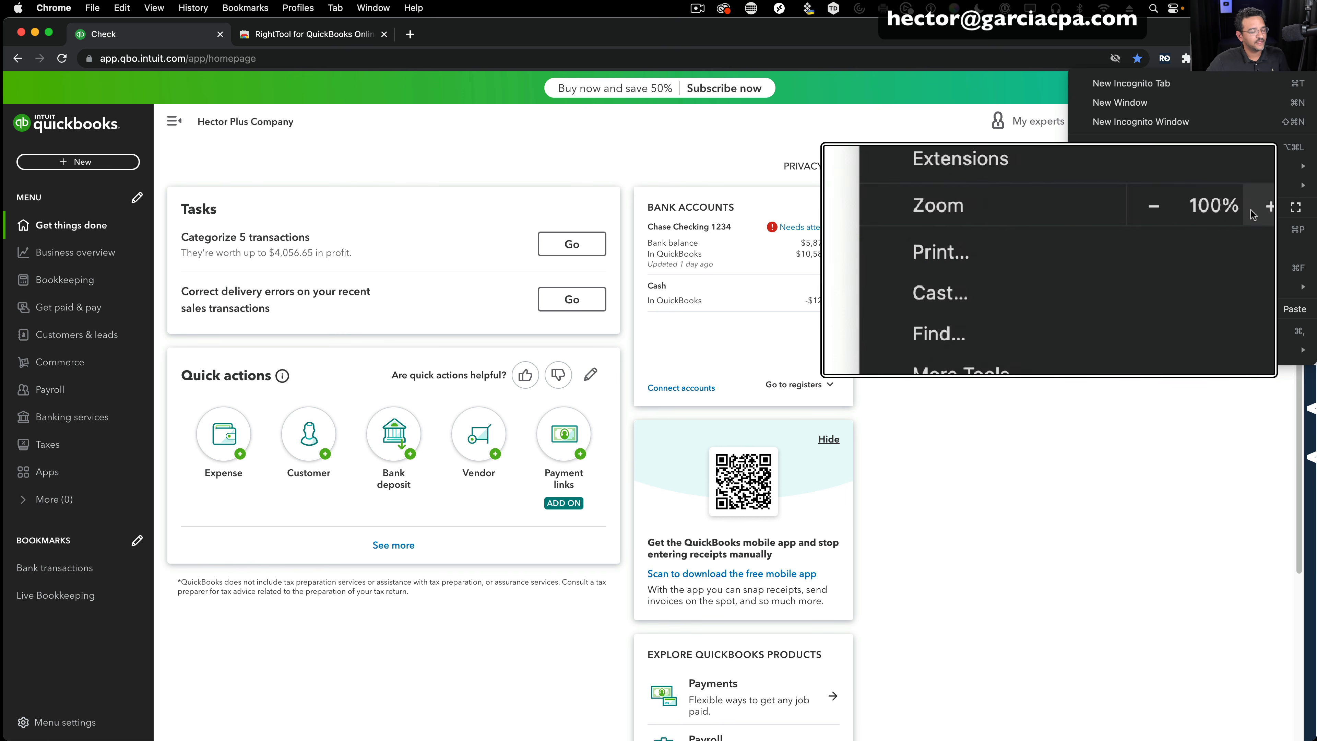
scroll(1257, 211, down, 5)
scroll(1258, 214, down, 2)
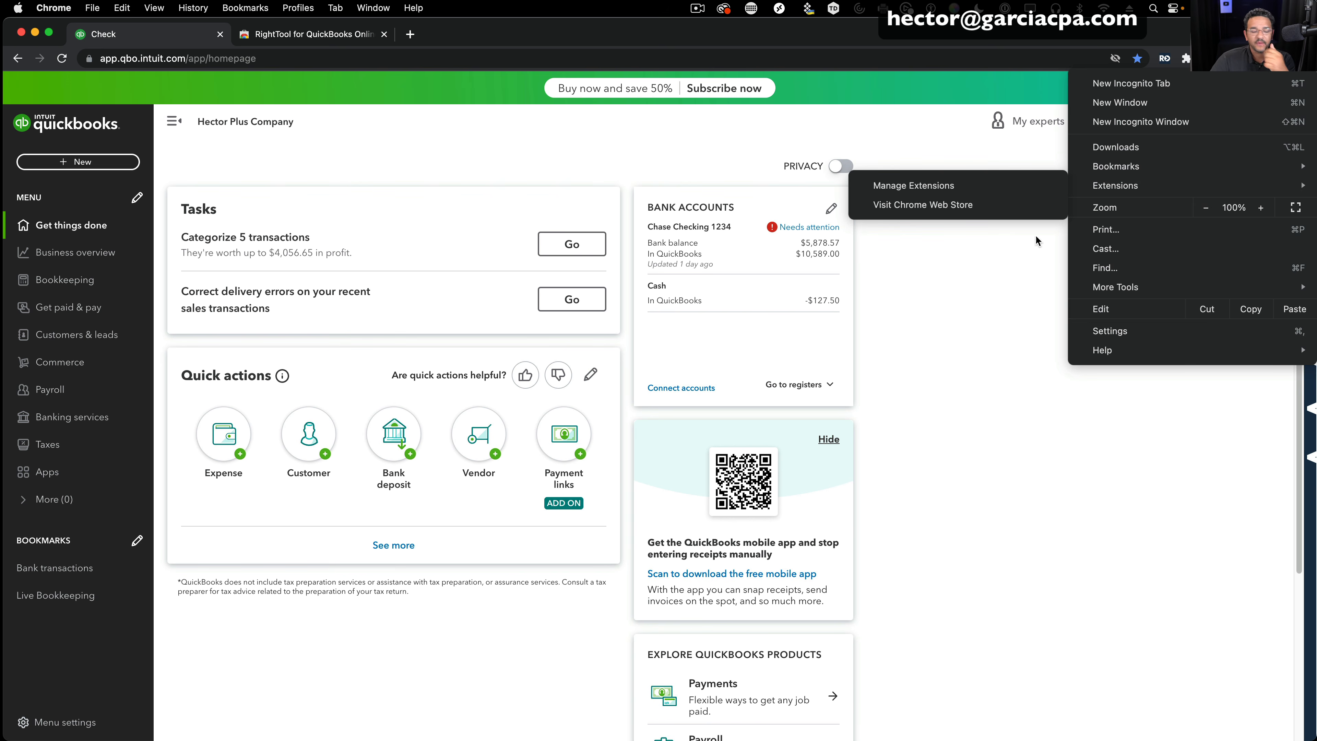
click(1002, 346)
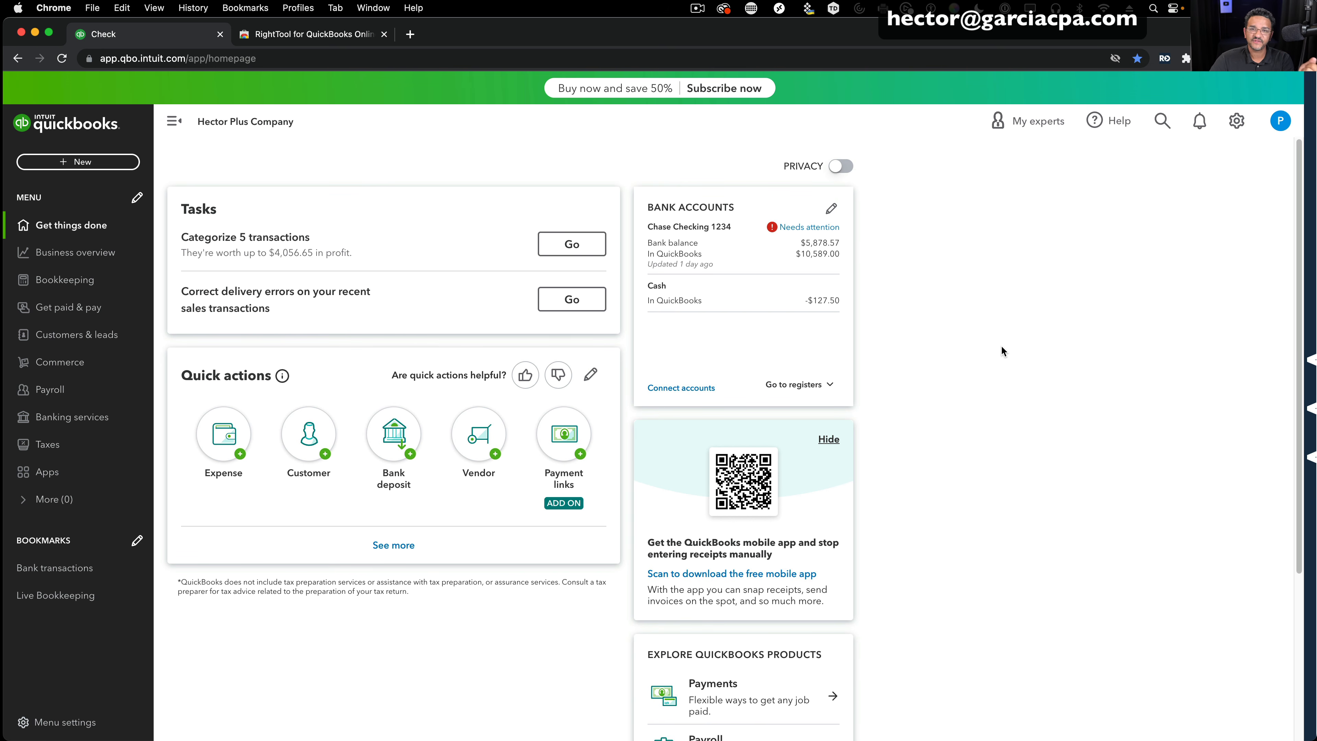
key(super+plus)
key(super+plus)
key(super+minus)
key(super+minus)
key(super+minus)
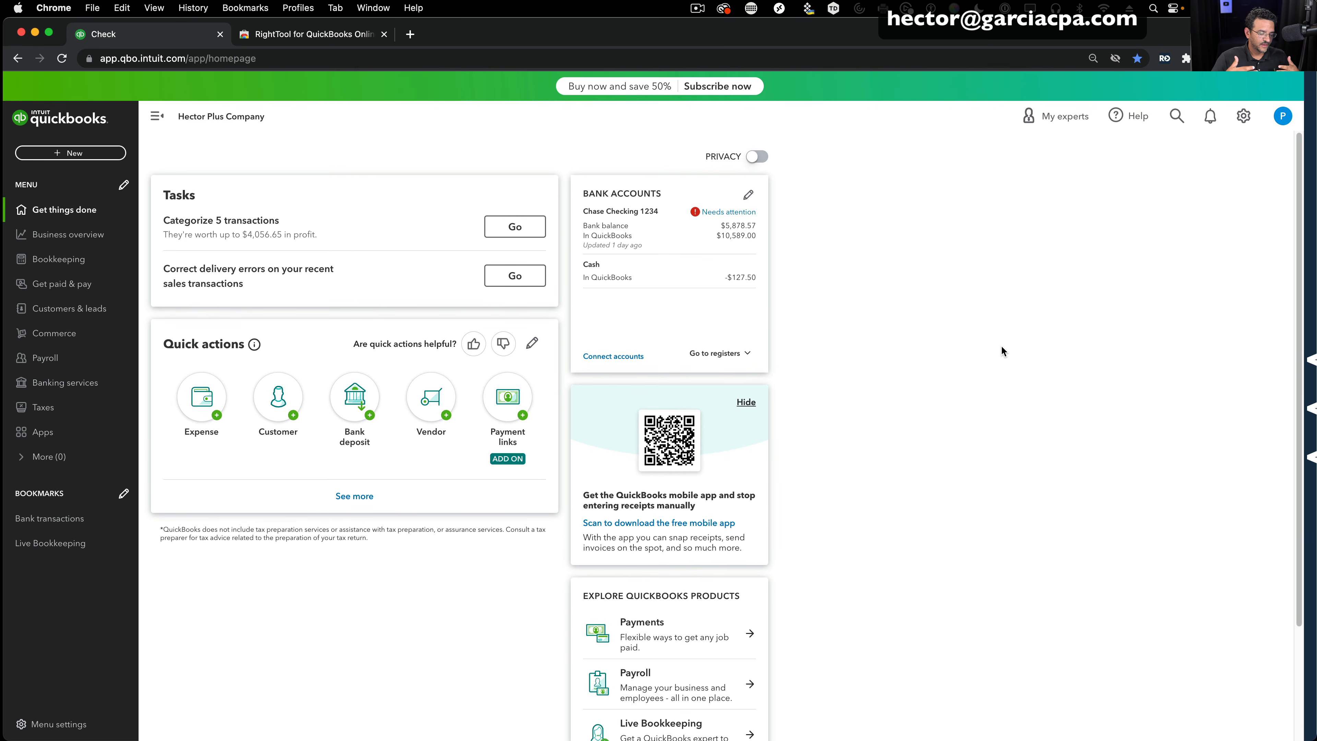
key(super+plus)
key(super+plus)
key(super+minus)
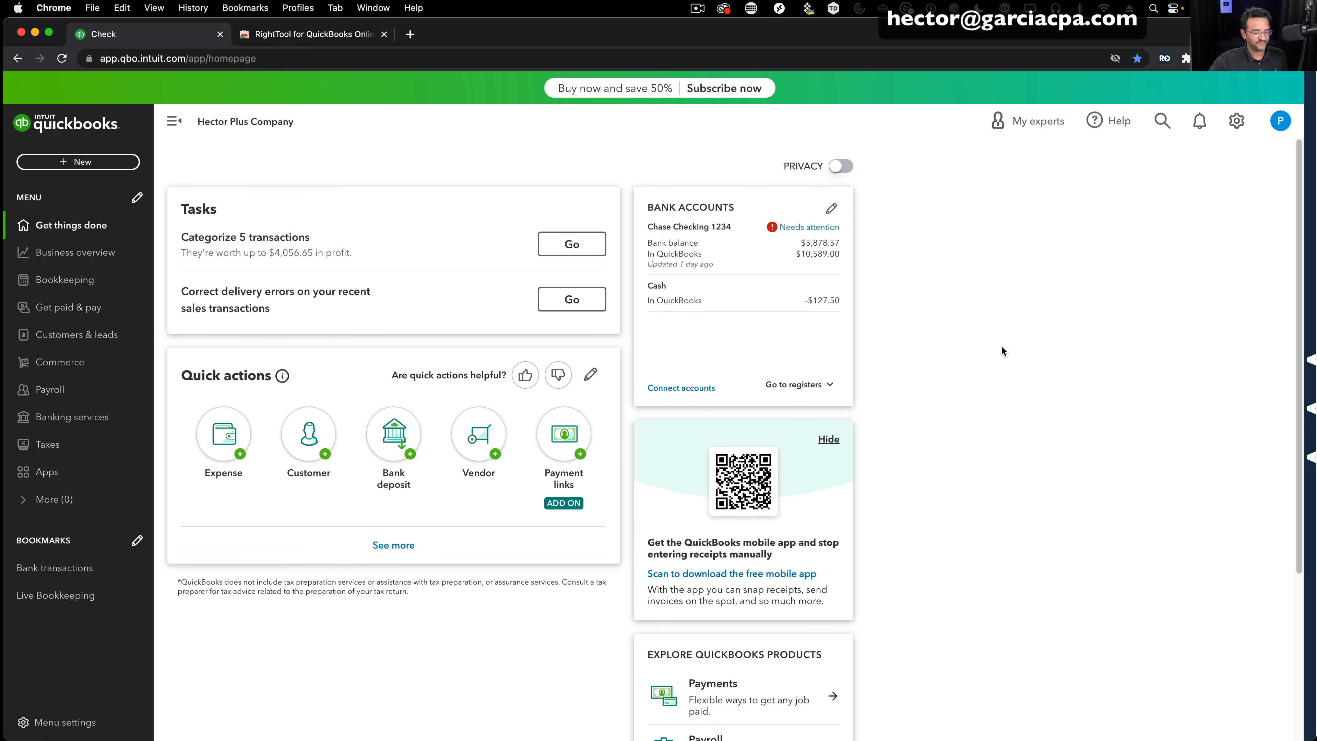
key(ctrl+alt+slash)
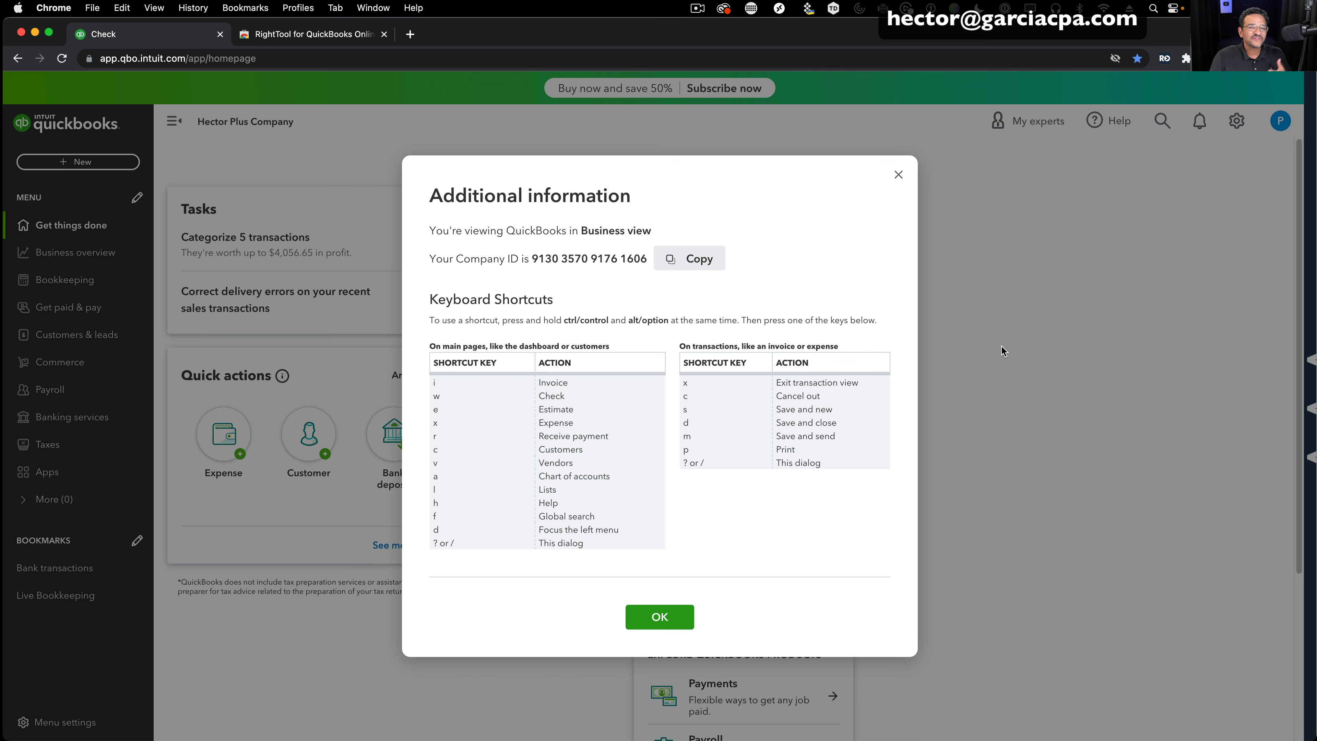
drag(529, 259, 645, 266)
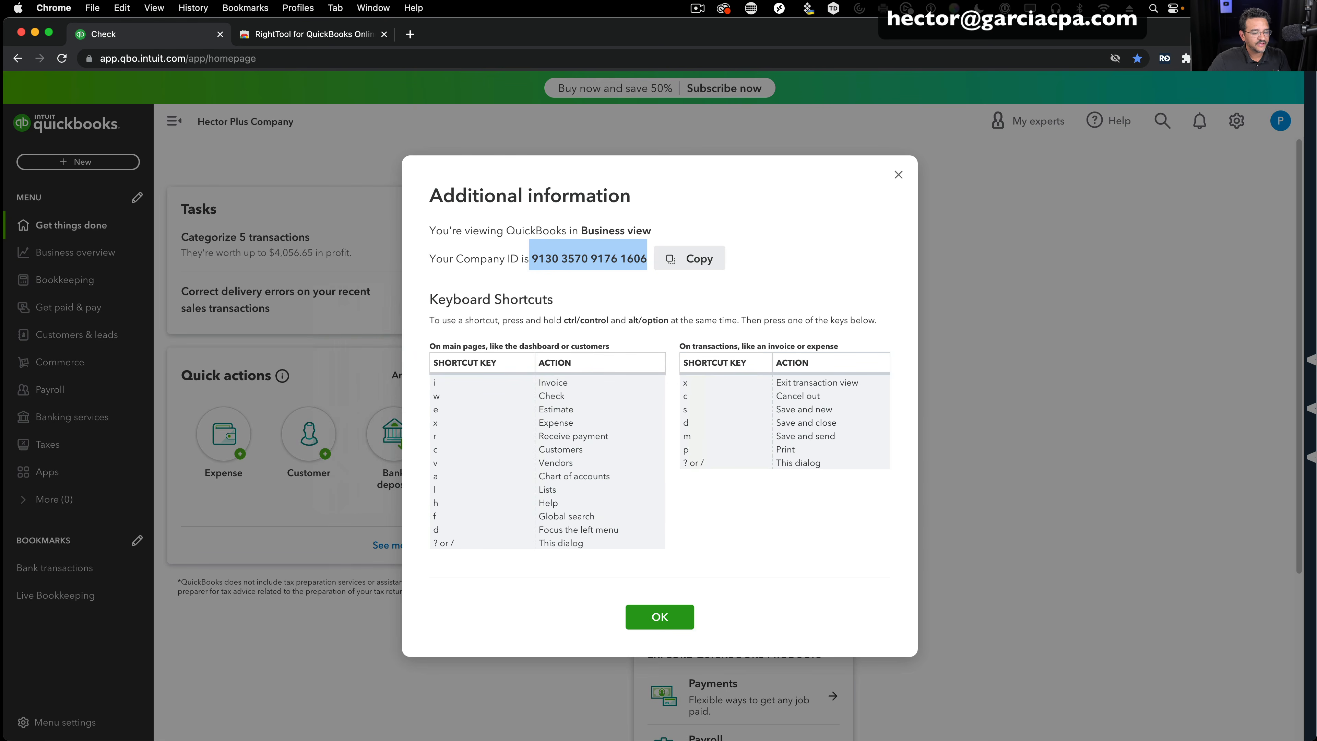
click(524, 313)
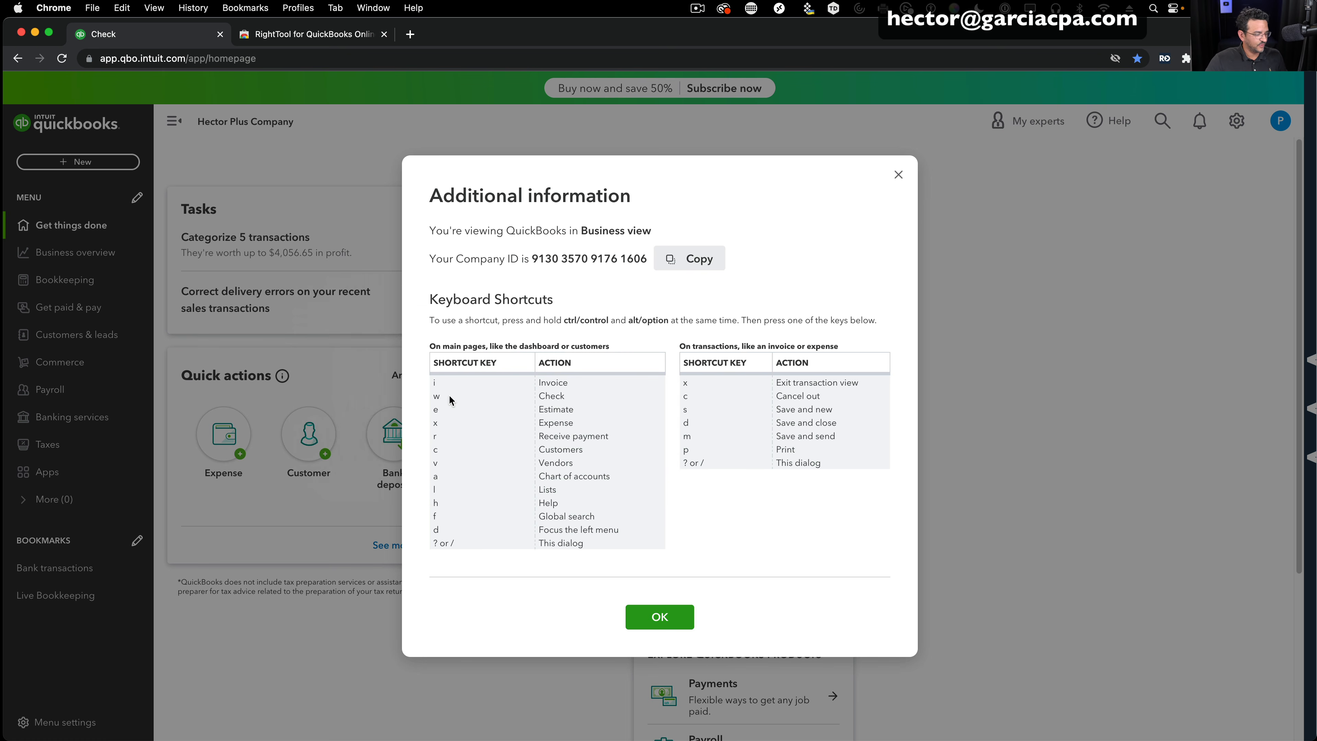
click(681, 628)
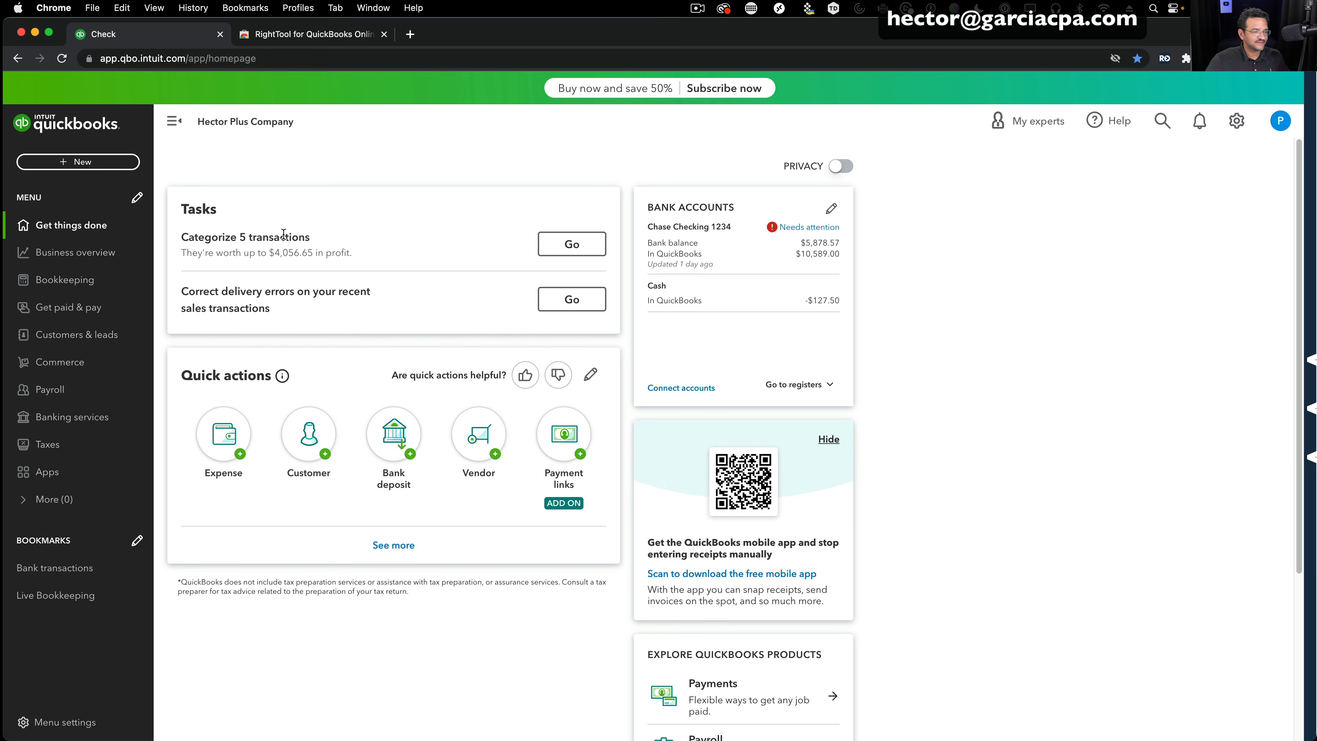
- Open and dismiss the + New transaction list, then close the invoice form
click(77, 162)
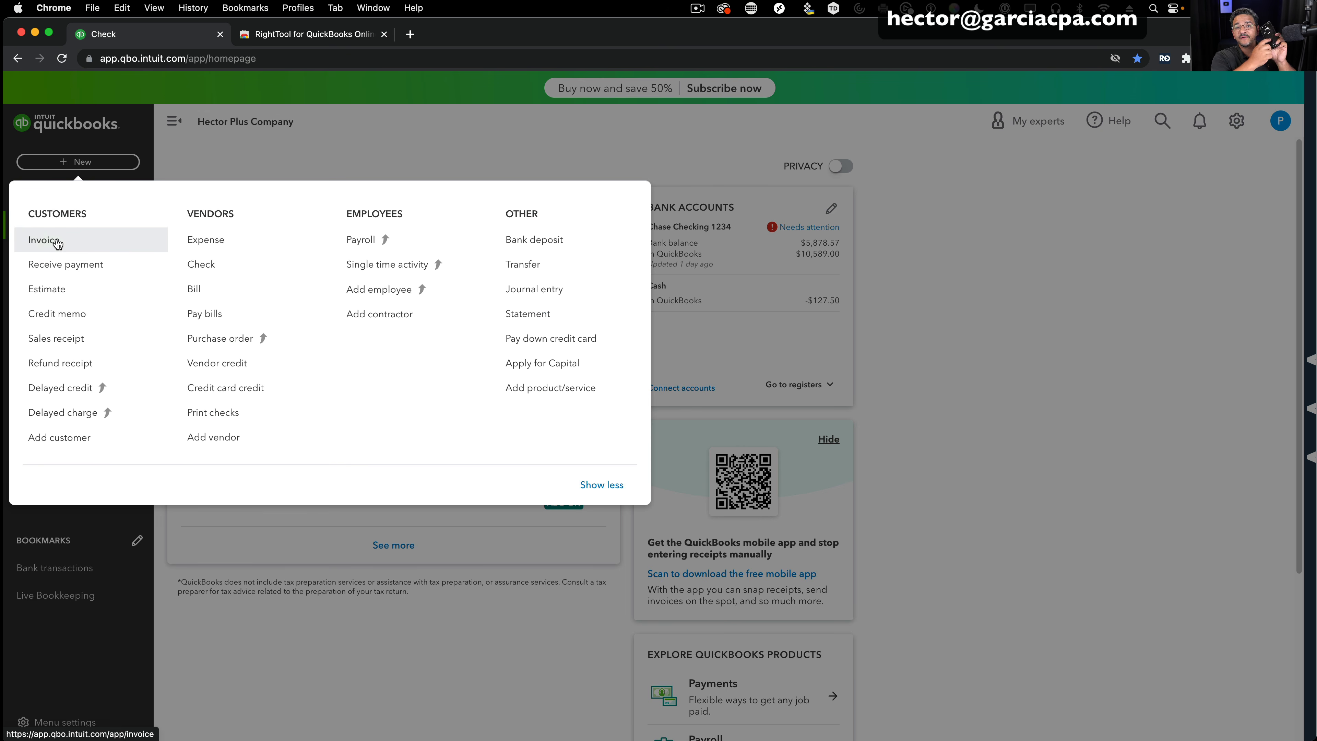
click(343, 164)
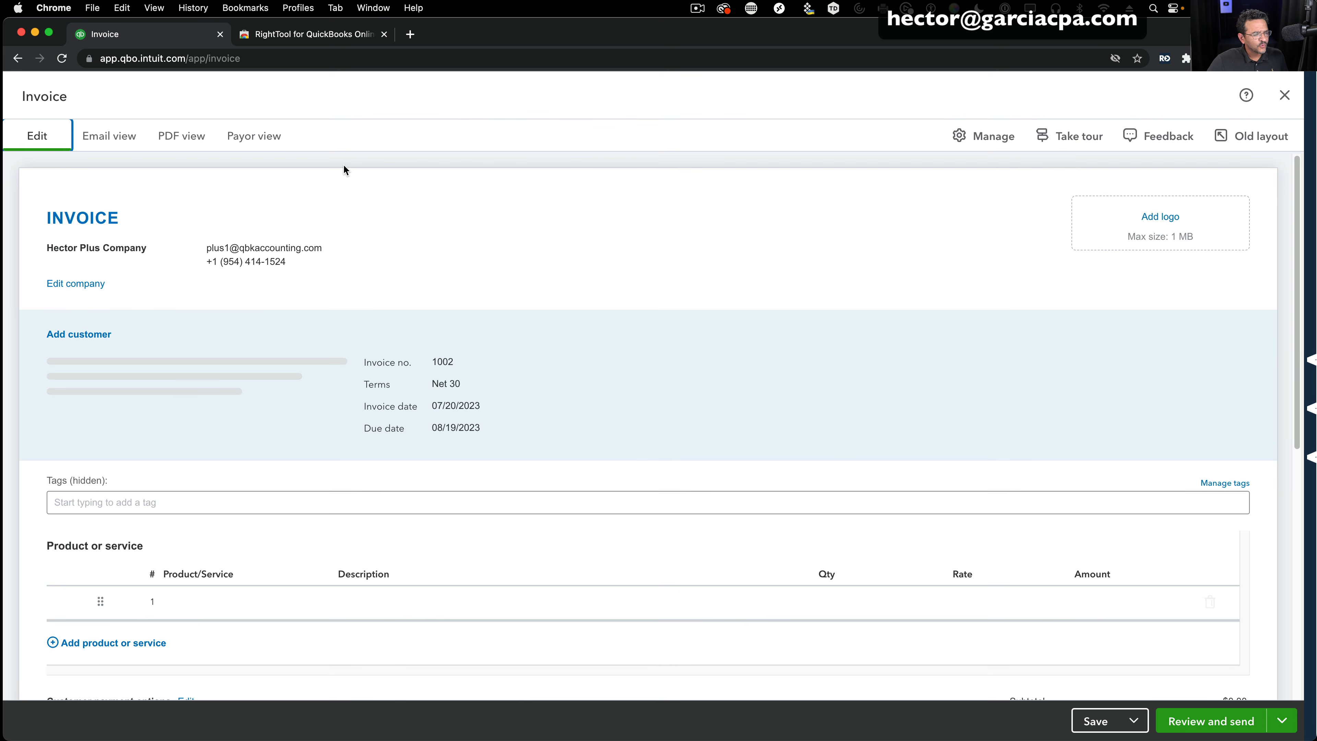
key(Escape)
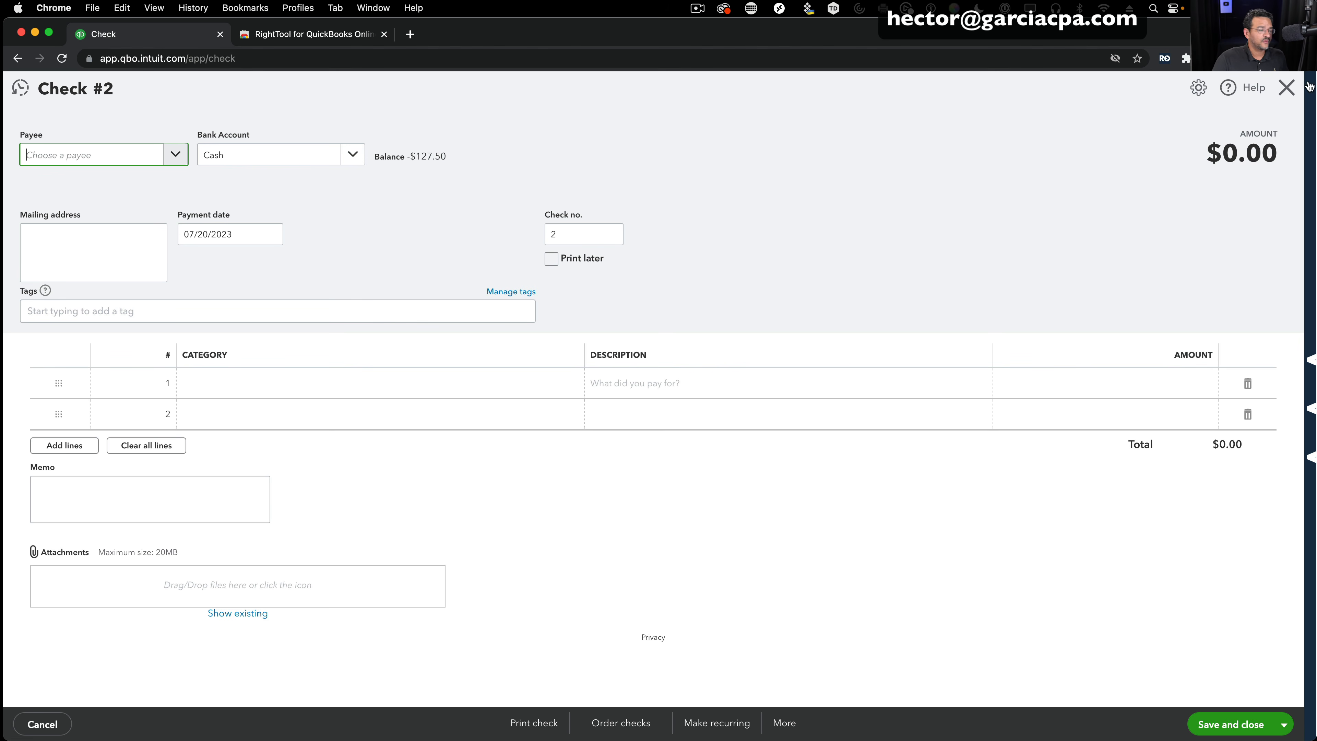
- Close the blank Check #2 form to return to the homepage
click(1285, 88)
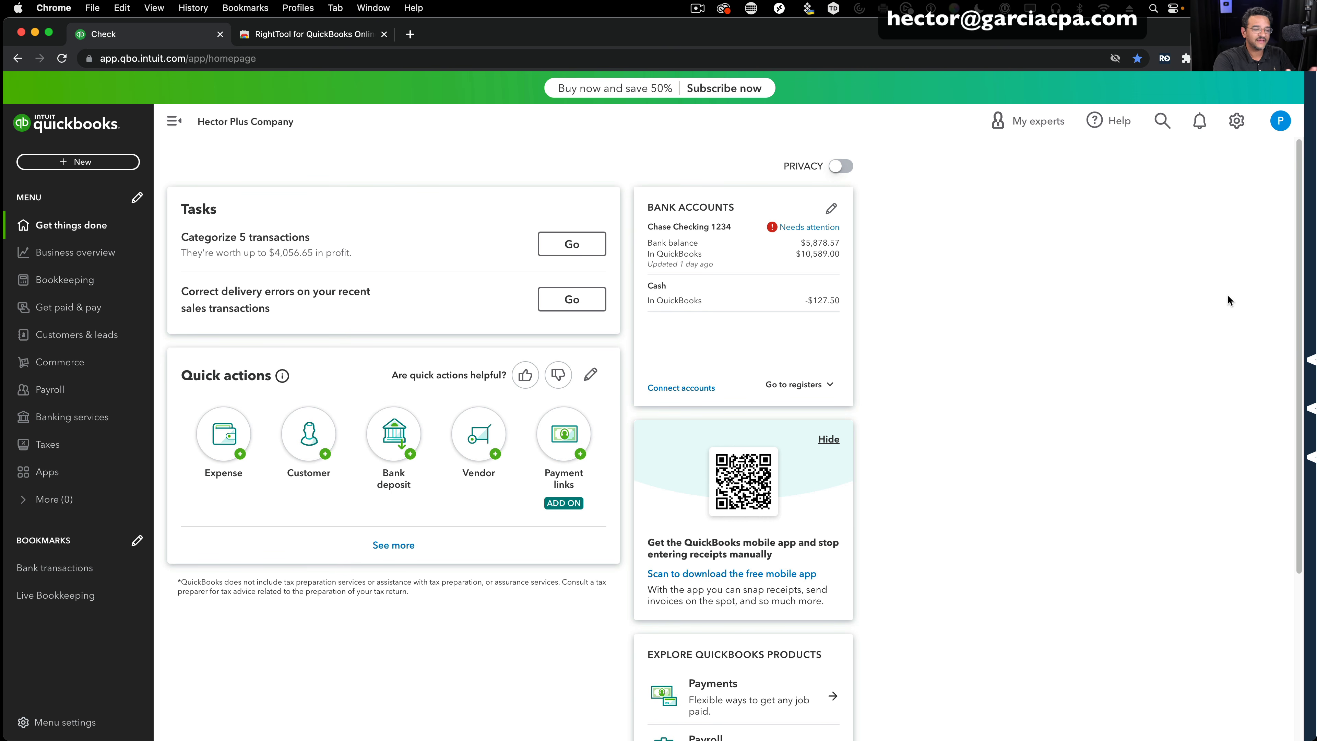
- Expand the RightTool shortcuts panel and switch to the extension's Chrome Web Store tab
click(1309, 325)
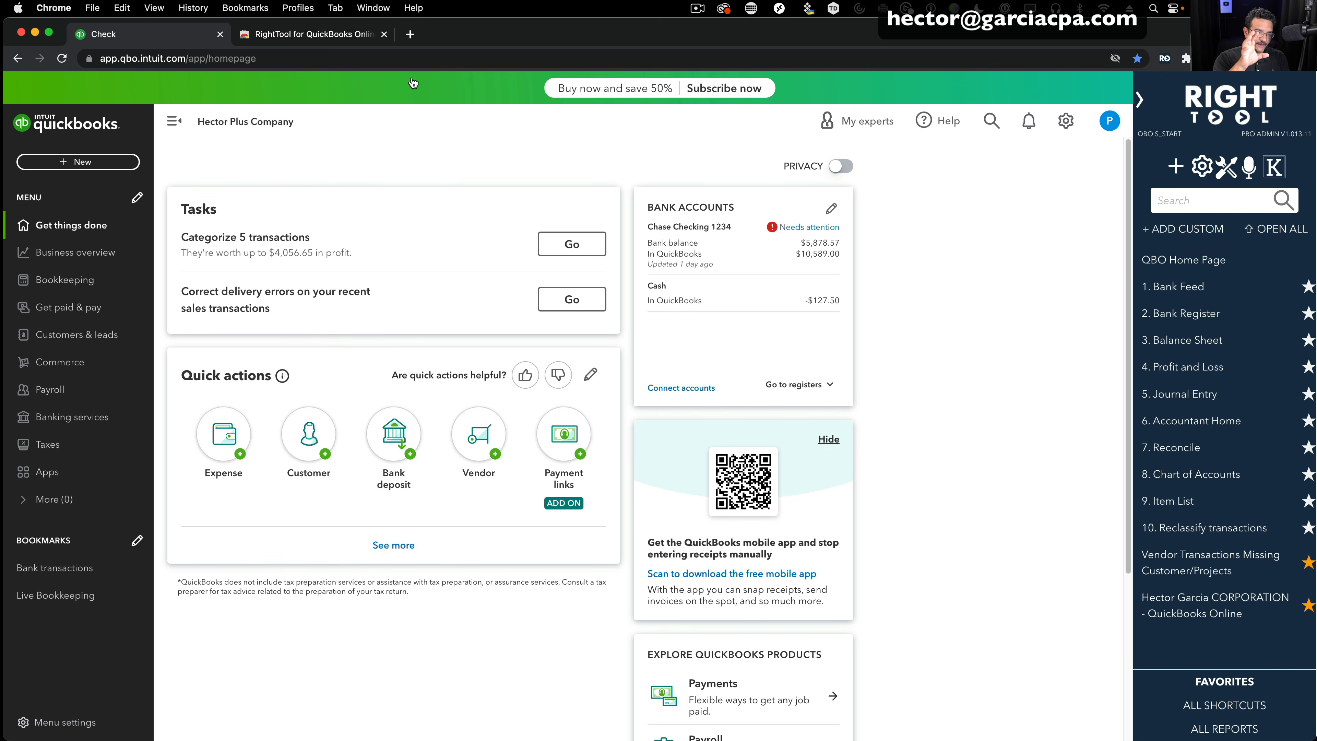
click(310, 33)
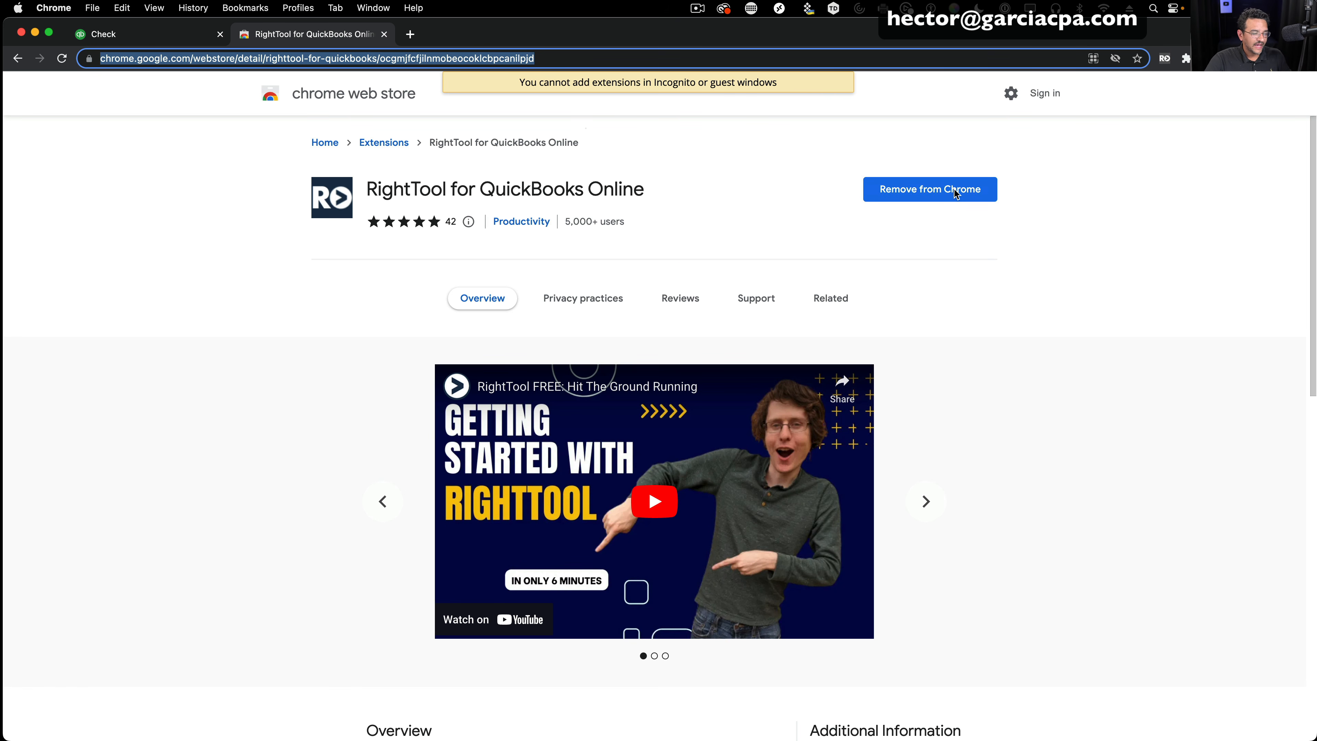
- Select the RightTool extension's title, then close the store tab to return to QuickBooks
click(373, 187)
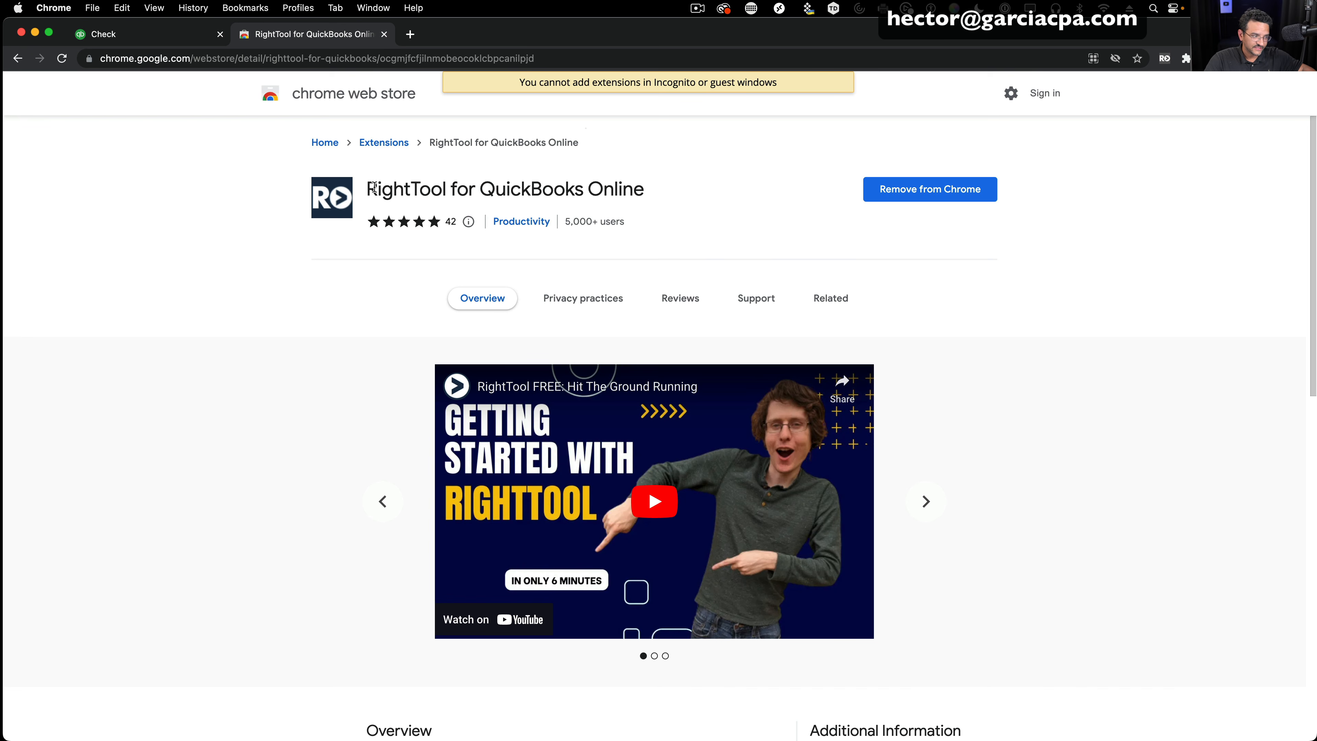
drag(374, 187, 647, 211)
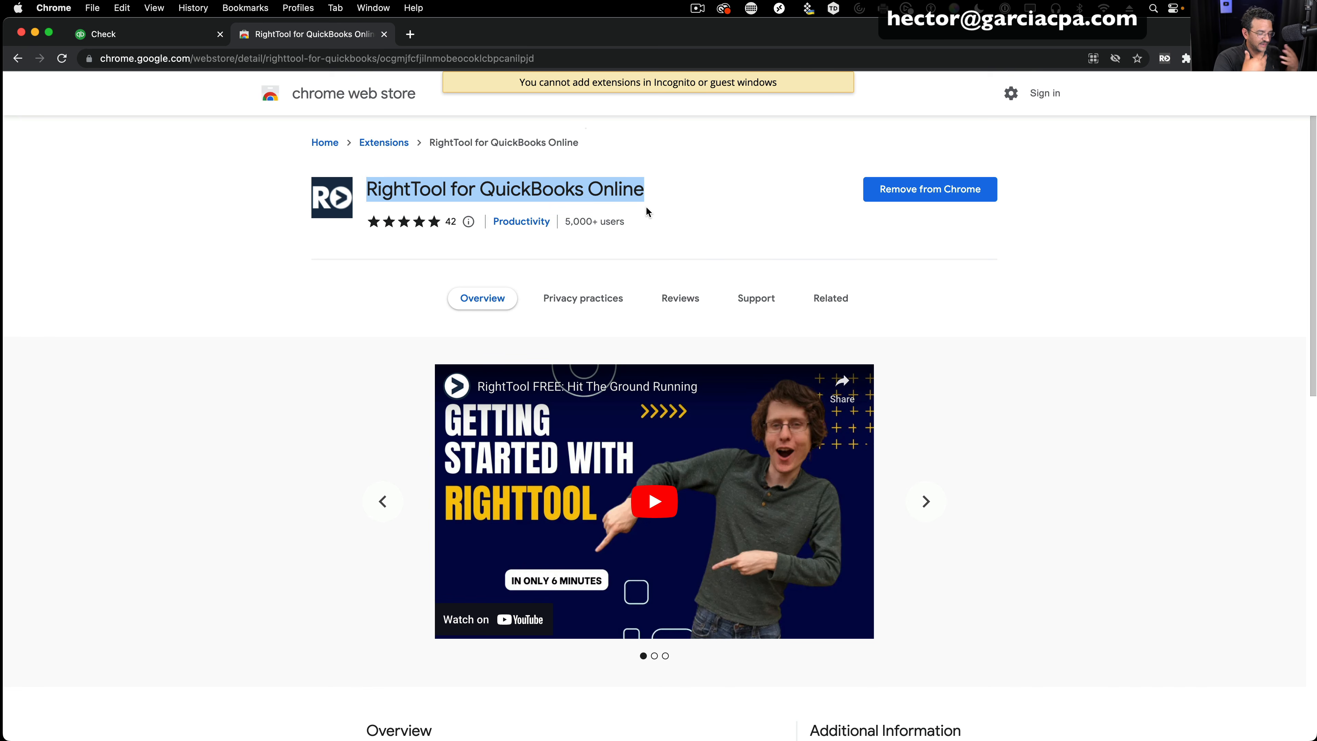
click(384, 33)
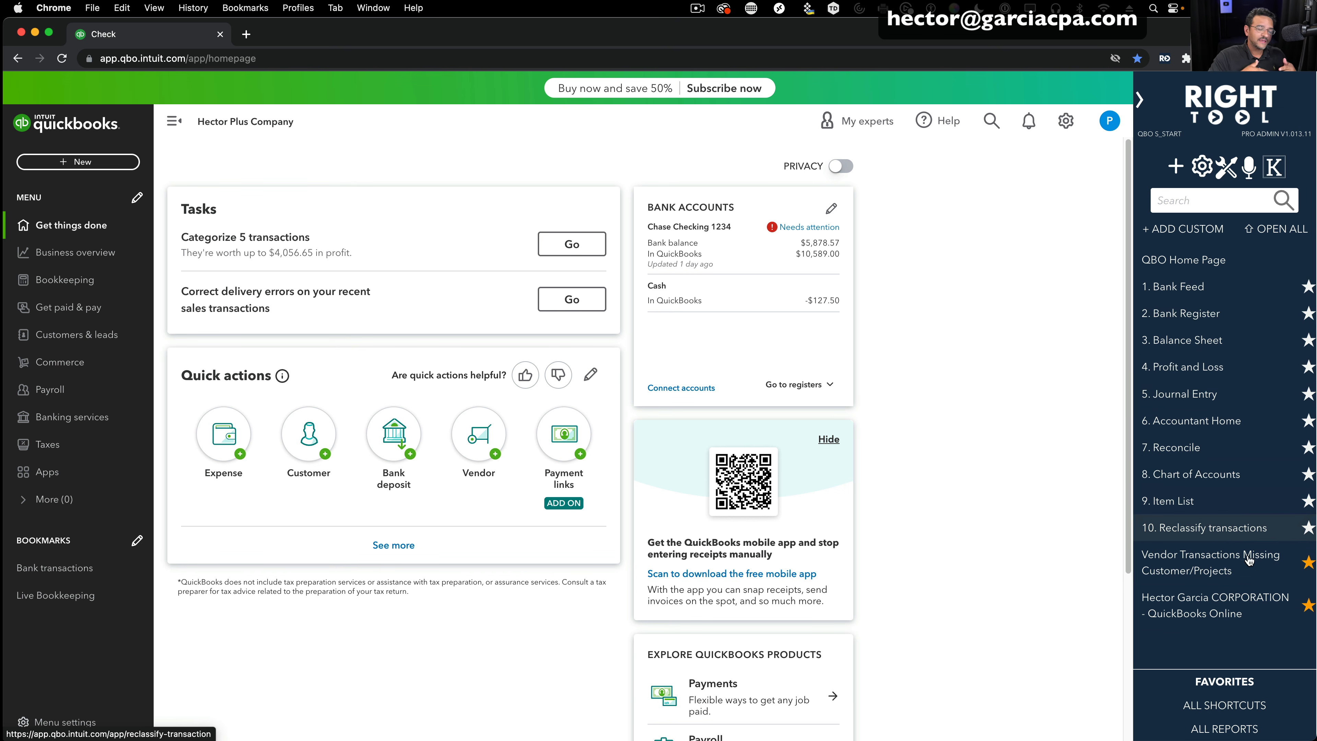
- Unstar the company and Vendor Transactions Missing Customer/Projects favorites, then collapse the RightTool panel
click(1309, 606)
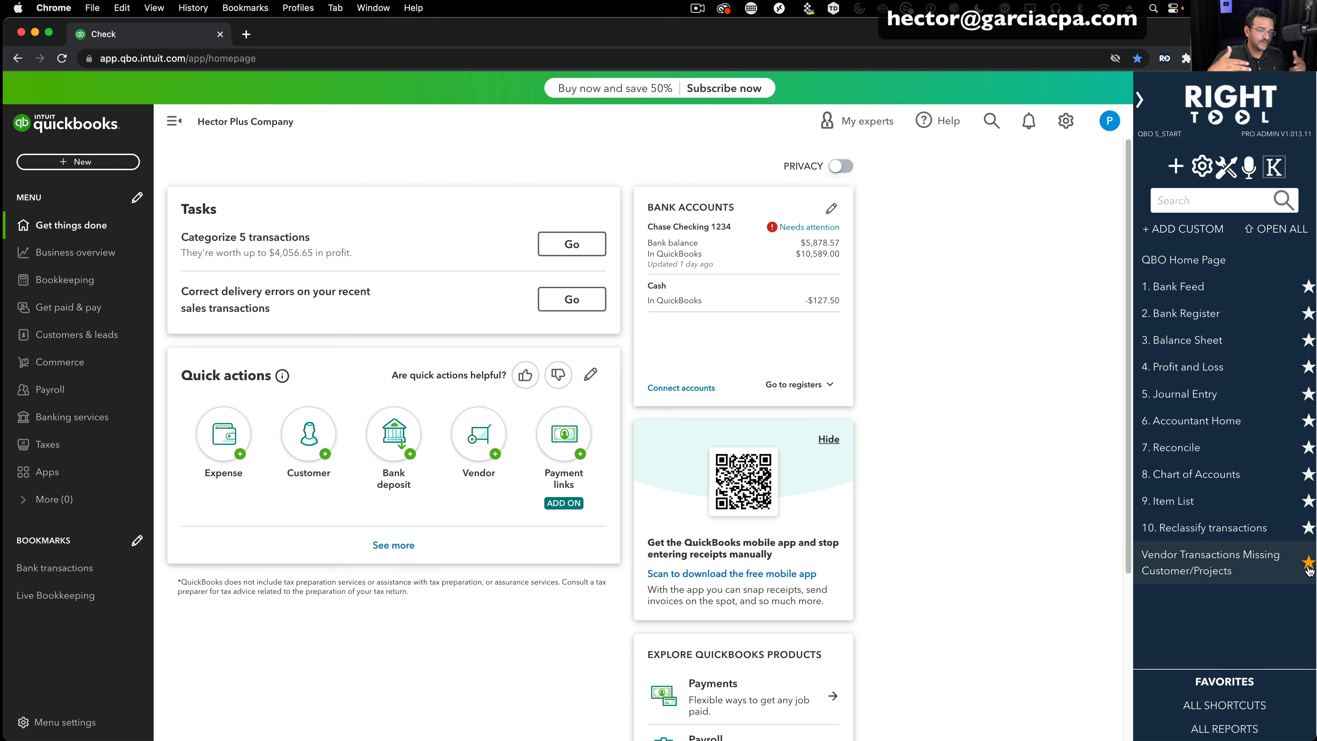
click(1309, 566)
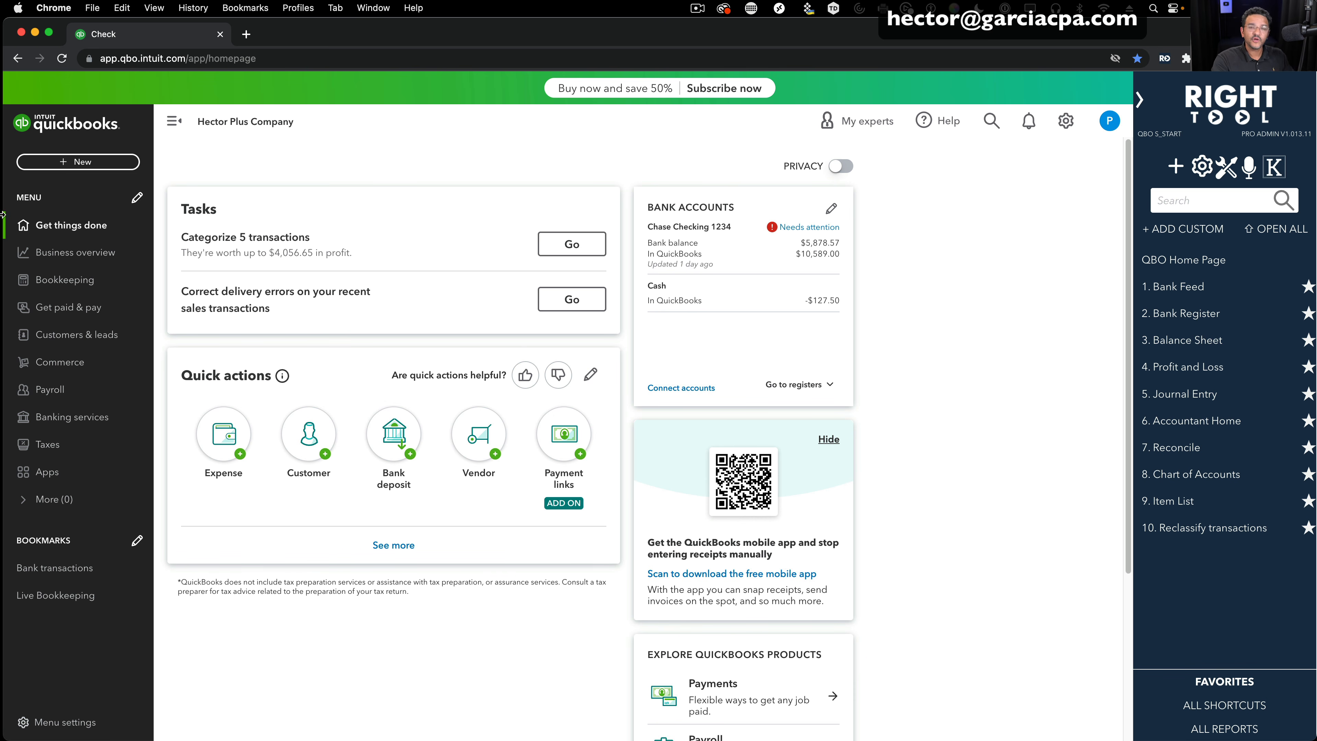
click(1139, 99)
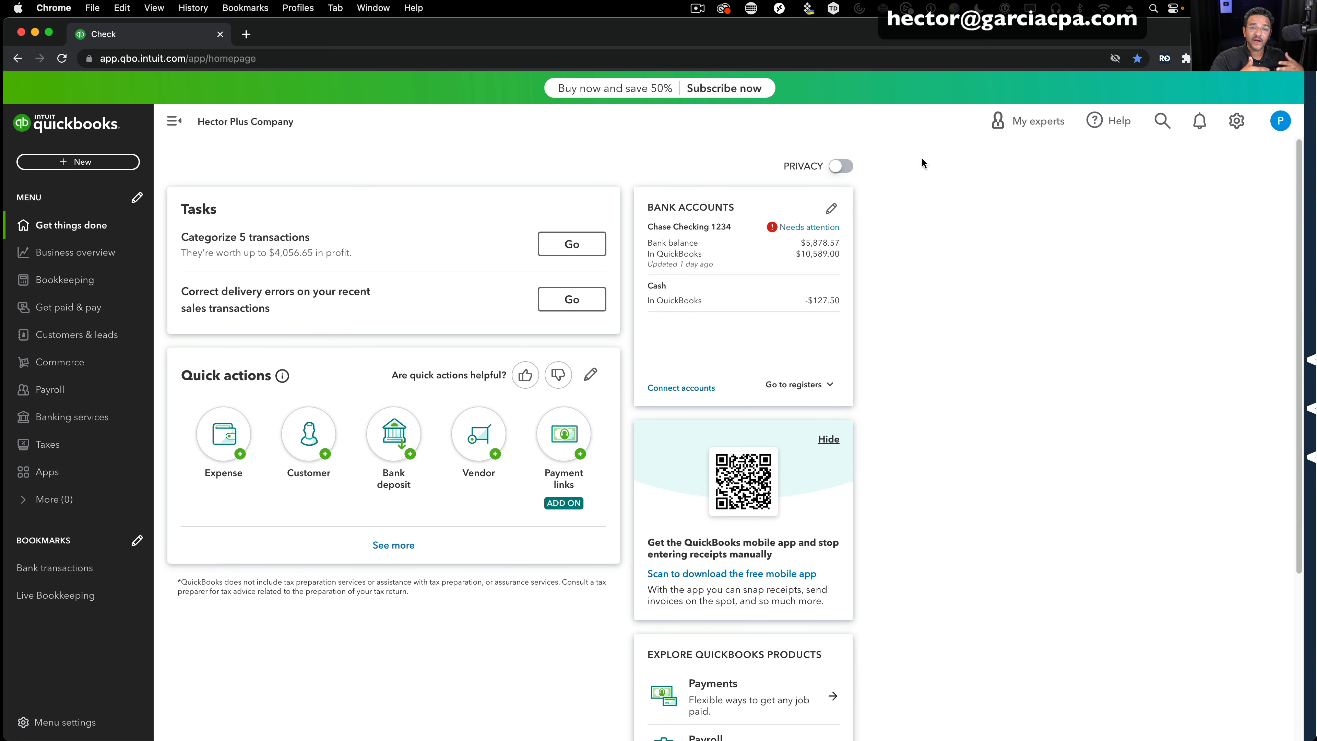
- Open Bookkeeping > Bank transactions for Chase Checking 1234 and bring up the gear settings menu
click(55, 258)
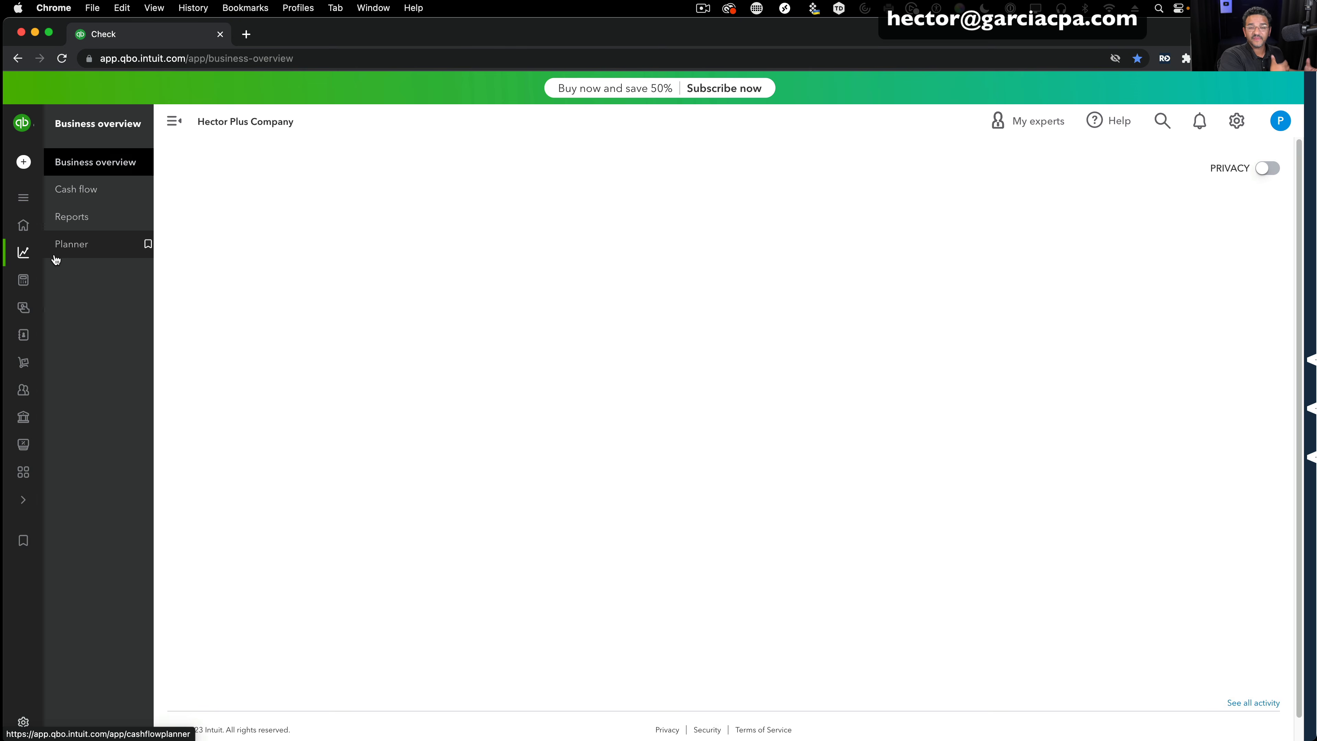
click(32, 282)
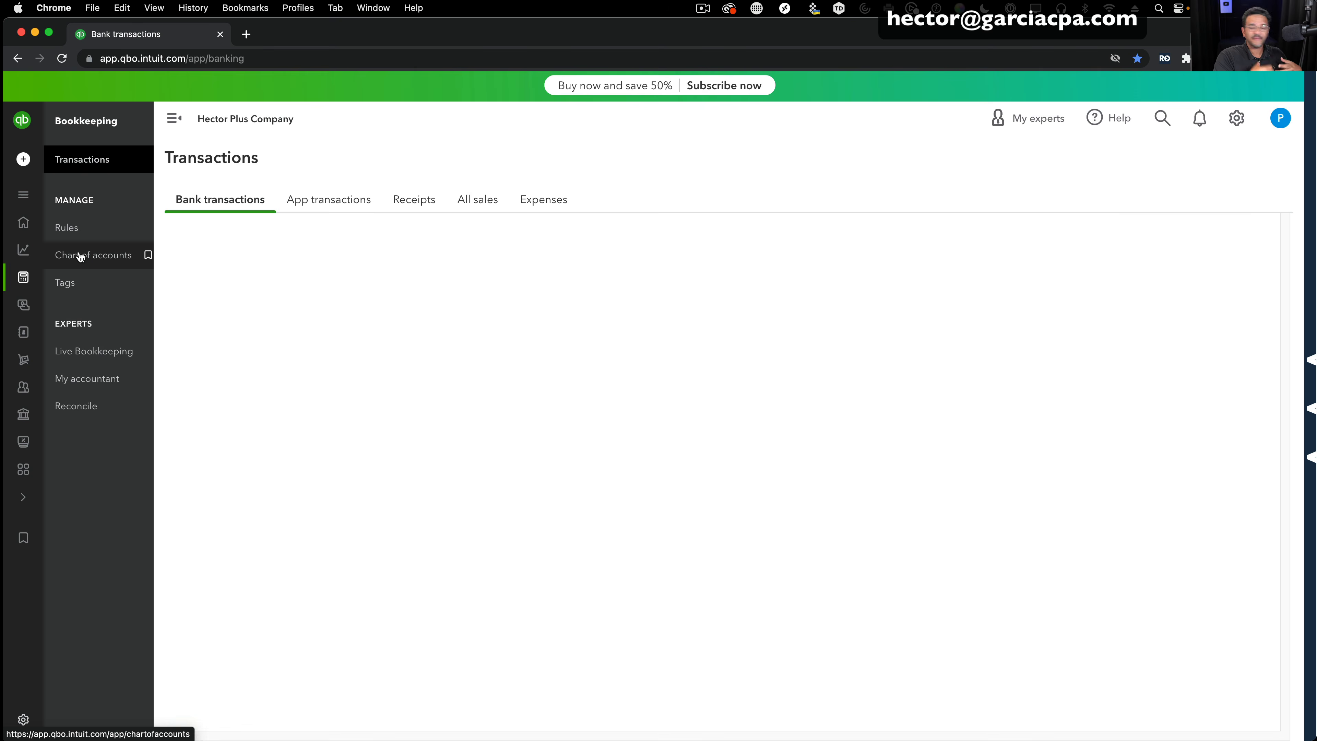
click(205, 209)
scroll(982, 415, down, 3)
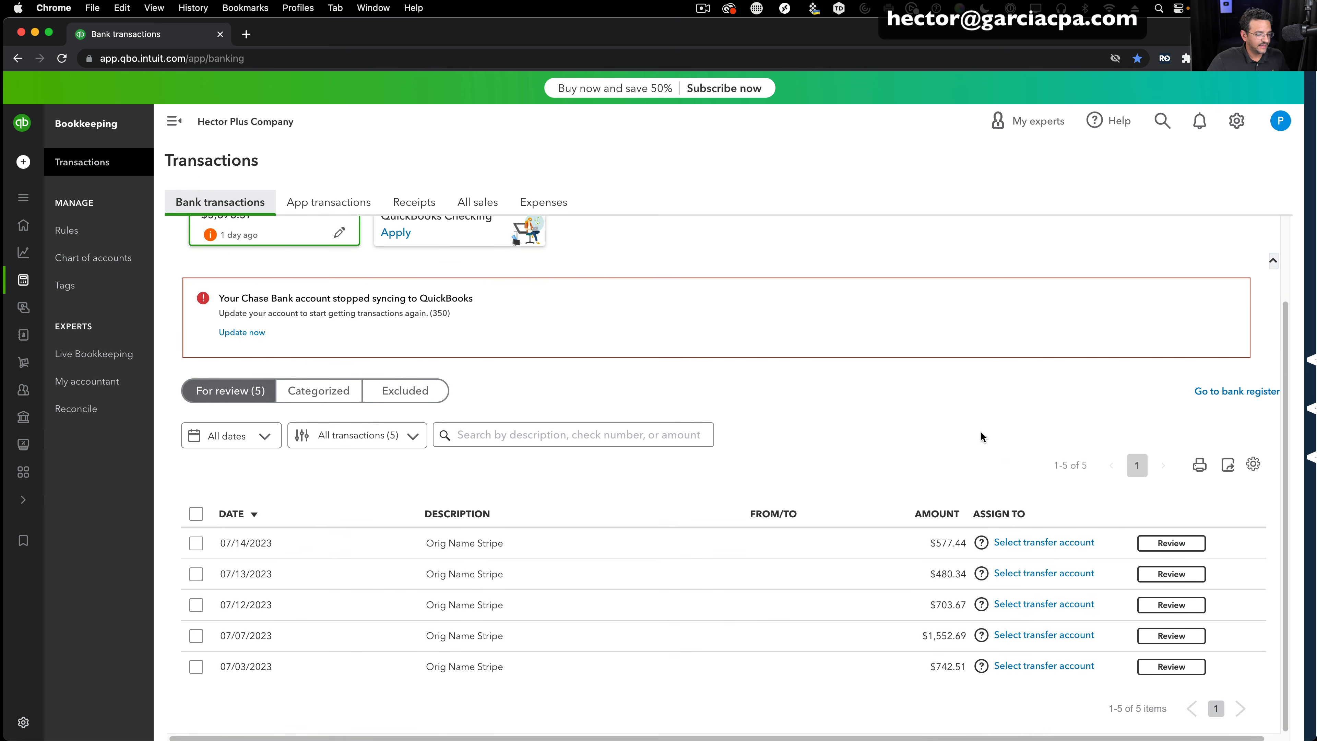
scroll(981, 433, up, 3)
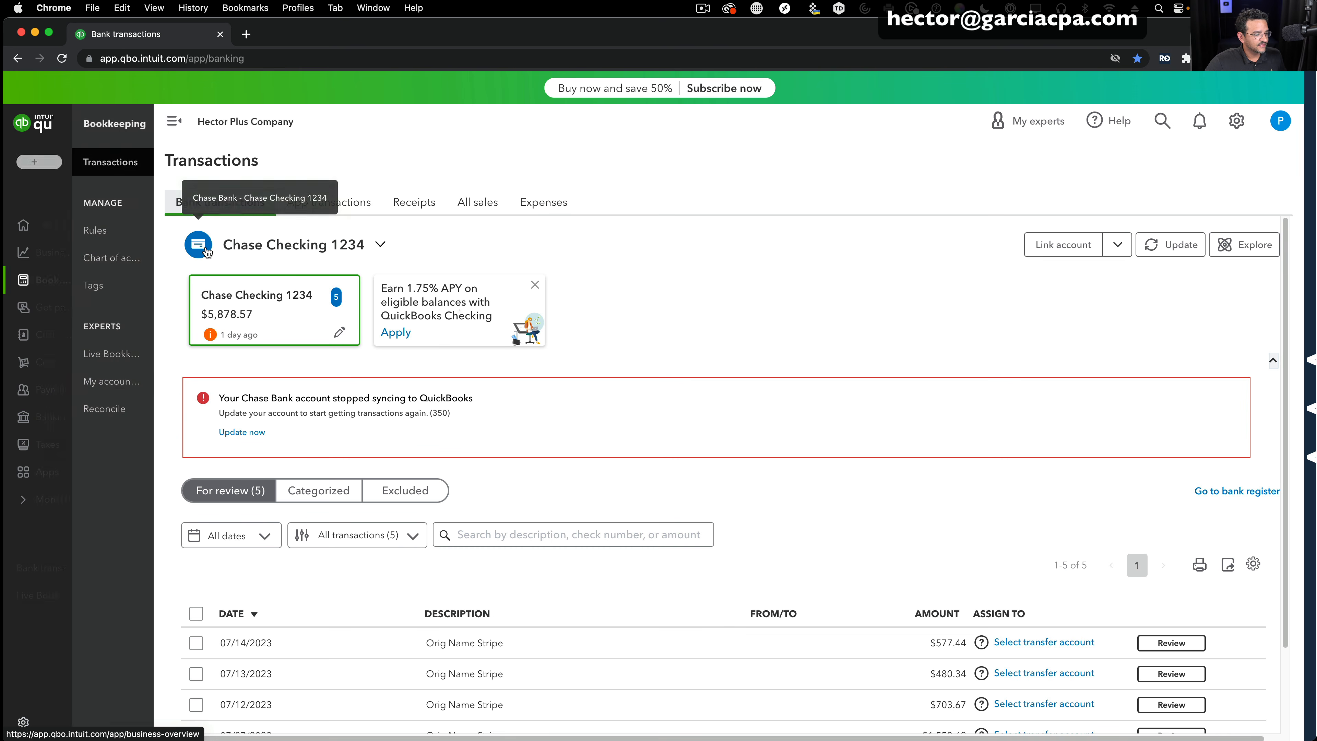
mouse_move(23, 254)
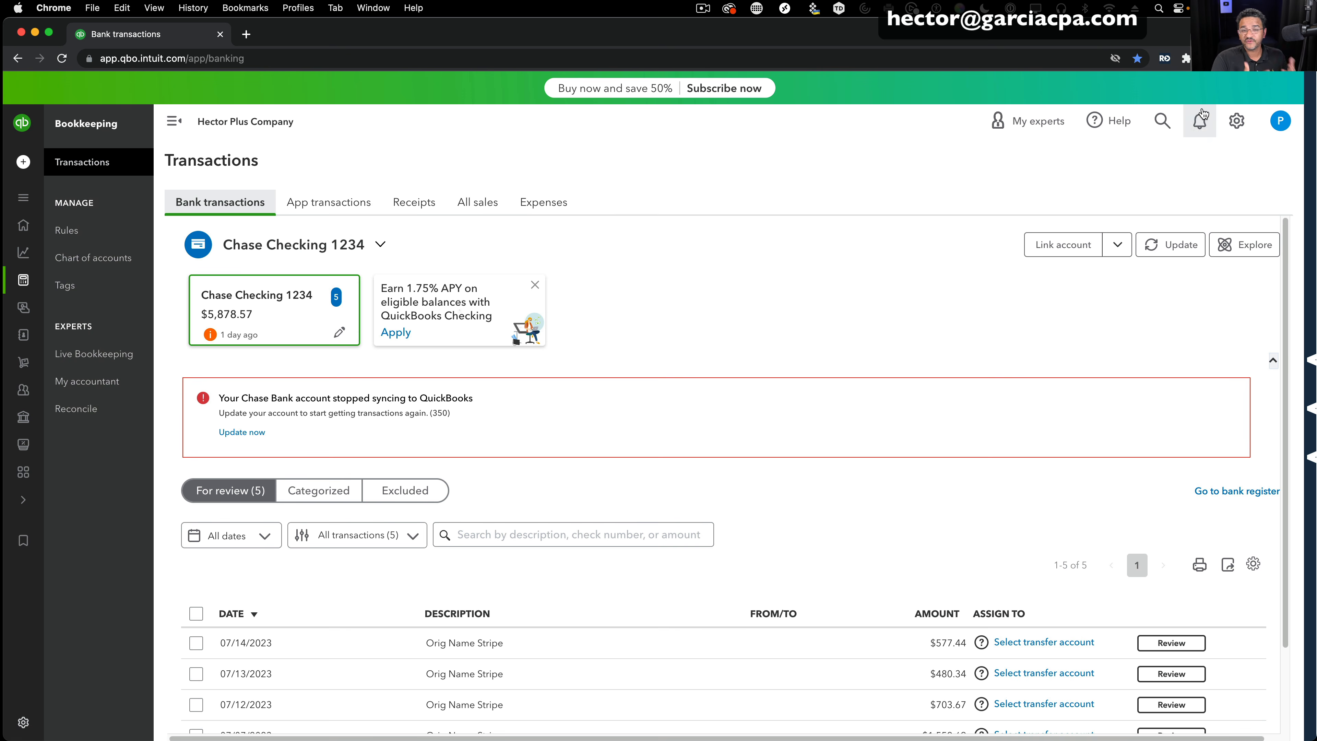
click(1237, 120)
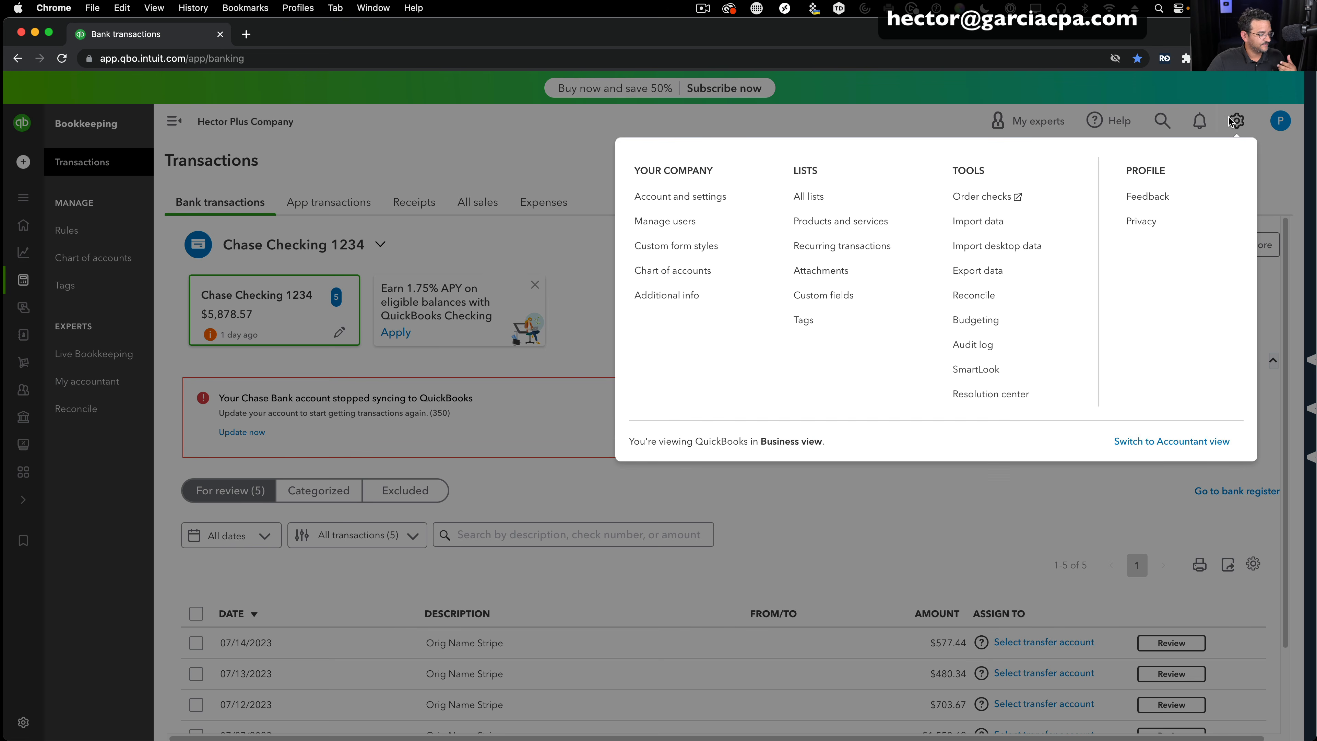
- Switch to Accountant view, dismiss the bank connection welcome dialog, and open Get things done
click(1176, 443)
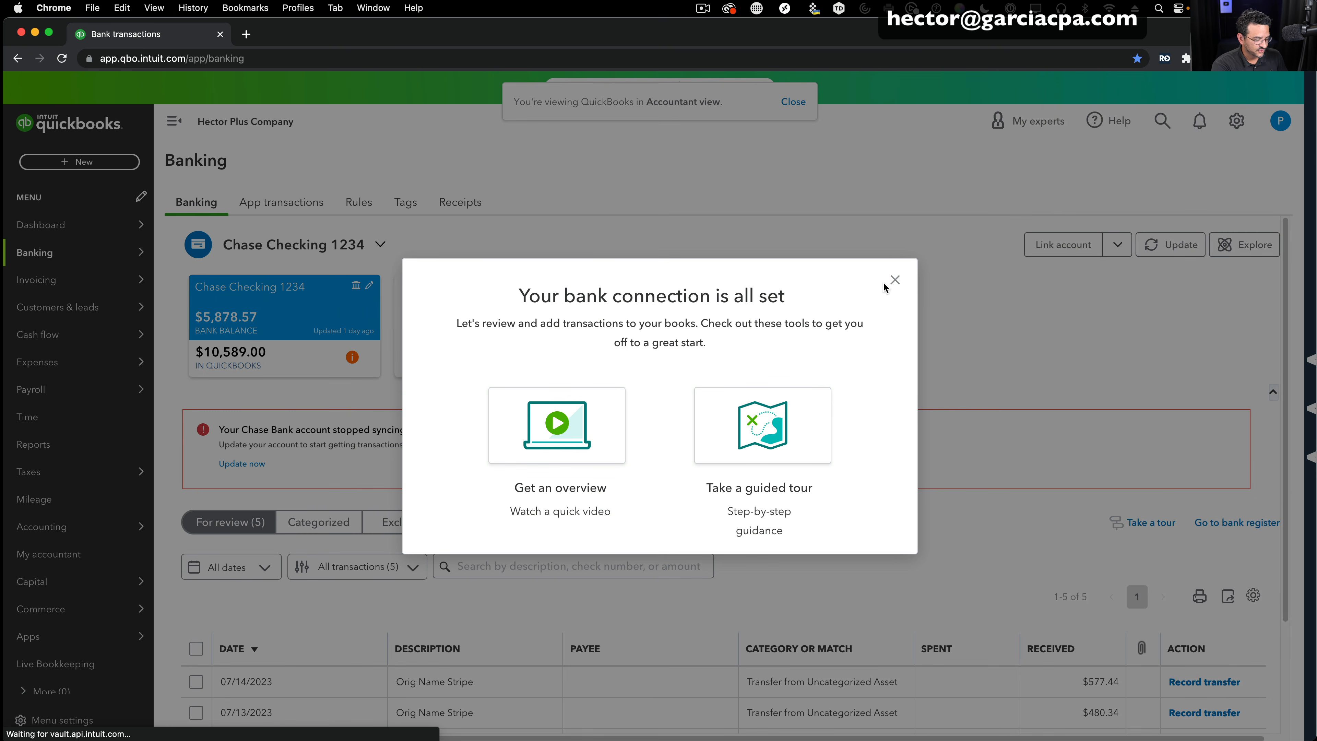
click(896, 282)
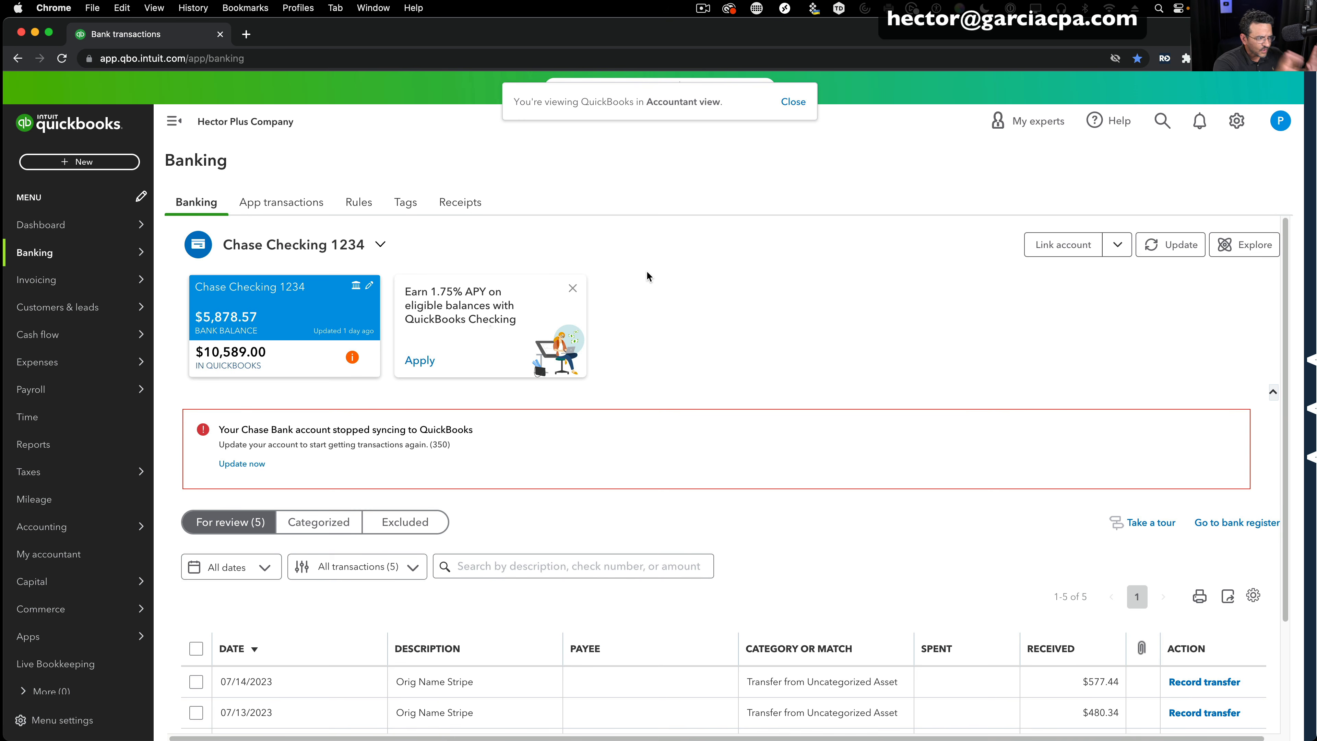
click(207, 224)
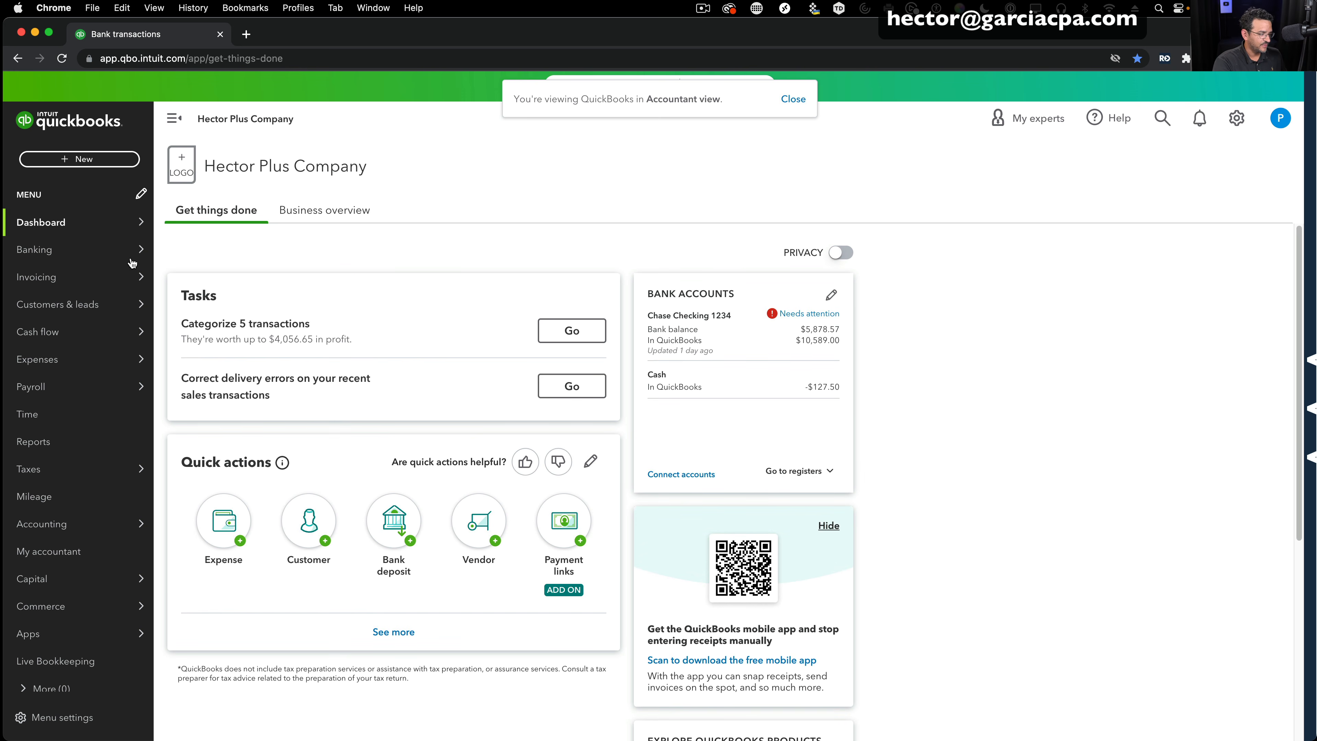
- Visit the Banking page, then return to the Get things done dashboard
mouse_move(40, 260)
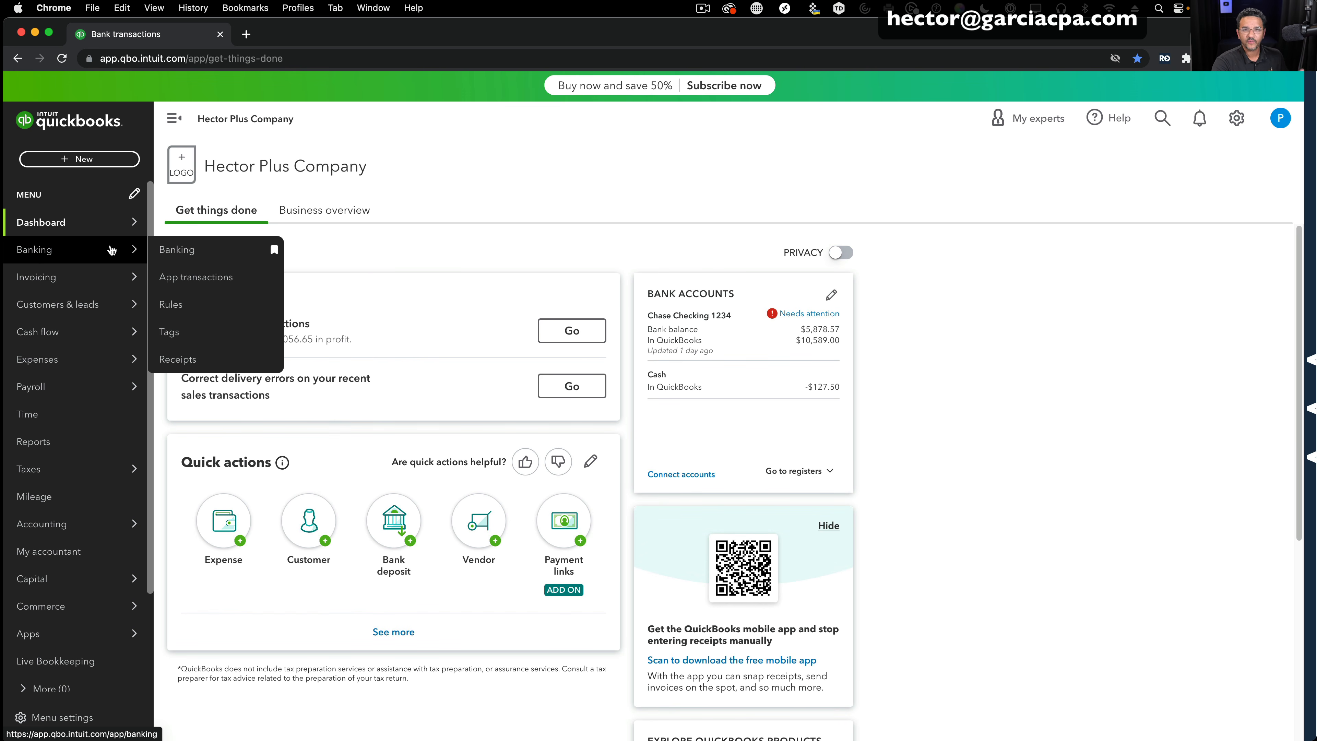
click(192, 254)
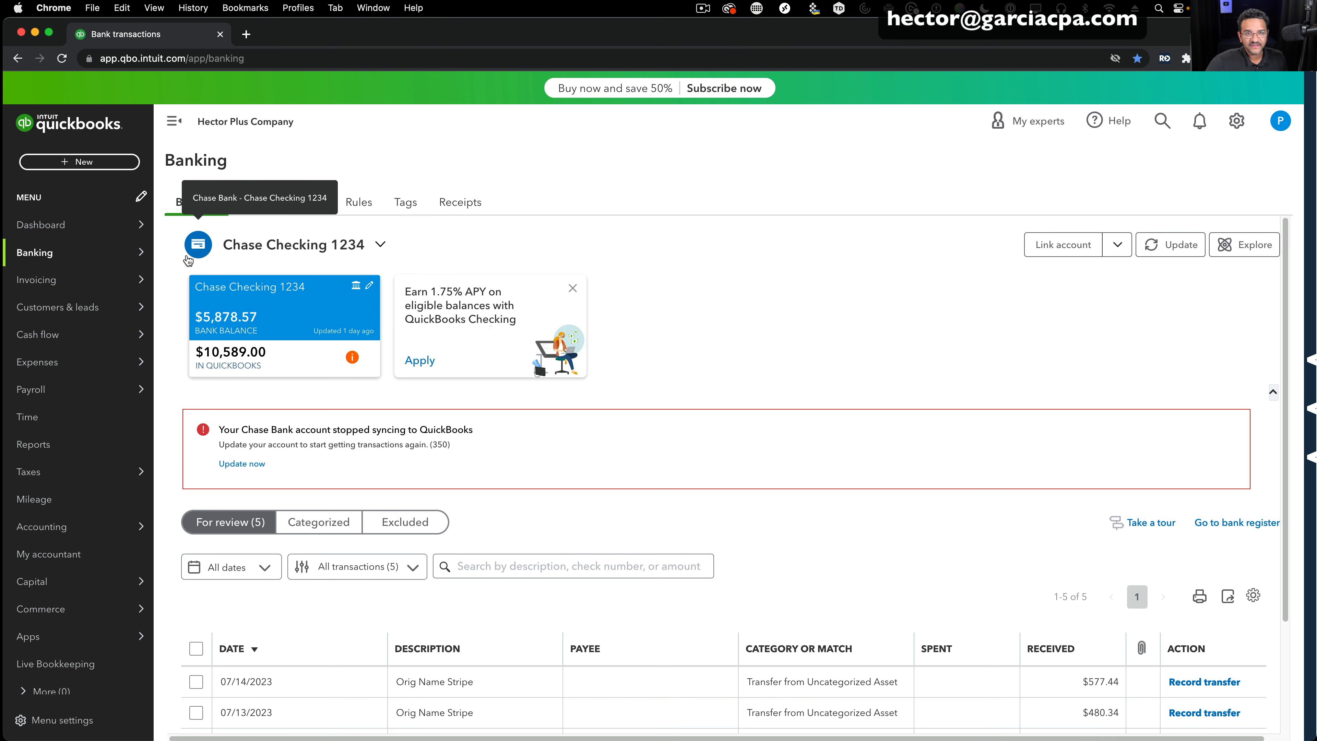
mouse_move(55, 232)
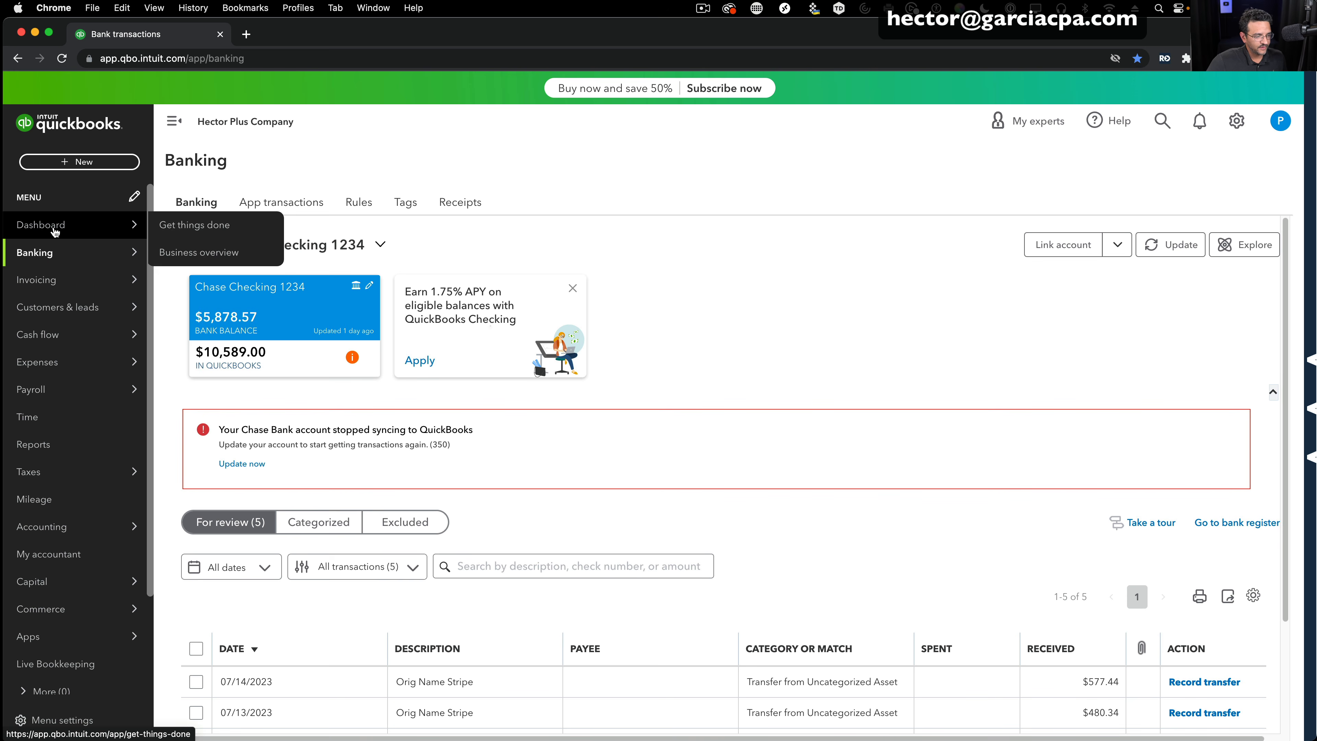
click(195, 224)
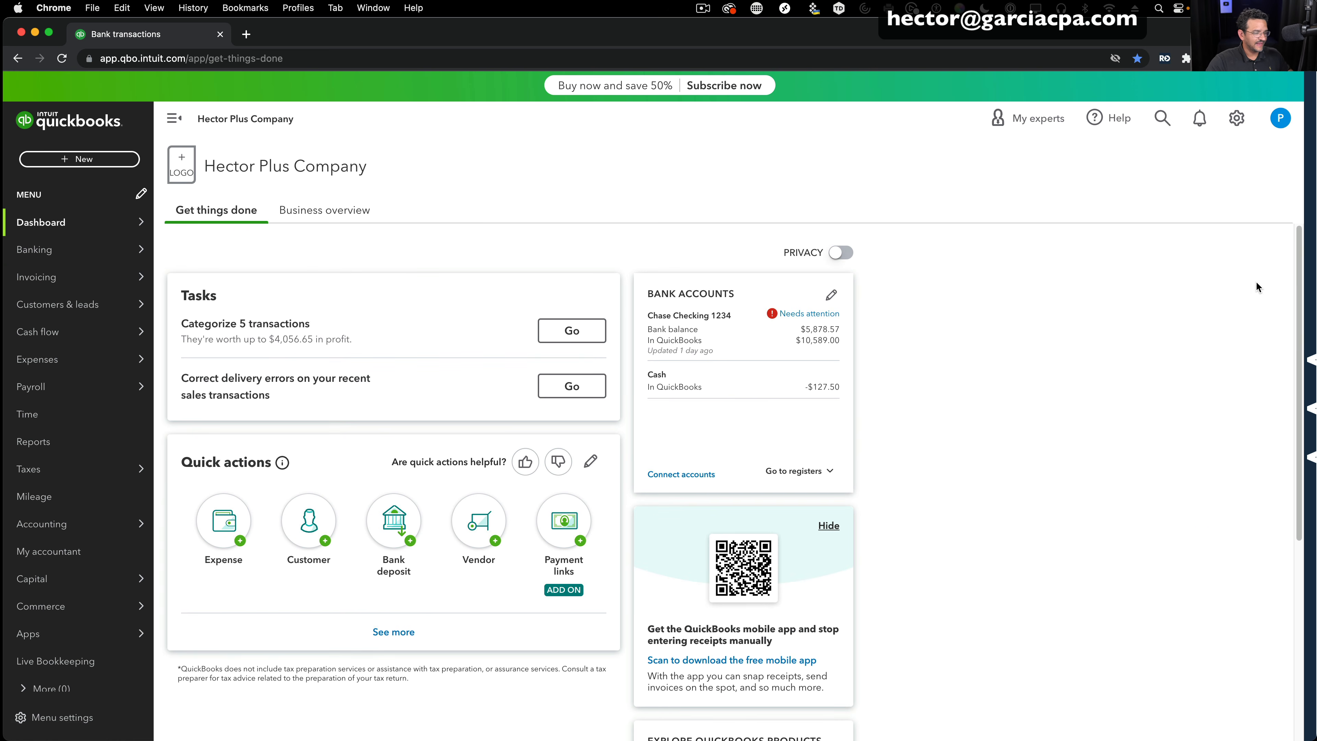
mouse_move(1312, 286)
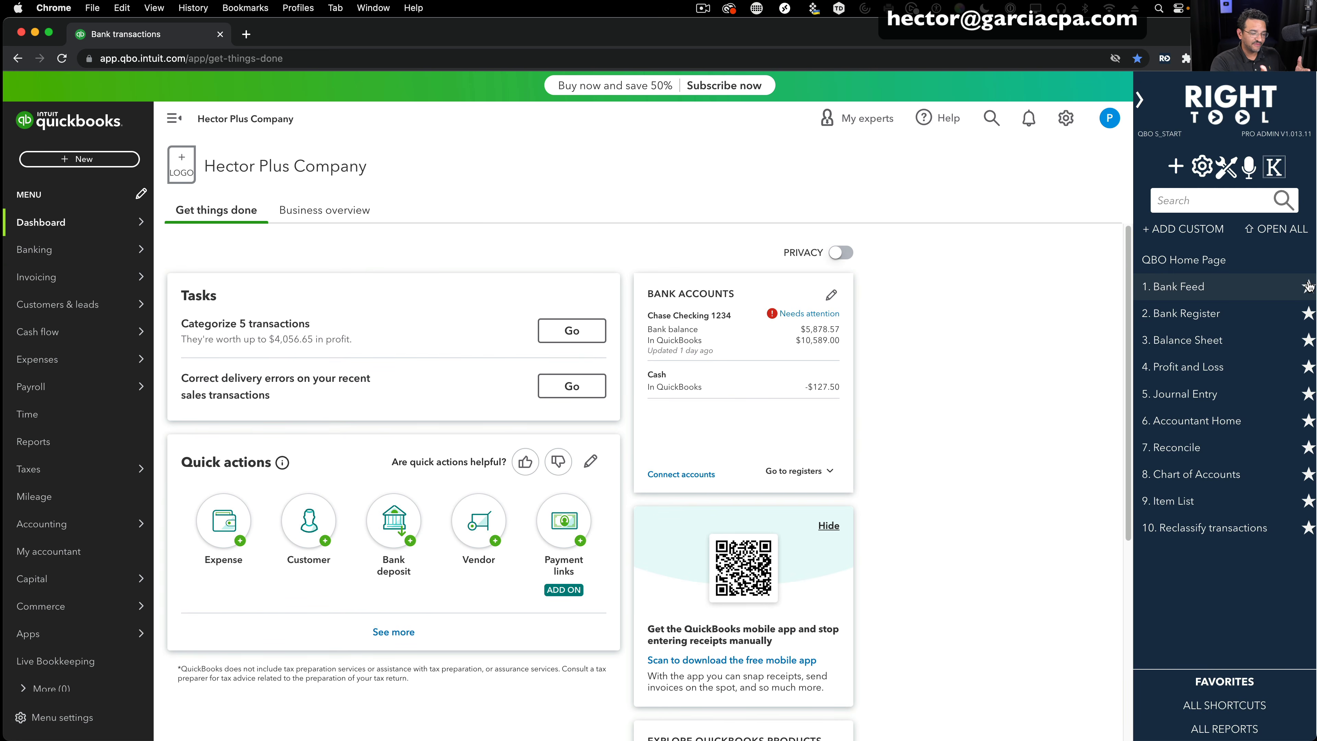
- Open the bank feed from RightTool, then jump with Alt+2 to the Cash bank register, closing its tour
click(1203, 294)
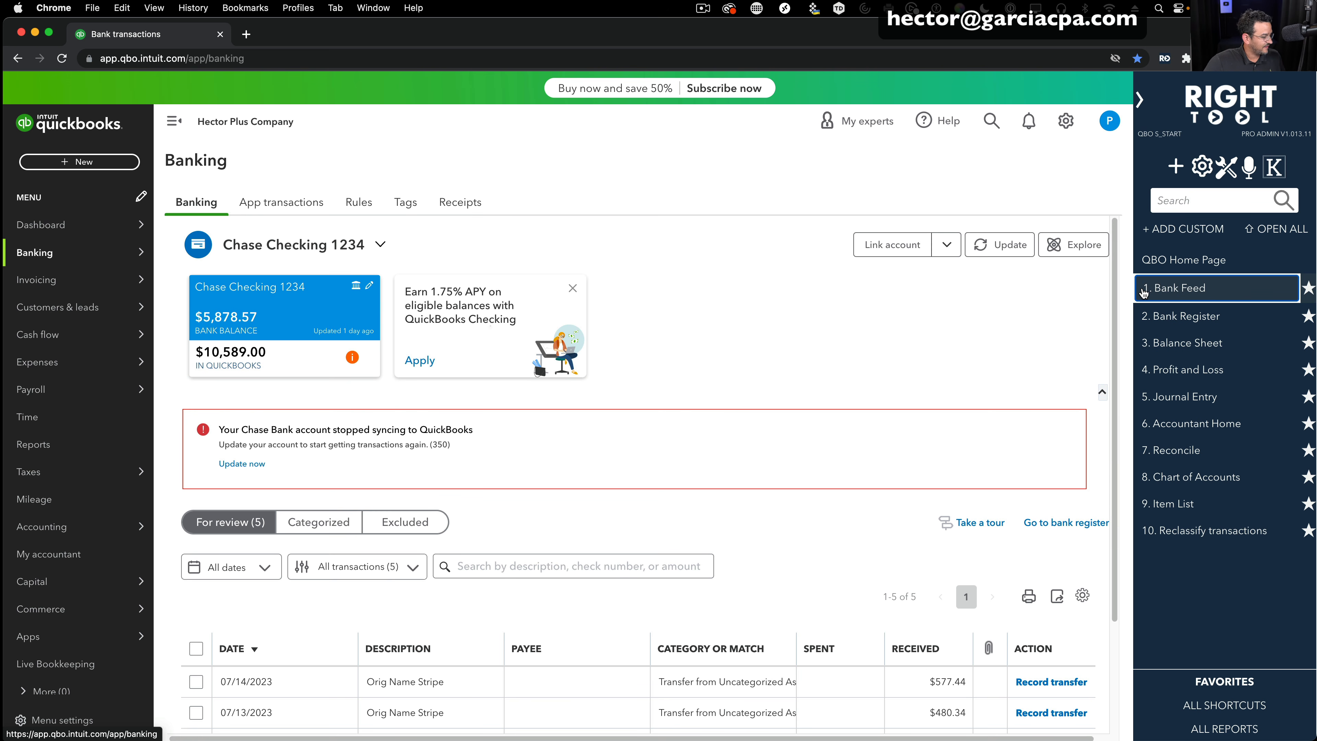
key(alt+2)
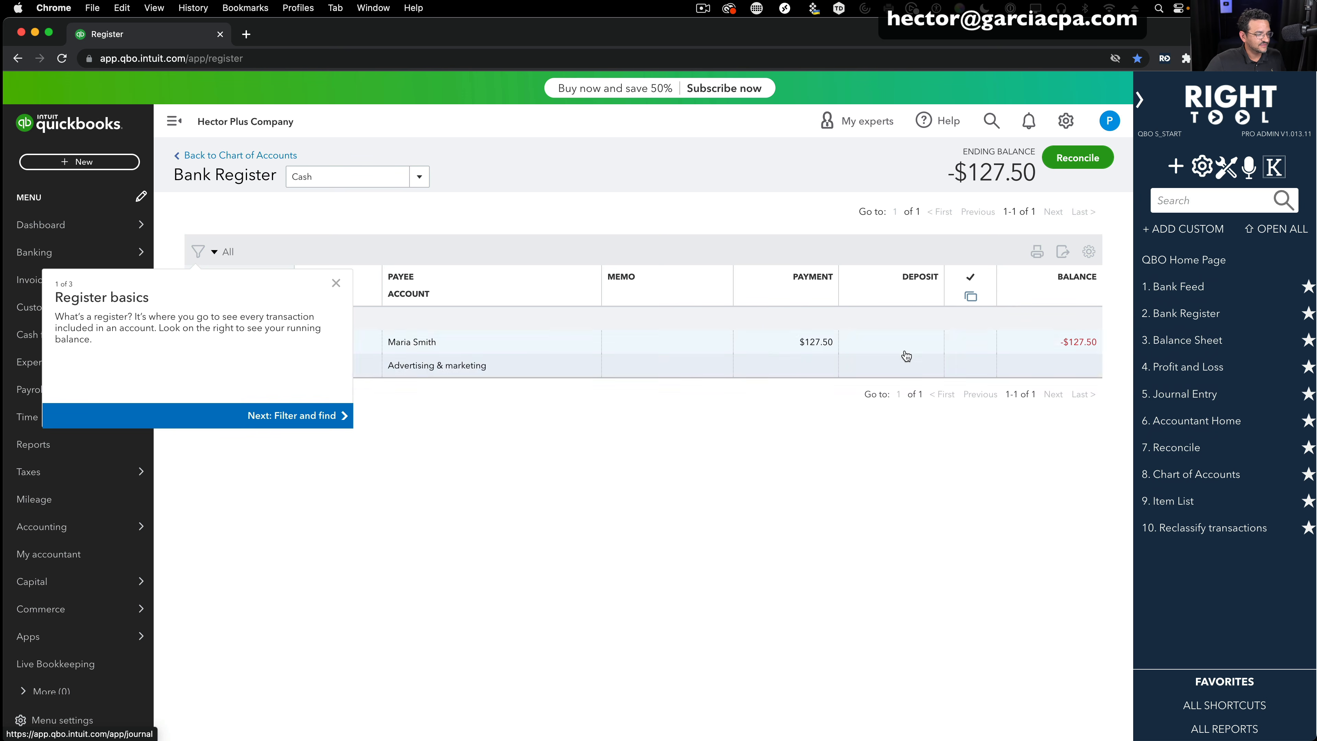
click(336, 283)
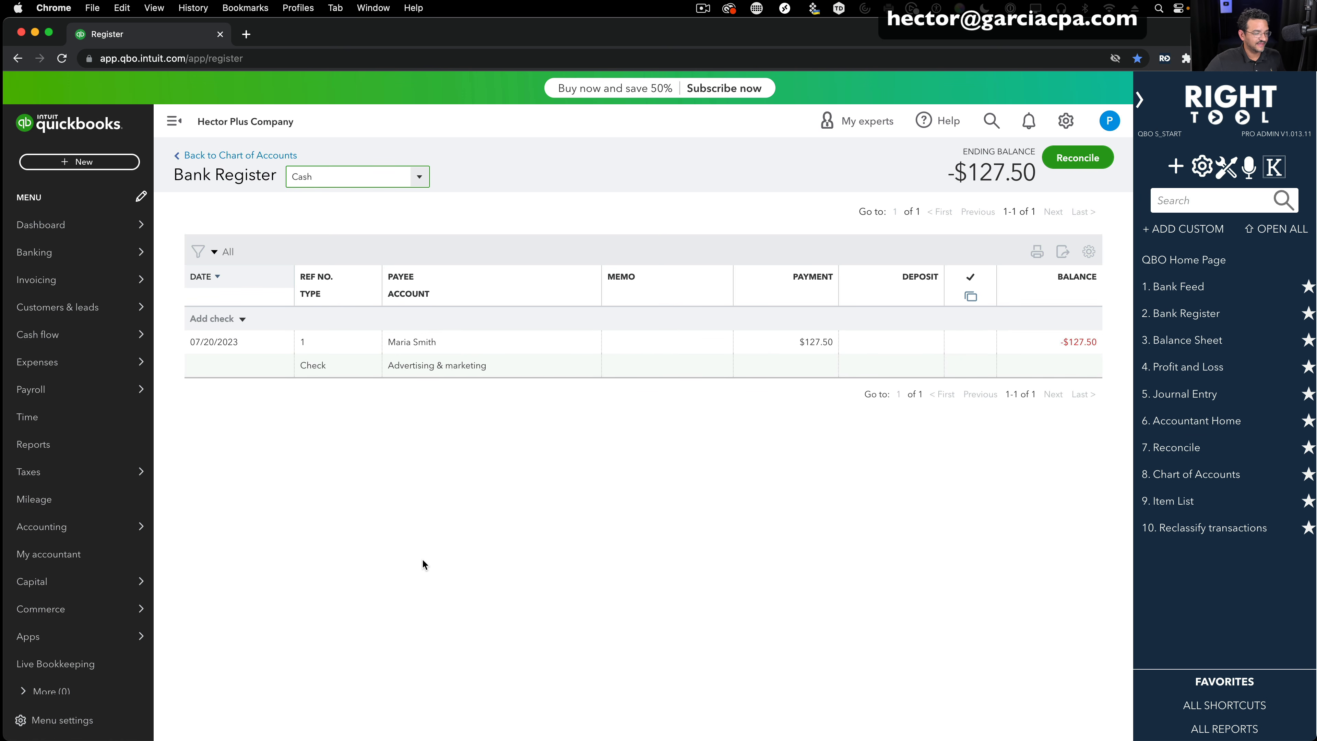
mouse_move(108, 581)
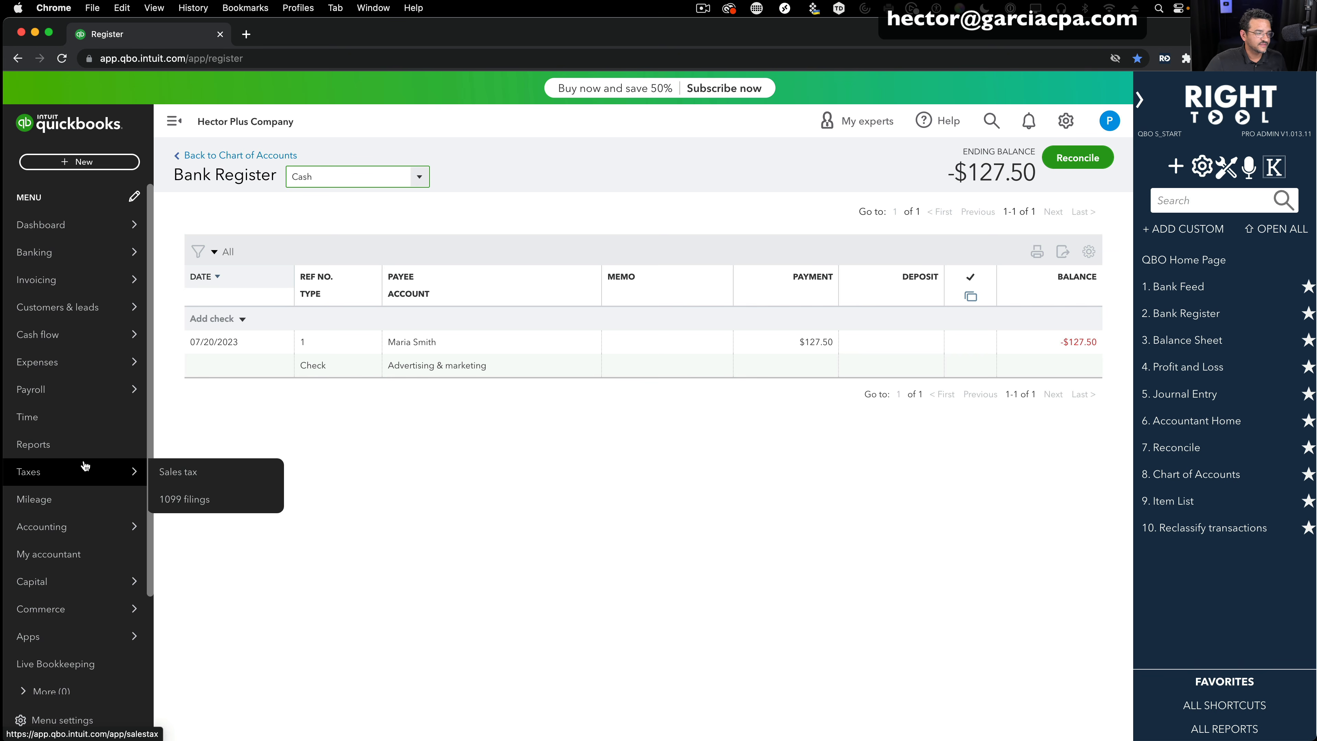
- Open Audit Log from the Reports list and start a RightTool custom favorite for /app/auditlog
click(81, 449)
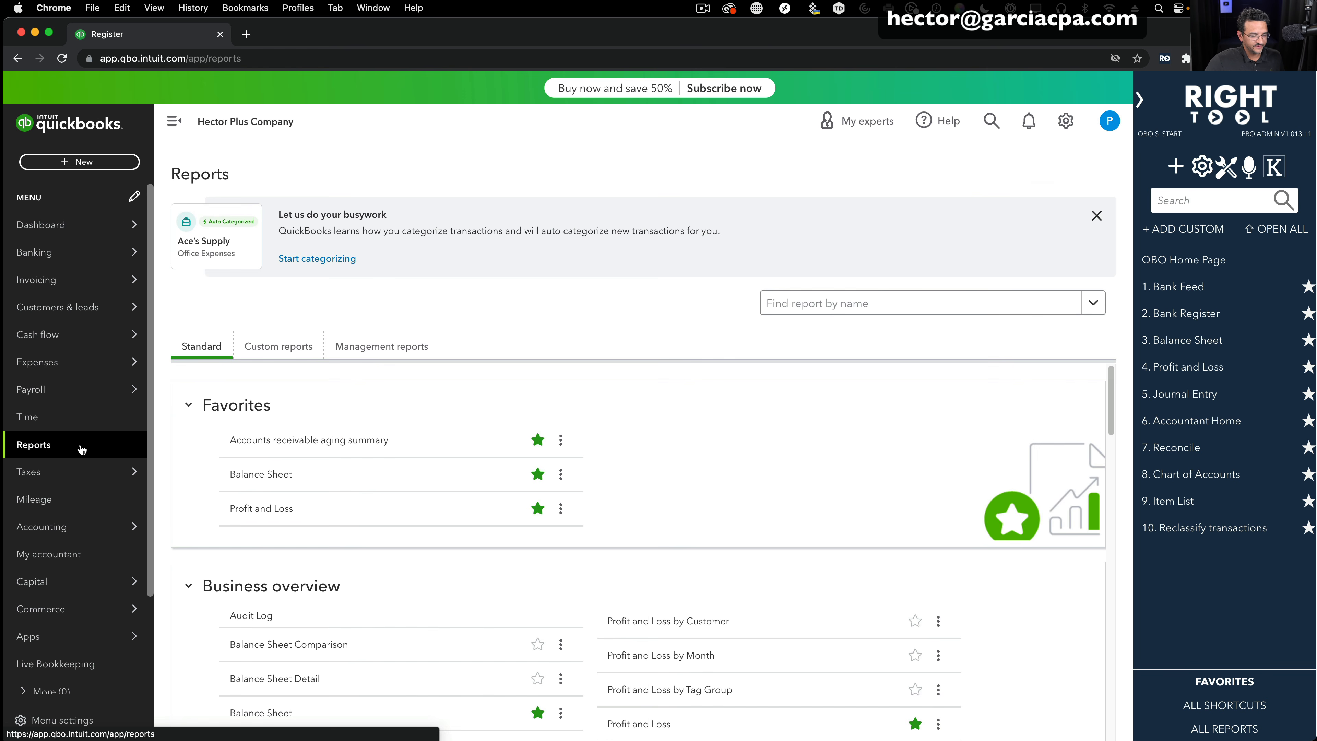
scroll(569, 507, down, 3)
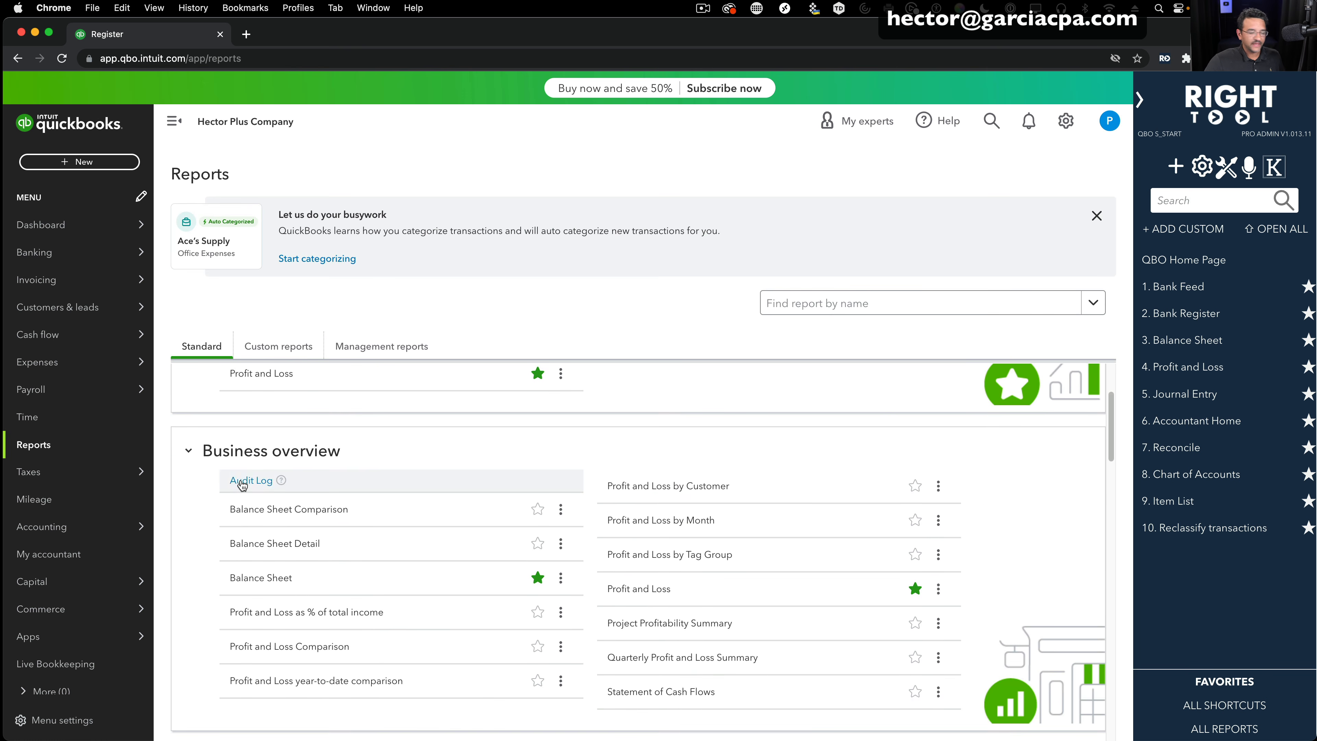
click(245, 483)
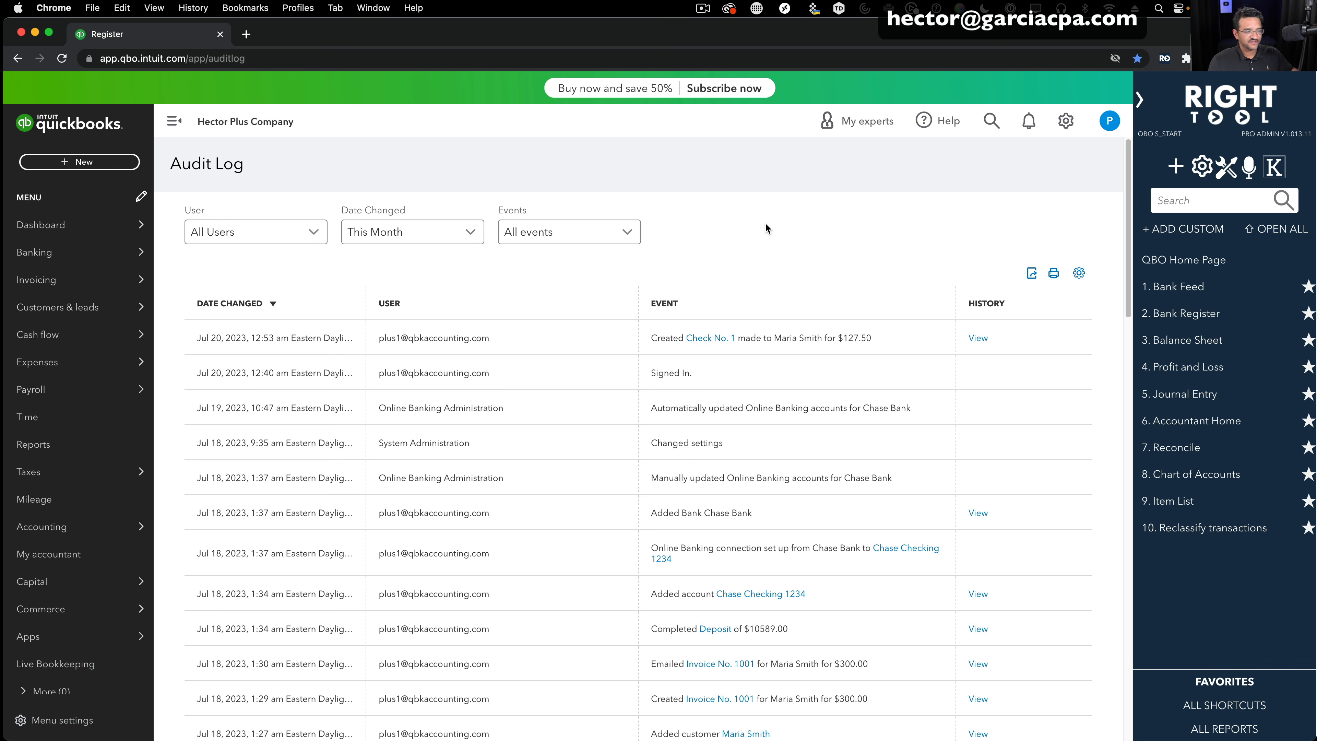
click(1203, 229)
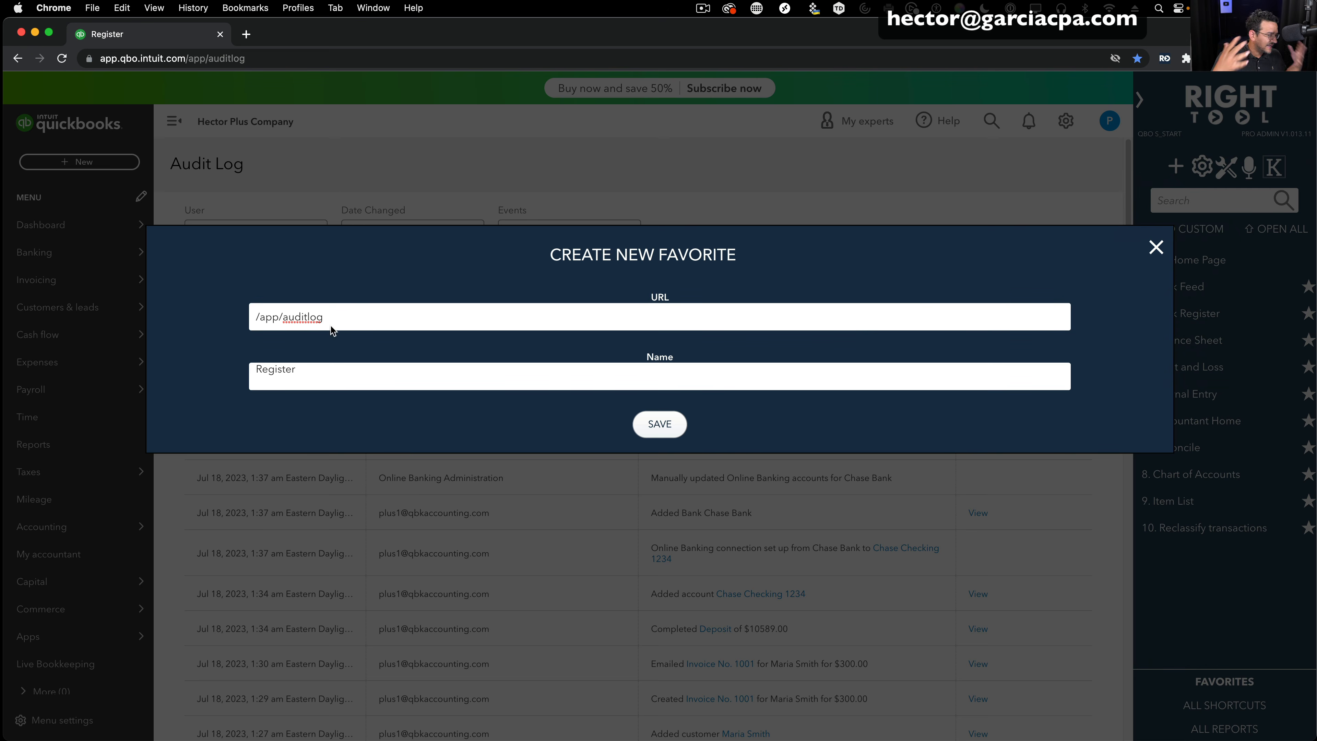
- Rename the new favorite to 'Audit Log', verify its /app/auditlog URL, and save it
drag(323, 374, 226, 383)
text(Audit Log)
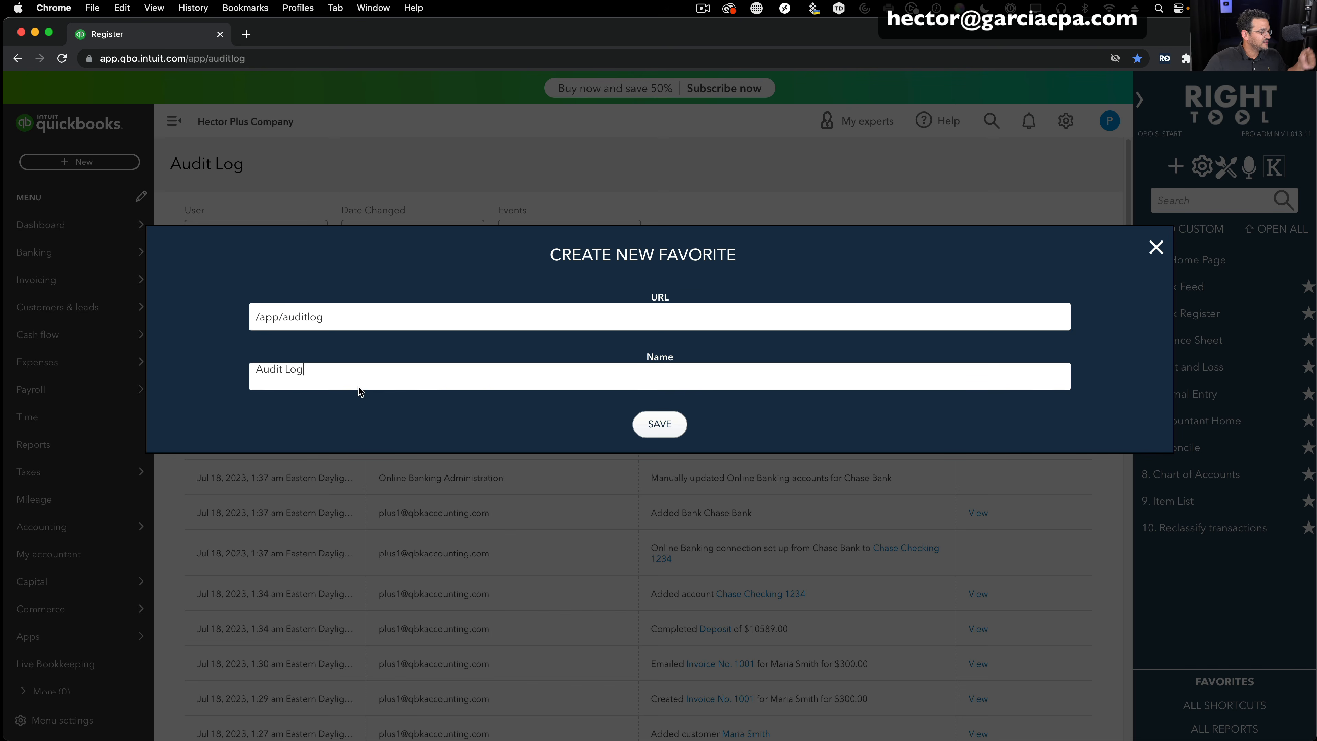
click(367, 317)
drag(367, 316, 225, 331)
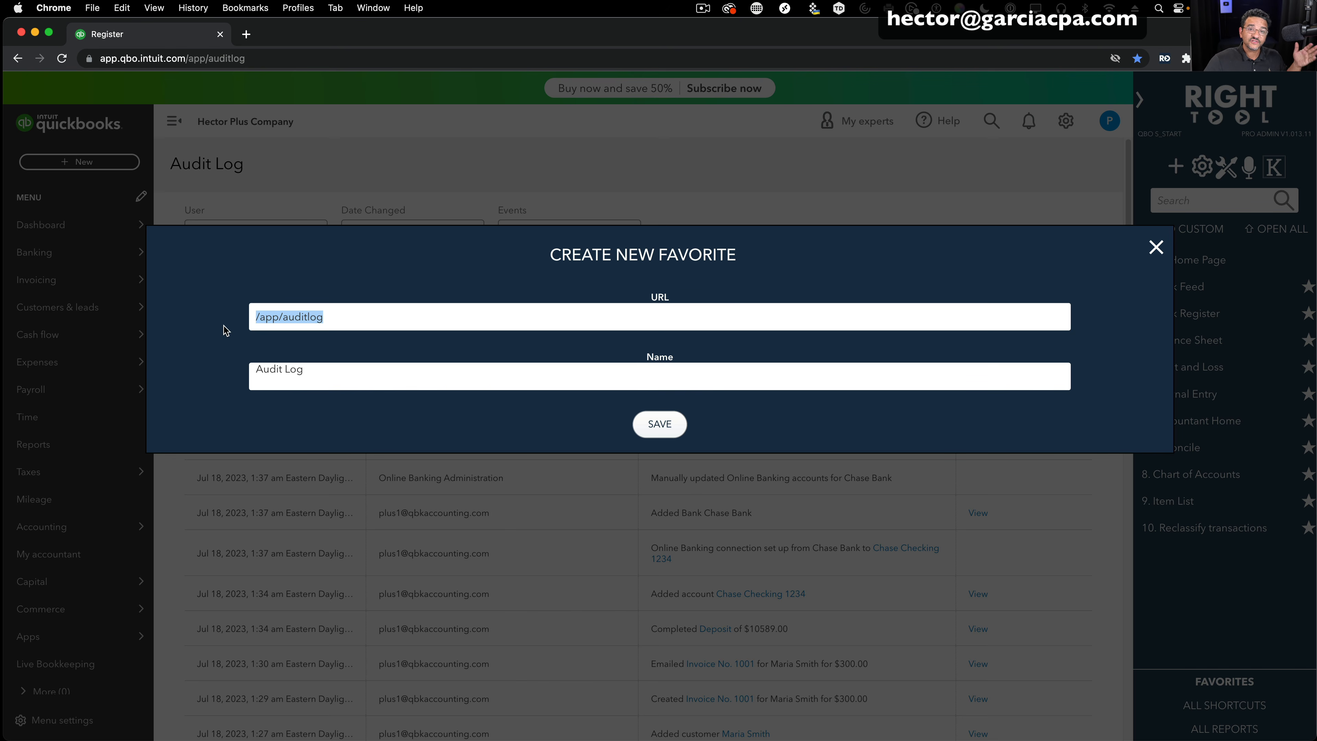
click(657, 424)
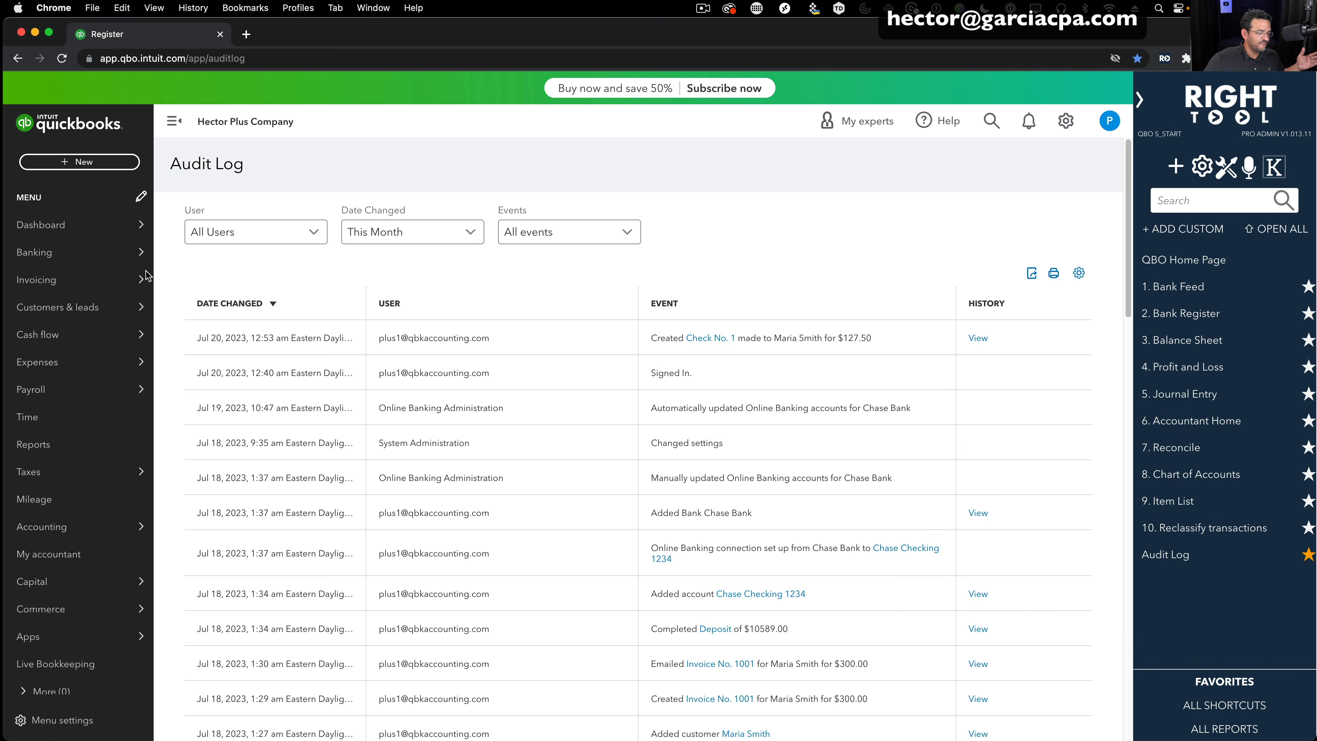
- From Get things done, drag Audit Log above Reclassify transactions into slot 9, then open it
mouse_move(124, 224)
click(203, 224)
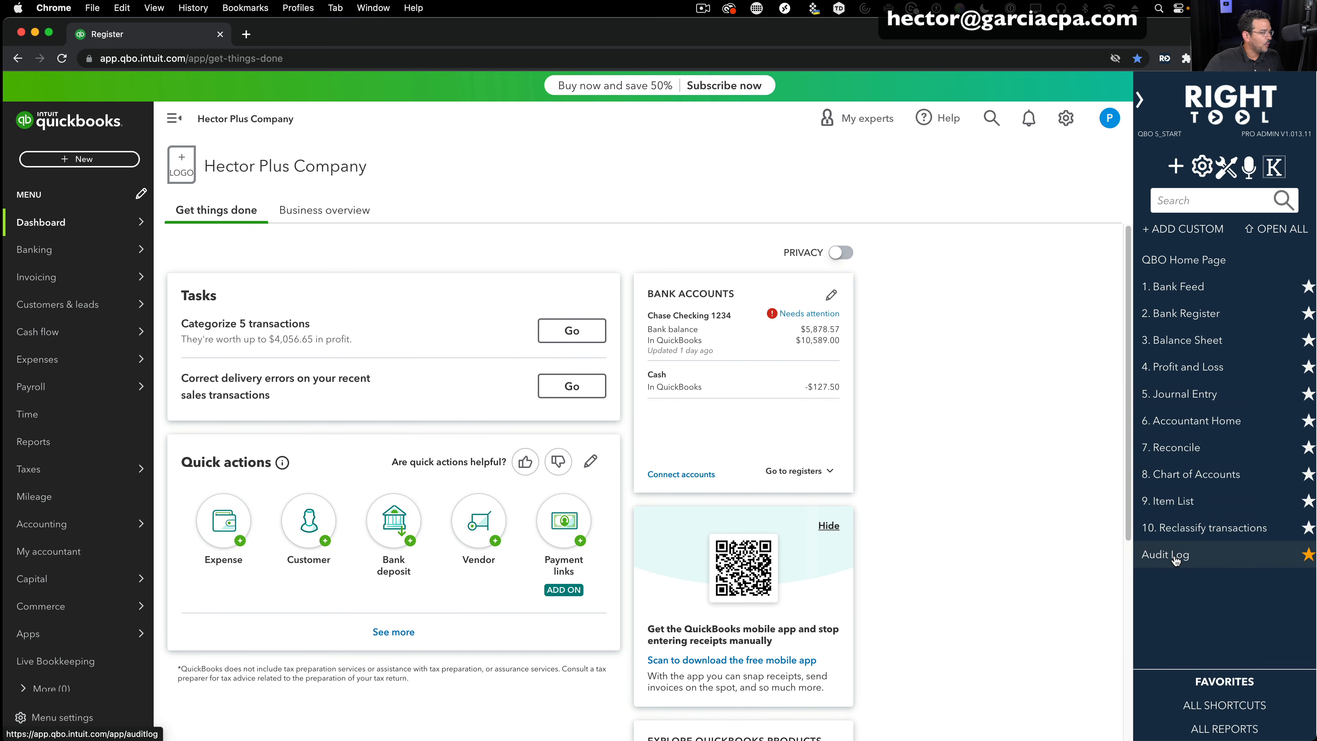
drag(1176, 560, 1186, 519)
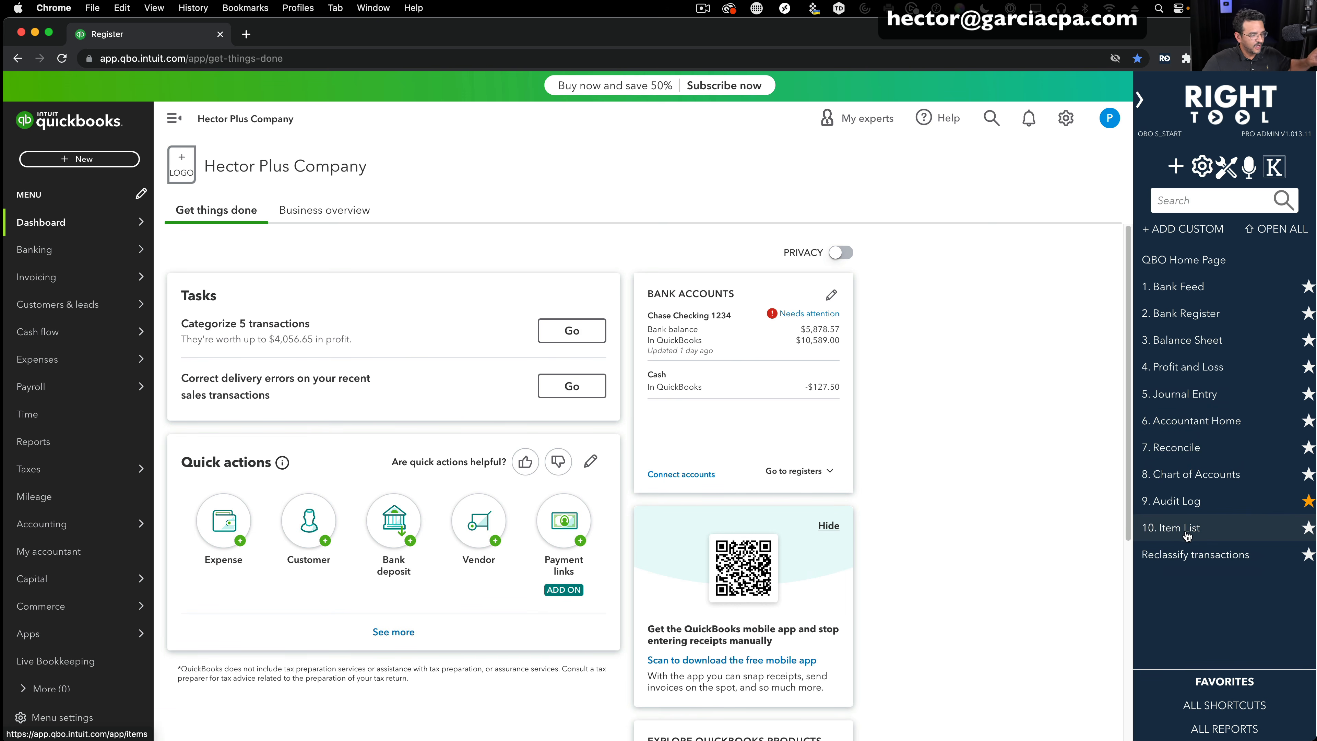
click(1160, 508)
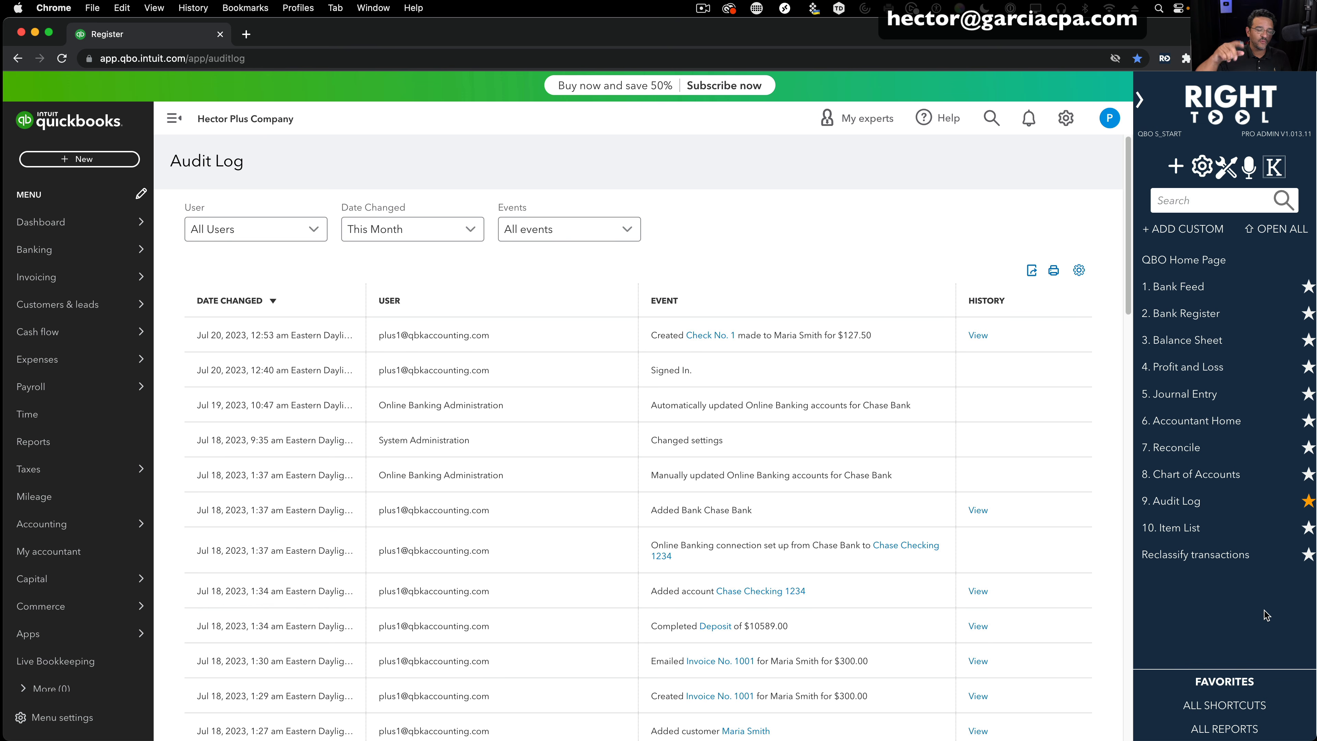
- Open the RightTool keyboard shortcut list and scroll through it
click(1283, 176)
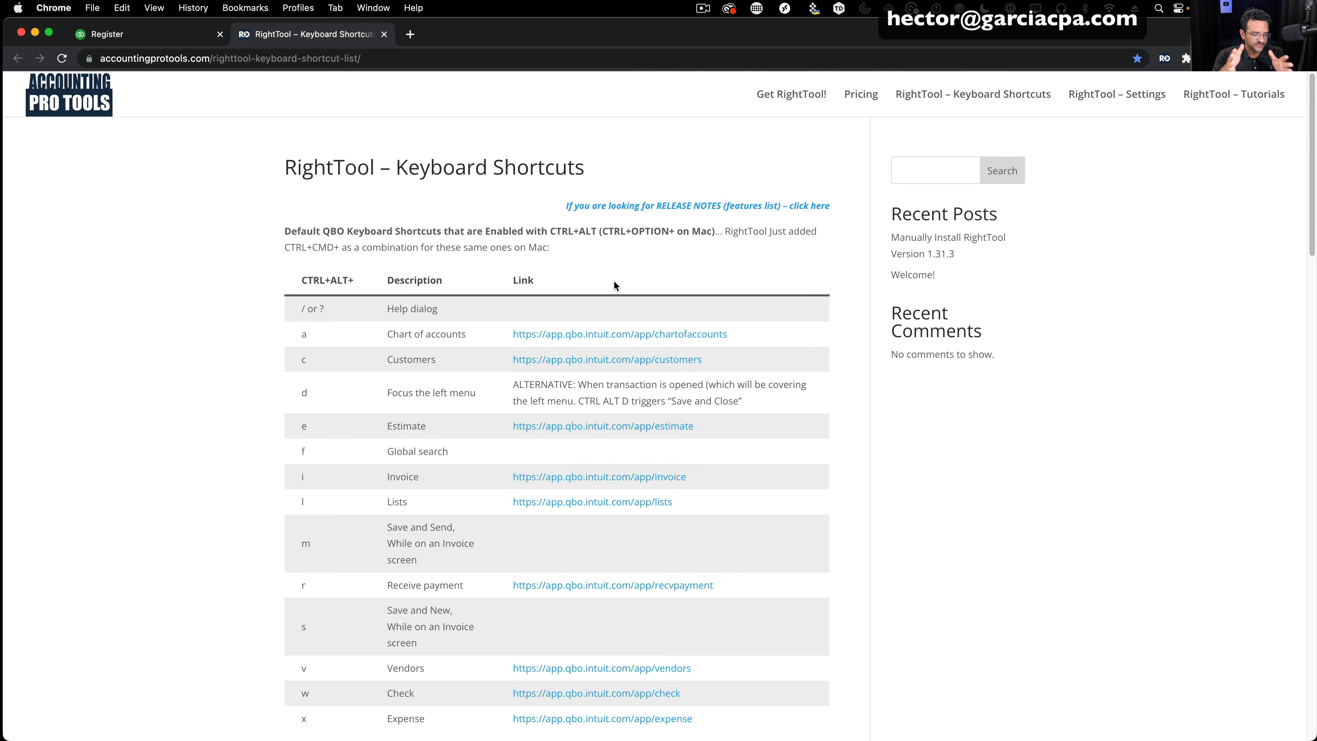
scroll(456, 358, down, 2)
drag(326, 248, 797, 680)
scroll(582, 508, down, 1)
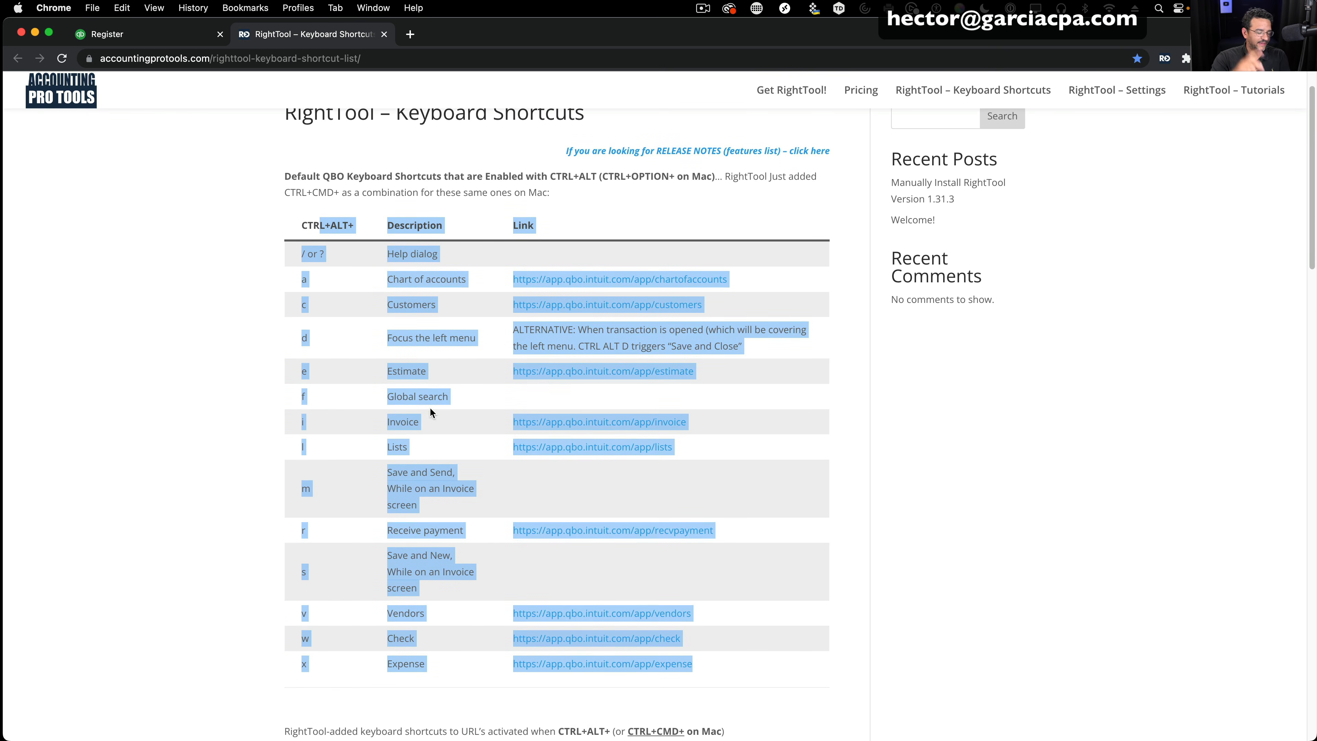
- In the QuickBooks Audit Log, show built-in shortcuts with Ctrl+Alt+? and highlight the main-page list
click(143, 36)
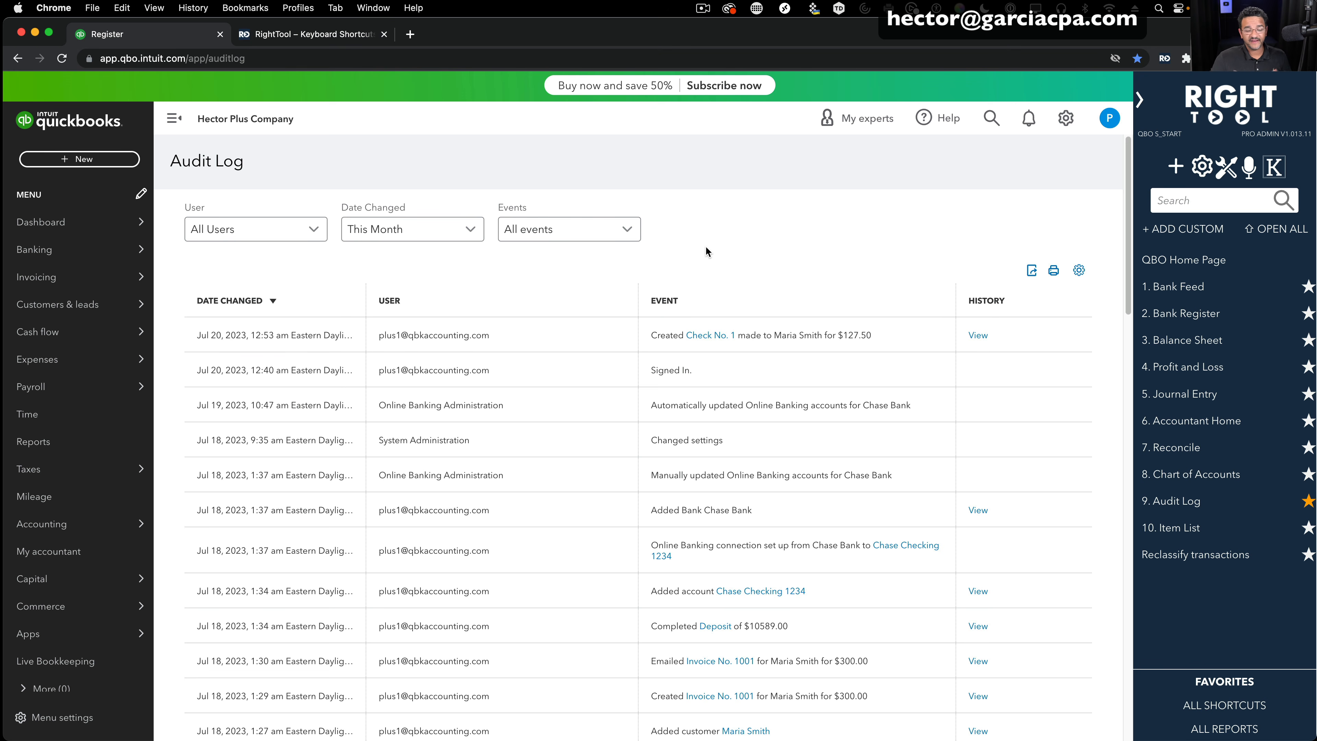
key(ctrl+alt+slash)
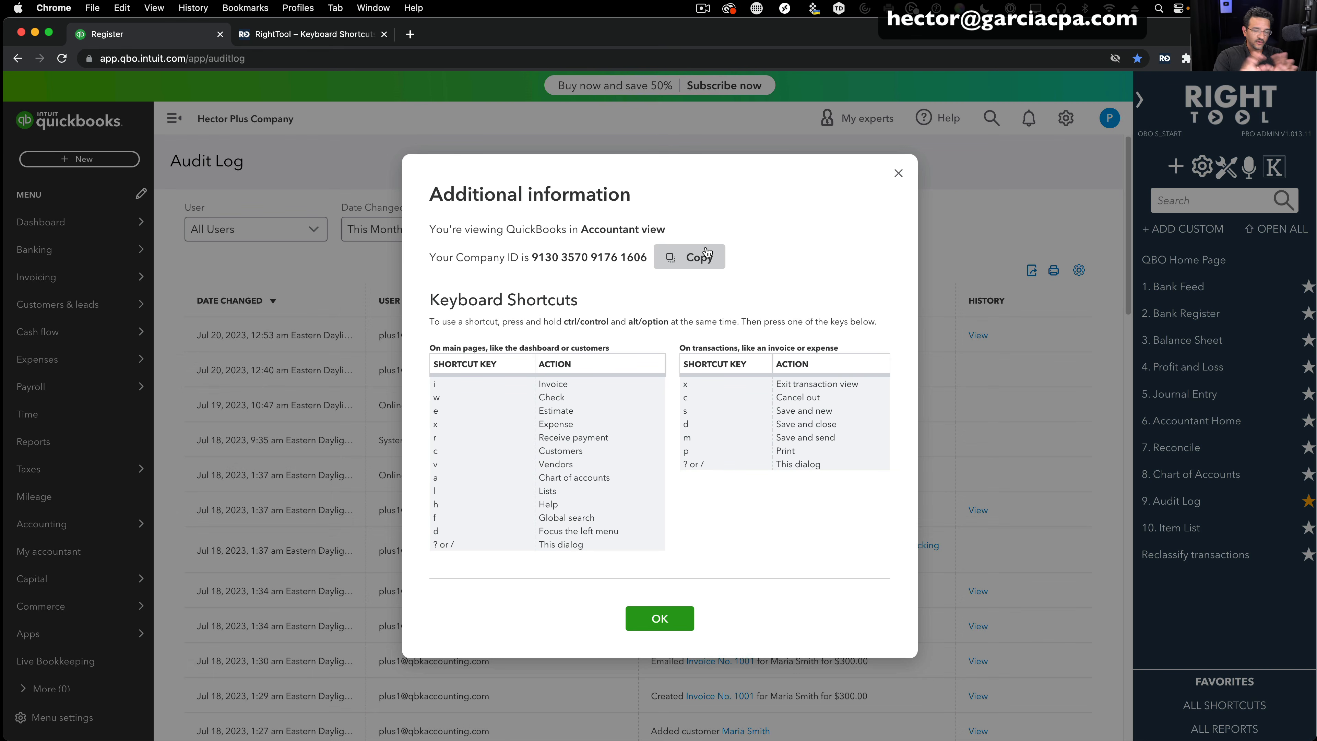
drag(491, 387, 594, 550)
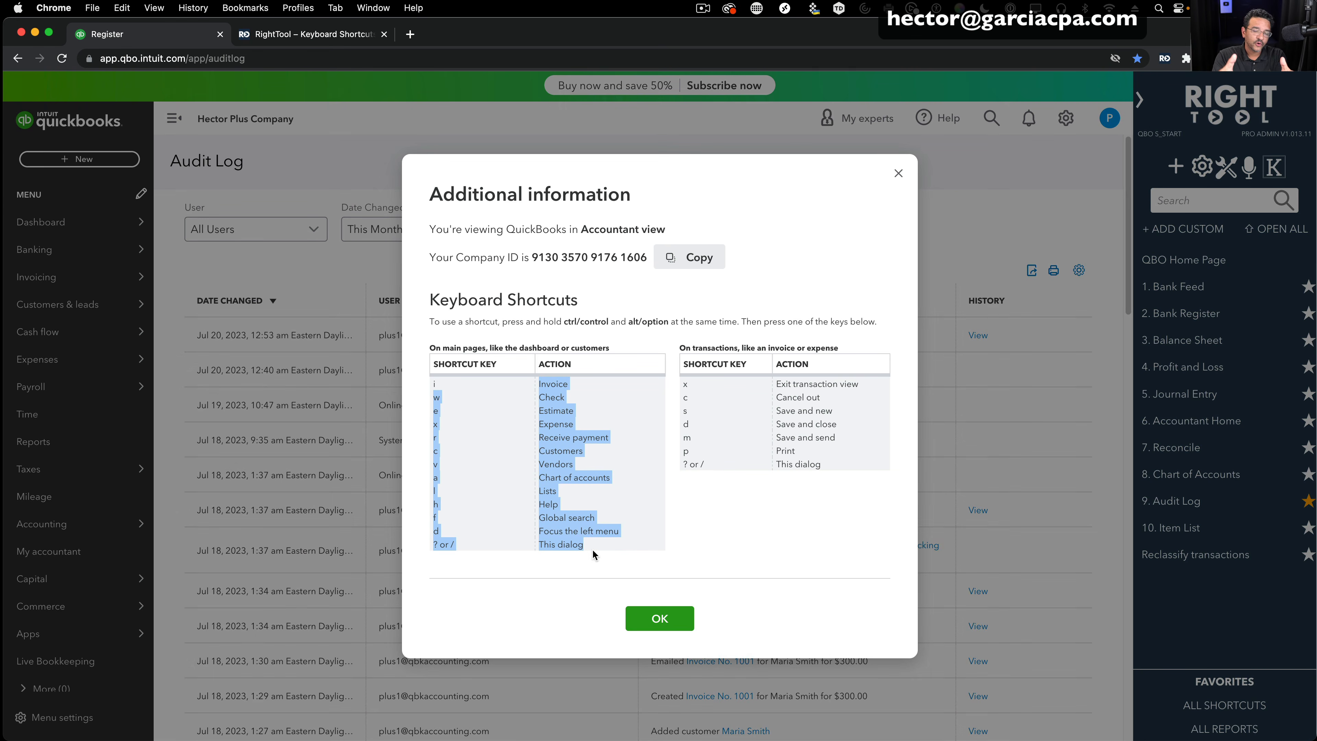
- Return to the RightTool shortcut page and scroll down through the shortcut table
click(286, 34)
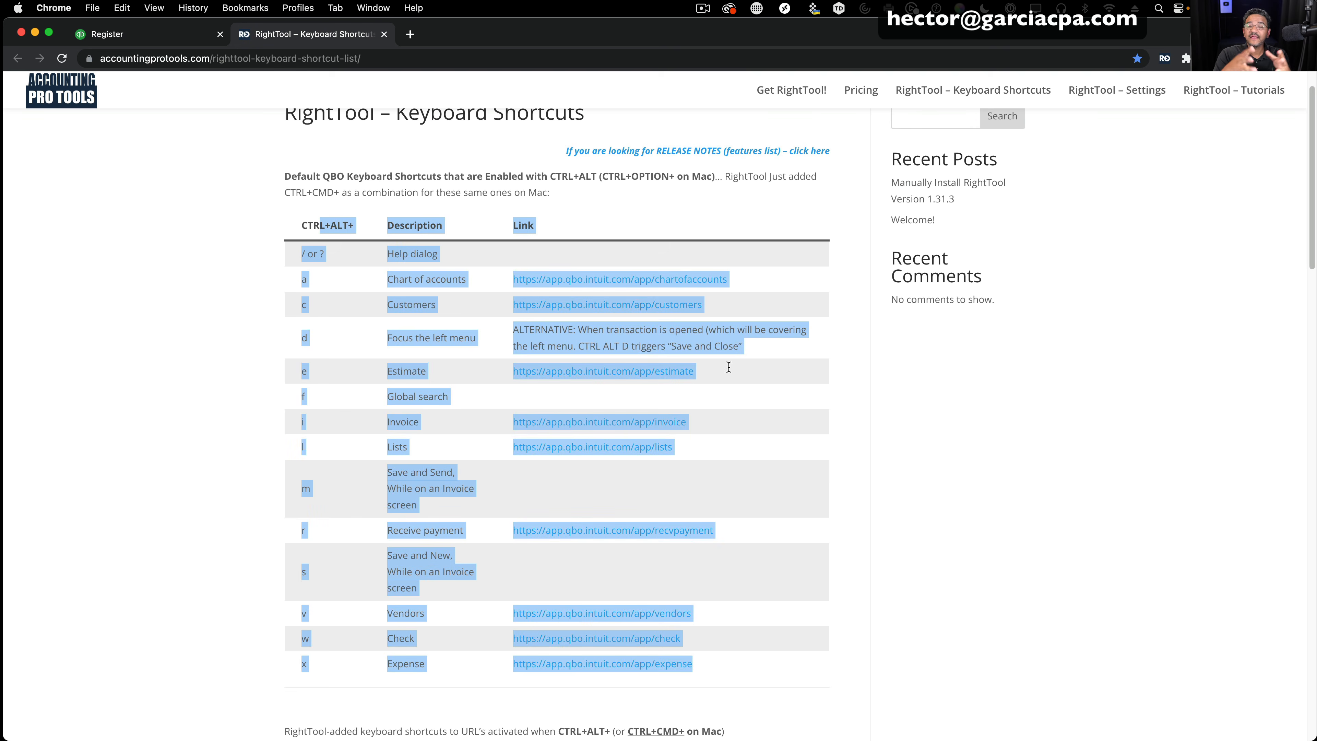
scroll(732, 515, down, 10)
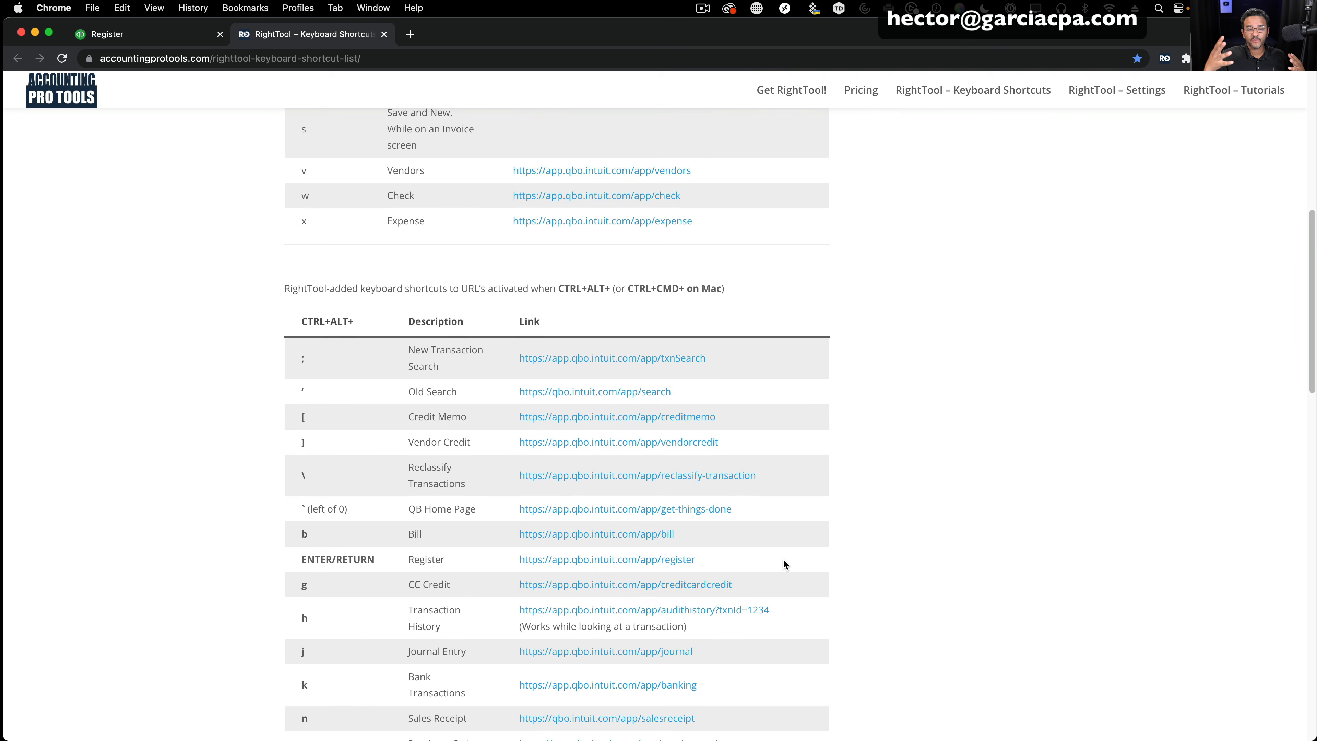
scroll(783, 560, down, 1)
drag(338, 337, 819, 711)
scroll(817, 695, down, 7)
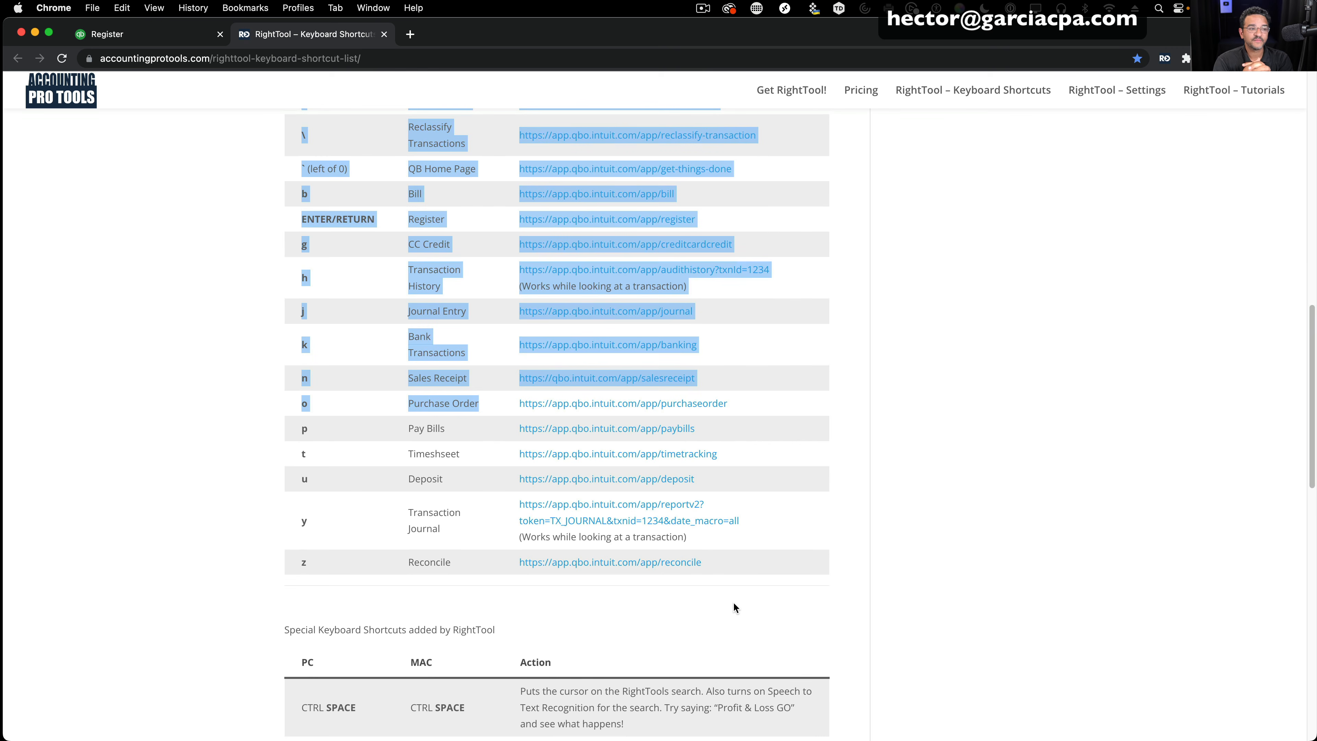
click(794, 612)
- Scroll further through the list and highlight the u shortcut for Deposit
scroll(796, 611, down, 1)
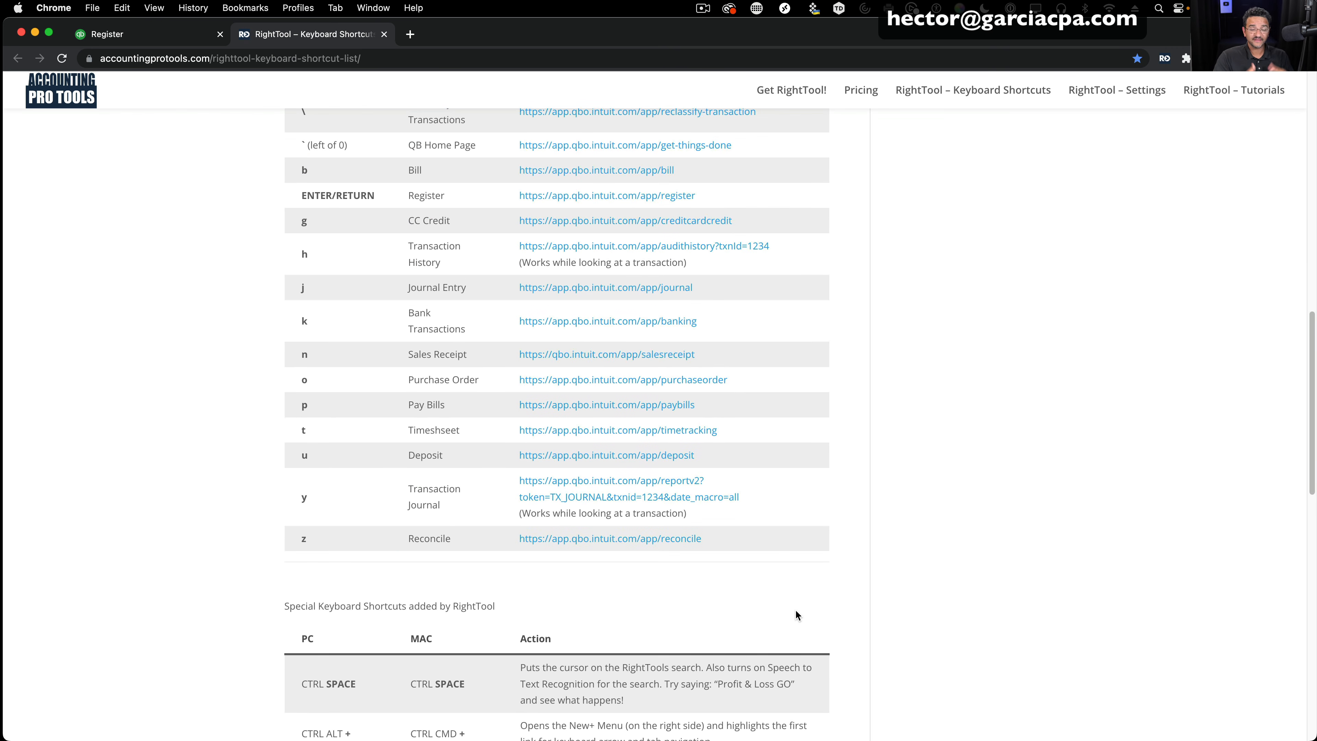
scroll(796, 612, down, 7)
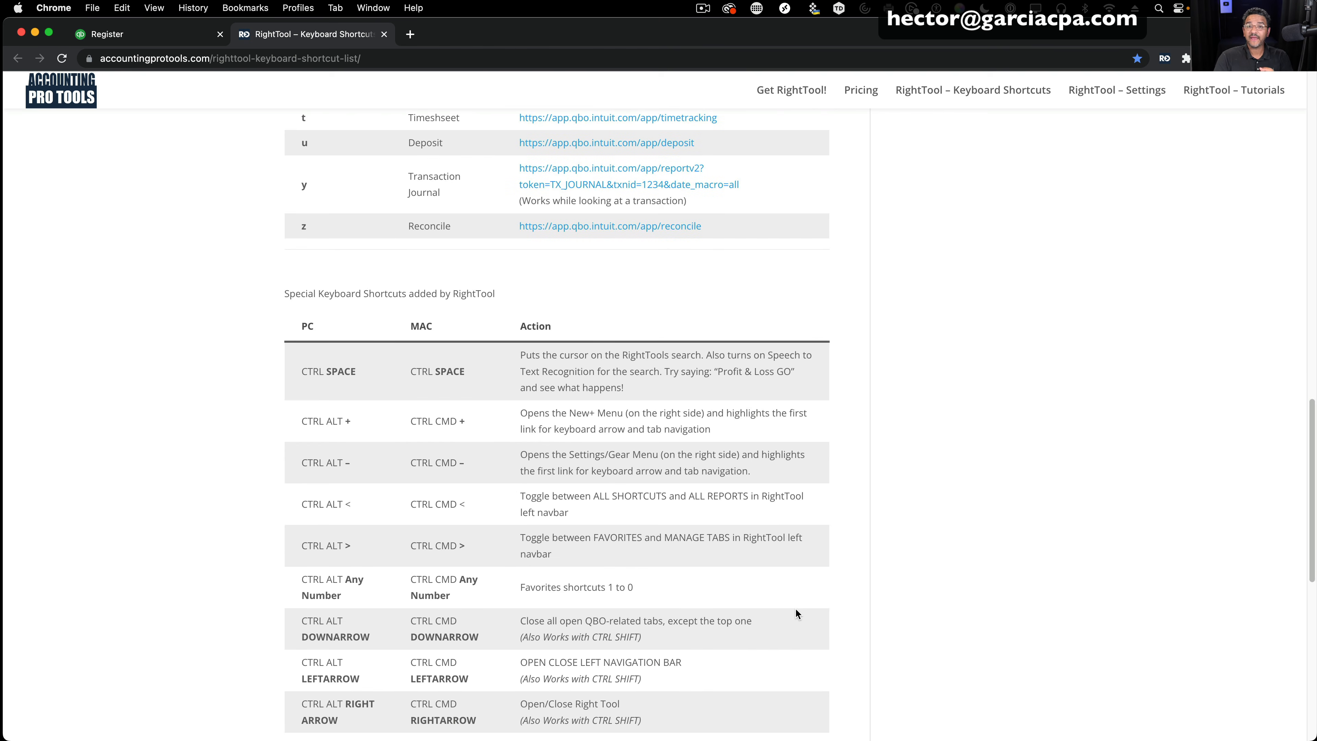
scroll(793, 613, down, 7)
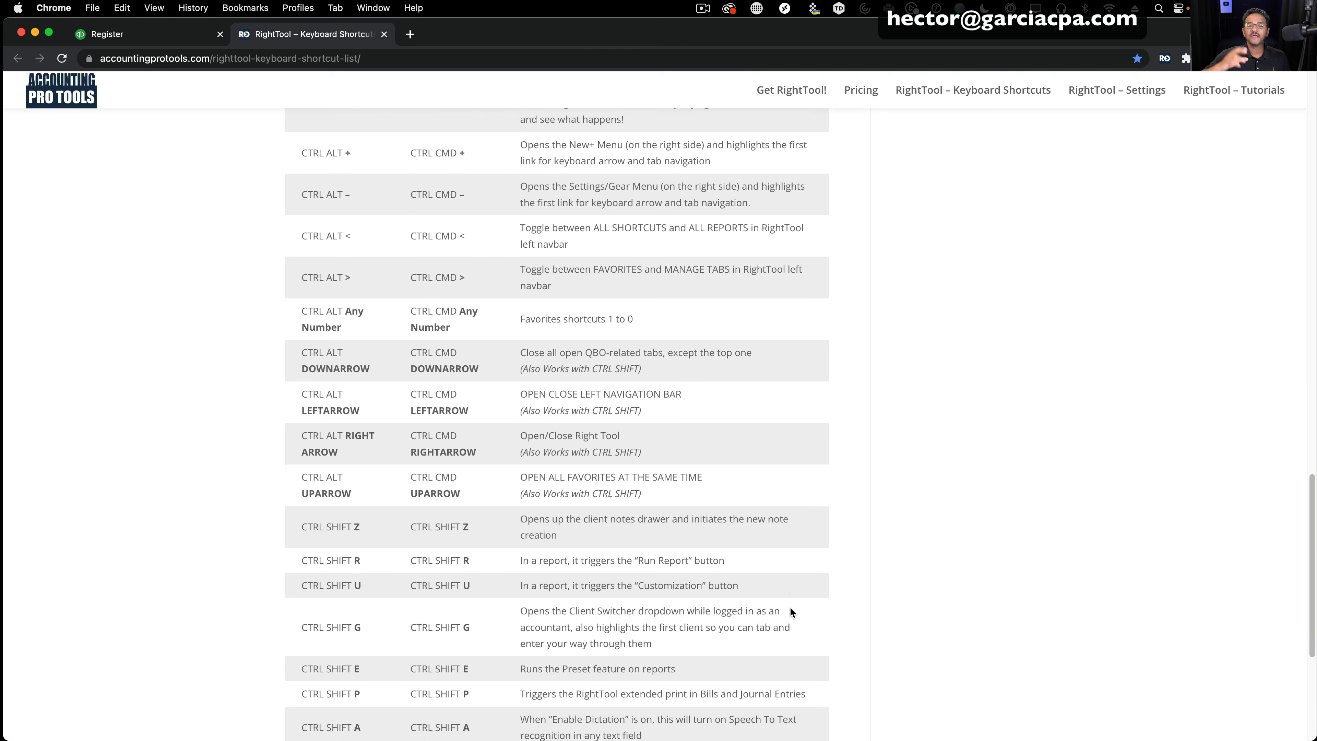
scroll(747, 602, down, 4)
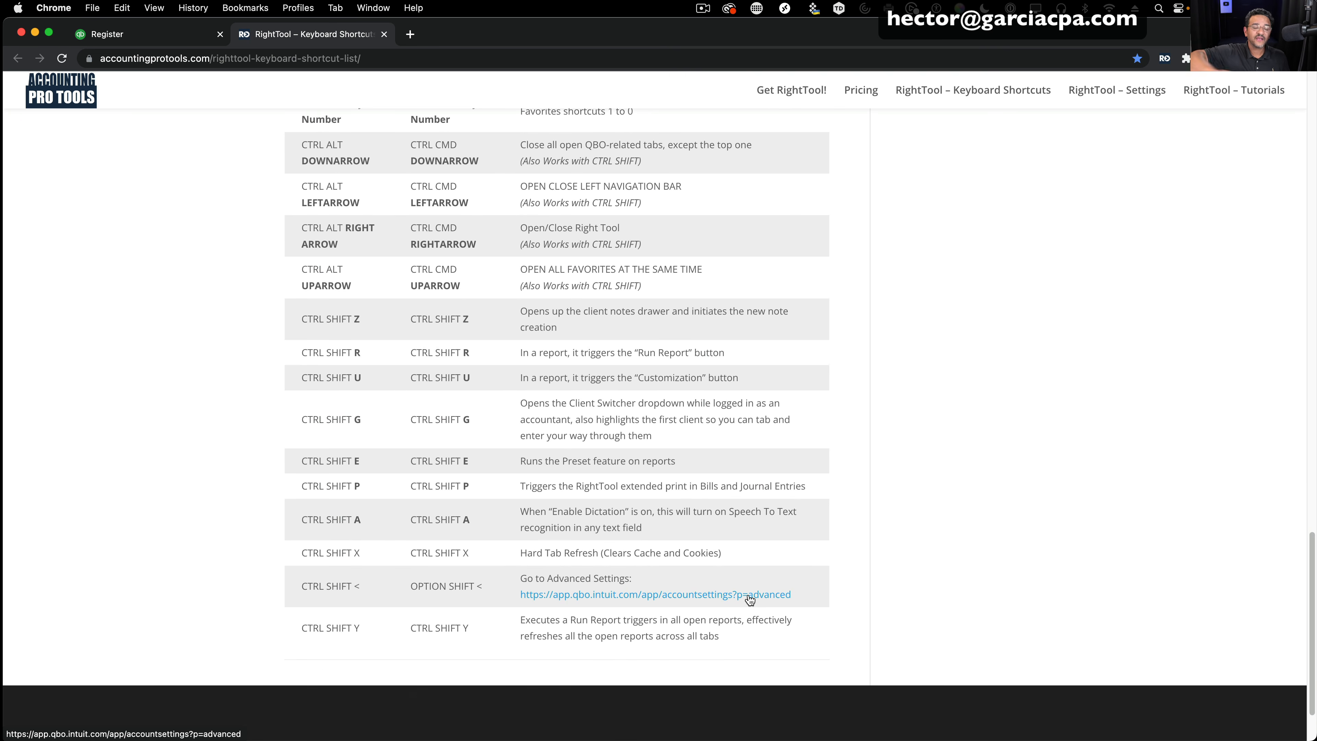
scroll(580, 488, down, 1)
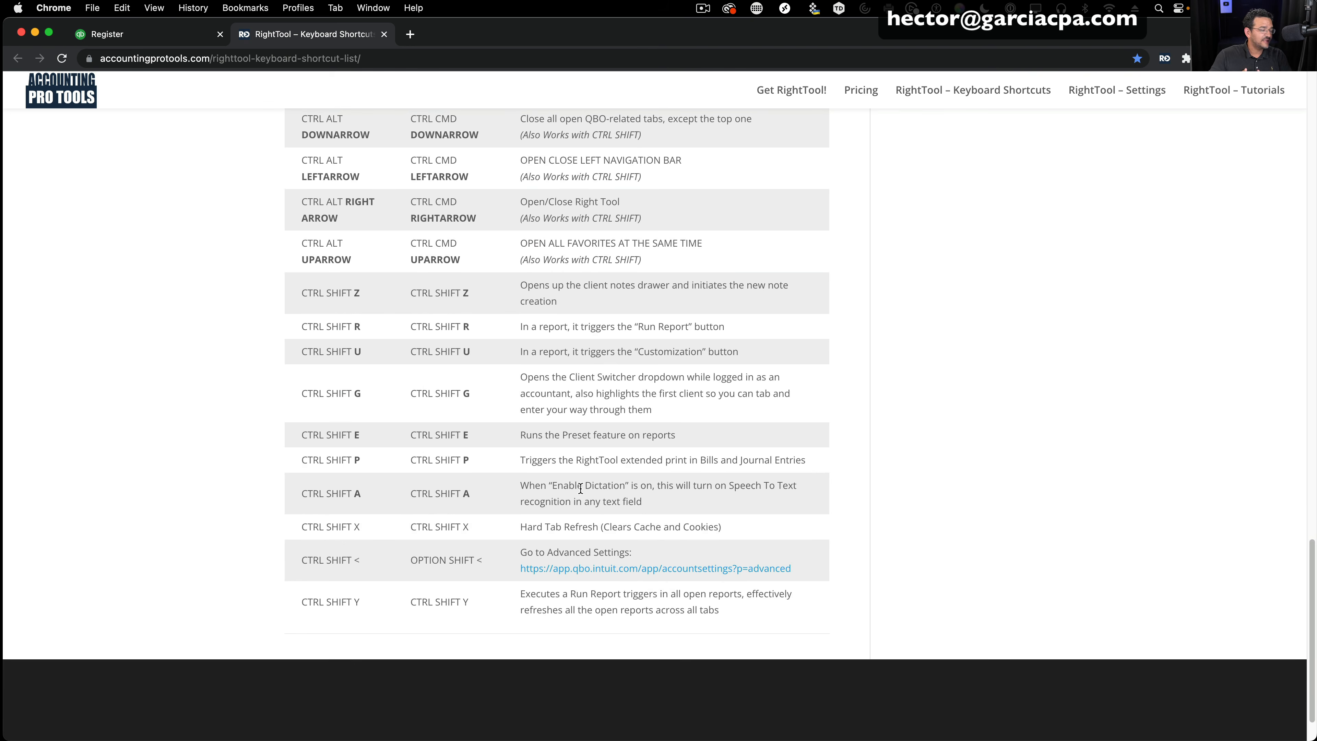
scroll(542, 483, down, 2)
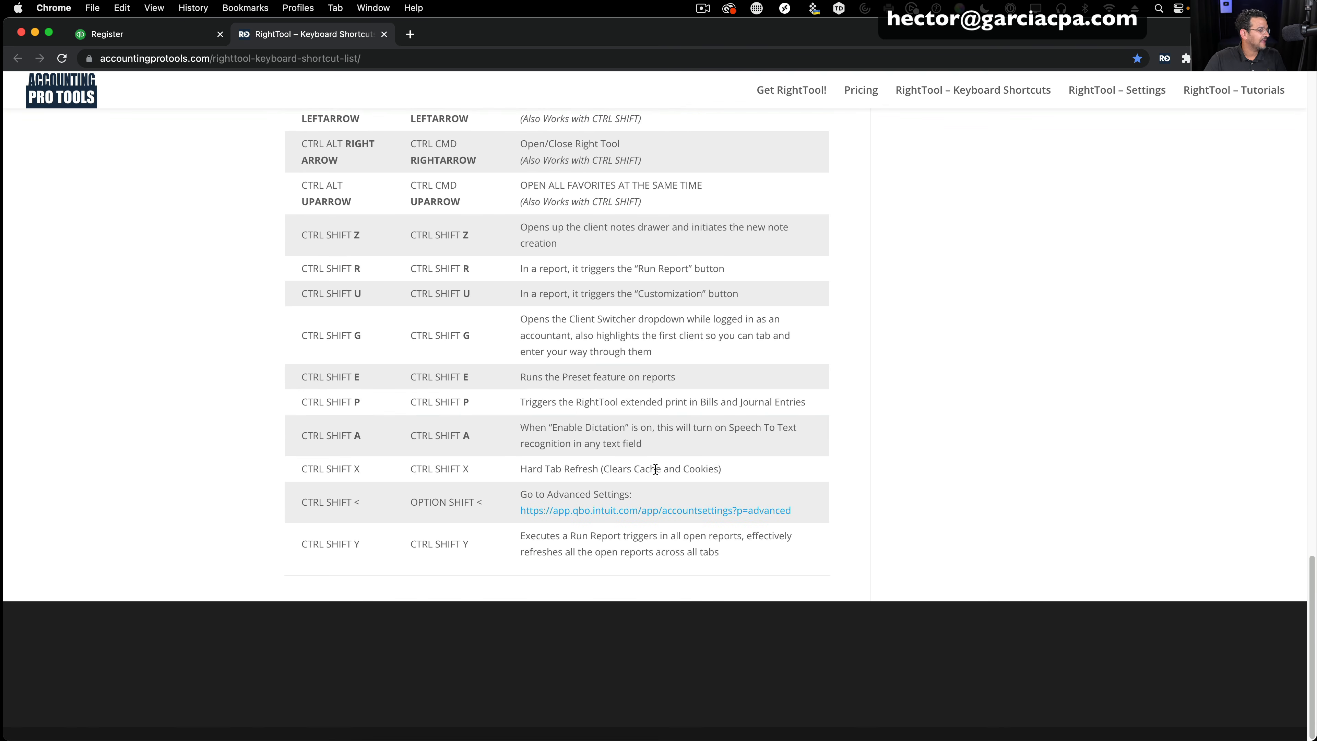
scroll(539, 487, up, 20)
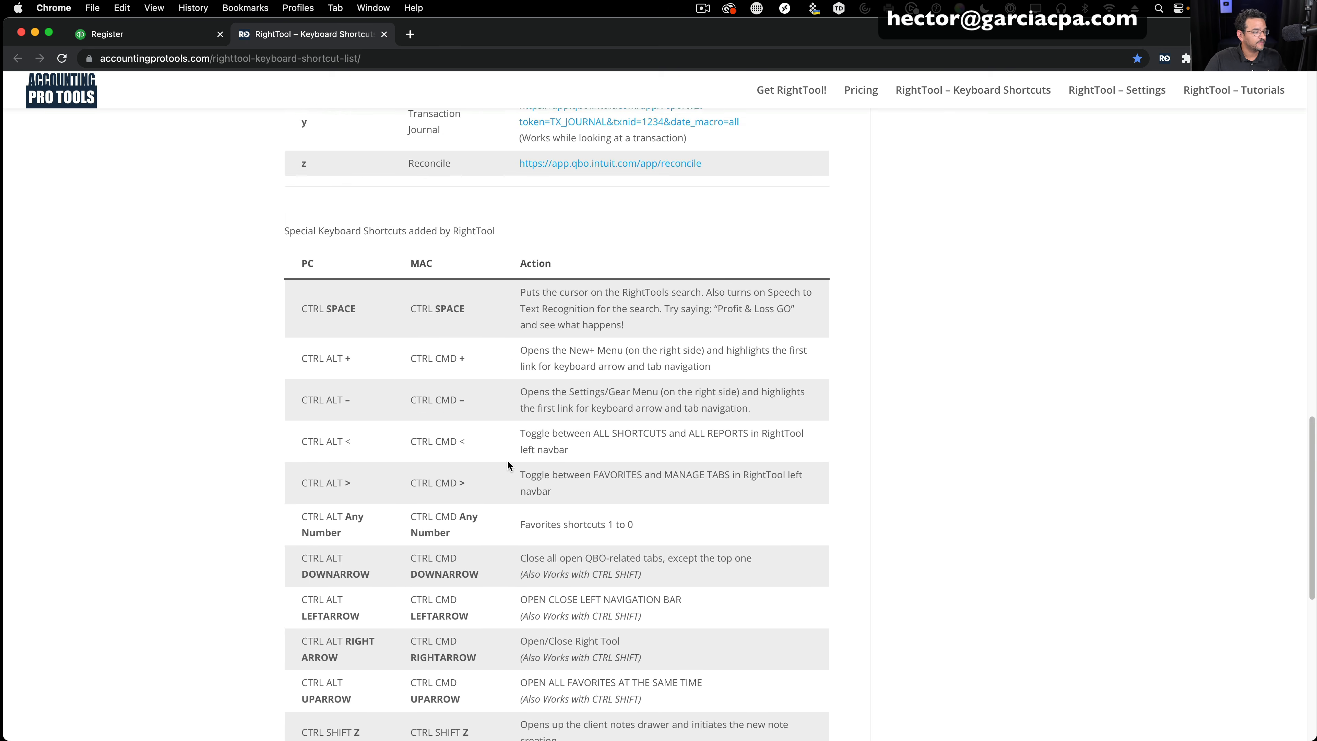
scroll(507, 461, up, 1)
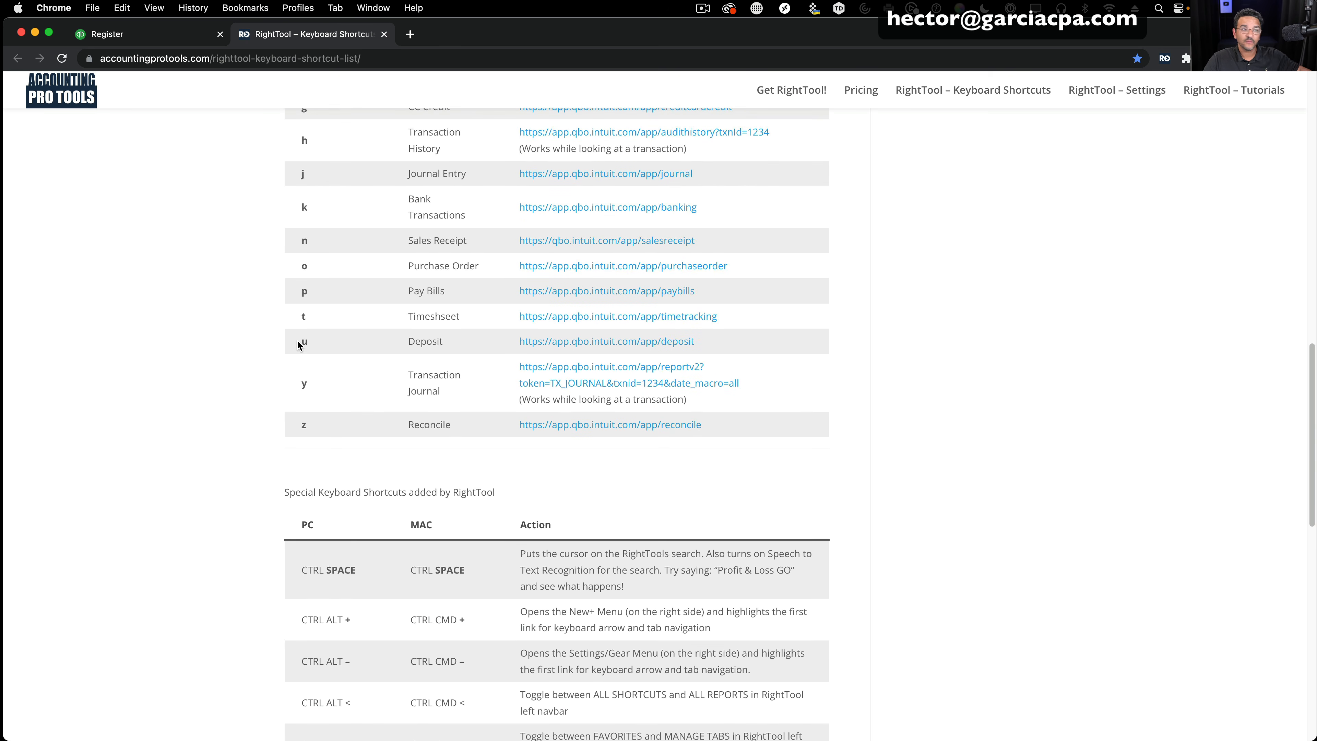
drag(299, 344, 314, 348)
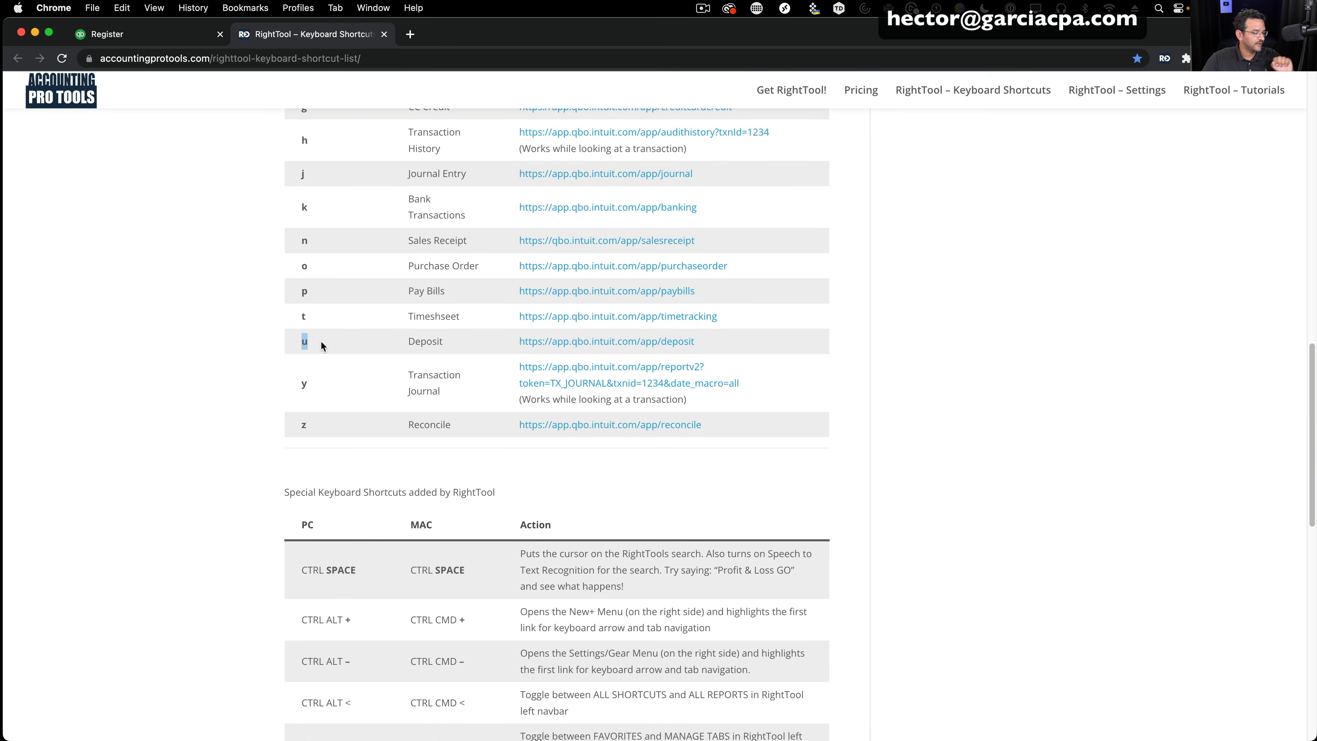
- Close the RightTool shortcut page and QuickBooks shortcuts info, returning to Get things done
click(384, 33)
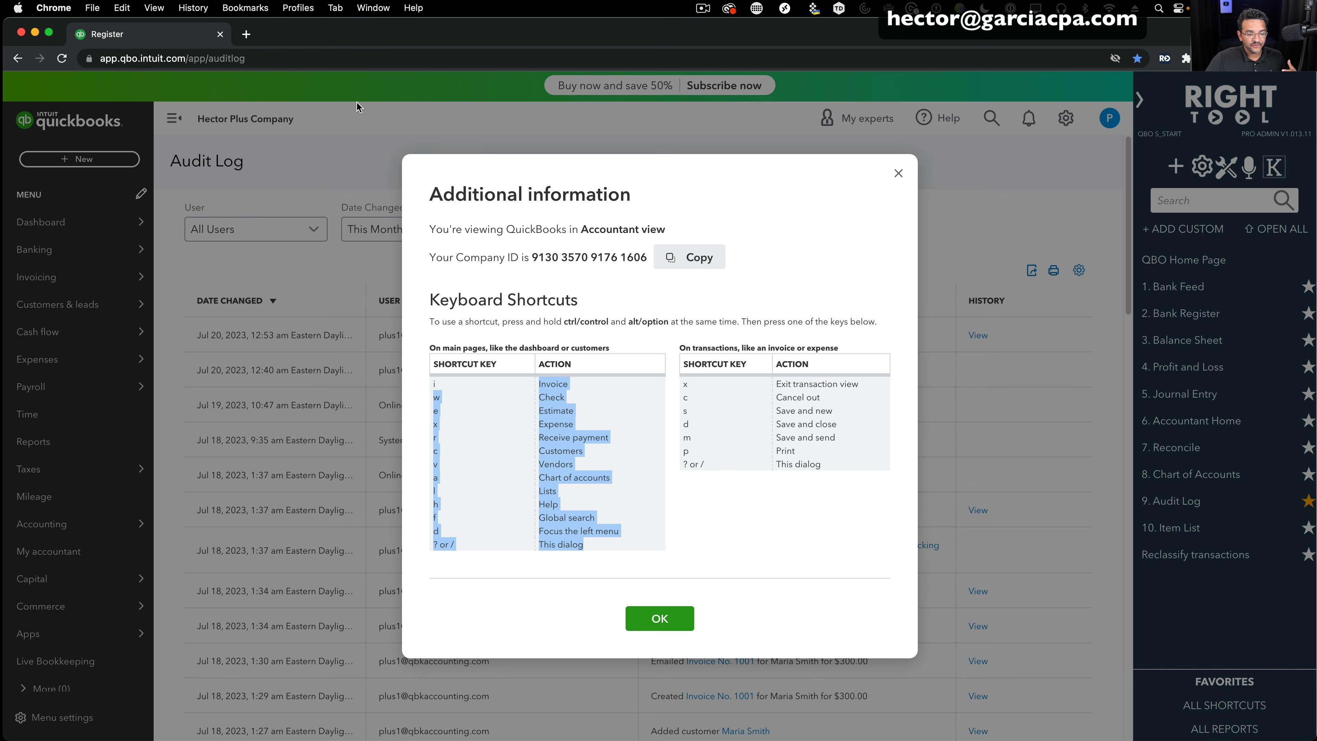
click(597, 525)
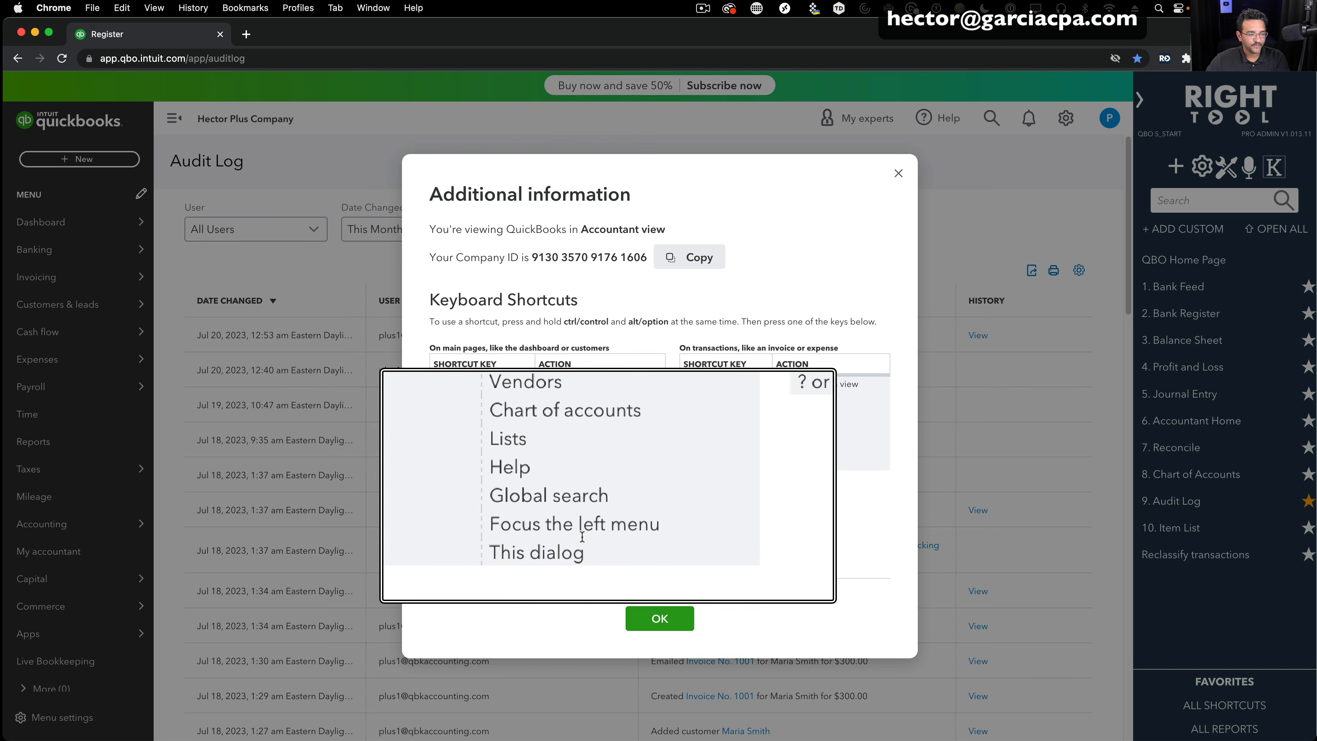
click(673, 634)
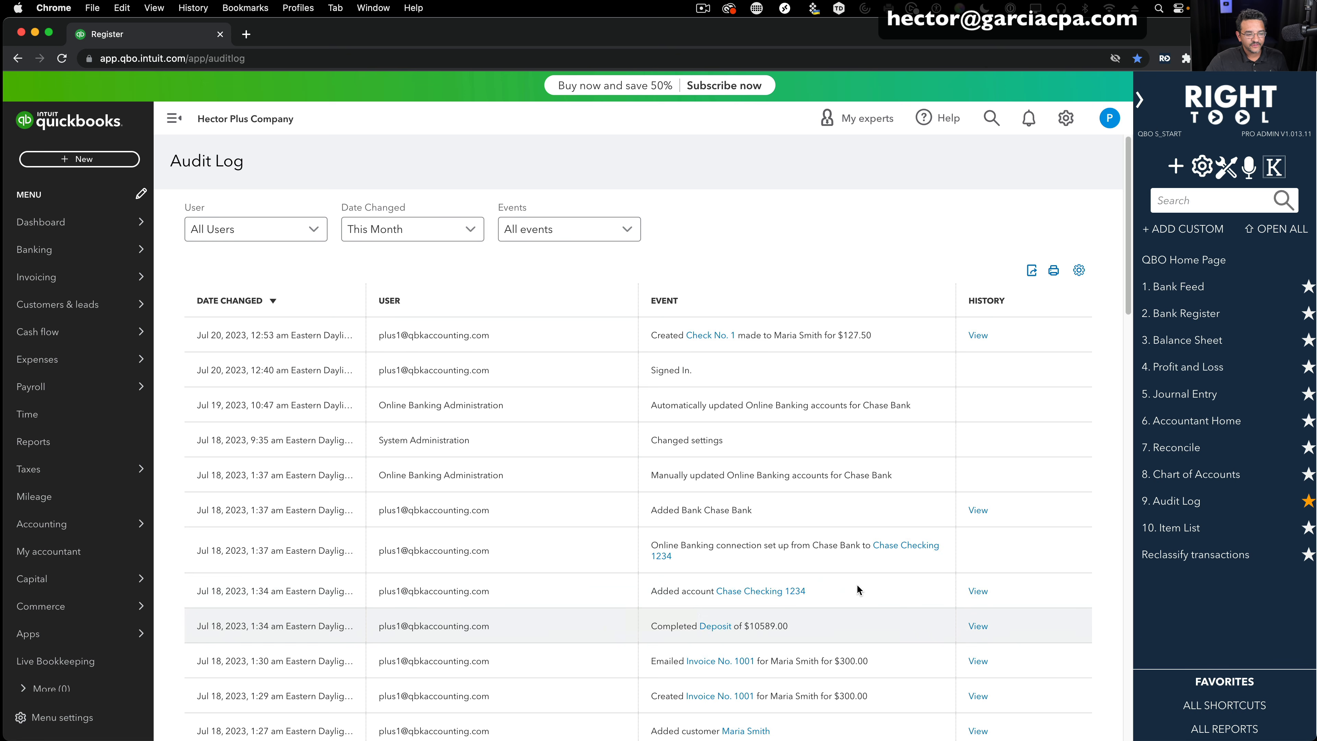
mouse_move(132, 222)
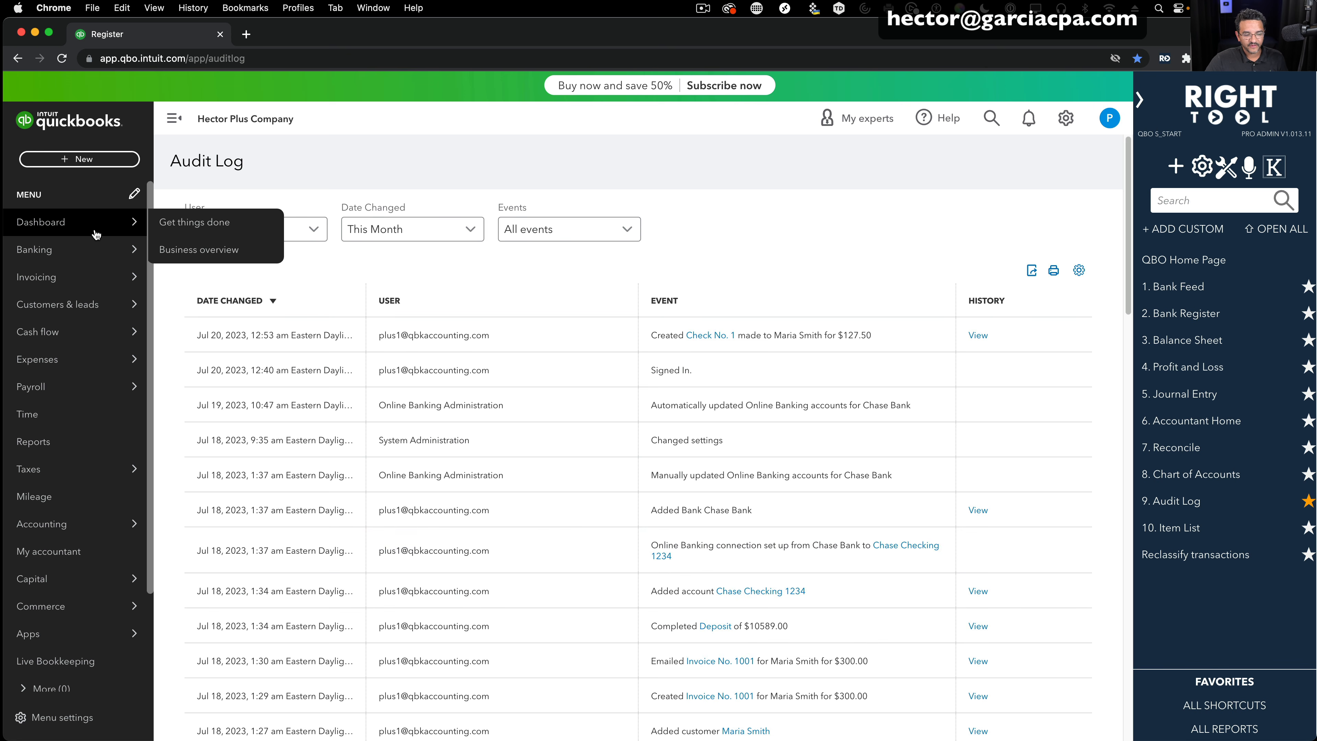
click(190, 221)
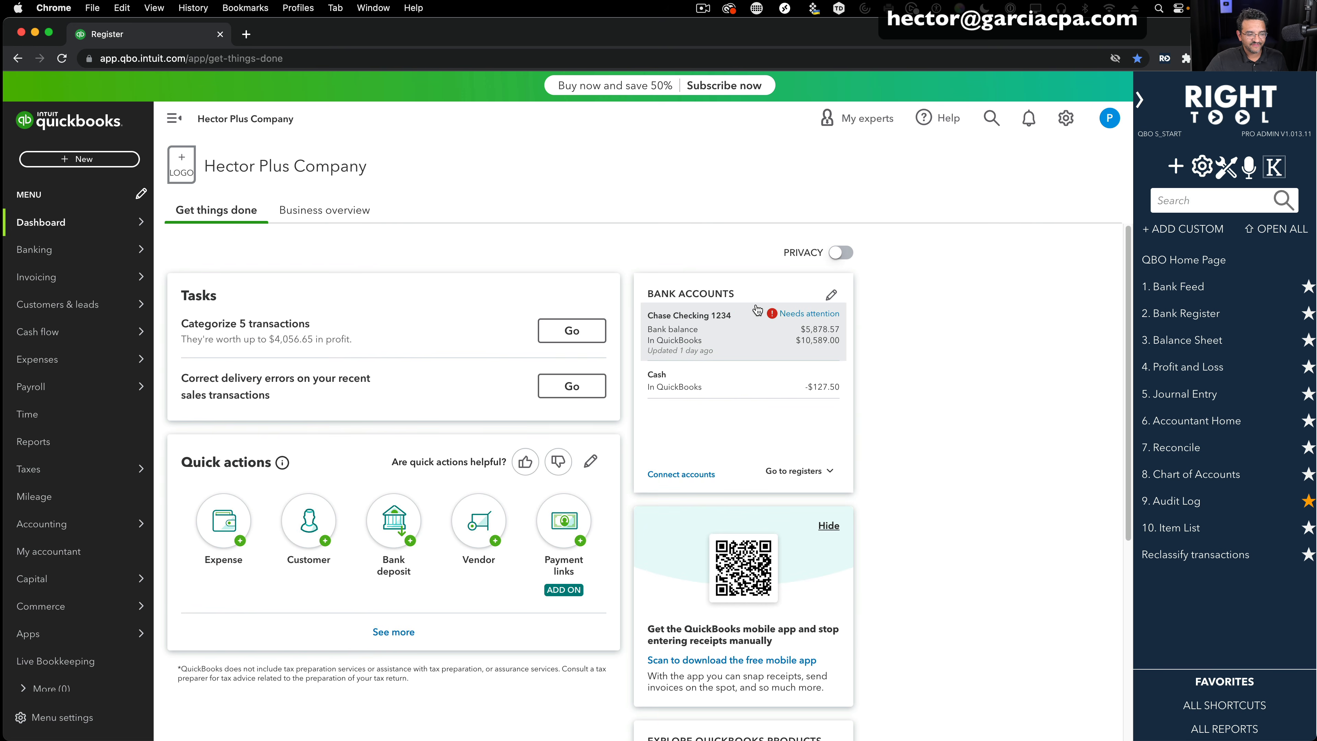
- Open a blank Bank Deposit from + New, then close it again
click(60, 159)
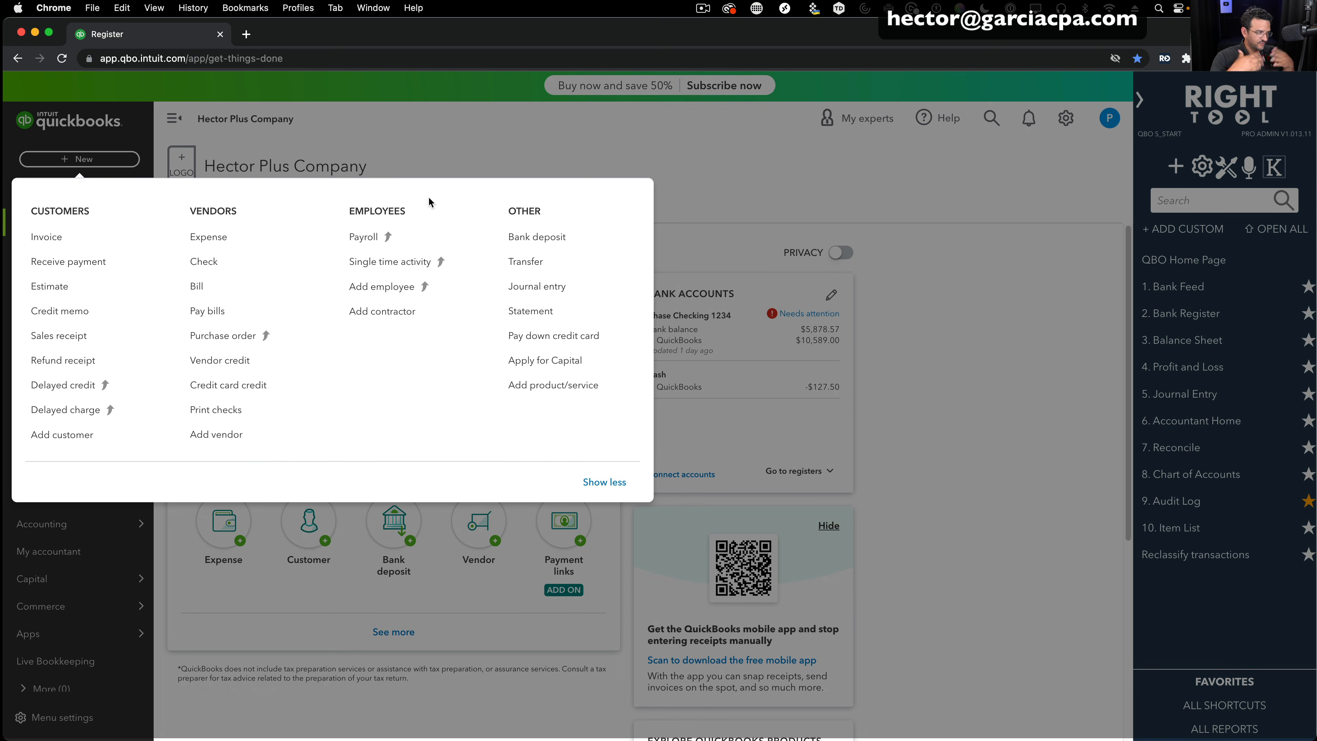
click(539, 237)
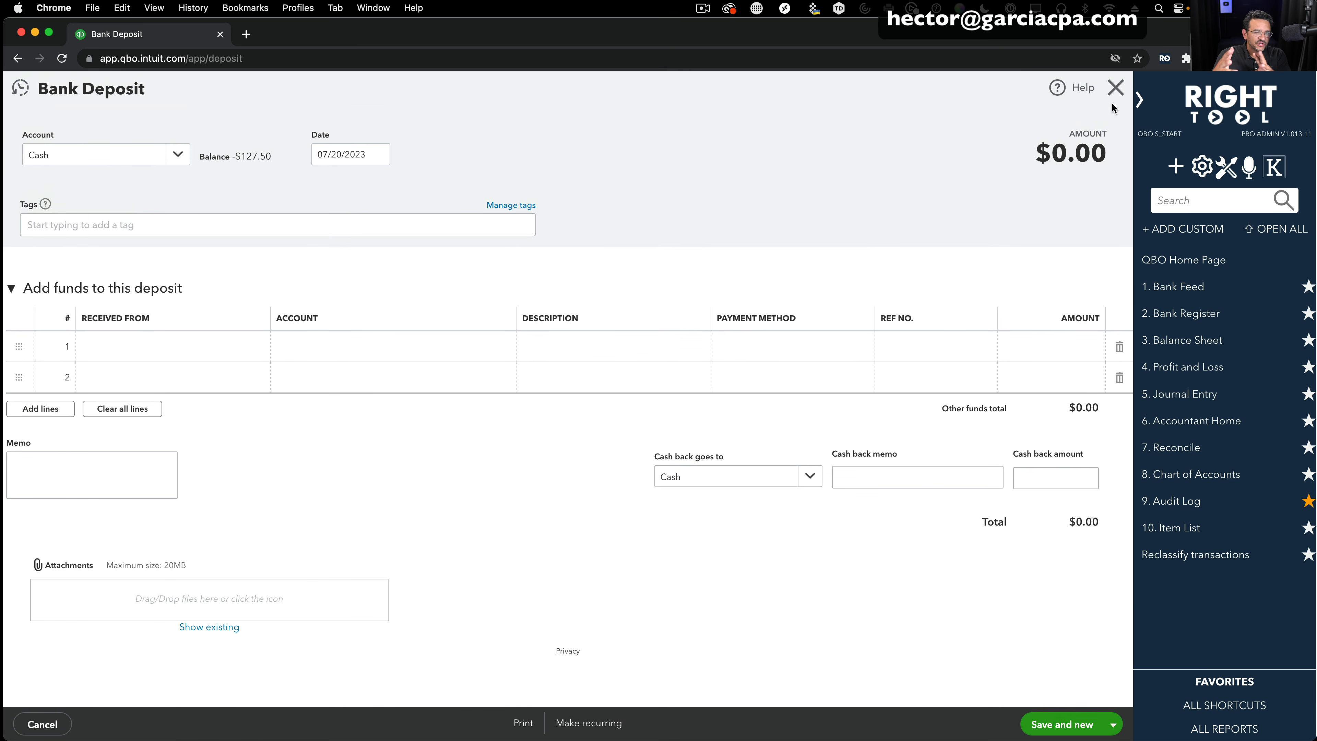
click(1115, 88)
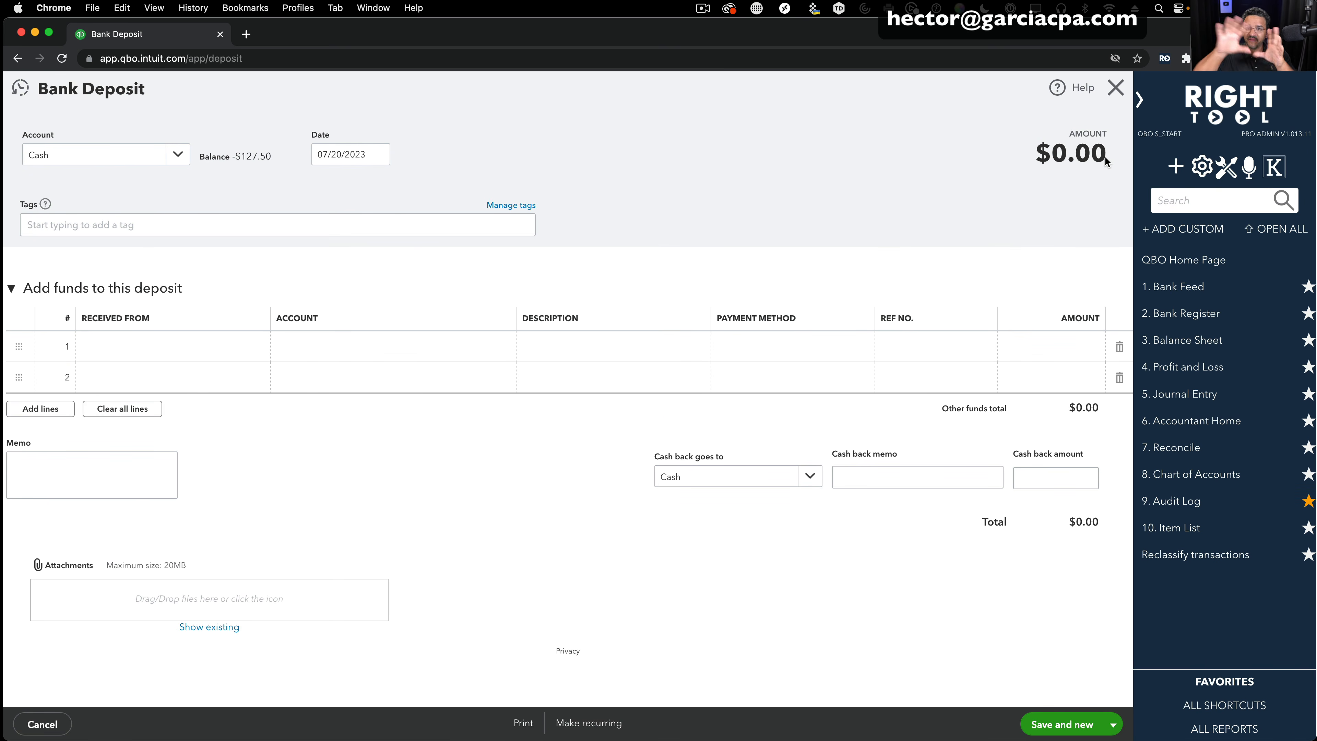
key(Escape)
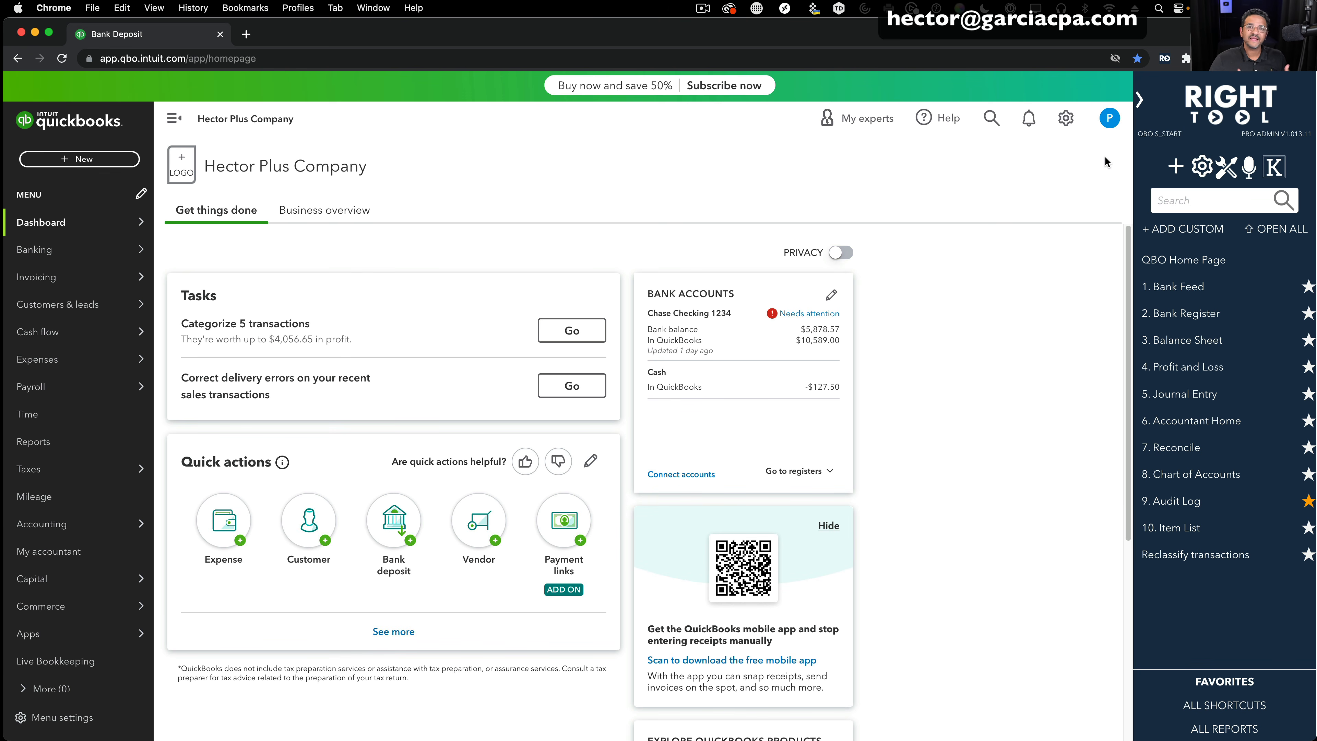
- Collapse the left navigation menu, then open and close the Create menu from RightTool's +
click(165, 121)
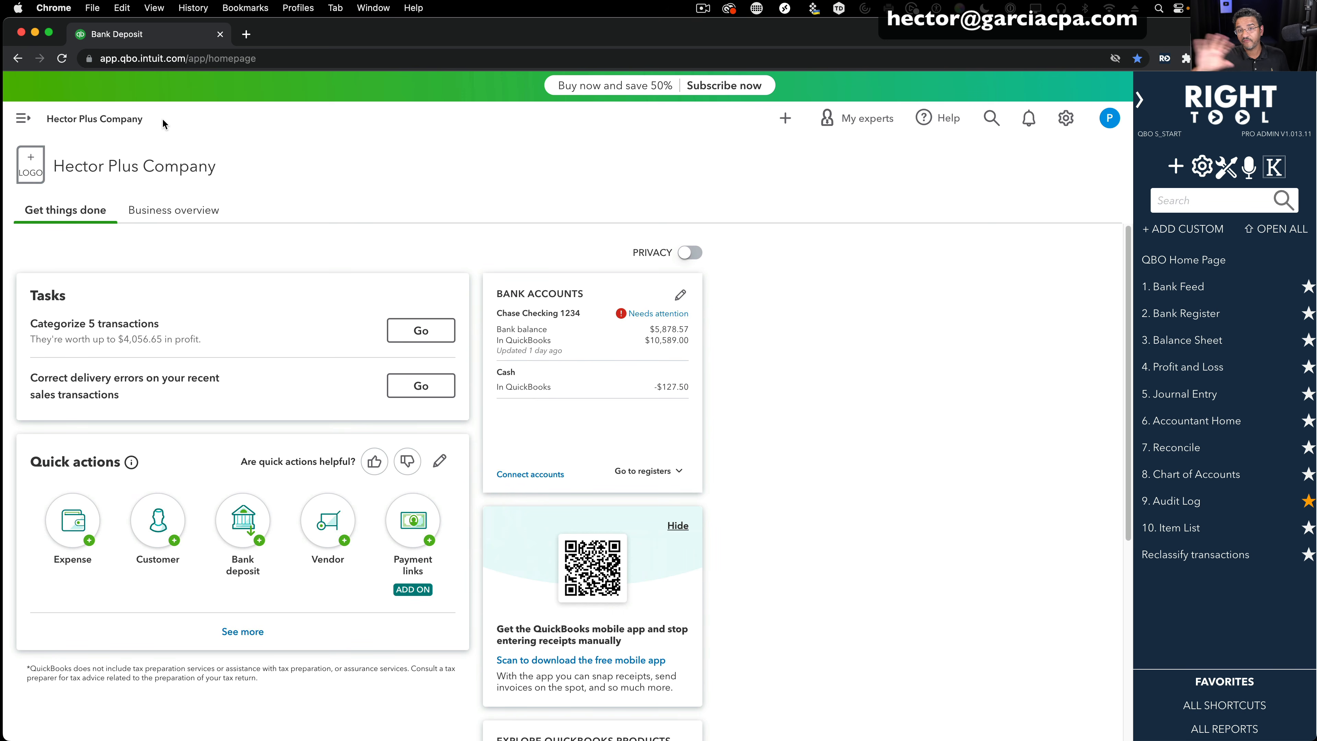
click(1176, 172)
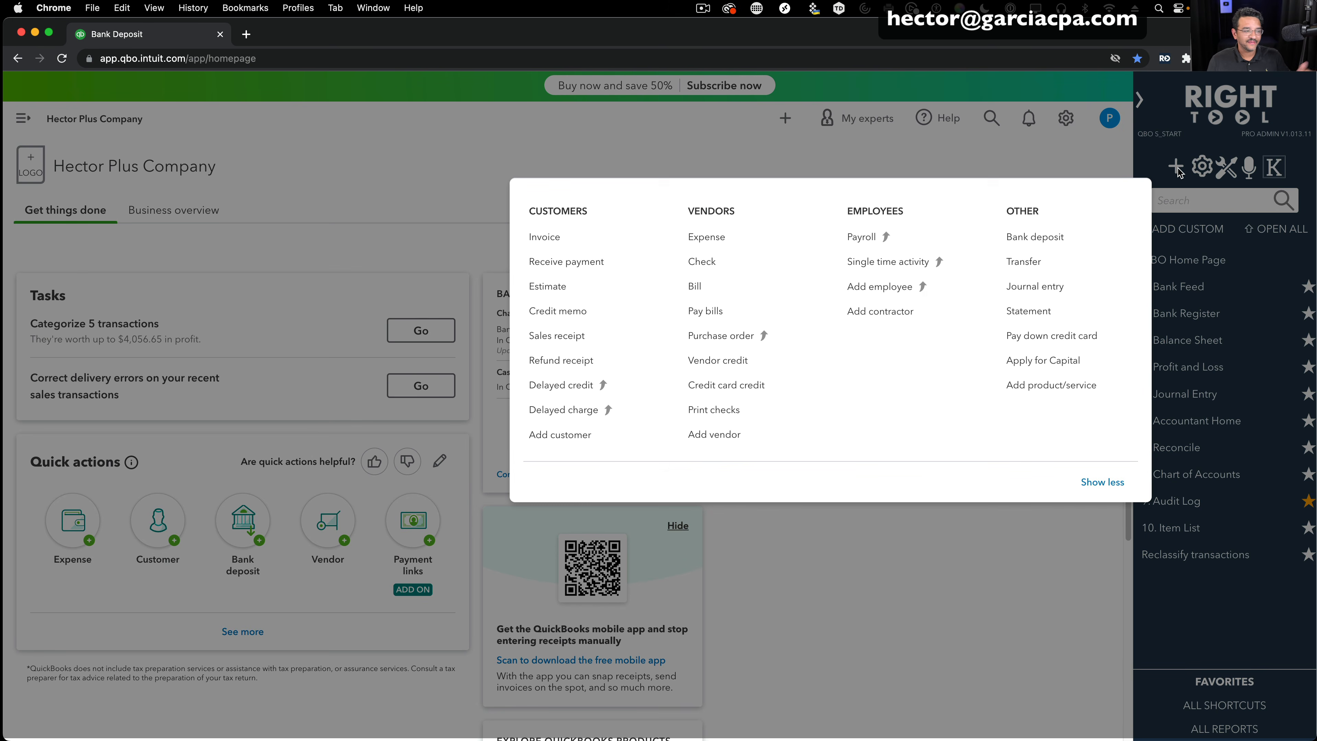
click(1176, 171)
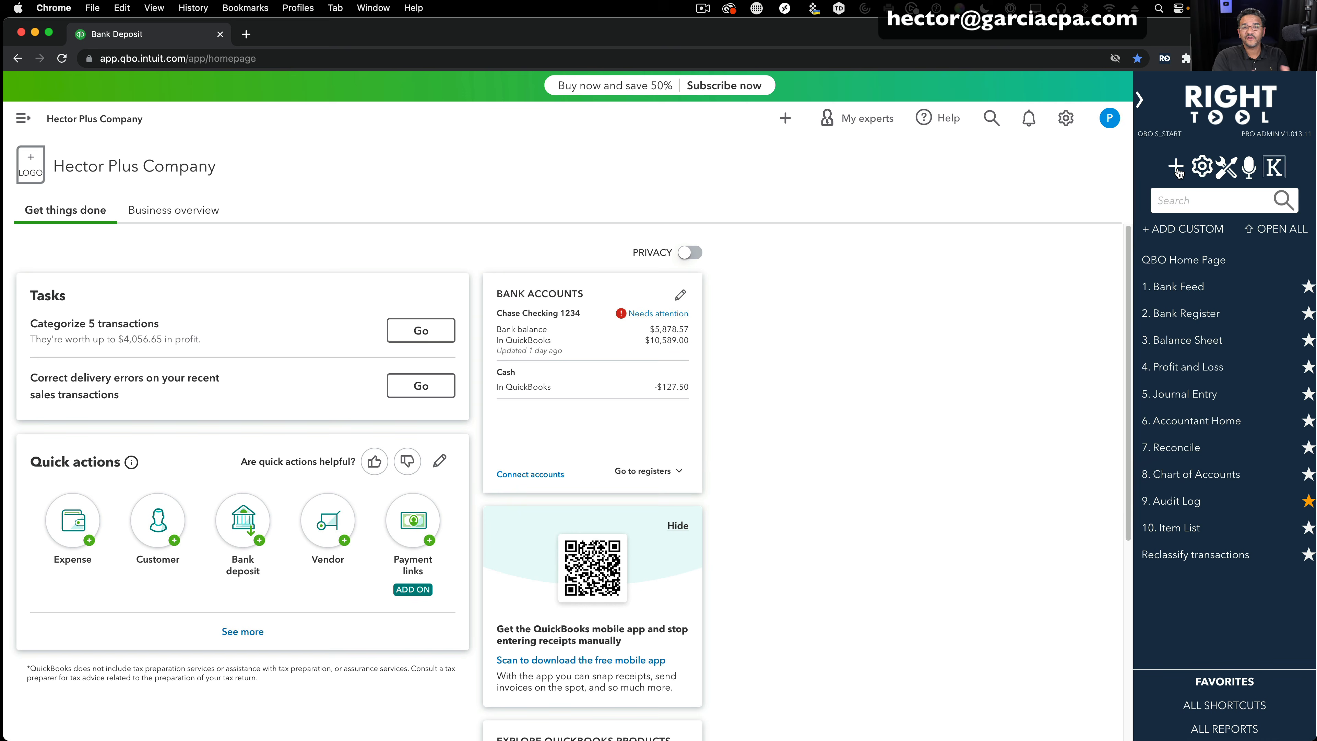
- Reopen and close the Create menu, then open and close the Settings menu via RightTool's gear
click(1175, 171)
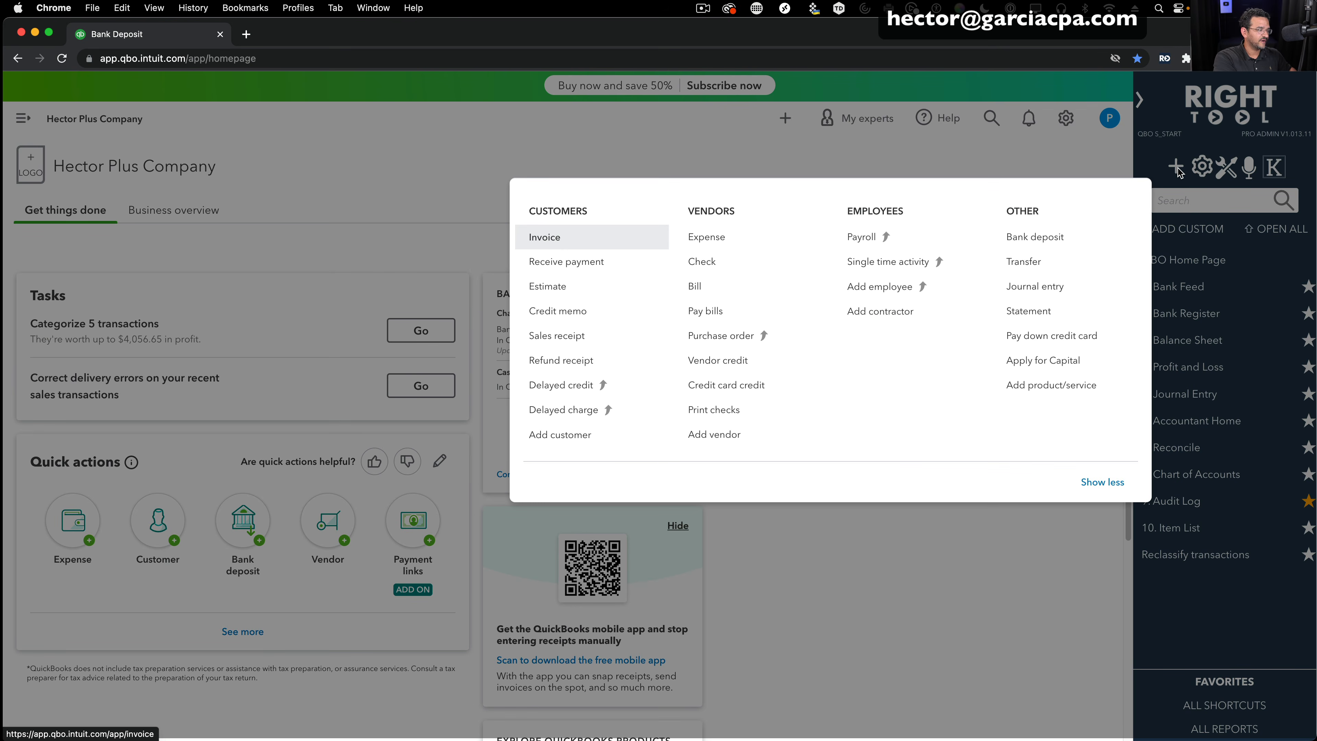
click(1177, 171)
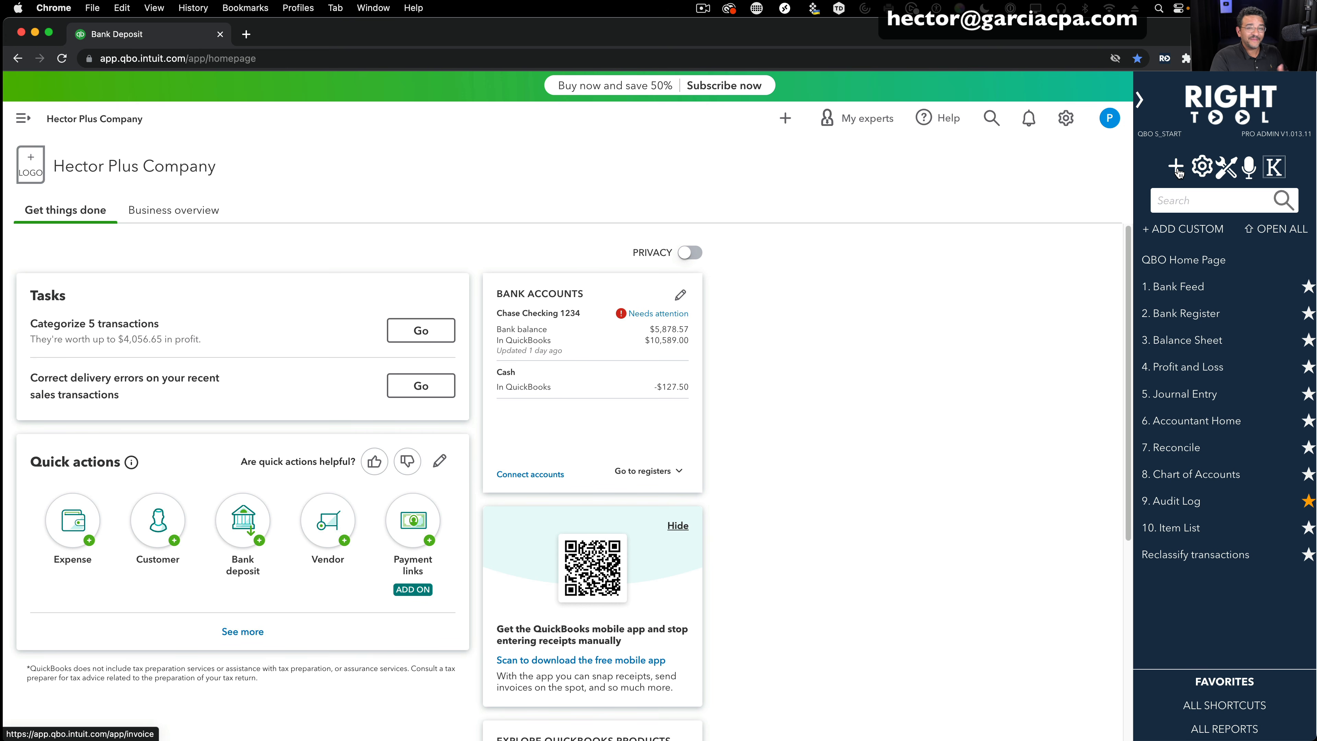
click(1196, 171)
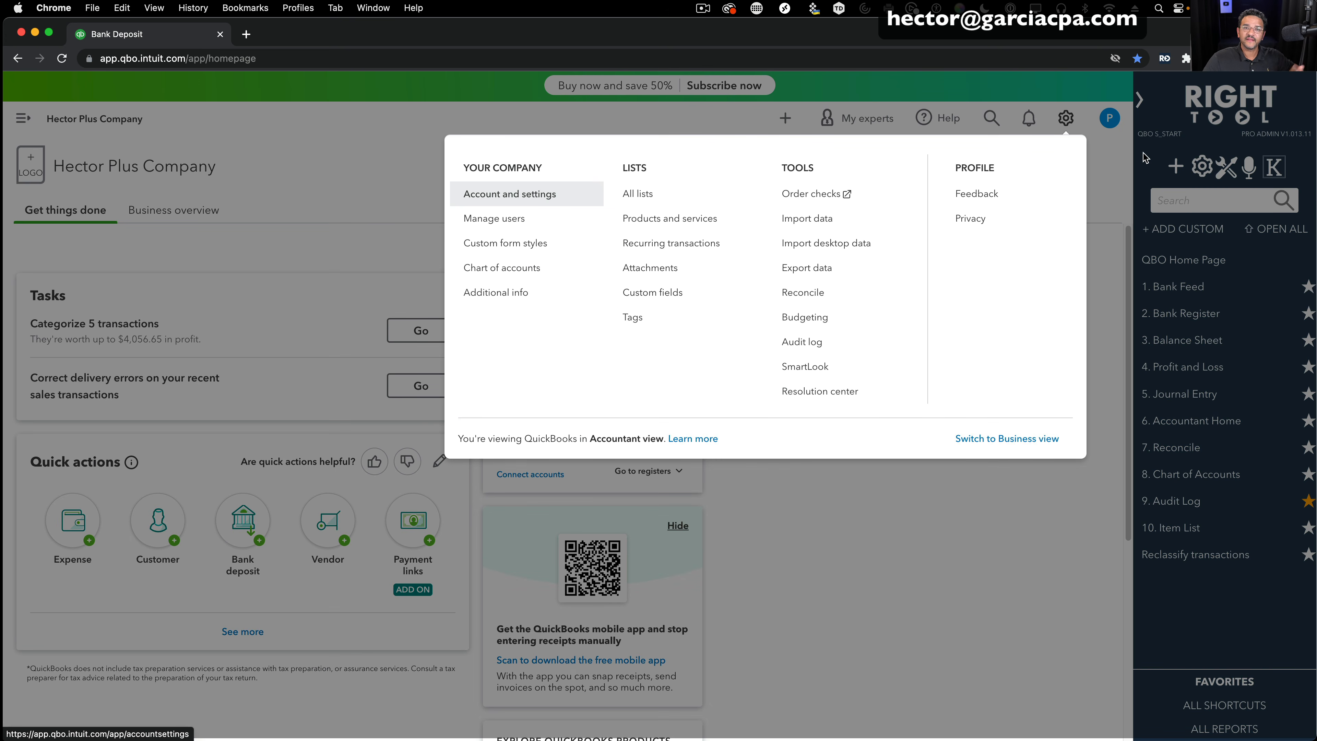
click(1182, 175)
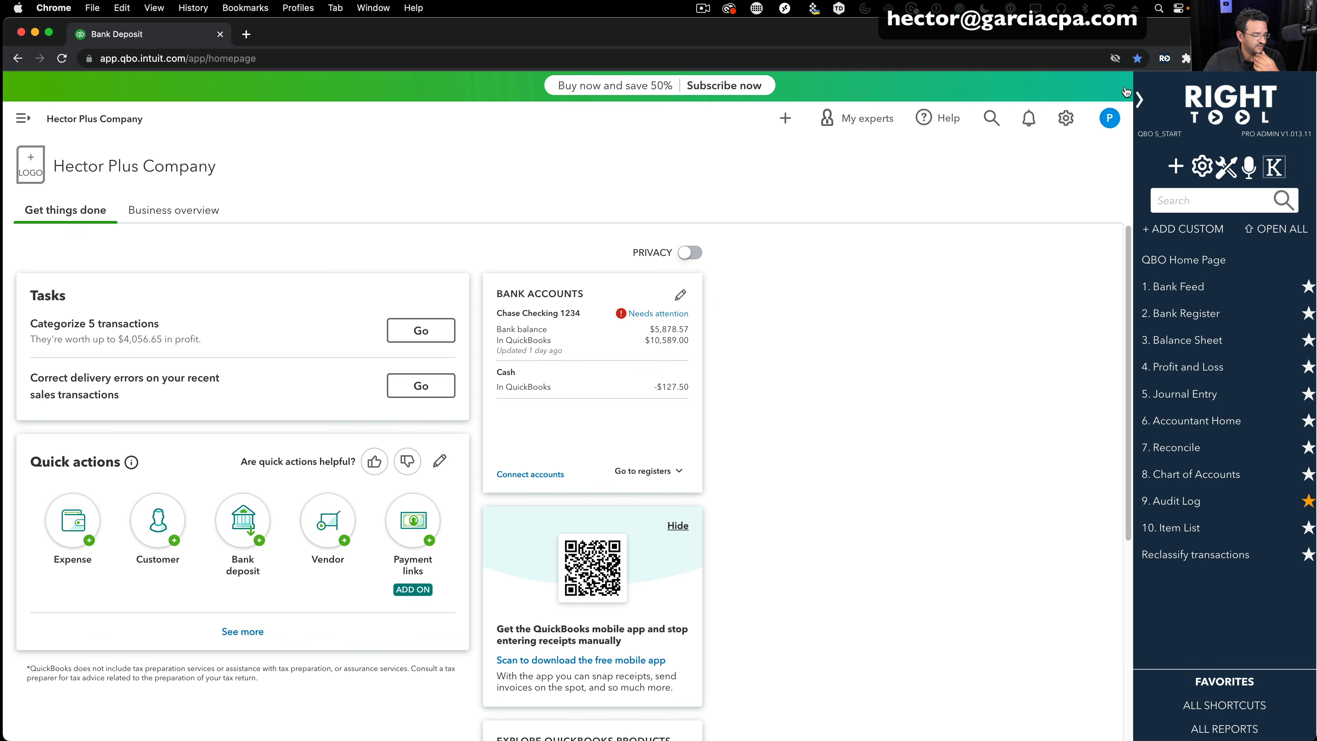
- Collapse the RightTool panel, then arrow through the Create menu via Ctrl+Alt+N and close it
click(1136, 99)
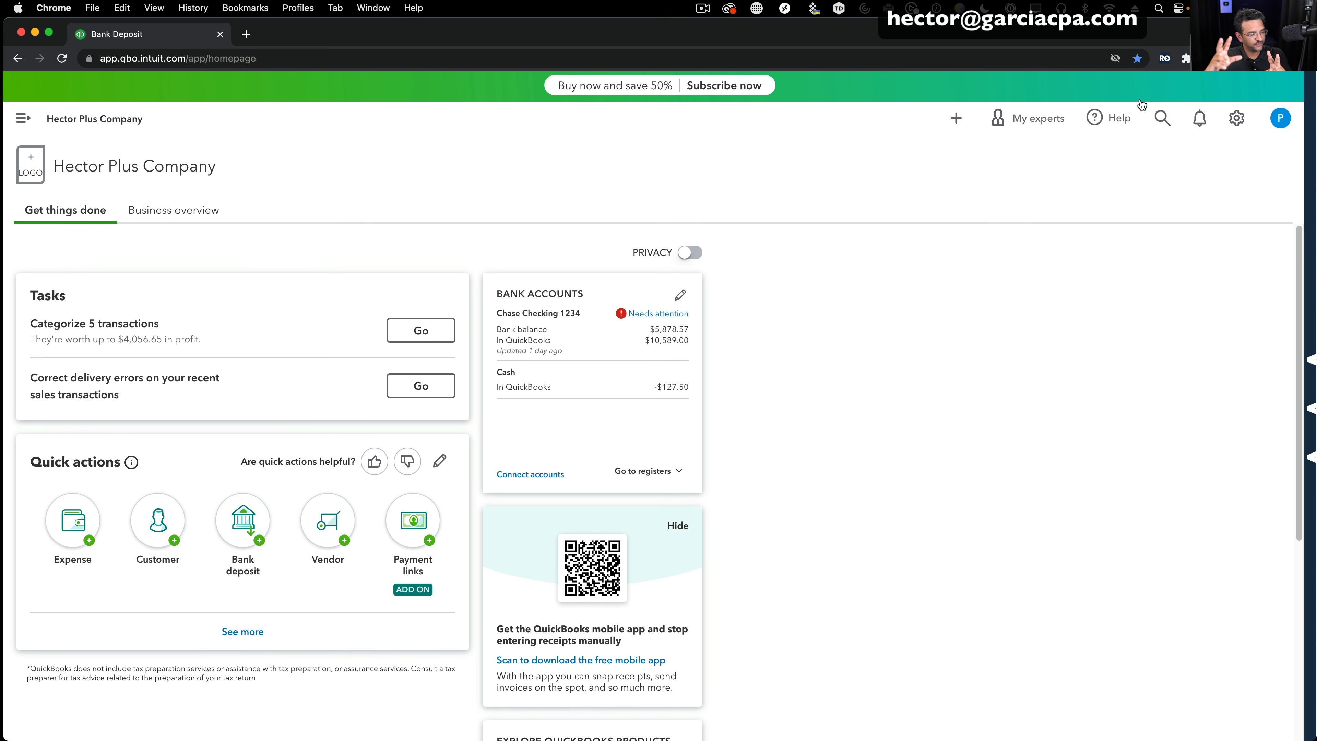
key(ctrl+alt+n)
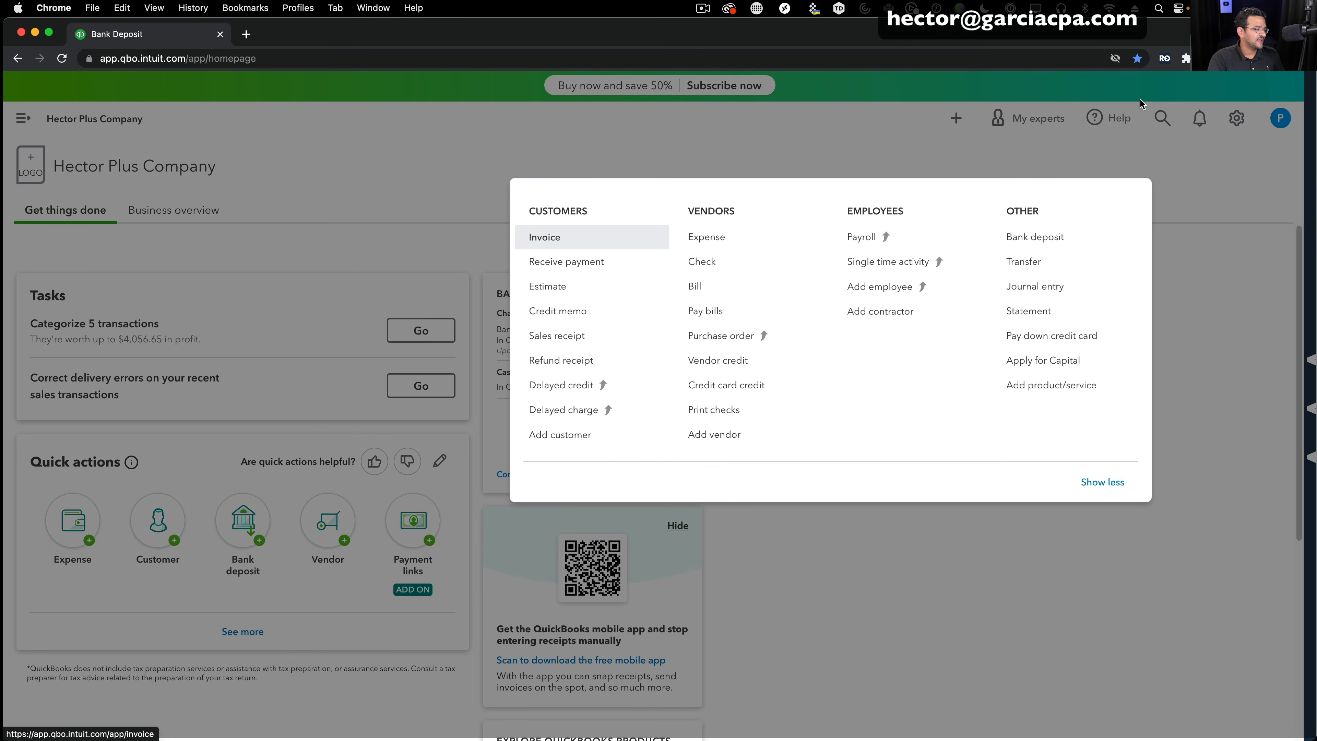
key(Right)
key(Right)
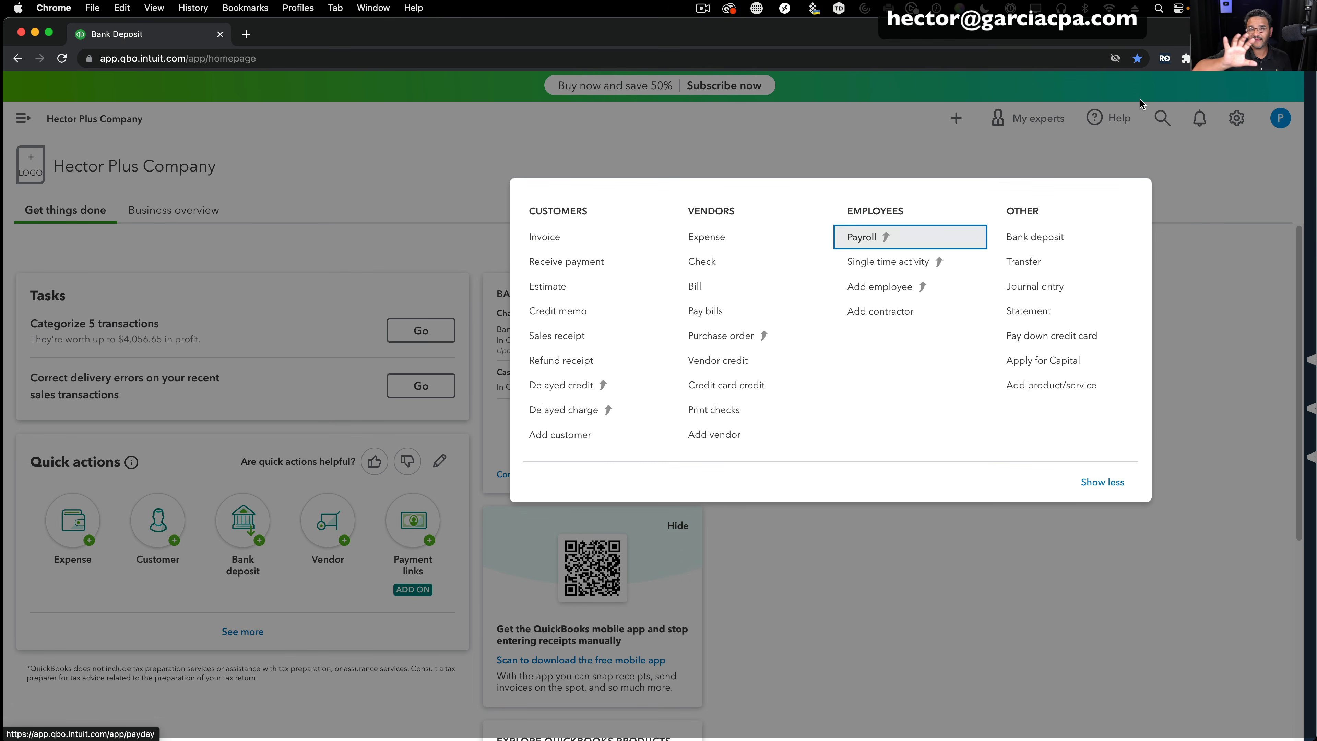
key(Left)
key(Left)
key(Down)
key(Down)
key(Down)
key(Down)
key(Right)
key(Right)
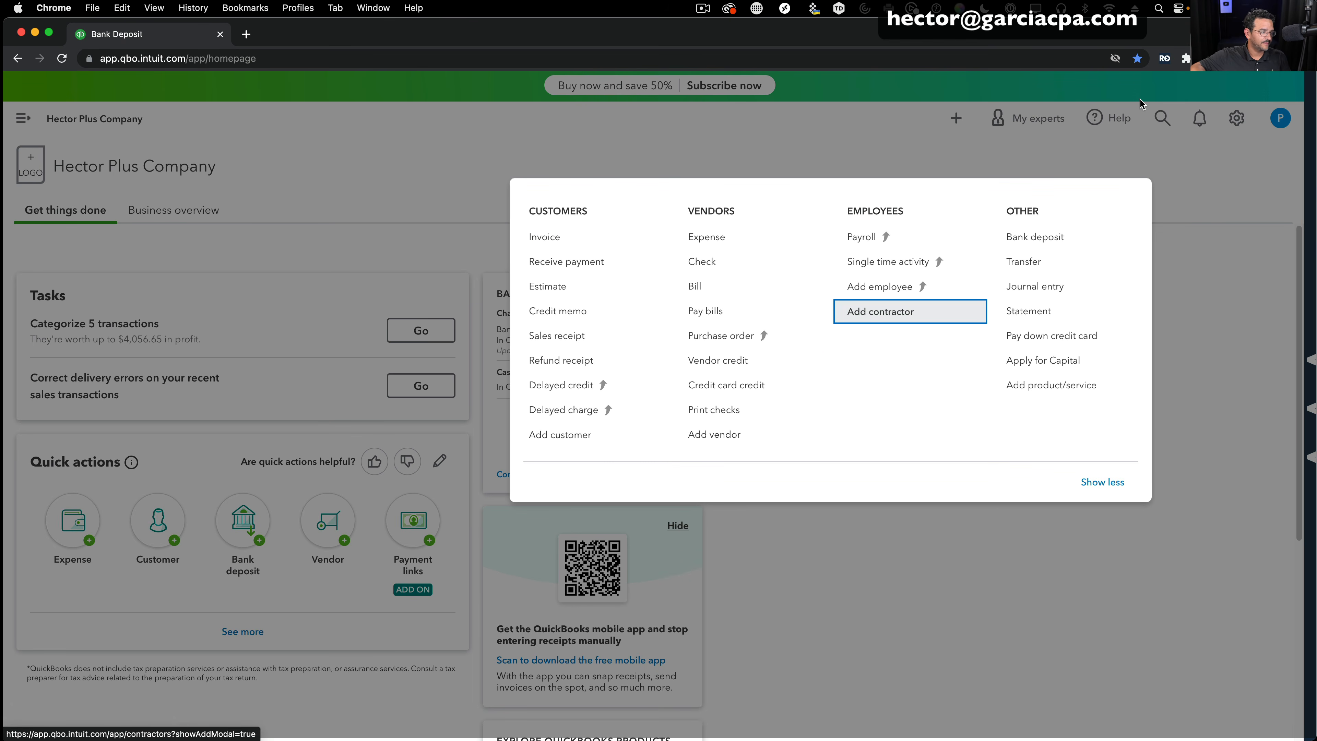
key(Left)
key(Left)
key(Right)
key(Right)
key(Right)
key(Down)
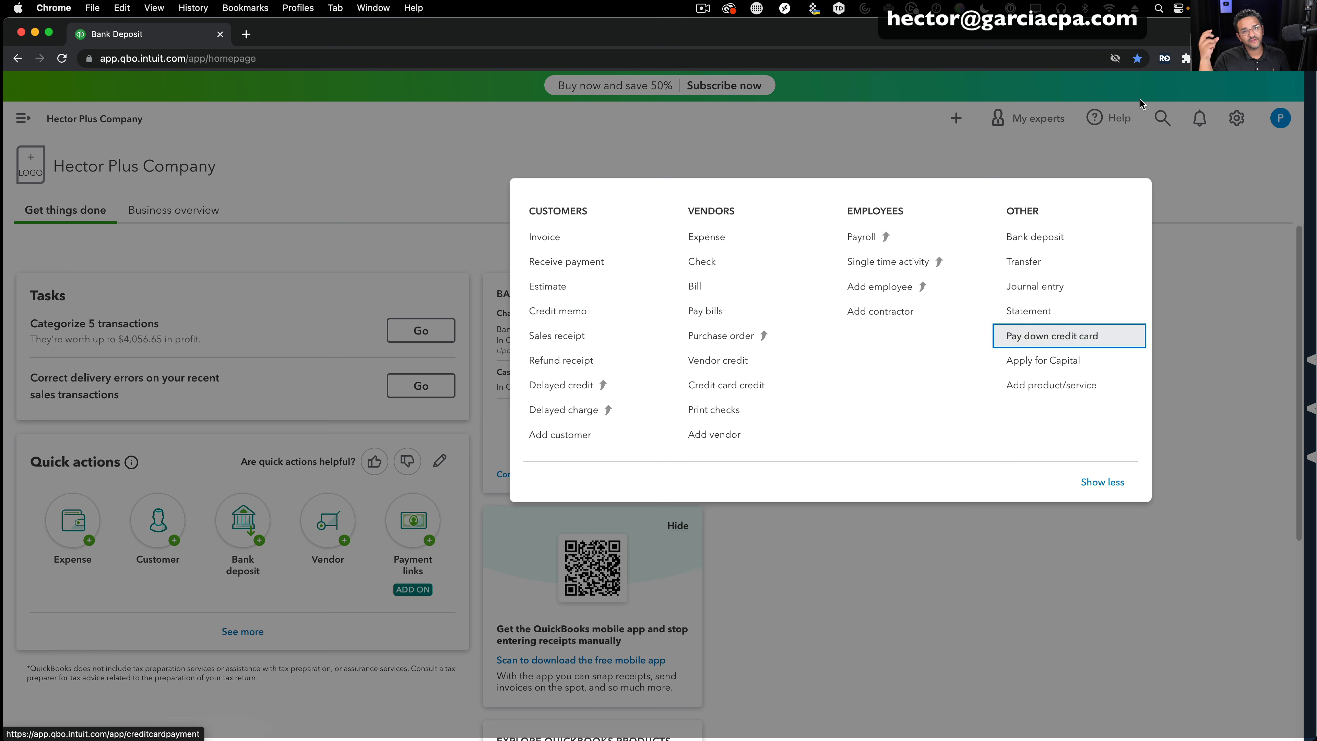
key(Up)
key(Up)
key(Left)
key(Left)
key(Up)
key(Up)
key(Left)
key(Escape)
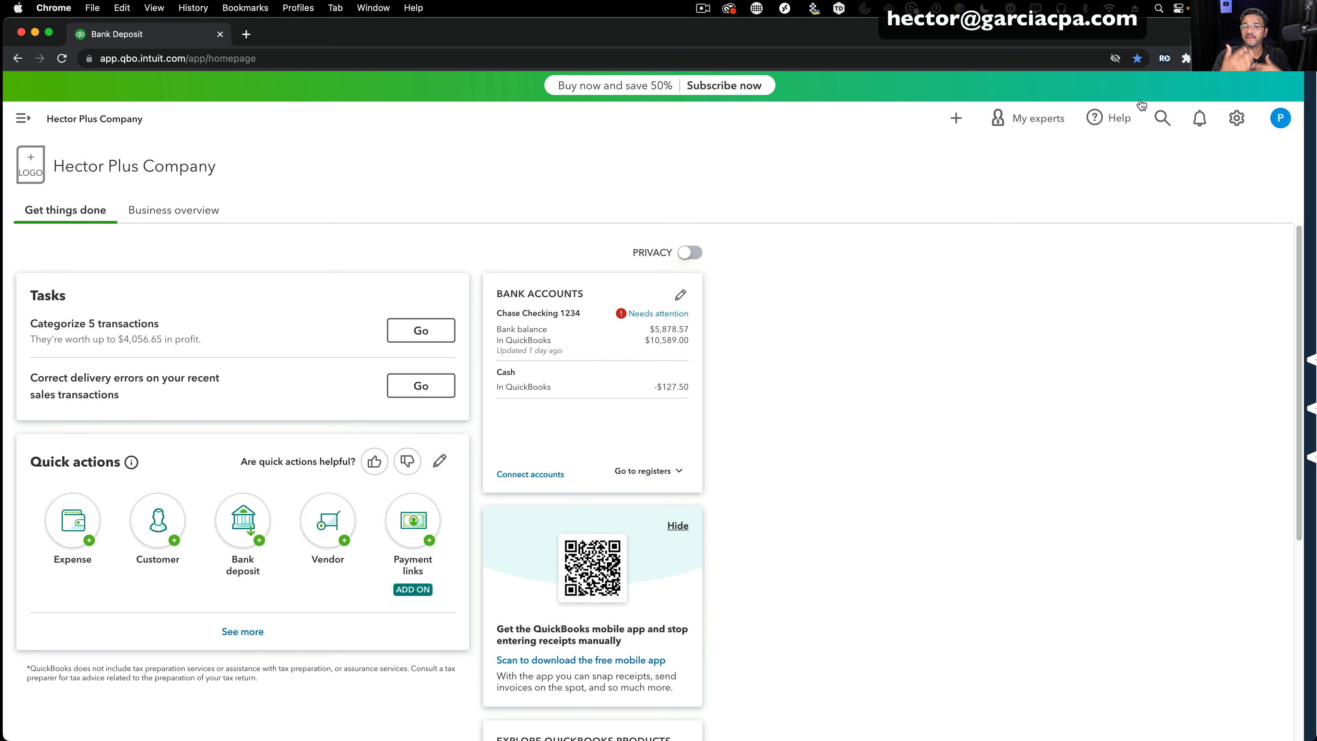
- Open the gear settings menu with Ctrl+Alt+G, arrow through its options, and close it
key(ctrl+alt+g)
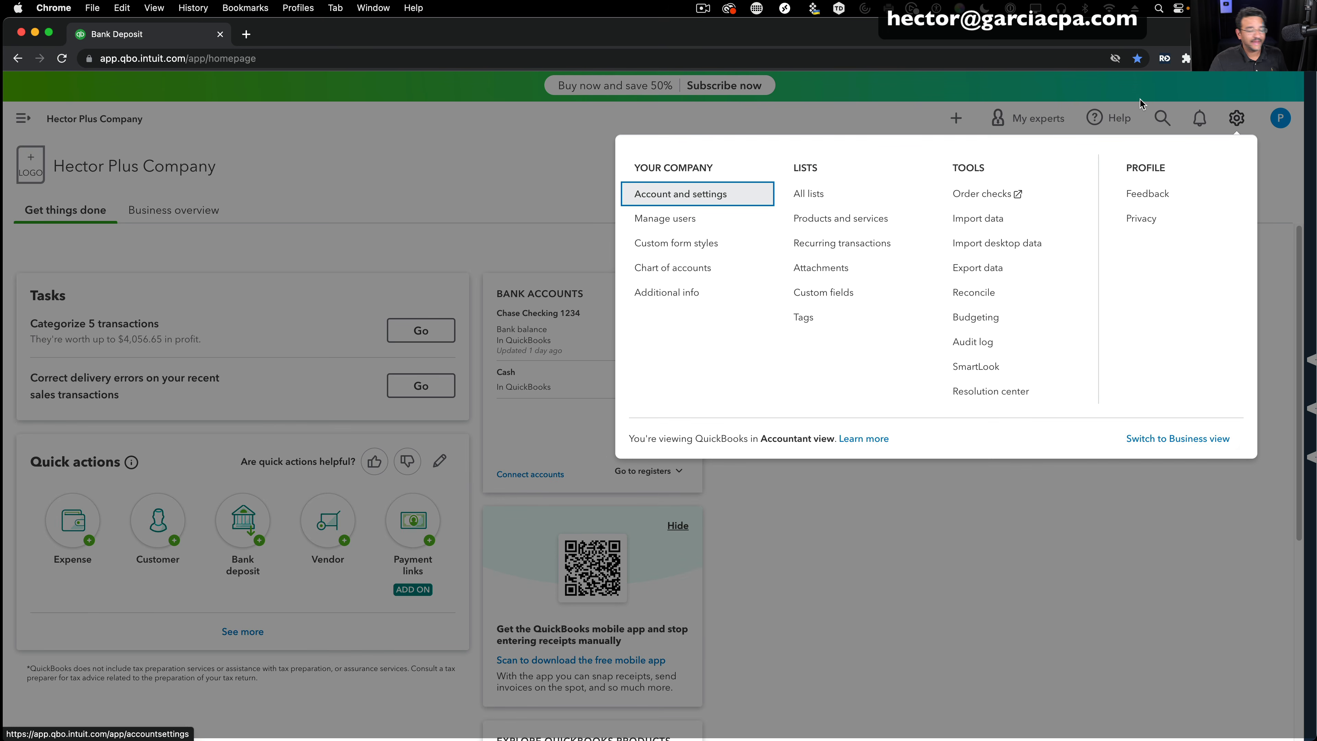
key(Right)
key(Right)
key(Down)
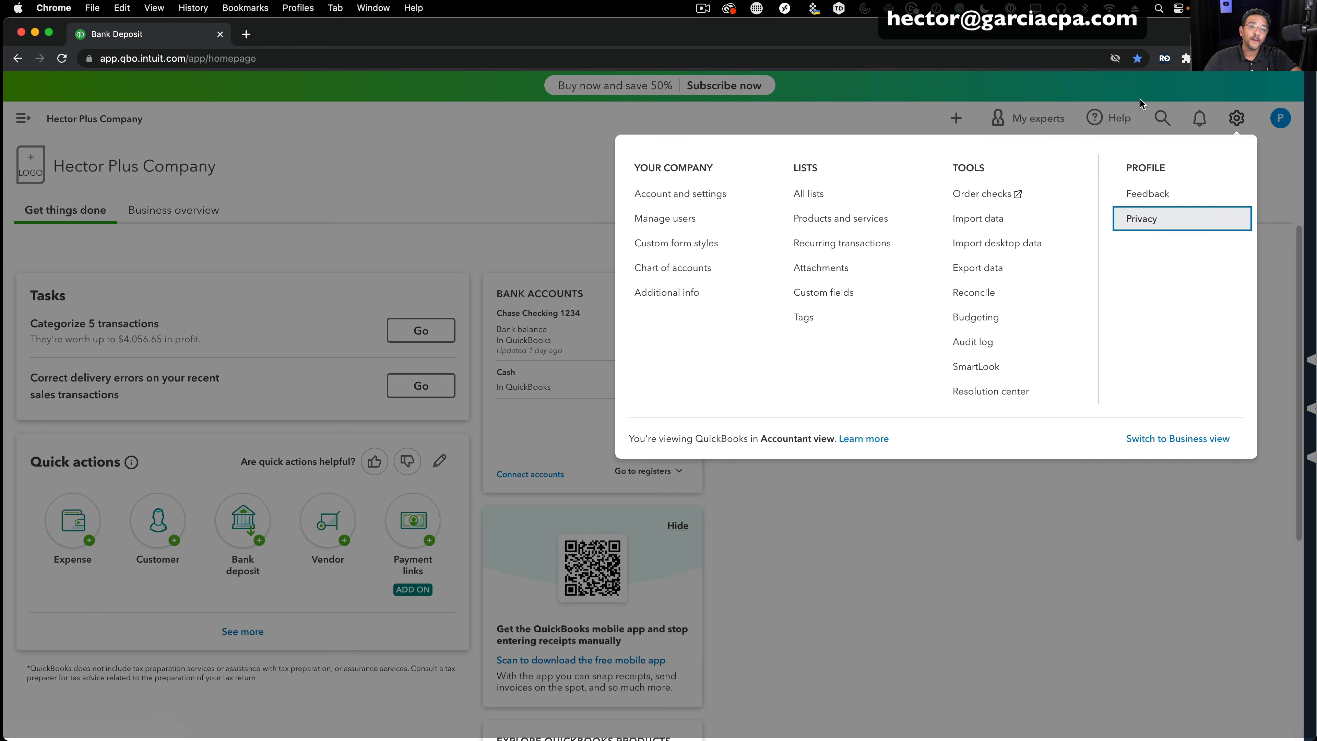
key(Left)
key(Left)
key(Left)
key(Escape)
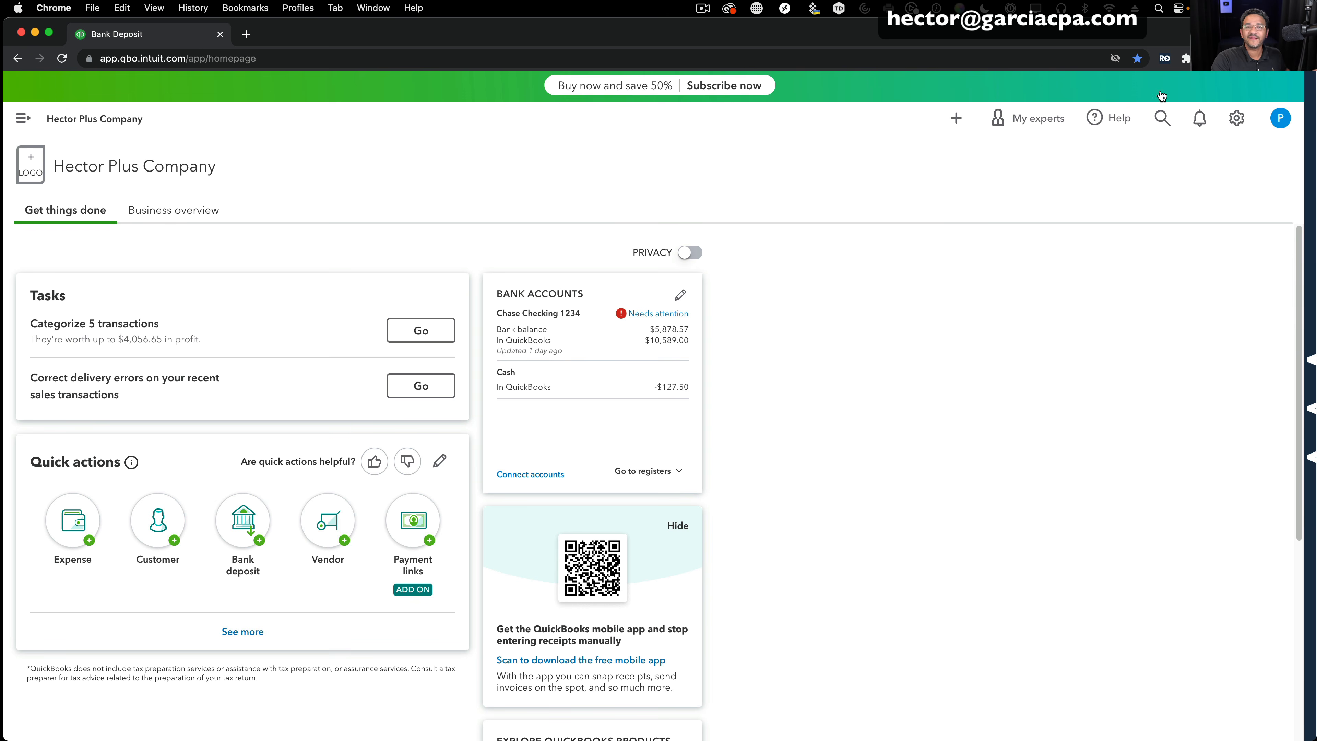
- Expand the RightTool sidebar from the right-edge arrow strip to show its shortcuts
click(1307, 139)
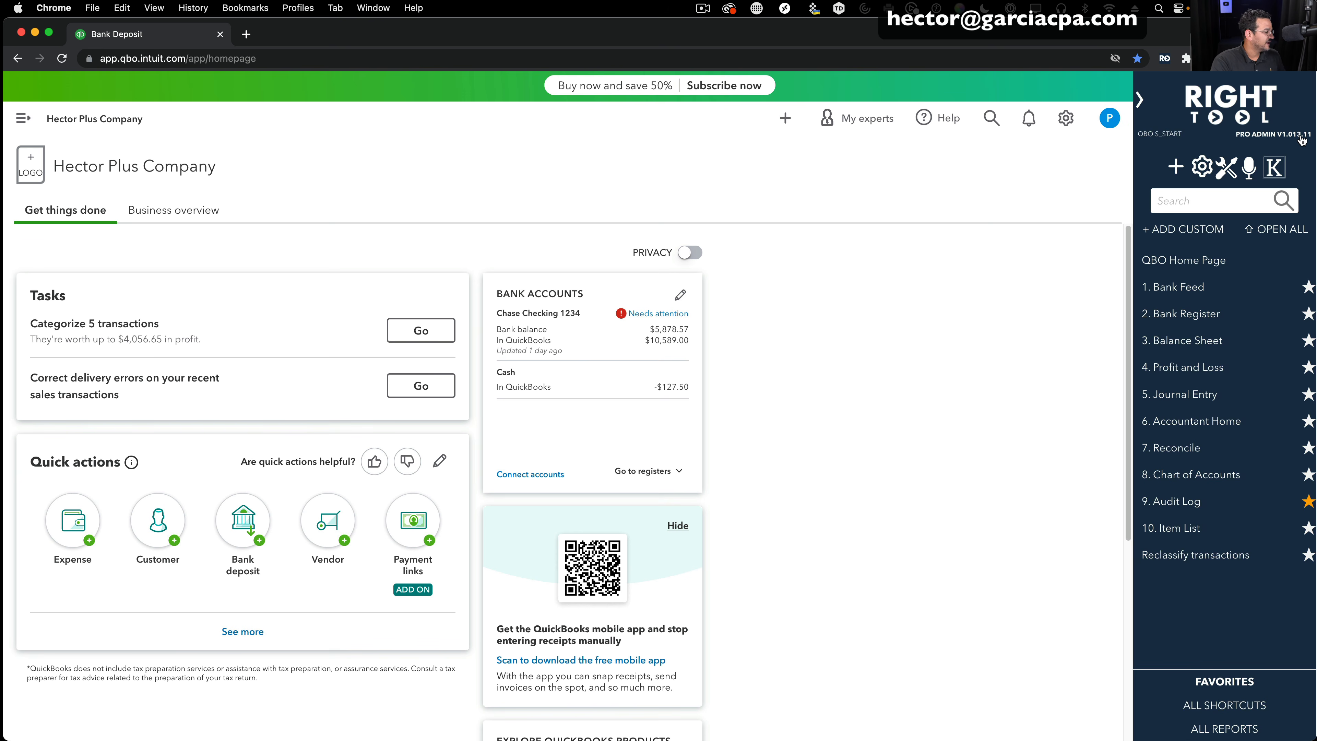
- Start RightTool voice search, allow microphone access, and clear the dictated text
click(1252, 173)
click(262, 138)
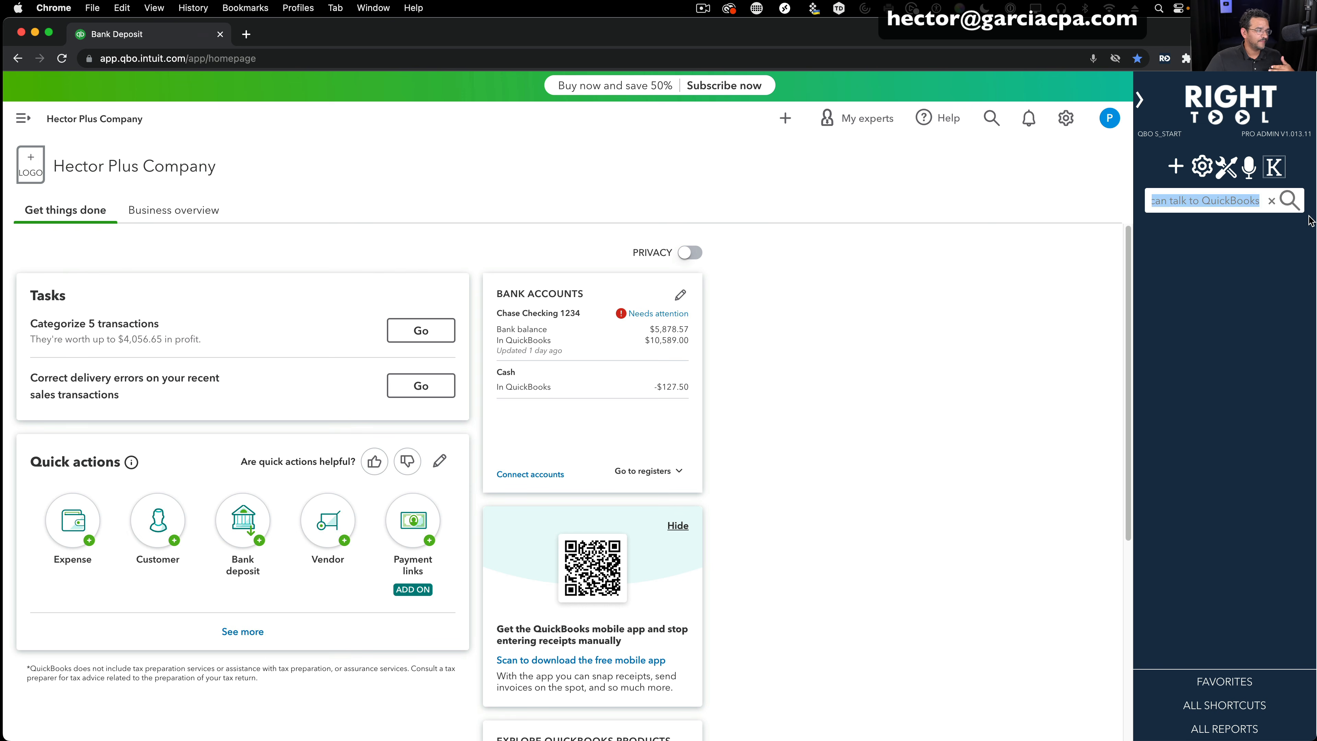
key(BackSpace)
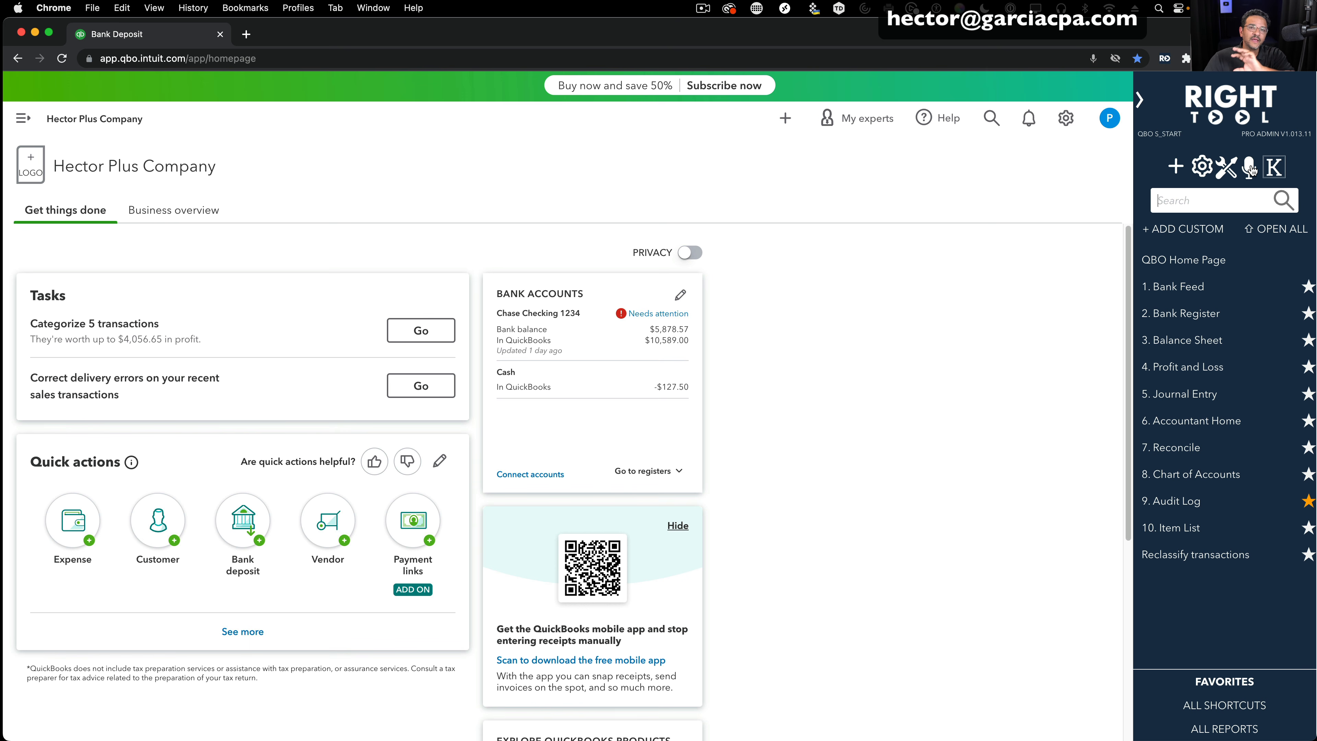
- Voice-search RightTool for 'balance sheet', then clear the search box
click(1249, 169)
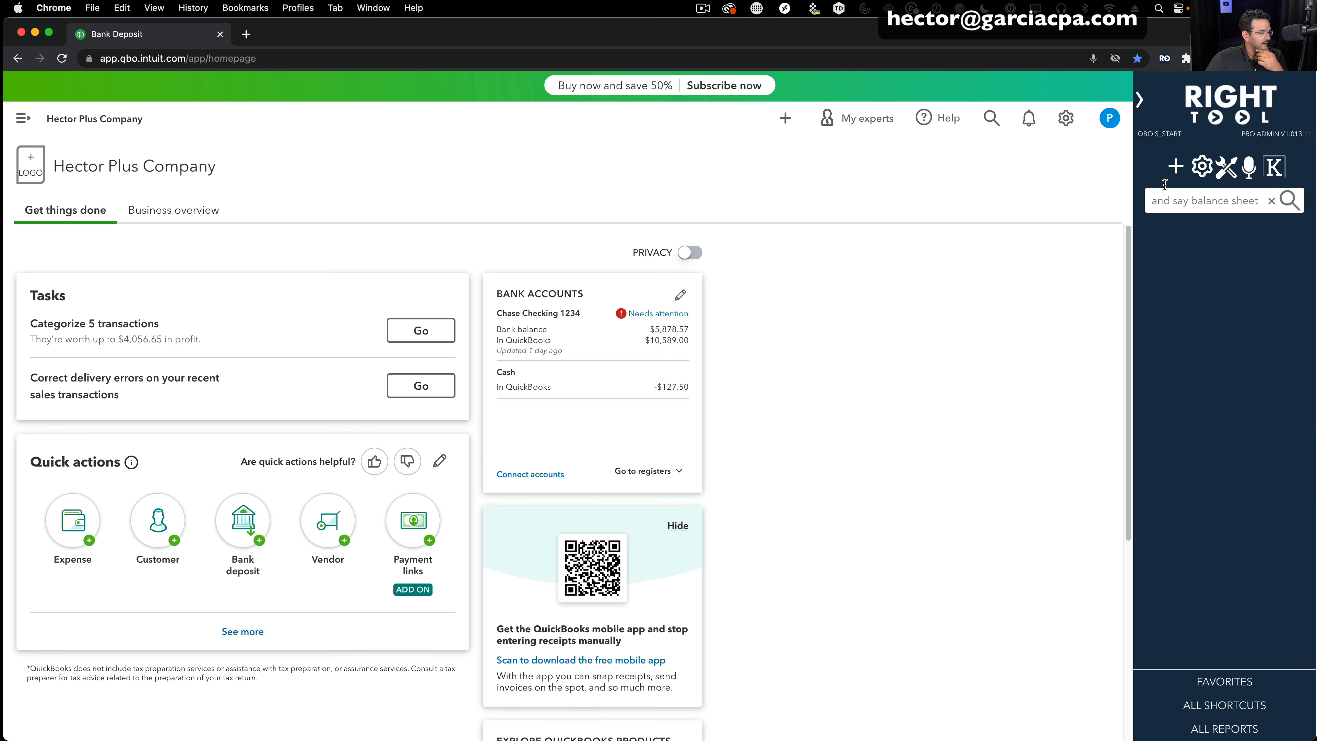
click(1273, 203)
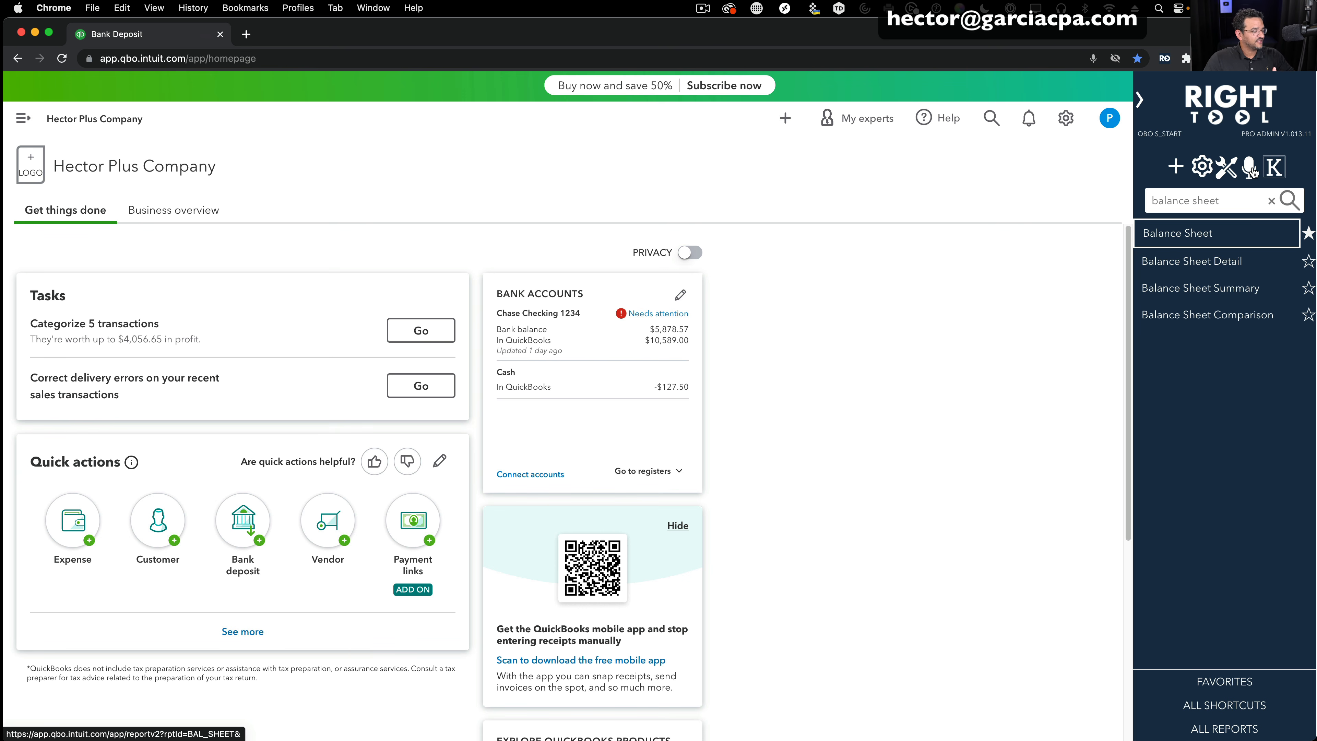
click(1271, 201)
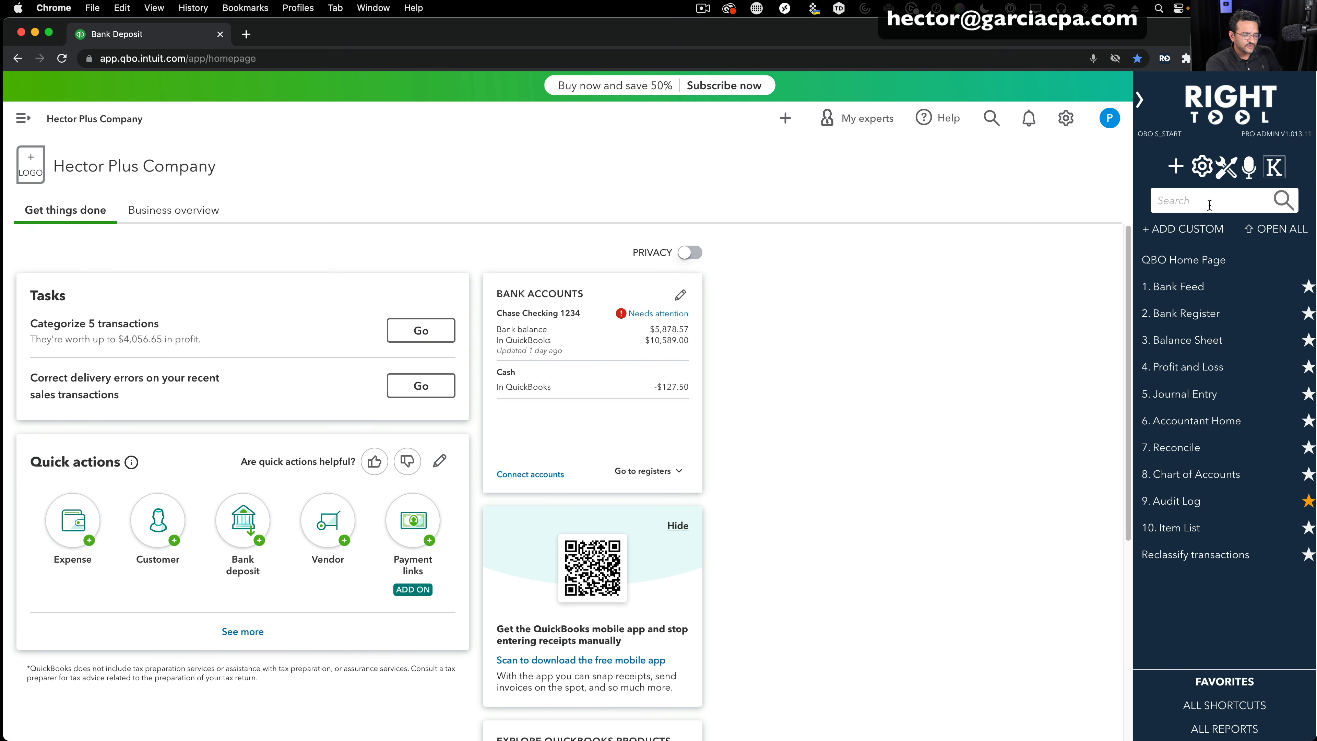
- Search RightTool for 'depo', then clear the search and collapse the panel
text(des)
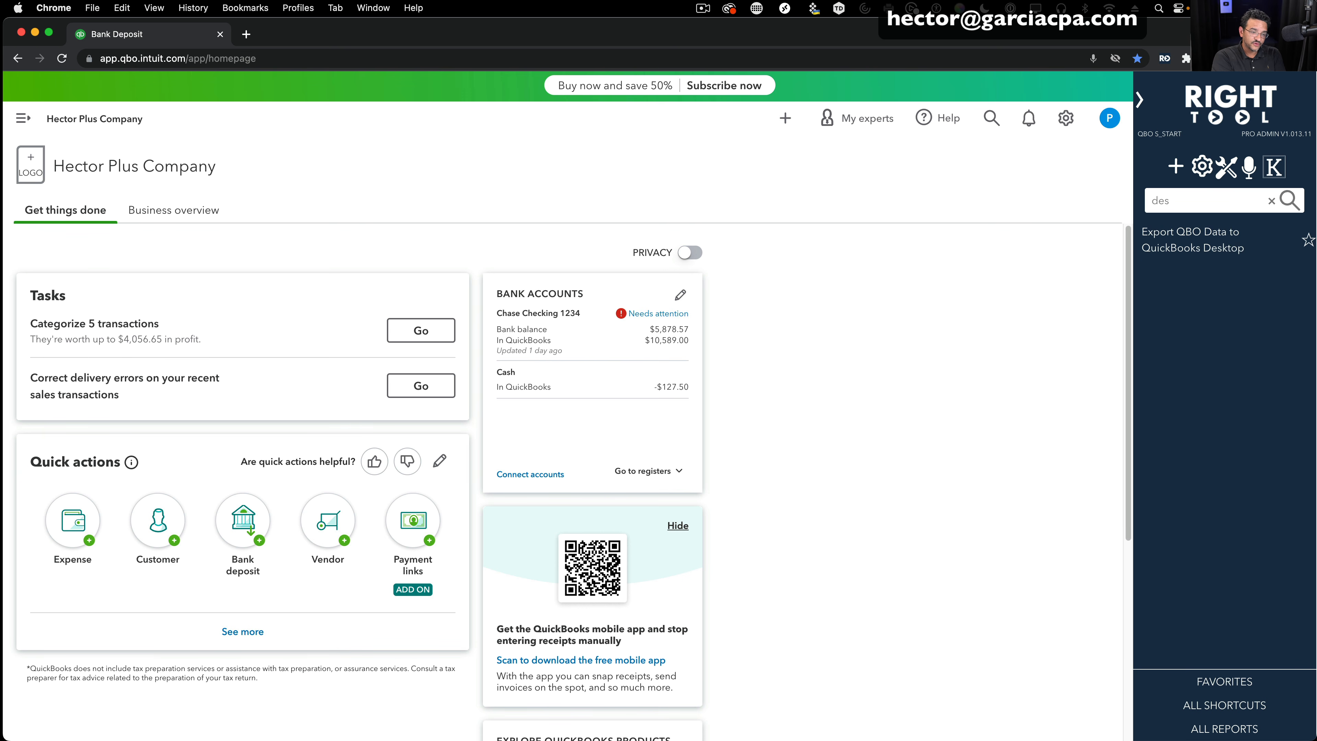
key(BackSpace)
key(BackSpace)
text(posi)
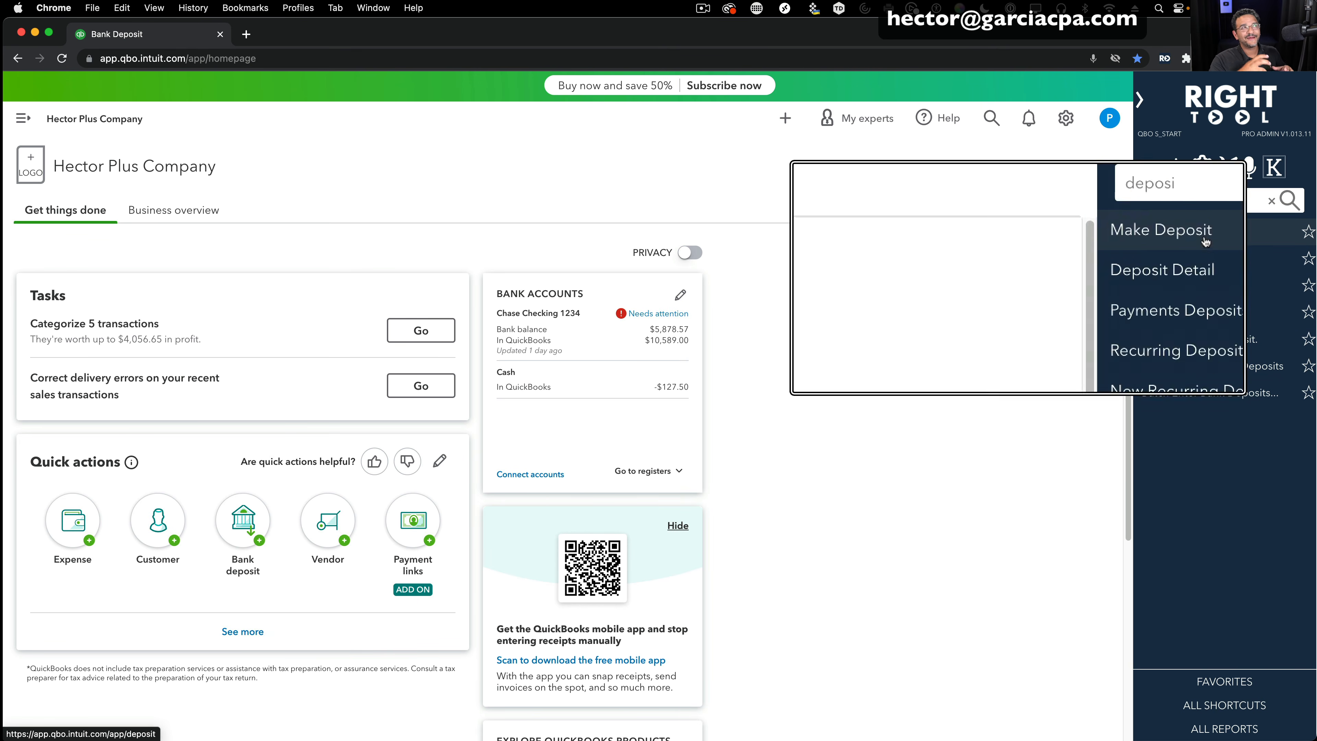
click(1271, 200)
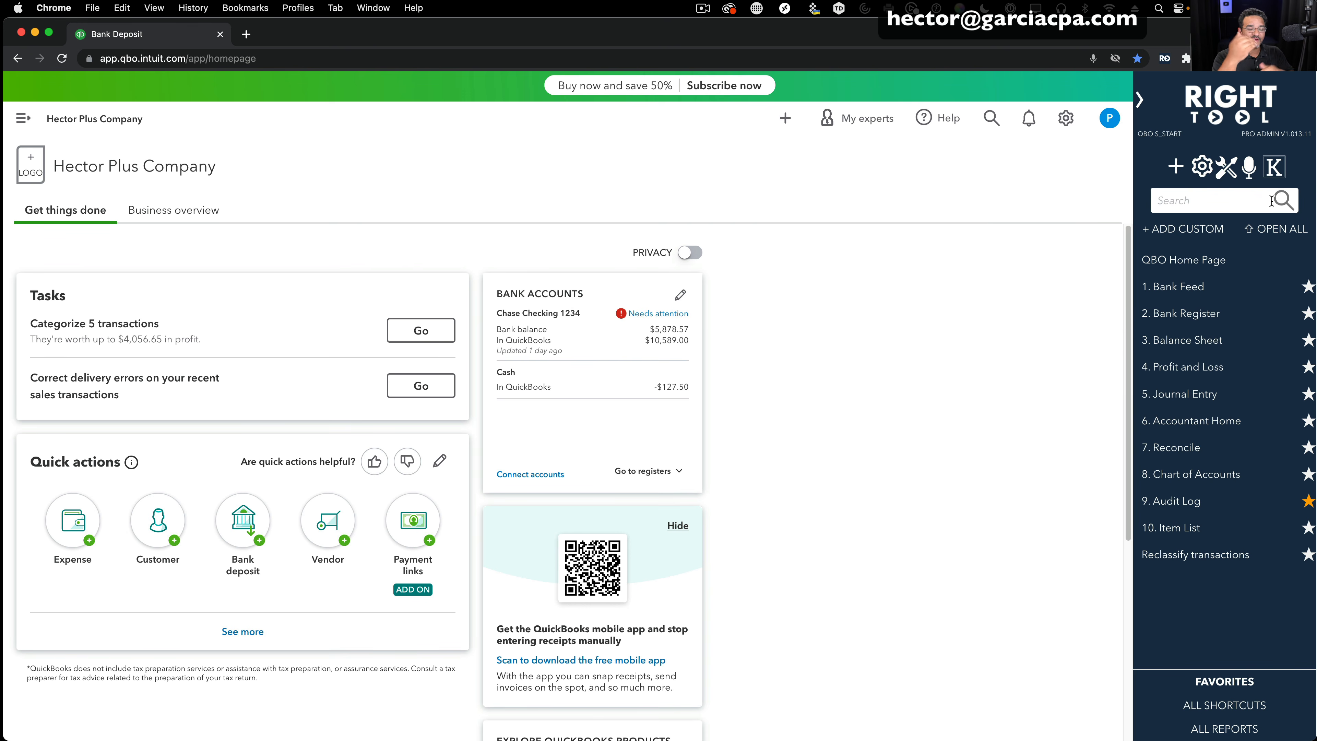
click(1140, 98)
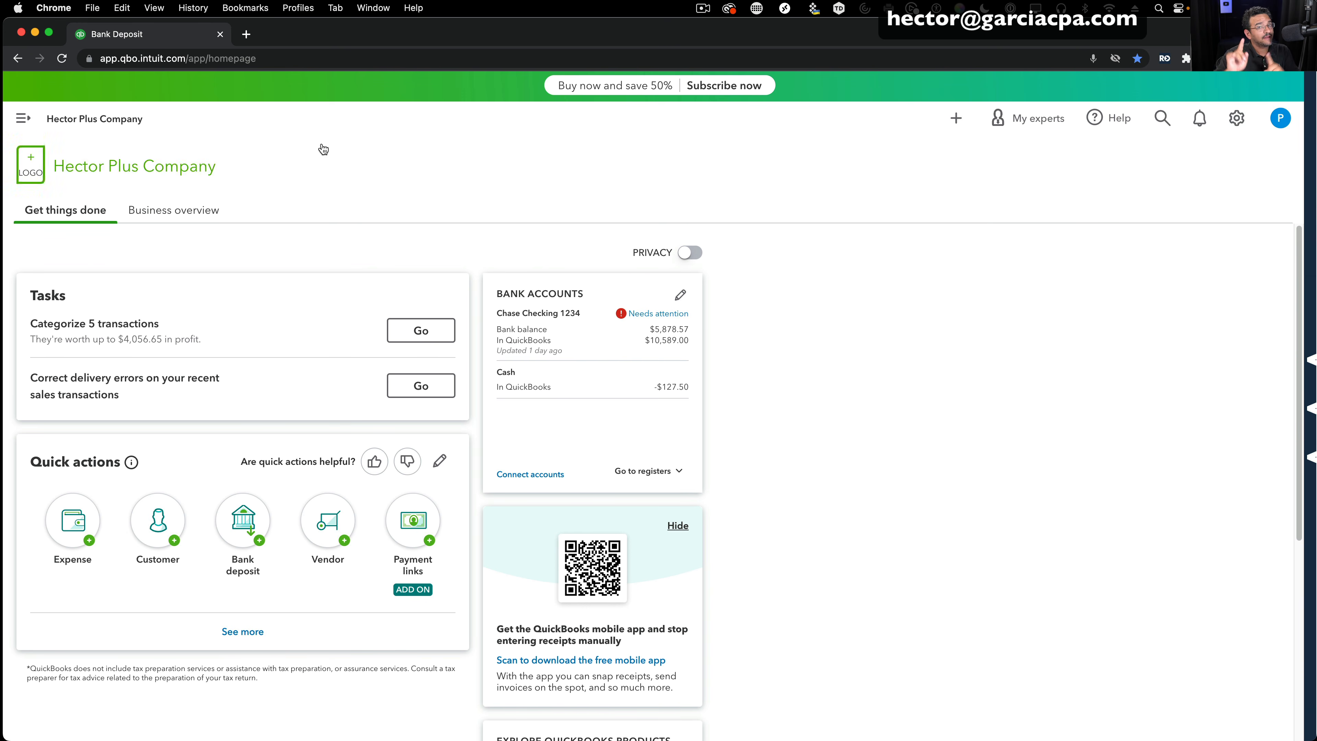
- Search 'deposit' in QuickBooks' built-in search, then close the results
click(1162, 119)
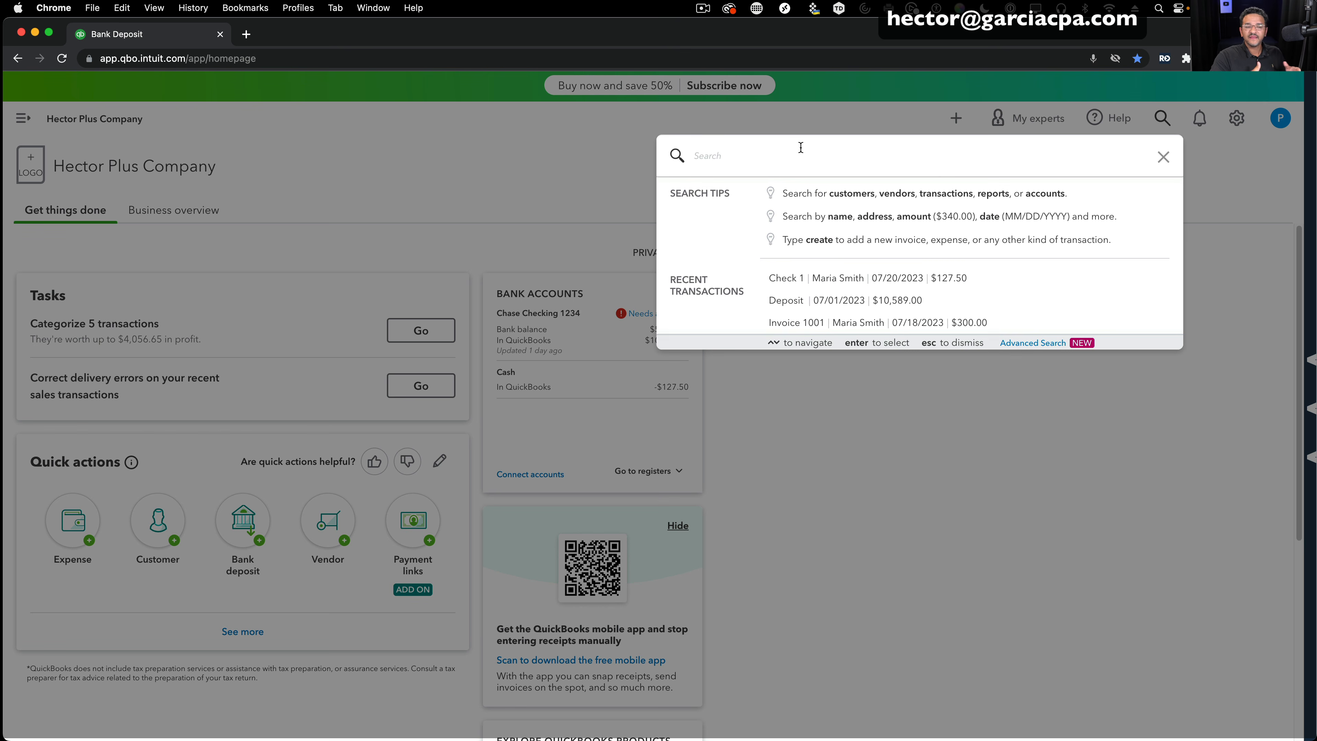
text(deposit)
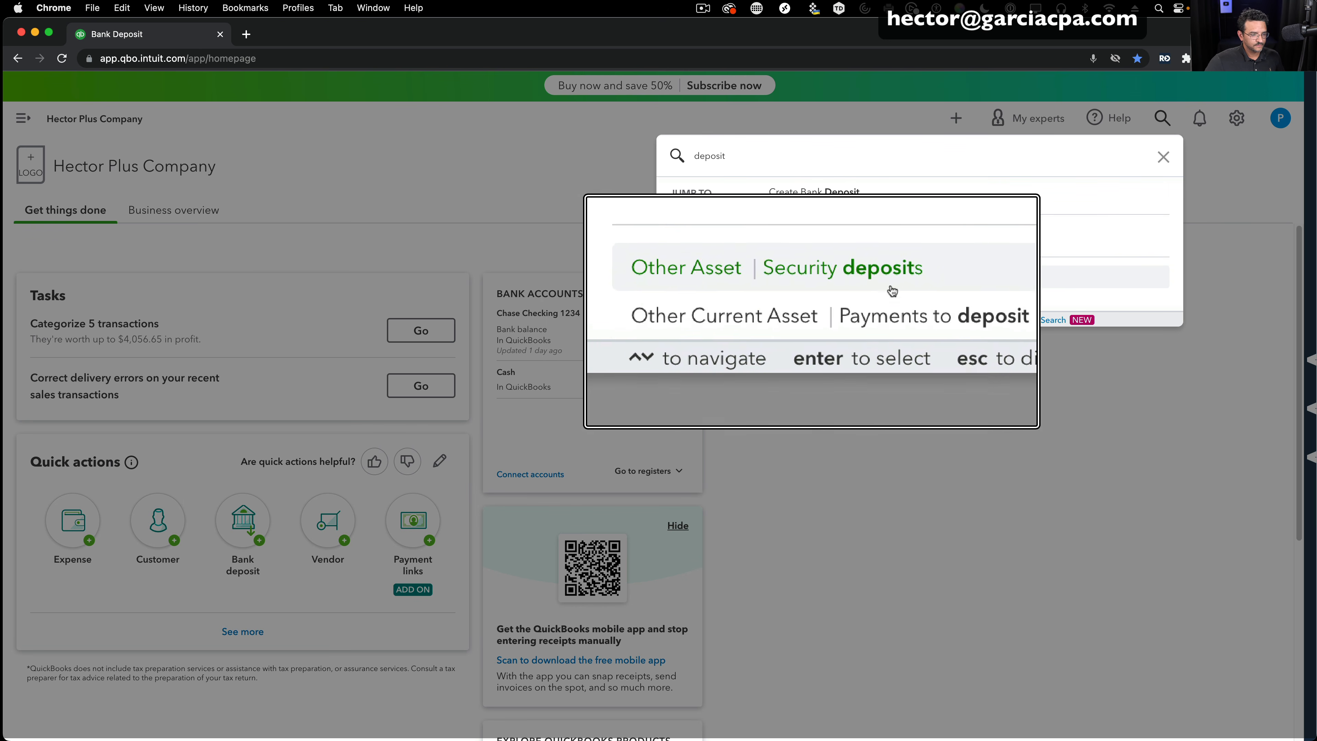
click(1164, 157)
- Reopen RightTool, step through its deposit shortcut results, and clear the search
click(1308, 263)
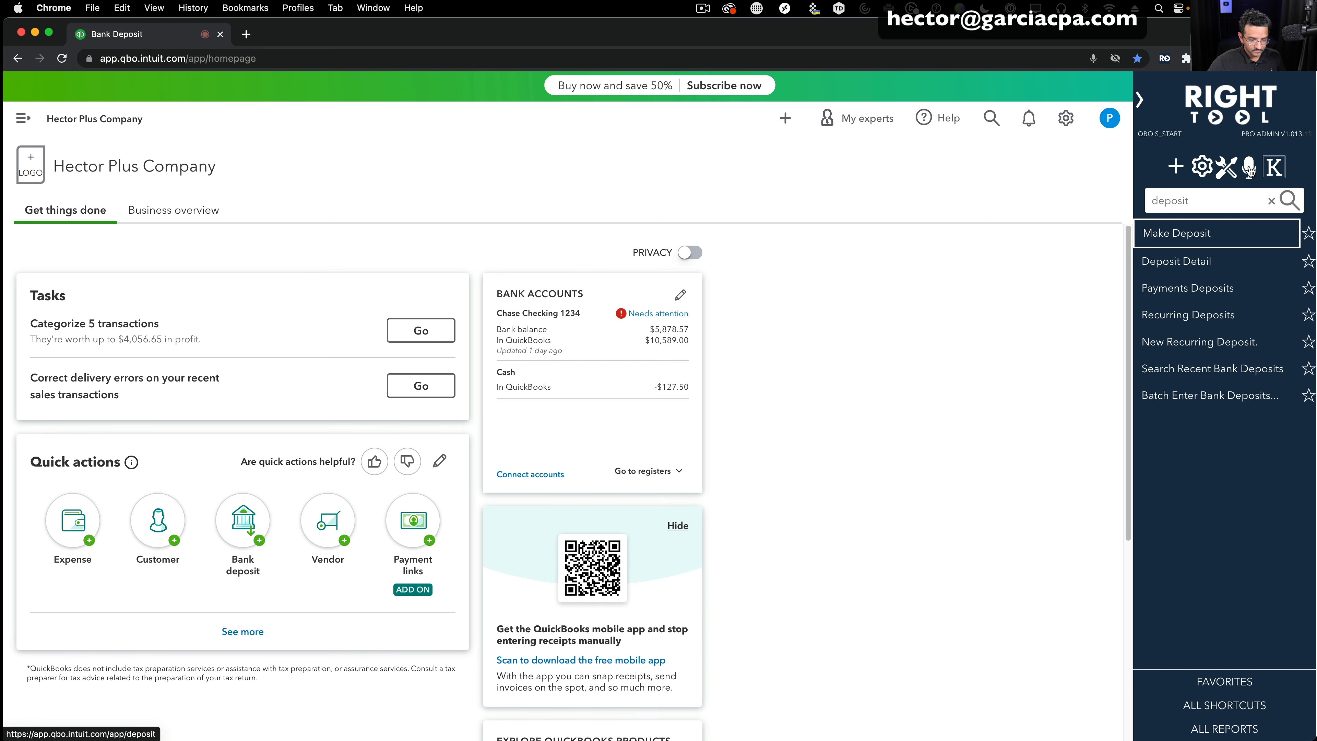
key(Down)
key(Down)
key(Down)
key(Down)
key(Down)
key(Down)
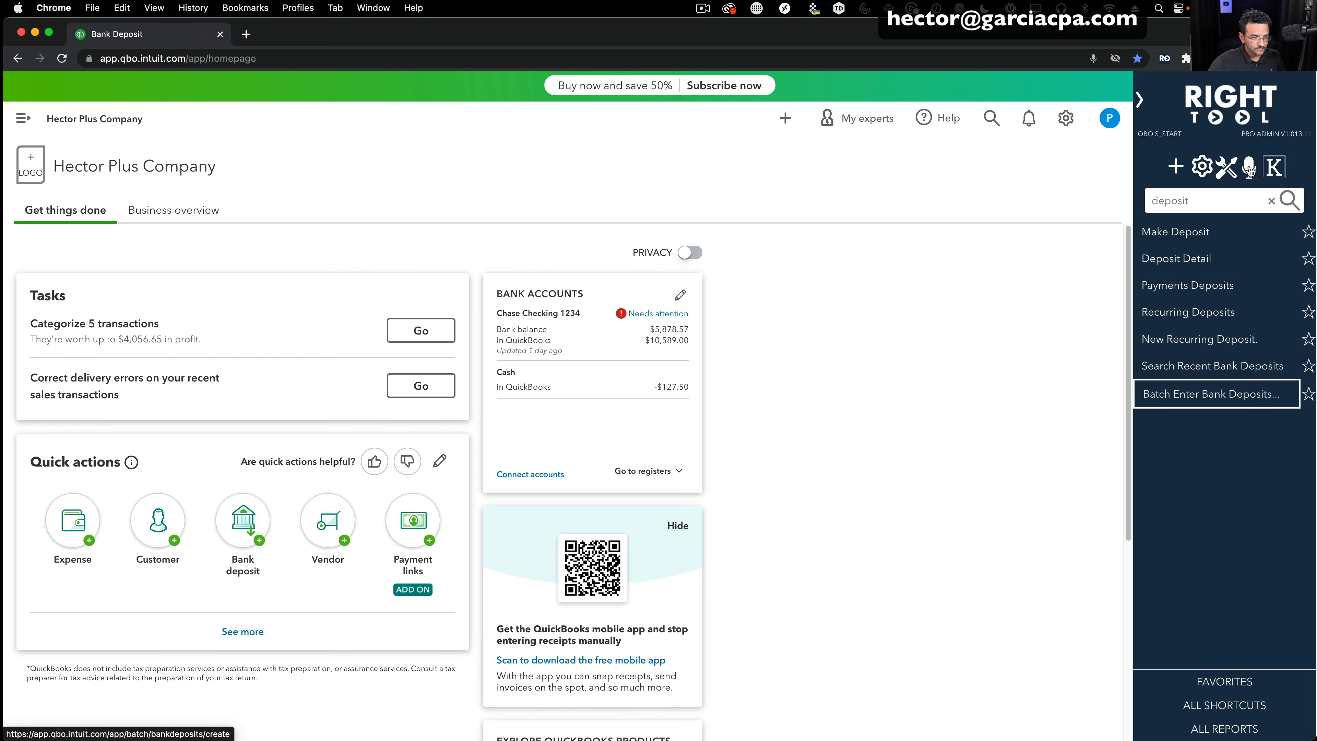
key(Up)
key(Up)
key(Up)
key(Up)
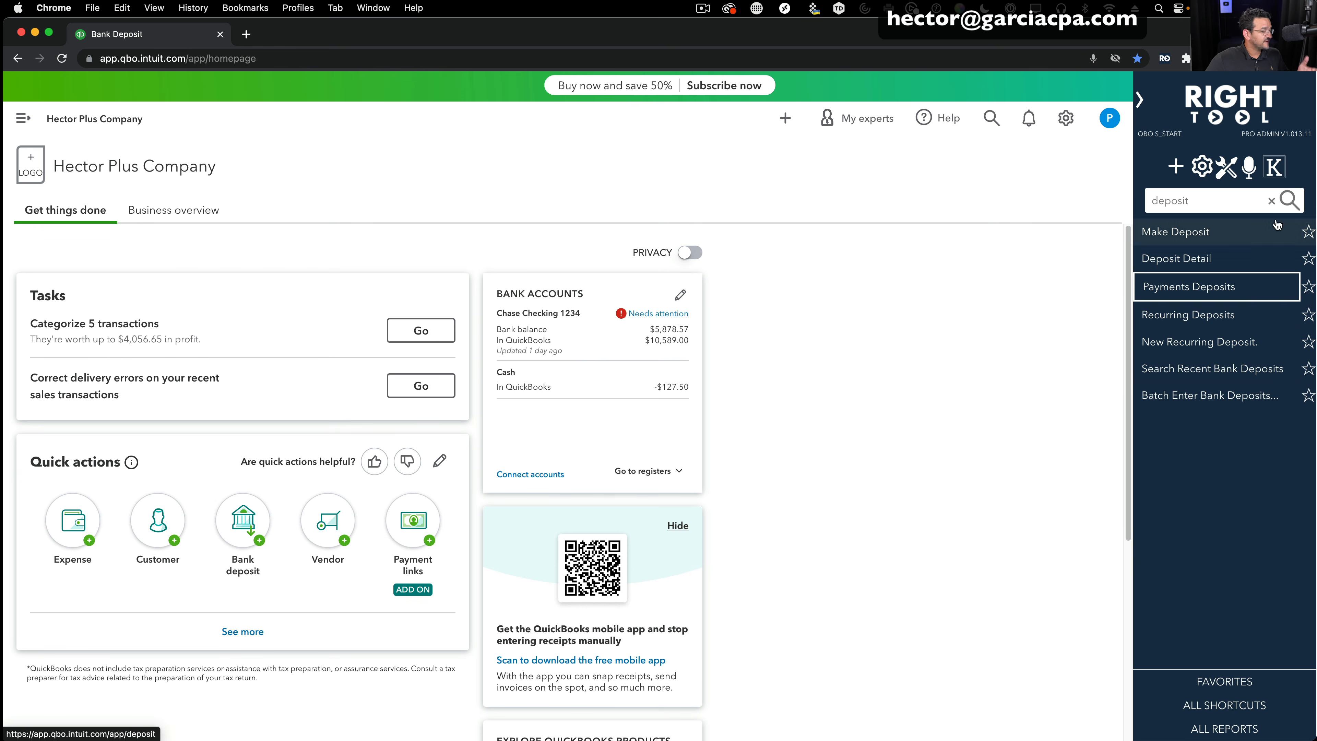
click(1271, 202)
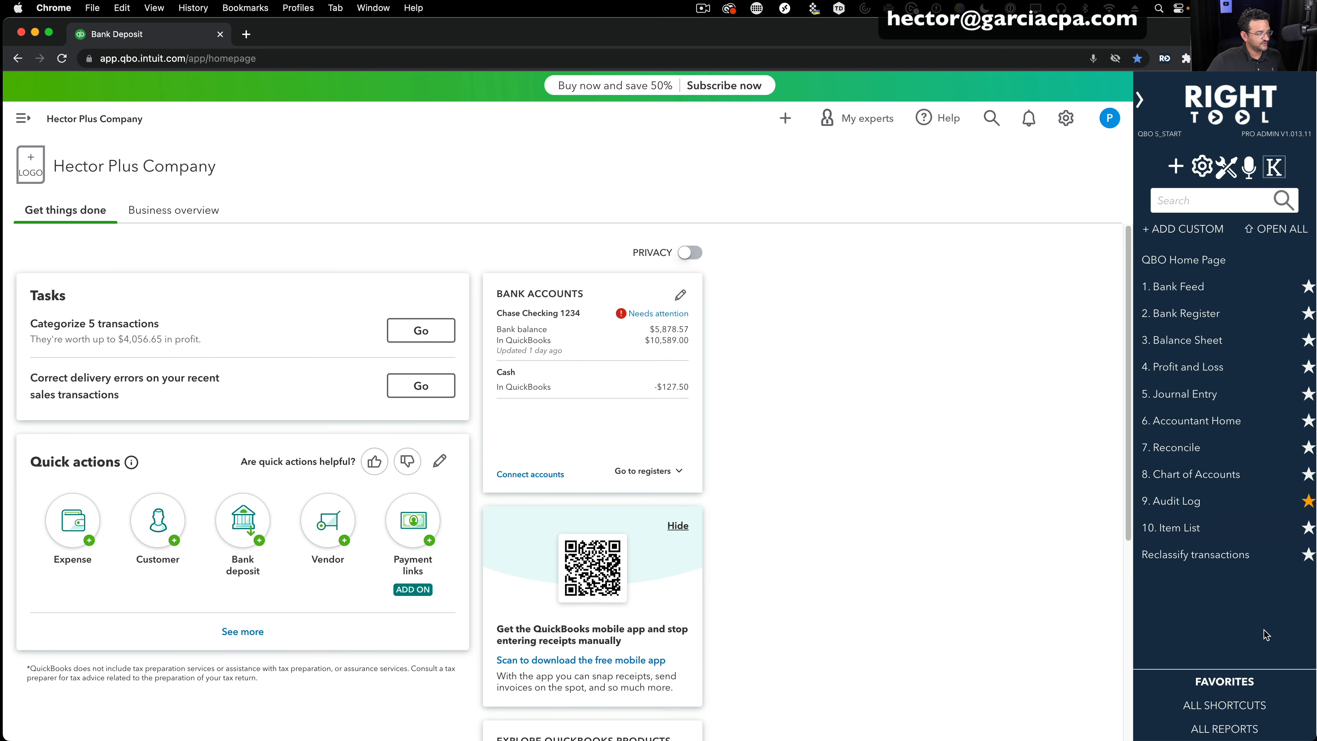
- Browse RightTool's shortcut categories, starting with Employees and Contractors
click(1254, 711)
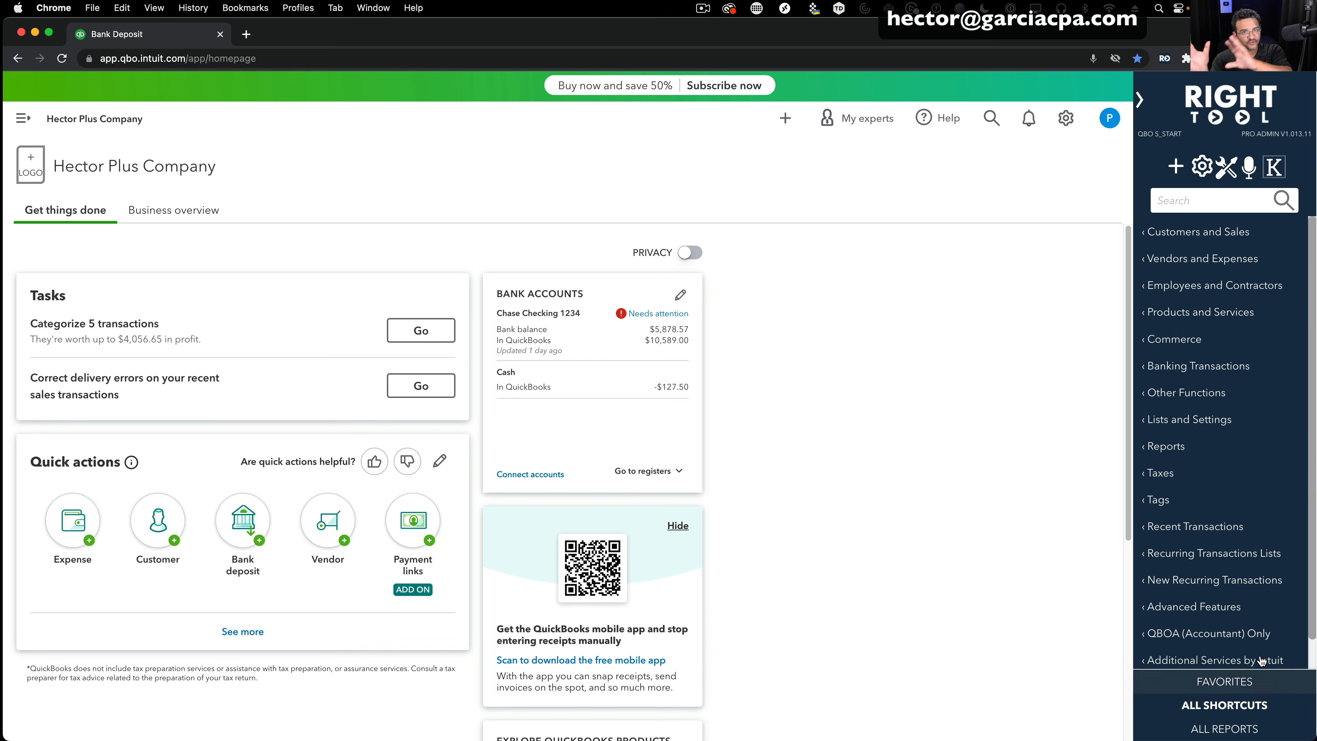
click(1183, 284)
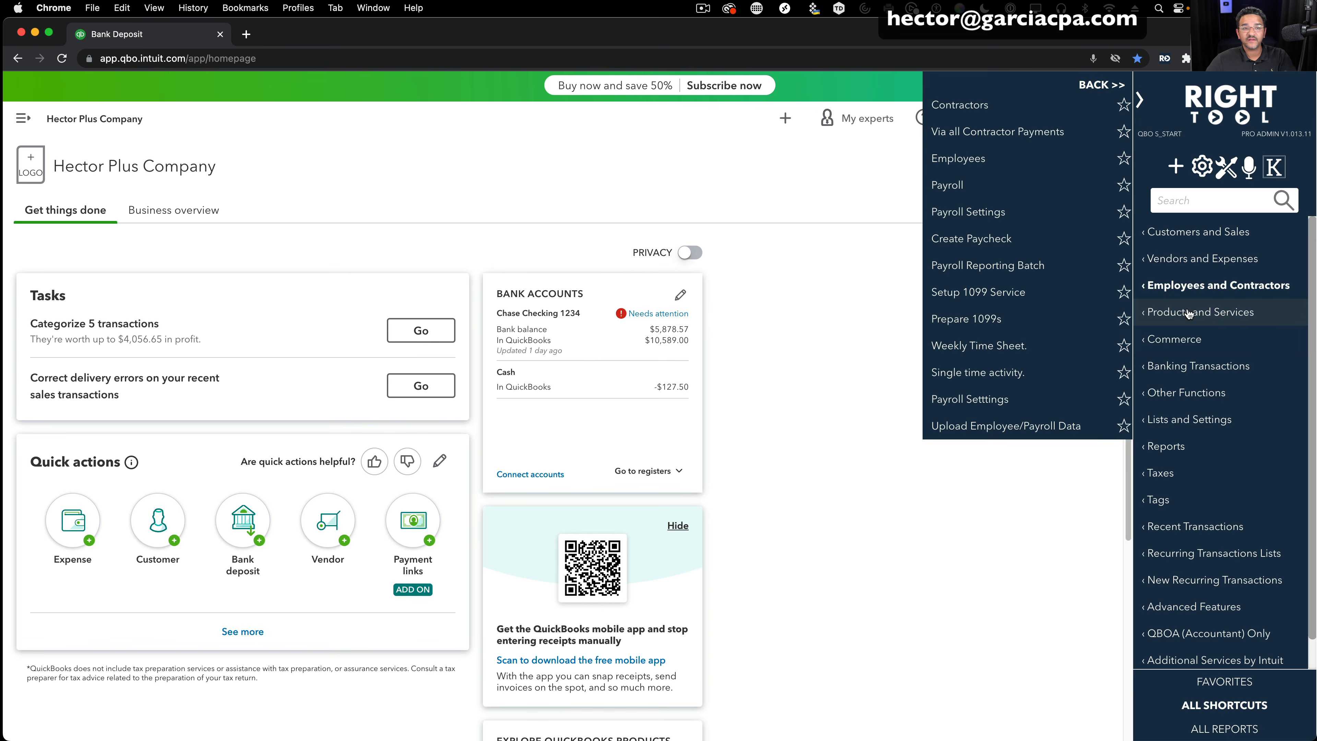
mouse_move(1194, 352)
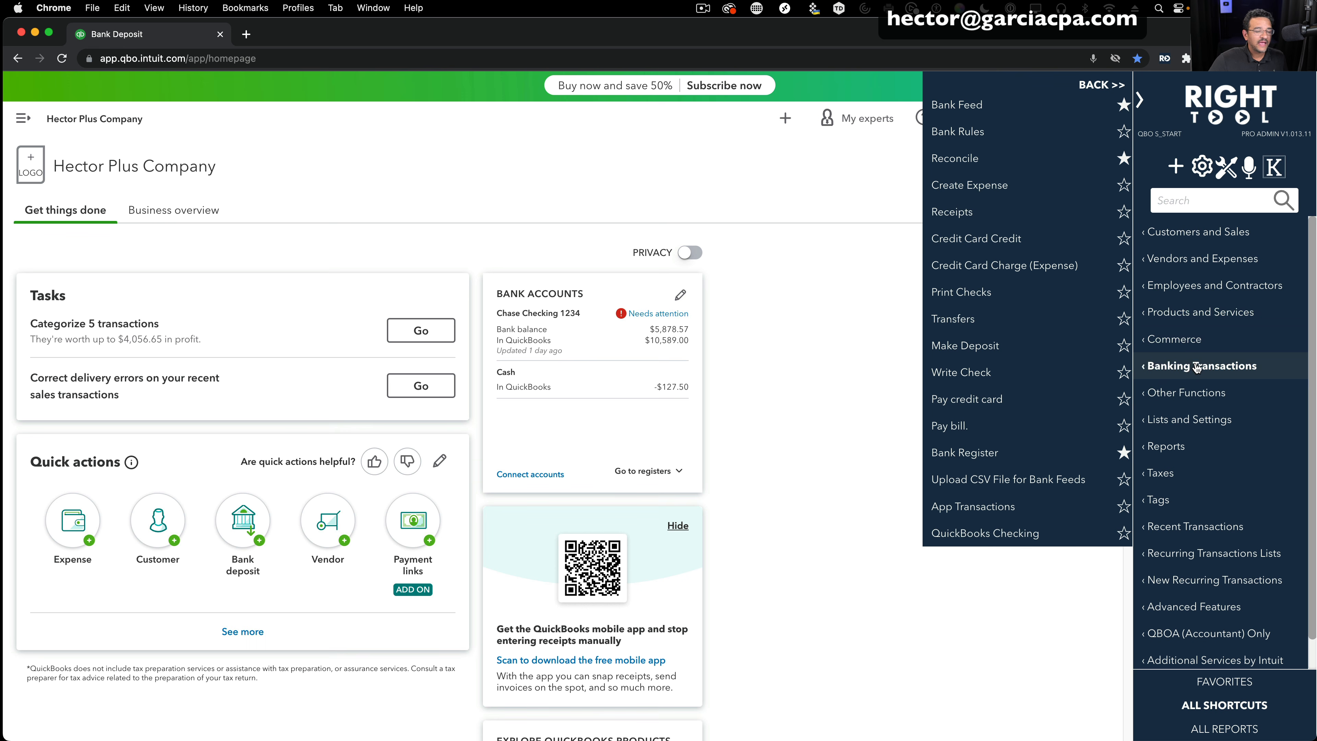
mouse_move(1199, 402)
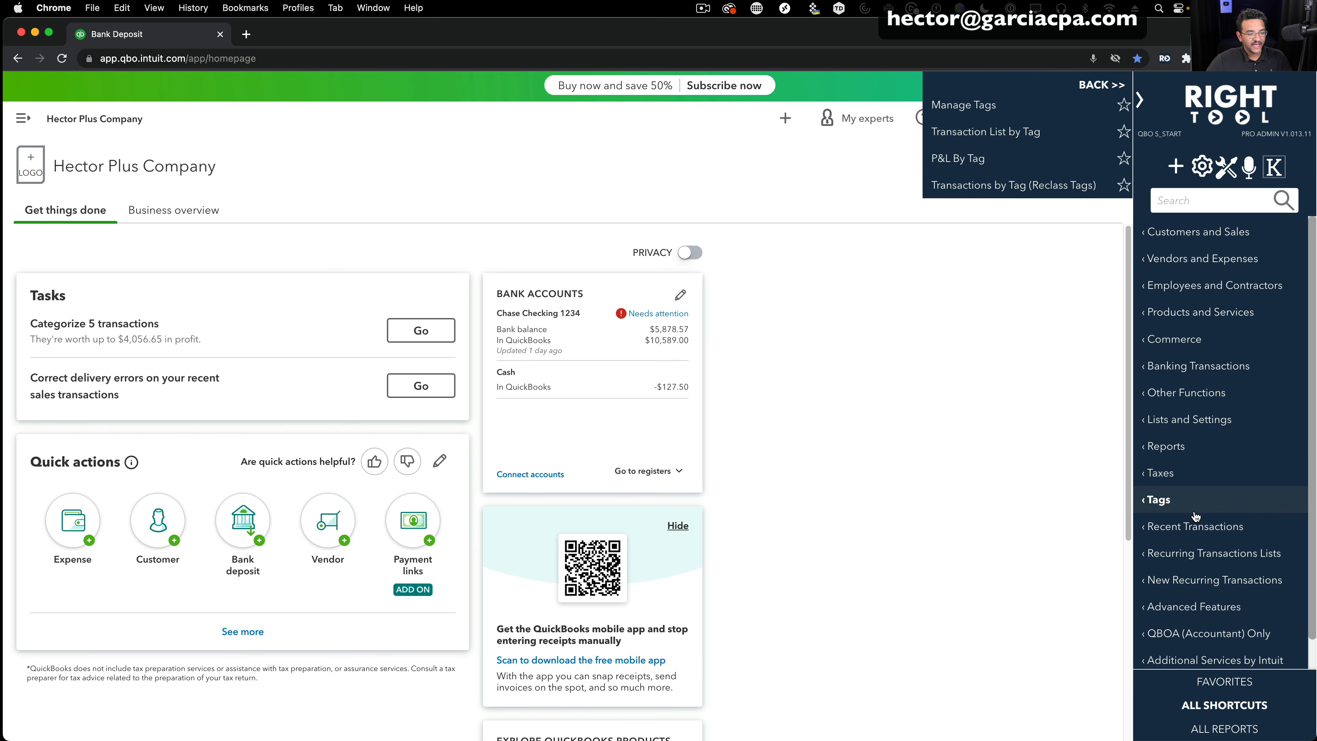
mouse_move(1199, 530)
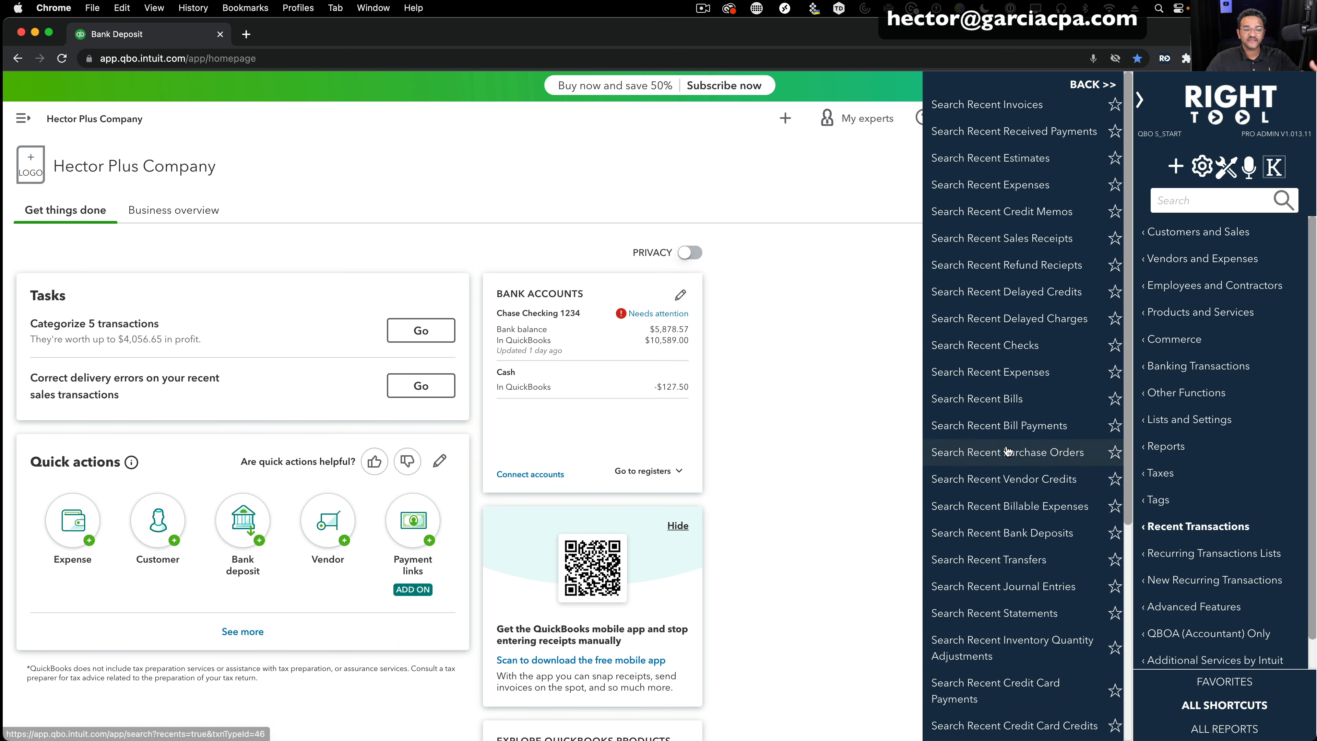
scroll(1011, 452, down, 5)
mouse_move(1246, 558)
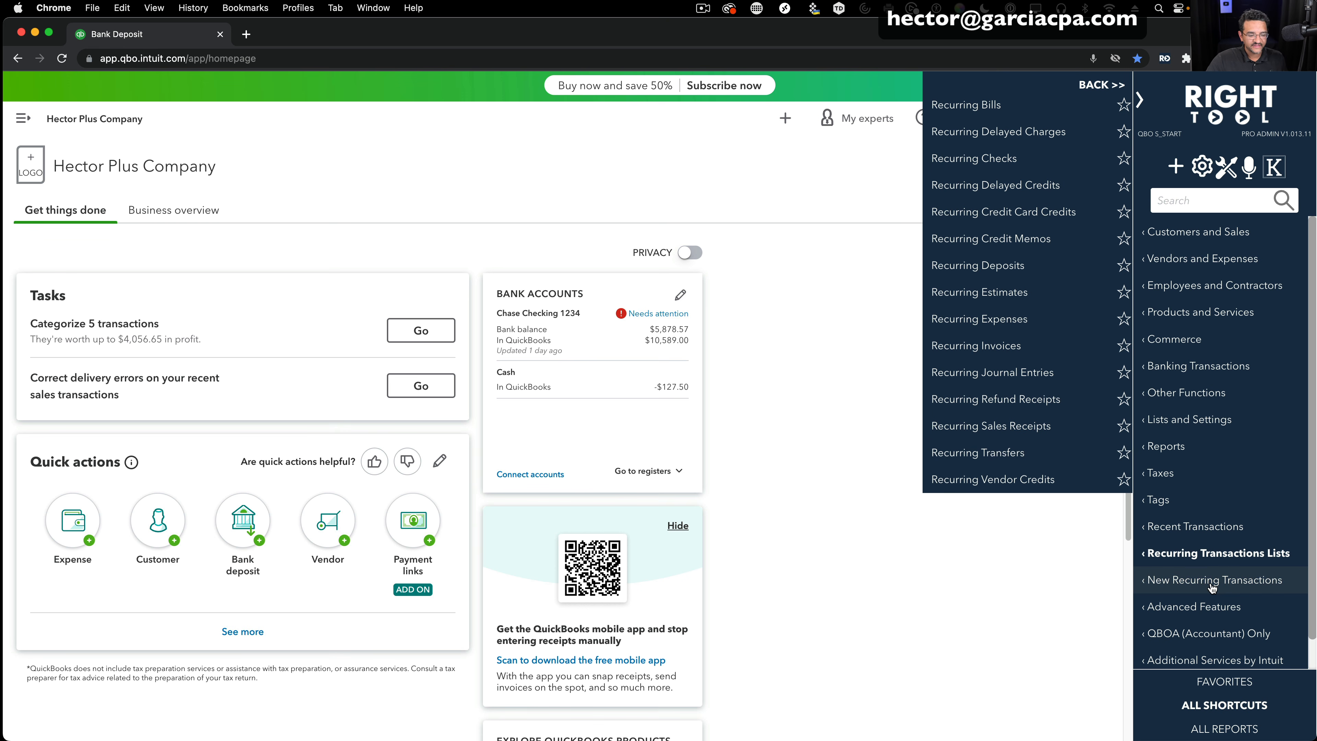
mouse_move(1214, 575)
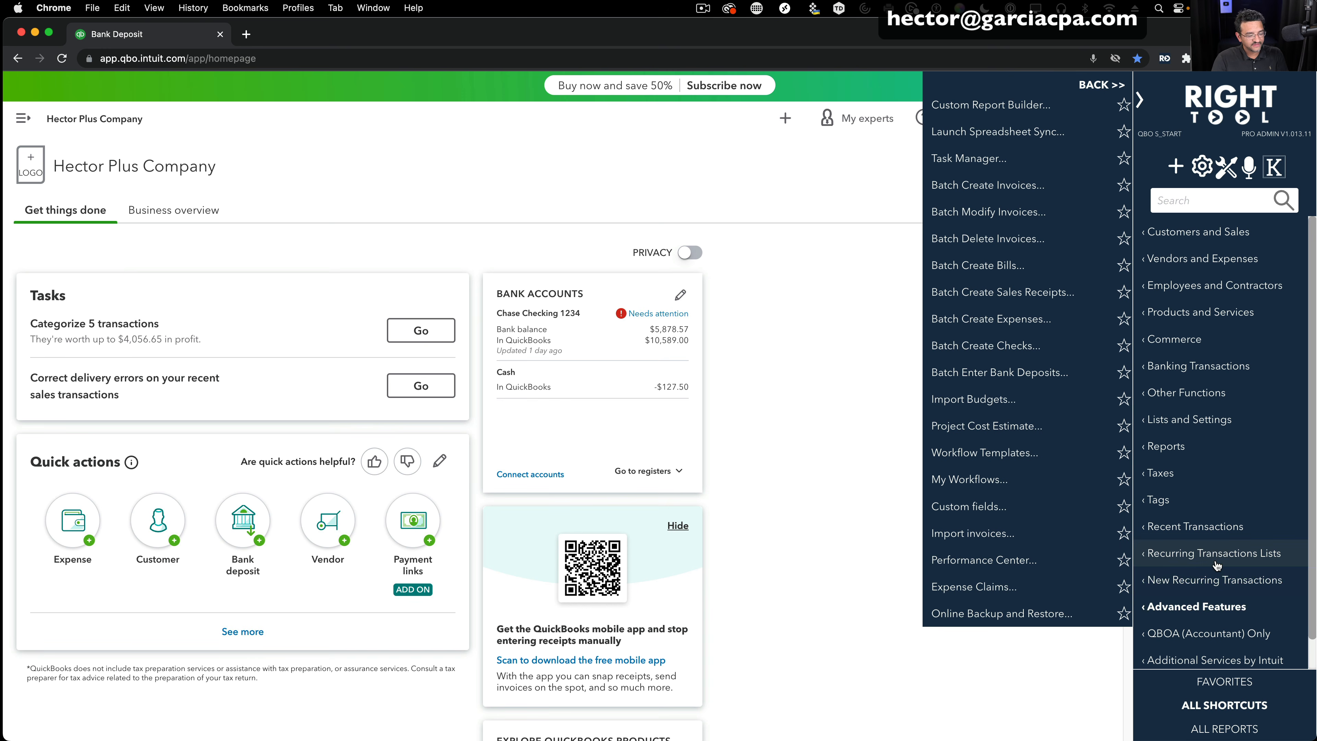
mouse_move(1200, 241)
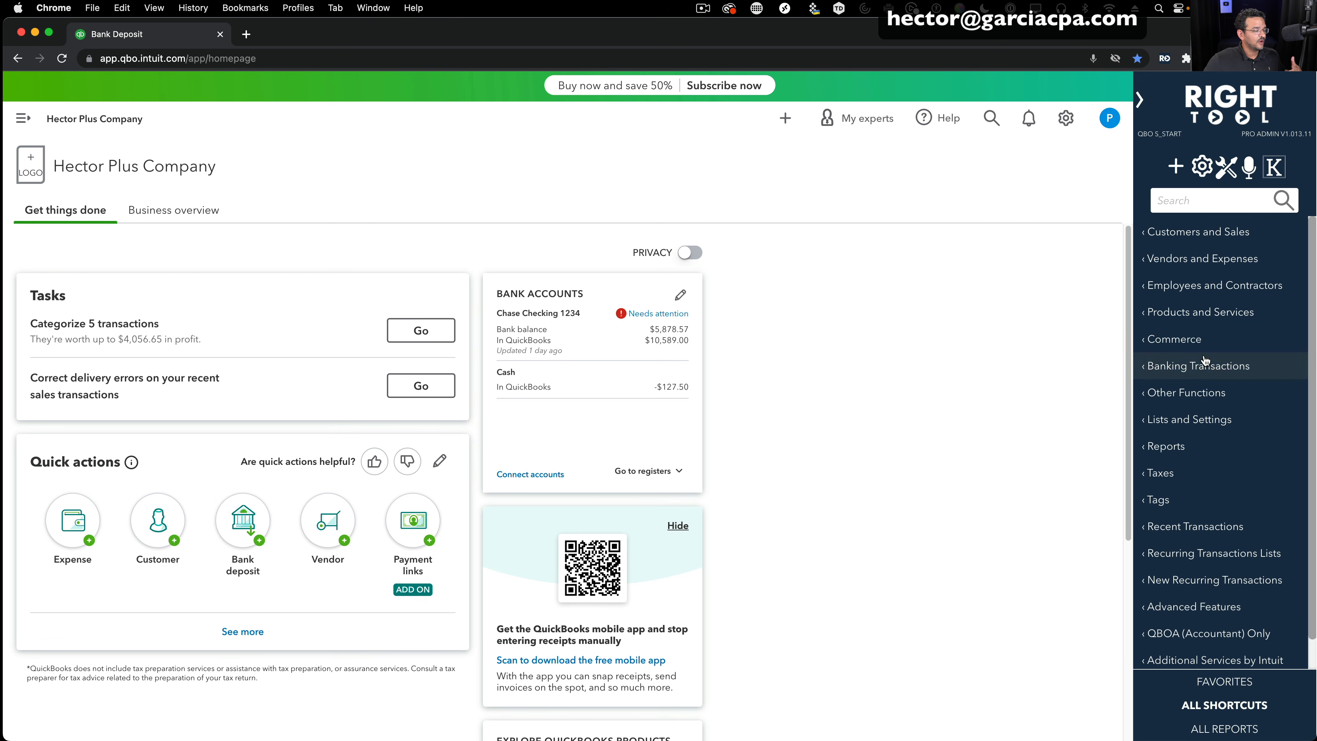
- Star Make Deposit and Receipts under Banking Transactions, then show the favorites list
click(1206, 366)
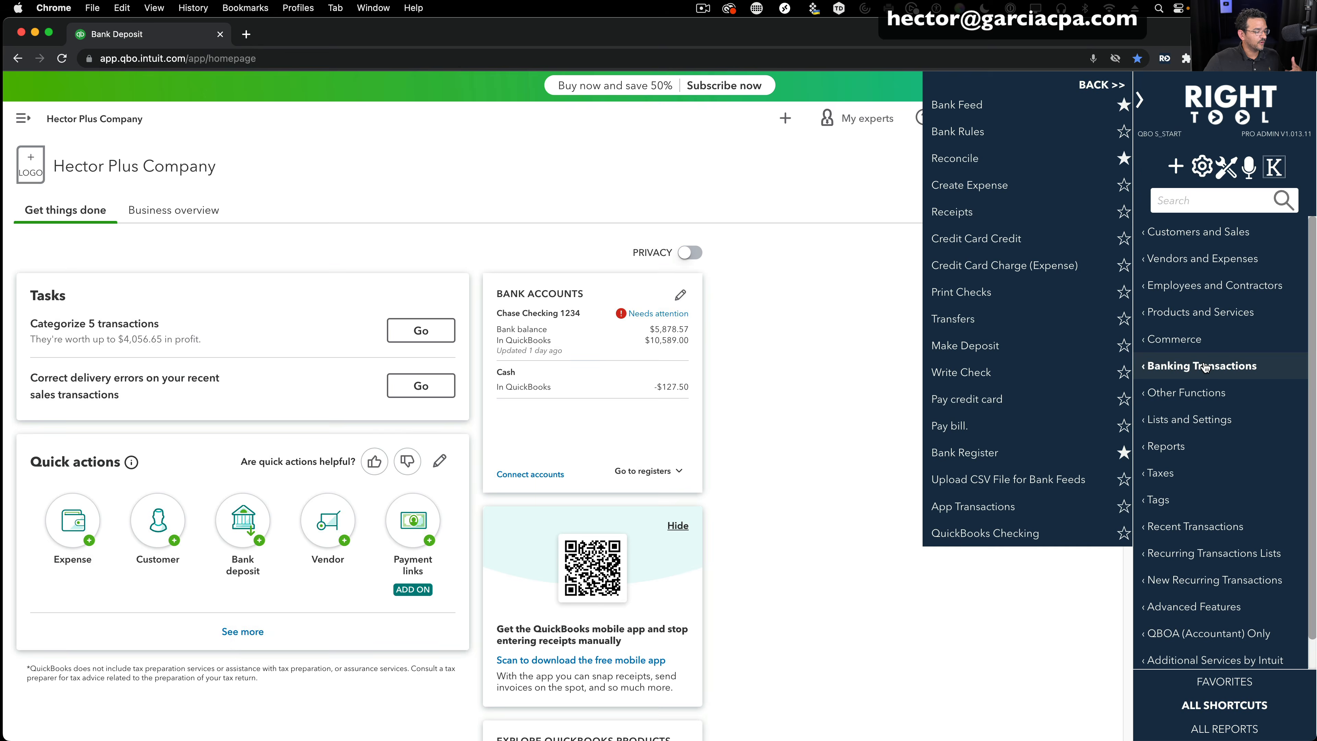
click(1124, 349)
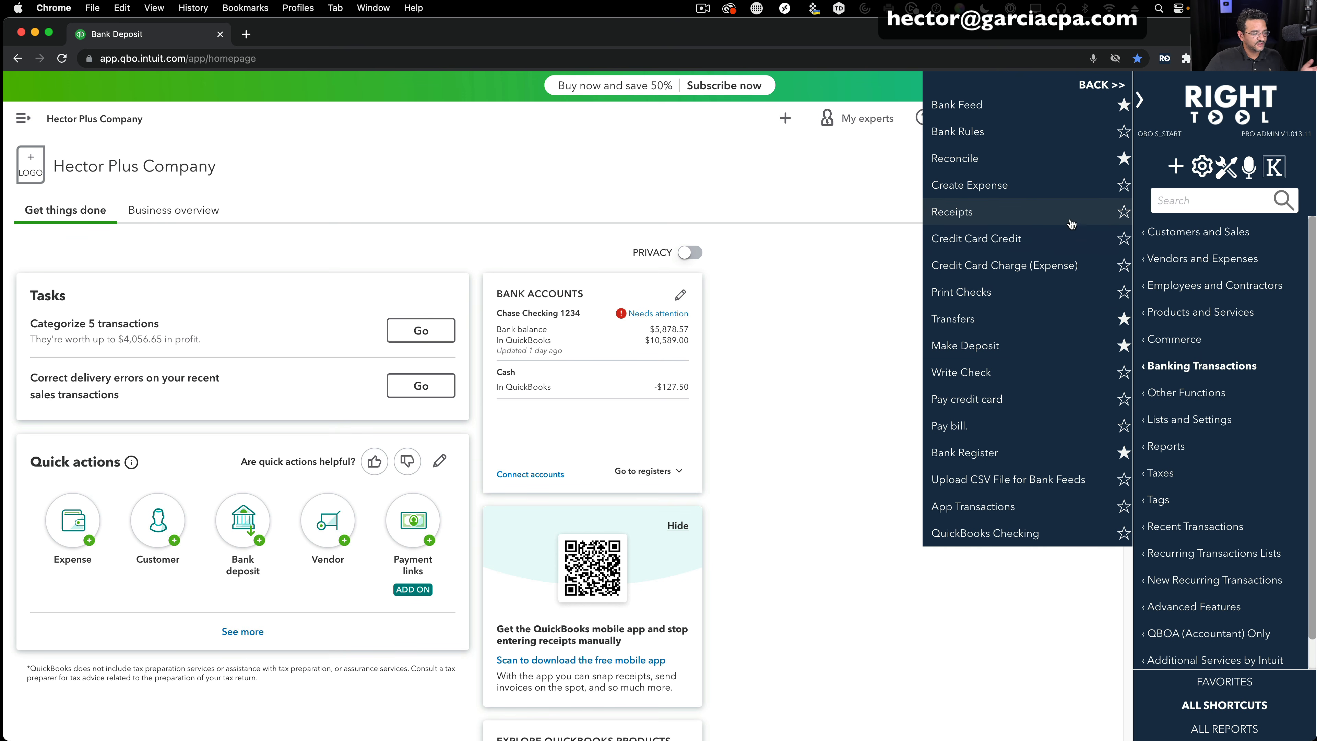
click(1124, 212)
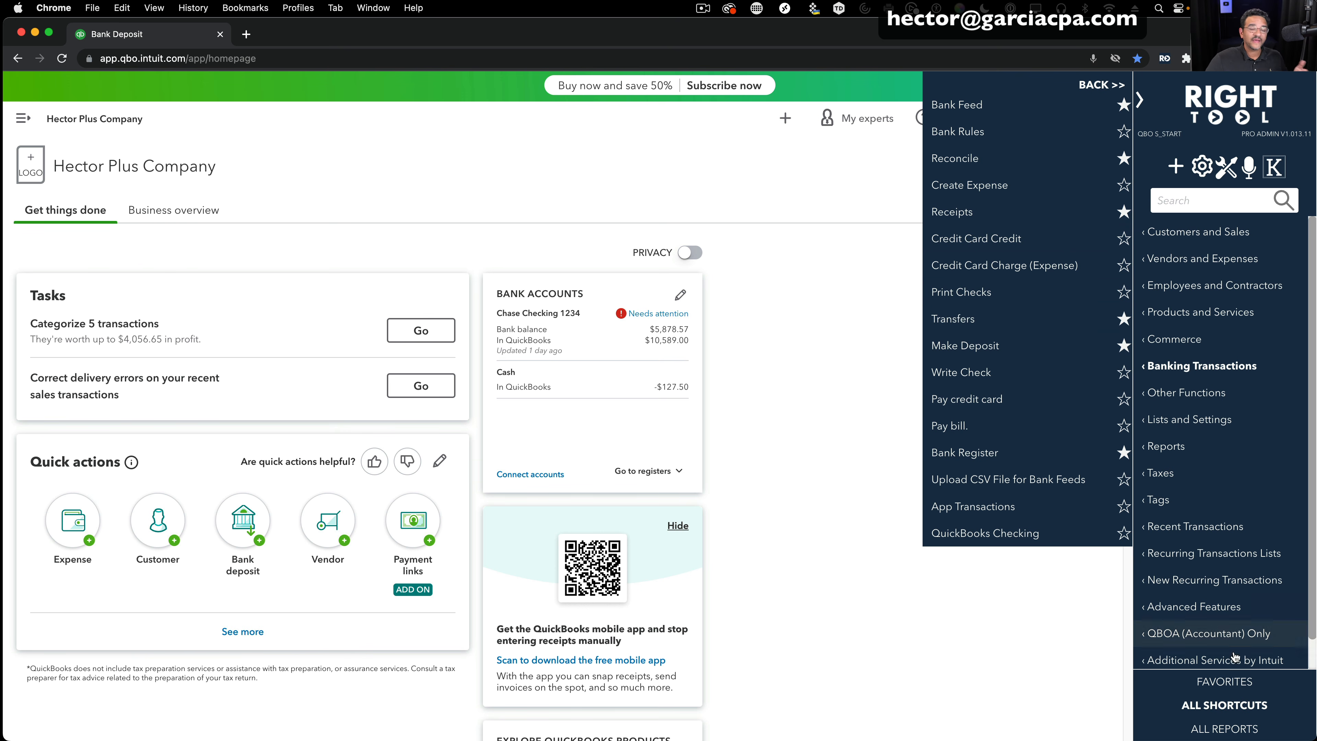
click(1234, 683)
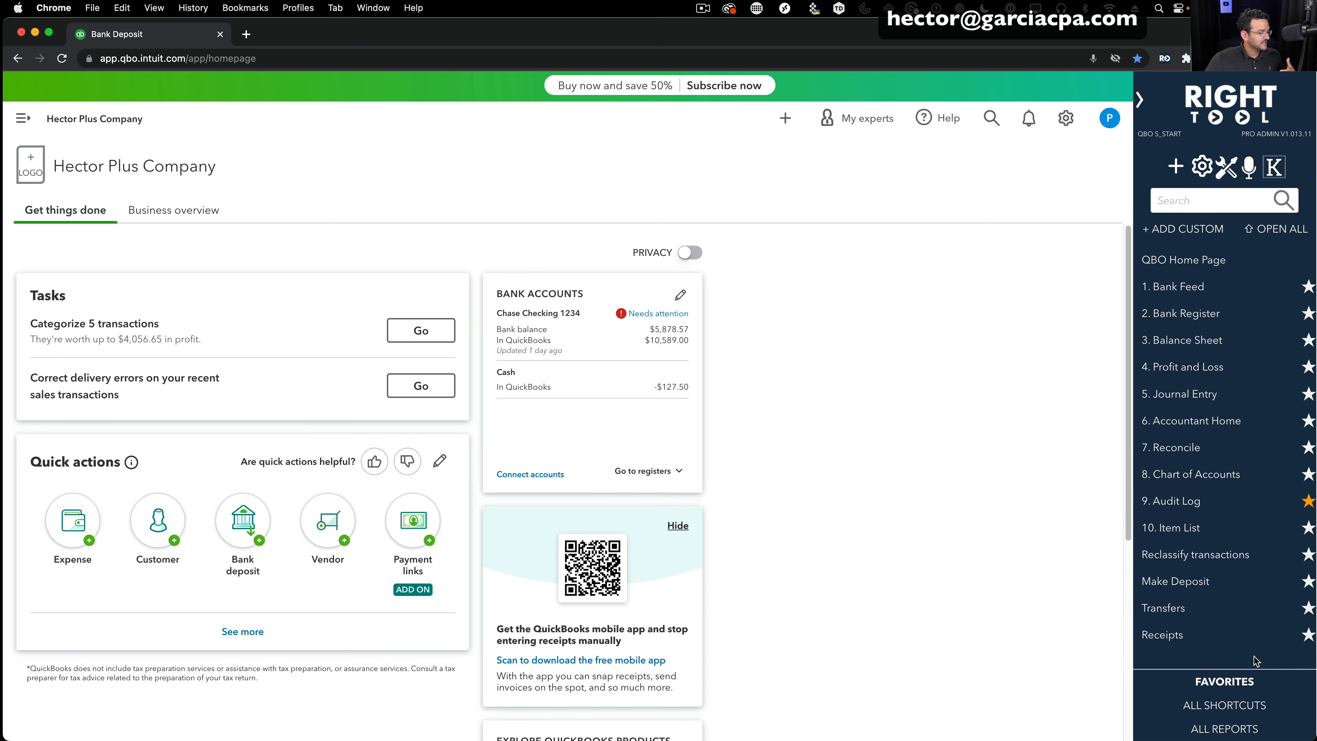
- Browse RightTool's report categories including Payroll and Custom Reports, go back, and collapse the panel
click(1224, 729)
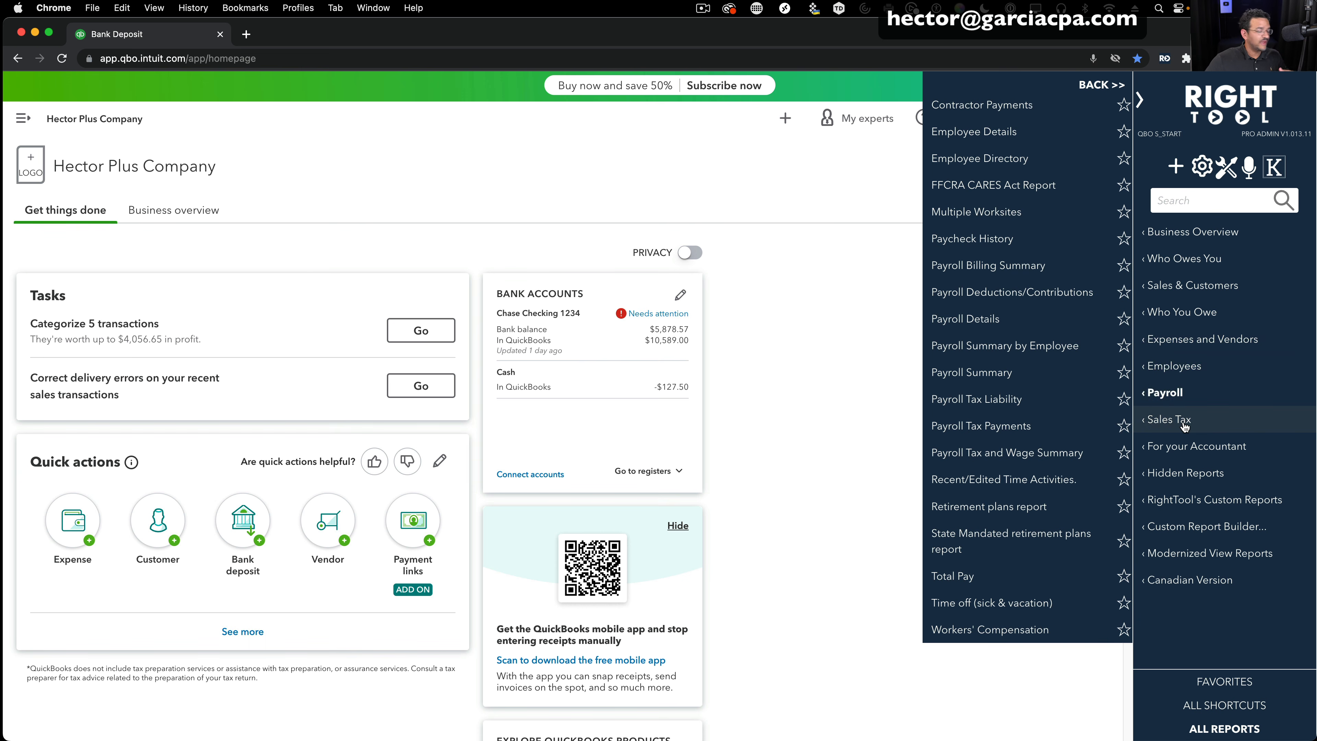
mouse_move(1185, 480)
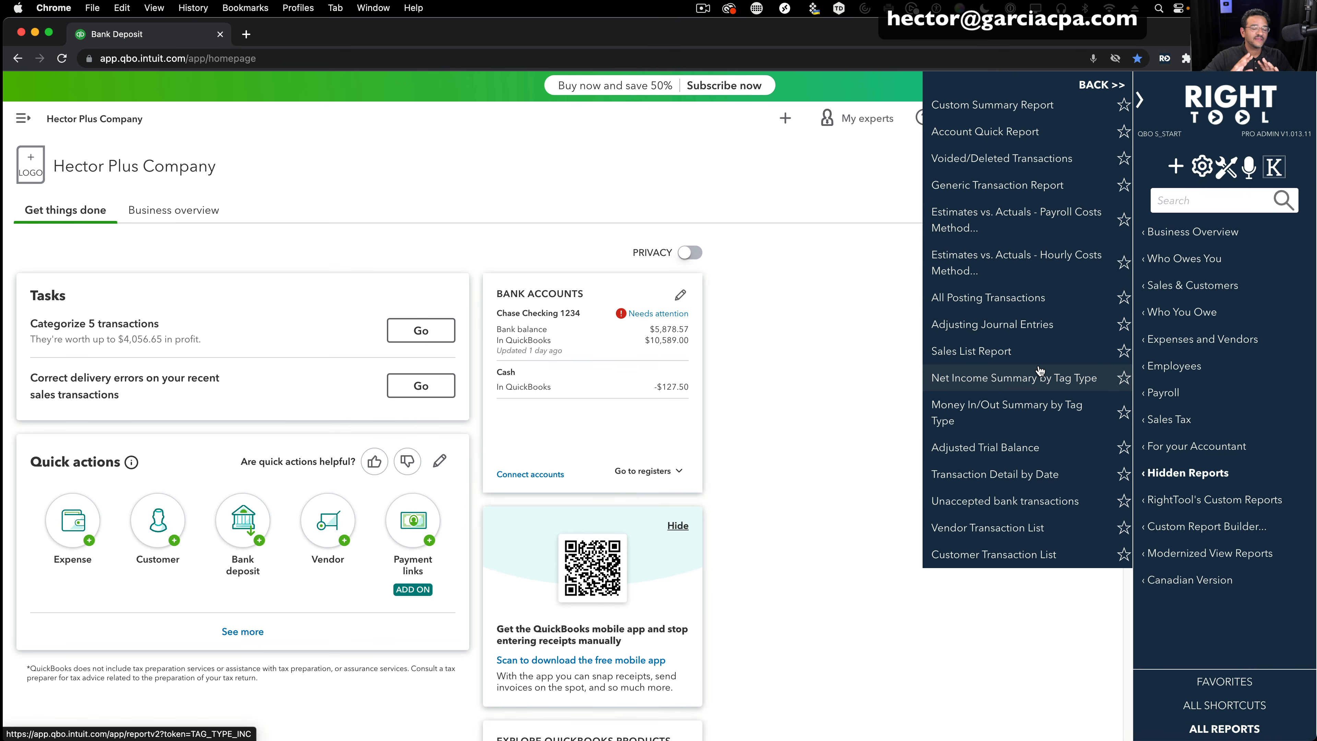
mouse_move(1161, 499)
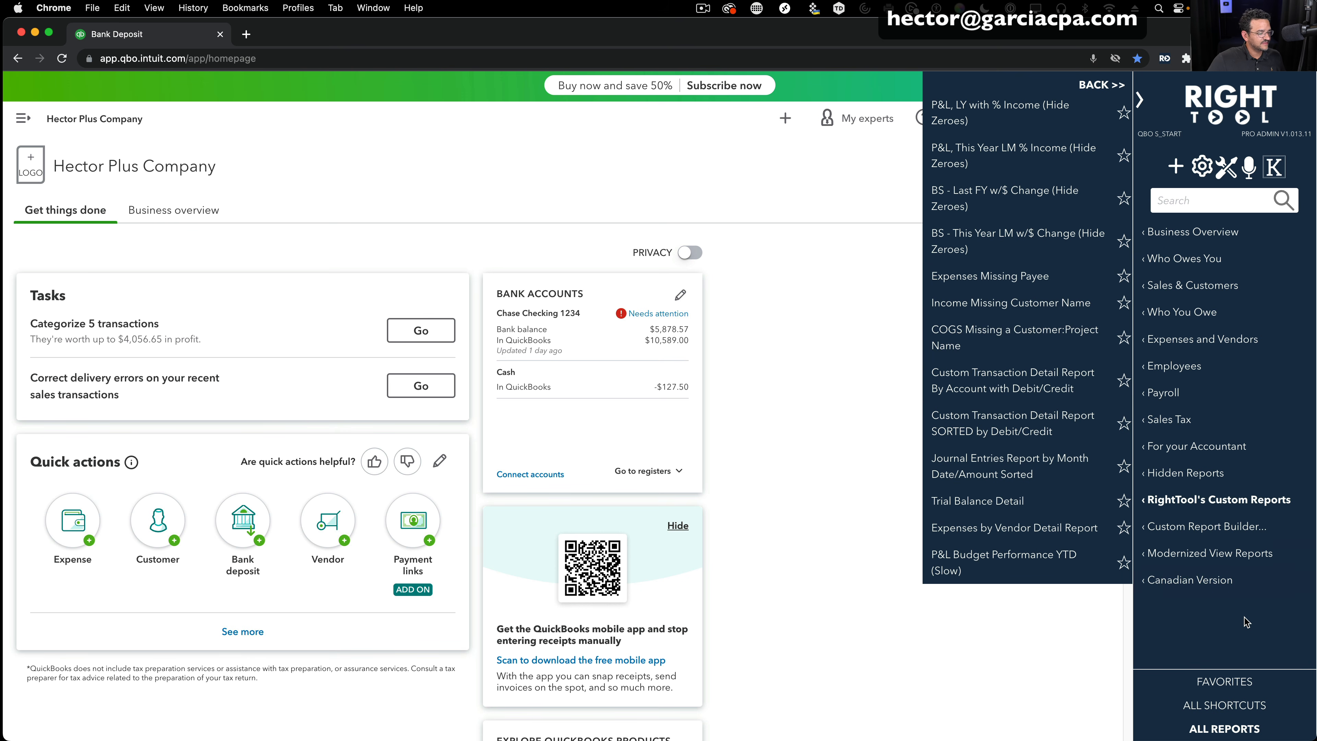
click(1117, 86)
click(1139, 101)
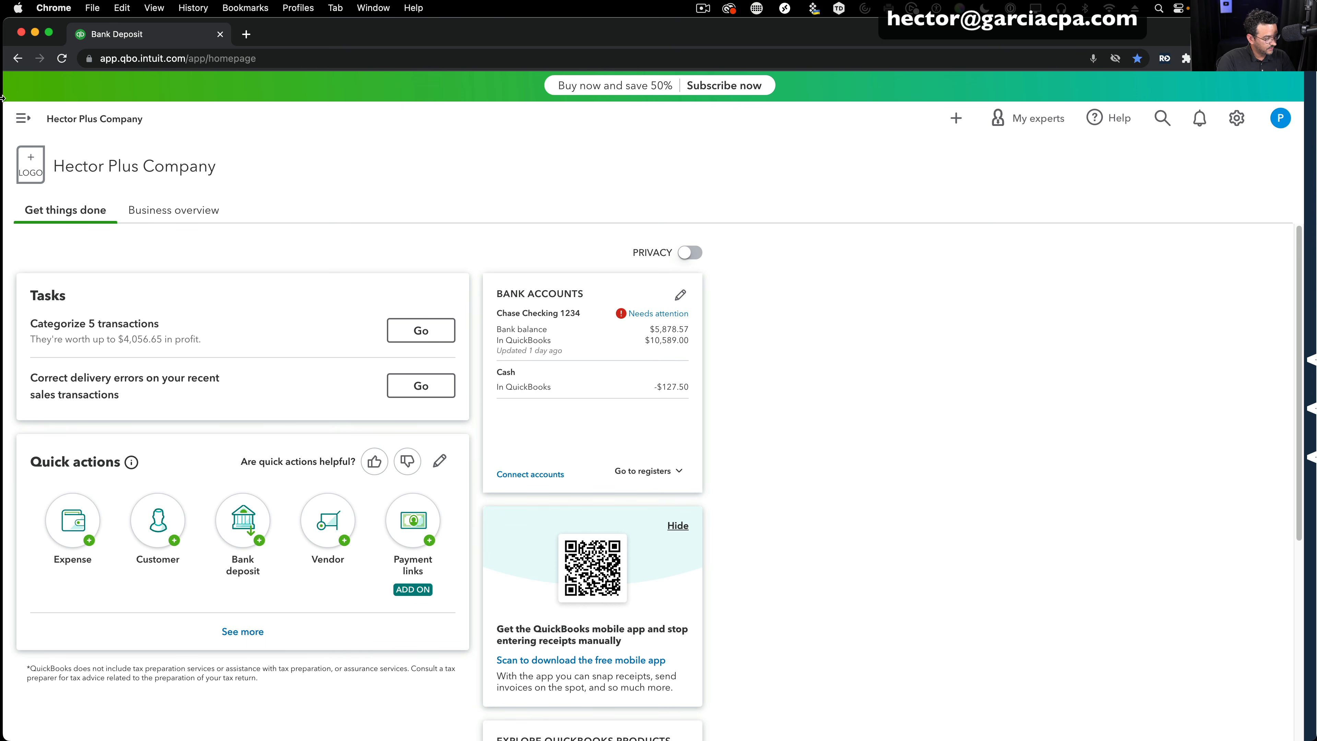
click(22, 118)
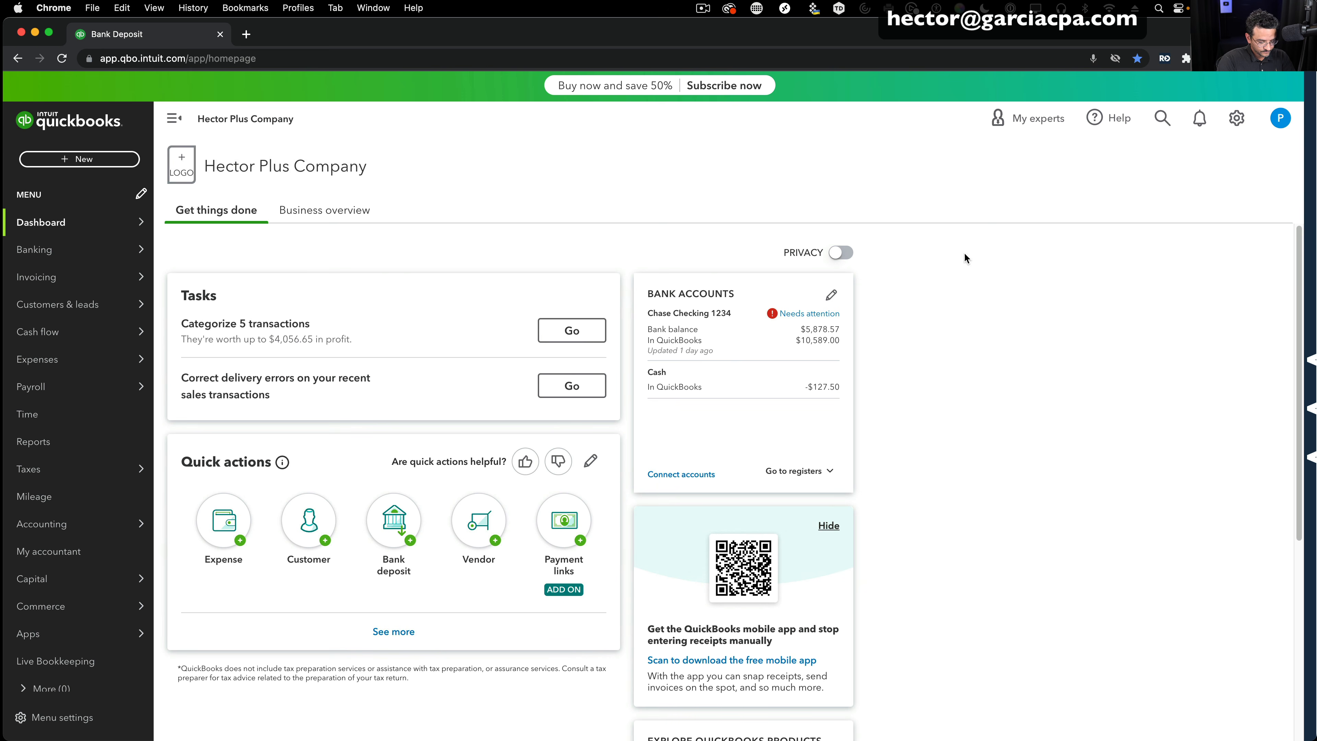
click(1308, 248)
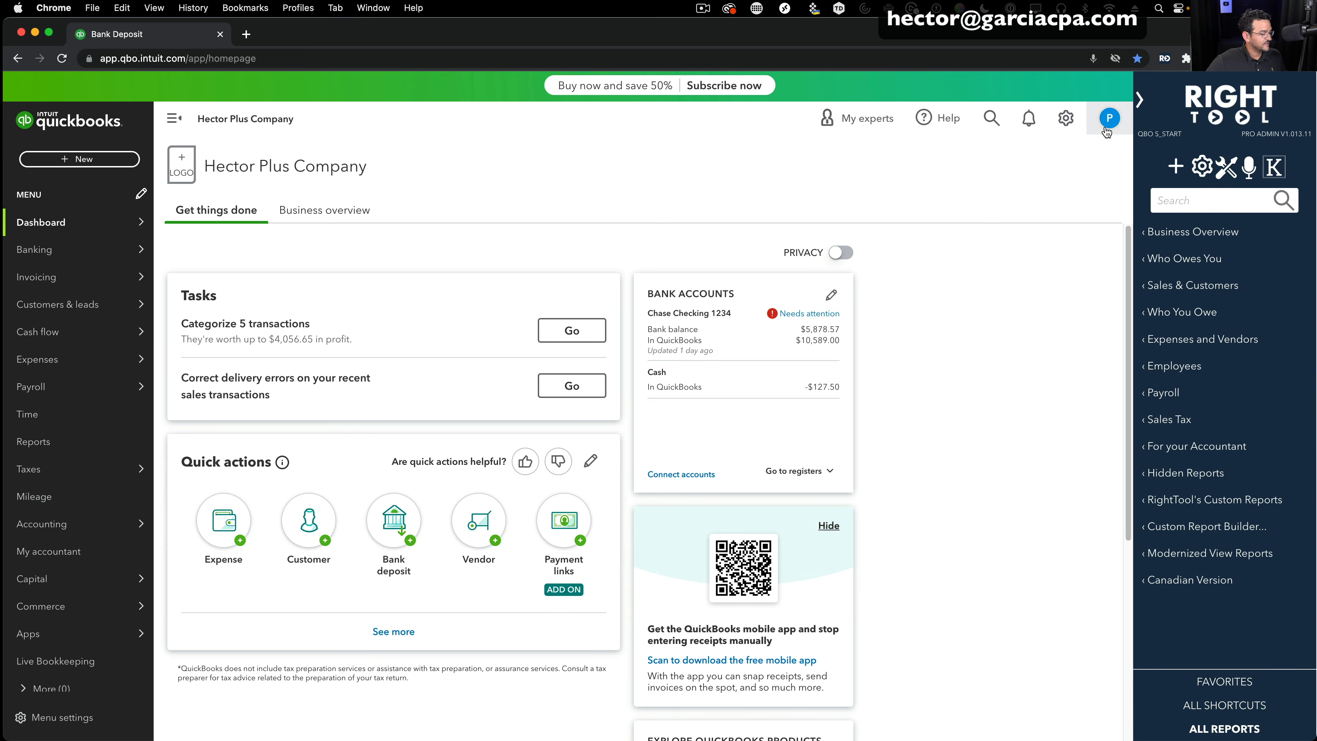
click(1139, 100)
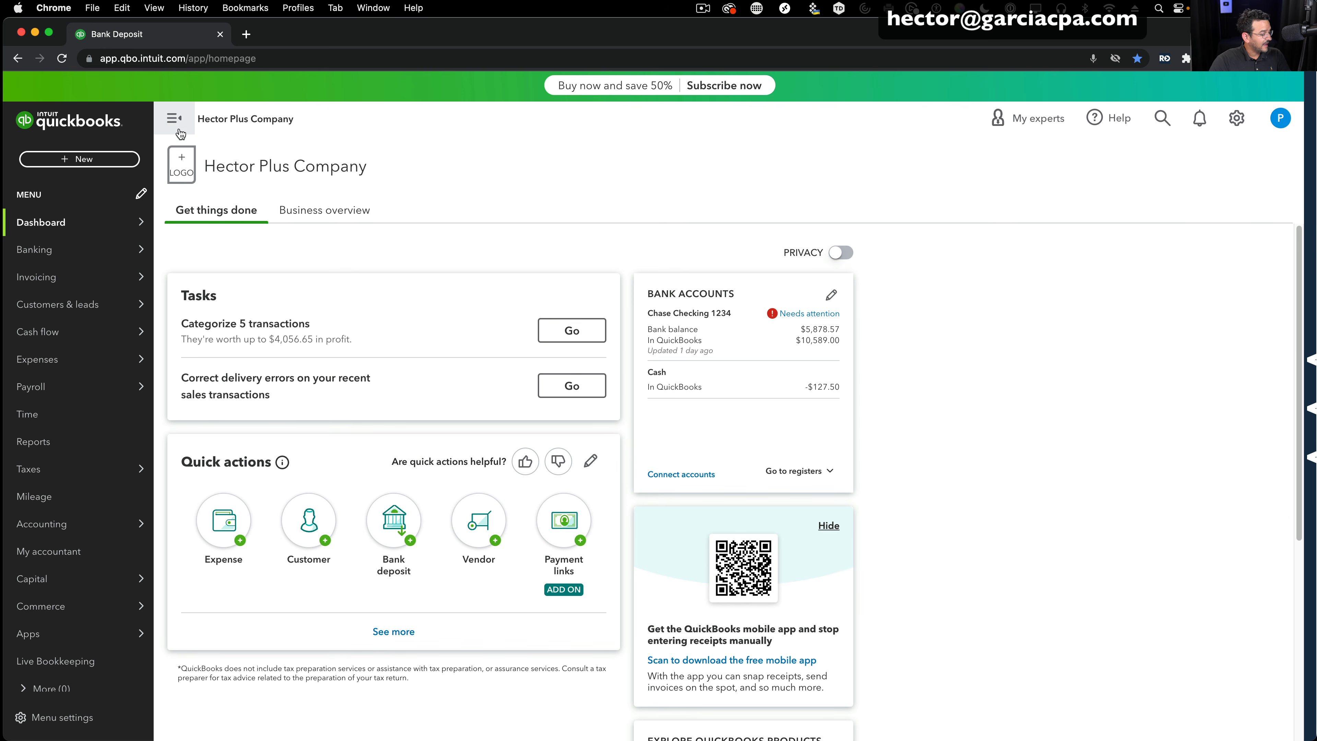
click(172, 118)
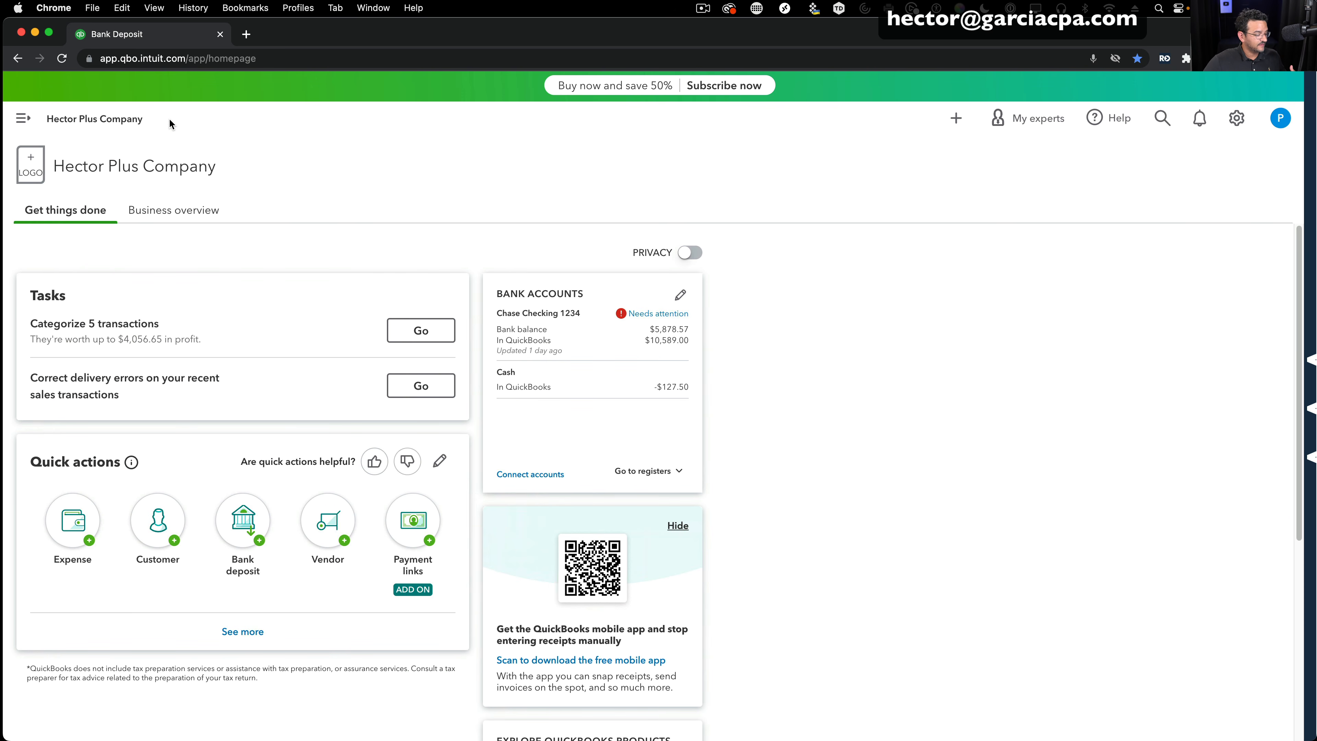